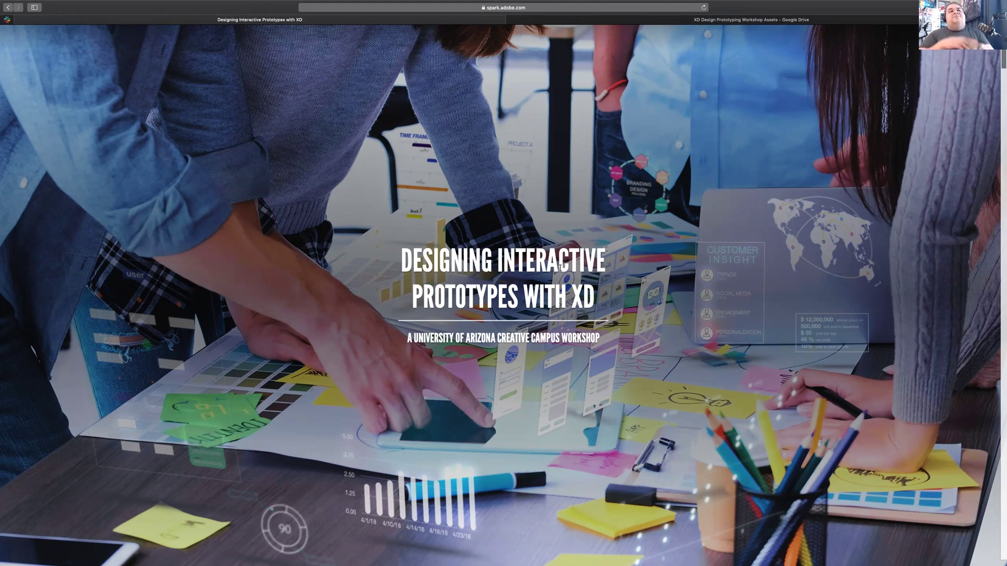
Read the workshop page's welcome section with its resources and the agenda listing the topics covered.
scroll(511, 275, down, 2)
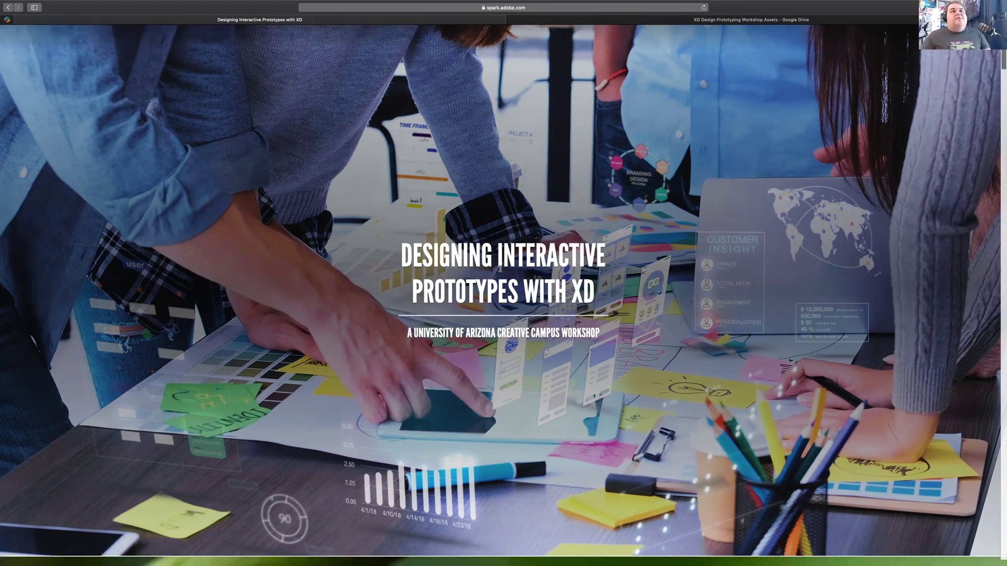
scroll(500, 268, down, 10)
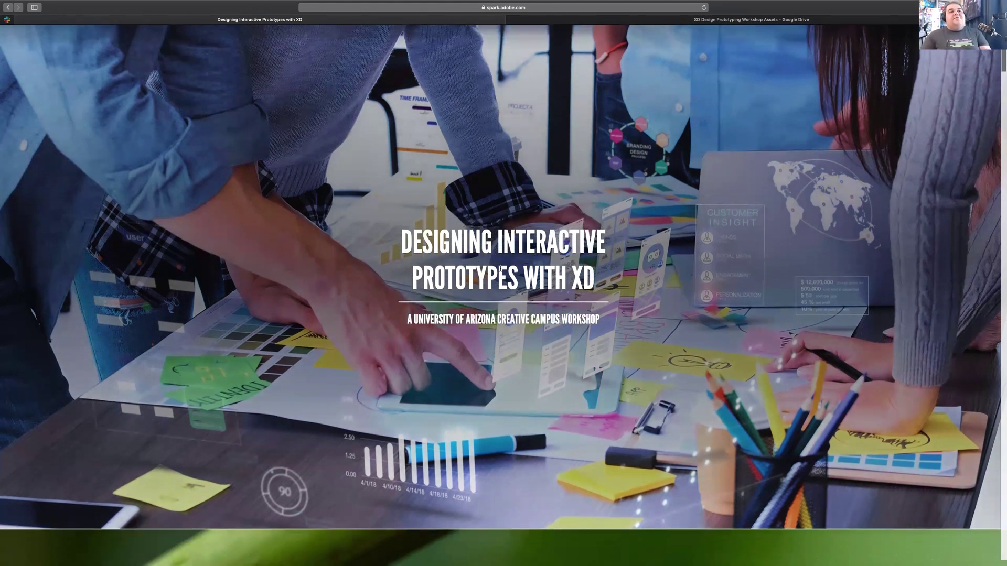
scroll(500, 270, down, 5)
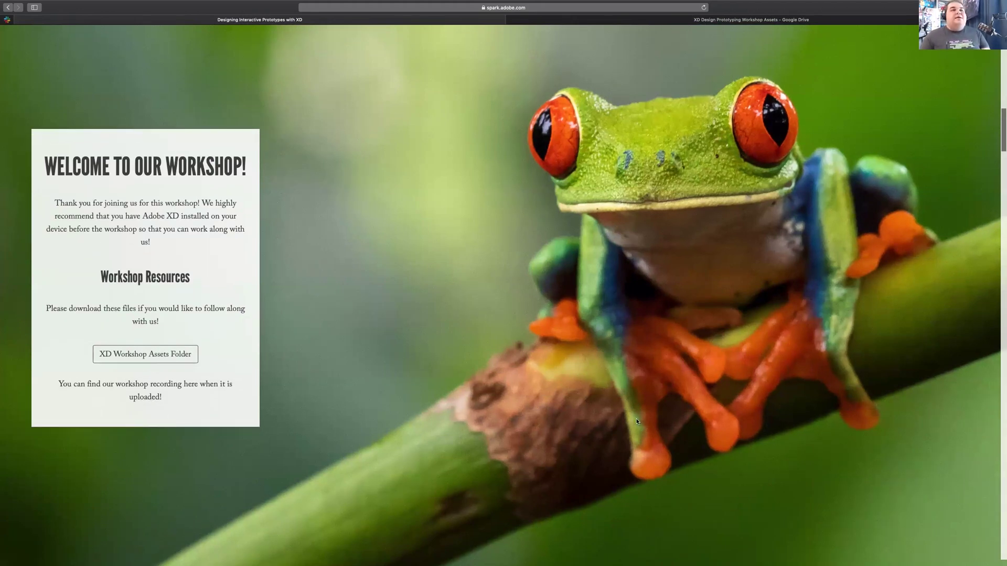
scroll(641, 430, down, 10)
scroll(636, 421, down, 6)
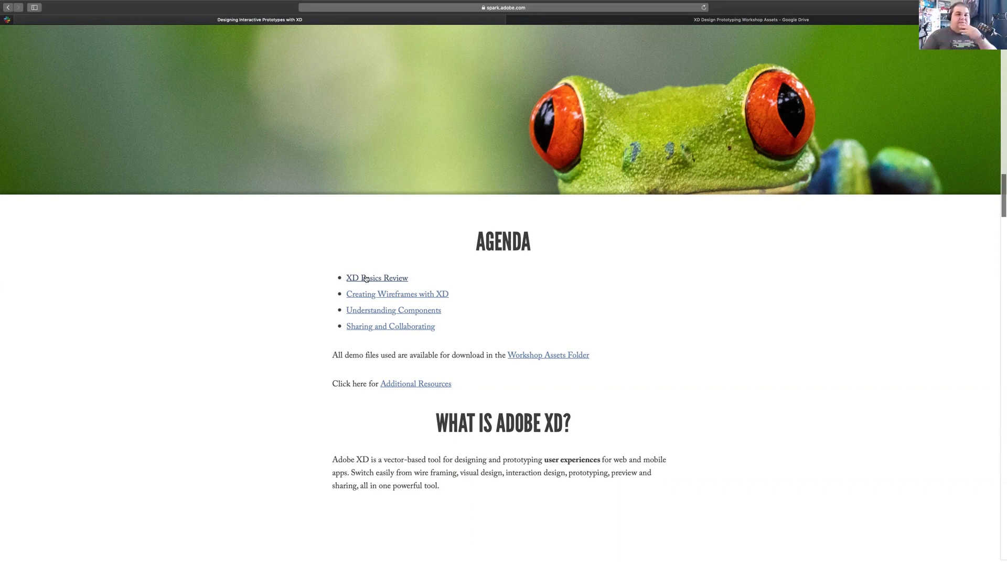
scroll(412, 337, down, 2)
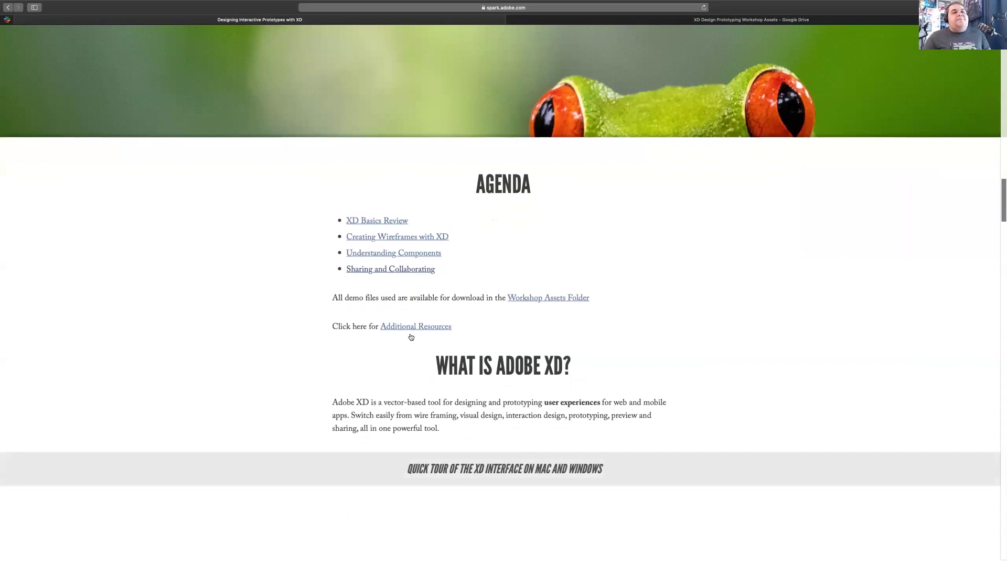
scroll(411, 337, down, 2)
scroll(411, 338, up, 1)
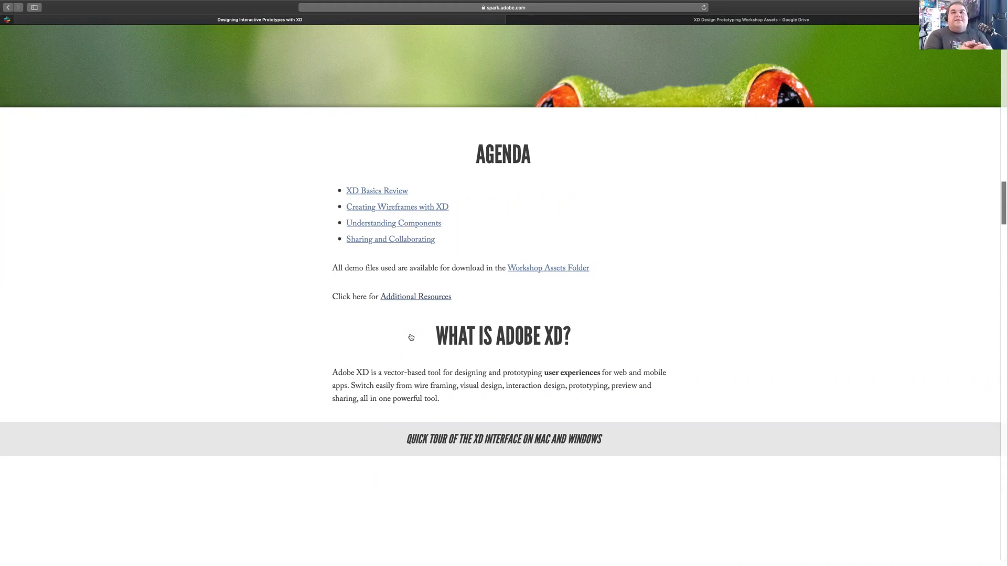
mouse_move(26, 40)
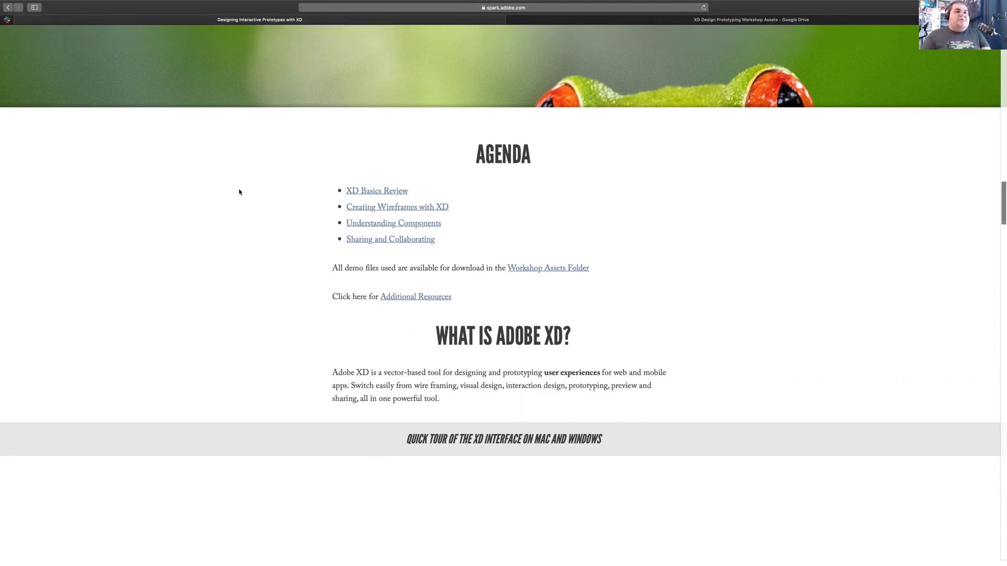
Examine the labelled XD interface diagrams for Mac and Windows and the Key Concepts section on the three basic workspaces.
scroll(483, 299, down, 5)
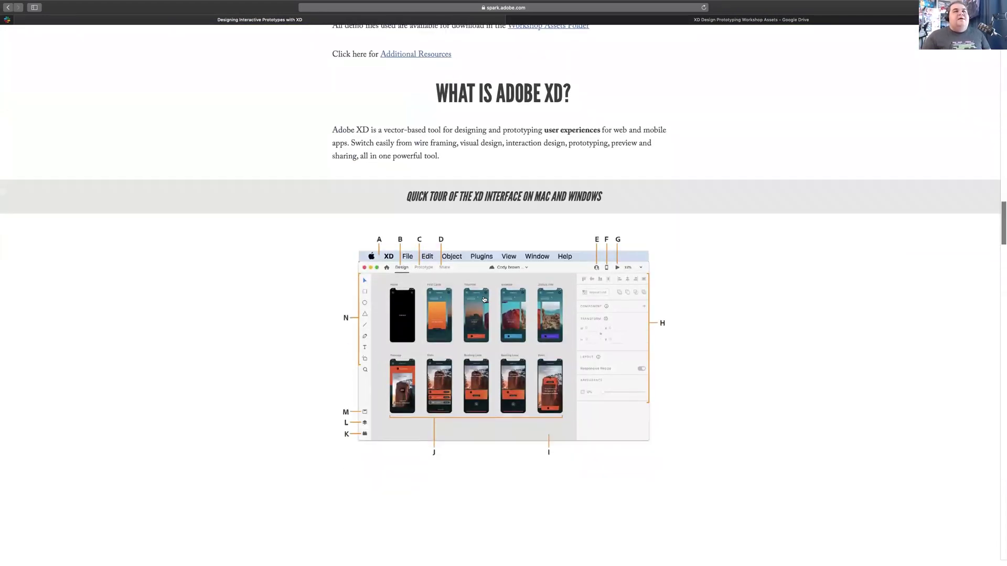
scroll(474, 285, up, 3)
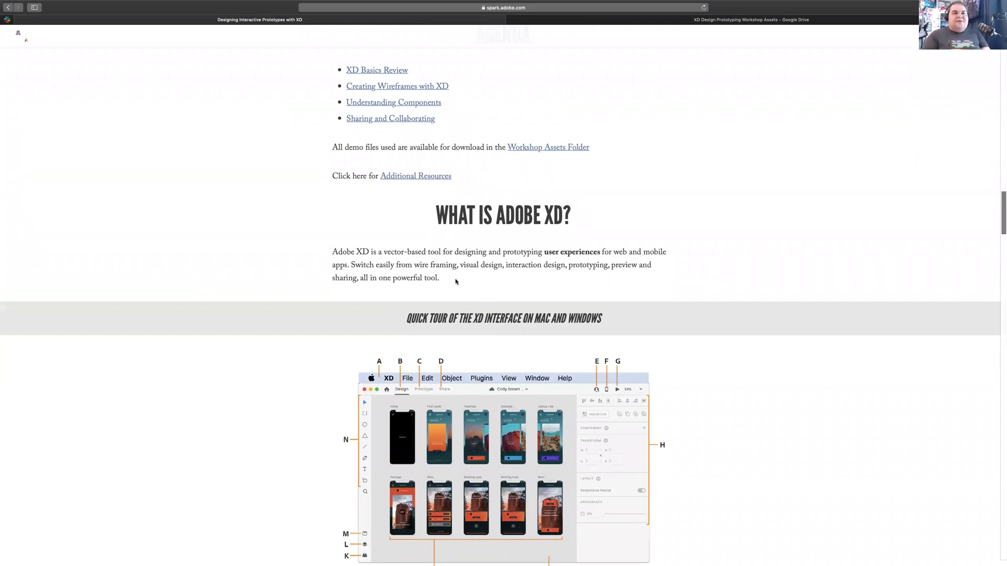
scroll(455, 281, down, 5)
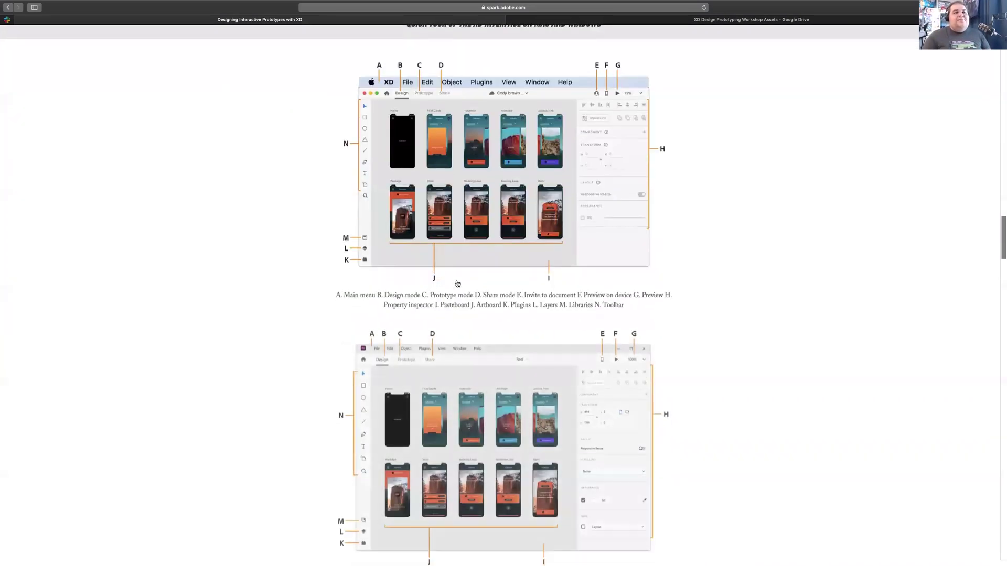
scroll(457, 283, down, 4)
scroll(458, 284, up, 1)
scroll(457, 283, up, 1)
scroll(470, 219, up, 4)
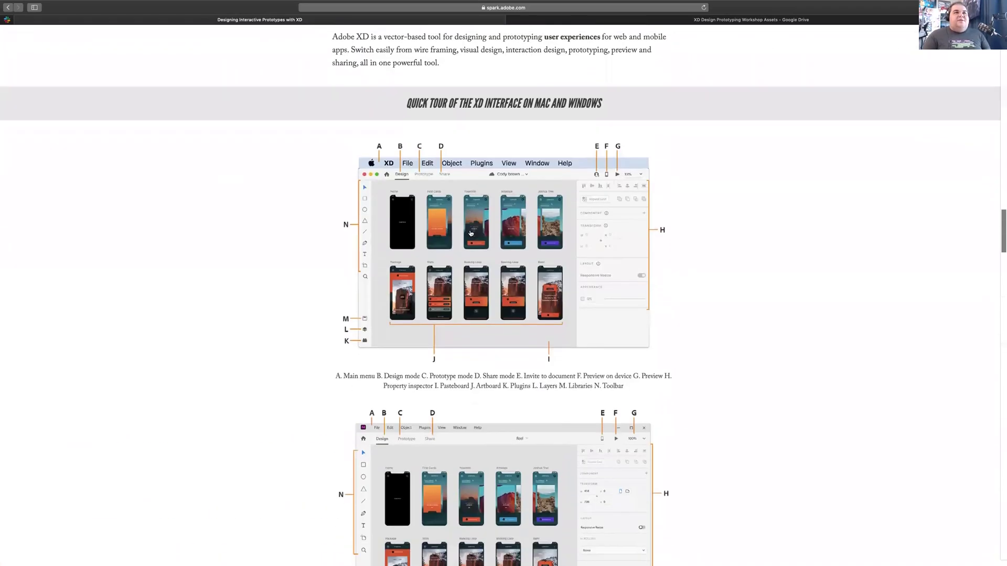
scroll(470, 234, down, 3)
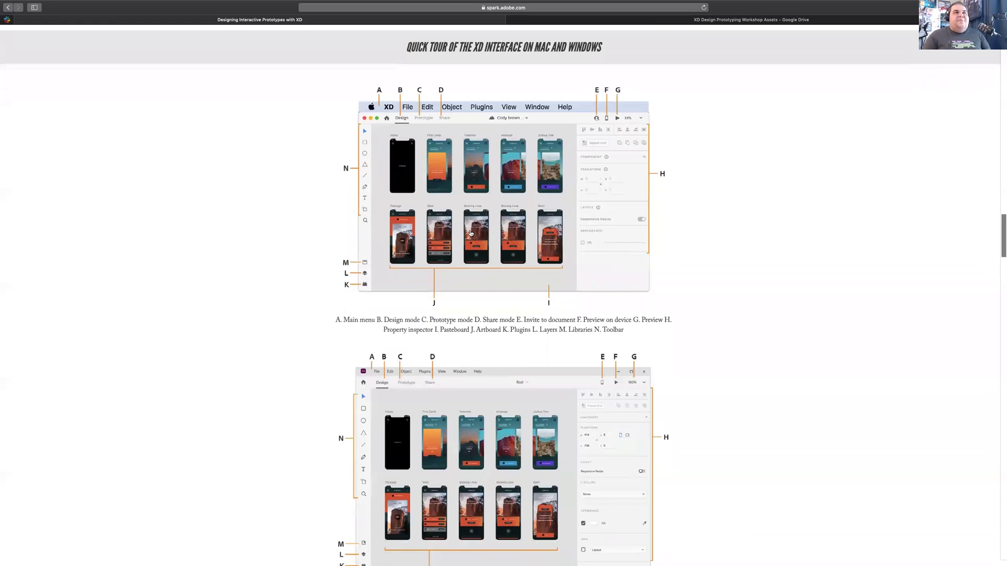
scroll(470, 233, down, 7)
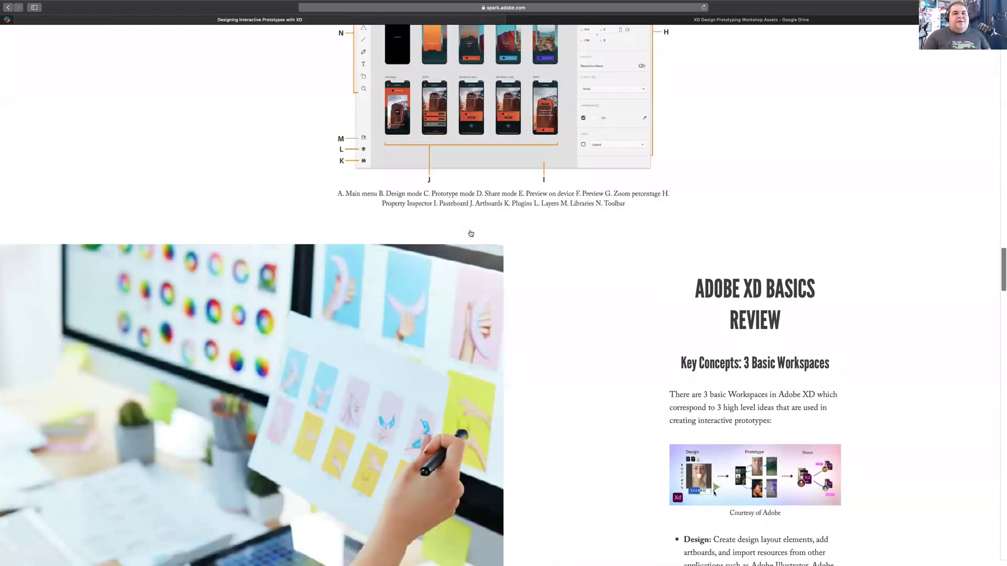
scroll(470, 233, down, 3)
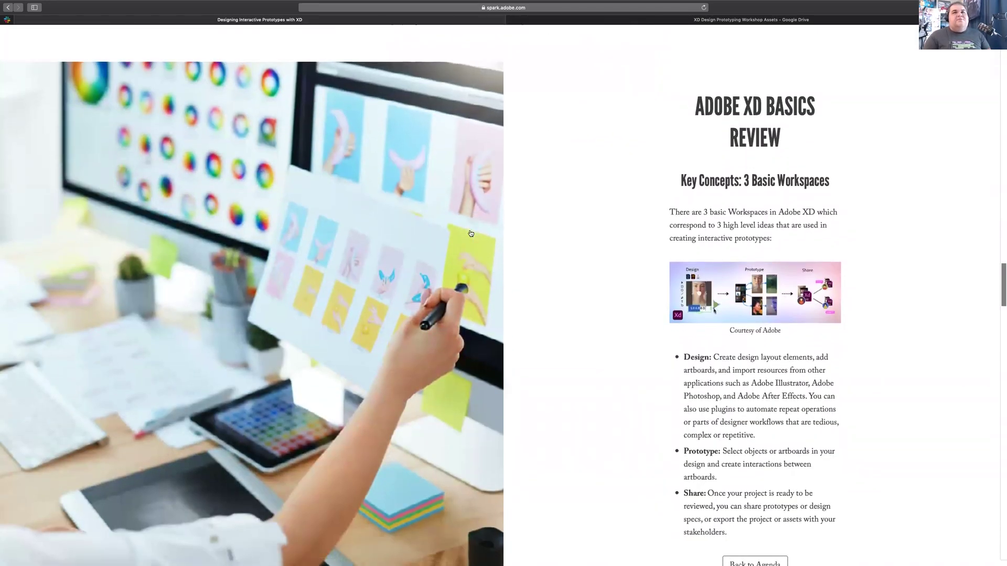
scroll(470, 233, down, 1)
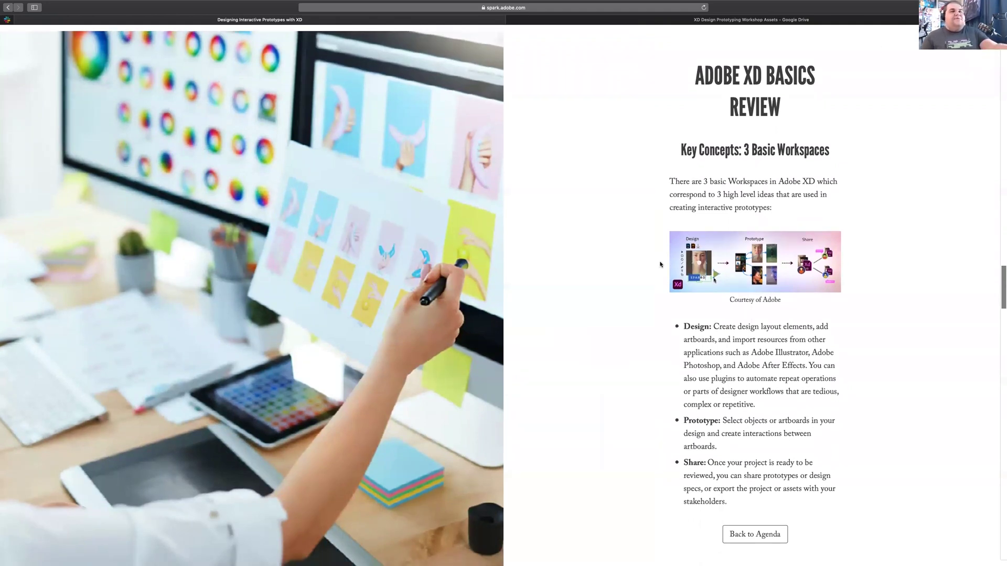
Switch to Adobe XD and bring the artboards of the XD Basics Review section into view.
key(ctrl+Left)
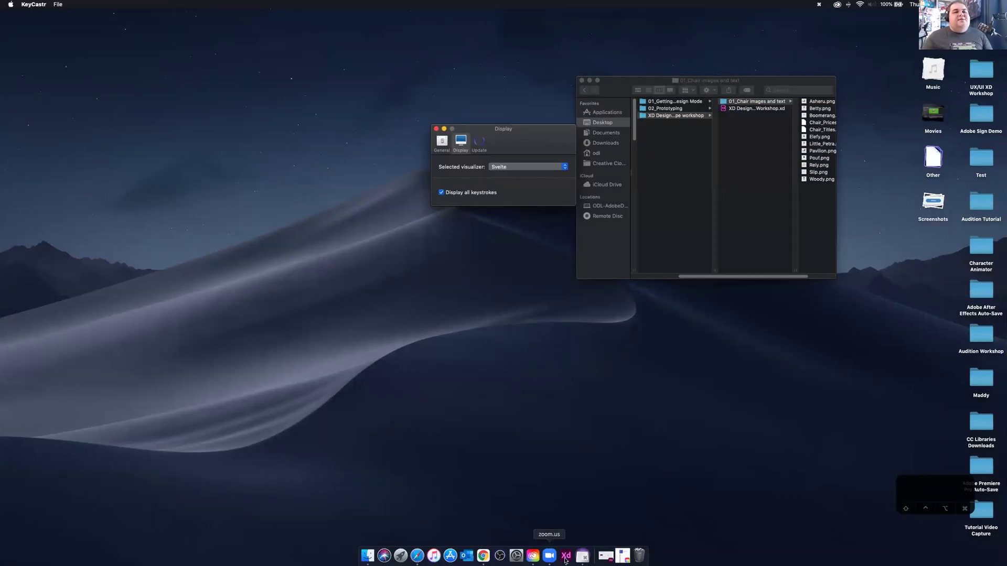
click(565, 556)
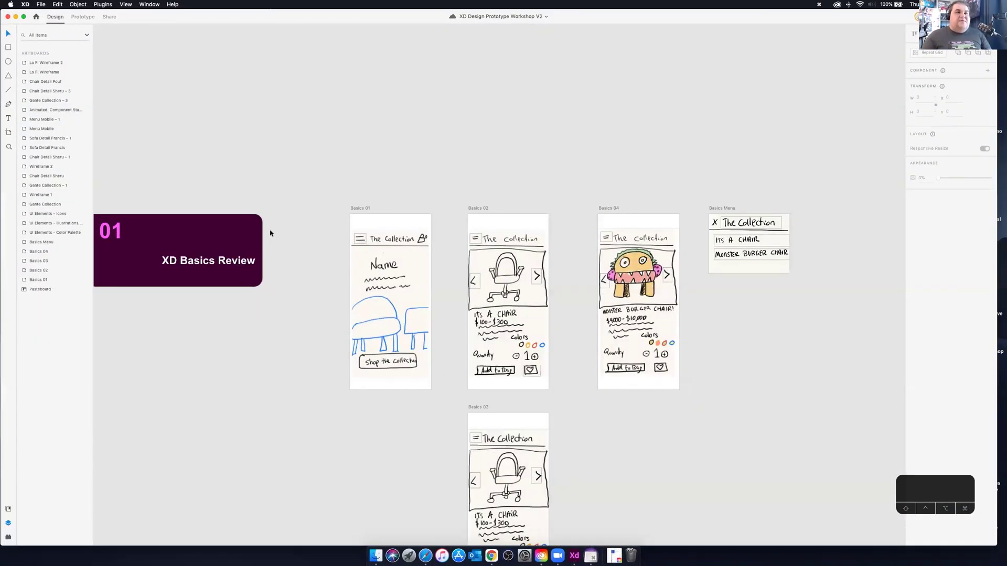
scroll(220, 236, down, 5)
scroll(163, 242, up, 3)
scroll(163, 242, up, 2)
drag(321, 265, 318, 202)
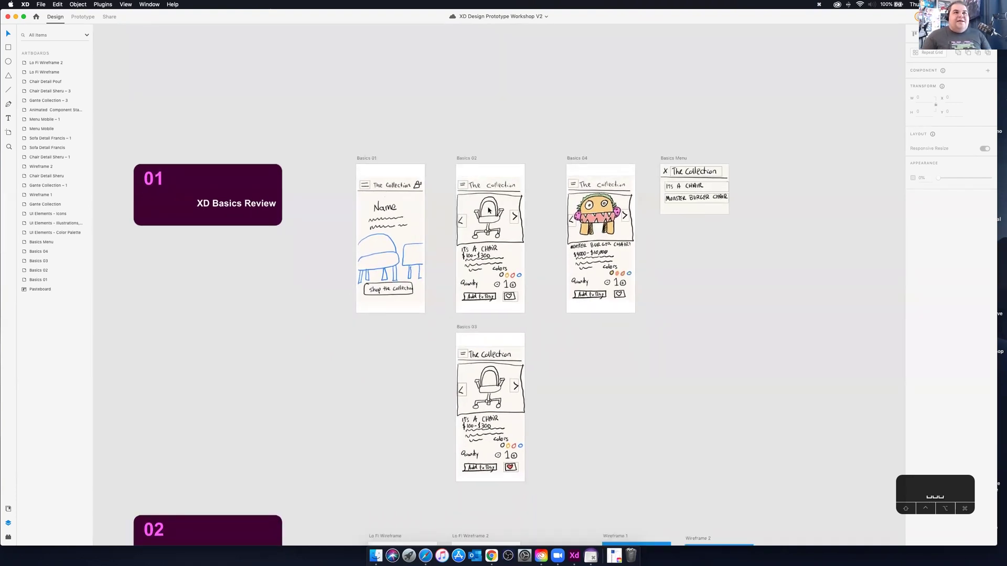
Try pasting the copied web link as text onto the Basics 04 artboard and delete the pasted text.
click(591, 256)
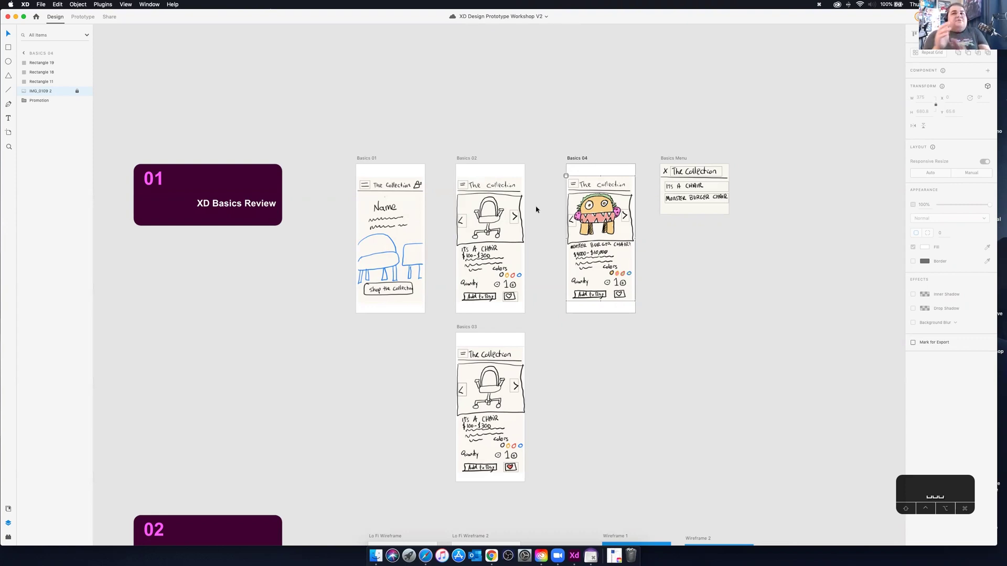
drag(941, 495, 923, 463)
click(836, 436)
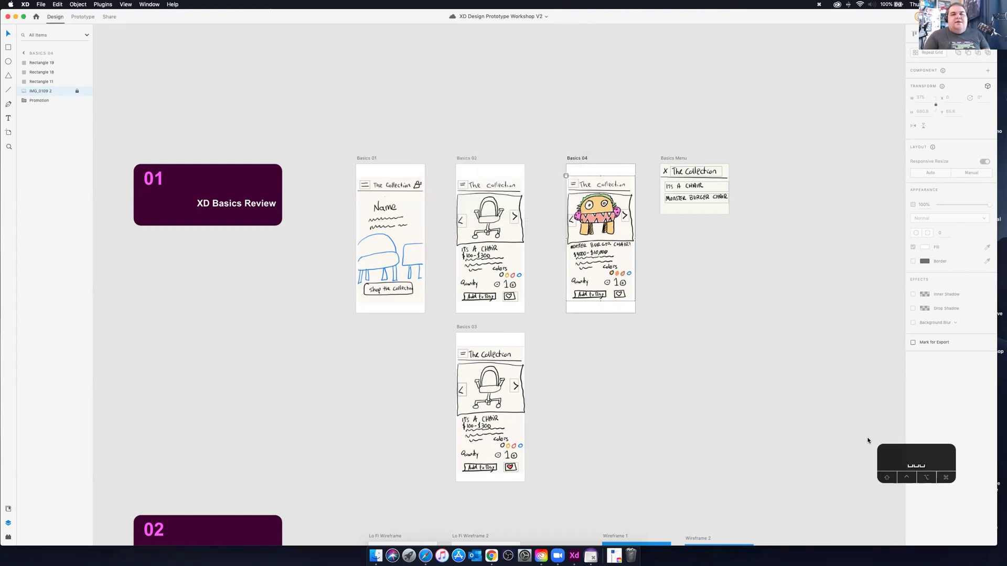
key(super+c)
key(super+v)
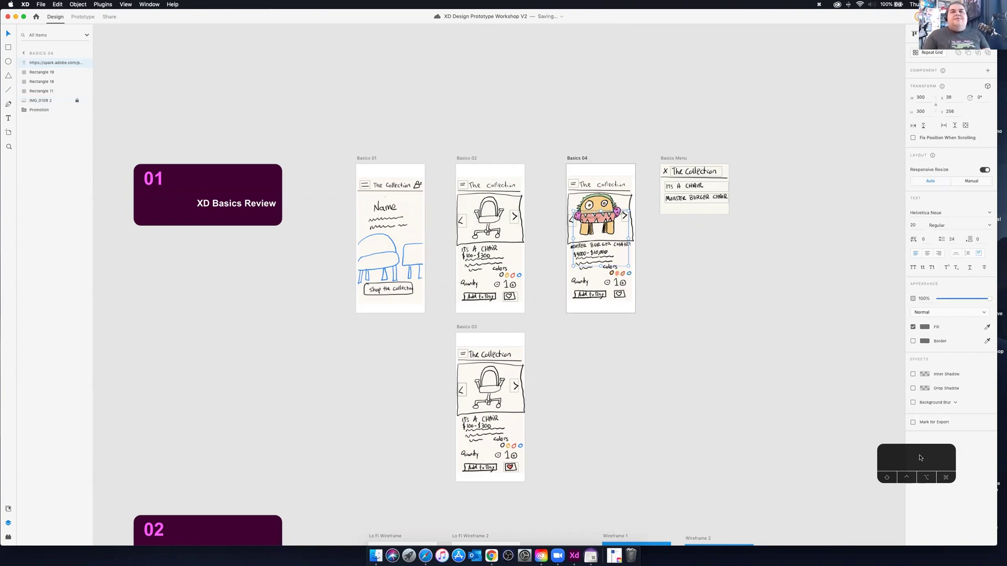
drag(919, 457, 944, 463)
click(726, 263)
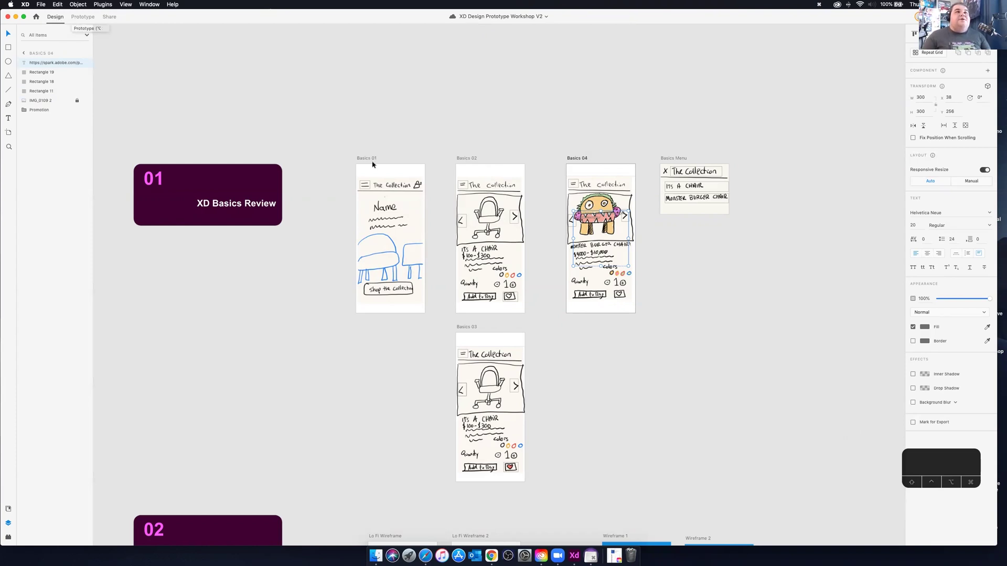
click(655, 253)
drag(617, 255, 755, 299)
key(Delete)
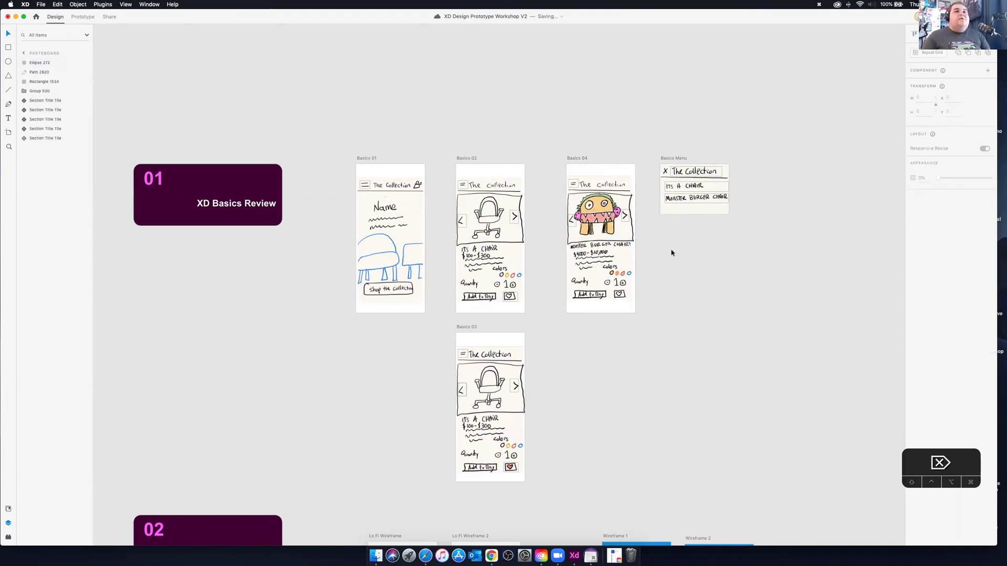
Display the interaction wires between all the Basics artboards in Prototype mode, and clear the selection.
click(339, 158)
click(83, 16)
drag(347, 136, 791, 452)
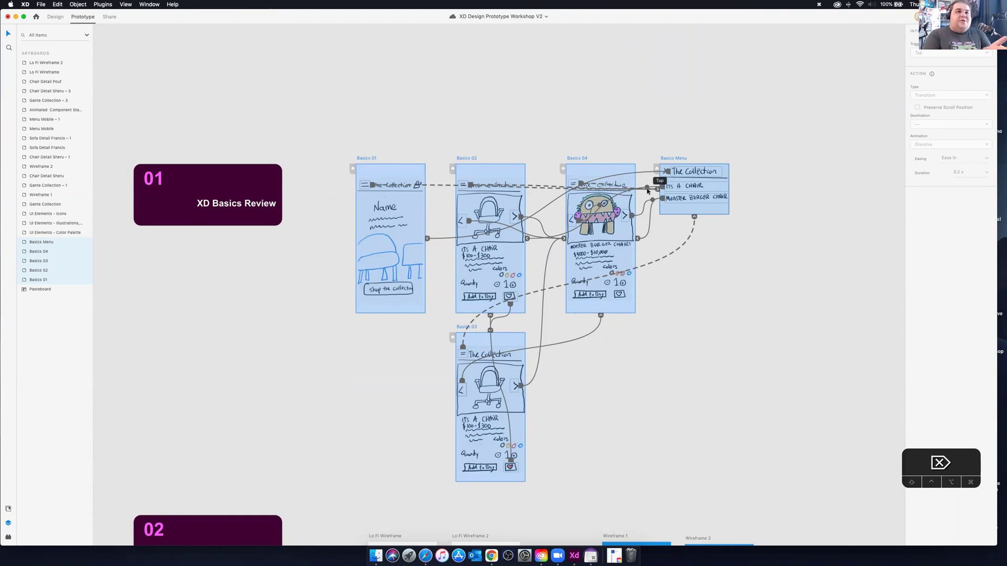
click(114, 50)
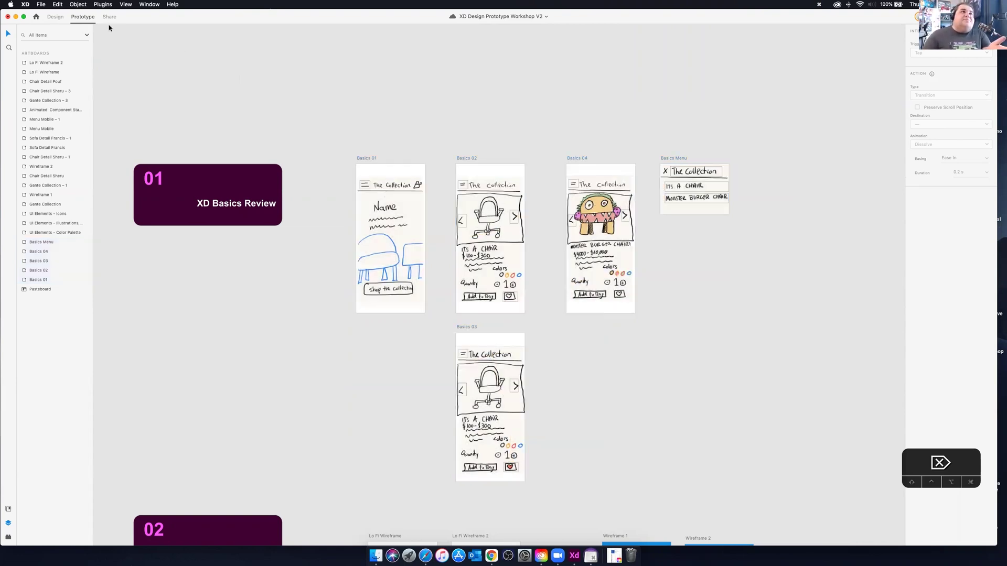
Look at the link settings in Share mode and return to Design mode with no artboards selected.
click(109, 17)
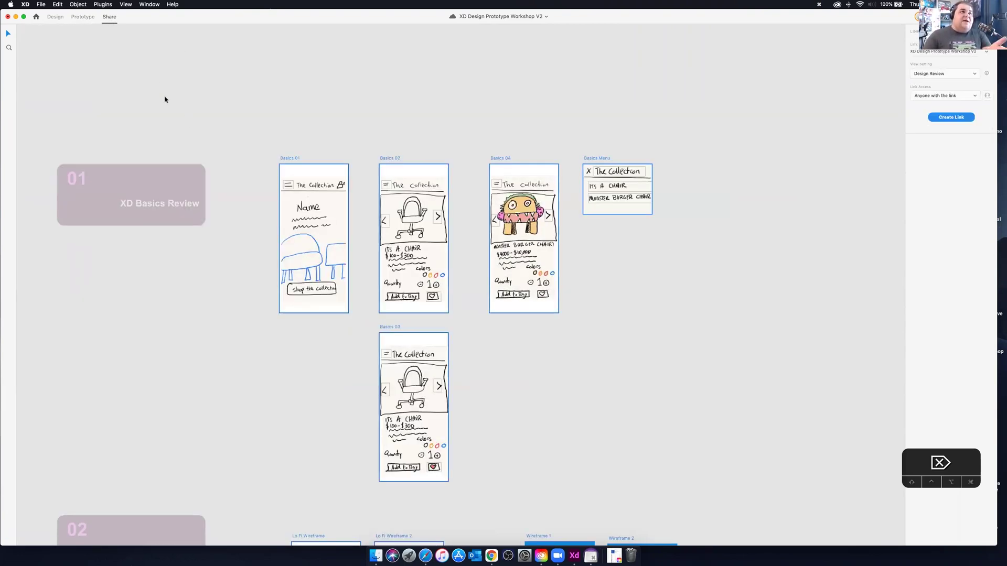
click(82, 17)
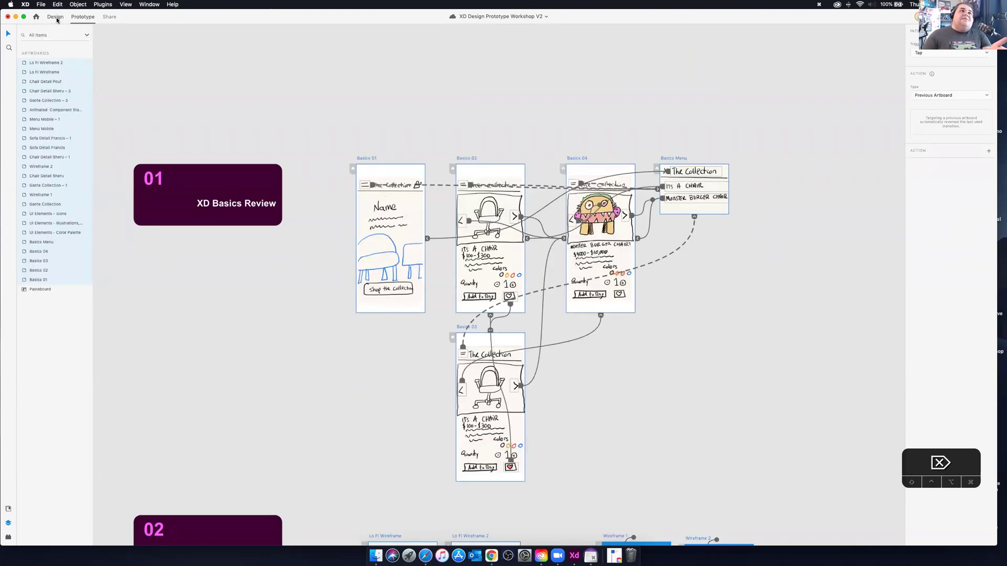
click(55, 17)
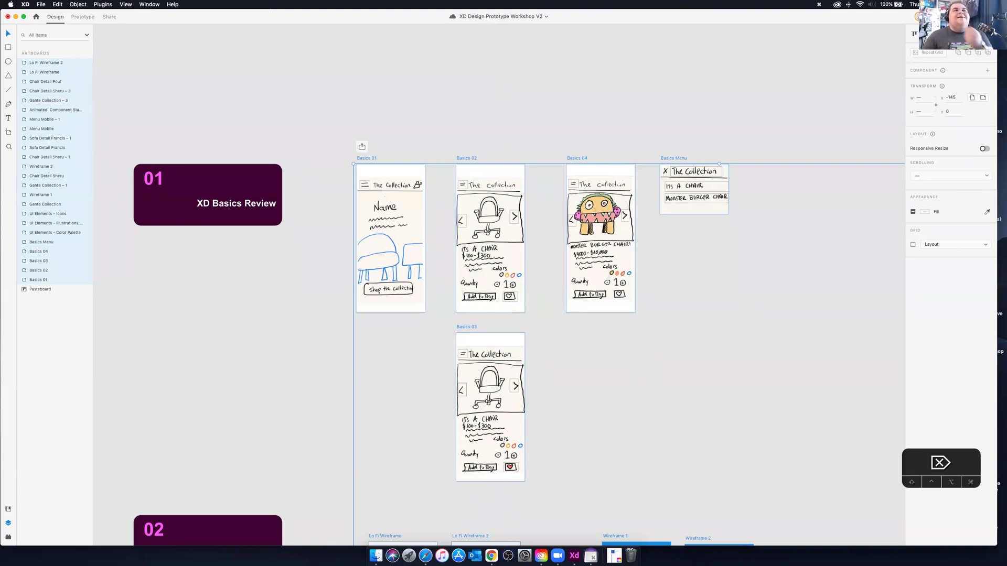
click(298, 344)
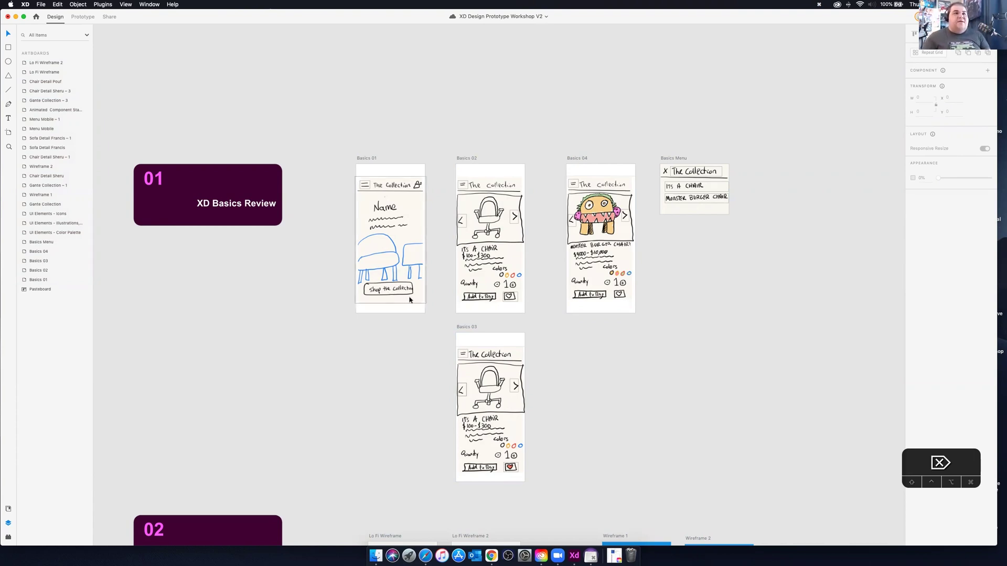
Examine the hand-drawn screens on the Basics 01 to Basics 04 and Basics Menu artboards up close.
scroll(418, 305, down, 2)
scroll(418, 305, up, 2)
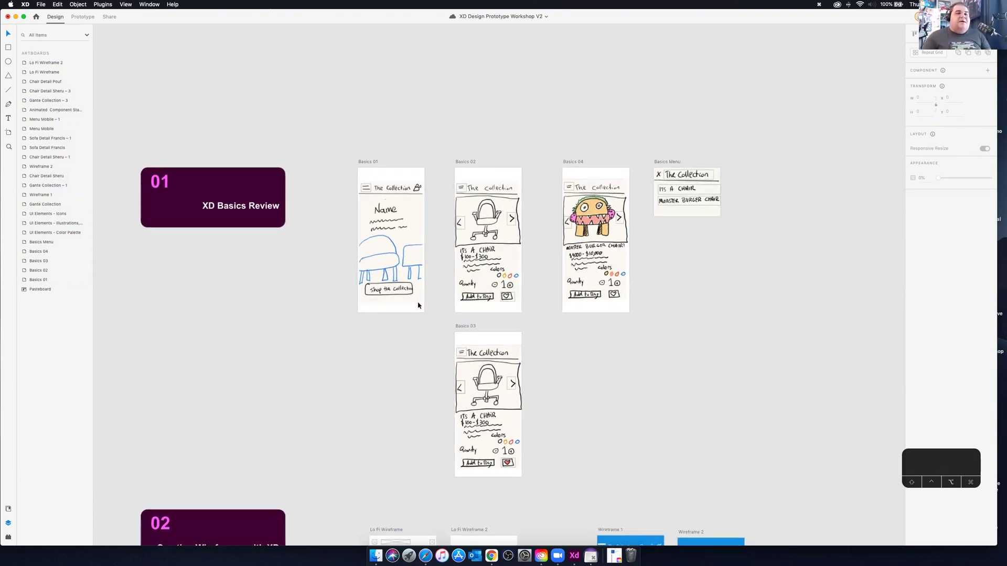
scroll(418, 305, up, 5)
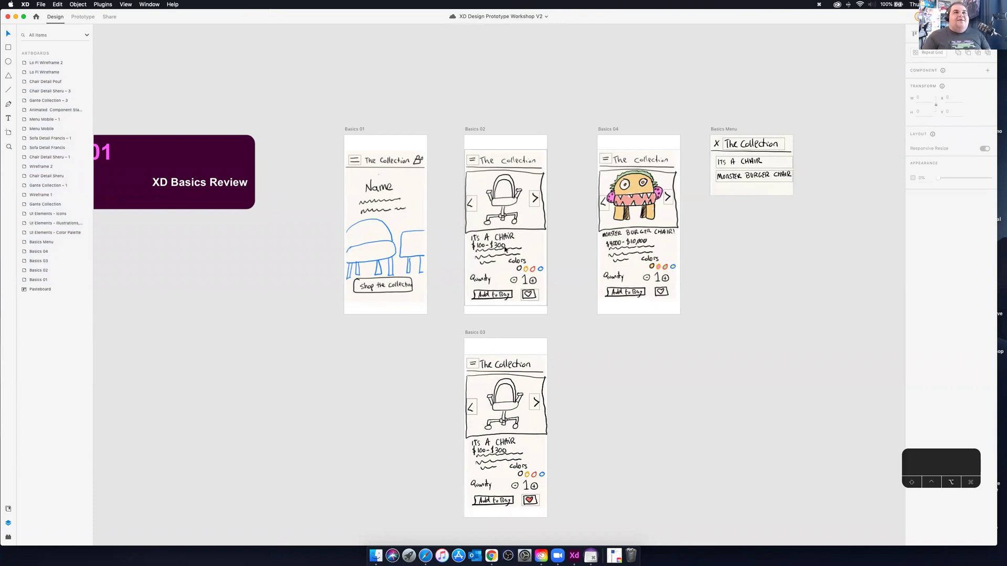
scroll(506, 250, up, 5)
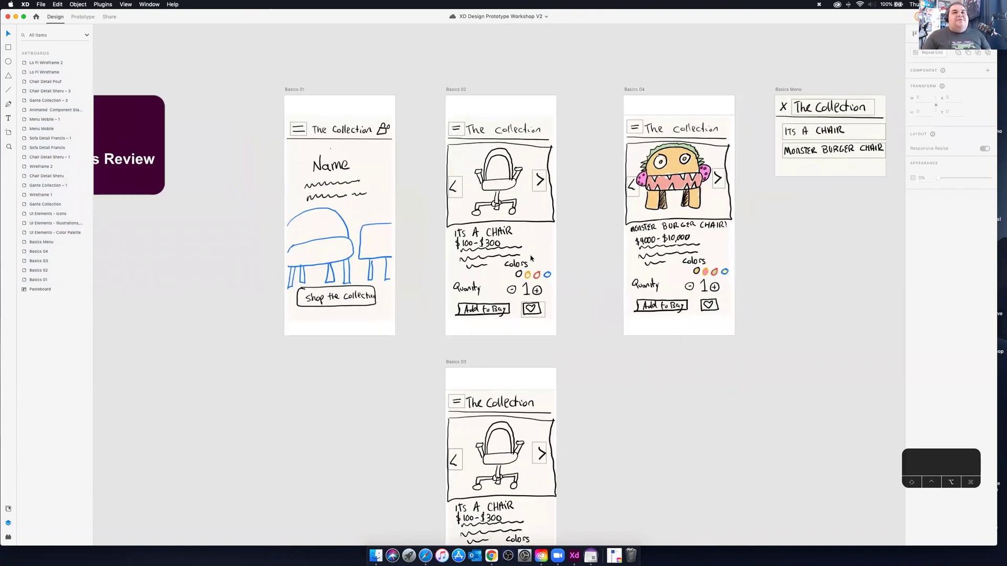
scroll(571, 280, down, 5)
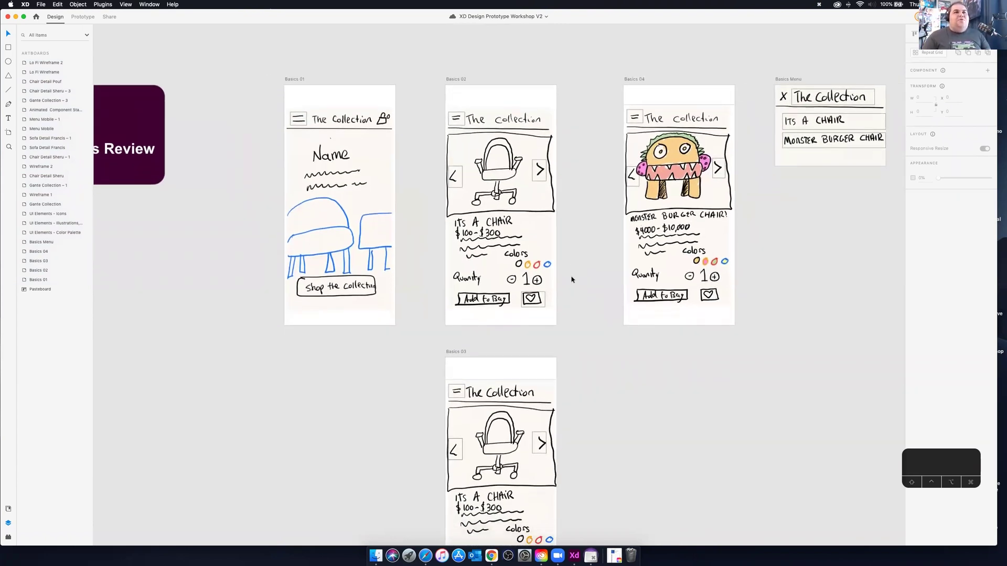
scroll(571, 279, down, 5)
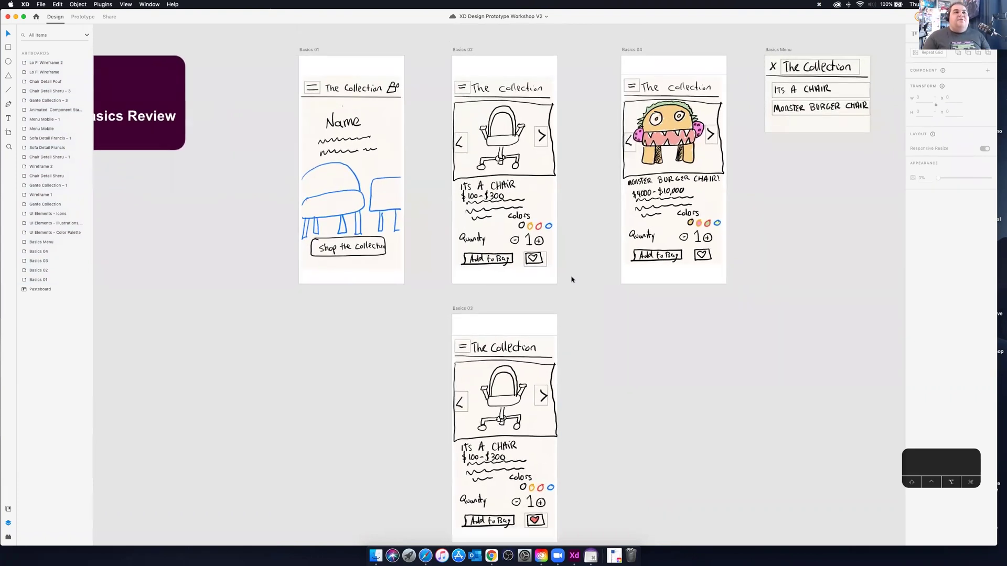
scroll(572, 279, down, 5)
scroll(571, 279, up, 2)
scroll(571, 280, up, 2)
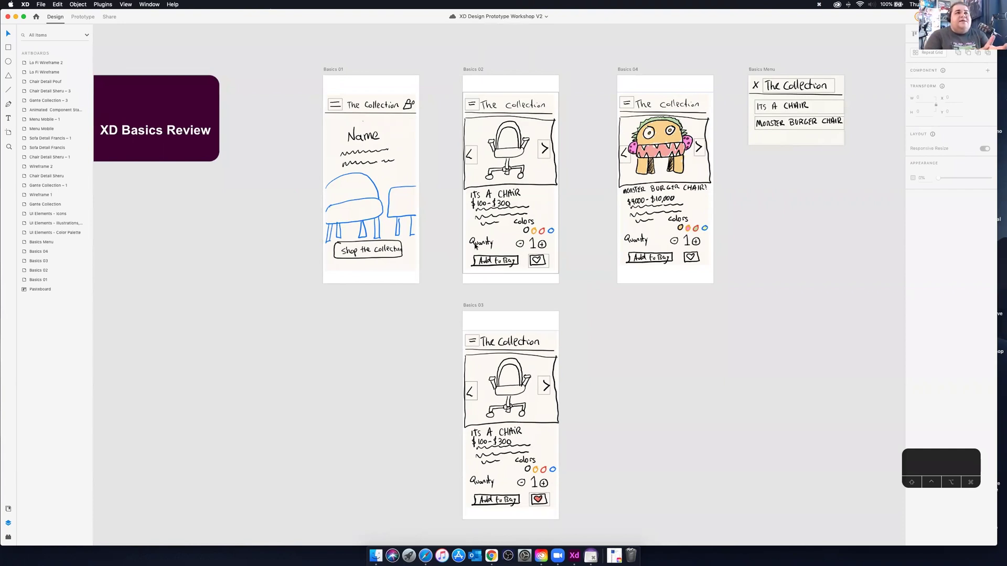
Compare the sketched home screen on Basics 01 with the chair product screens on Basics 02, 03 and 04.
scroll(475, 245, up, 3)
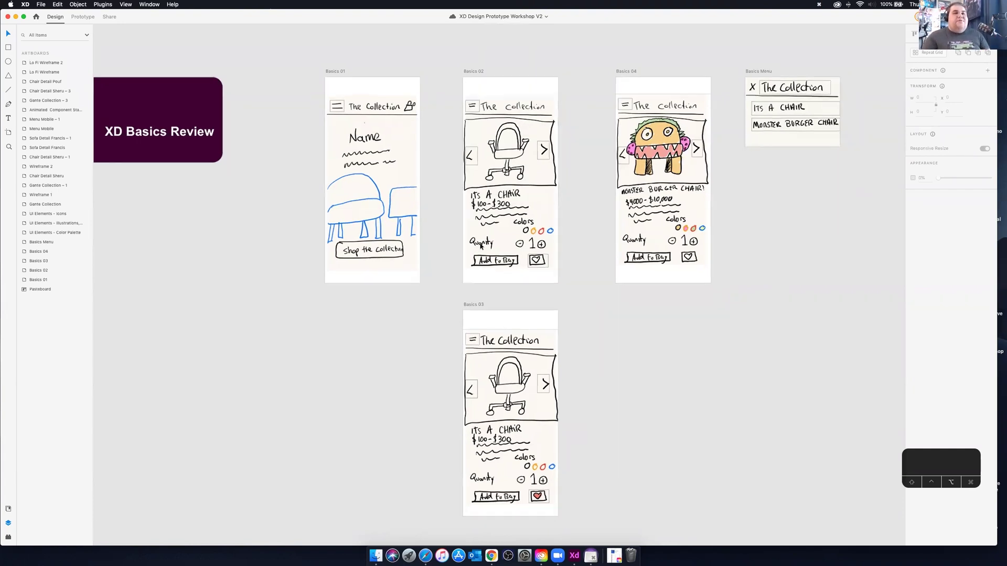
scroll(498, 202, up, 5)
drag(381, 286, 371, 414)
drag(403, 310, 434, 327)
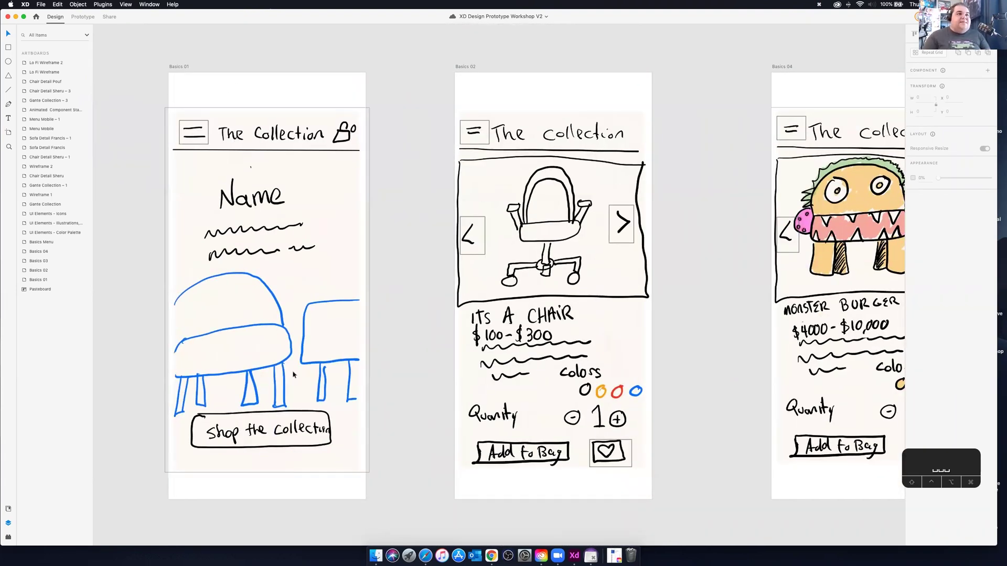
drag(311, 309, 305, 307)
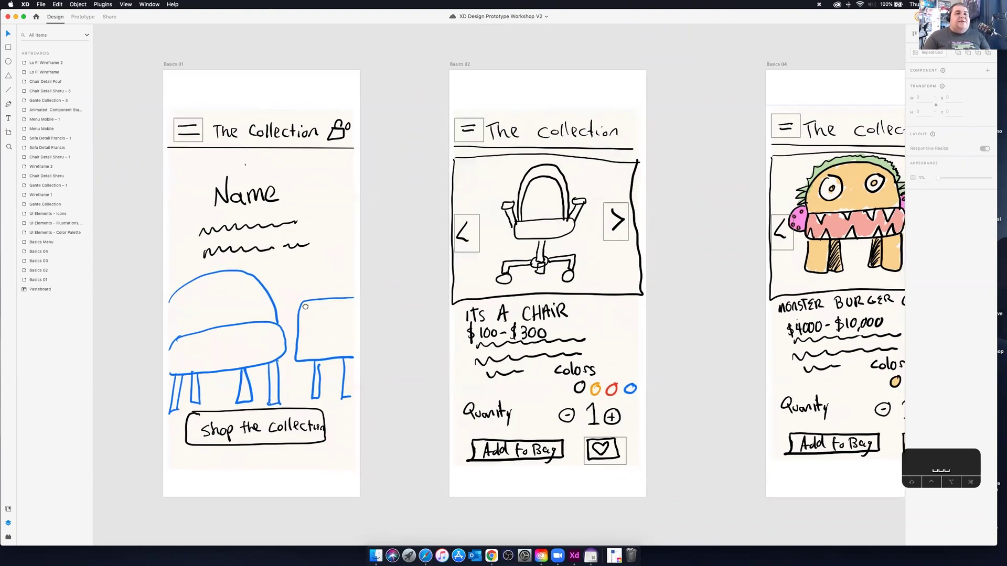
scroll(305, 306, right, 5)
scroll(305, 306, down, 4)
scroll(252, 408, up, 4)
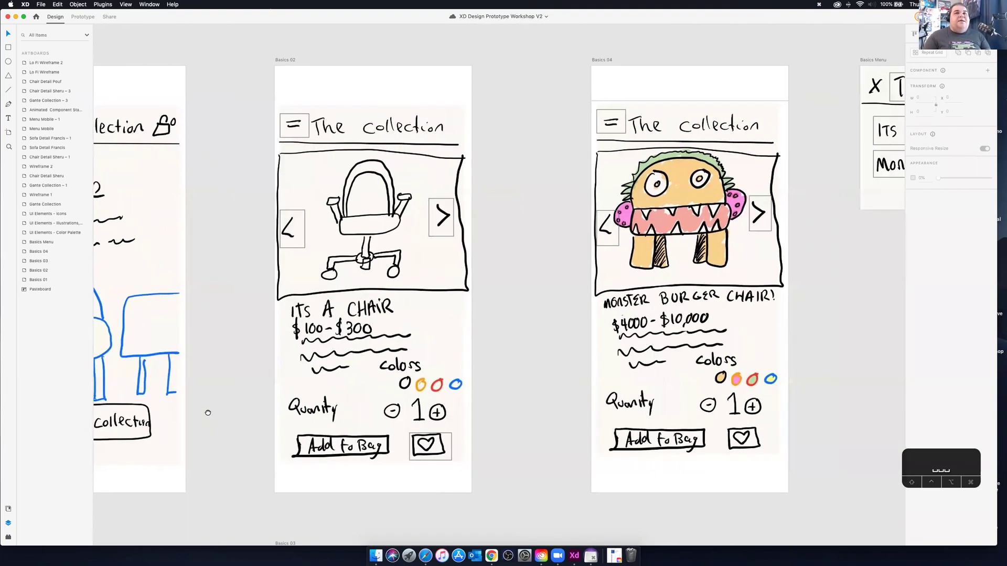
scroll(208, 413, right, 3)
scroll(208, 413, down, 2)
scroll(212, 407, left, 1)
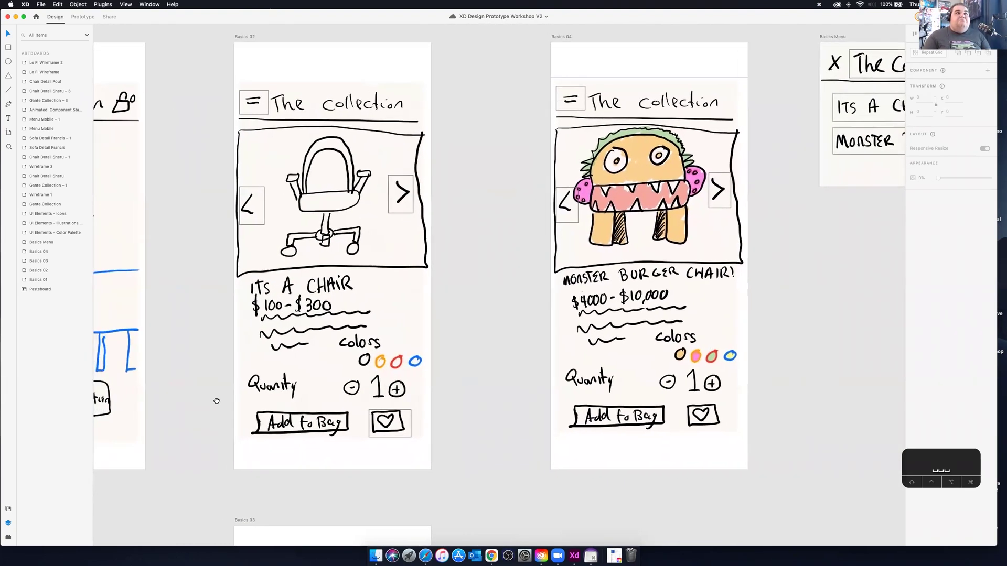
scroll(217, 401, down, 5)
scroll(216, 401, left, 5)
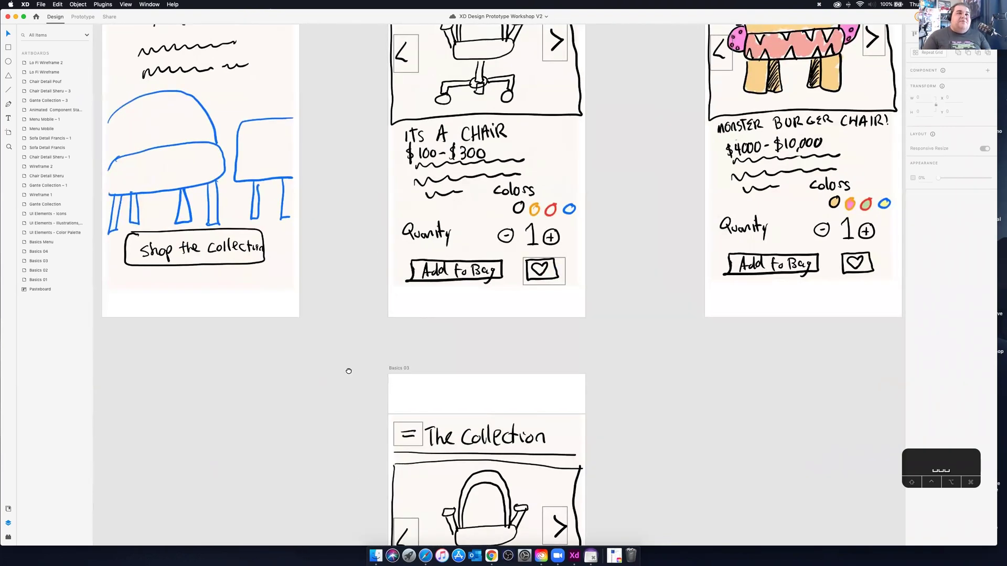
scroll(345, 422, up, 5)
scroll(345, 422, right, 1)
scroll(345, 423, down, 5)
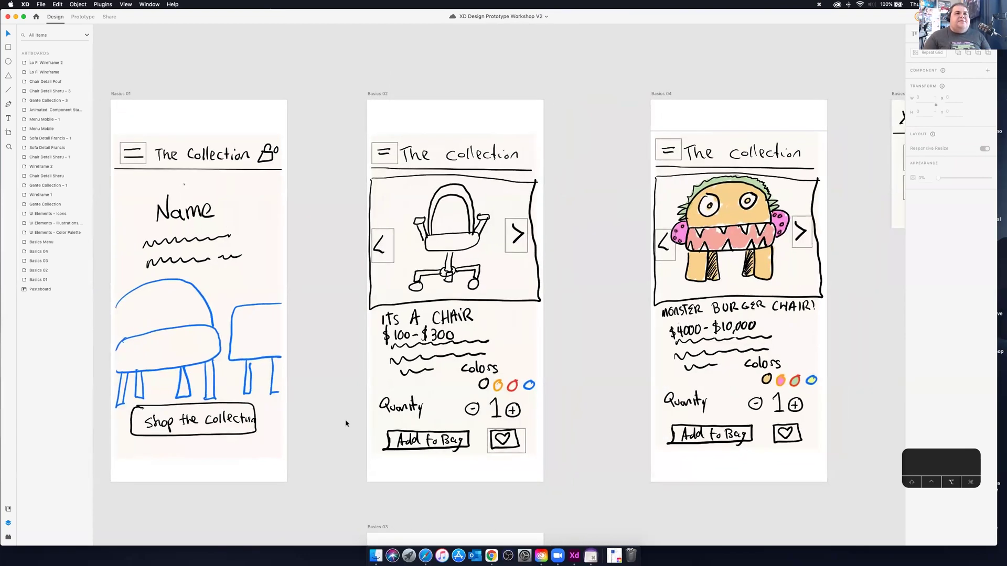
Look over the layout of the Basics artboards together, from Basics 01 across to Basics Menu.
scroll(345, 422, down, 5)
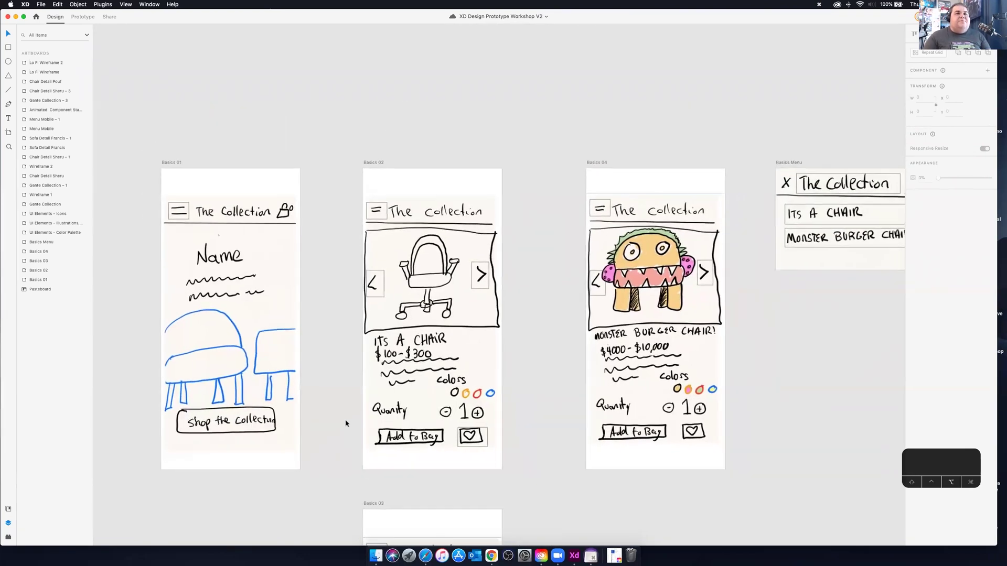
scroll(345, 422, down, 3)
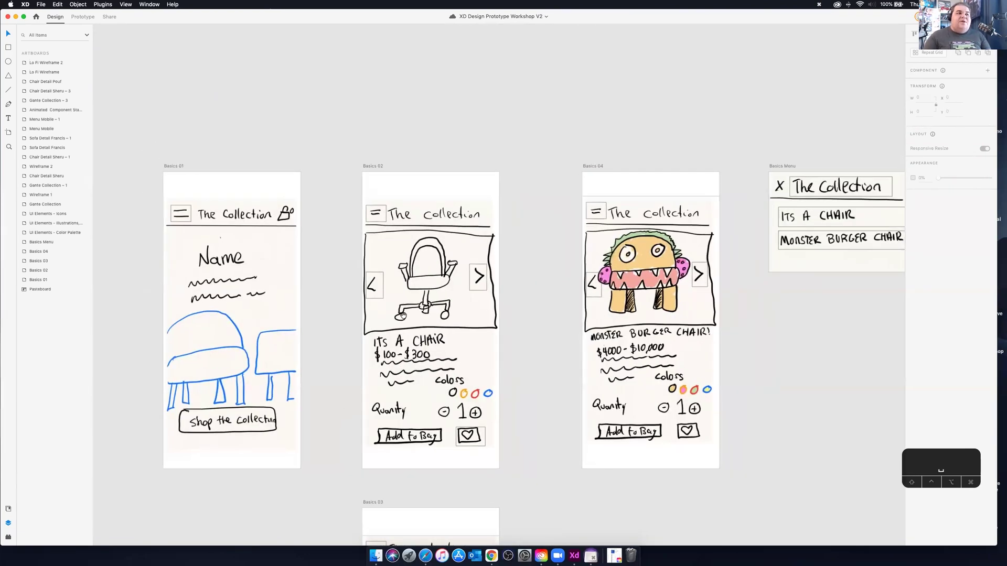
scroll(345, 350, down, 5)
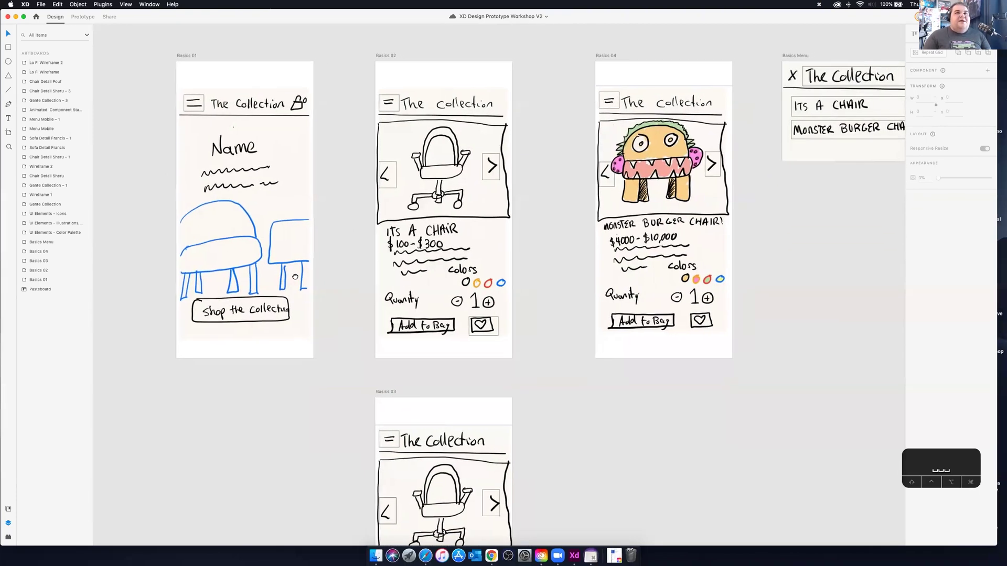
scroll(295, 277, up, 3)
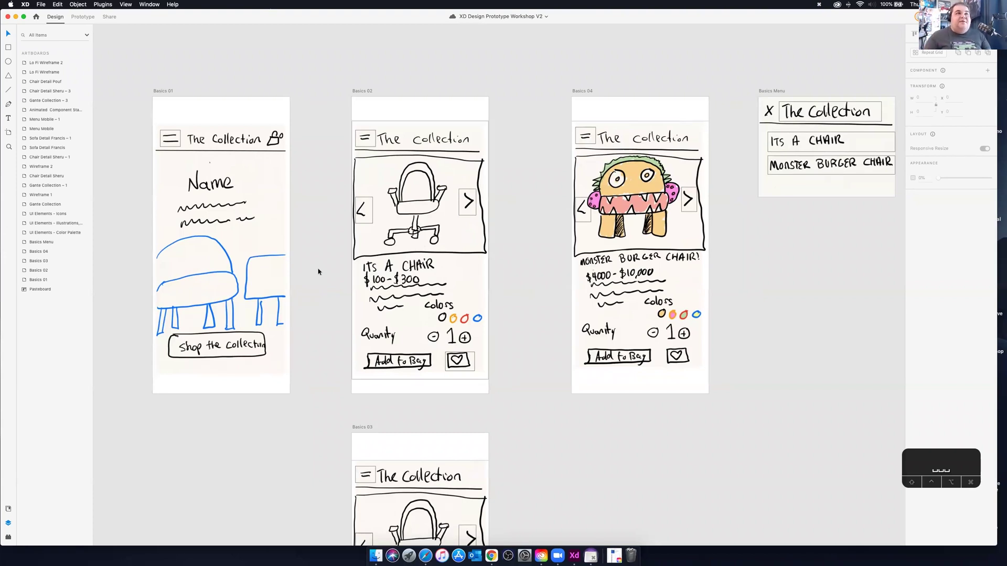
scroll(333, 320, down, 2)
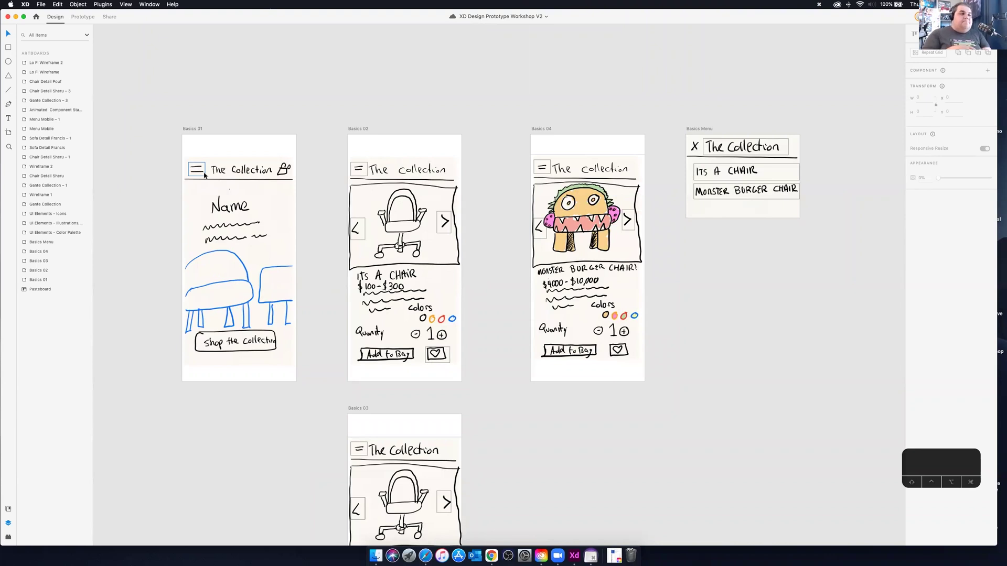
scroll(242, 163, right, 2)
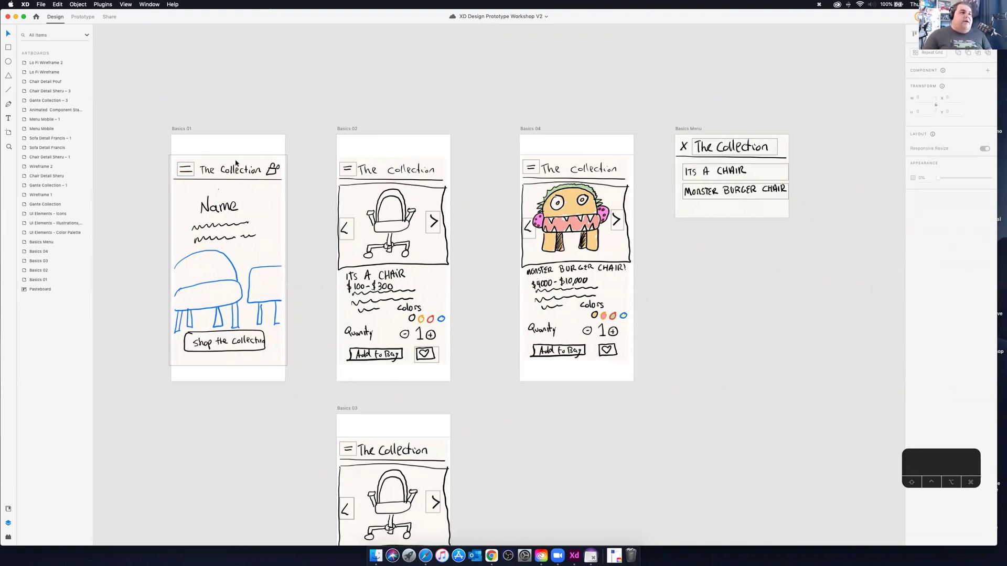
scroll(235, 164, right, 3)
scroll(236, 164, left, 5)
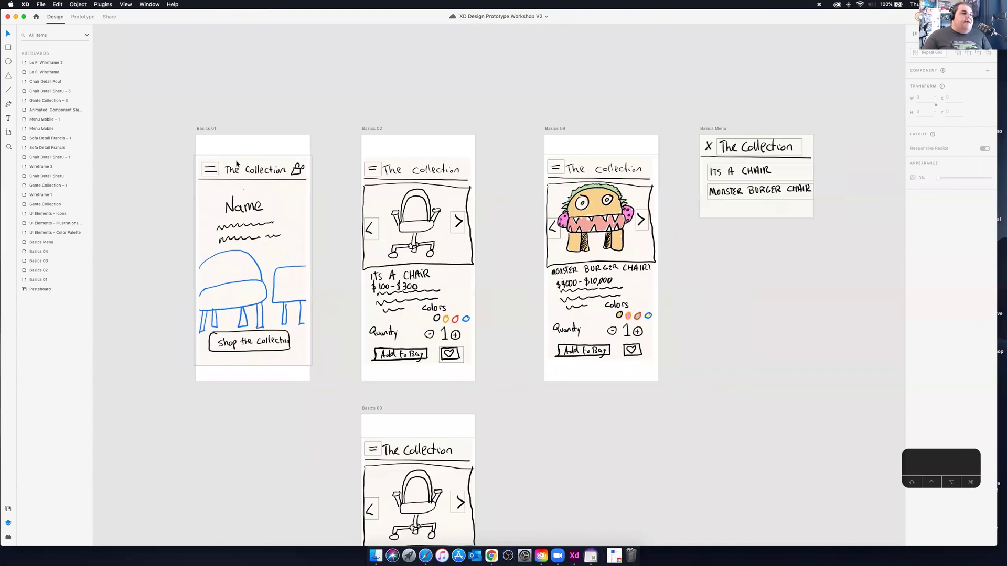
scroll(236, 164, left, 1)
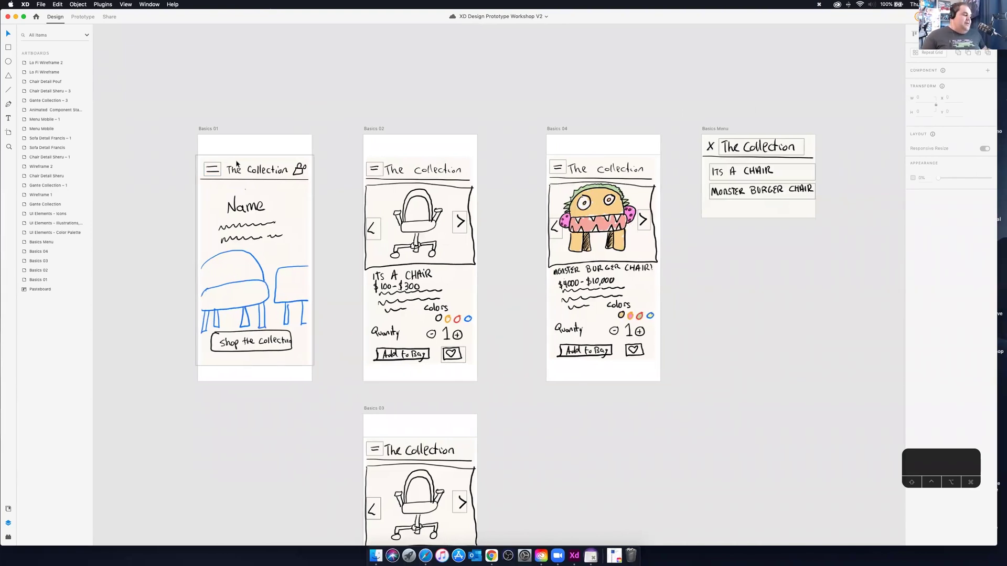
scroll(236, 164, down, 3)
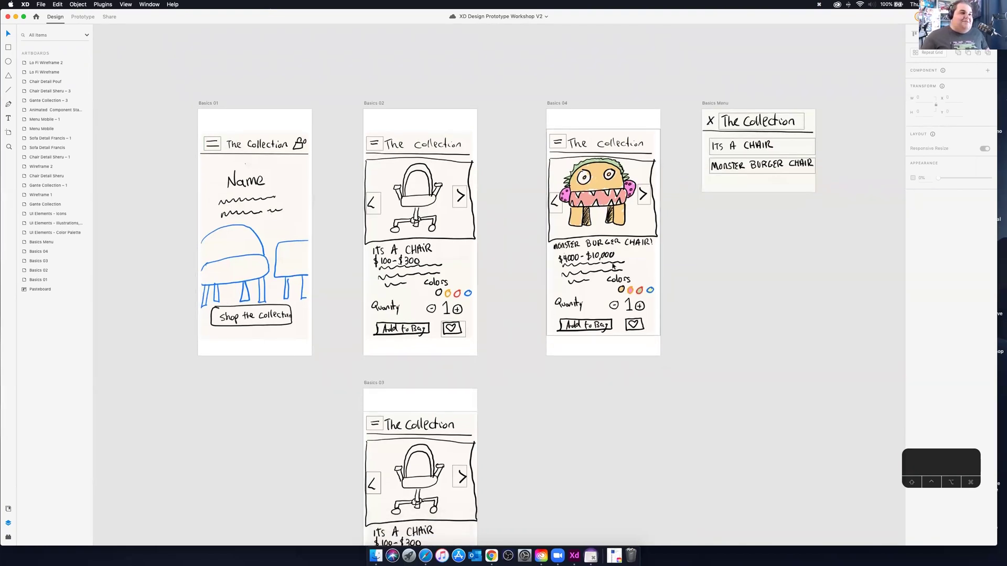
scroll(614, 266, down, 2)
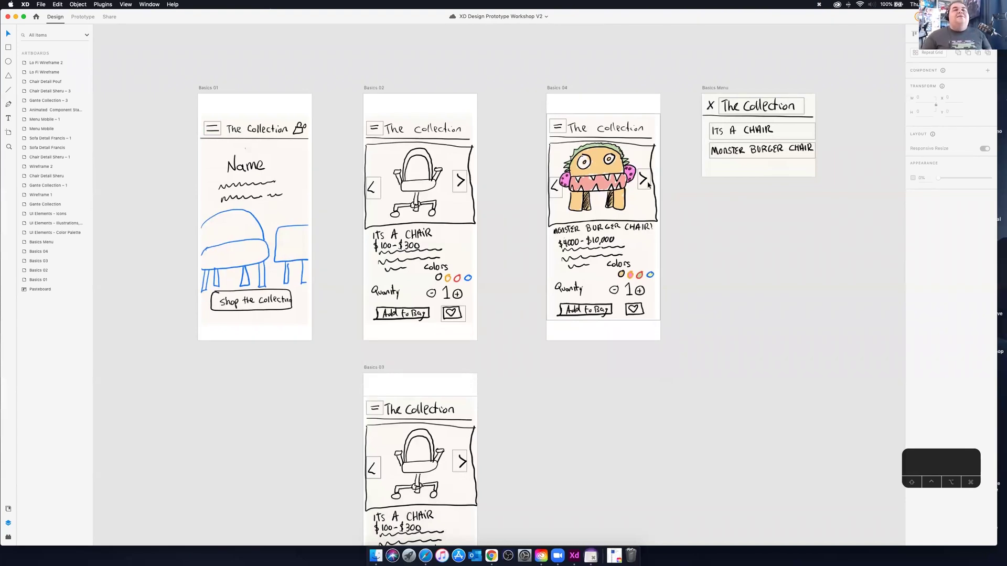
Show the prototype interaction wires of all the Basics artboards at once, and clear the selection.
click(81, 17)
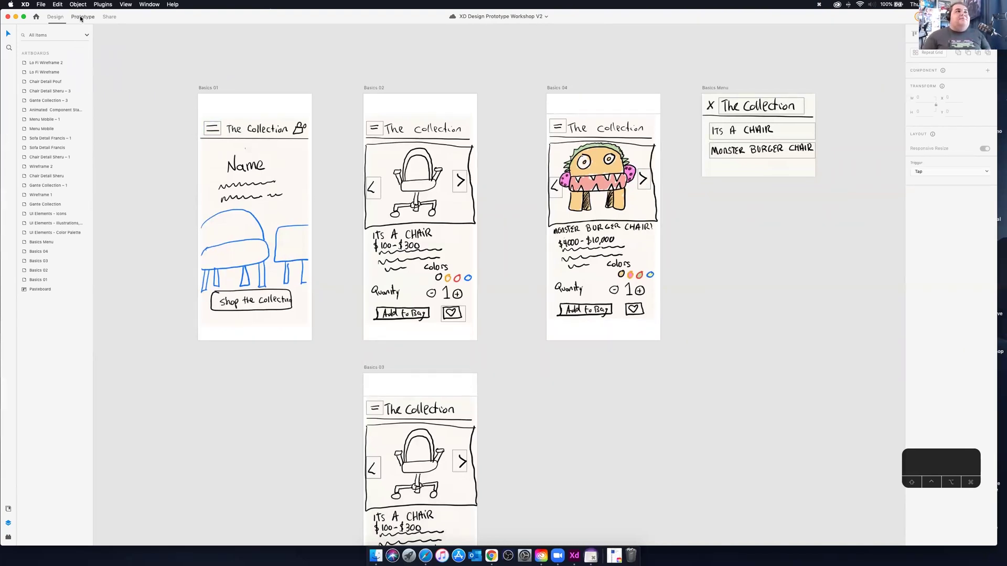
drag(187, 82, 834, 449)
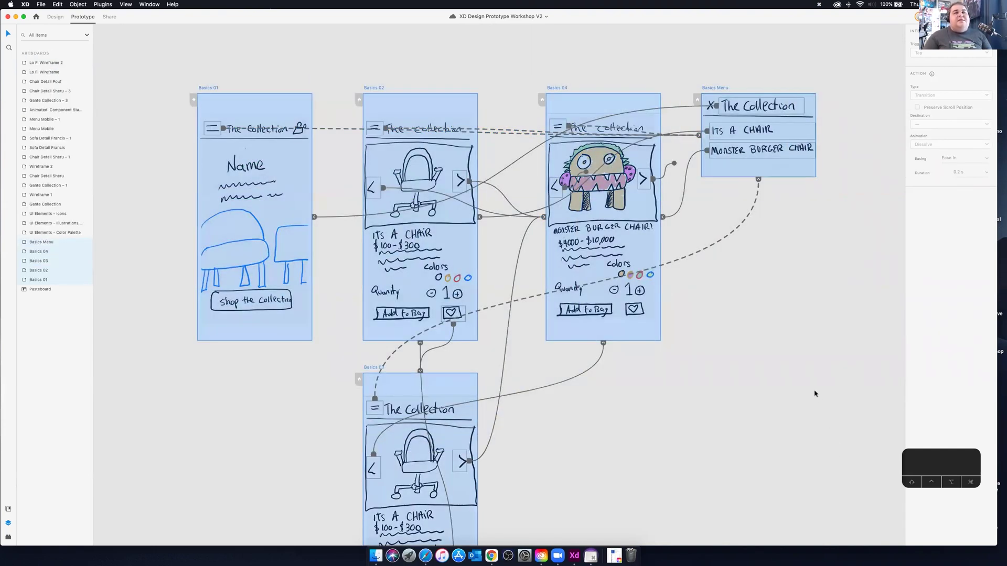
click(813, 393)
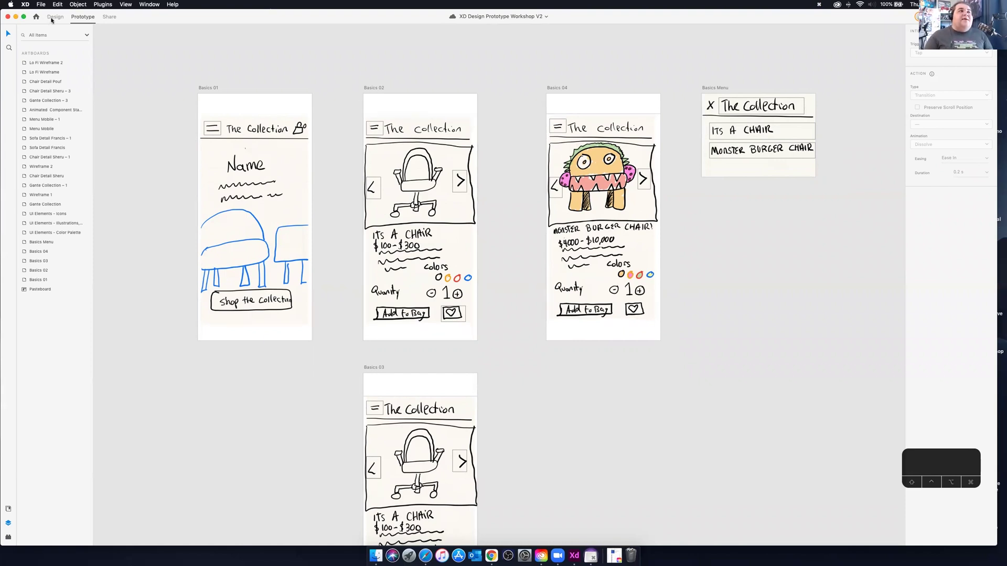
Inspect the hamburger menu hotspot on Basics 01 in both Design and Prototype modes, ending on its interaction settings.
click(219, 136)
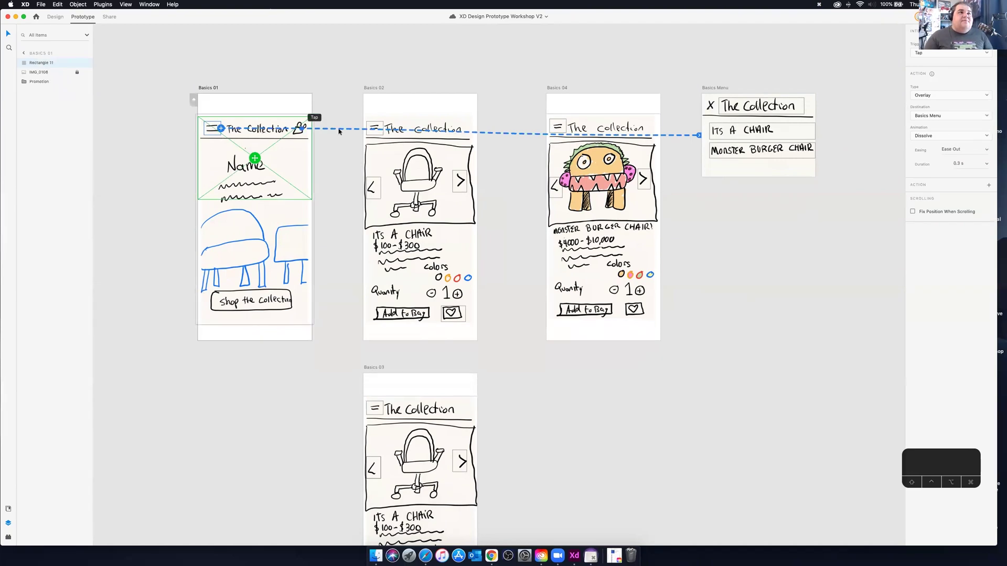
click(47, 16)
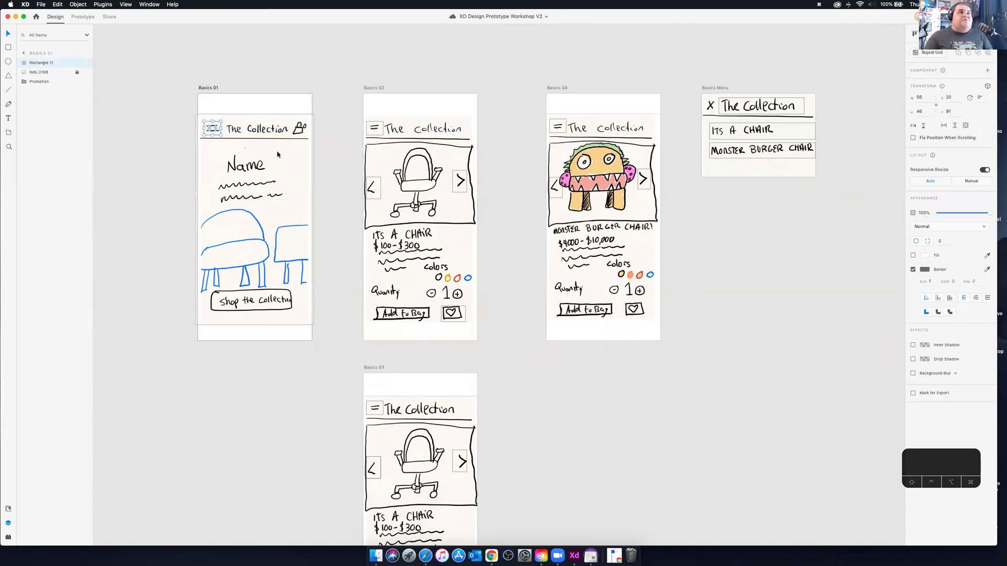
key(Escape)
click(214, 130)
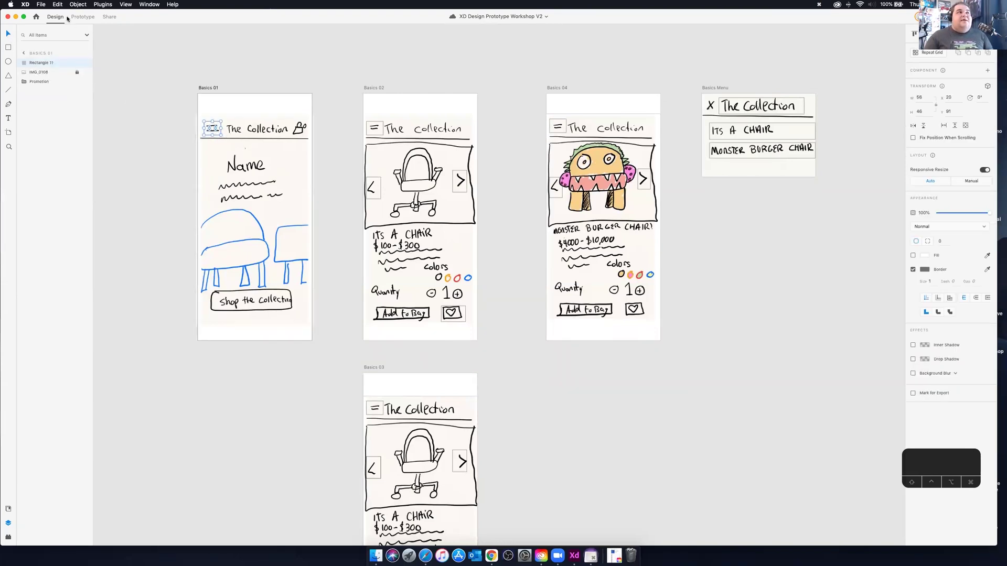
click(83, 17)
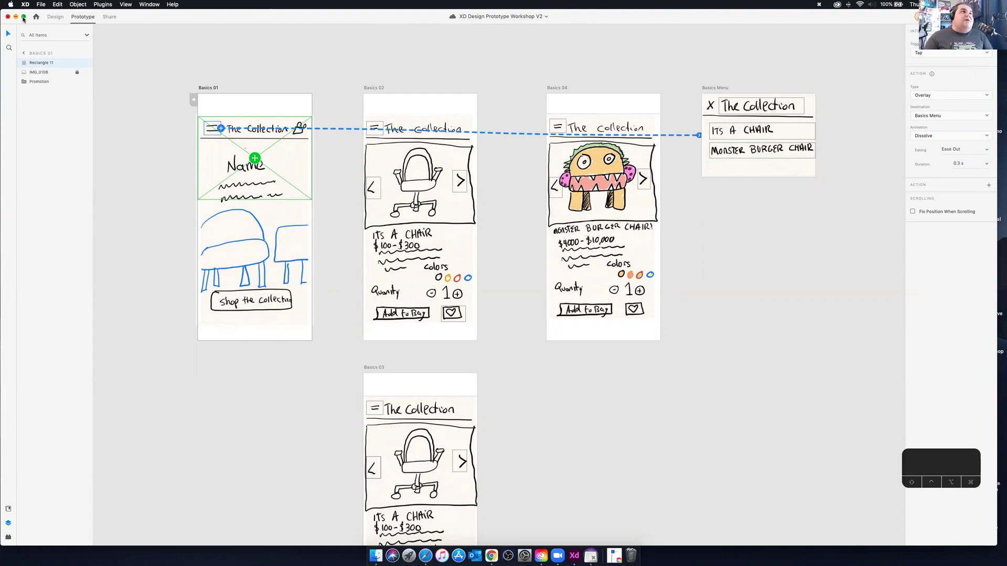
Narrow the document window, open the prototype preview from Basics 01, and place the preview window beside the document.
drag(995, 194, 840, 201)
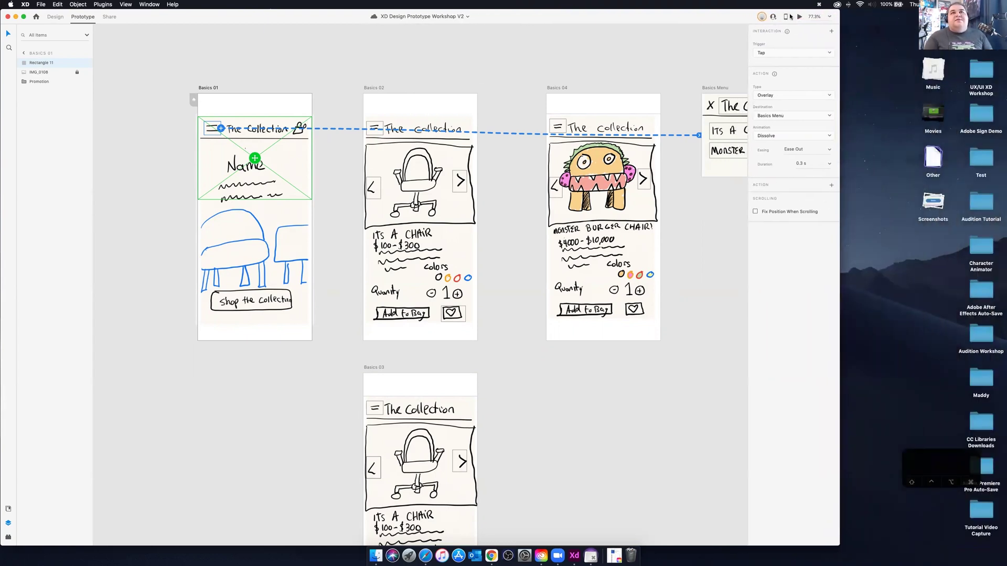
click(799, 18)
drag(389, 94, 884, 26)
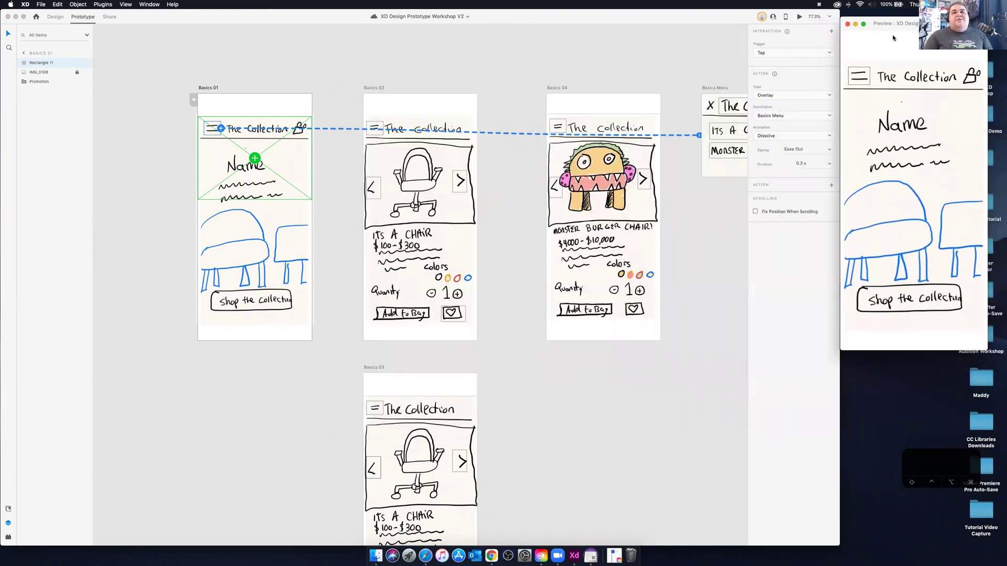
Test the preview by choosing "Its a Chair" from the hamburger menu and trying the product arrows and the heart button.
click(863, 82)
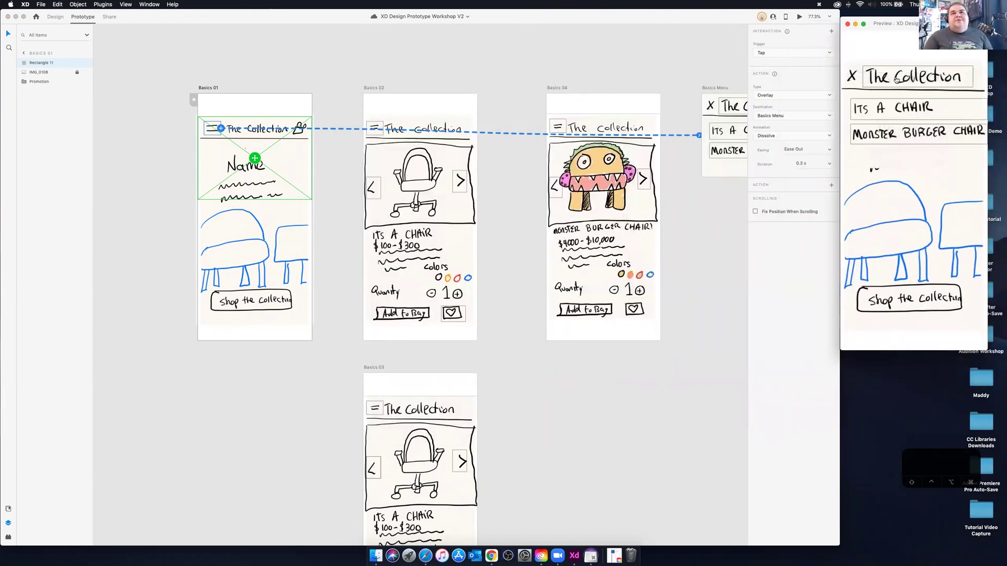
click(892, 118)
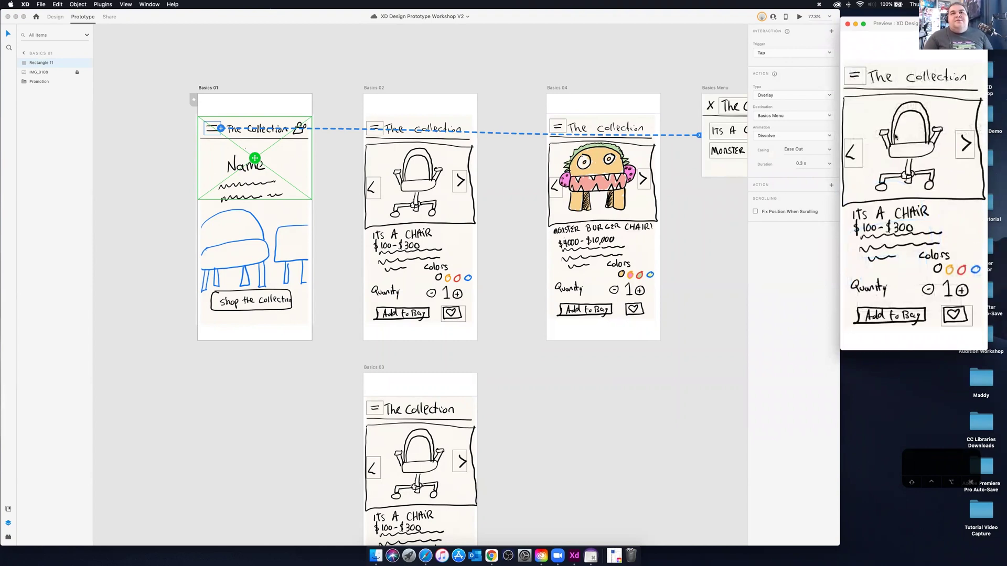
click(859, 161)
click(963, 151)
click(959, 325)
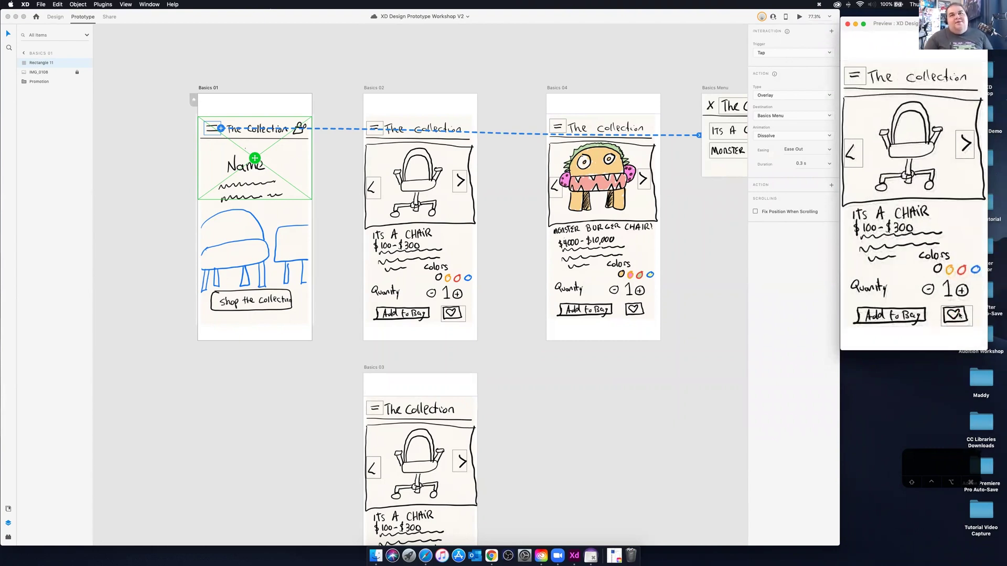
click(966, 148)
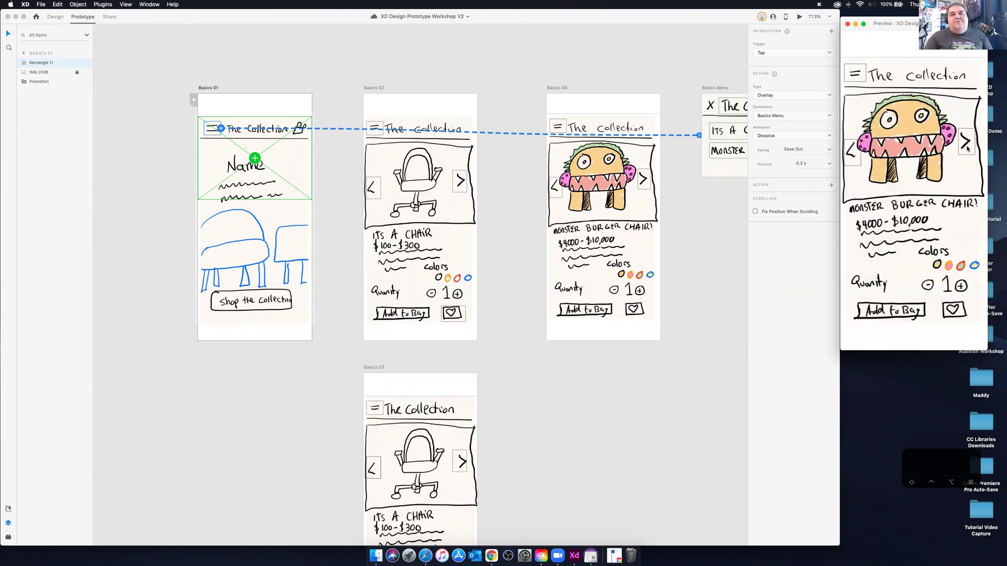
click(968, 149)
Test the menu overlay's "The Collection" and "Its a Chair" links in the preview, finish on the home screen, and return to the document.
click(855, 74)
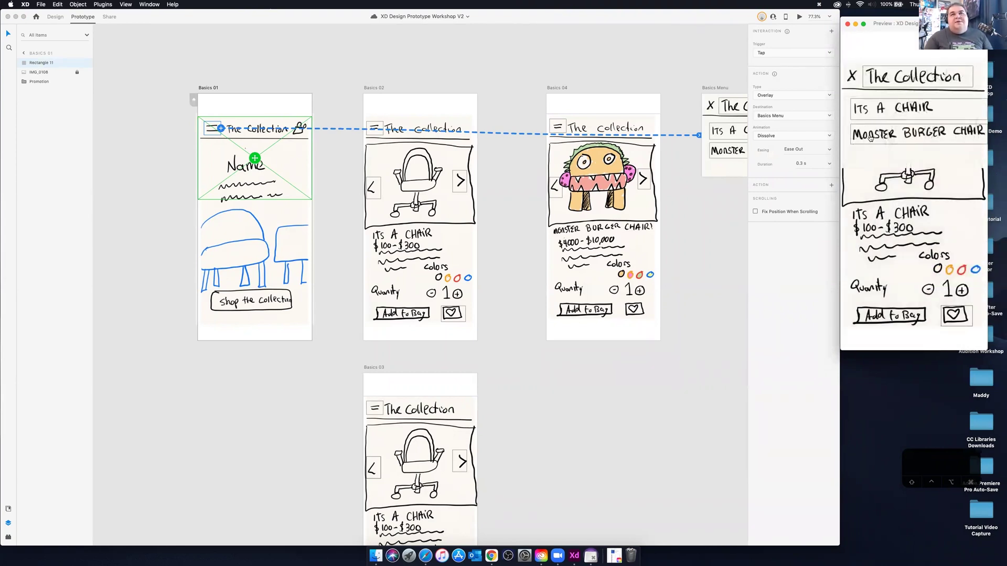
click(907, 66)
click(855, 75)
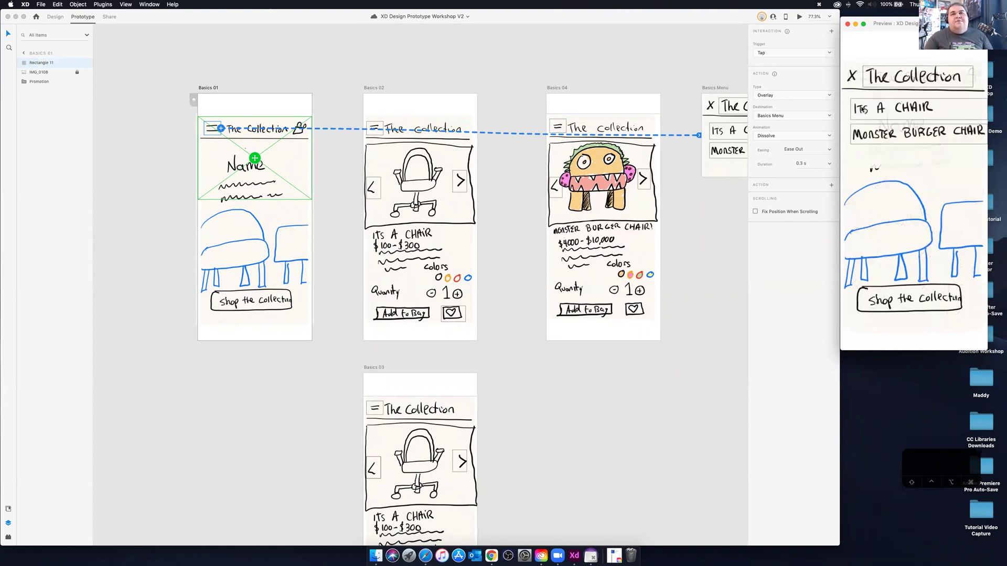
click(876, 111)
click(858, 78)
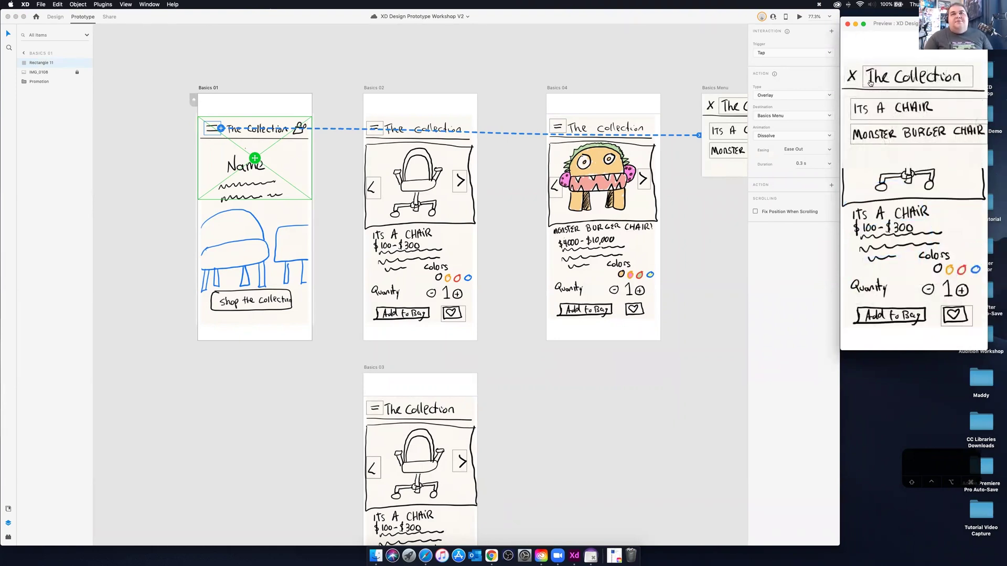
click(870, 81)
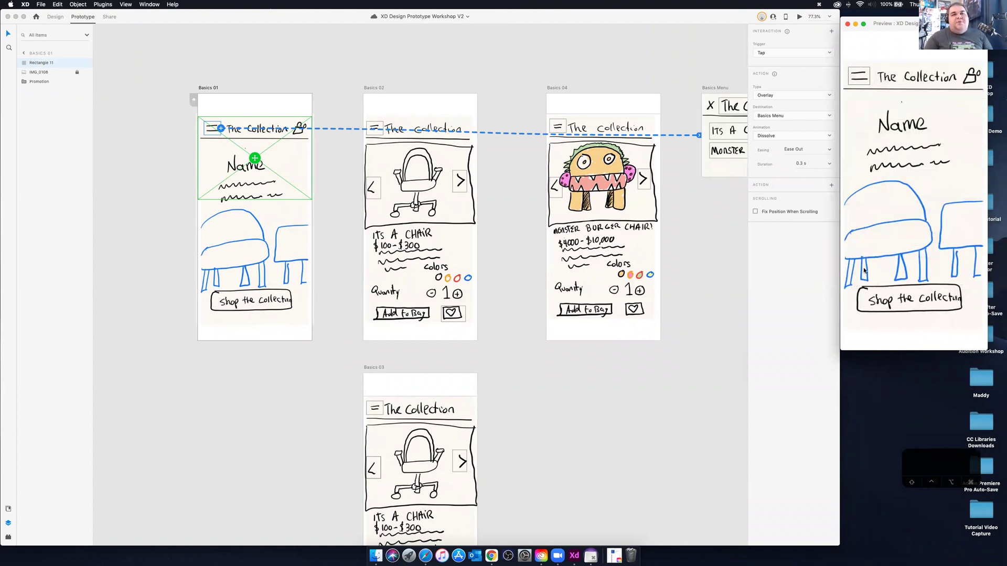
click(706, 297)
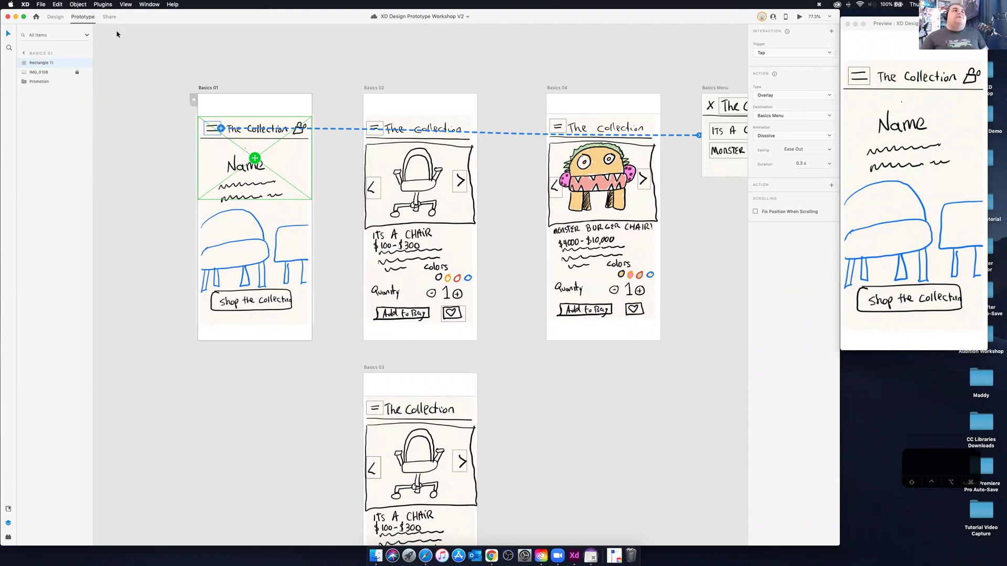
In Design mode, draw a rectangle about 269 by 73 over the "Shop the Collection" button on Basics 01.
click(157, 69)
key(super+1)
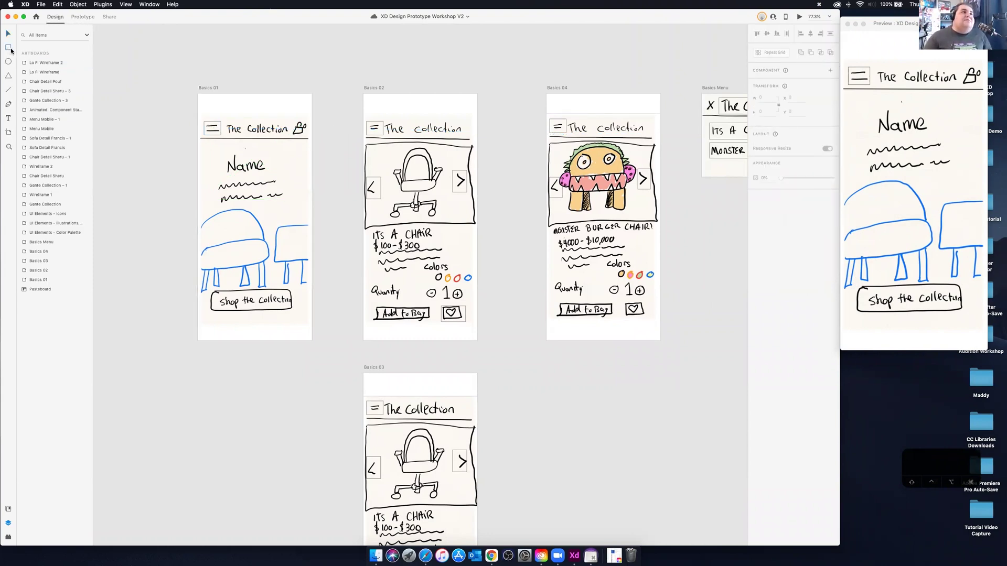
click(9, 48)
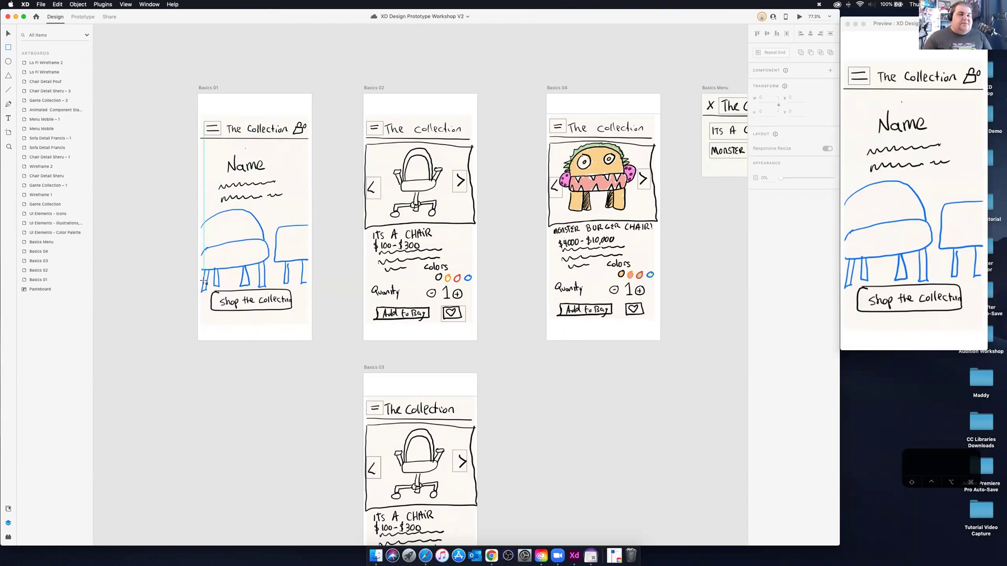
scroll(203, 282, up, 2)
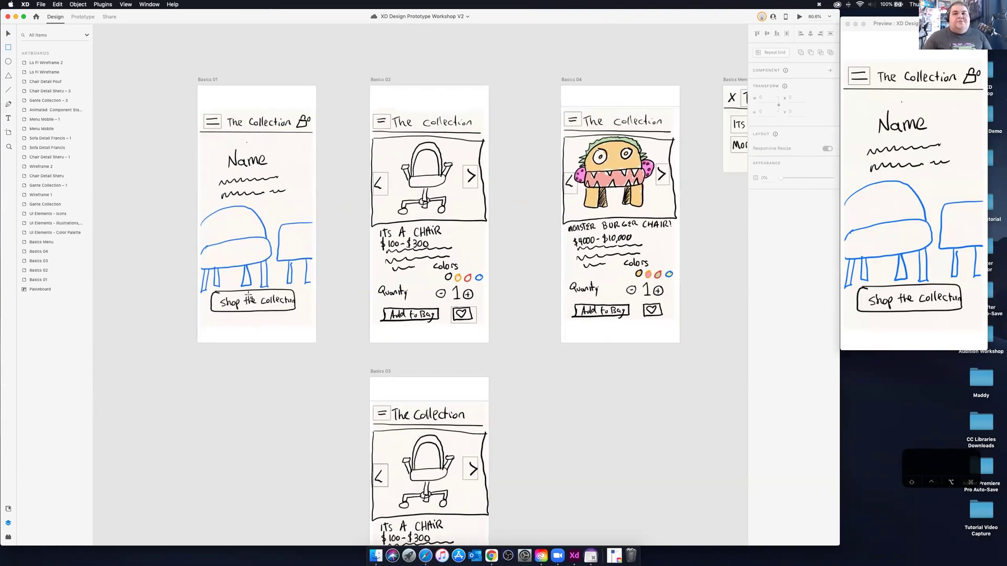
scroll(203, 281, up, 5)
scroll(195, 295, up, 5)
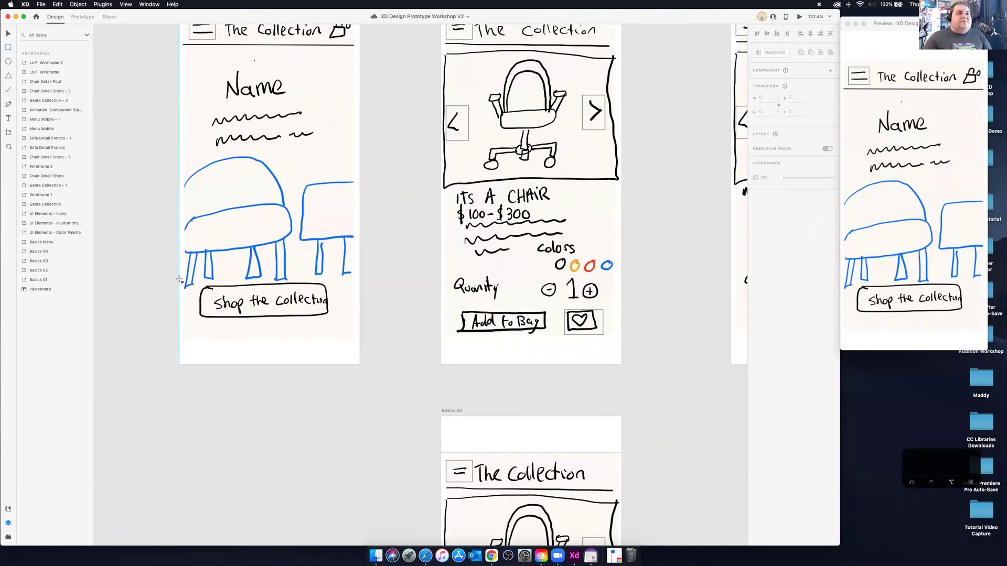
scroll(198, 288, up, 1)
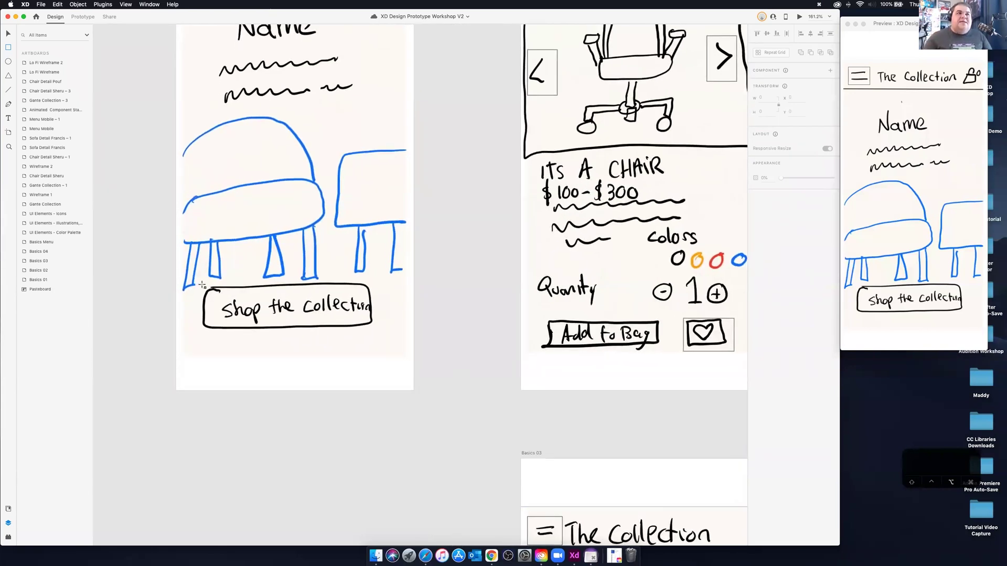
drag(203, 285, 374, 331)
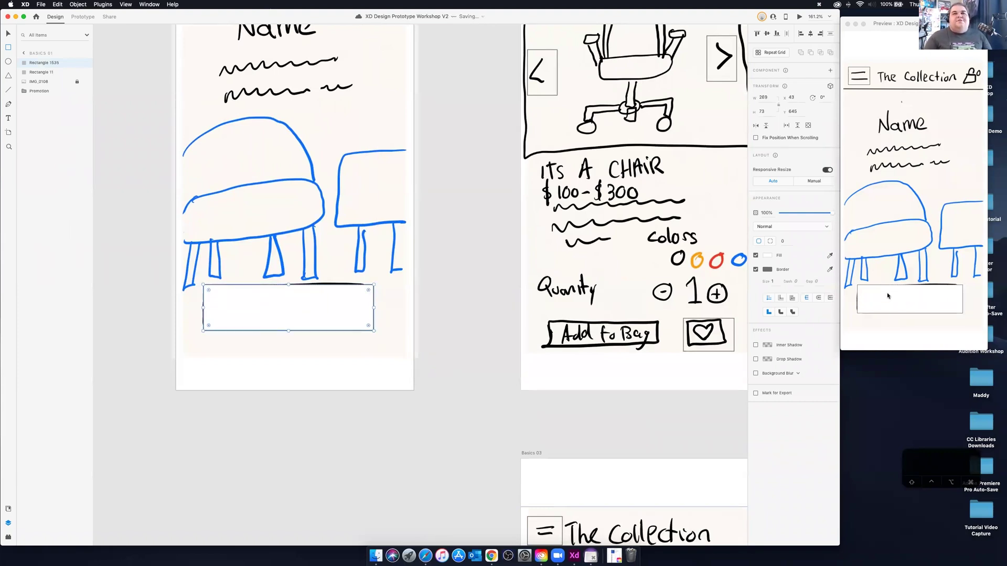
Shift the preview window slightly and turn off the fill of the new rectangle over the "Shop the Collection" button.
drag(898, 25, 903, 17)
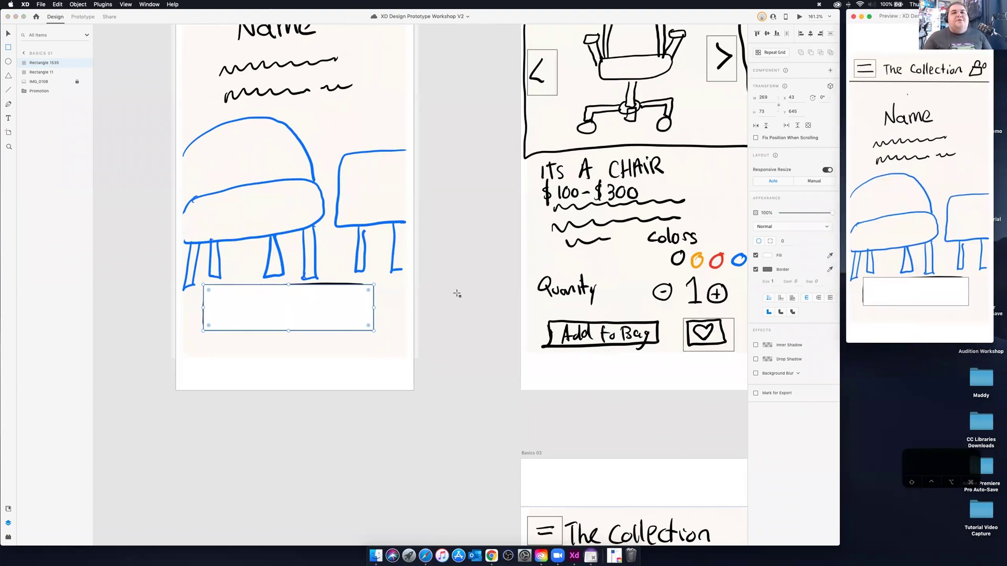
click(289, 282)
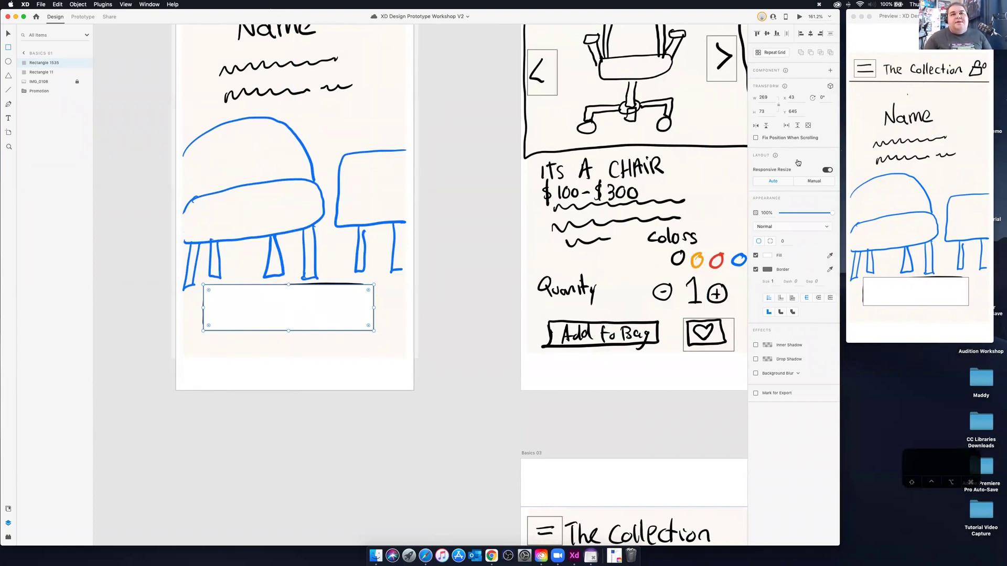
click(768, 256)
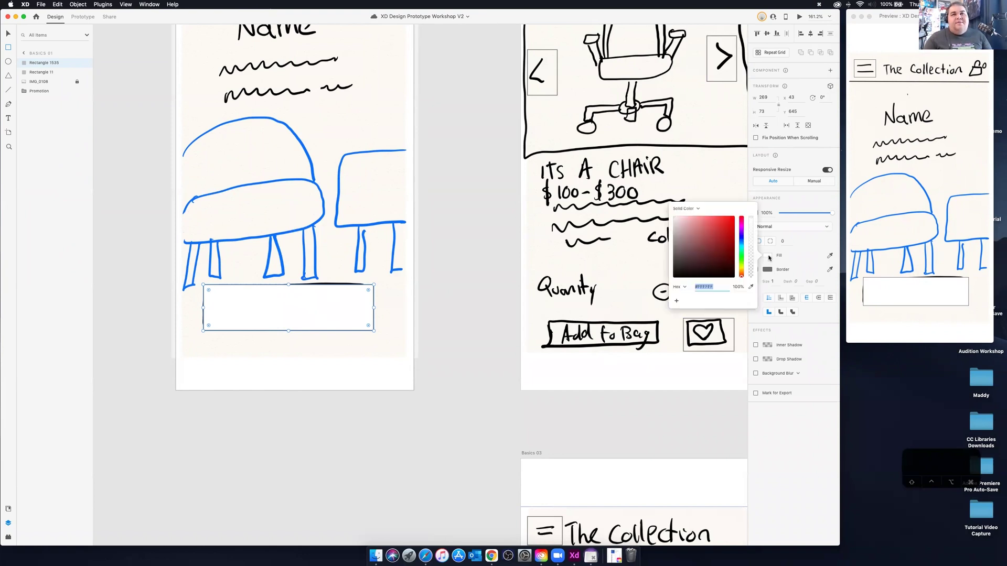
click(768, 257)
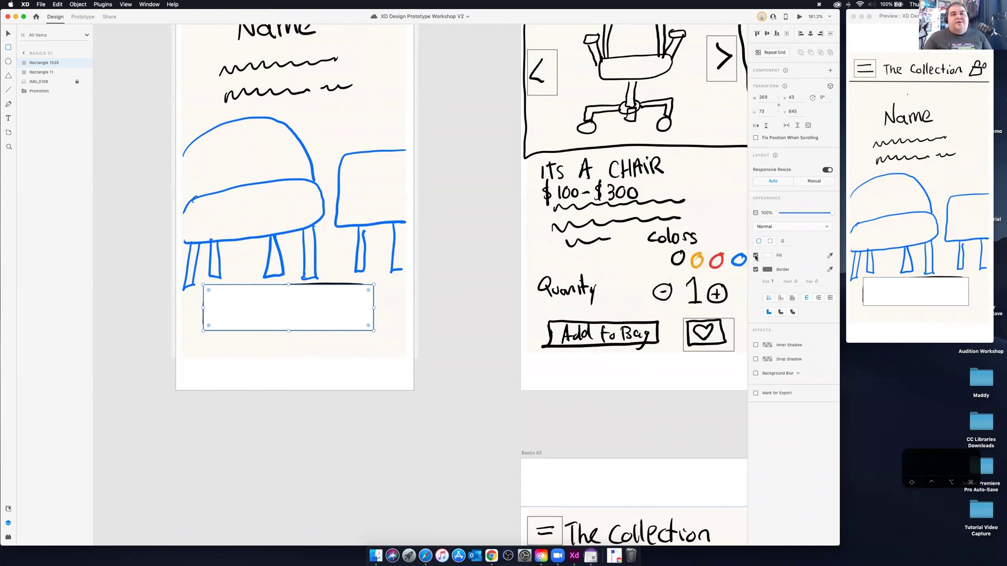
click(755, 256)
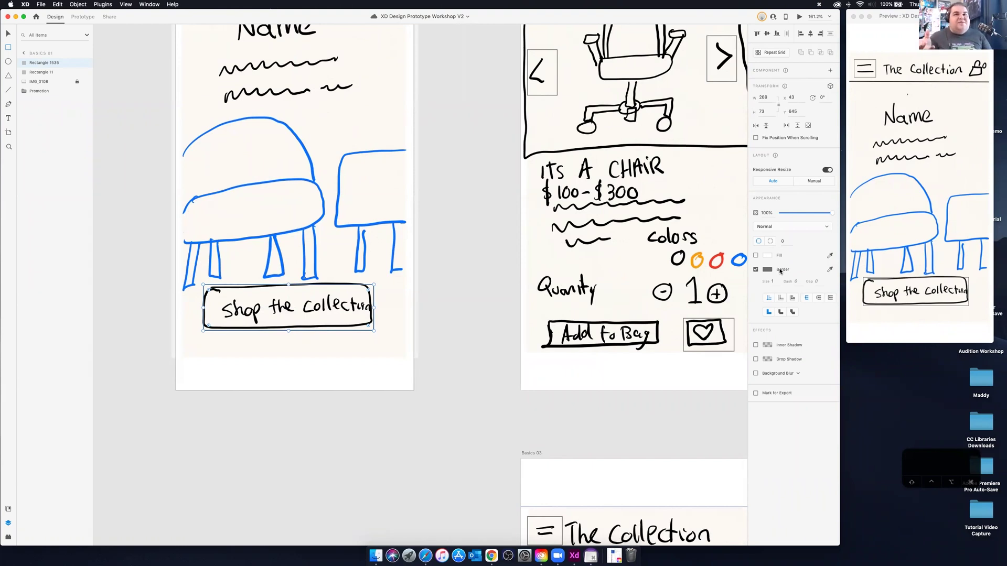
click(780, 271)
click(780, 272)
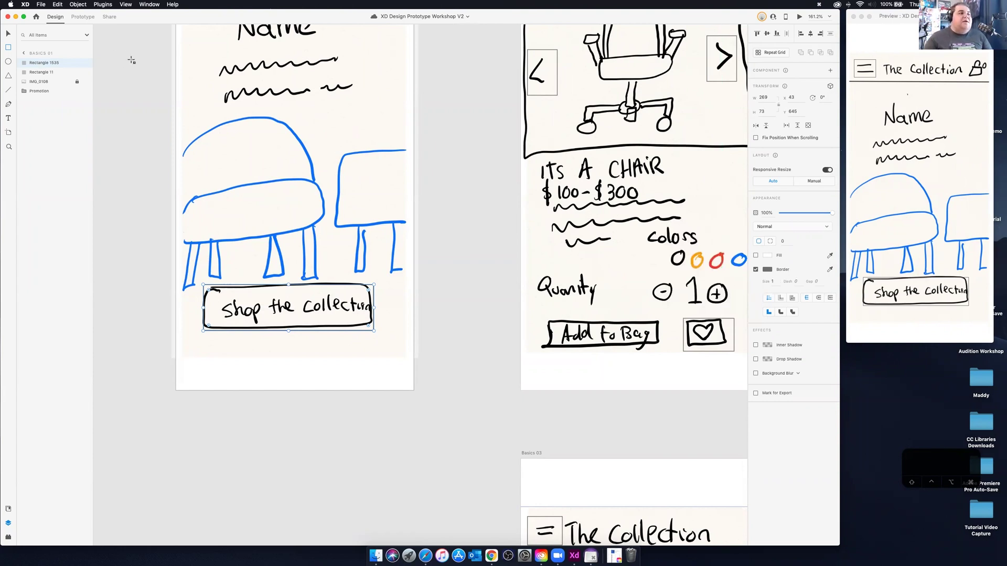
In Prototype mode, connect the "Shop the Collection" rectangle to the Basics 02 artboard.
click(79, 17)
click(370, 312)
scroll(370, 311, down, 5)
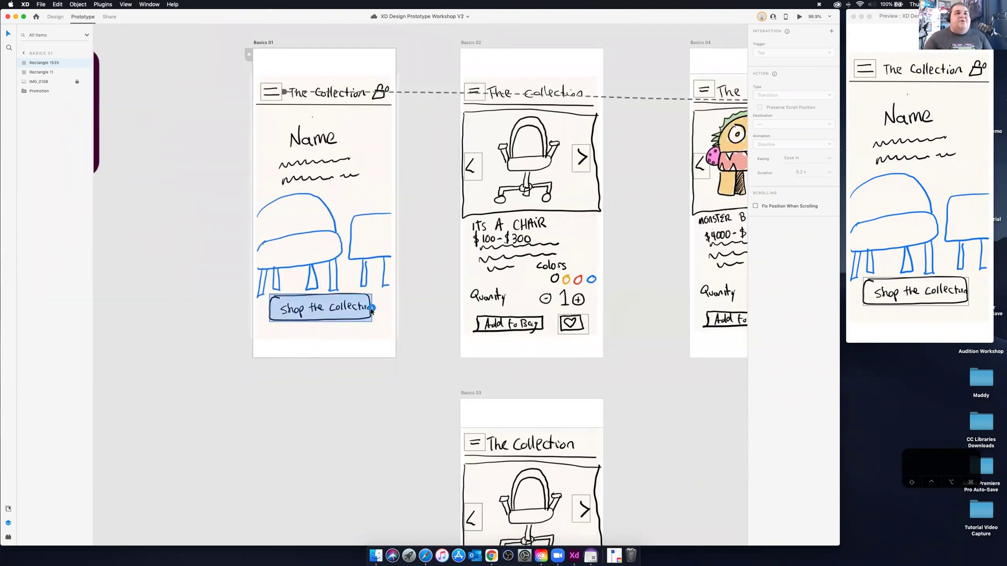
drag(372, 310, 464, 145)
scroll(449, 242, down, 1)
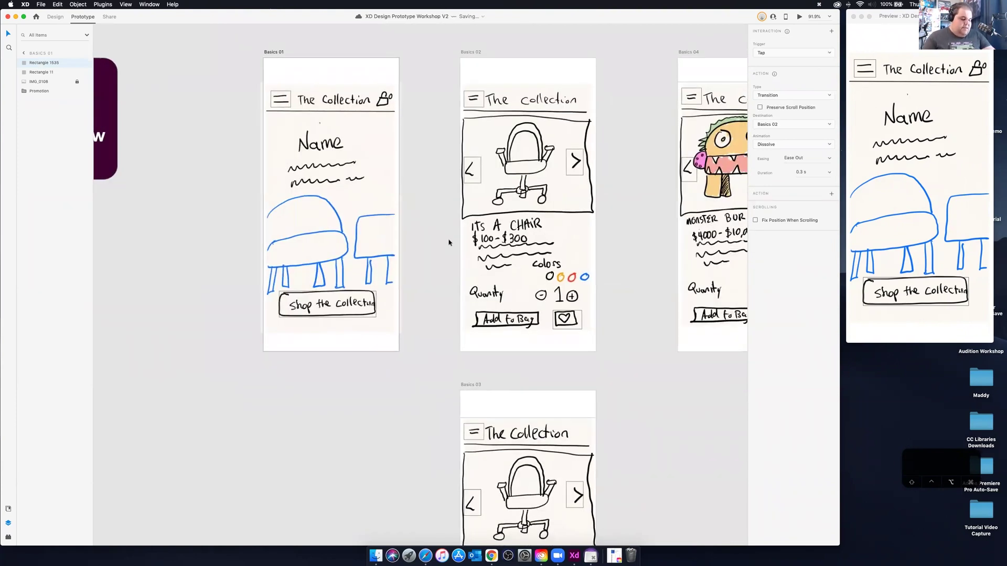
scroll(448, 243, down, 2)
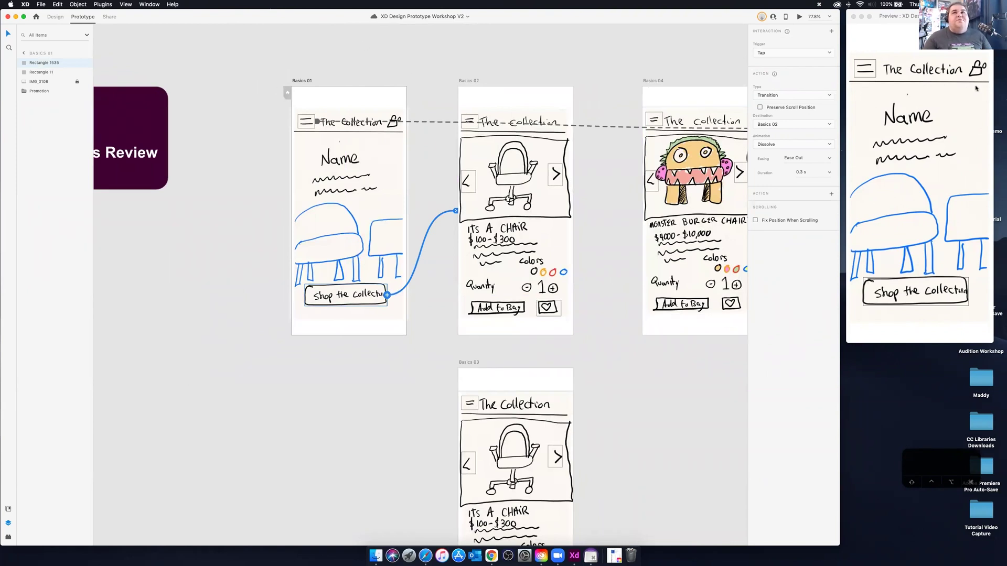
Test the "Shop the Collection" link in the preview, return home through the menu, and follow the link again.
click(926, 303)
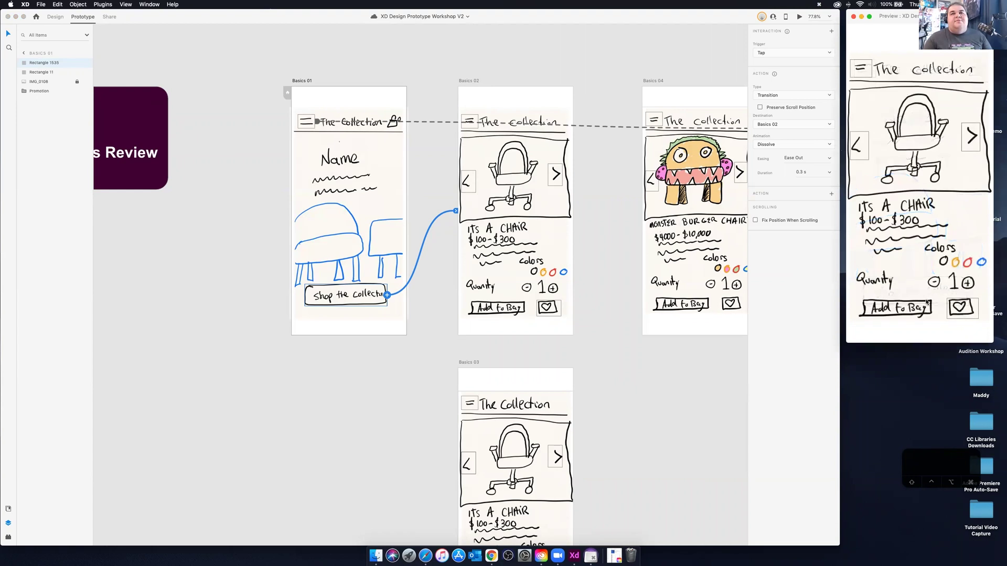
click(856, 72)
click(900, 69)
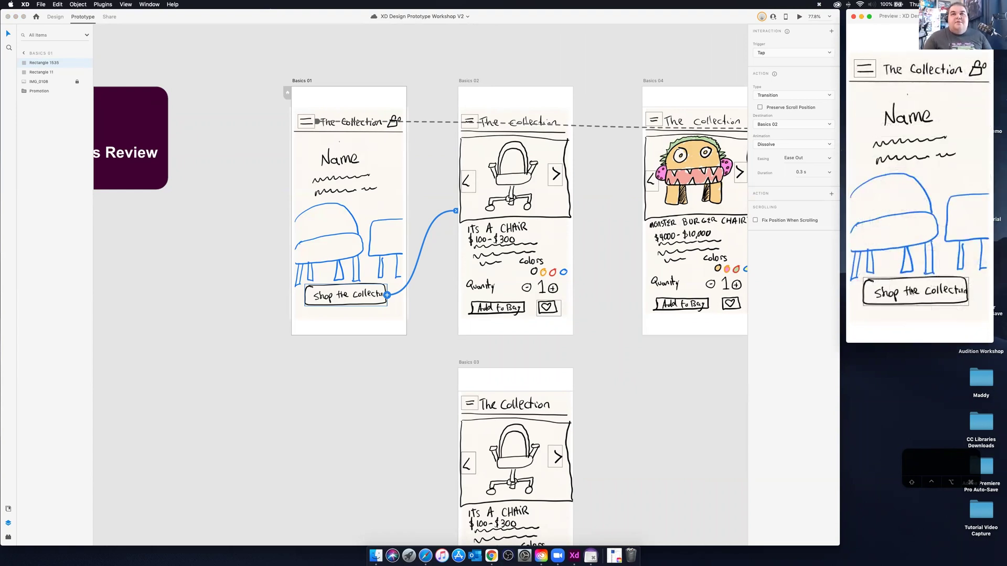
click(916, 292)
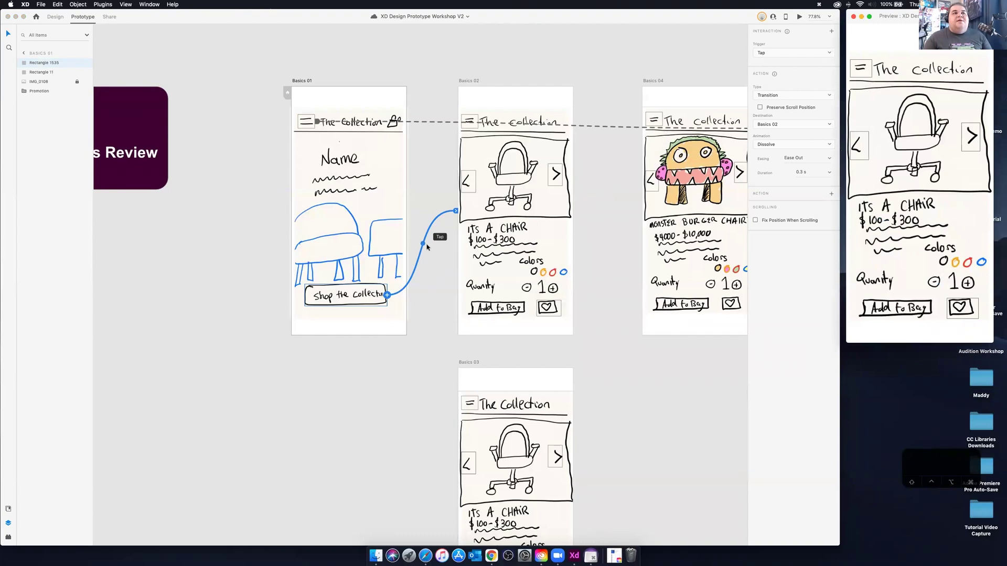
Review the trigger and action type options for the "Shop the Collection" connection, keeping Tap and Transition.
click(422, 247)
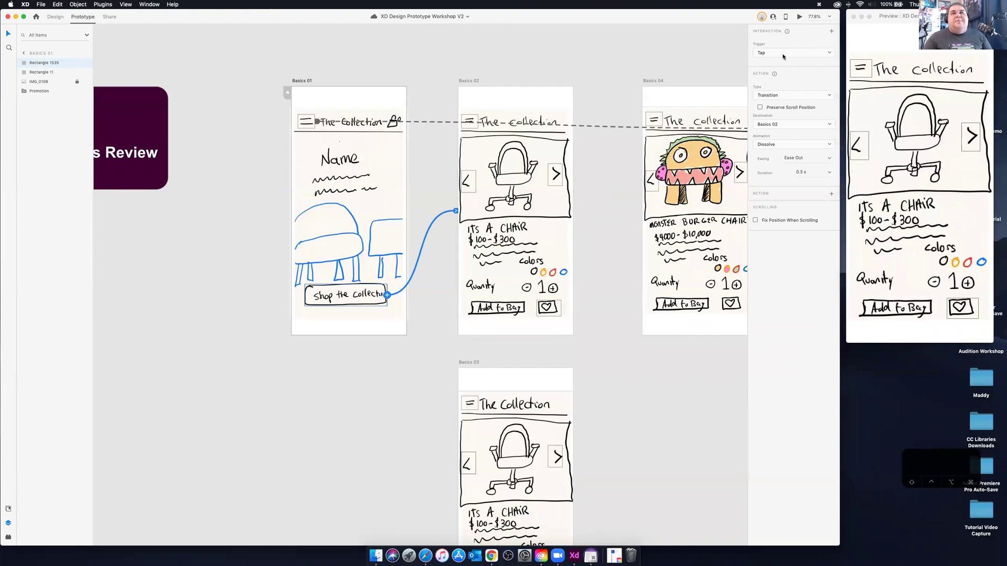
mouse_move(455, 211)
mouse_down()
mouse_move(426, 221)
mouse_move(446, 202)
mouse_move(455, 211)
mouse_up()
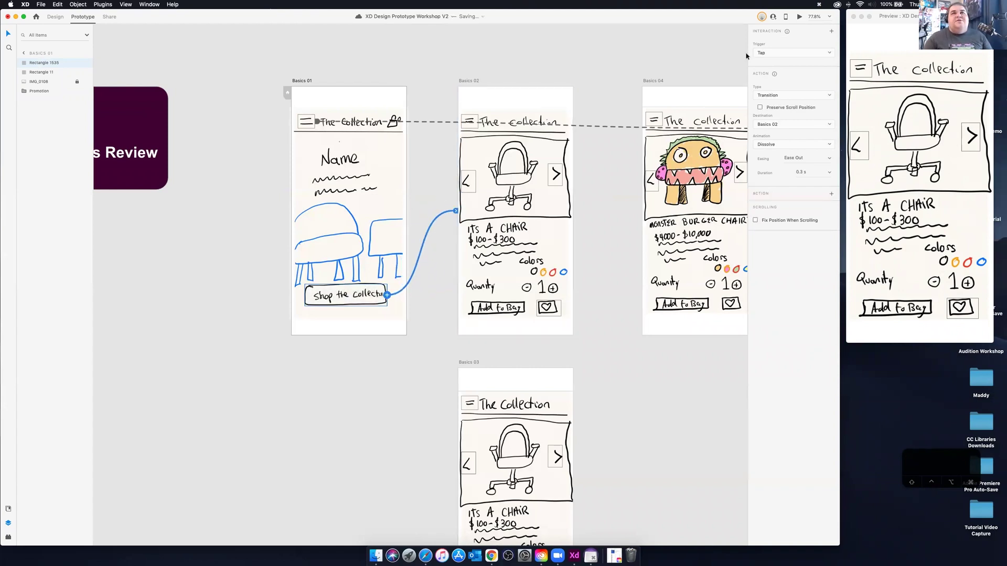
click(786, 54)
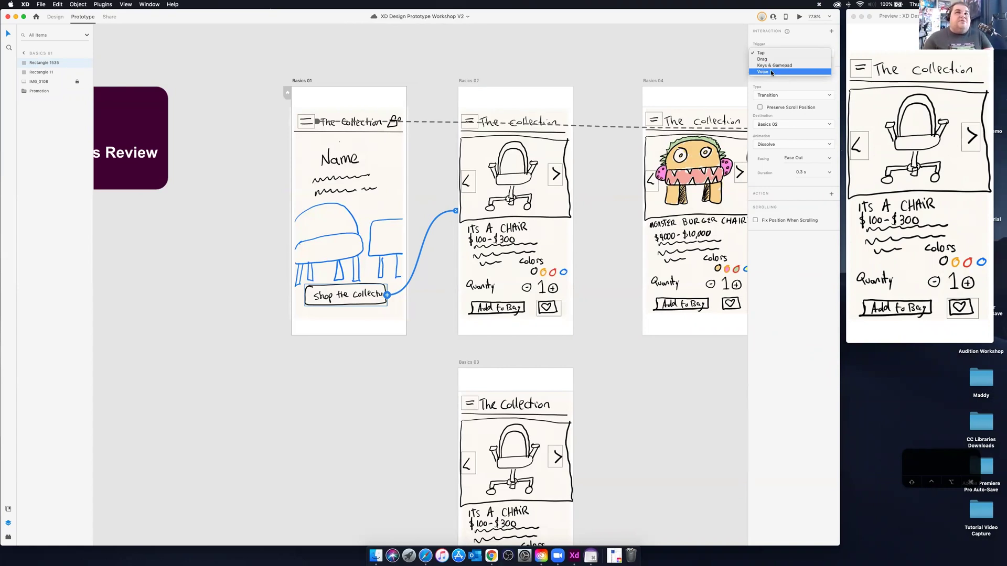
click(781, 90)
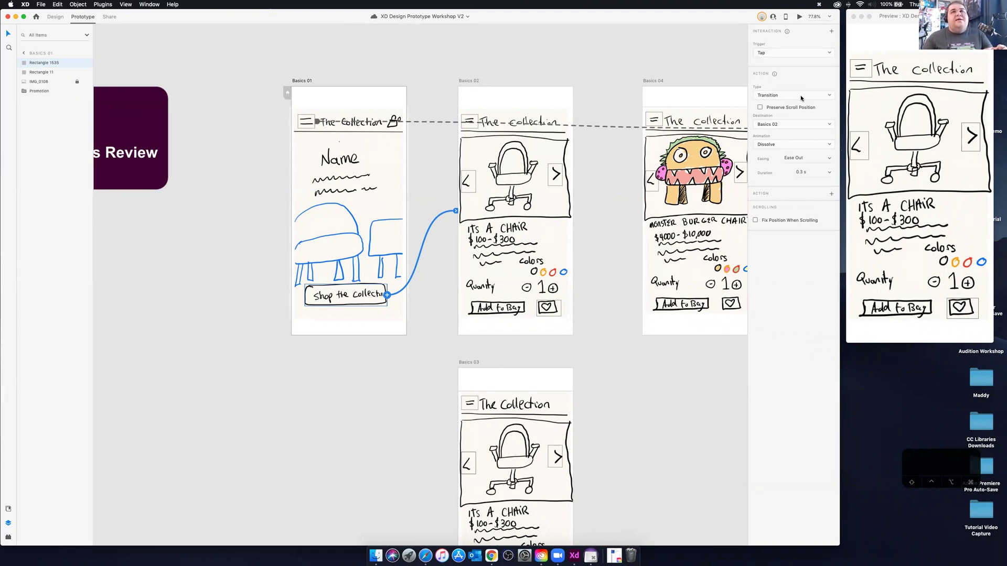
click(800, 95)
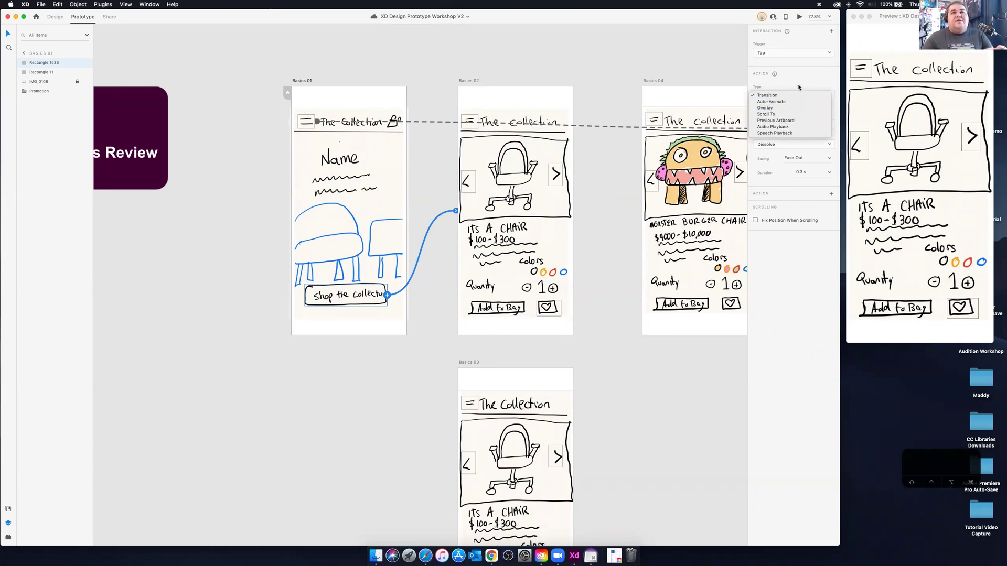
click(781, 95)
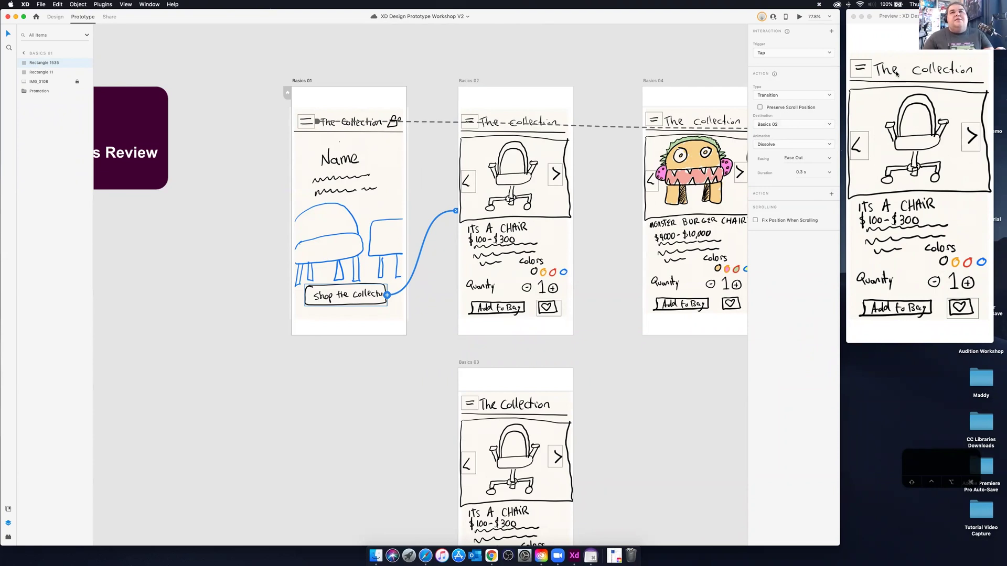
Return the preview to the home screen, set the connection's transition duration to 1 s, and test the slower dissolve.
click(860, 73)
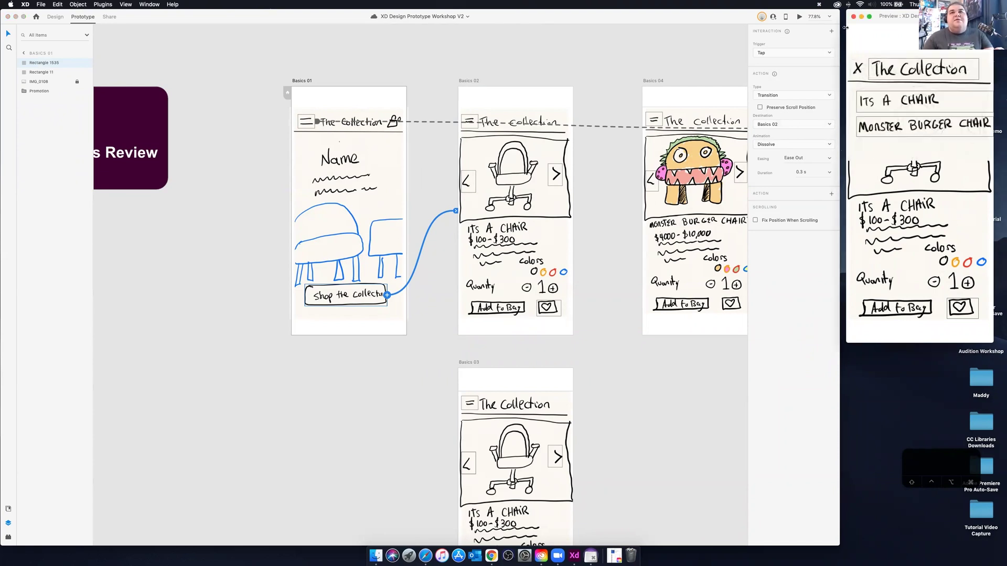
click(881, 68)
click(424, 245)
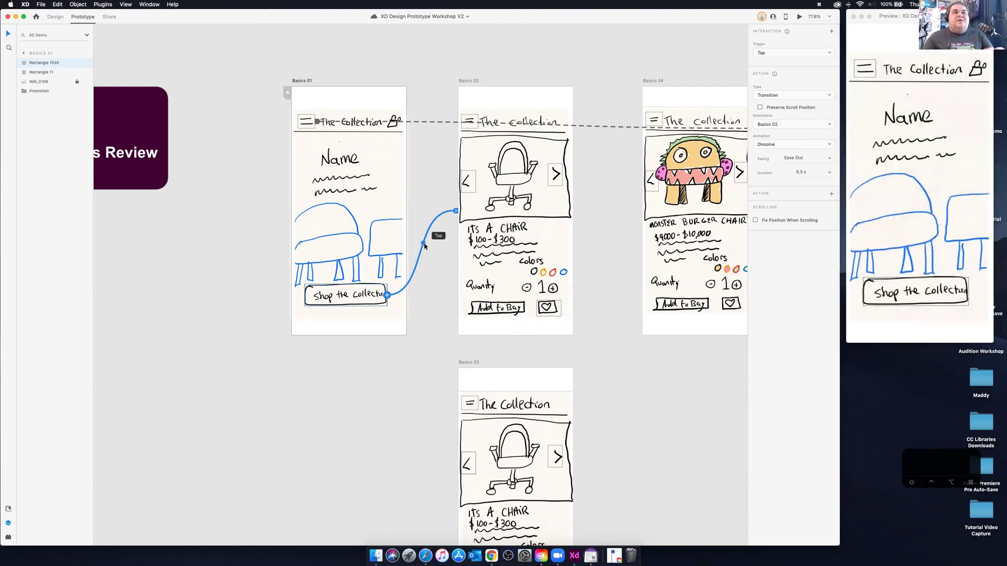
click(807, 170)
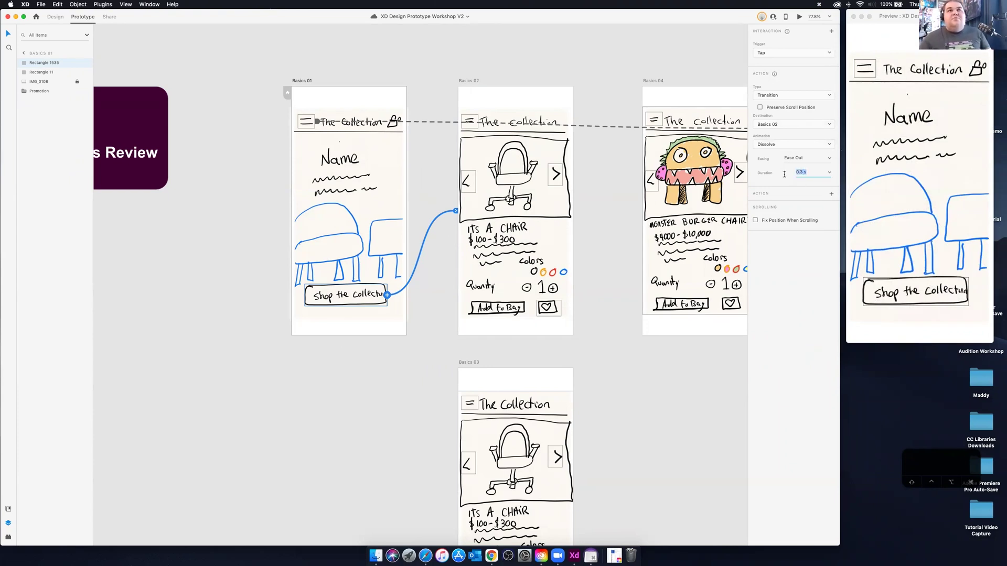
text(1)
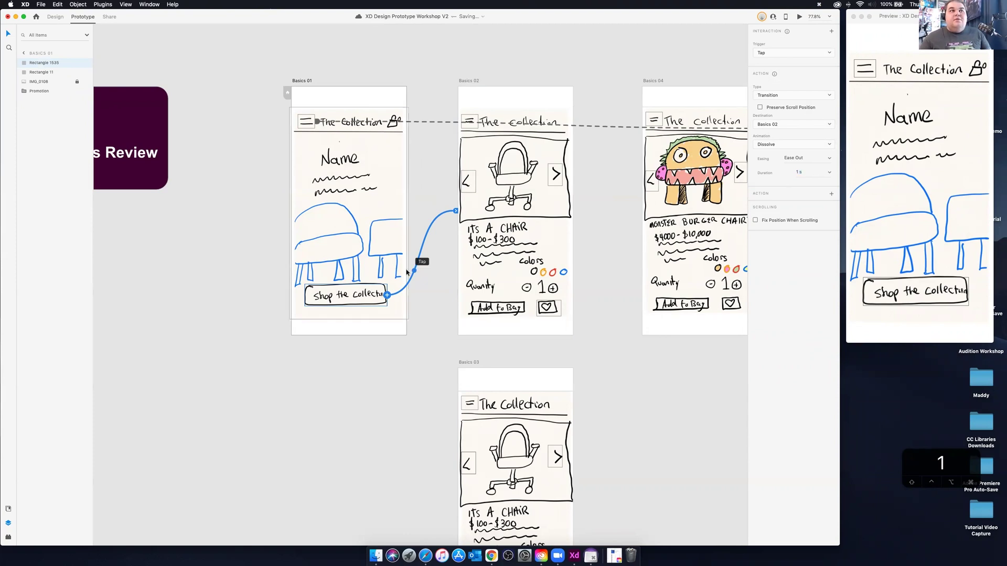
click(921, 296)
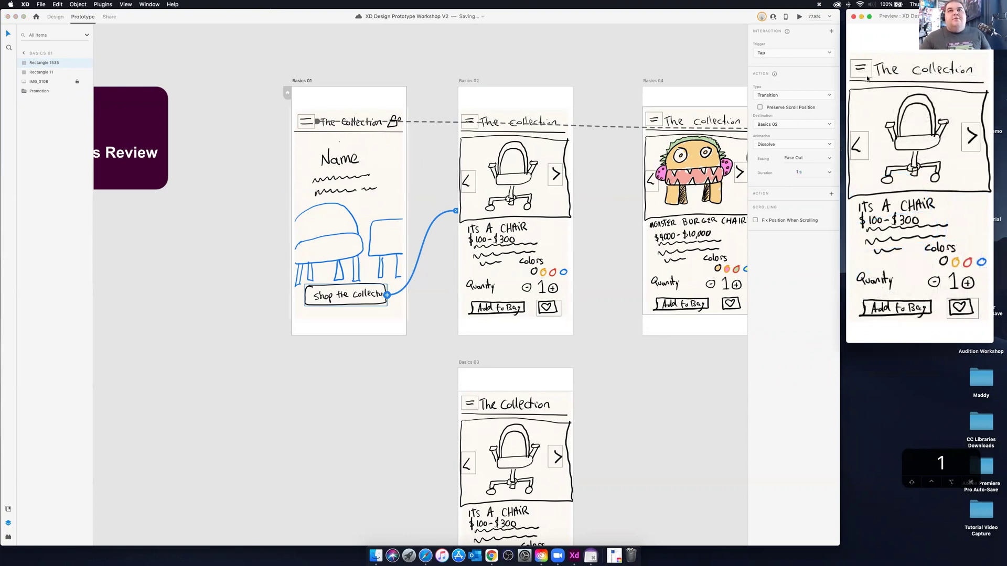
click(865, 76)
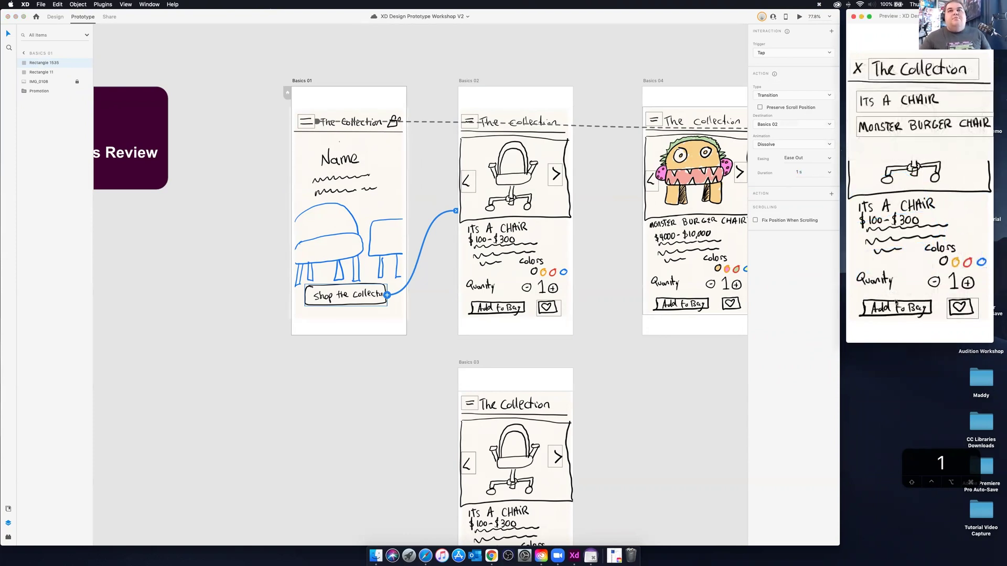
click(873, 65)
click(894, 283)
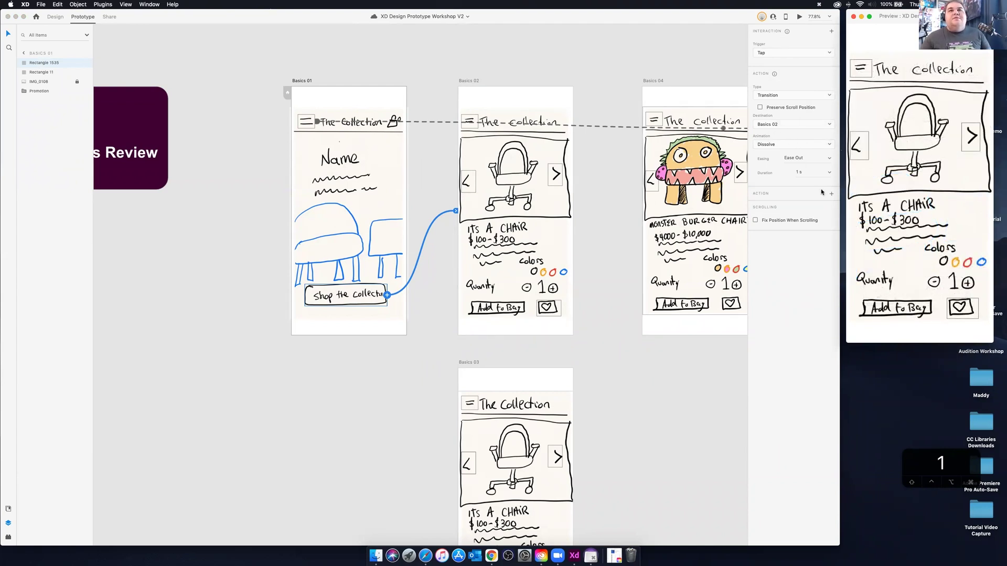
Set the connection's transition duration to 0.3 s and retest the "Shop the Collection" link from the preview's home screen.
click(798, 171)
text(1.3)
key(Return)
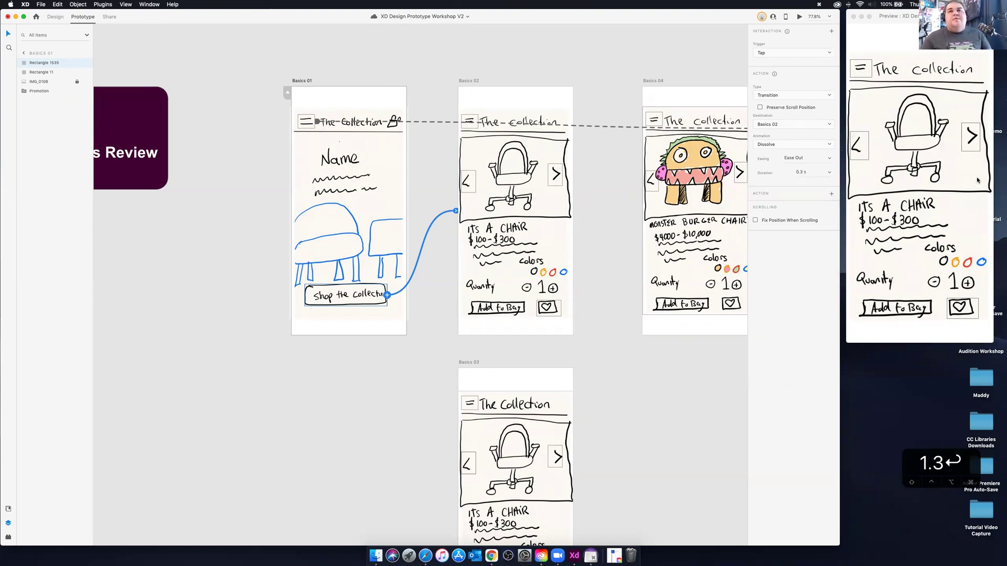
click(860, 68)
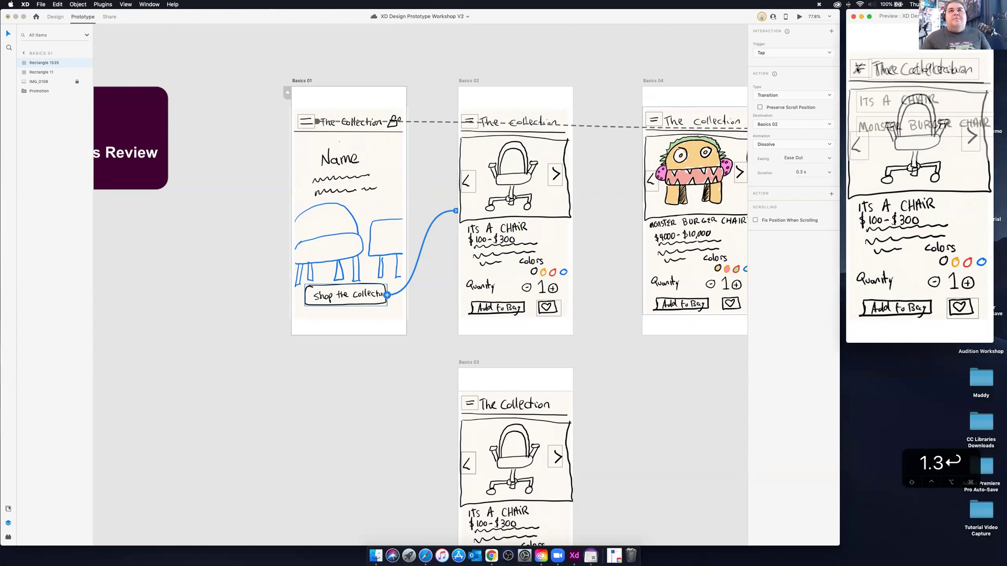
click(895, 68)
click(910, 287)
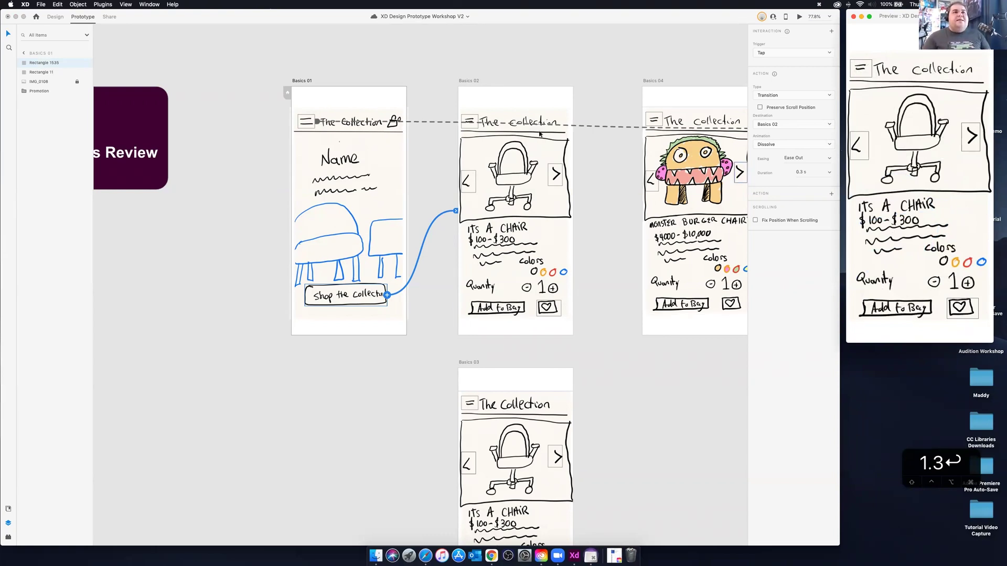
scroll(540, 133, left, 2)
scroll(541, 97, right, 5)
scroll(497, 100, down, 3)
scroll(497, 100, down, 5)
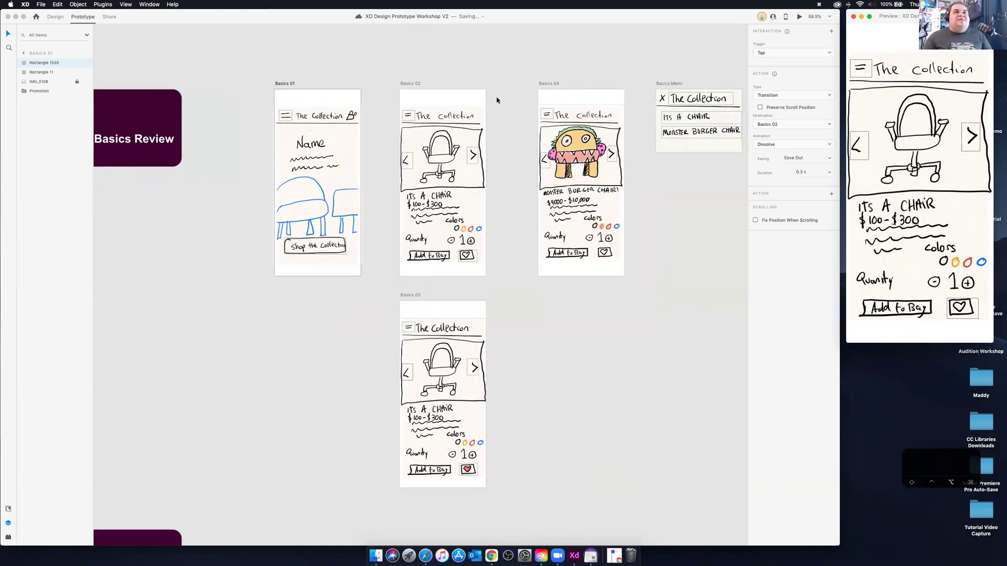
Switch the document from prototyping back to Design mode.
scroll(497, 100, down, 2)
scroll(476, 49, up, 2)
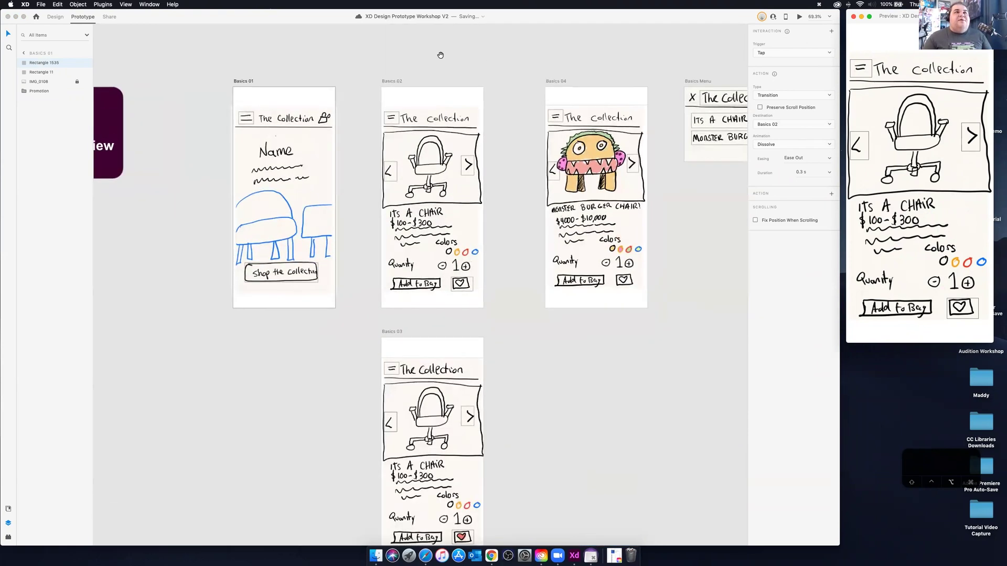
scroll(404, 57, right, 3)
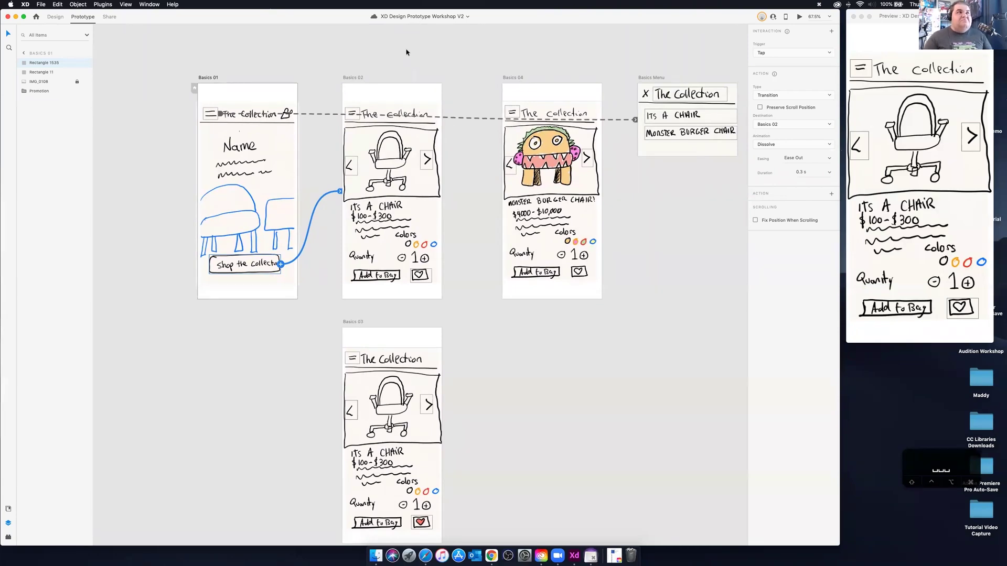
click(55, 17)
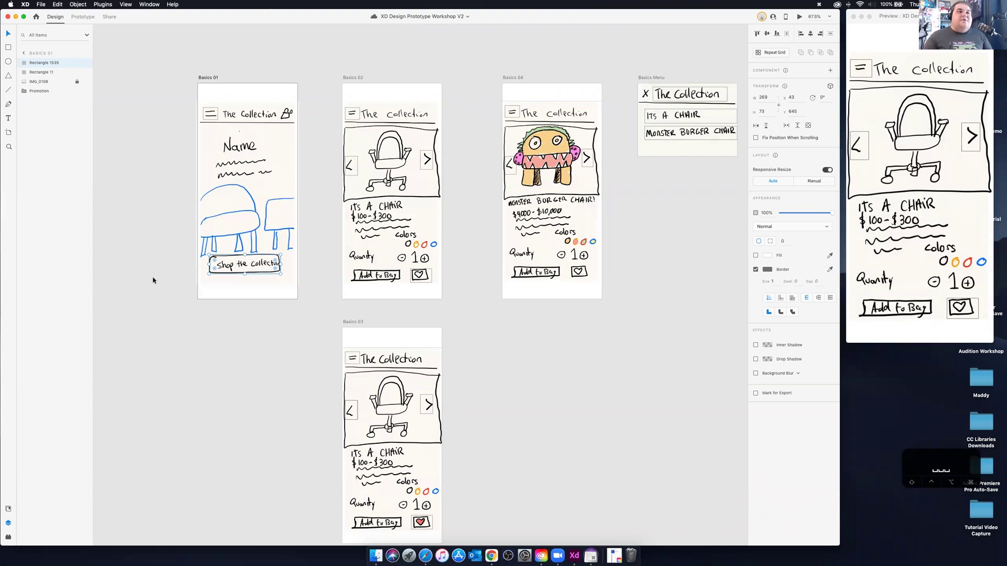
scroll(173, 279, down, 1)
scroll(172, 279, up, 1)
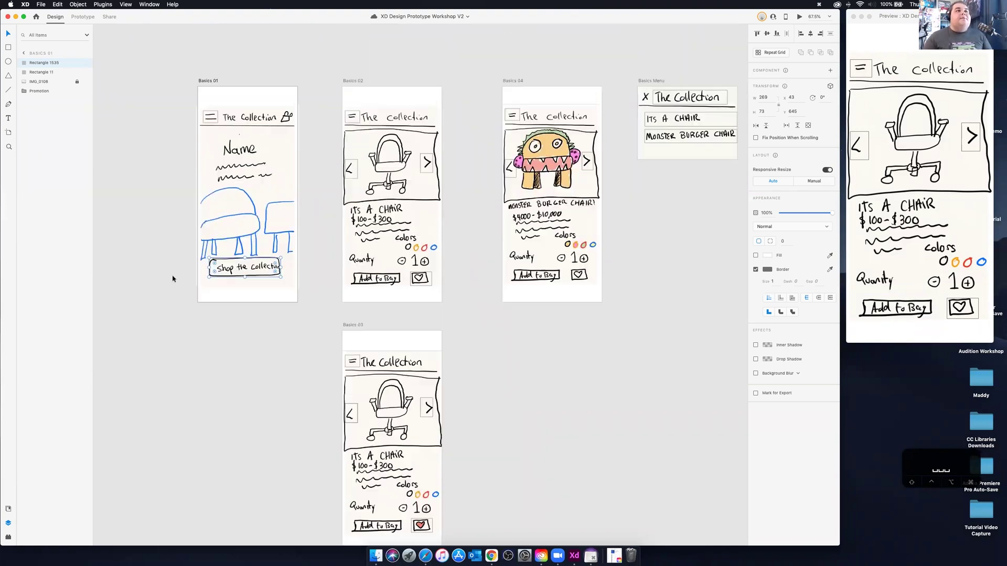
scroll(173, 279, up, 2)
scroll(168, 280, right, 9)
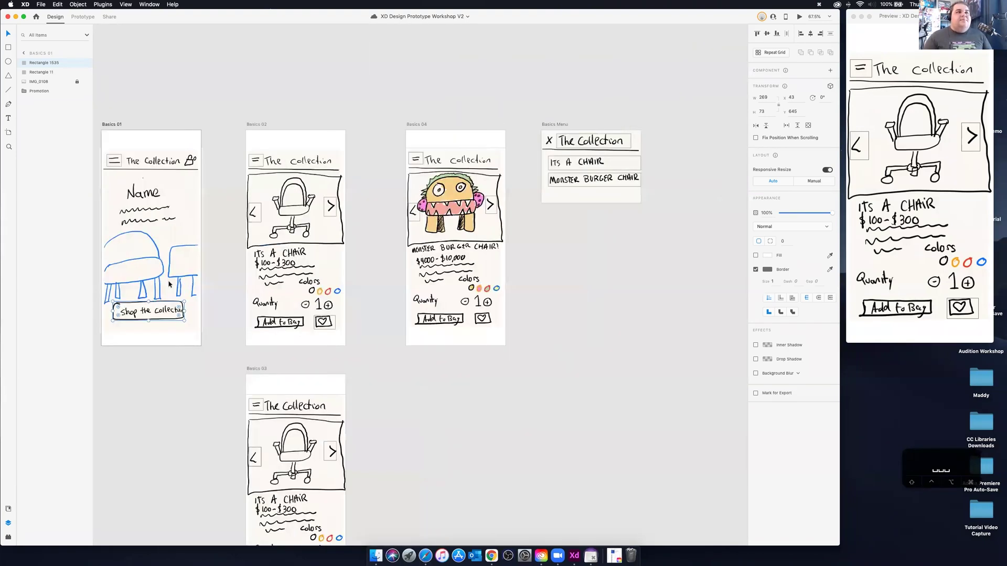
scroll(169, 284, left, 7)
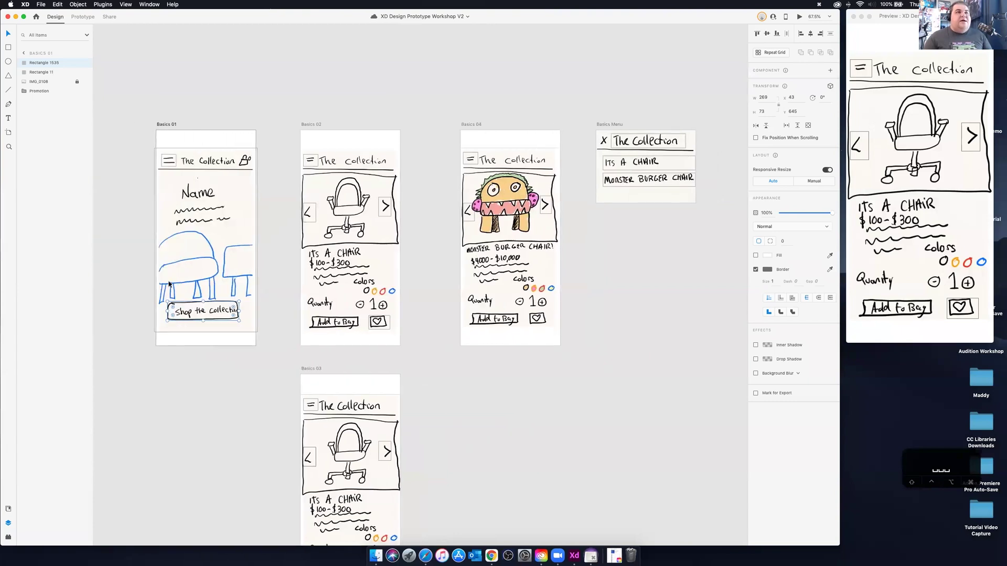
scroll(152, 273, down, 1)
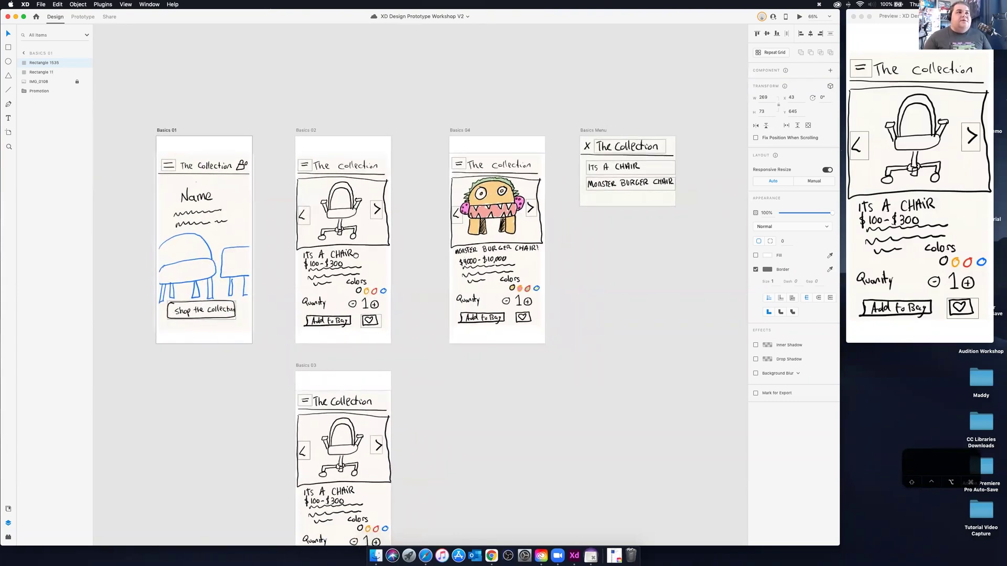
scroll(343, 253, down, 2)
scroll(332, 251, left, 5)
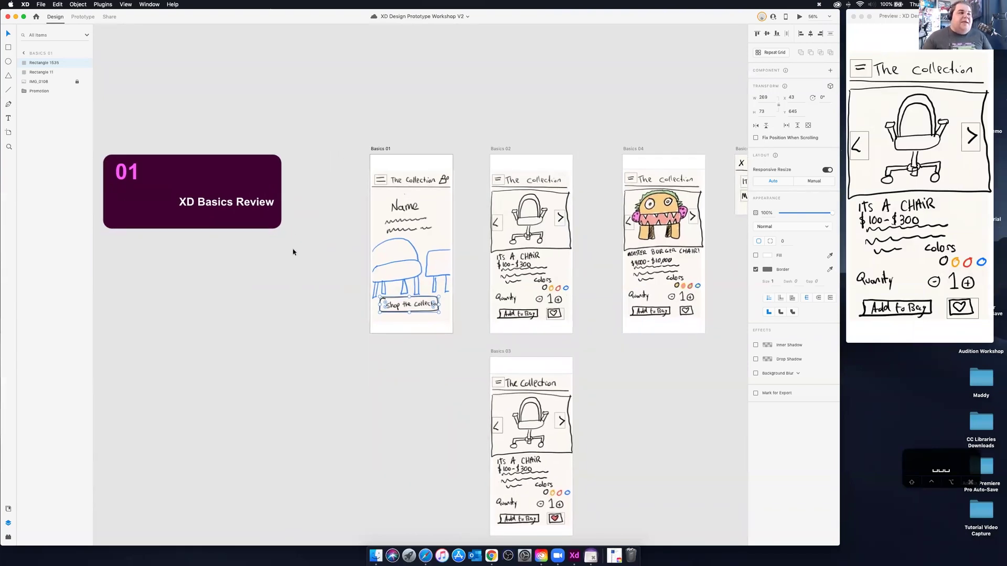
scroll(316, 126, up, 2)
scroll(316, 125, left, 2)
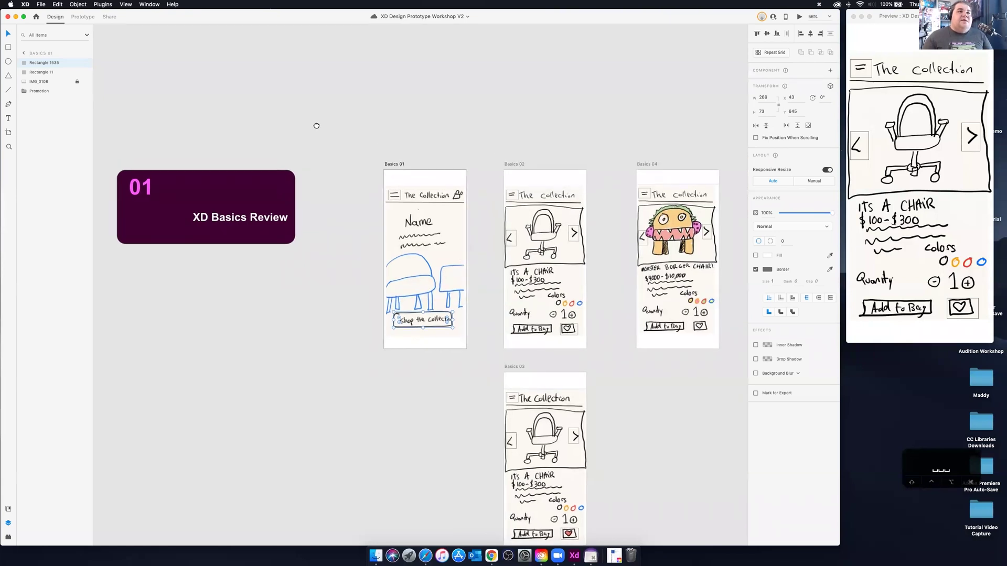
scroll(316, 126, left, 5)
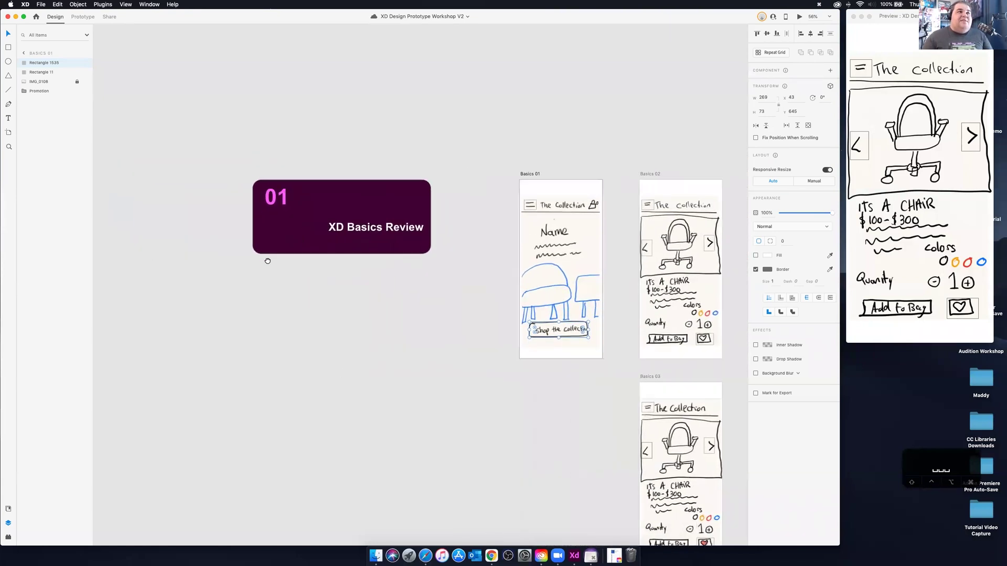
scroll(267, 261, down, 2)
scroll(268, 260, left, 1)
scroll(279, 245, right, 6)
scroll(278, 245, up, 2)
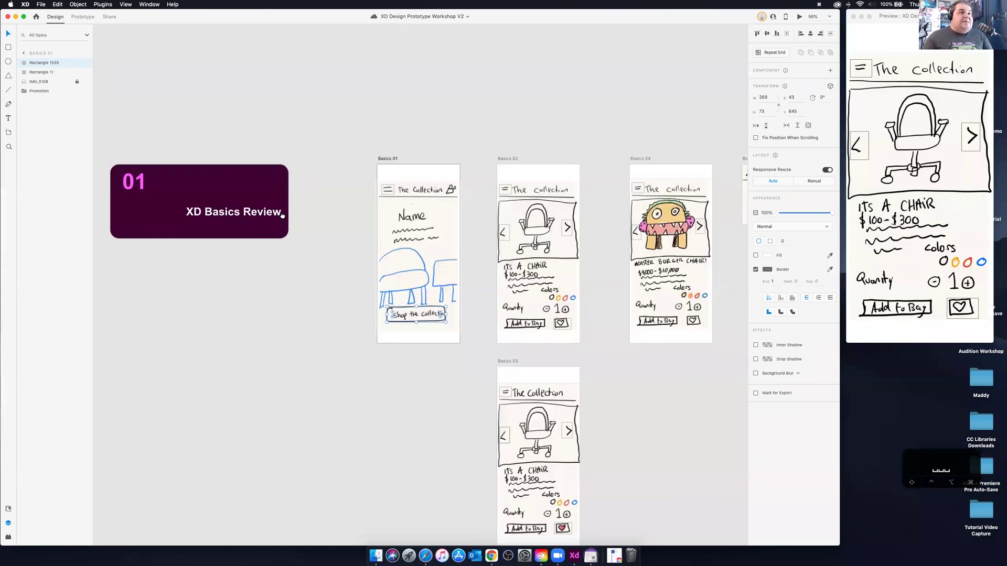
scroll(283, 215, left, 2)
scroll(280, 213, right, 1)
scroll(277, 216, left, 1)
scroll(254, 166, right, 2)
scroll(243, 153, down, 3)
scroll(243, 153, left, 1)
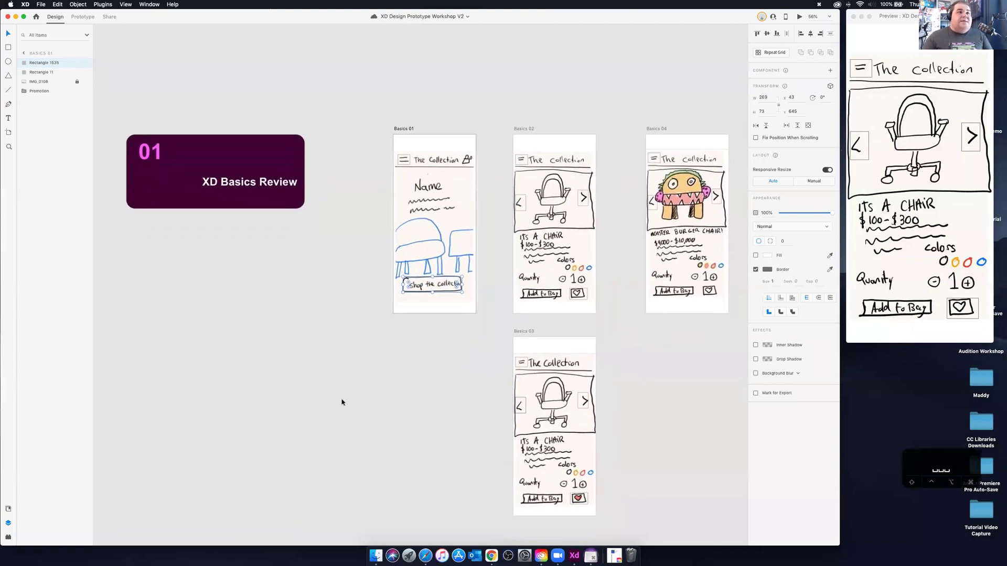
Look over the "Creating Wireframes with XD" and "Creating the Prototype" sections and their artboards.
scroll(342, 402, down, 5)
click(279, 375)
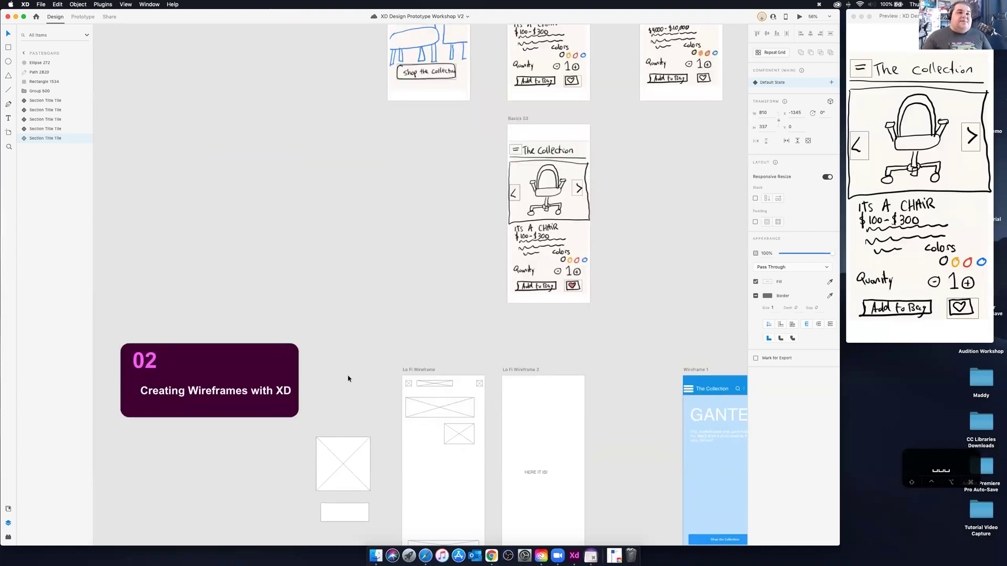
scroll(385, 387, down, 4)
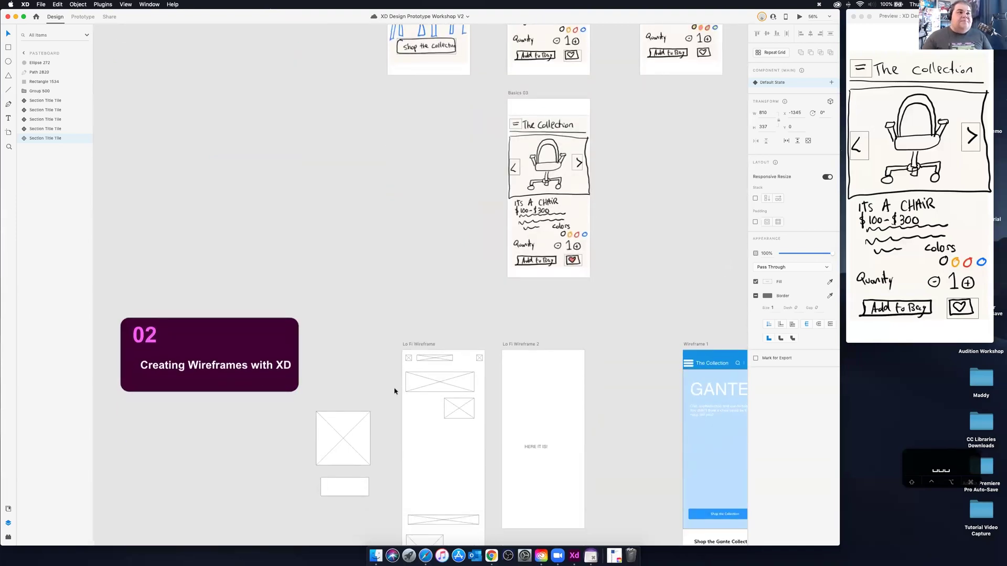
scroll(394, 390, down, 2)
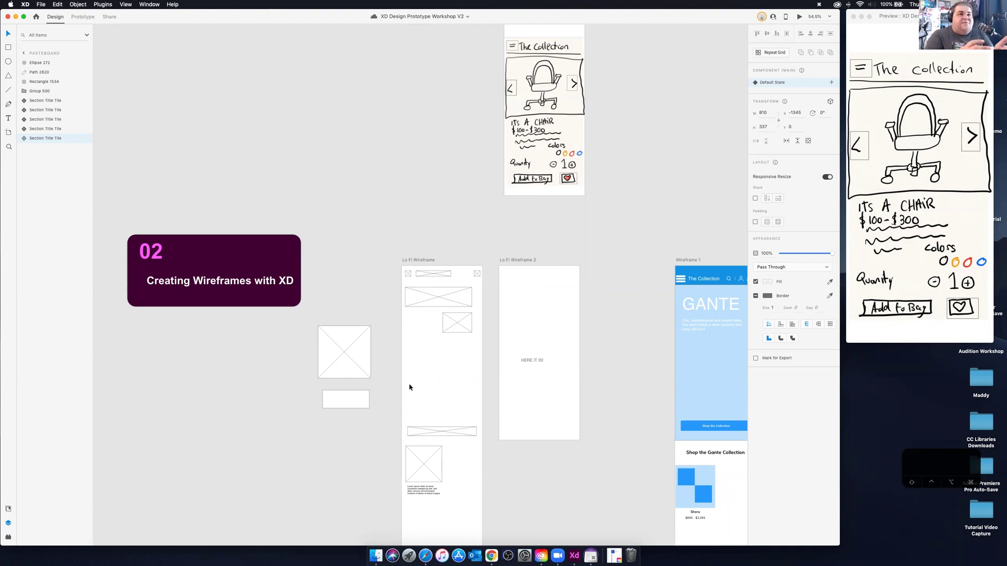
scroll(422, 384, right, 2)
scroll(425, 382, left, 4)
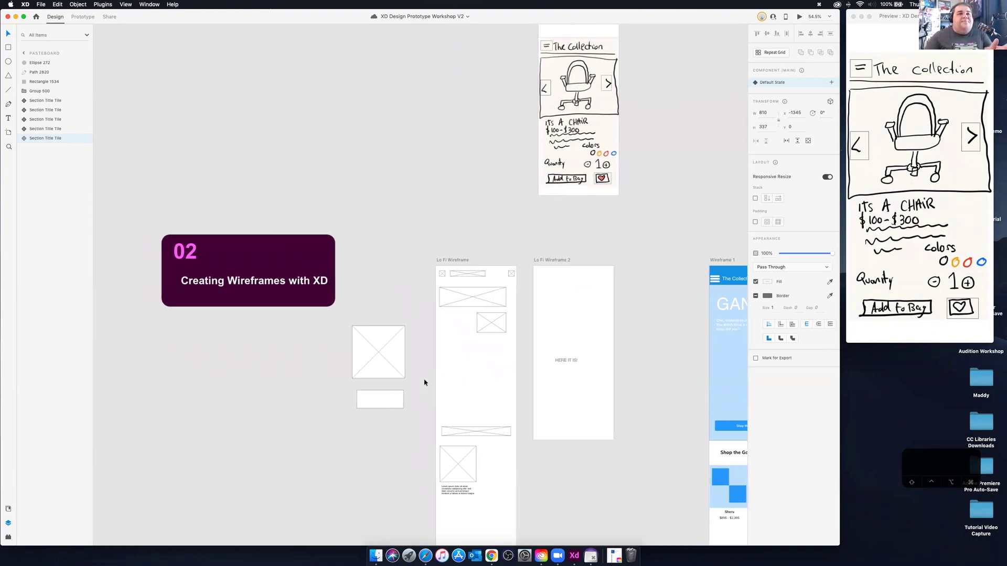
scroll(425, 382, down, 5)
scroll(441, 405, down, 4)
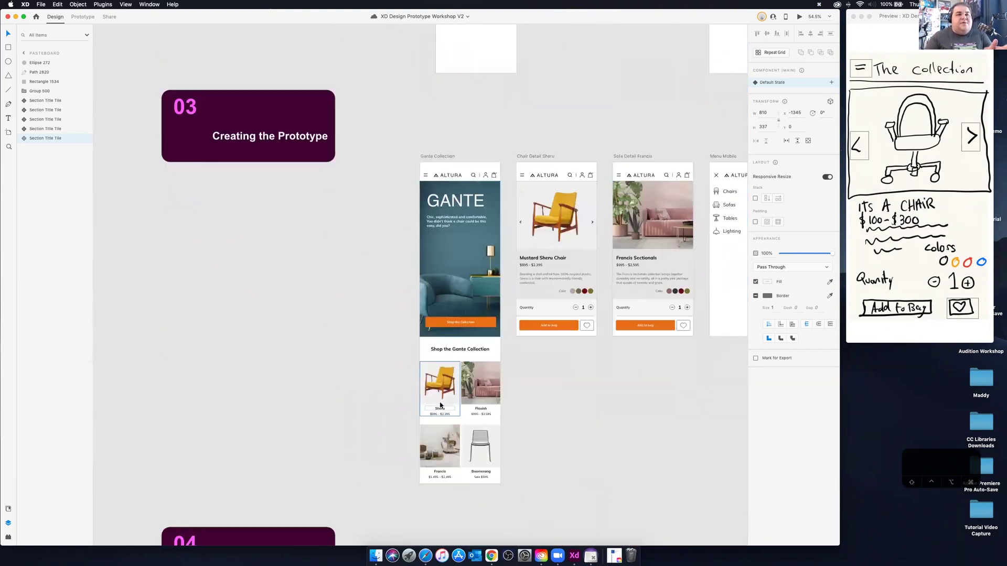
scroll(440, 322, up, 8)
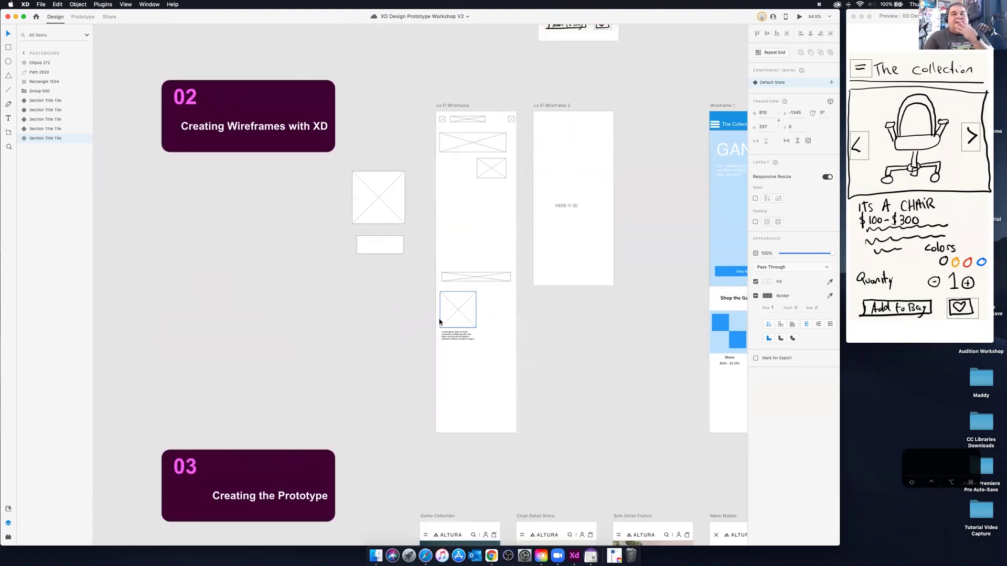
scroll(439, 322, up, 3)
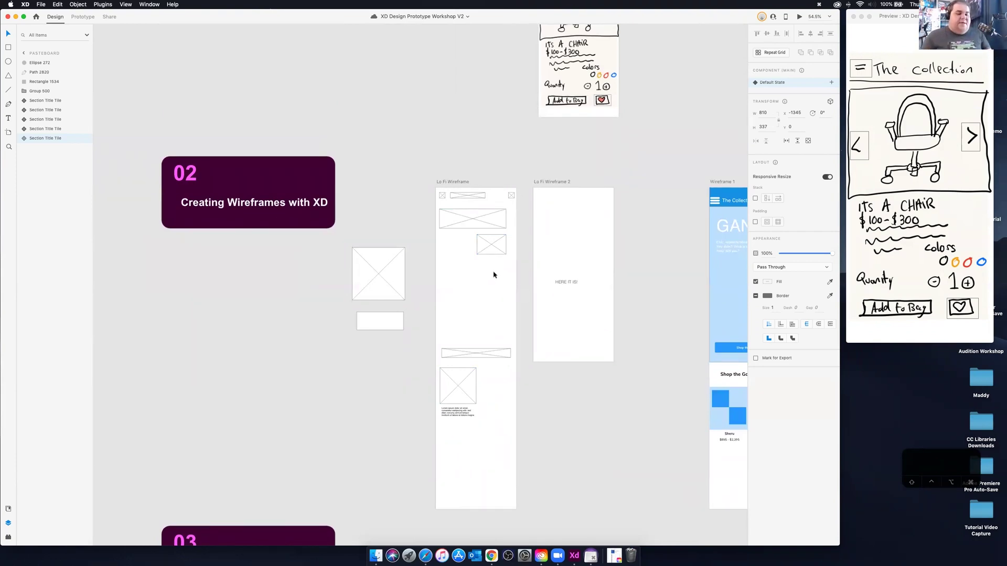
Move the crossed placeholder box beside Lo Fi Wireframe slightly upward and select the rectangle inside its group.
scroll(493, 274, up, 5)
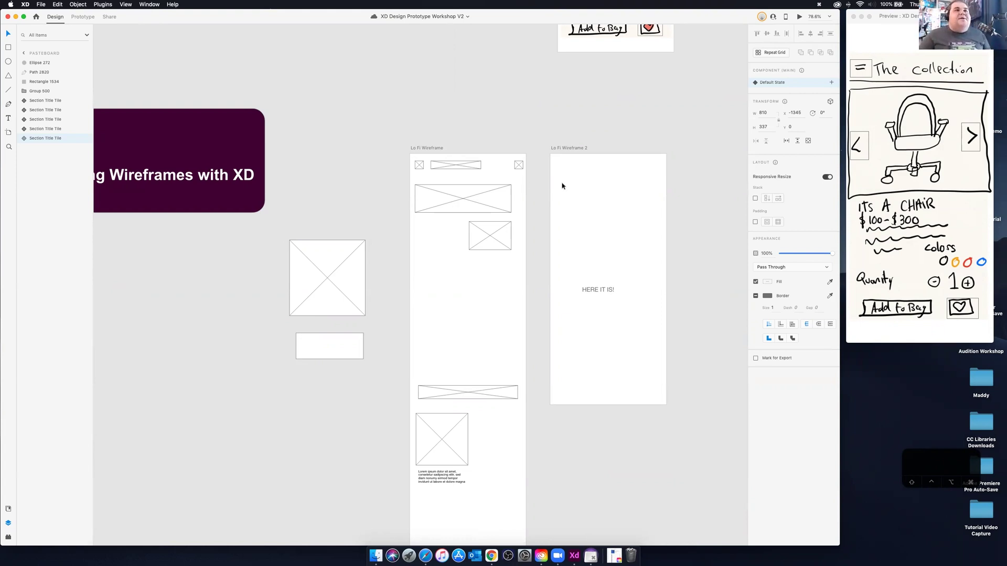
click(525, 231)
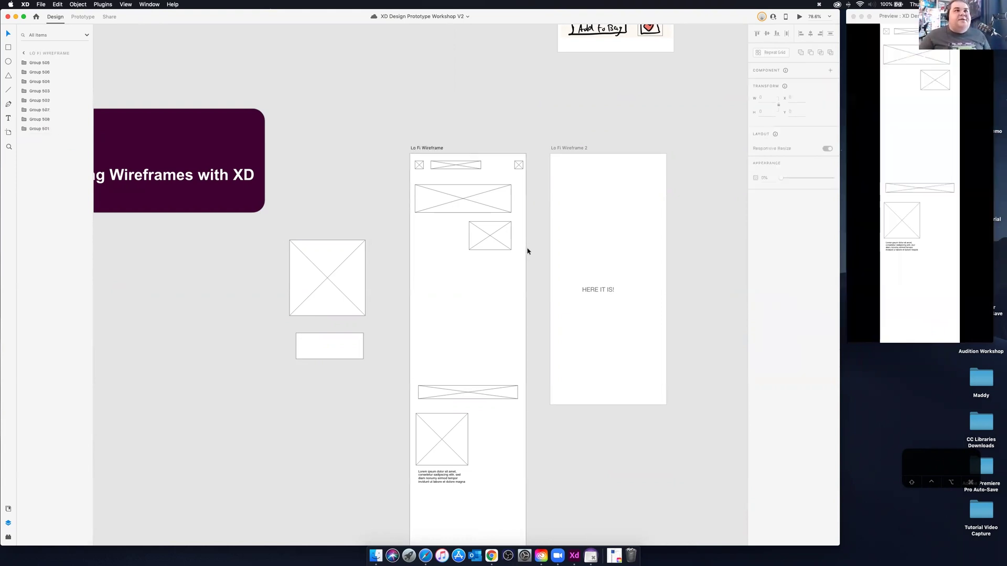
click(300, 254)
click(283, 225)
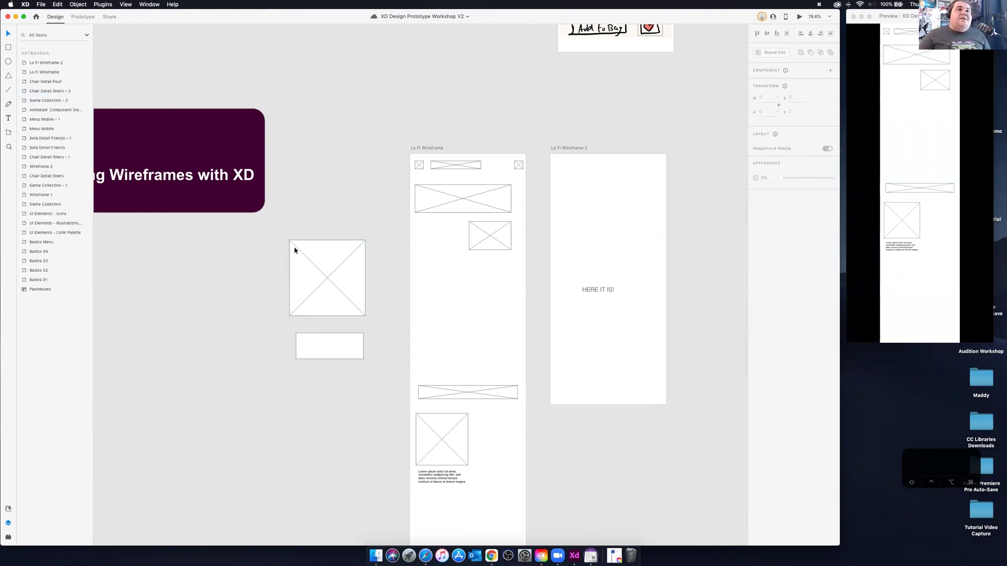
mouse_move(333, 273)
mouse_down()
mouse_move(293, 247)
mouse_move(327, 269)
mouse_move(336, 264)
mouse_up()
double_click(337, 264)
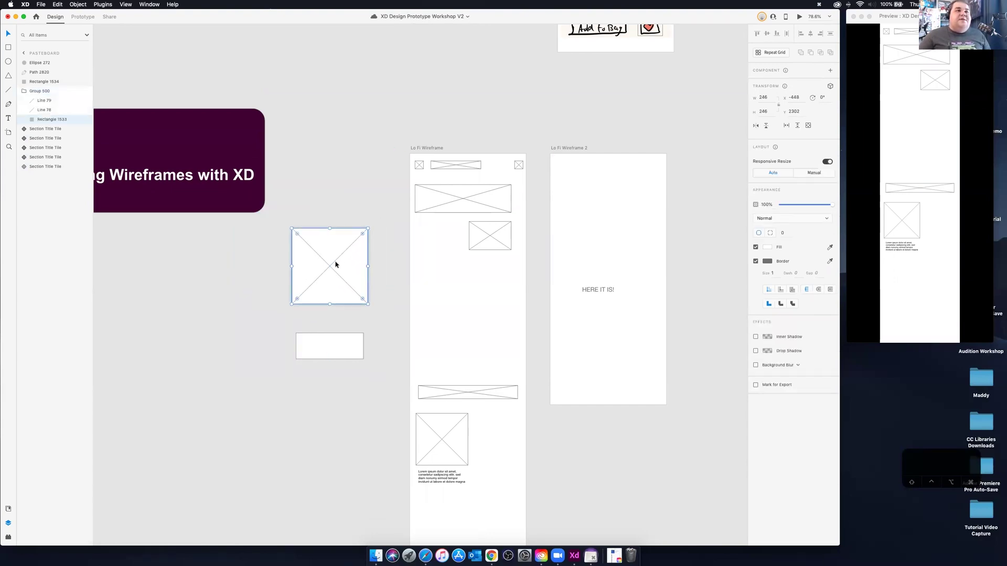
Select the whole placeholder box group, review the available Group and Ungroup commands, and save the document.
click(330, 267)
drag(385, 306, 276, 222)
right_click(322, 243)
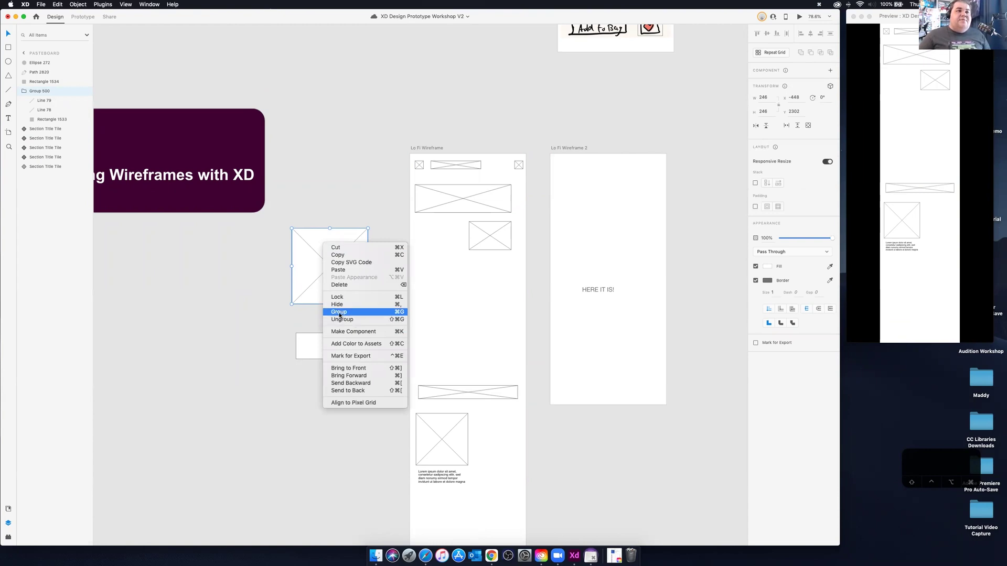
click(340, 265)
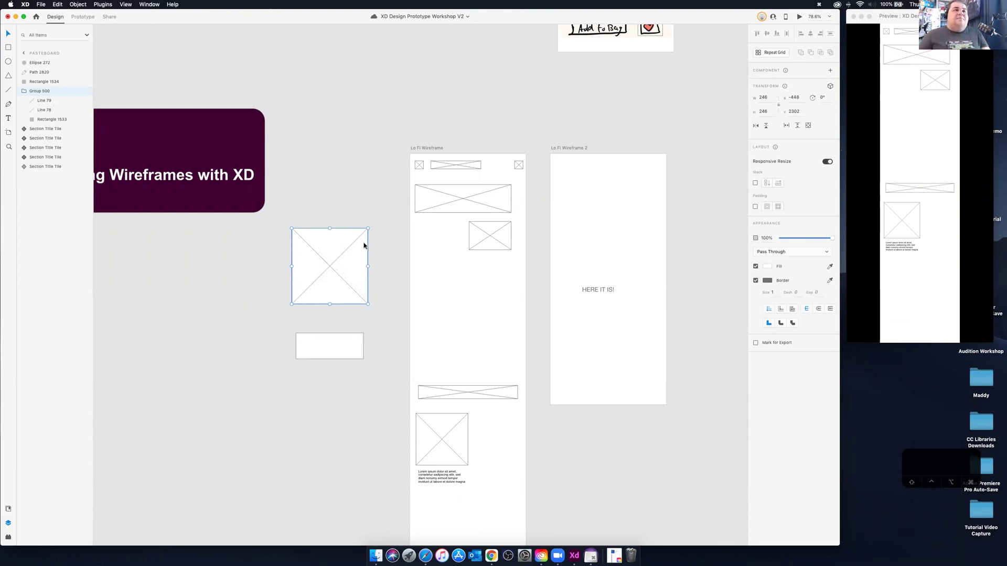
key(super+s)
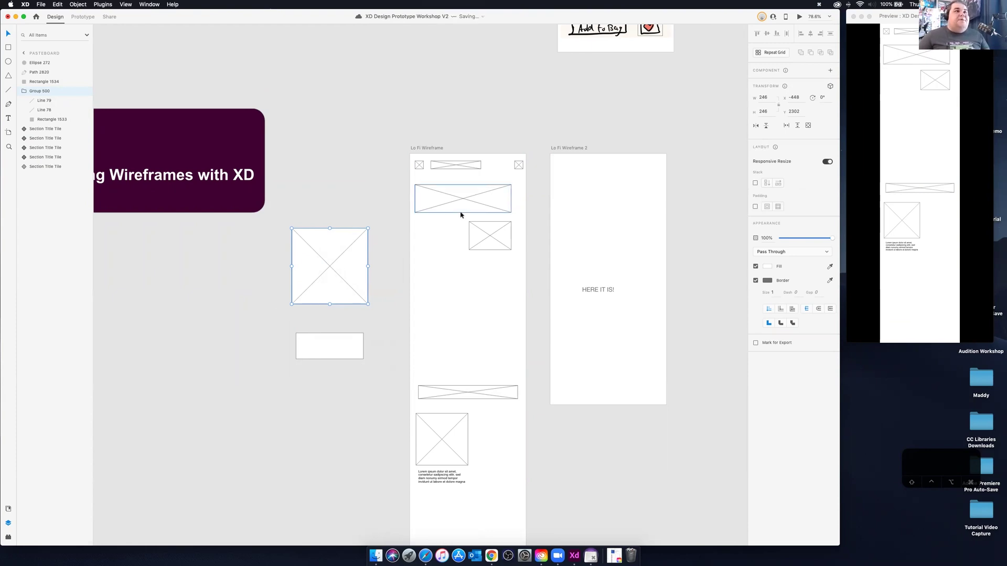
Delete the crossed header, banner and image placeholders from the Lo Fi Wireframe artboard, keeping the lorem ipsum text.
scroll(535, 266, down, 2)
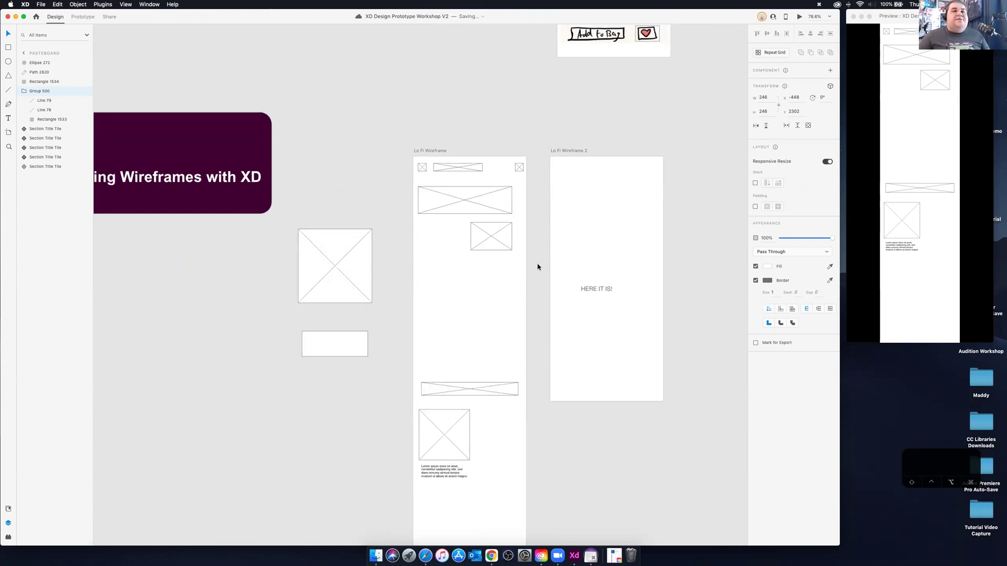
drag(535, 263, 410, 158)
key(Delete)
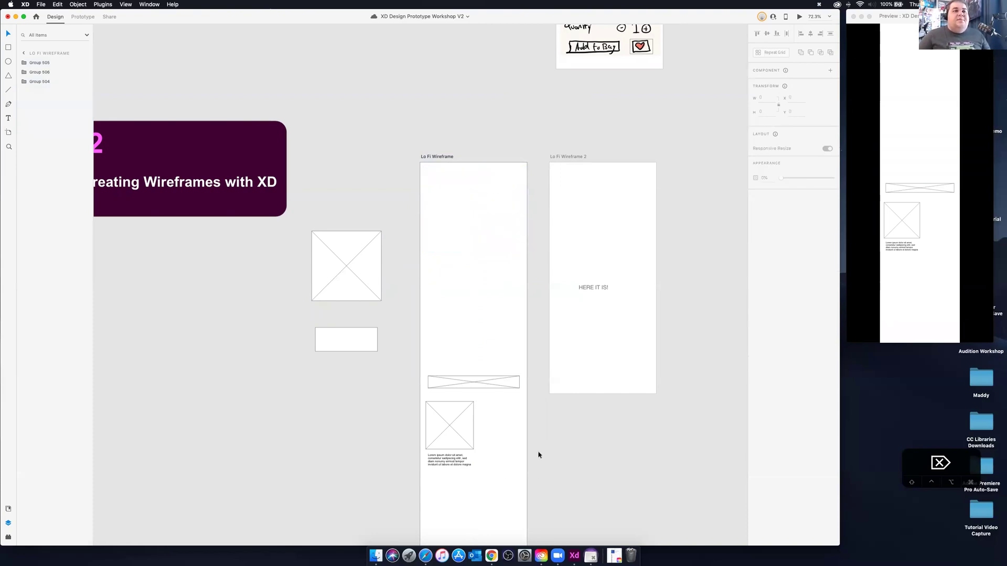
drag(531, 421, 418, 352)
key(Delete)
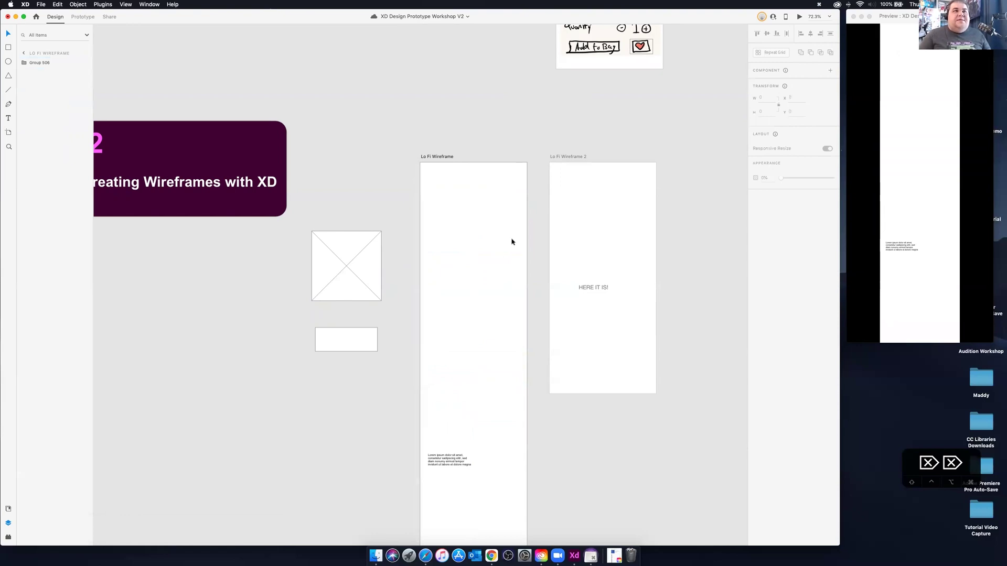
Try out an iPhone X, XS, 11 Pro artboard between Lo Fi Wireframe 2 and Wireframe 1, and delete it.
click(10, 134)
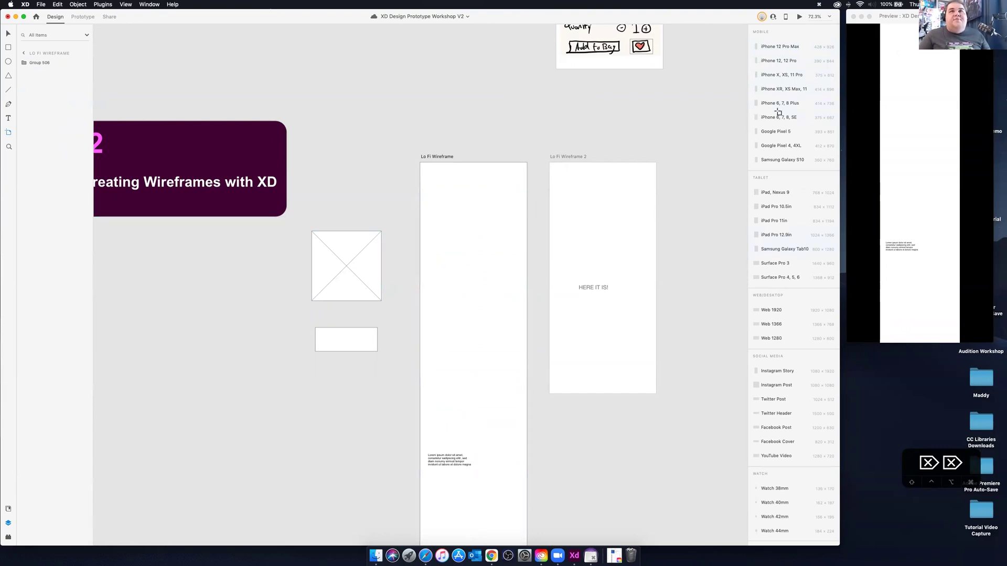
click(773, 75)
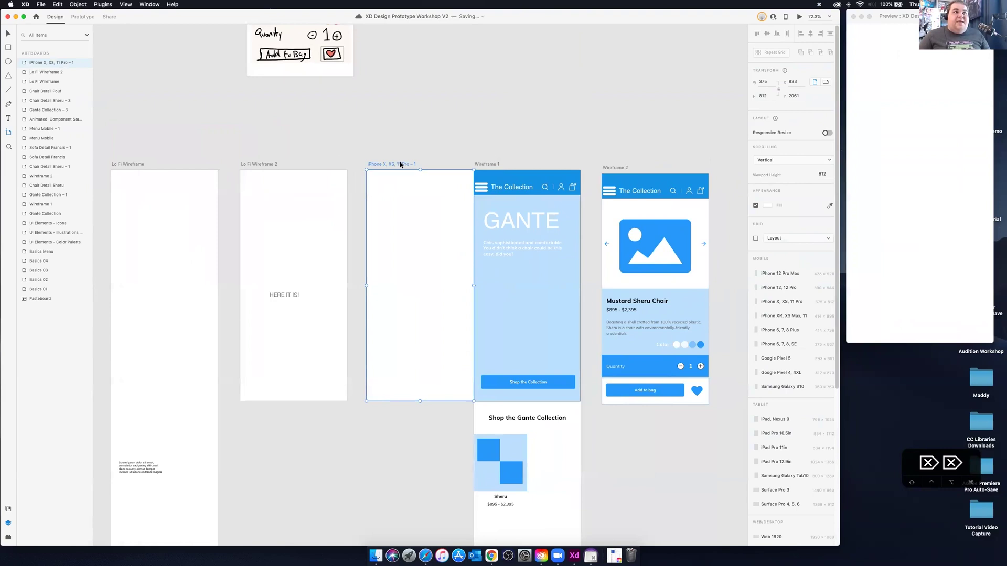
drag(400, 163, 392, 164)
double_click(400, 163)
key(Return)
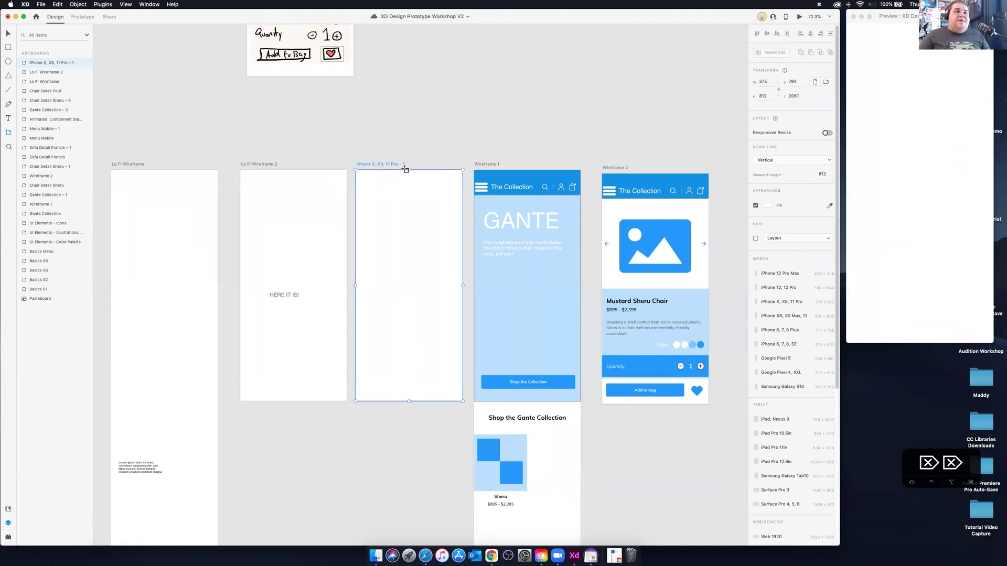
key(Delete)
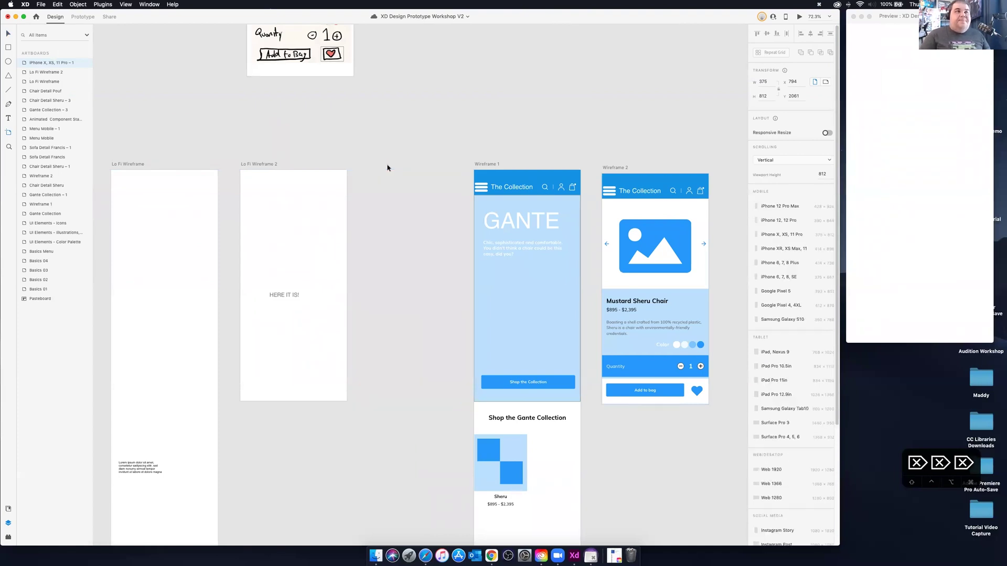
scroll(543, 178, left, 2)
scroll(543, 179, left, 10)
scroll(412, 178, right, 4)
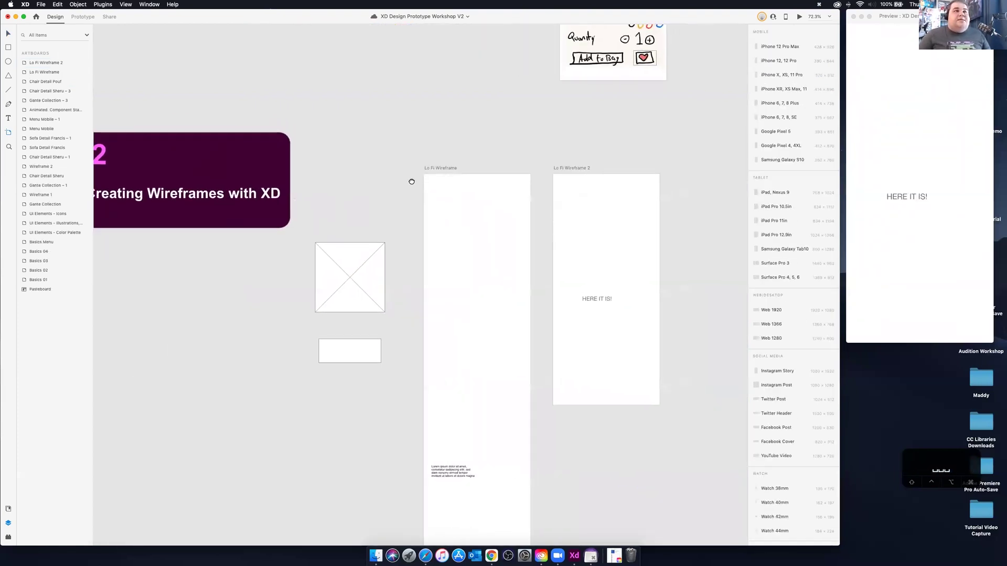
click(8, 34)
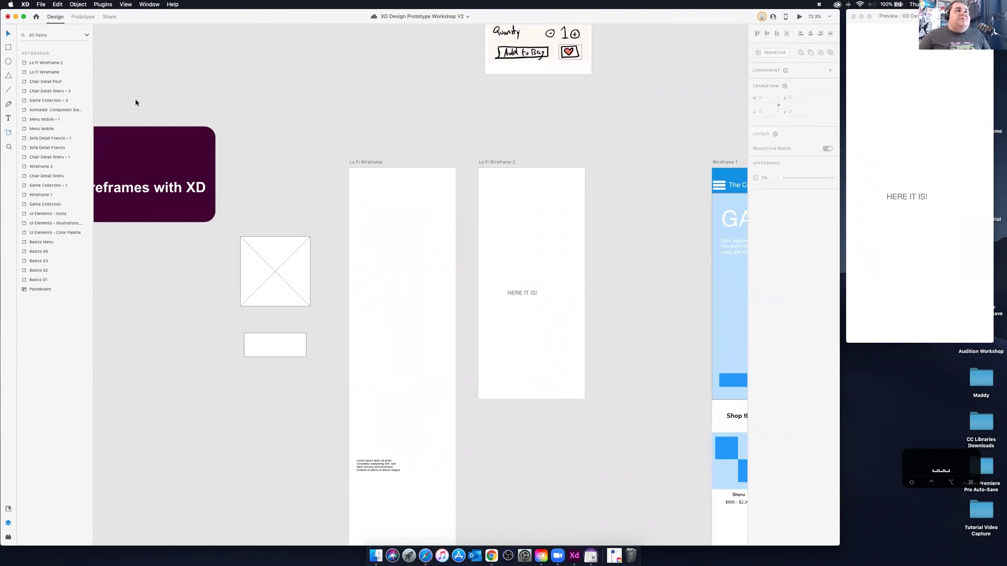
Add two horizontal guides to the Lo Fi Wireframe artboard, below the header and the banner area, plus a vertical guide near its left edge.
click(8, 34)
drag(397, 165, 396, 181)
mouse_move(394, 195)
mouse_down()
mouse_move(395, 210)
mouse_move(403, 189)
mouse_up()
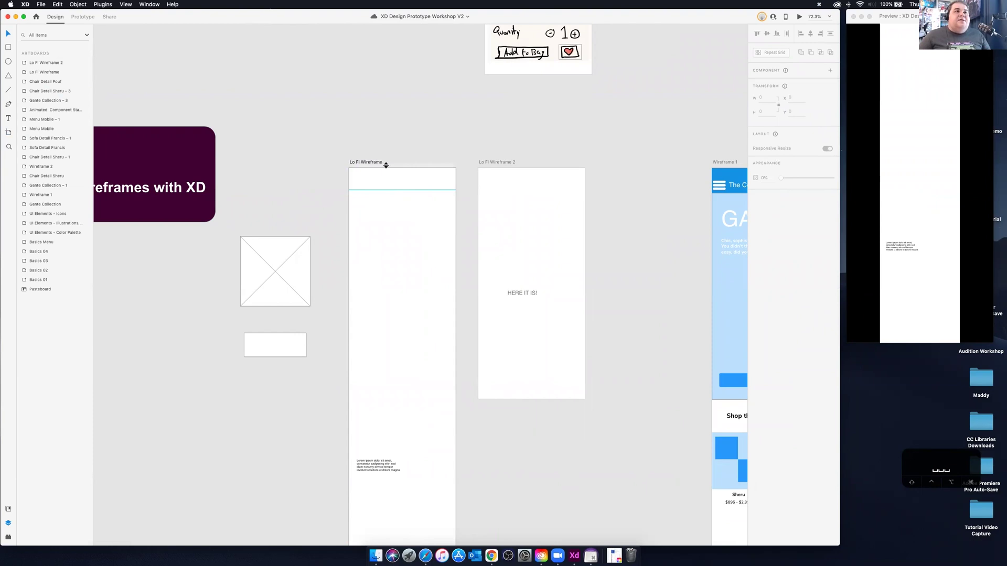
drag(392, 163, 407, 280)
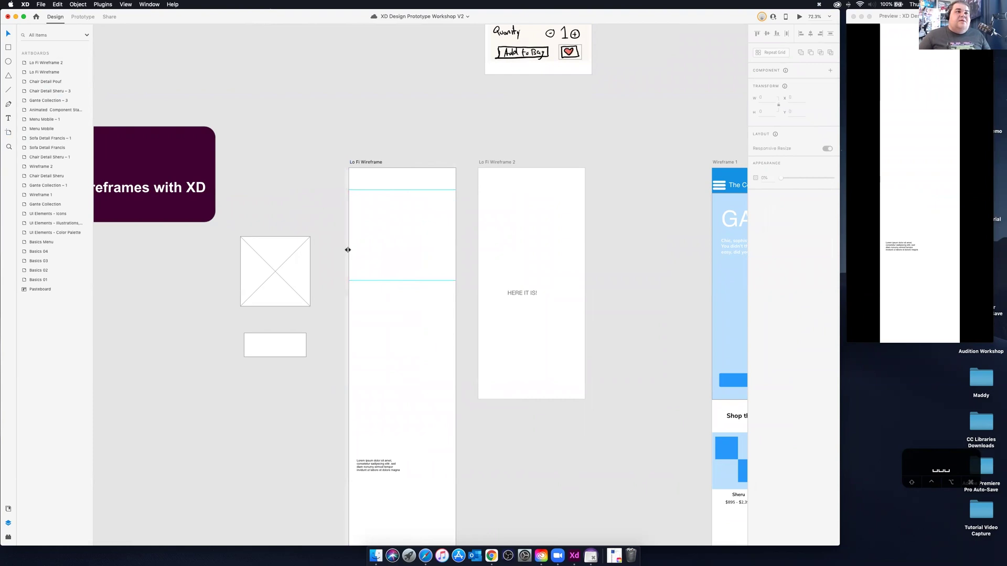
mouse_move(348, 250)
mouse_down()
mouse_move(378, 250)
mouse_move(366, 254)
mouse_up()
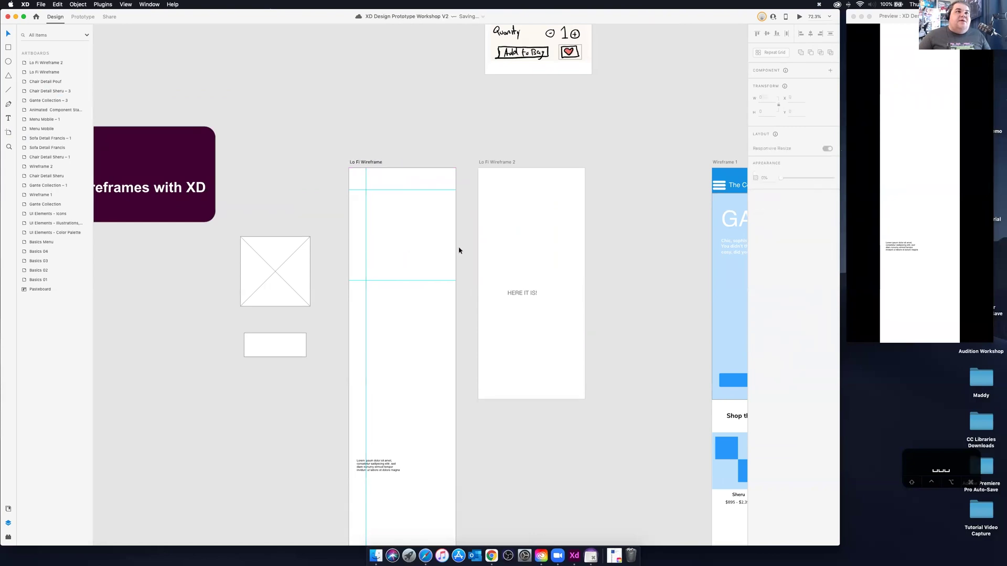
Add a horizontal header guide and a vertical guide about 59 px from the left edge to the Lo Fi Wireframe 2 artboard.
drag(499, 164, 495, 190)
scroll(323, 246, down, 4)
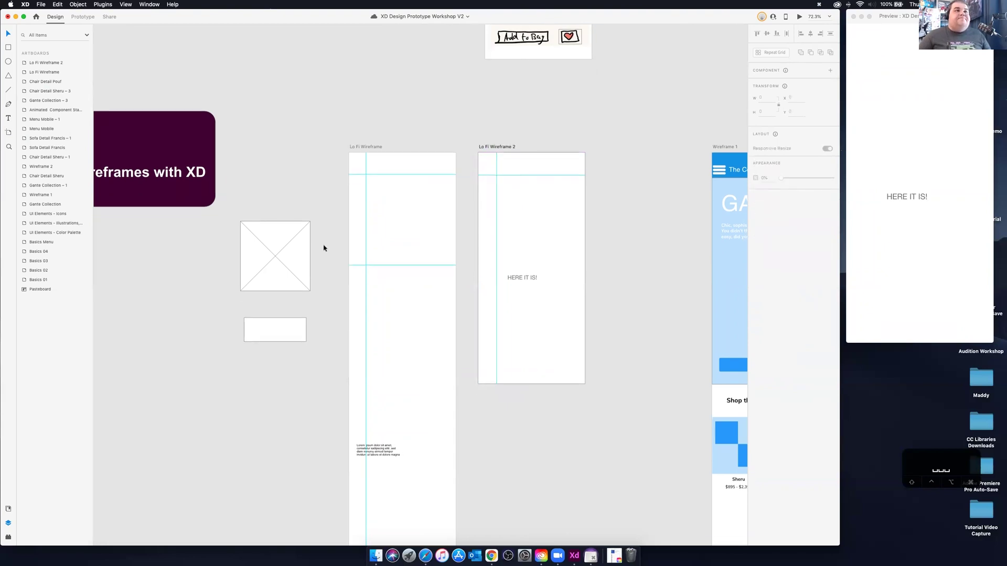
scroll(324, 246, up, 2)
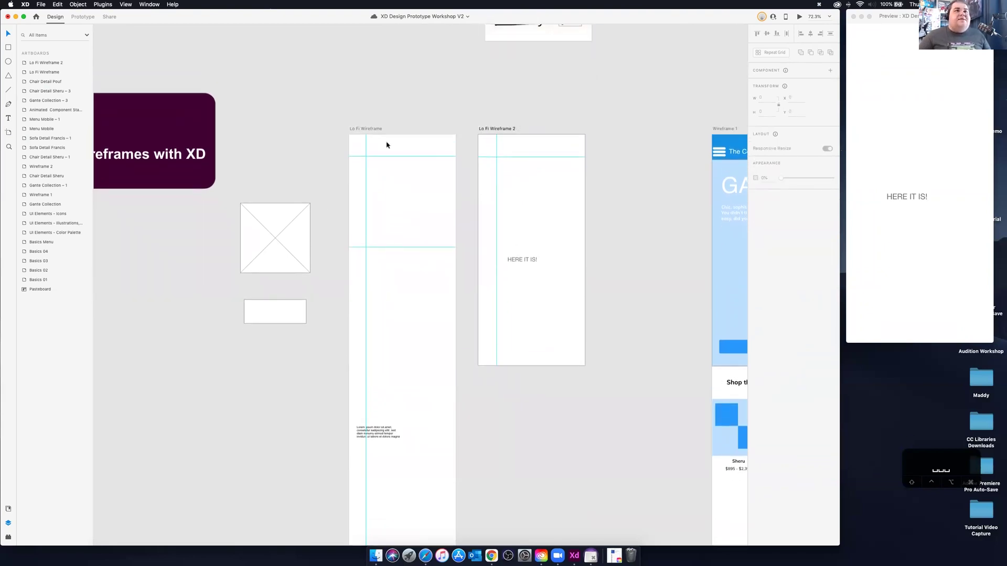
click(364, 144)
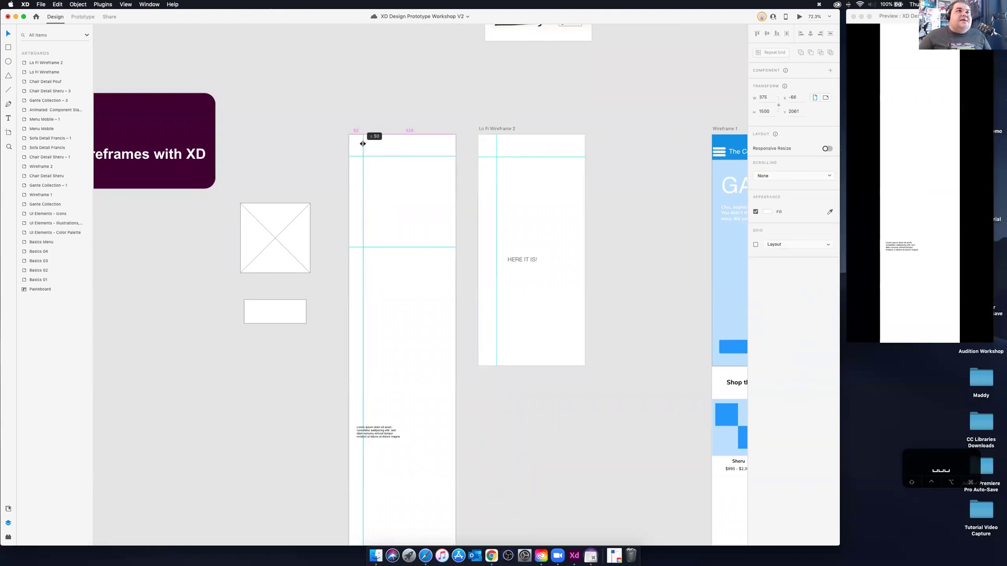
click(467, 150)
drag(496, 145, 494, 146)
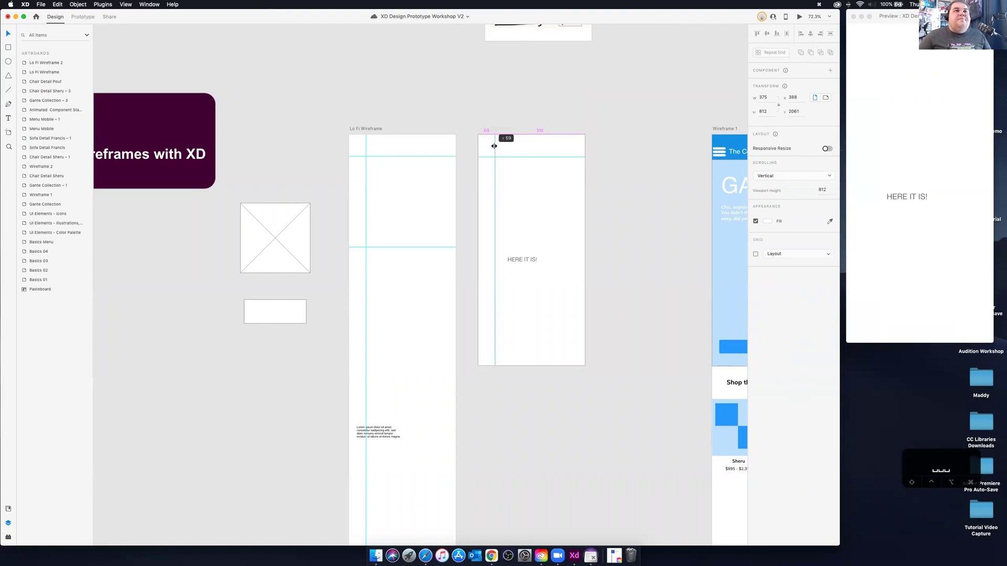
Duplicate the crossed placeholder box from the pasteboard into the upper-left corner of the Lo Fi Wireframe artboard.
click(291, 218)
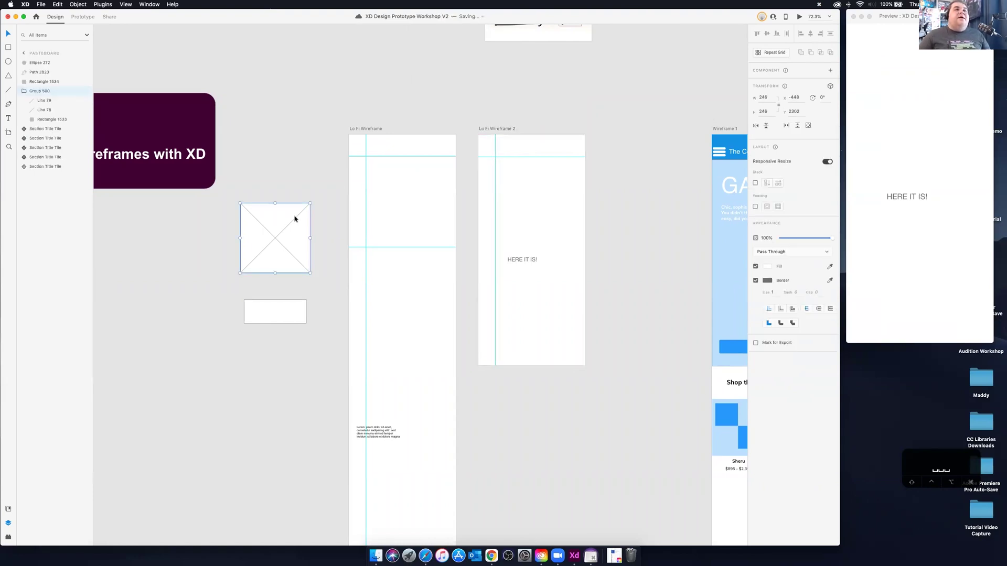
scroll(366, 168, down, 5)
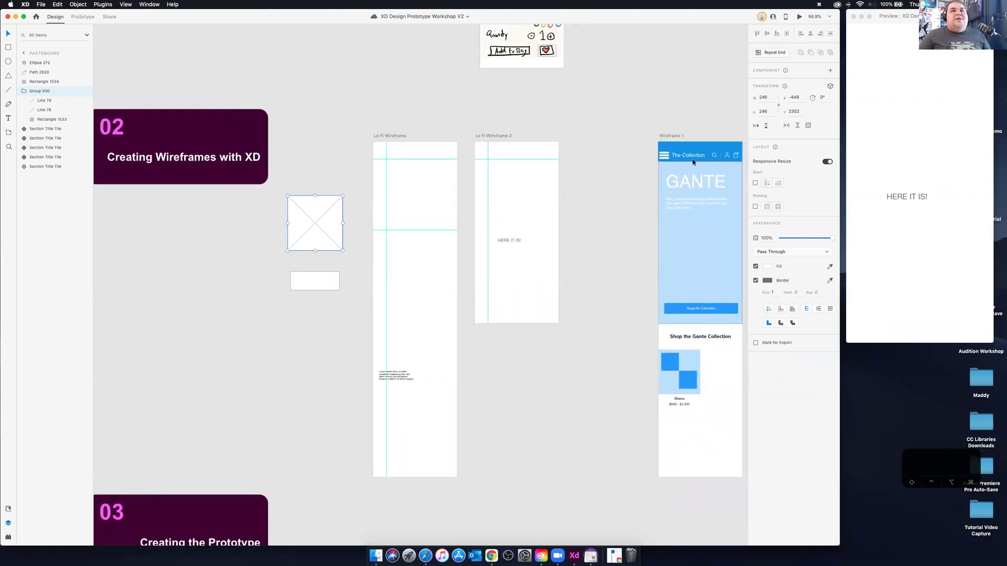
scroll(347, 168, up, 5)
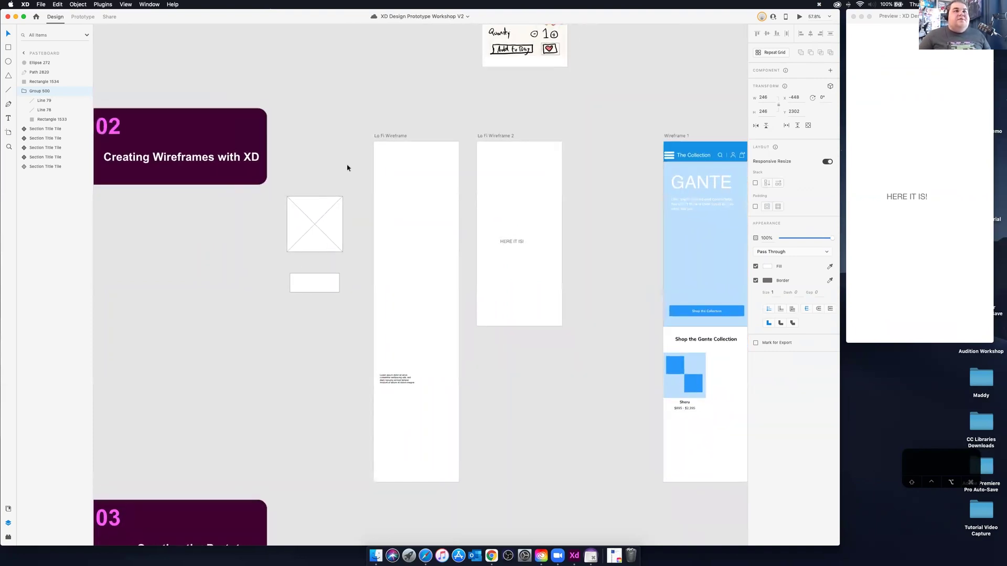
drag(360, 157, 303, 179)
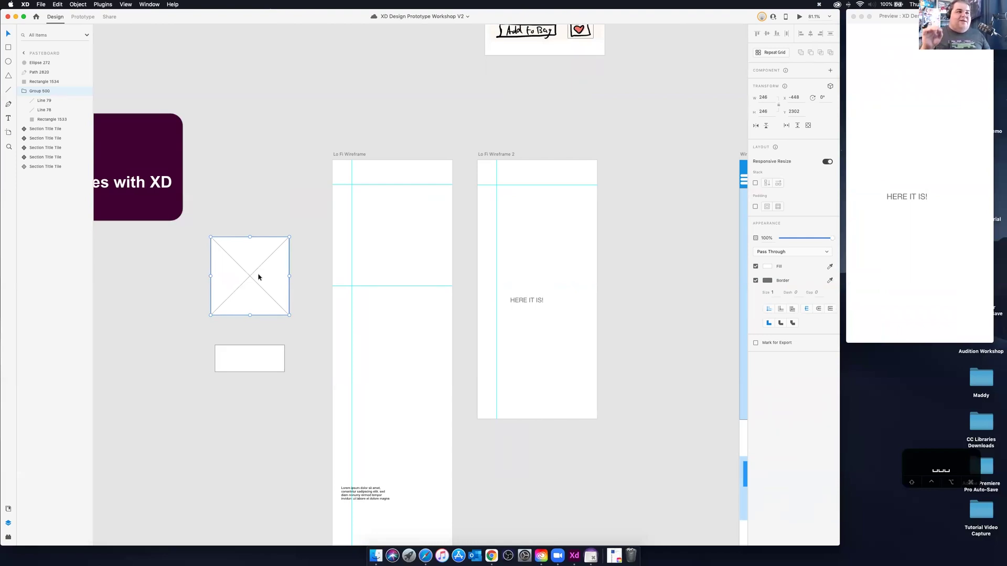
drag(258, 277, 386, 207)
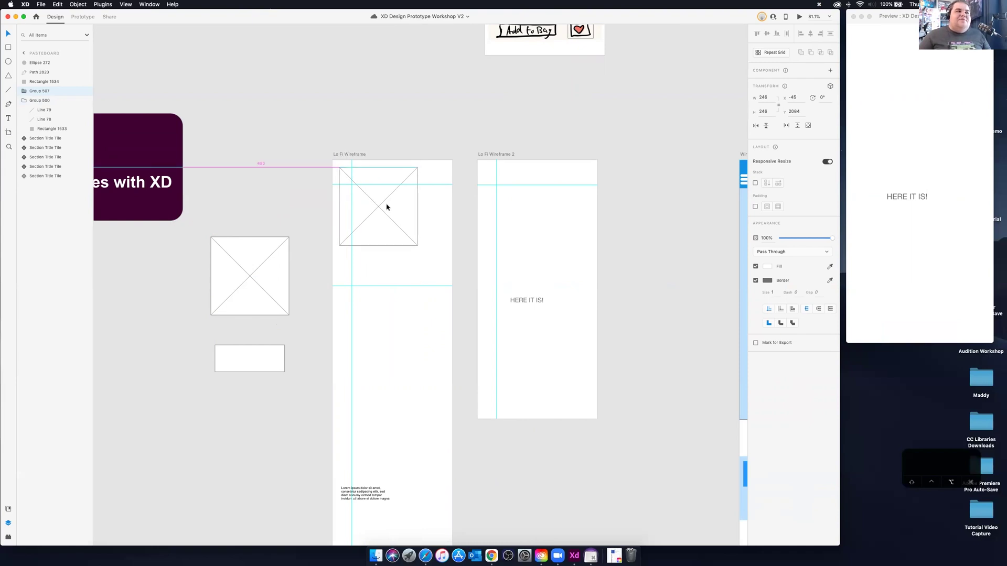
mouse_move(382, 200)
mouse_down()
mouse_move(402, 227)
mouse_move(395, 198)
mouse_move(380, 204)
mouse_up()
Shrink the copied placeholder to about 40 px square at X 12, Y 19 in the header, check its edge distances, and save the document.
scroll(407, 231, up, 5)
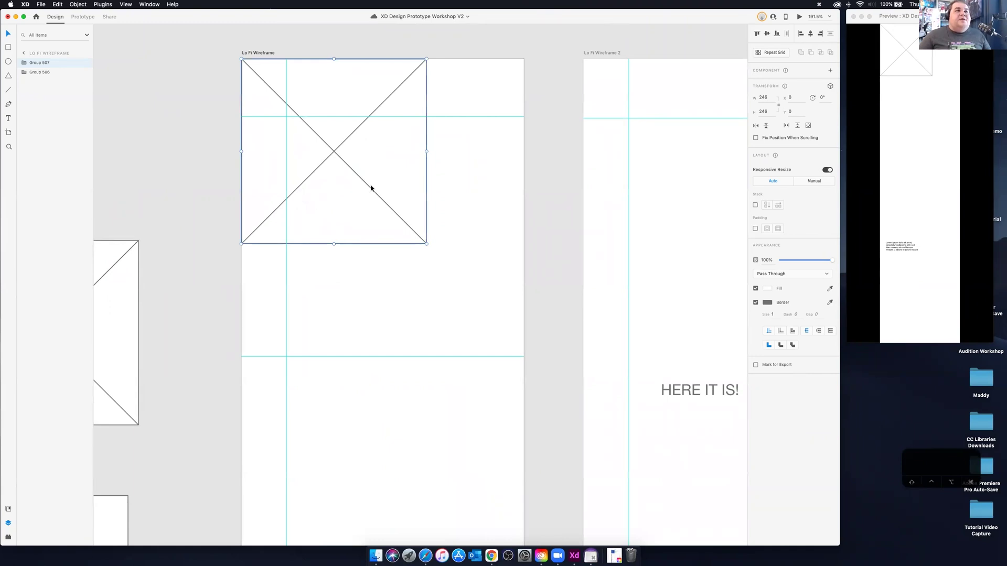
drag(372, 181, 370, 238)
drag(426, 298, 264, 146)
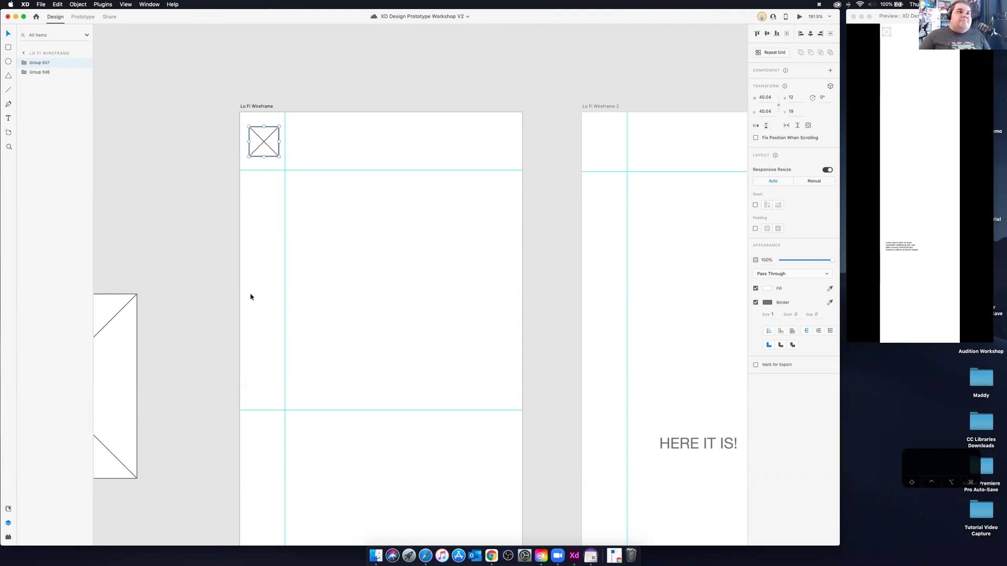
scroll(257, 293, left, 5)
scroll(270, 292, right, 5)
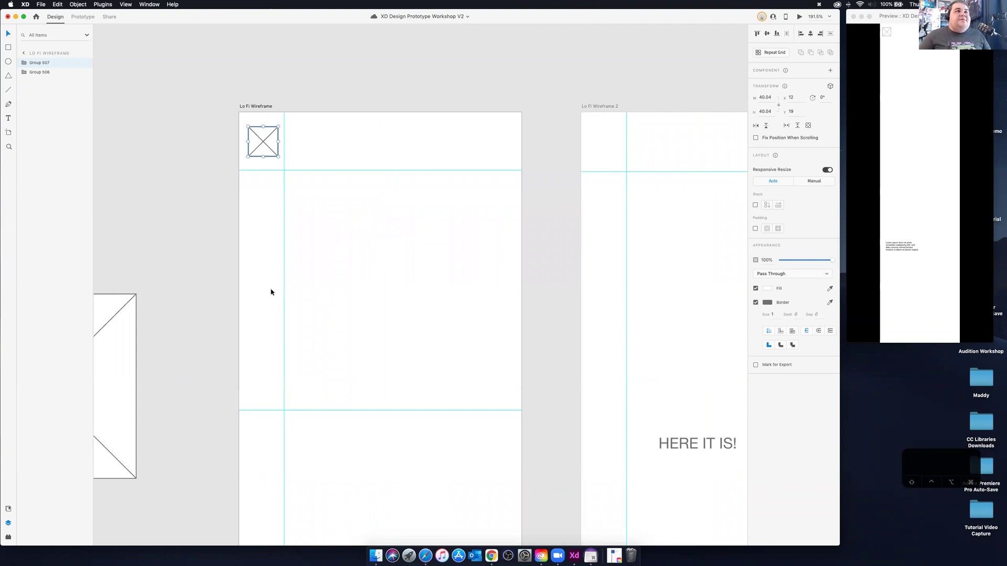
scroll(273, 289, left, 2)
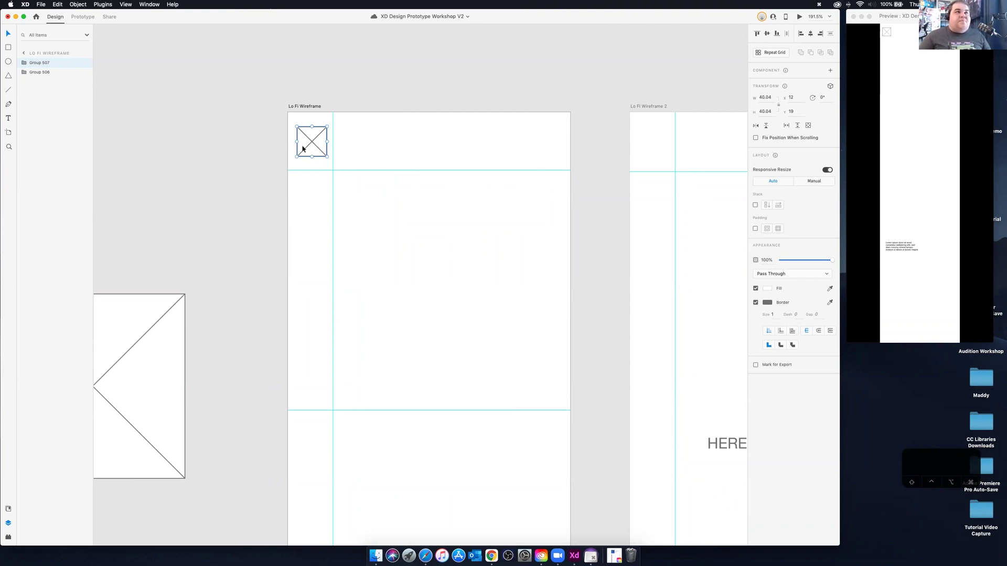
key(alt)
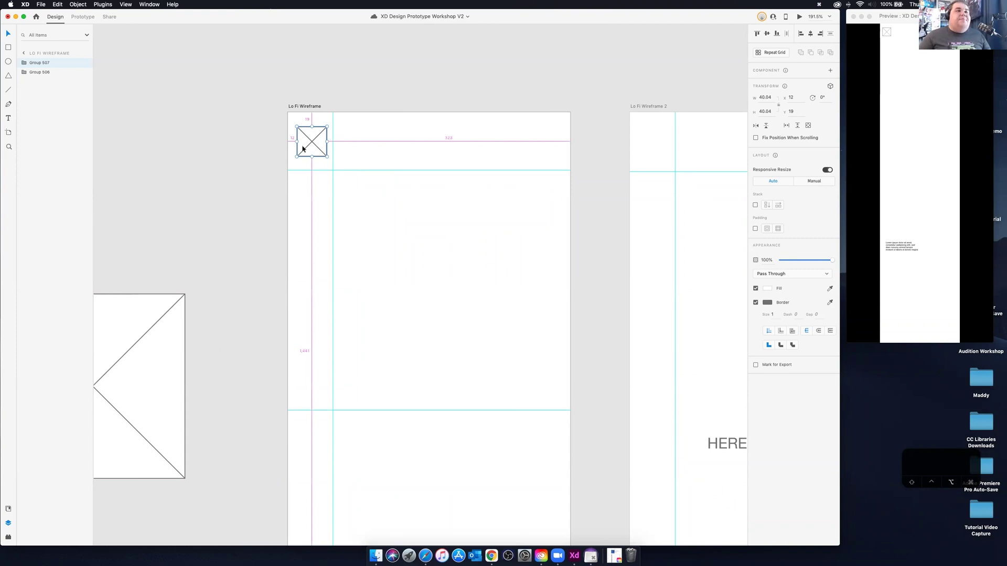
key(super+s)
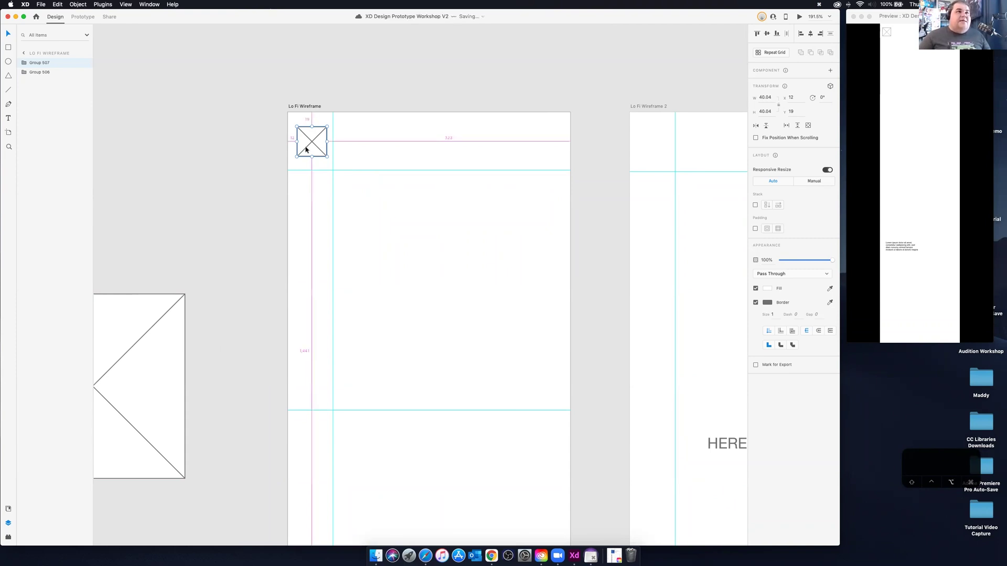
Duplicate the small crossed box to the opposite end of the header, at X 322 and Y 19.
drag(308, 143, 548, 147)
key(super+z)
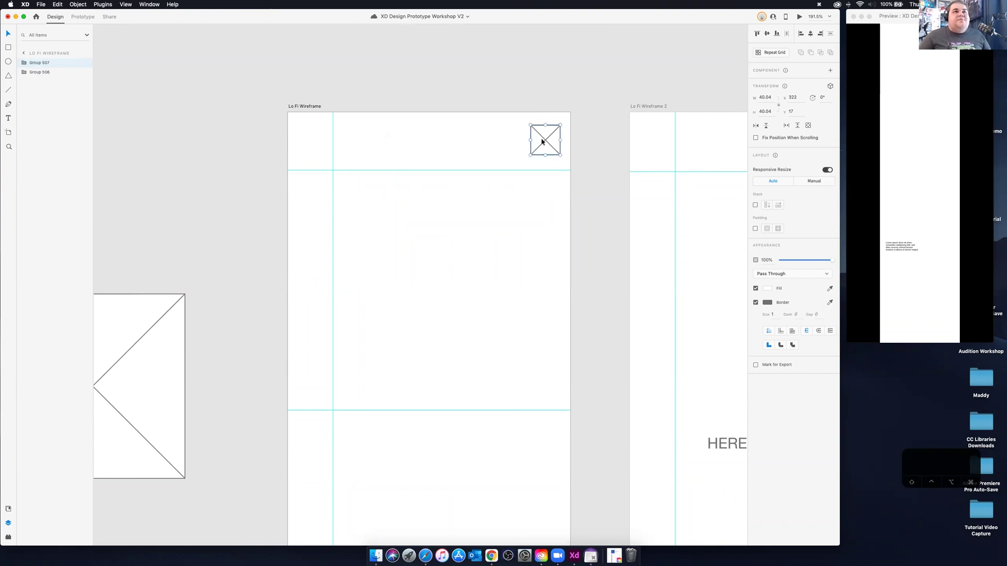
key(alt)
drag(310, 139, 543, 139)
click(320, 143)
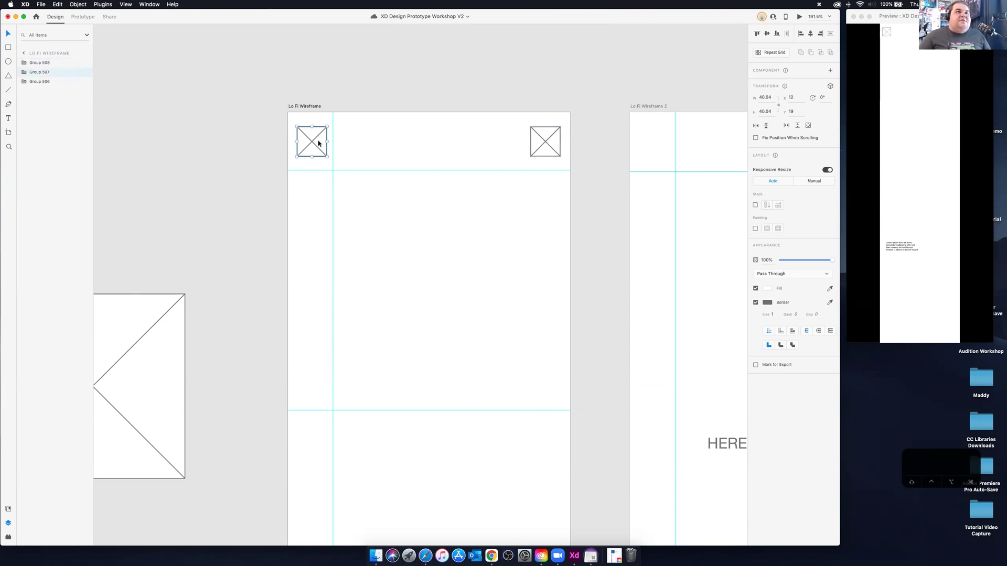
click(555, 147)
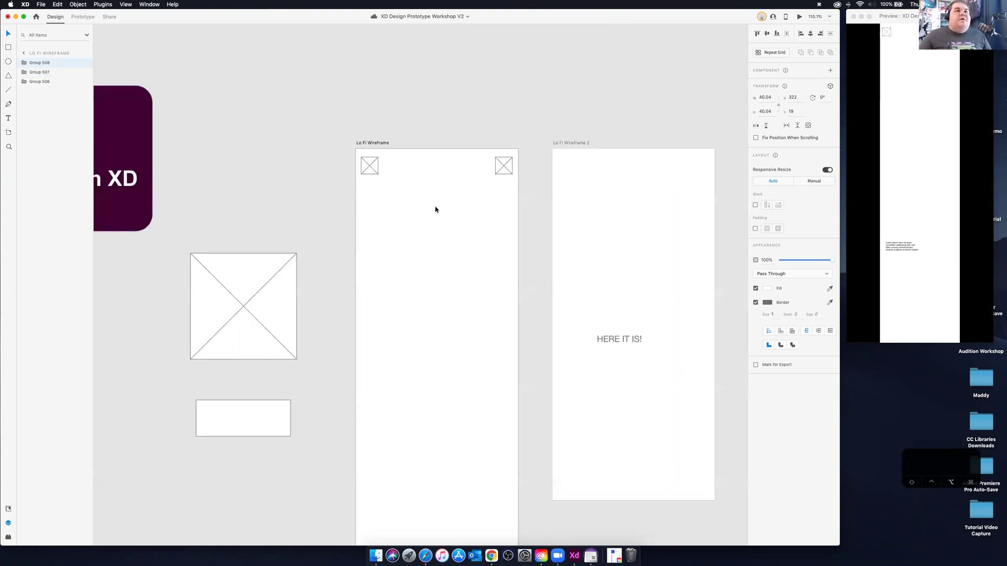
Copy the plain rectangle from the pasteboard between the two header boxes and make it 40 px high at Y 19.
scroll(449, 197, down, 5)
scroll(396, 235, up, 1)
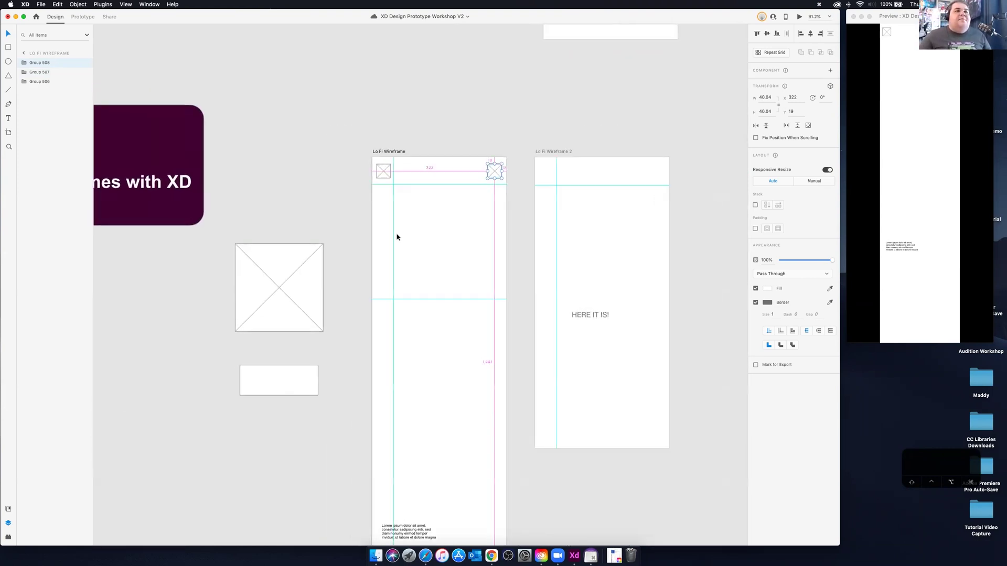
click(276, 399)
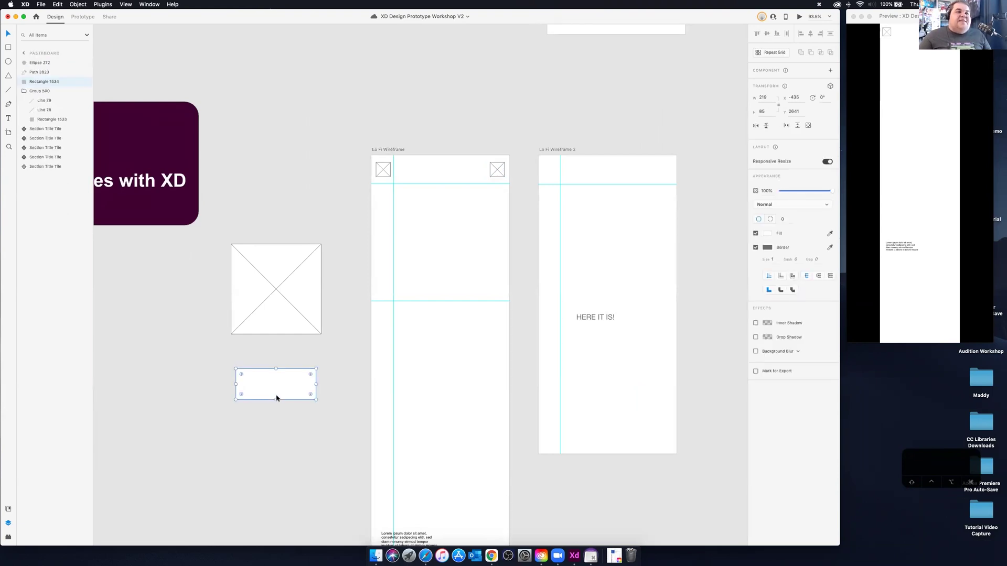
drag(276, 398, 439, 175)
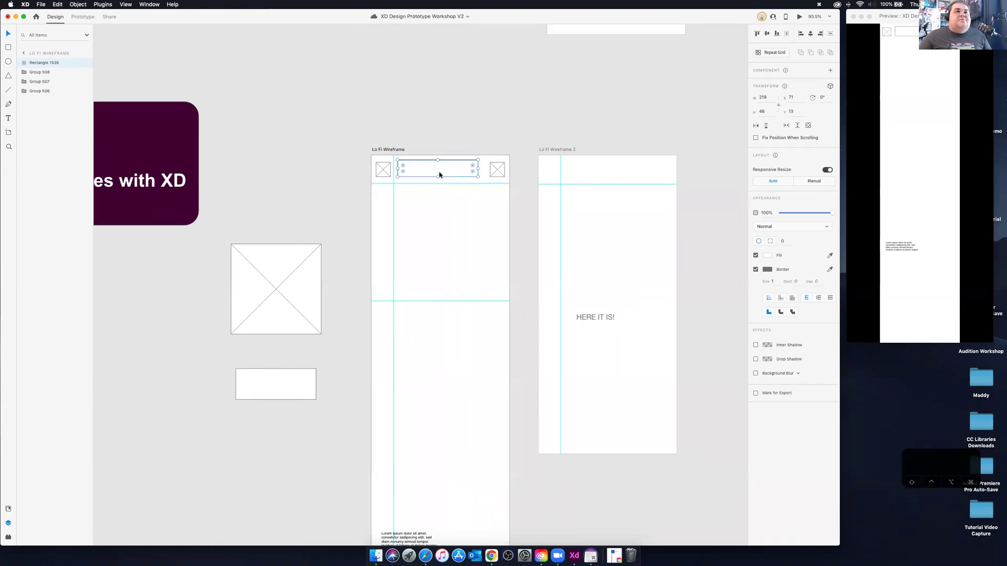
scroll(439, 174, up, 5)
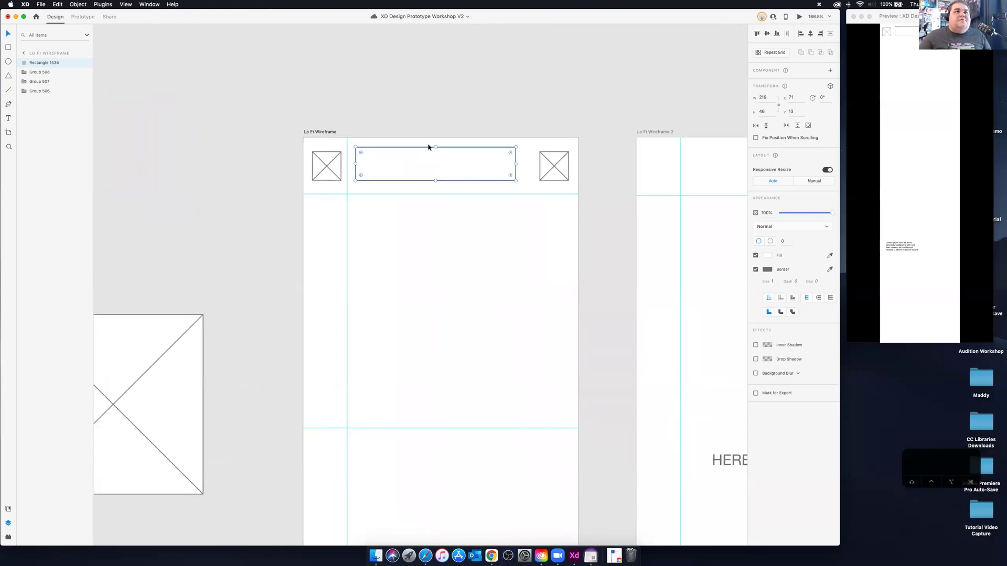
drag(436, 147, 435, 151)
Duplicate the large crossed placeholder below the header guide and stretch it to the full artboard width of 375 px, about 504 px high.
scroll(472, 224, down, 4)
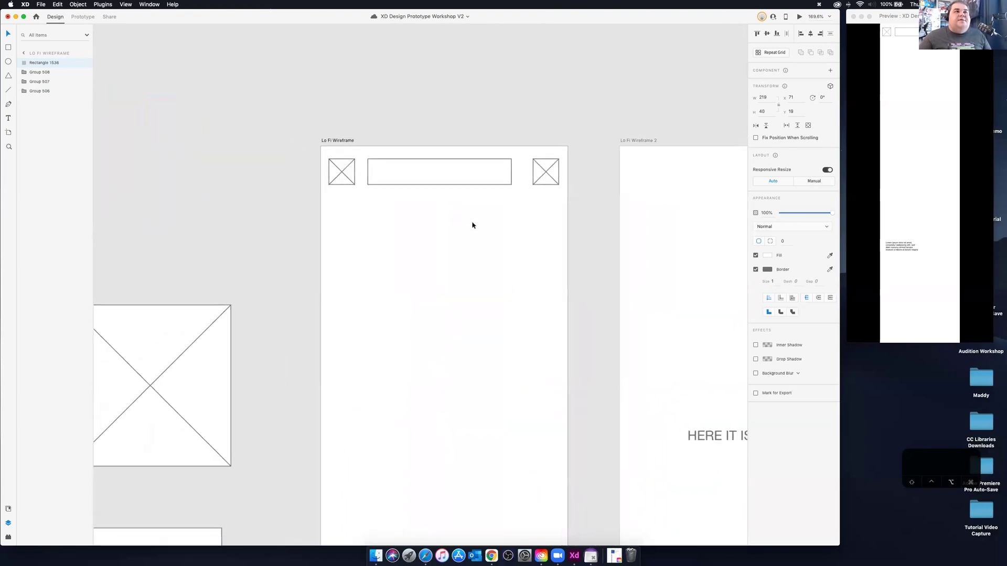
scroll(472, 226, down, 2)
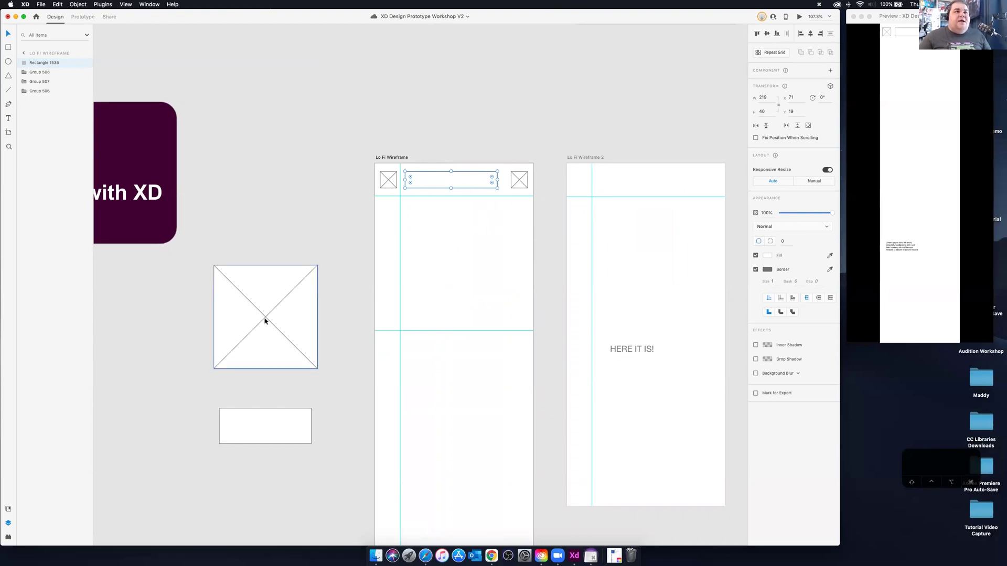
key(alt)
drag(258, 318, 420, 249)
drag(479, 299, 534, 410)
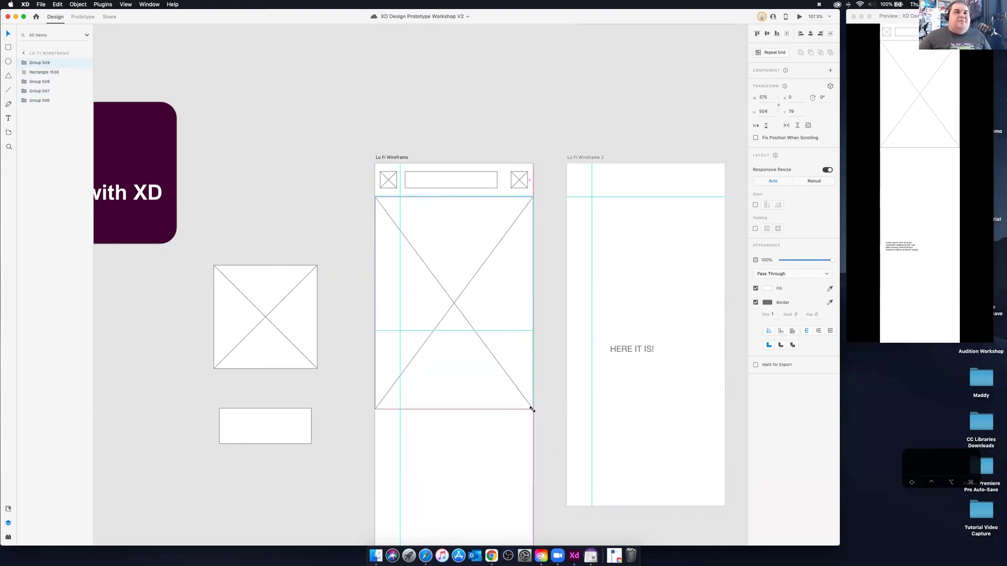
Copy the plain rectangle from the pasteboard below the banner placeholder and make it a centered button 40 px high.
scroll(281, 446, down, 3)
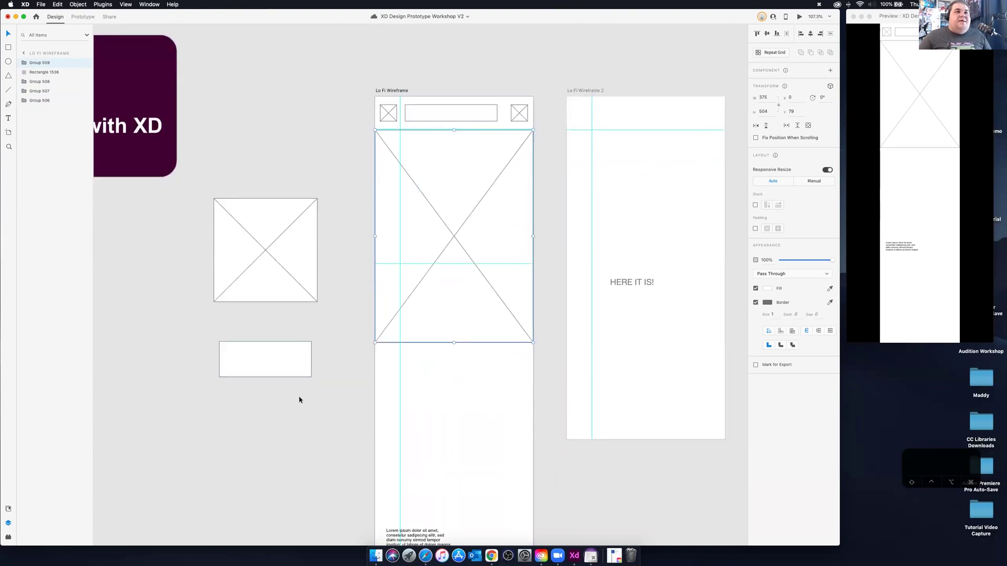
click(276, 374)
drag(258, 369, 454, 366)
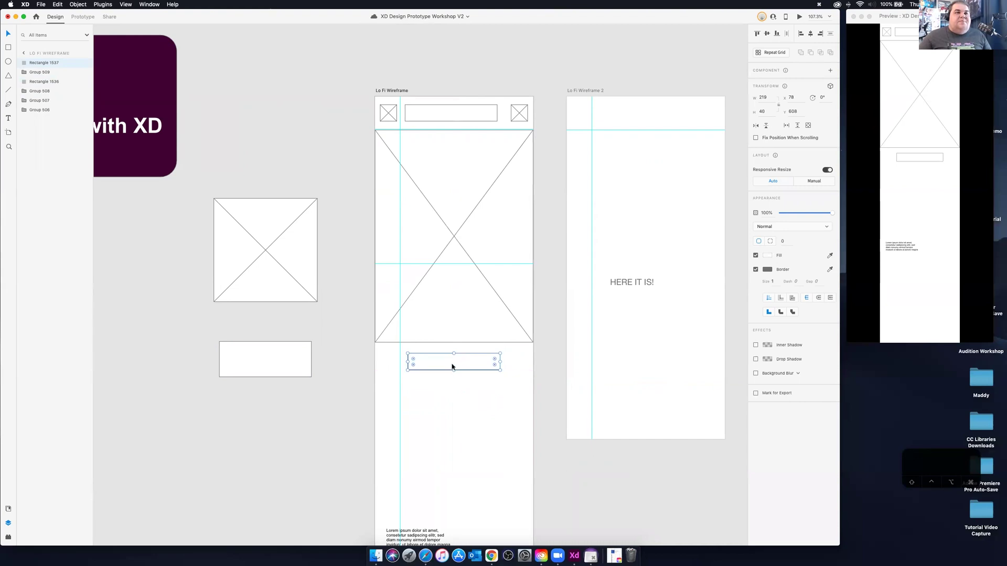
Add the text SHOP NOW to the button rectangle below the banner and center it there.
click(9, 119)
click(454, 361)
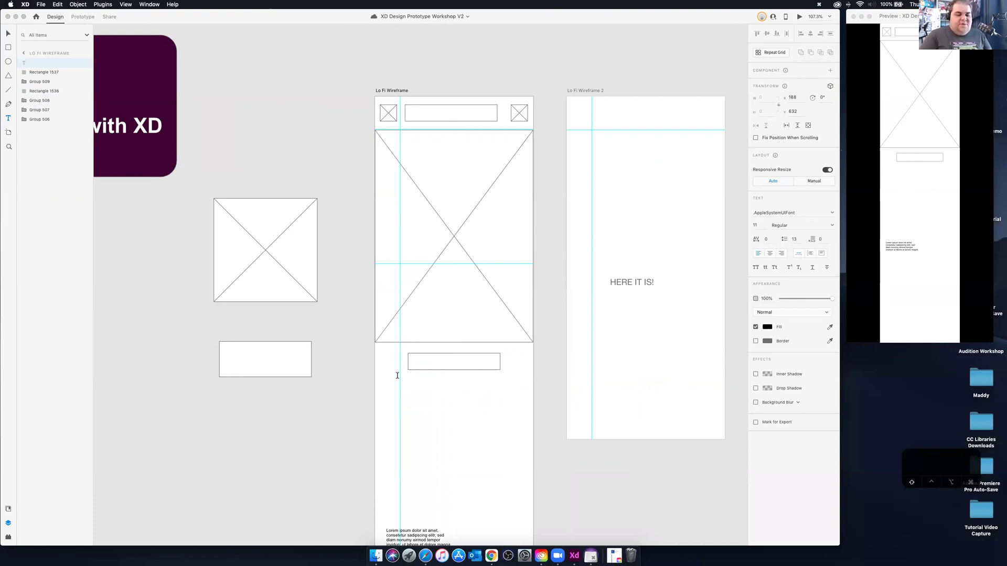
text(SHOP NOW)
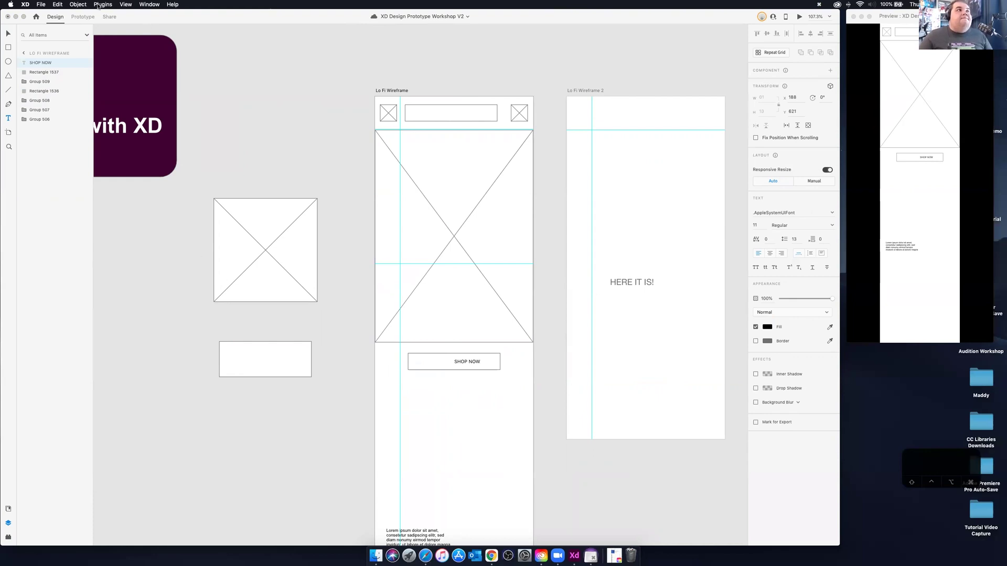
click(9, 34)
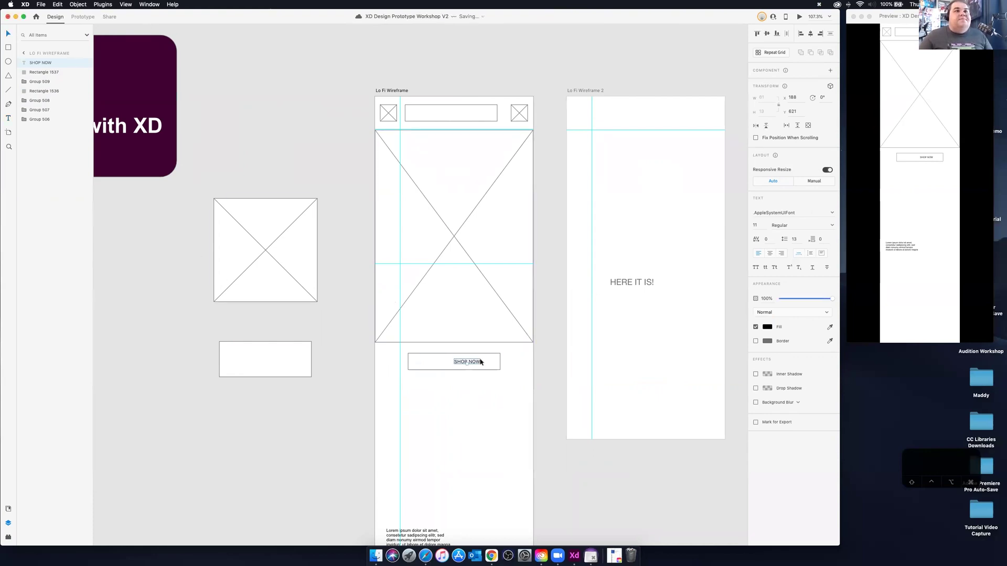
drag(478, 362, 464, 366)
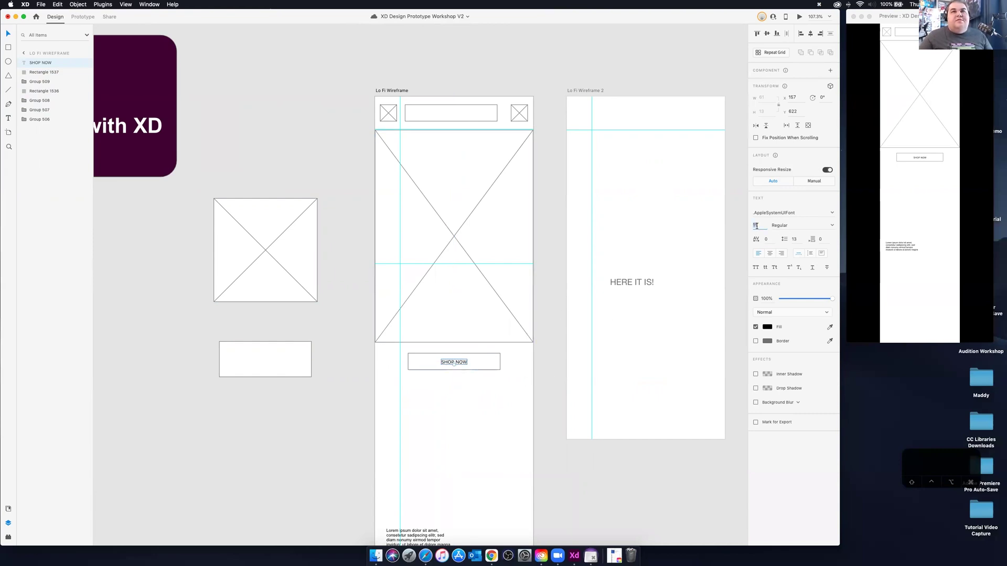
Increase the font size of the SHOP NOW button label.
key(Up)
key(Up)
key(Up)
key(Up)
key(Up)
key(Up)
key(Up)
key(Up)
key(Up)
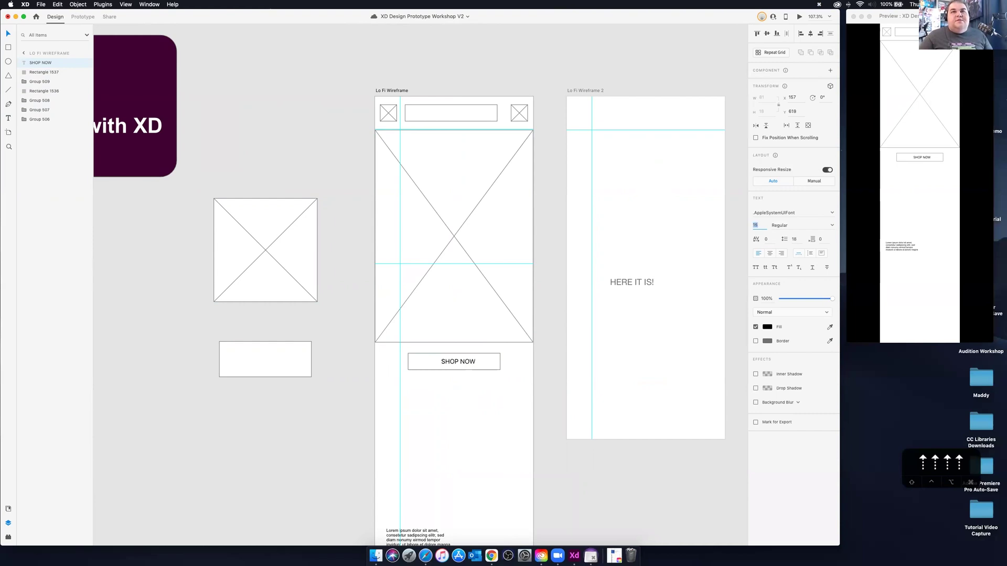
Enlarge the SHOP NOW label further until its text nearly matches the button's height, and set its alignment to centered.
key(Up)
key(Up)
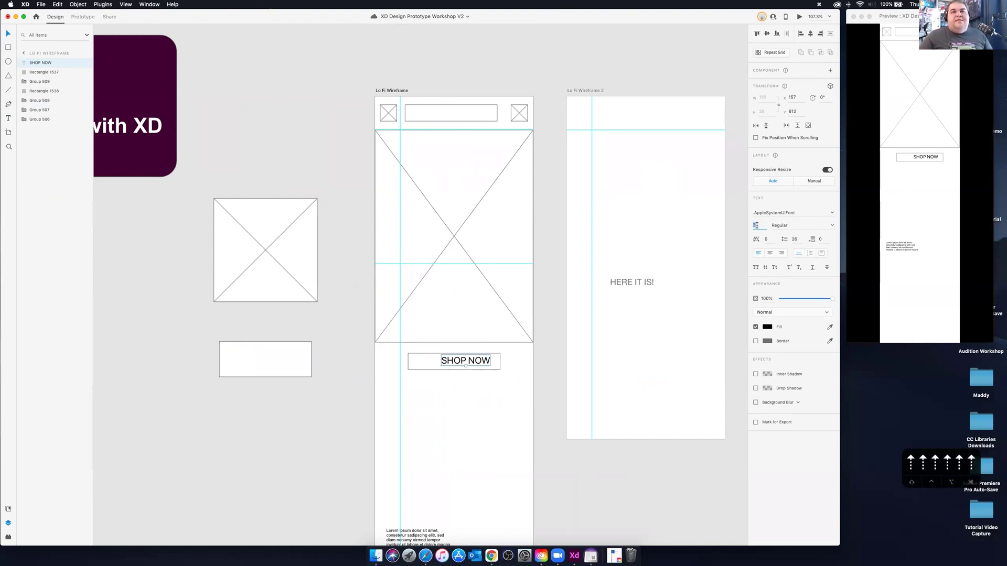
key(Up)
key(Up)
key(Up)
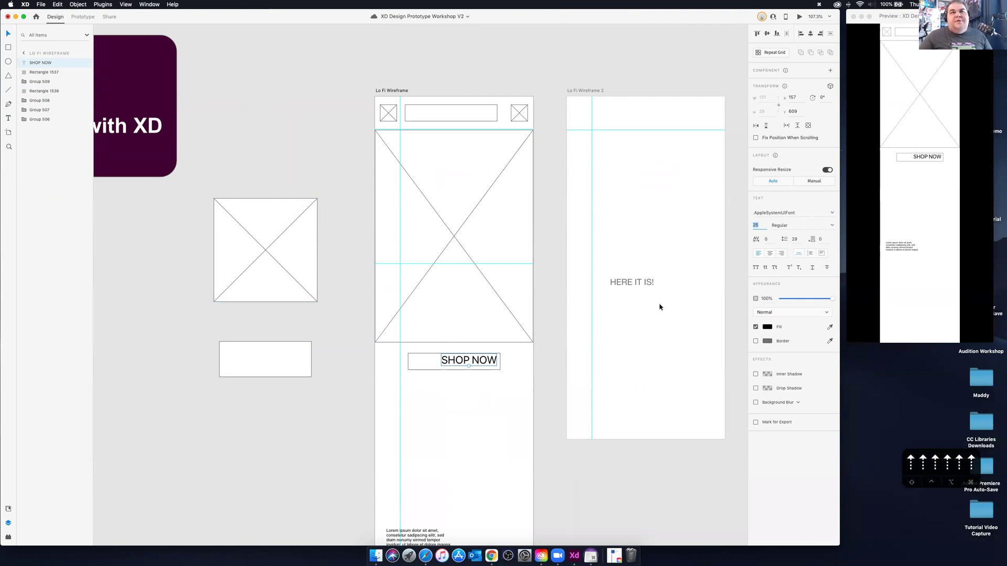
click(770, 257)
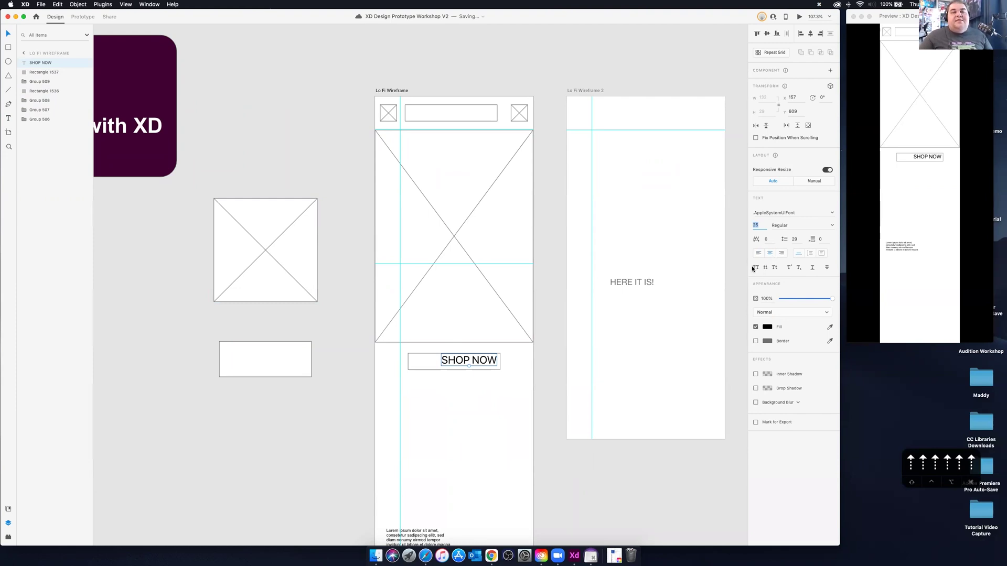
Try lowercase and title case on the SHOP NOW label, set it back to uppercase, and center it inside the button rectangle.
click(765, 268)
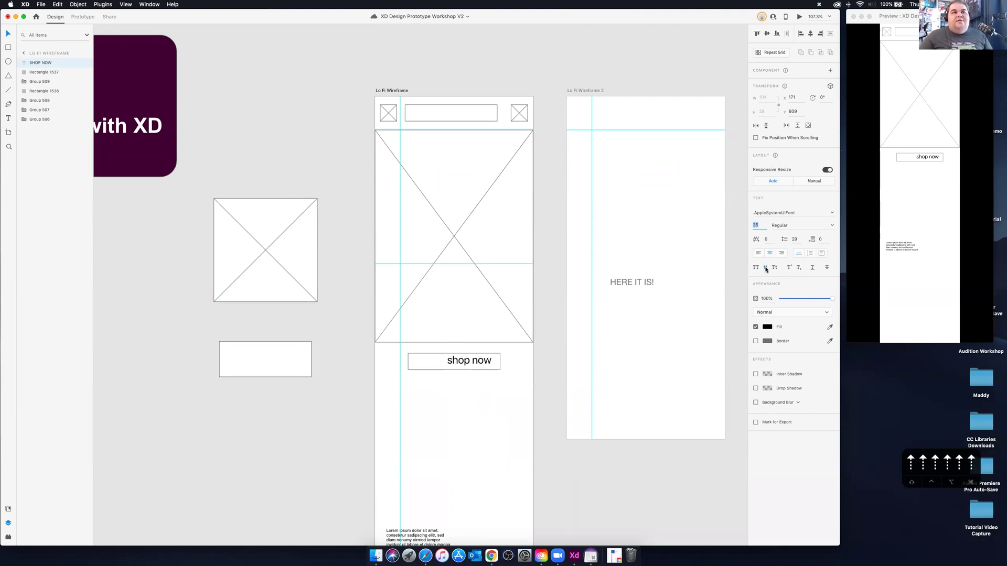
click(774, 267)
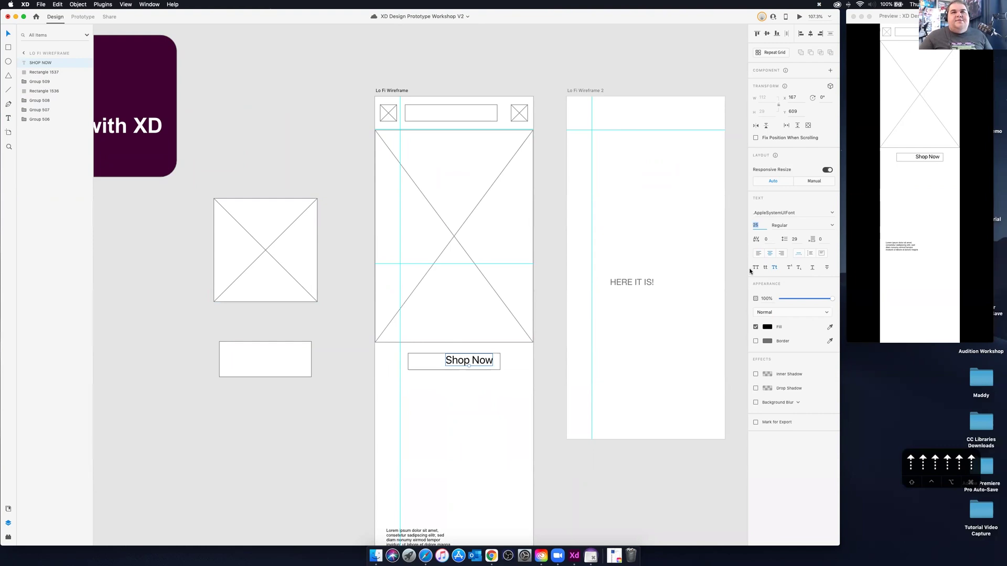
click(756, 268)
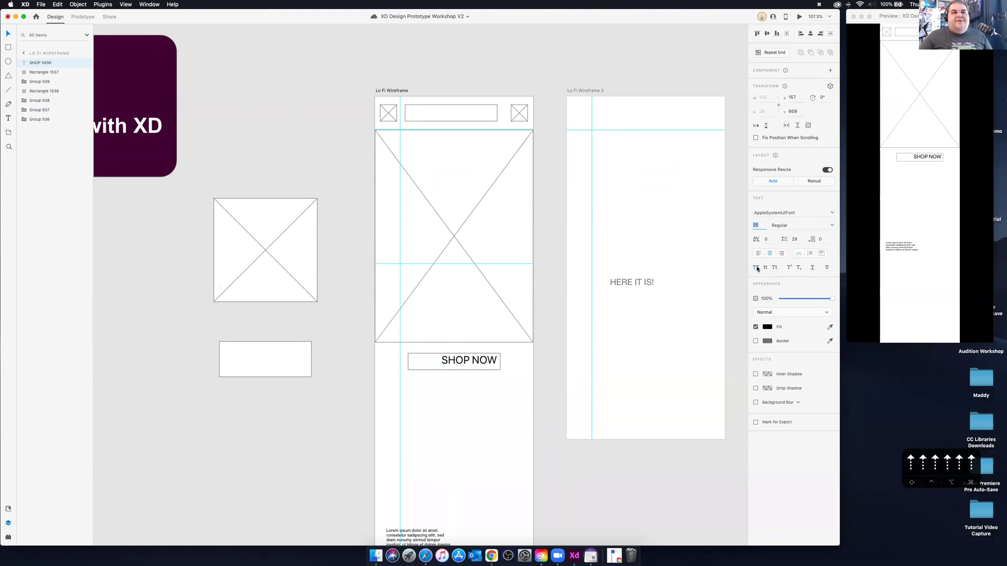
click(774, 268)
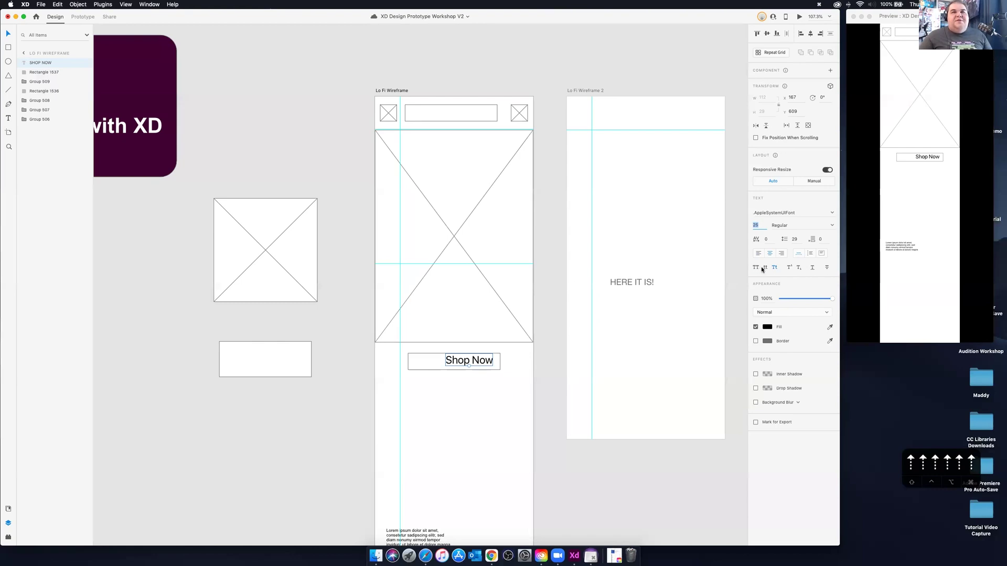
click(764, 268)
click(756, 267)
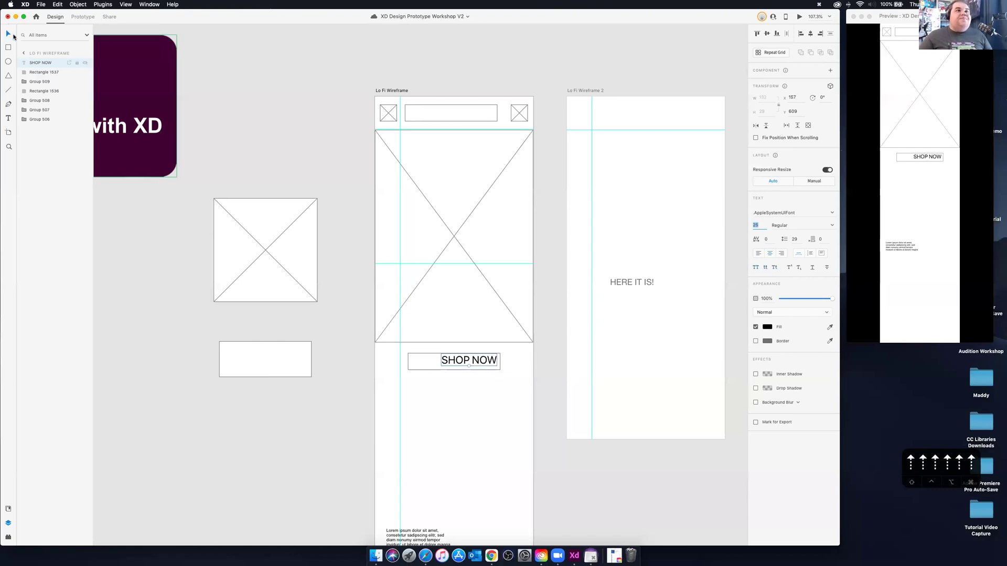
drag(463, 363, 449, 365)
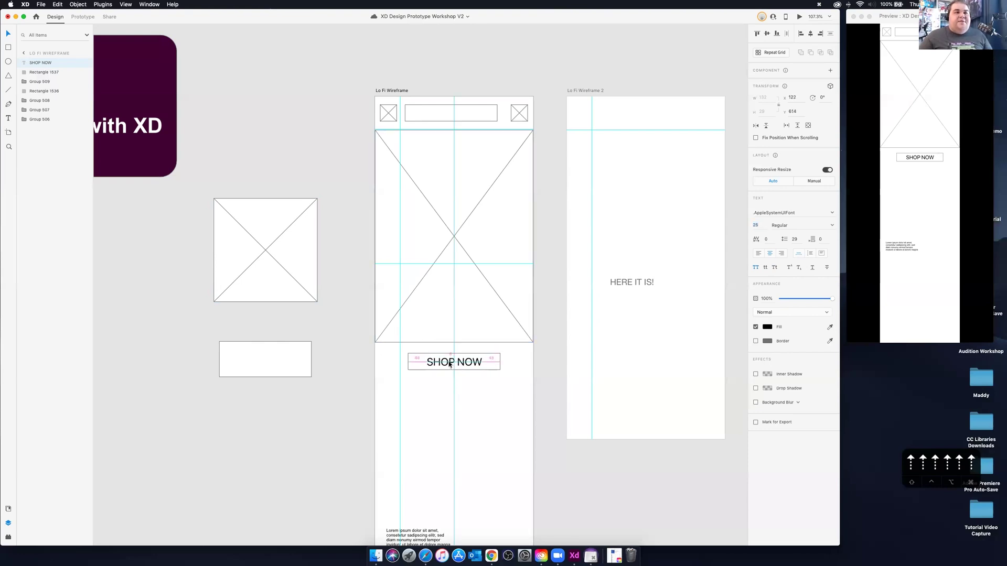
click(527, 370)
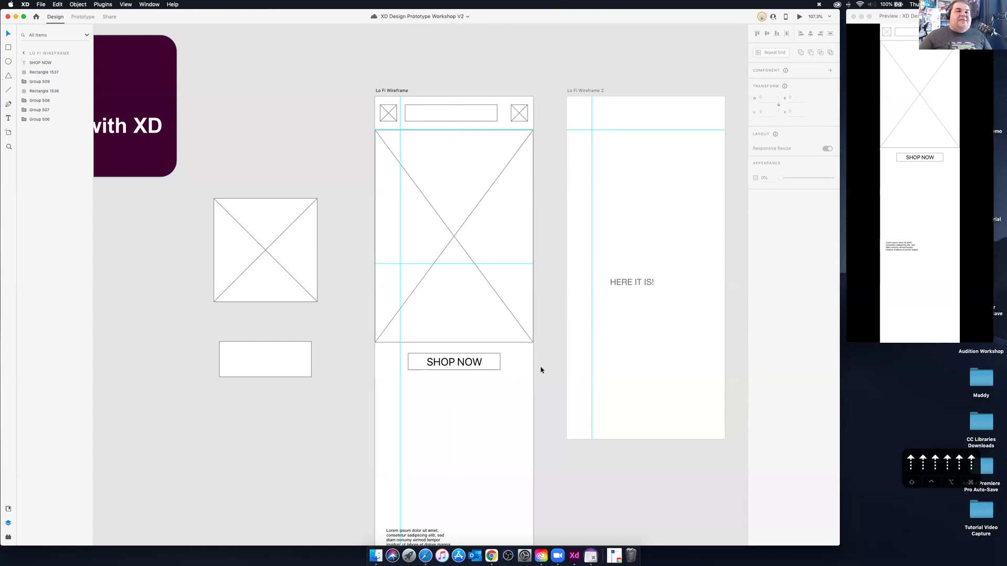
Delete the lorem ipsum text block from the lower part of the Lo Fi Wireframe artboard.
click(455, 234)
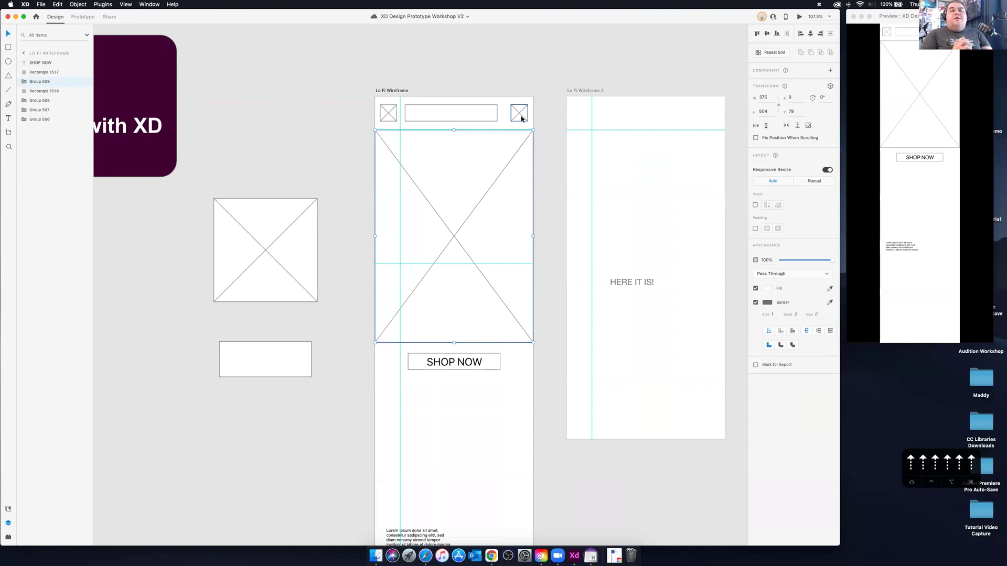
scroll(486, 190, down, 2)
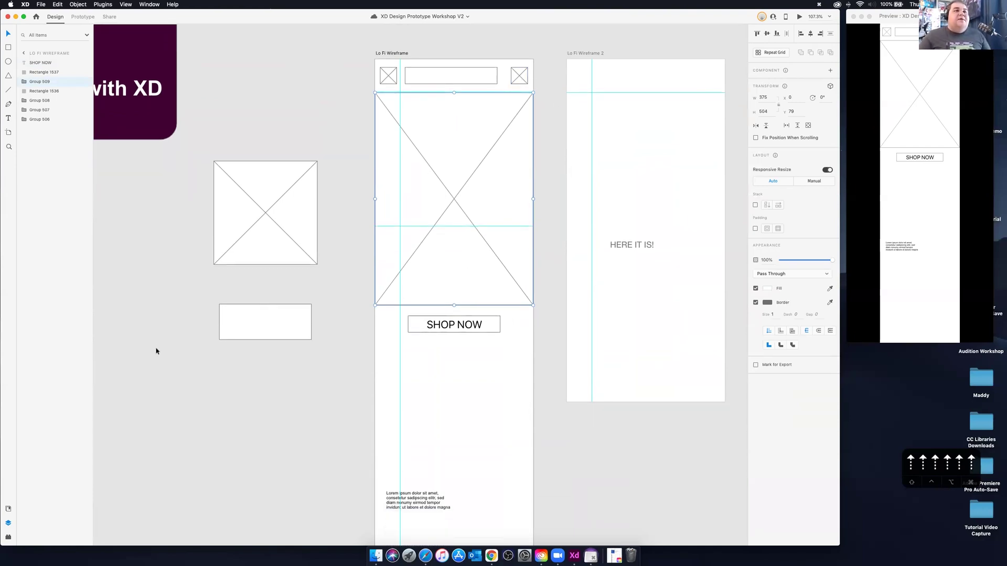
click(407, 508)
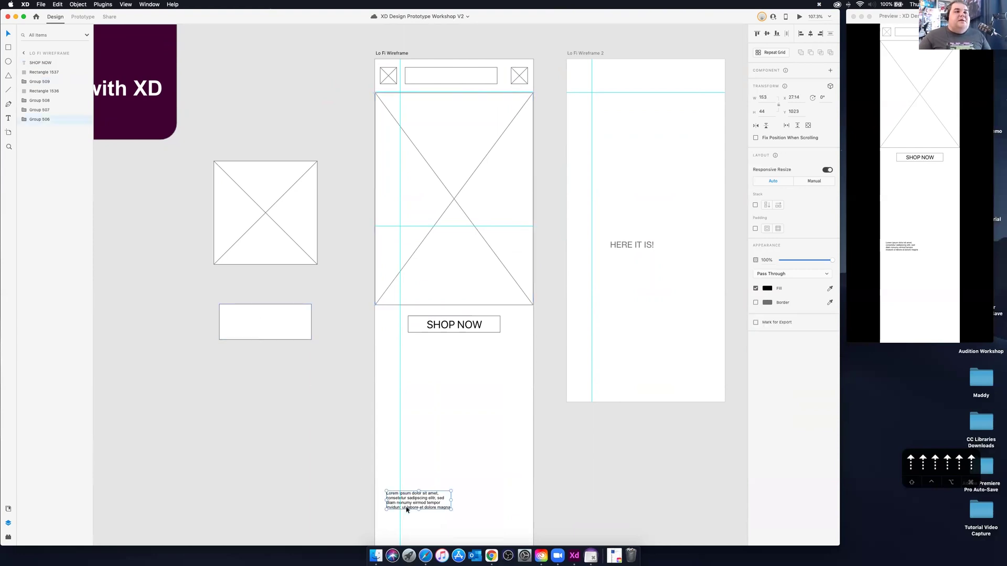
key(BackSpace)
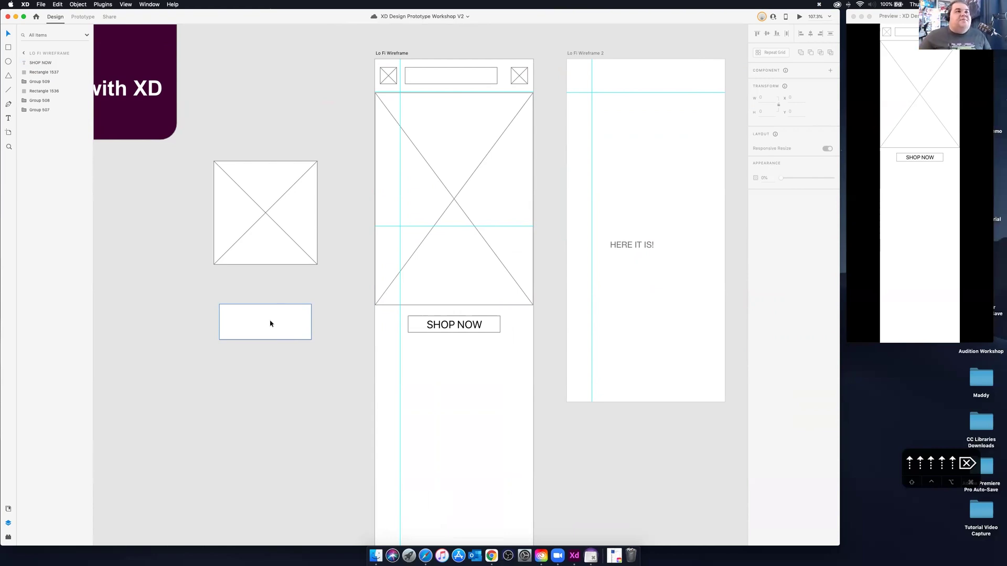
Shift the pasteboard rectangle slightly upward and draw a new rectangle about 228 × 139 px below the SHOP NOW button.
click(270, 324)
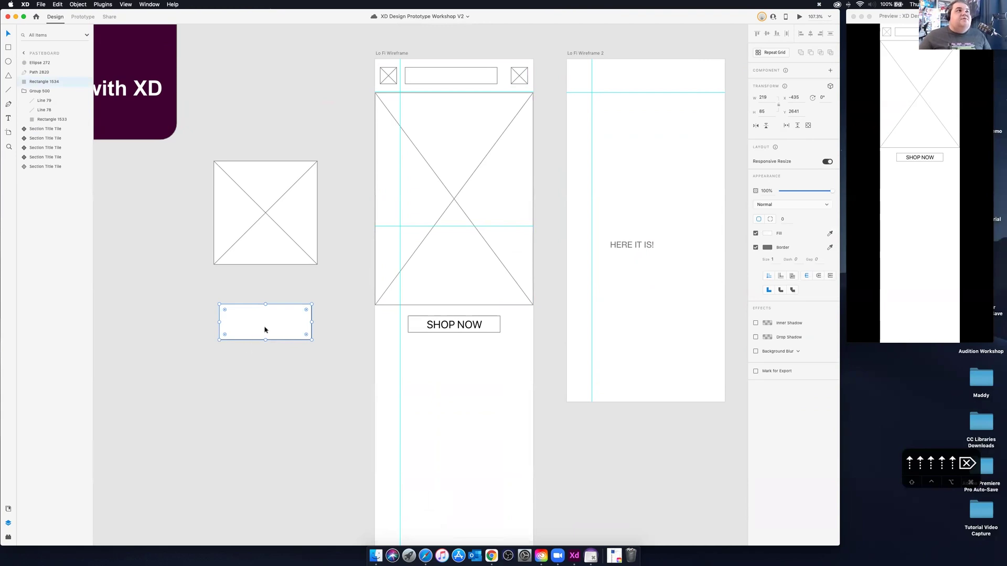
drag(269, 338, 248, 319)
click(7, 47)
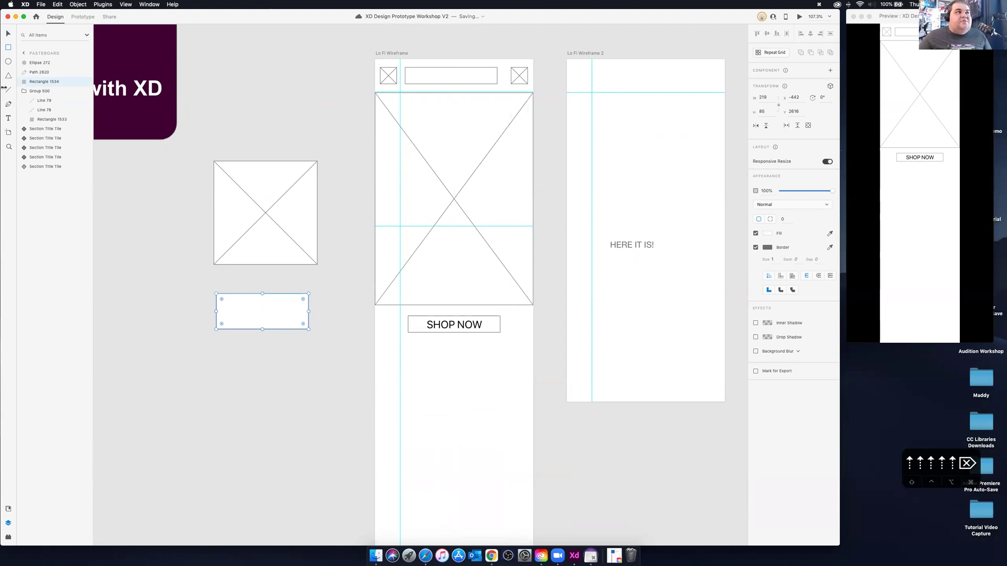
mouse_move(404, 353)
mouse_down()
mouse_move(510, 409)
mouse_move(458, 392)
mouse_up()
click(8, 34)
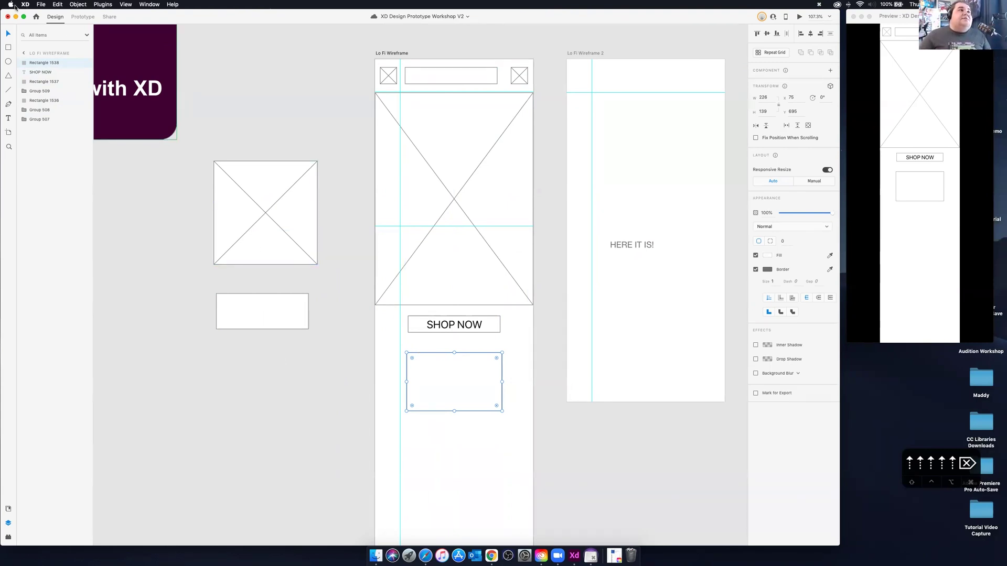
Open the plugin catalog and look through its featured plugins, collections and categories.
click(98, 5)
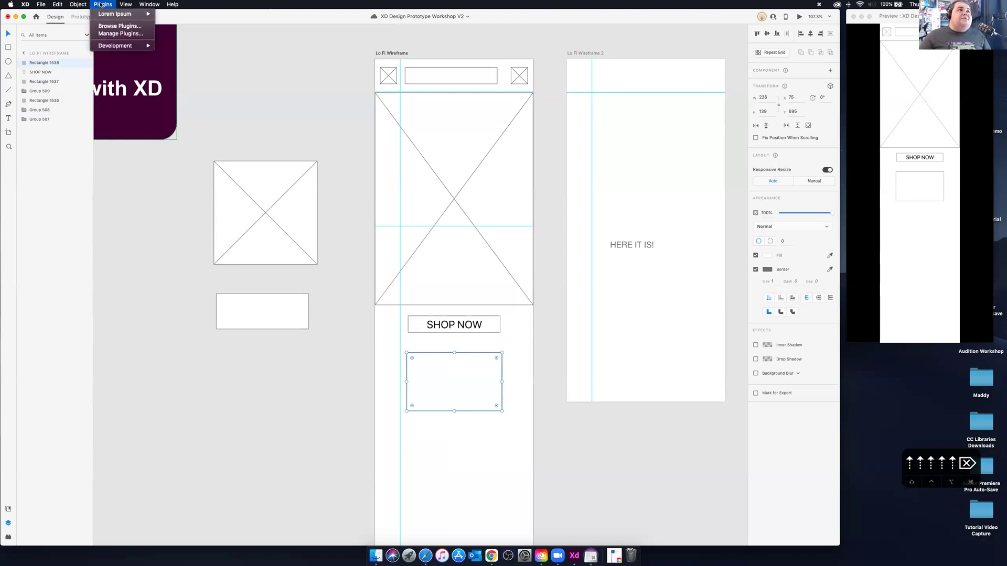
mouse_move(114, 17)
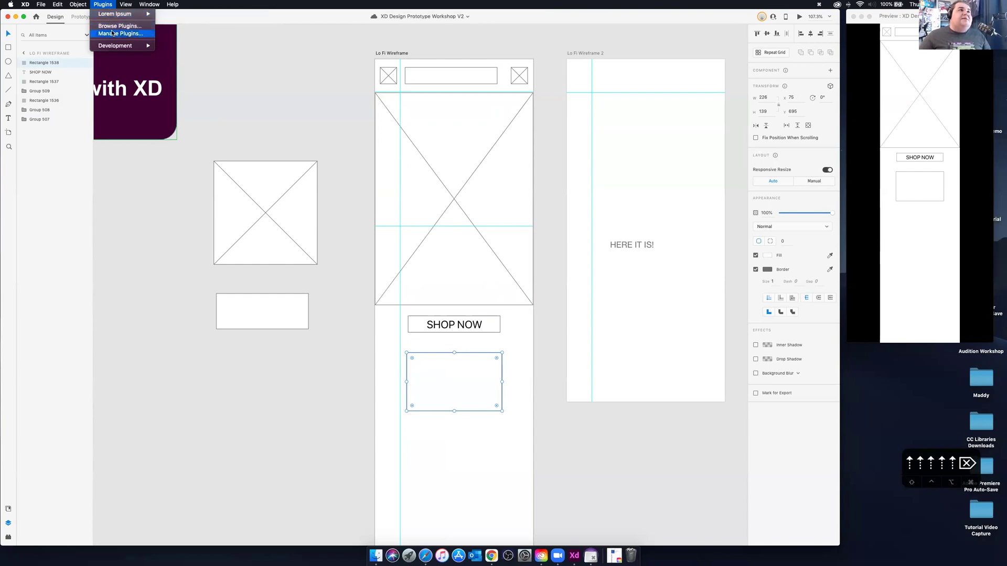
click(117, 27)
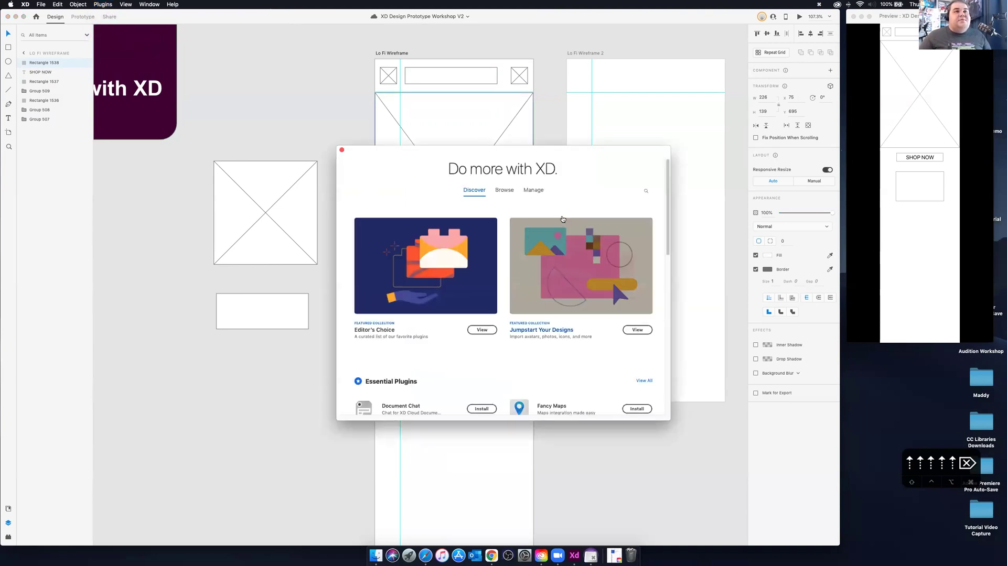
scroll(540, 317, down, 5)
scroll(543, 324, down, 12)
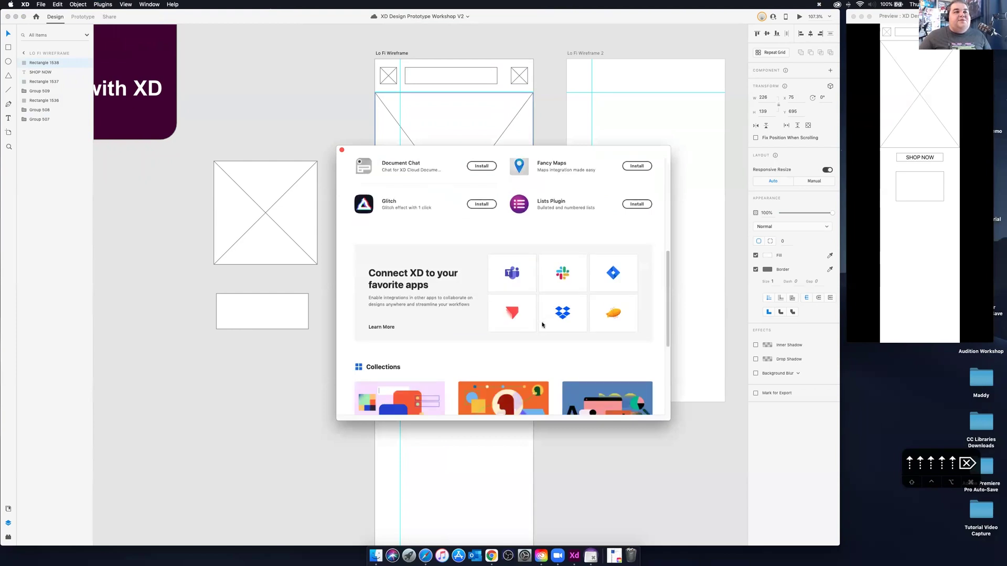
scroll(543, 324, down, 1)
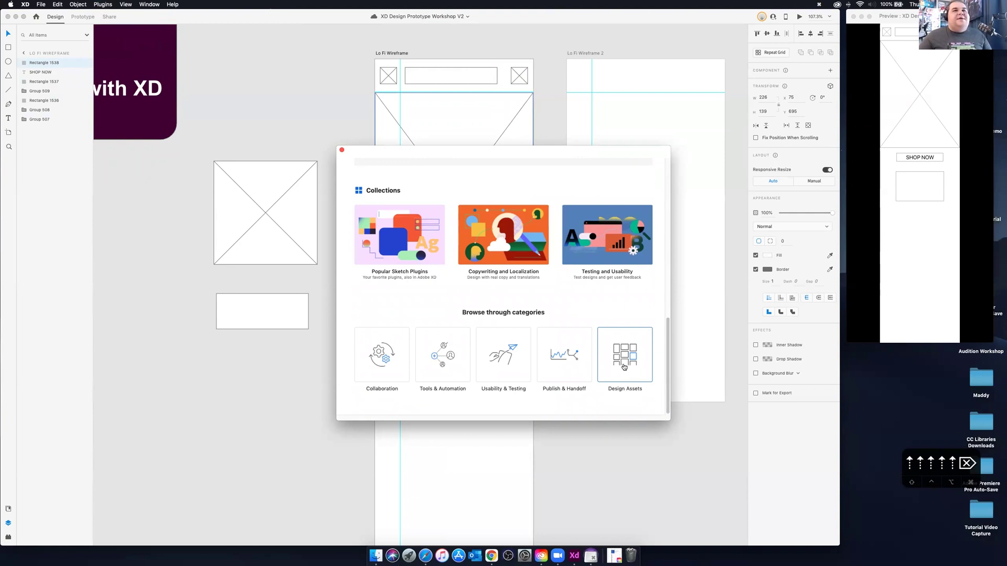
scroll(623, 367, up, 3)
scroll(580, 228, up, 10)
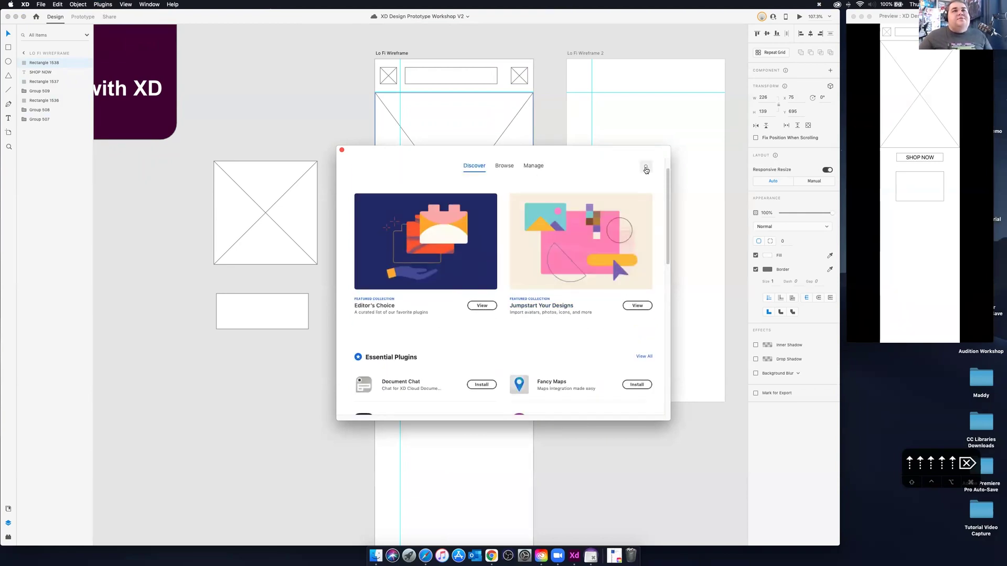
Search the plugin catalog for Lorem.
click(646, 167)
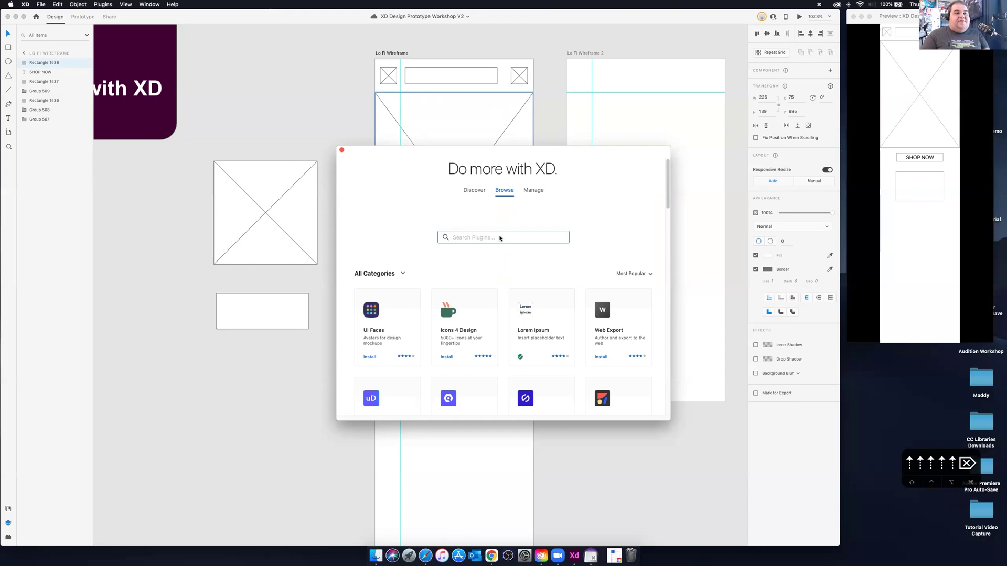
text(Lor)
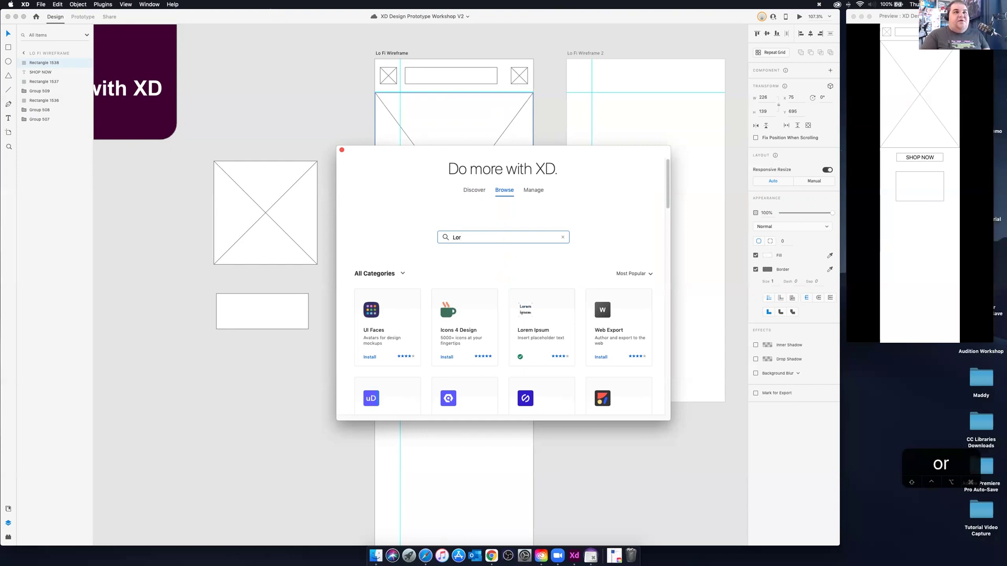
text(em)
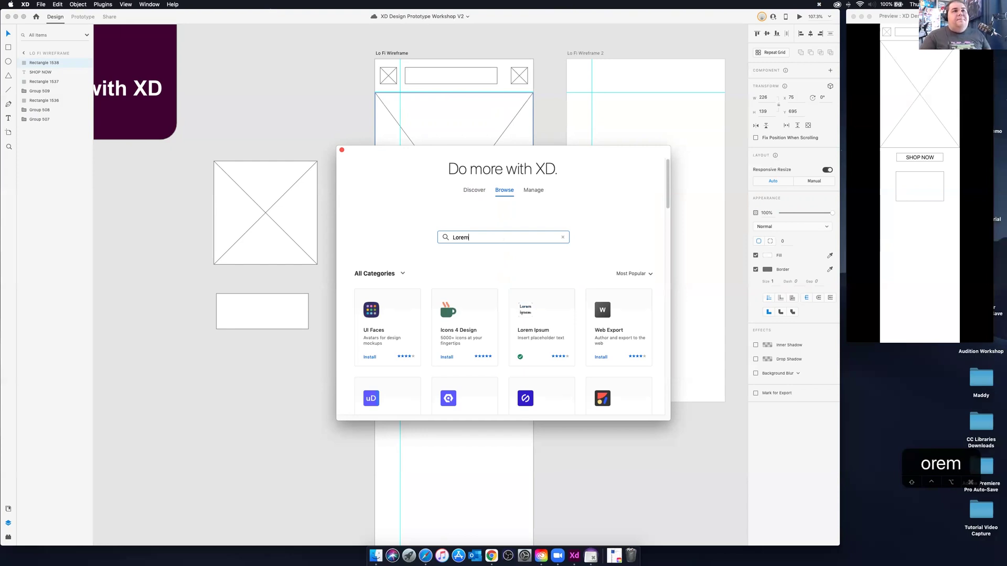
key(Return)
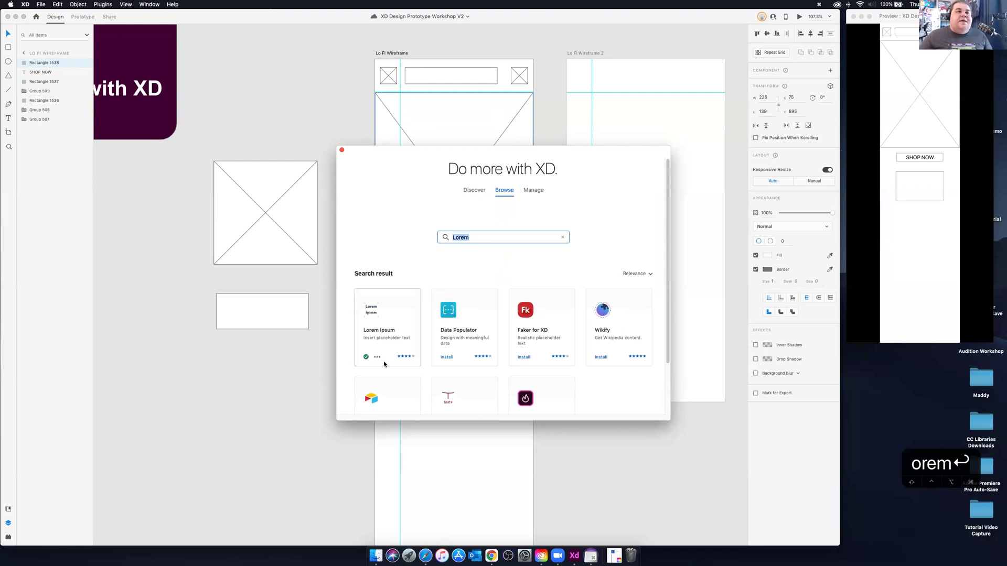
Uninstall the Lorem Ipsum plugin from the search results.
click(377, 357)
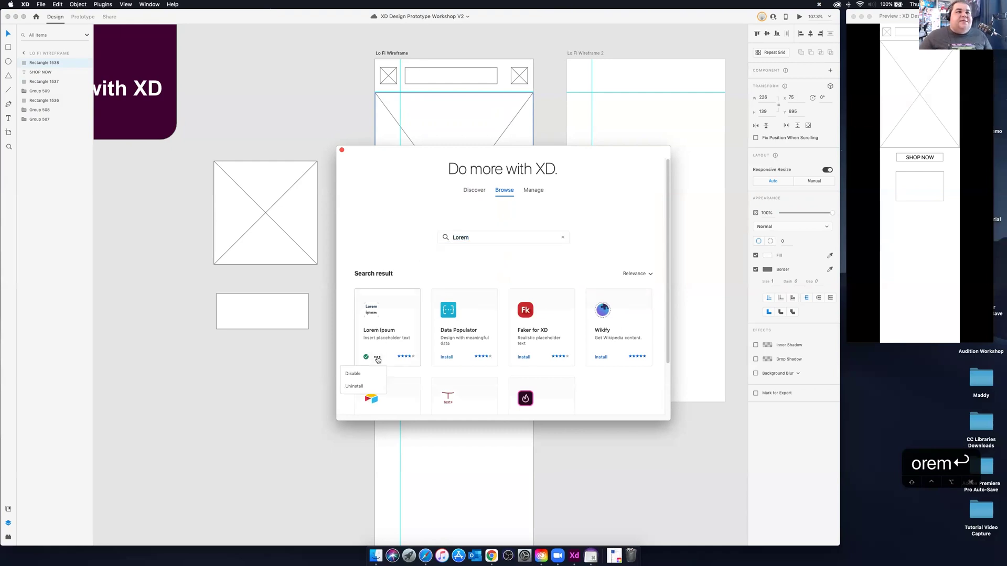
click(373, 384)
click(523, 327)
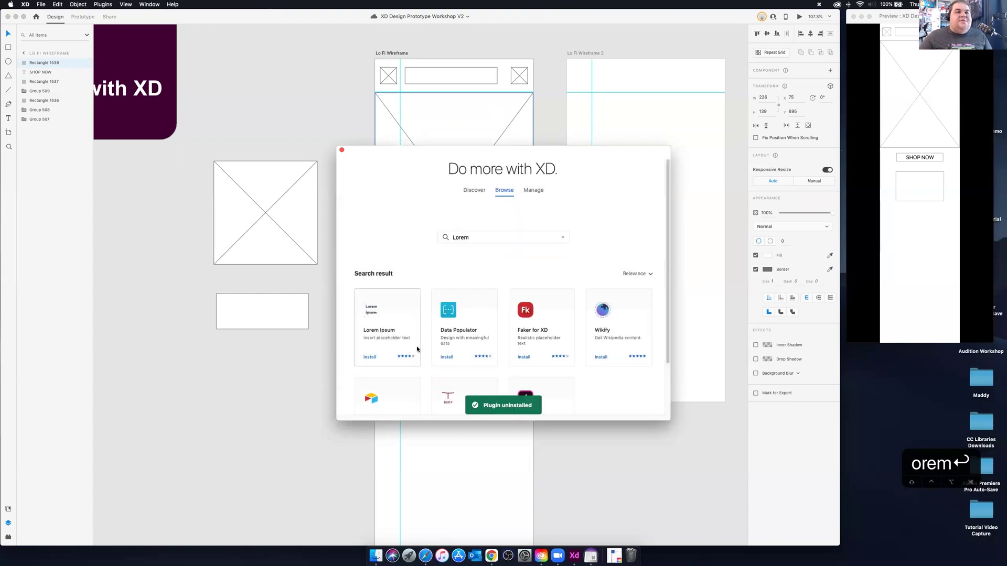
Install the Lorem Ipsum plugin from the search results and close the plugin catalog.
scroll(374, 352, down, 2)
scroll(374, 349, down, 1)
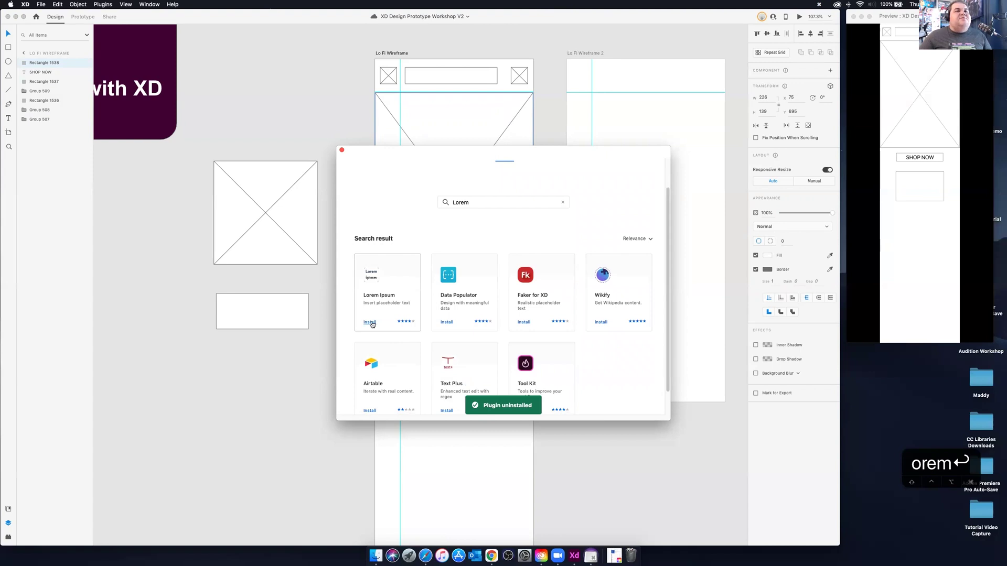
click(370, 322)
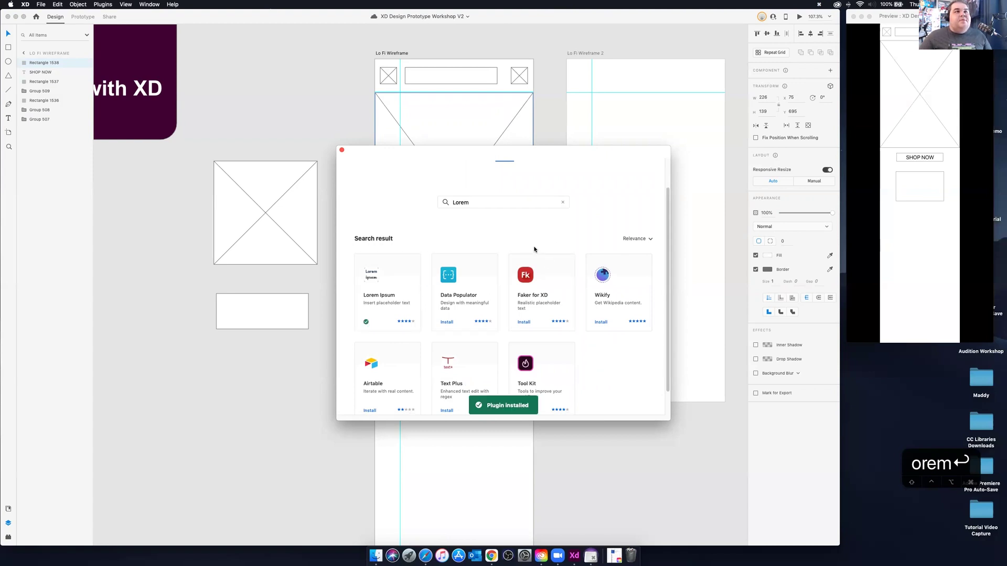
click(342, 150)
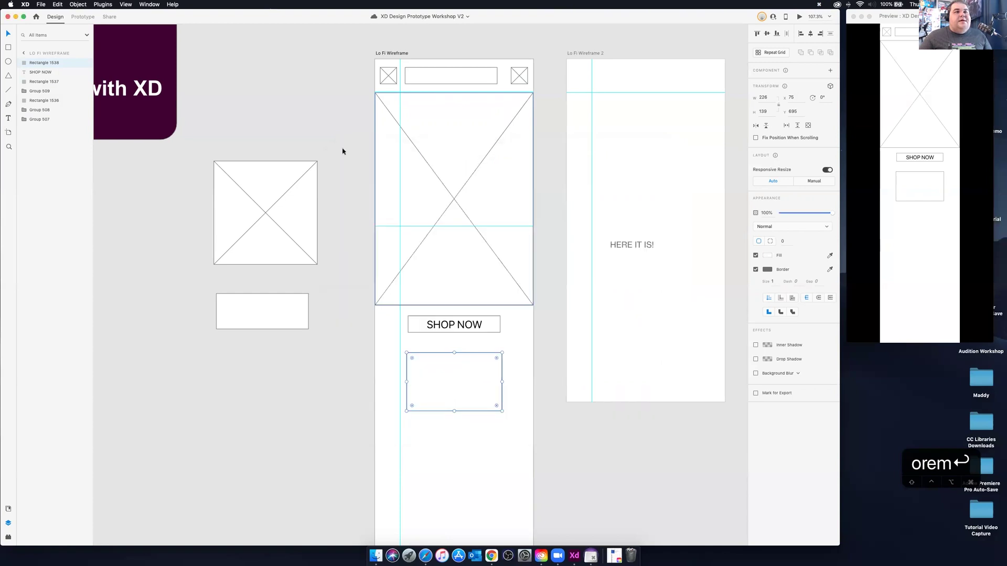
Fill the rectangle below SHOP NOW with Cicero (English) placeholder text using the Lorem Ipsum plugin, and move the text slightly closer to the button.
click(103, 5)
mouse_move(115, 14)
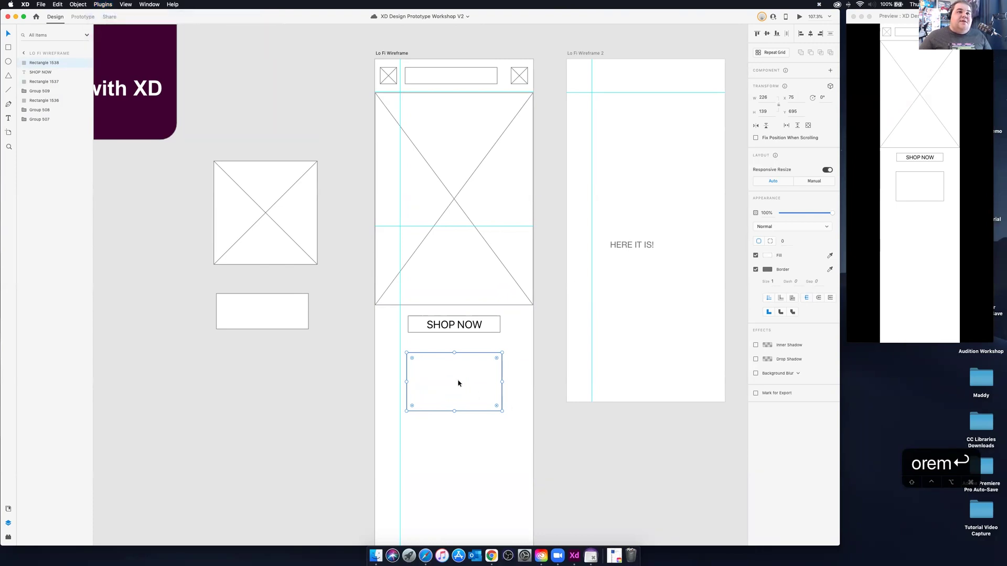
click(101, 5)
mouse_move(107, 16)
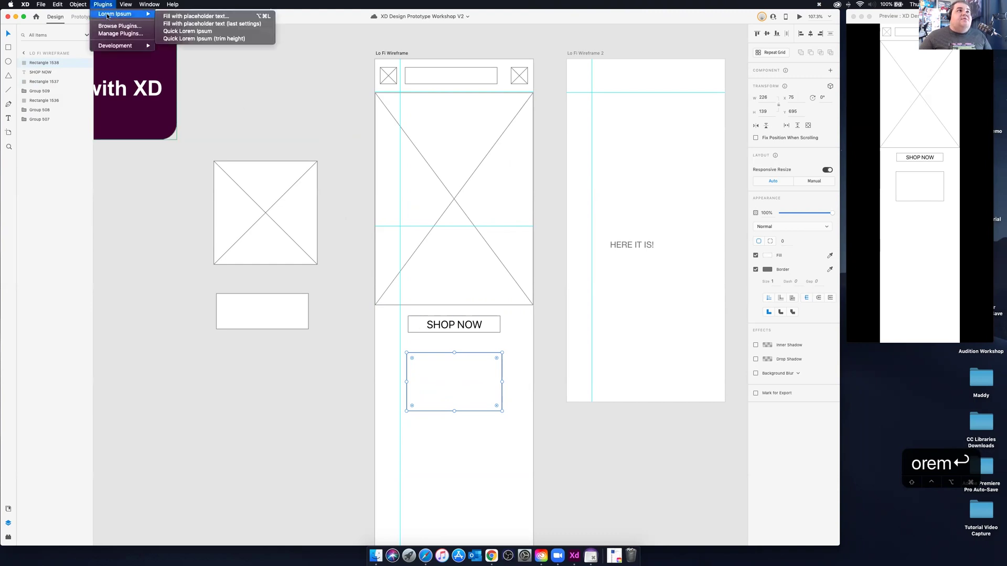
click(181, 20)
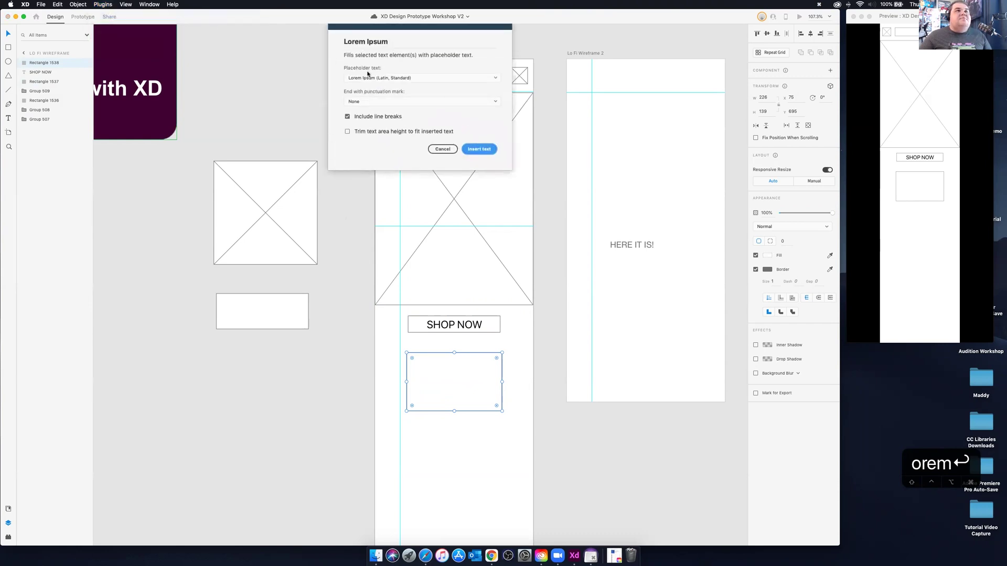
click(429, 81)
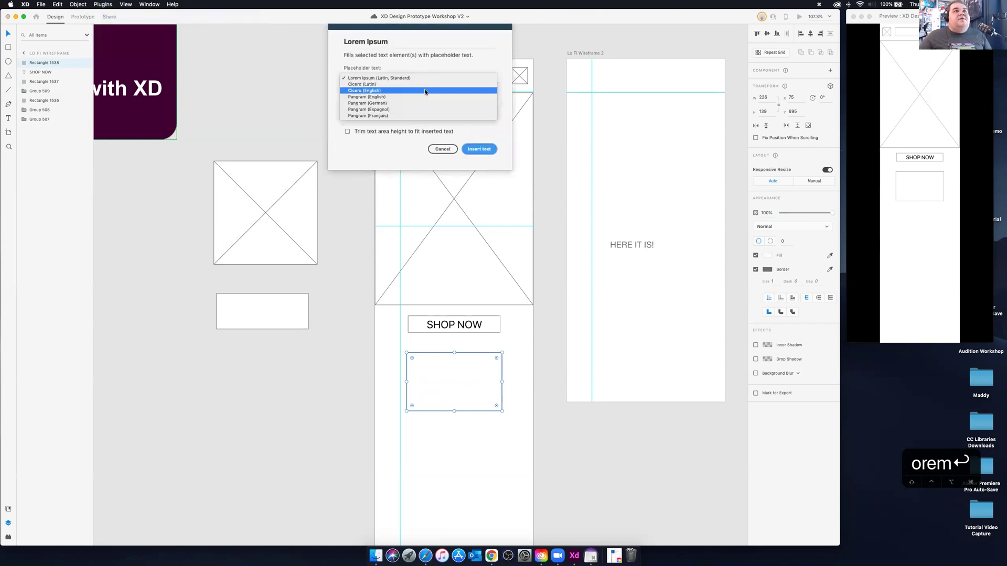
click(423, 92)
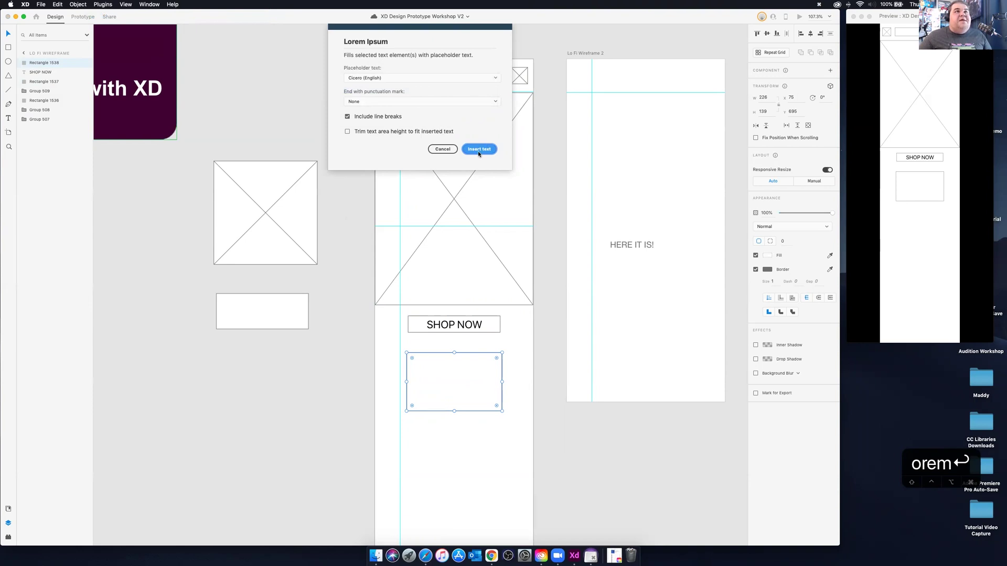
click(489, 101)
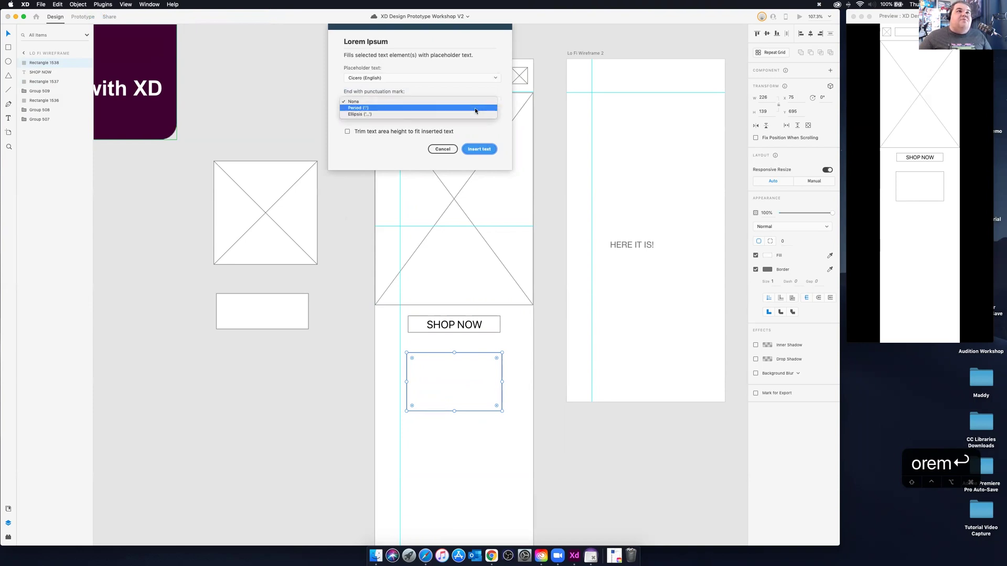
click(492, 137)
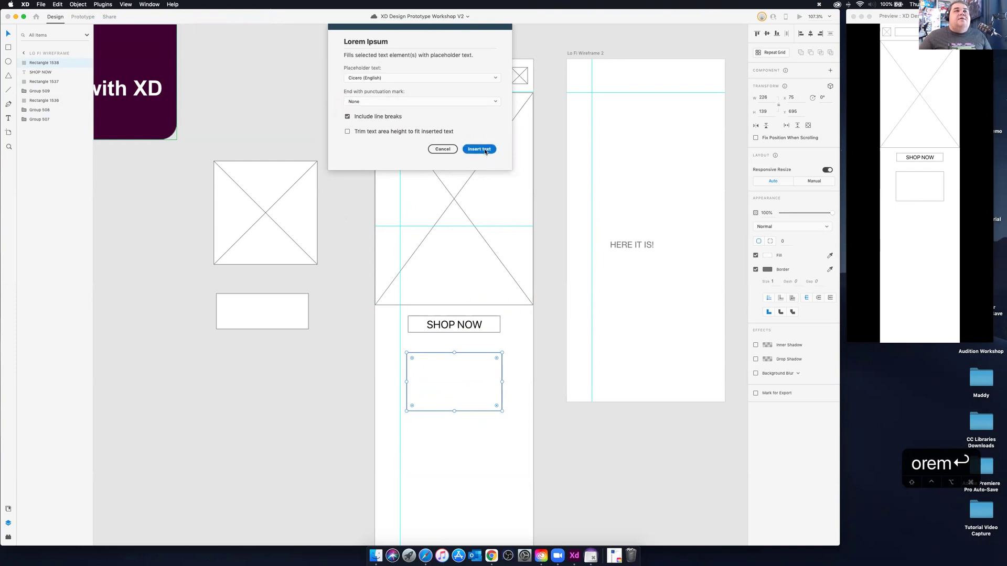
click(485, 150)
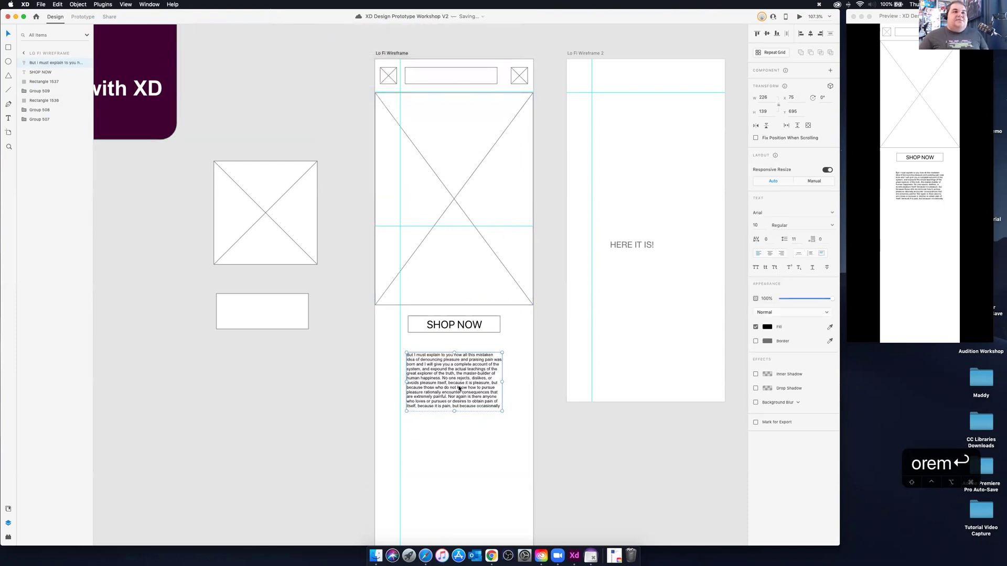
drag(458, 379, 459, 372)
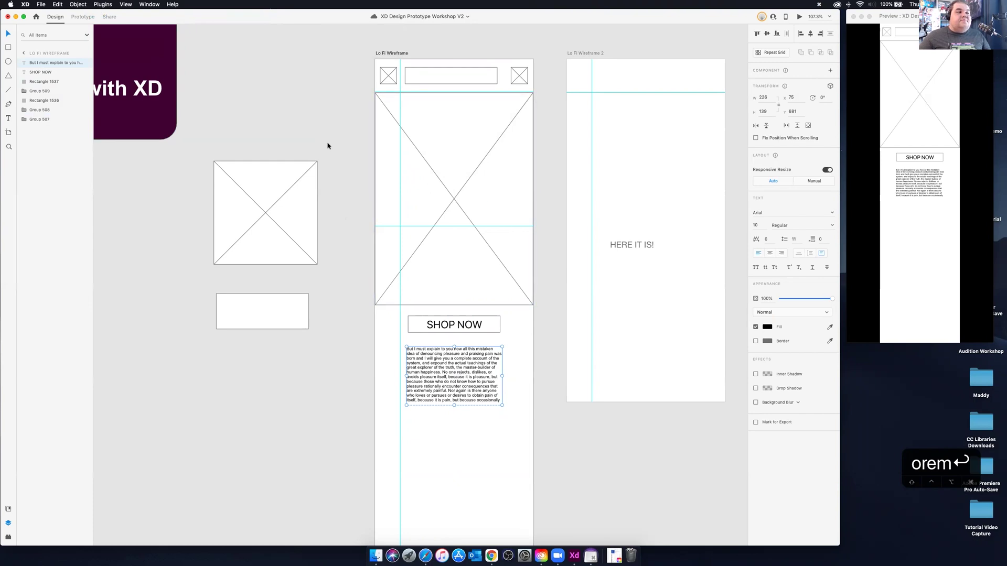
Move the HERE IT IS! text on the Lo Fi Wireframe 2 artboard slightly higher and center it horizontally.
scroll(372, 183, right, 5)
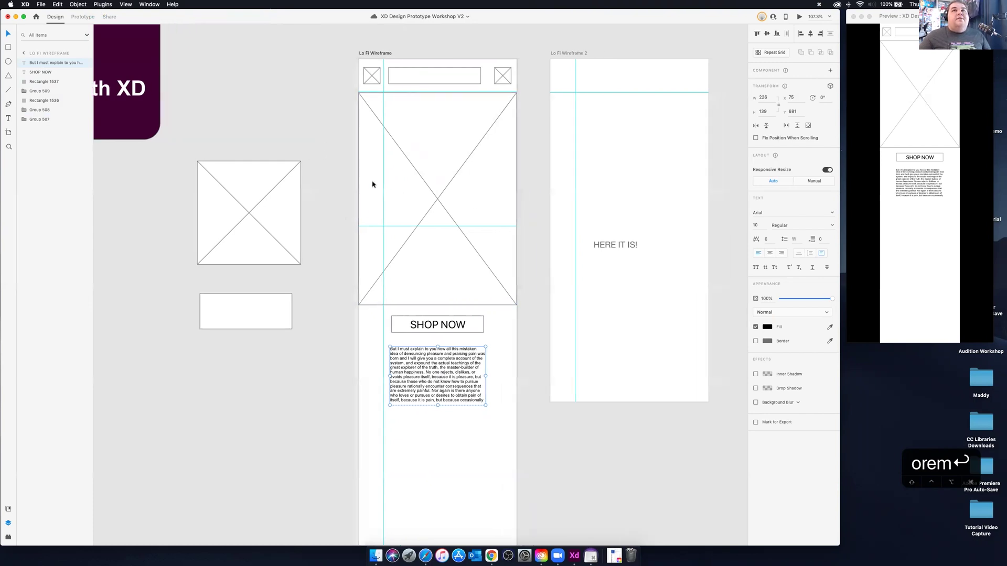
scroll(374, 185, up, 5)
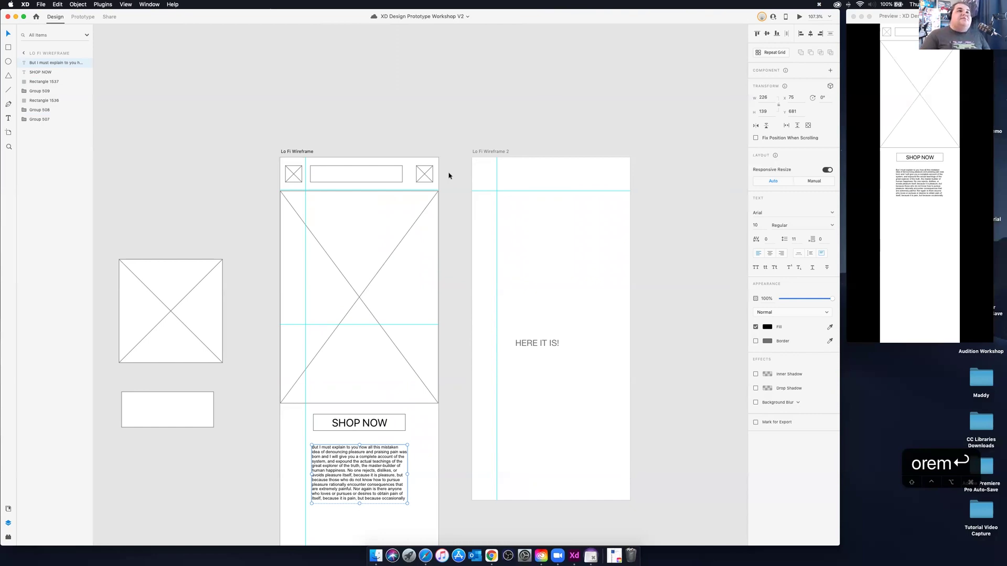
click(307, 153)
click(498, 152)
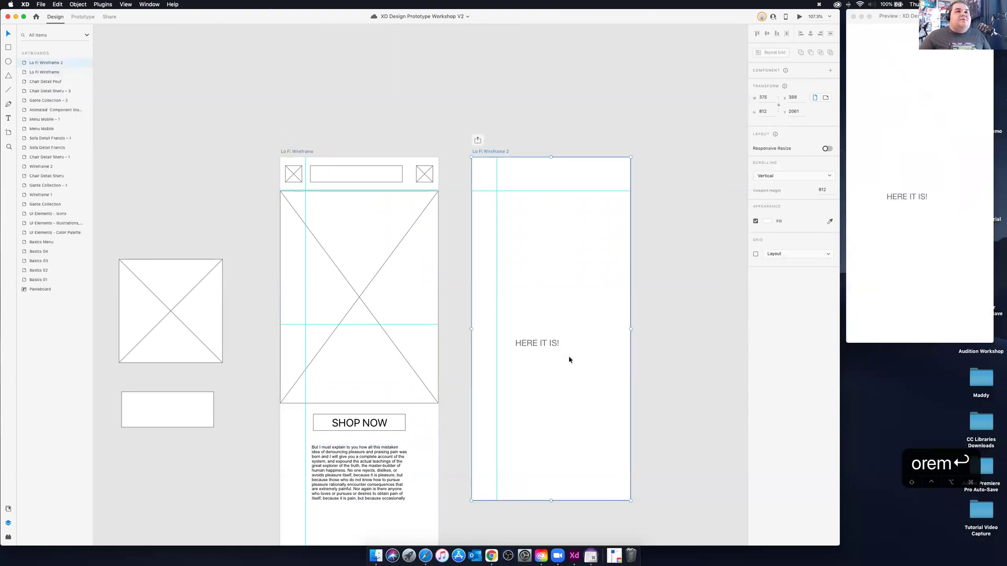
click(549, 348)
drag(549, 347, 564, 321)
click(300, 151)
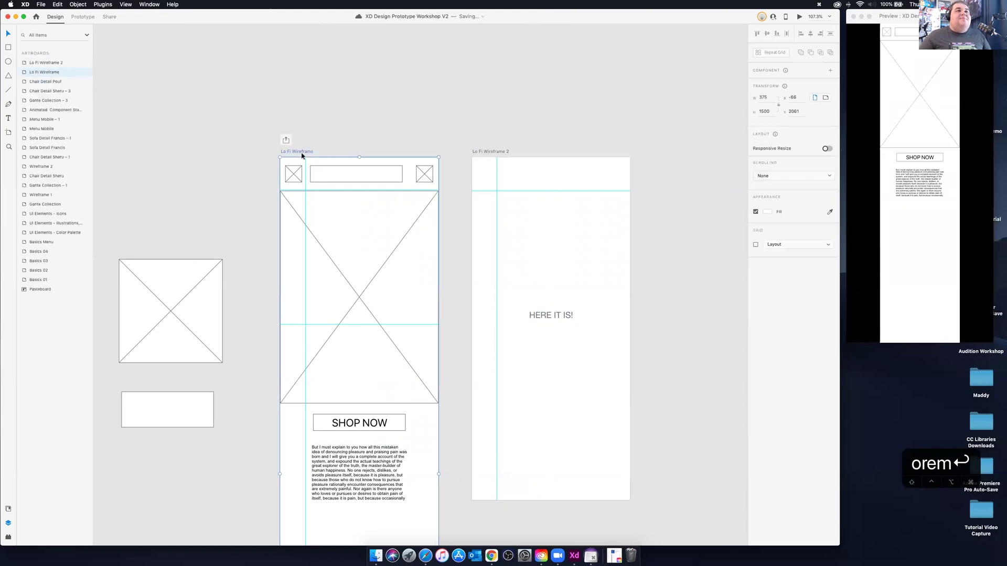
drag(458, 183, 278, 167)
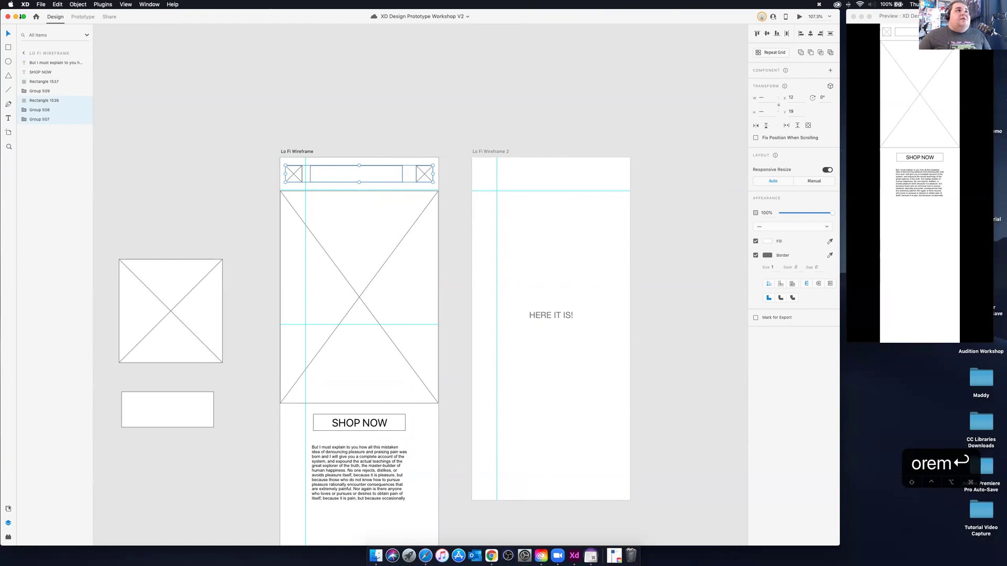
click(320, 147)
click(287, 171)
drag(268, 154, 445, 181)
click(401, 144)
Copy the two crossed boxes and the rectangle in the Lo Fi Wireframe header and paste them onto the Lo Fi Wireframe 2 artboard.
click(288, 172)
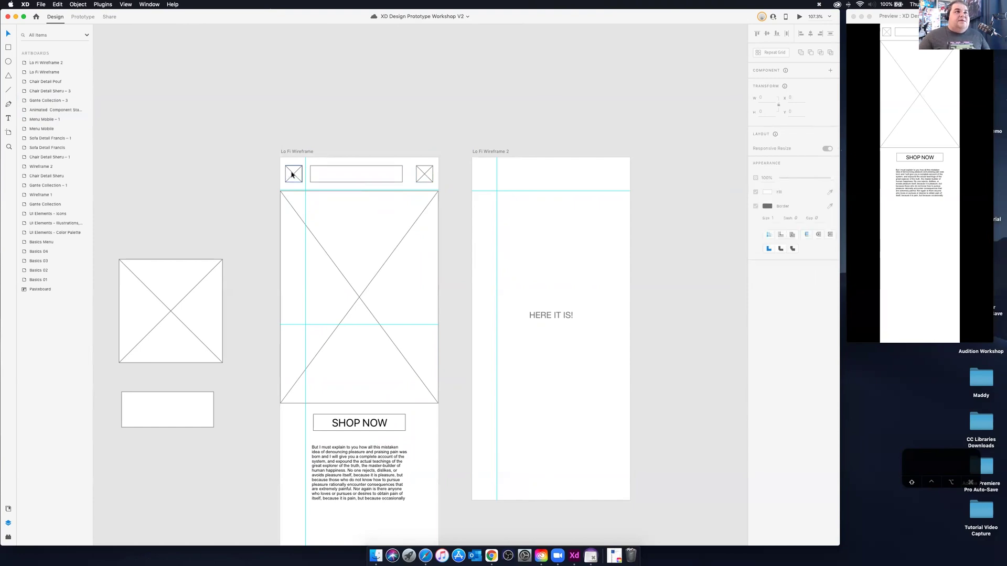
shift+click(331, 179)
shift+click(424, 175)
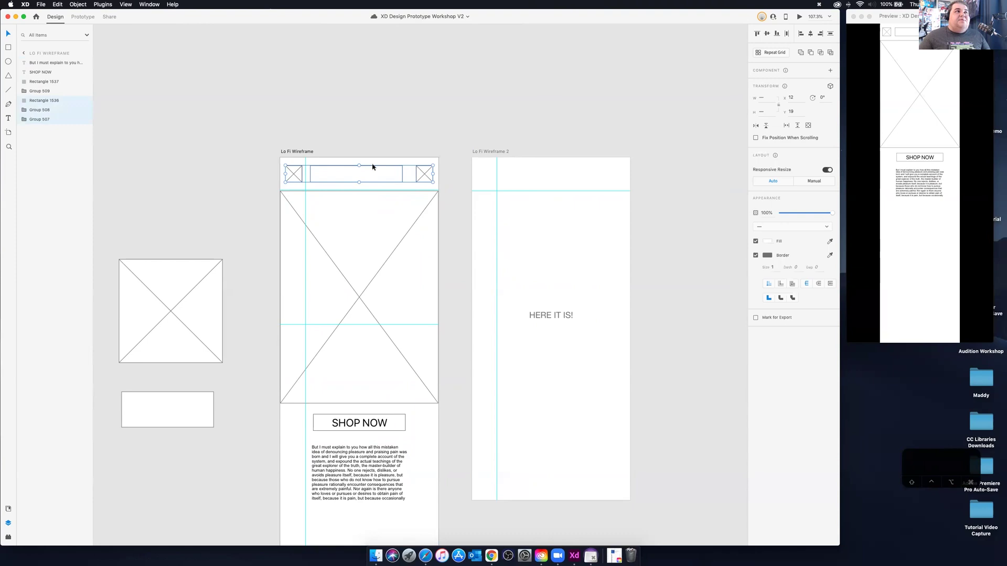
click(58, 4)
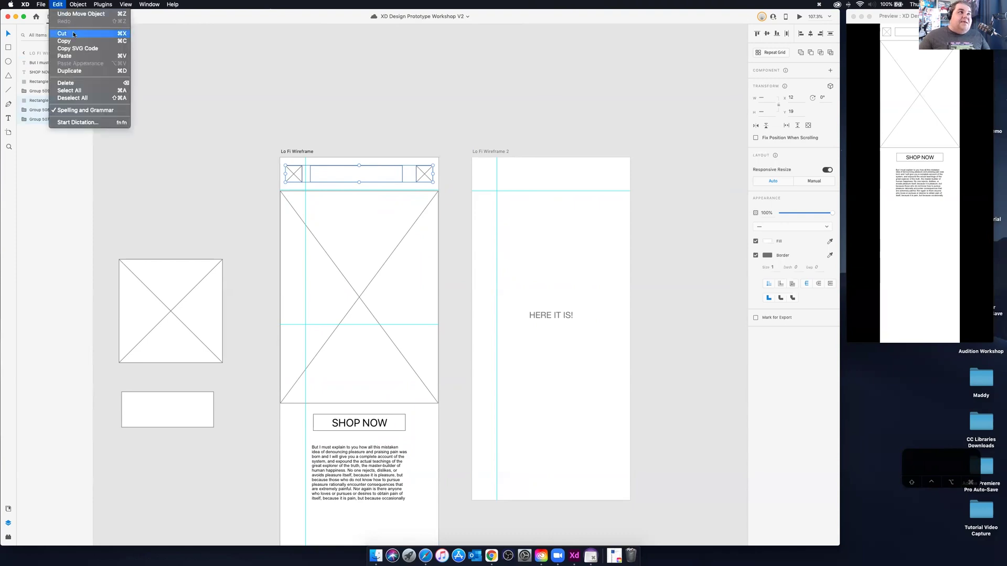
click(257, 62)
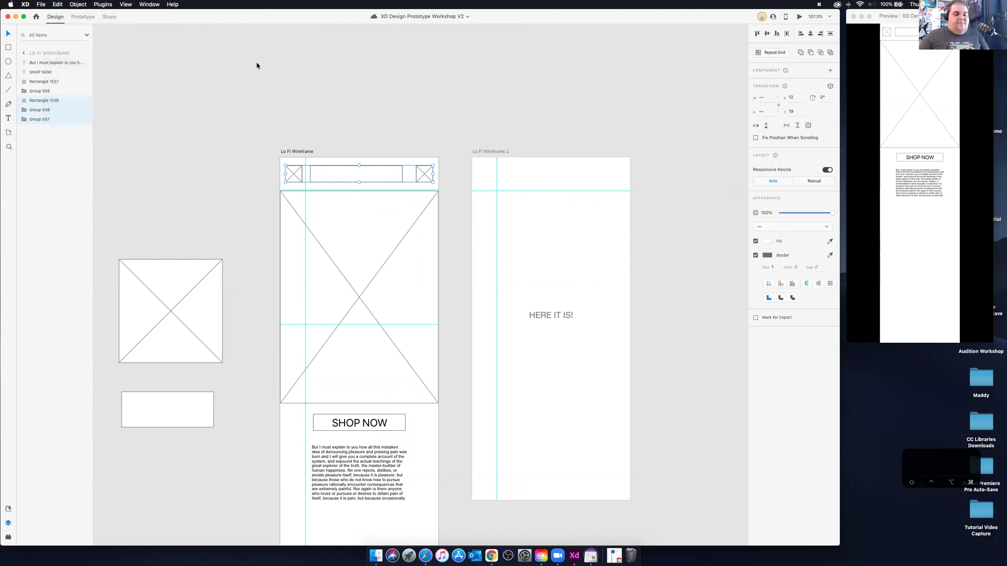
click(486, 152)
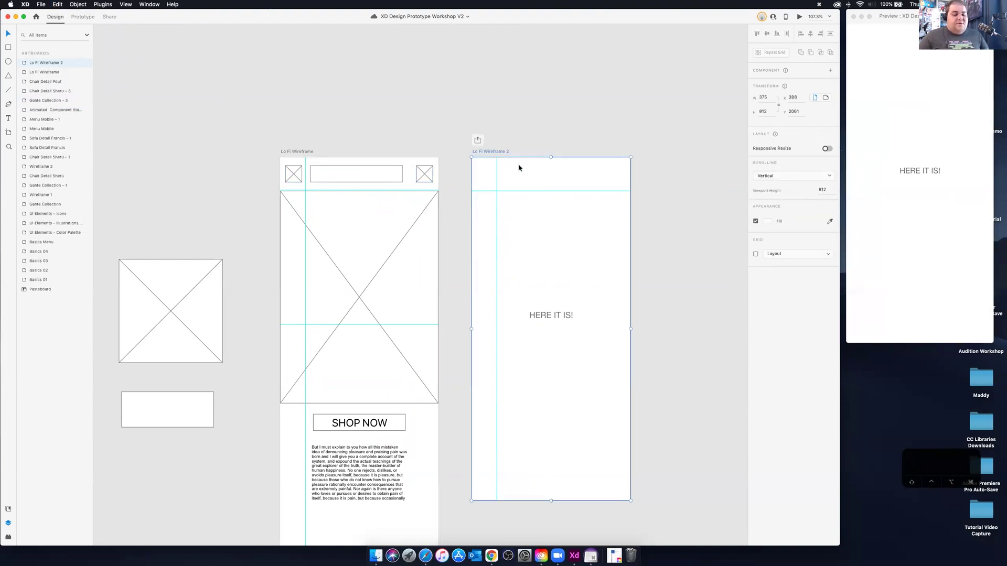
key(super+v)
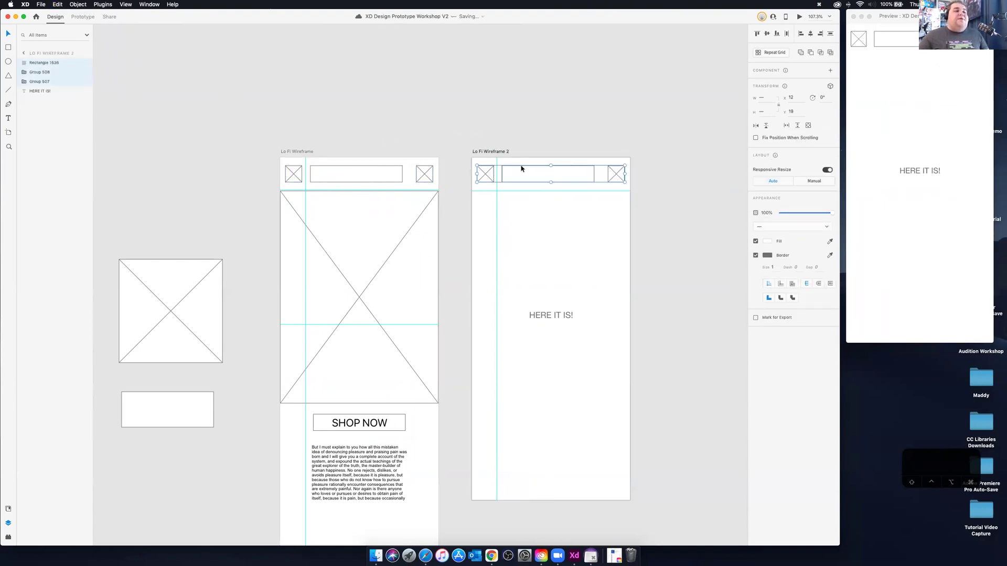
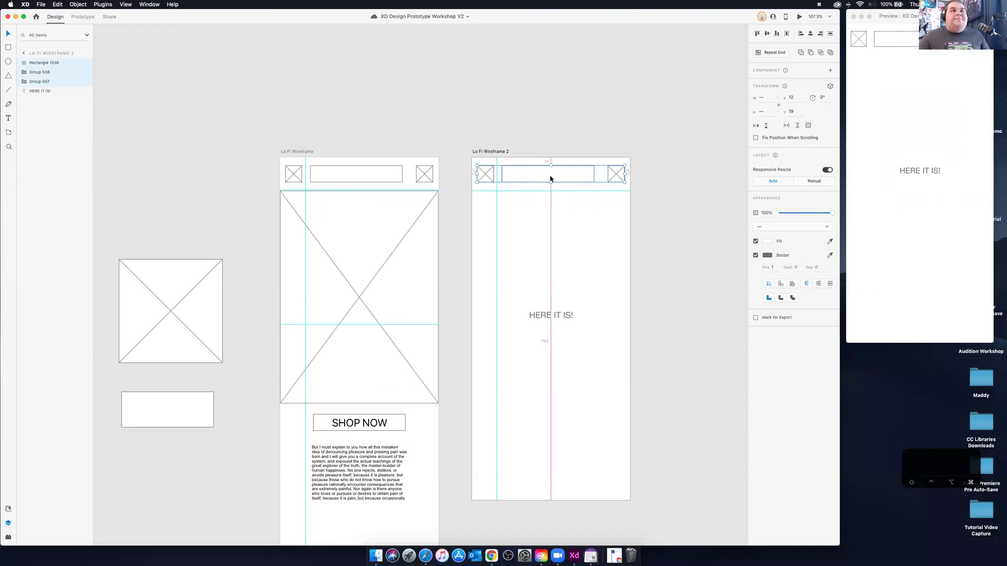
Copy the Lo Fi Wireframe 2 artboard, paste it beside the original, and delete the pasted copy.
scroll(550, 179, down, 2)
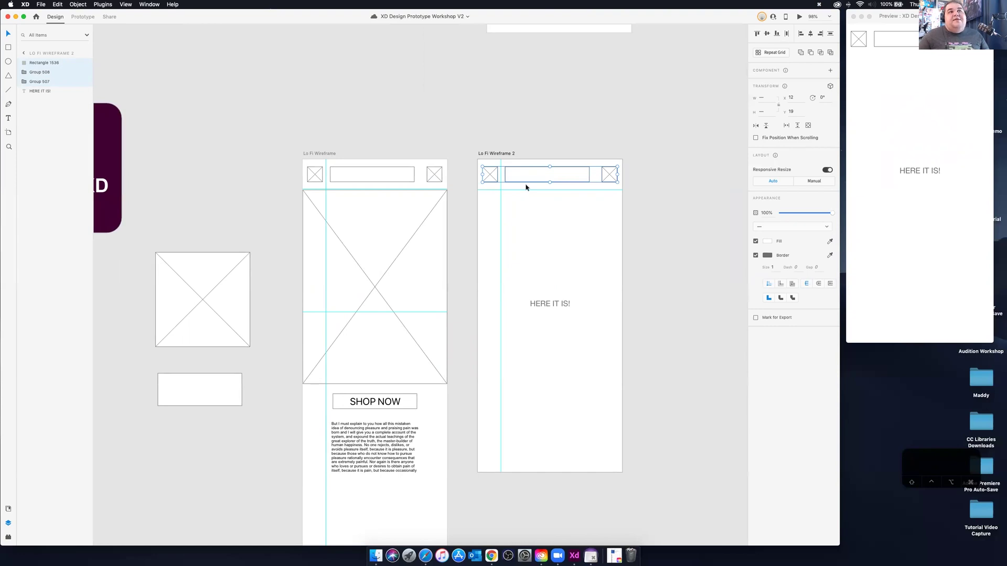
click(524, 130)
scroll(646, 196, left, 2)
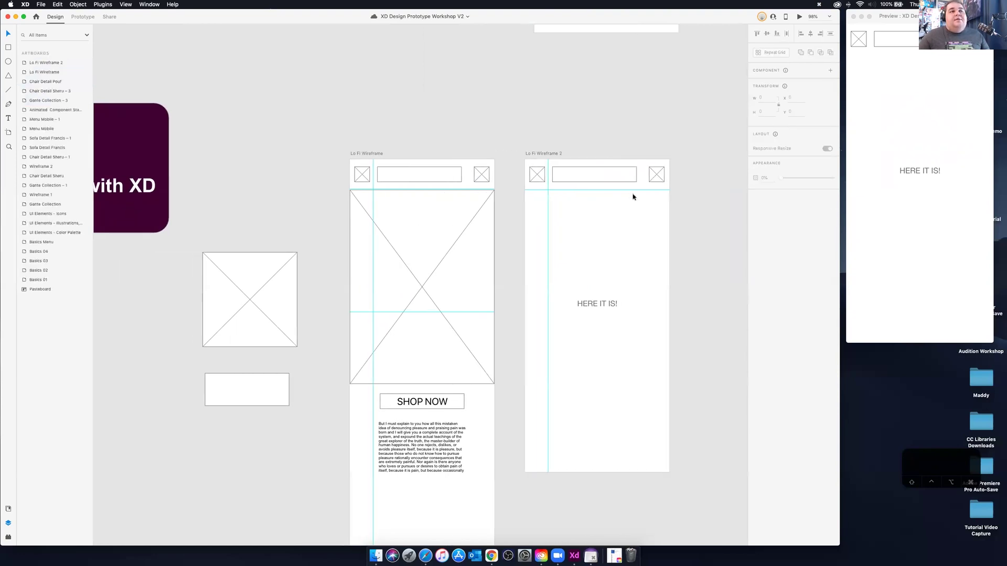
scroll(631, 198, right, 10)
scroll(638, 198, down, 3)
scroll(527, 199, down, 3)
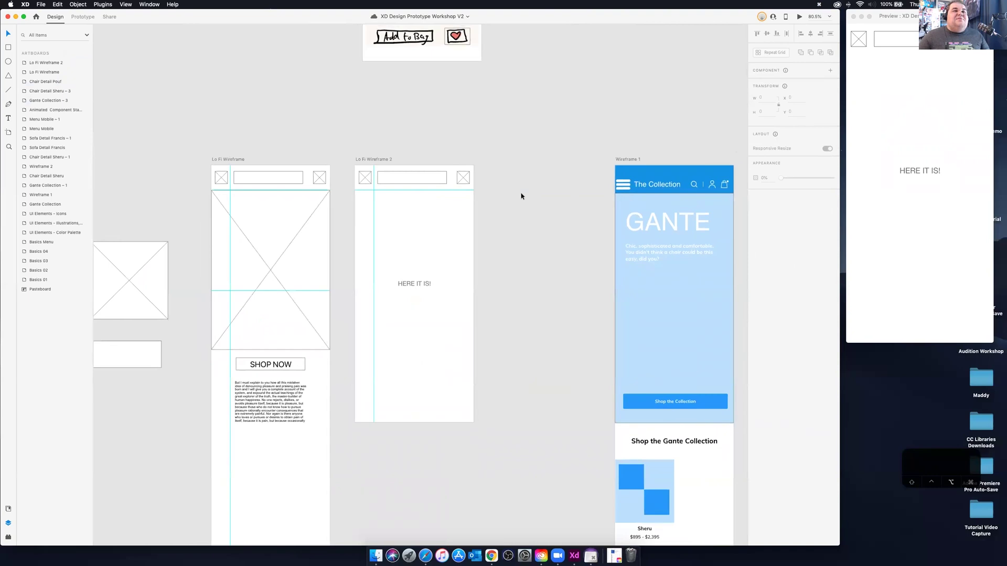
click(391, 166)
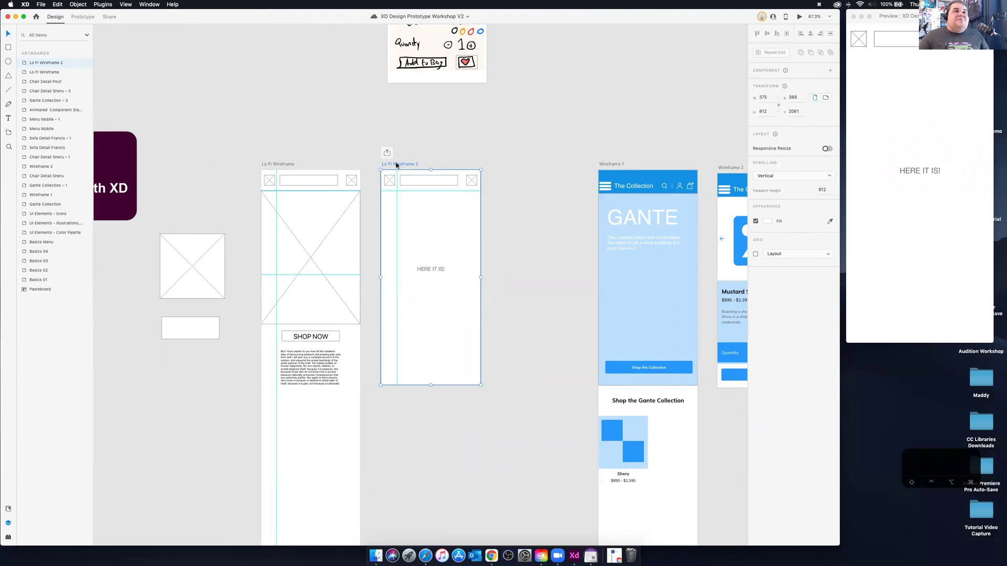
right_click(397, 166)
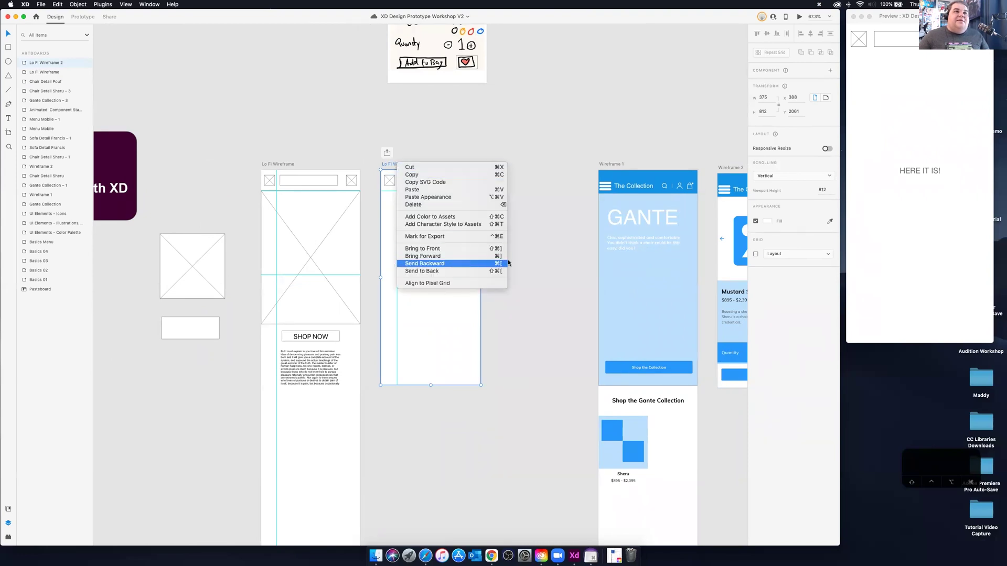
click(438, 174)
right_click(443, 439)
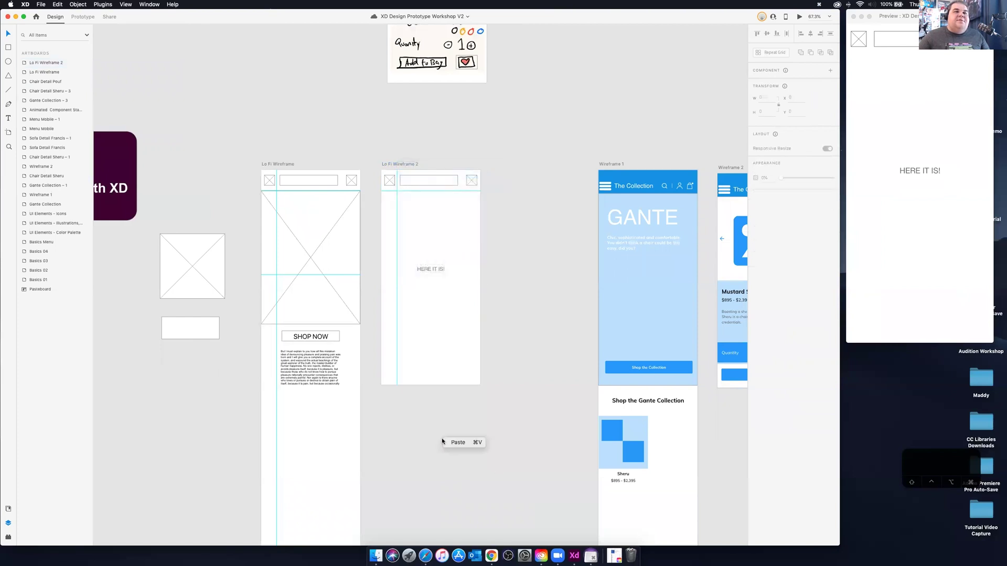
click(458, 443)
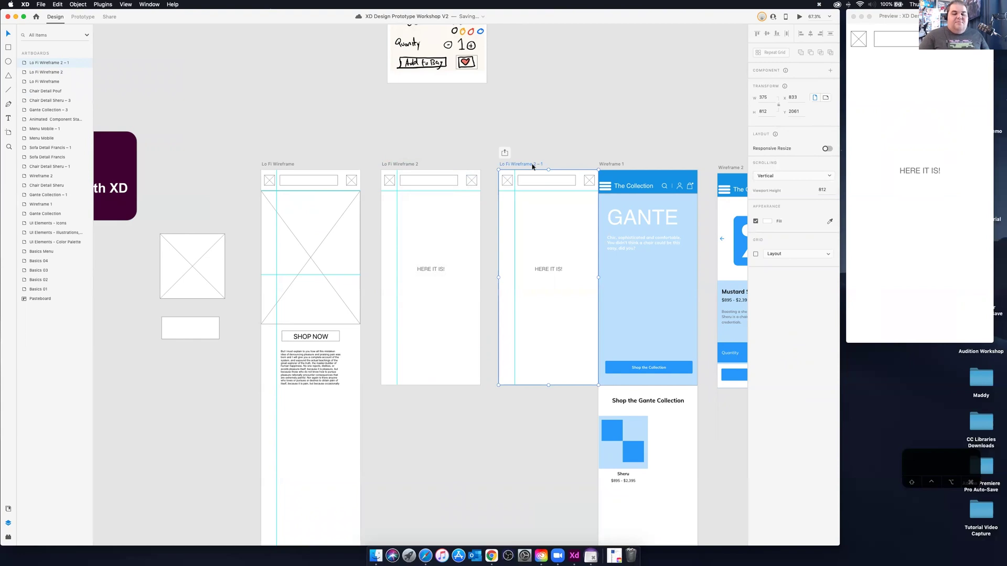
key(Delete)
Place a duplicate of the Lo Fi Wireframe 2 artboard directly beneath the original, and delete the duplicate.
click(405, 164)
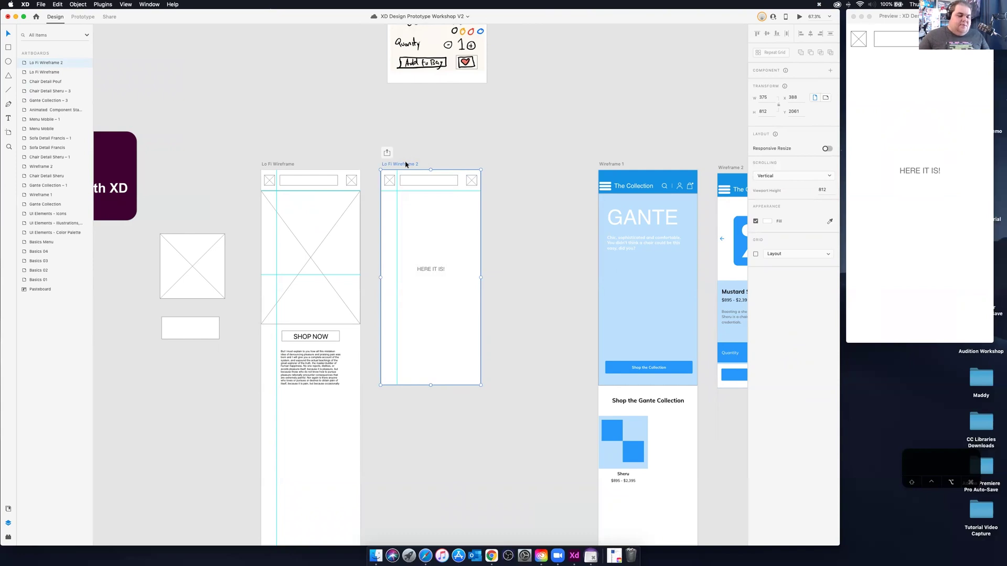
drag(405, 165, 407, 407)
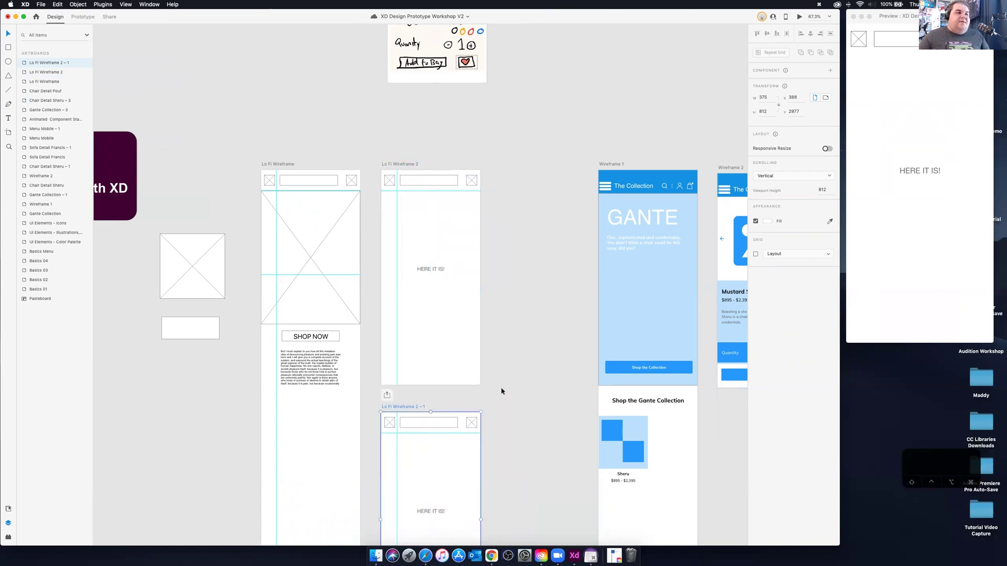
scroll(500, 391, down, 7)
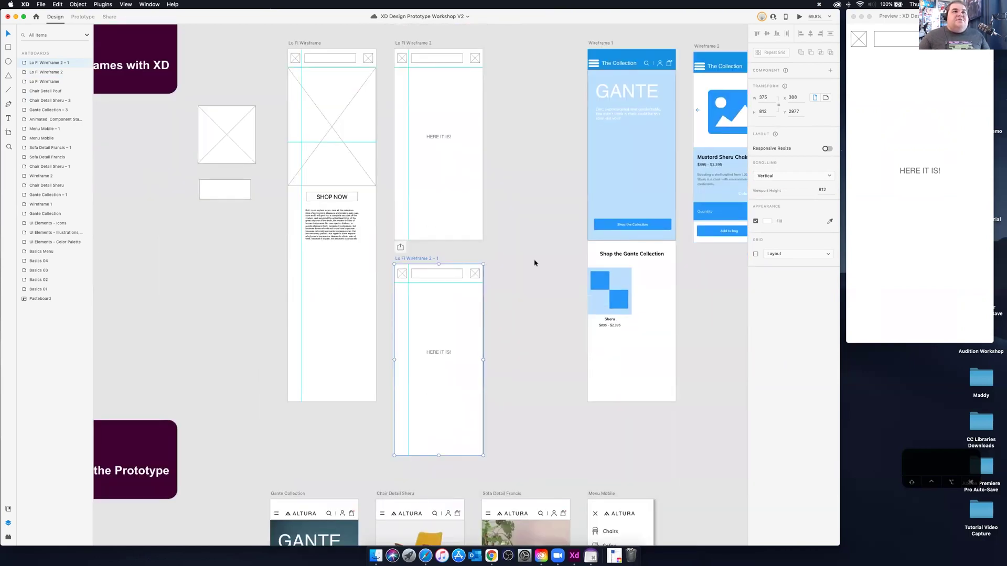
scroll(535, 263, up, 2)
scroll(528, 273, down, 3)
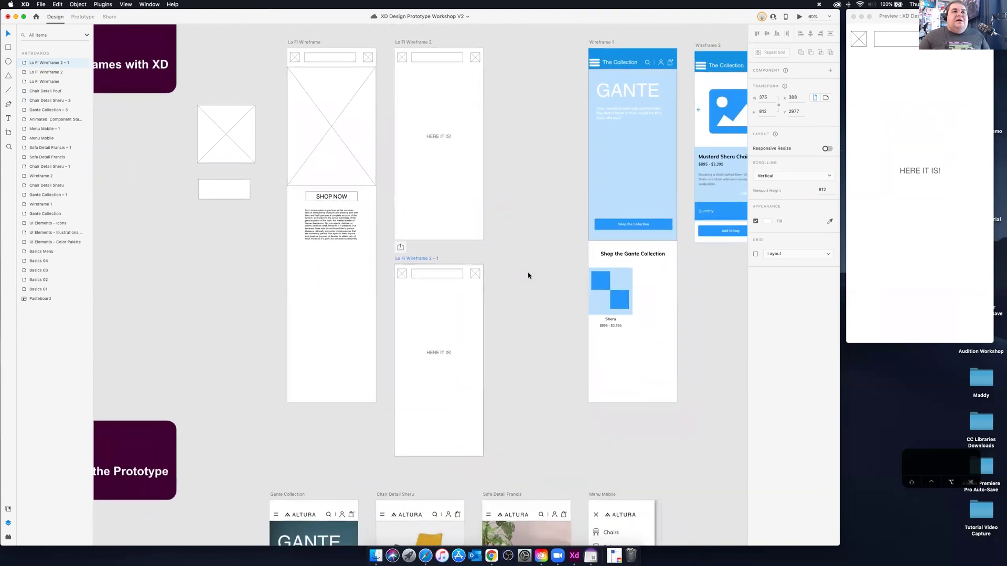
scroll(528, 276, up, 2)
click(392, 259)
mouse_move(391, 259)
mouse_down()
mouse_move(417, 258)
mouse_move(392, 253)
mouse_up()
scroll(510, 273, down, 5)
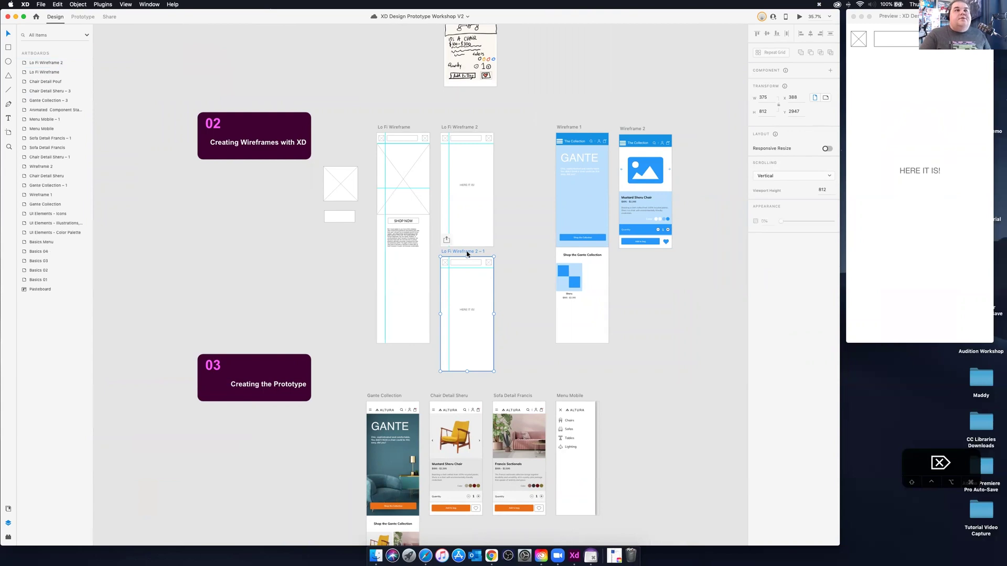
key(Delete)
Move the three UI Elements artboards (Color Palette, Icons, Illustrations) together so they sit close beside the Wireframe 2 artboard.
scroll(634, 217, right, 5)
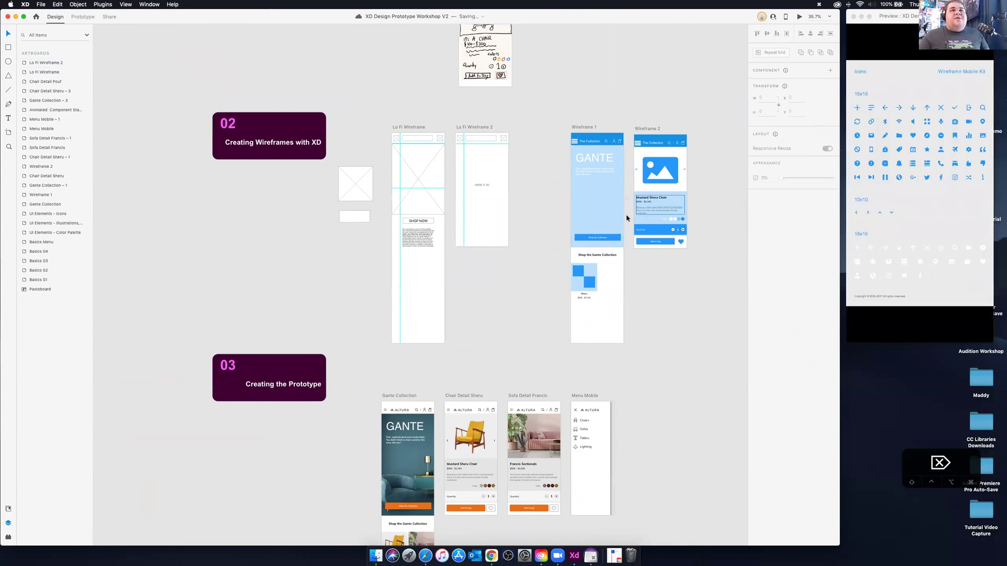
scroll(626, 218, right, 3)
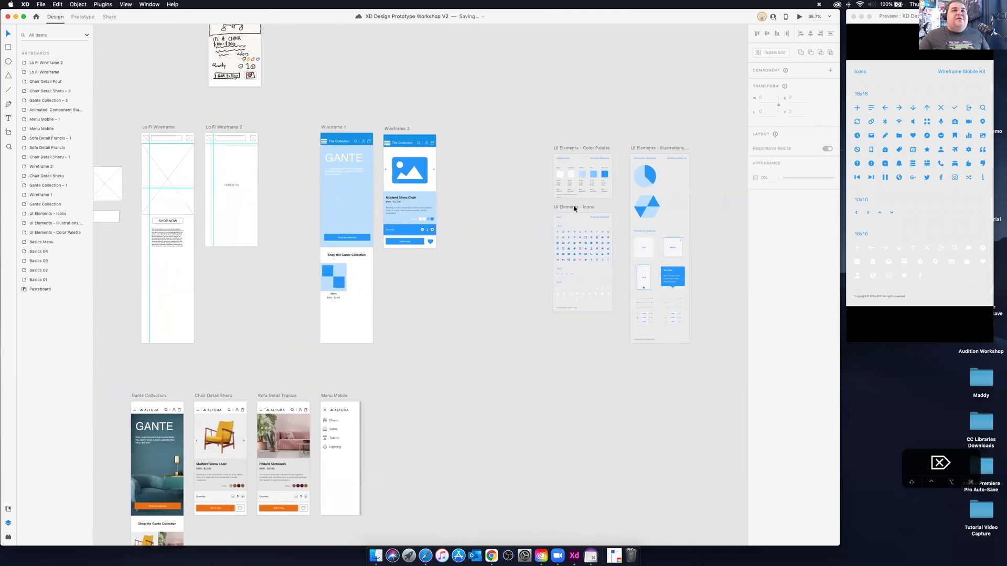
drag(506, 109, 676, 375)
drag(696, 384, 696, 382)
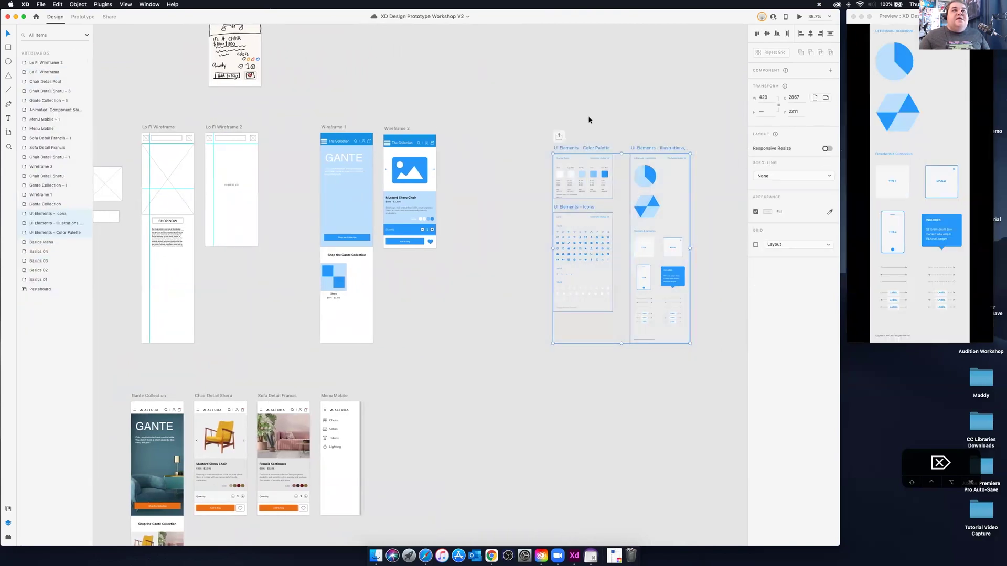
drag(580, 147, 497, 134)
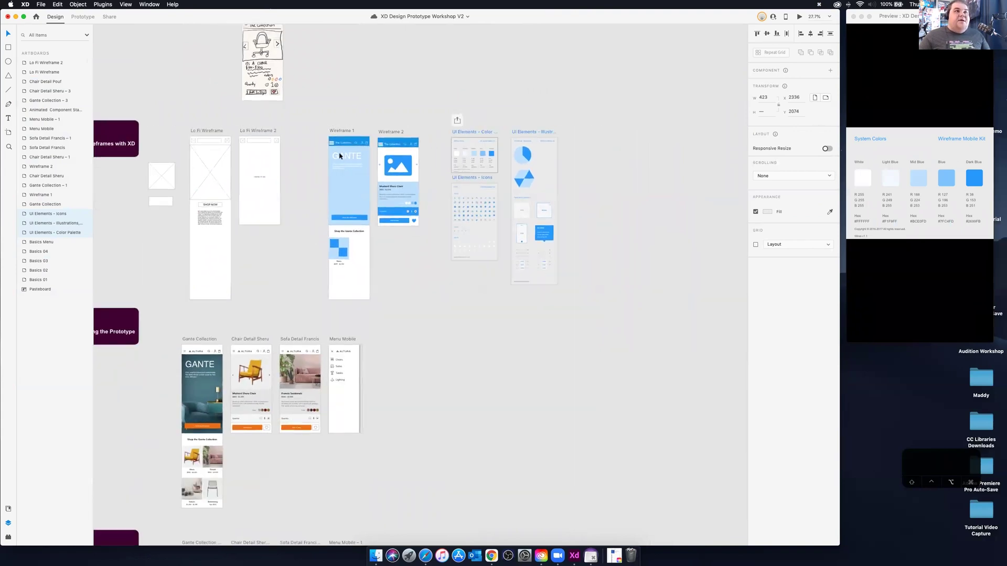
Examine the Wireframe 1 and Wireframe 2 artboards alongside the UI Elements artboards they are built from.
scroll(357, 152, up, 5)
scroll(352, 122, up, 2)
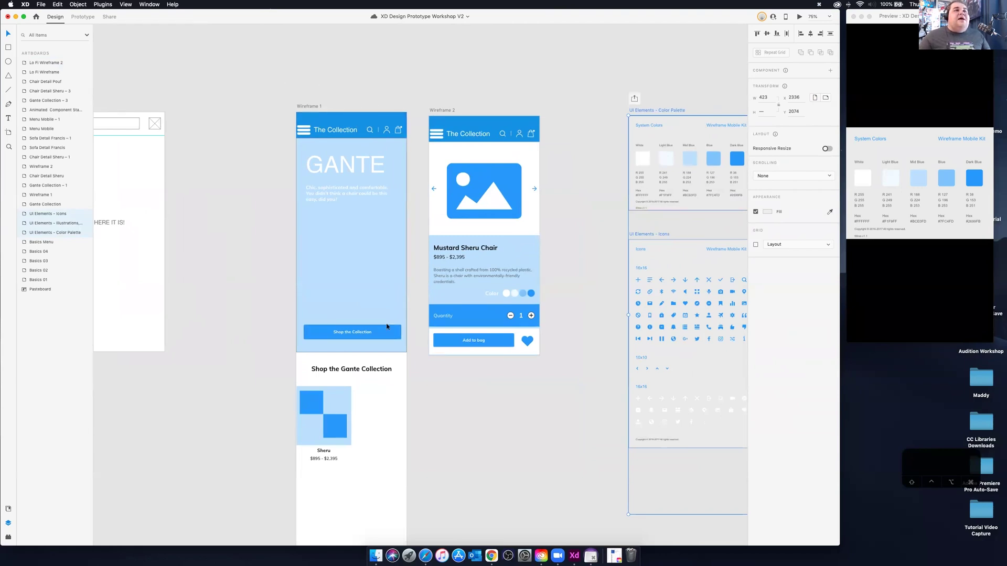
scroll(568, 322, down, 2)
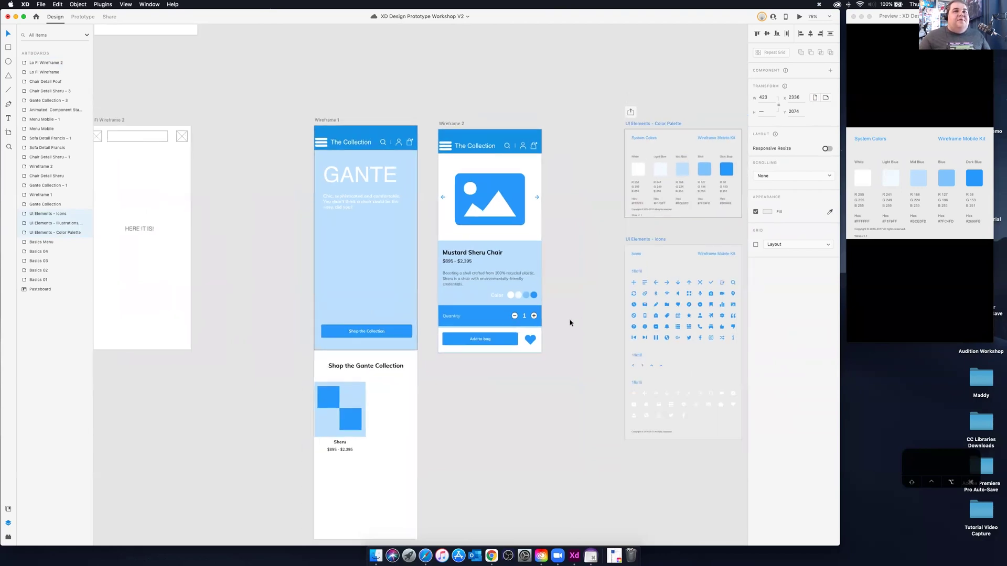
drag(574, 313, 387, 282)
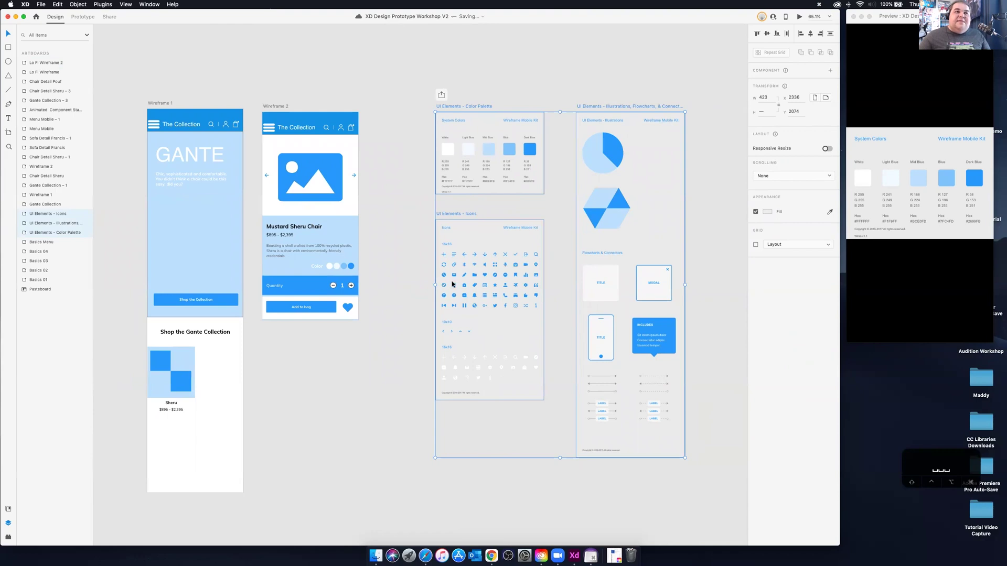
scroll(400, 279, left, 2)
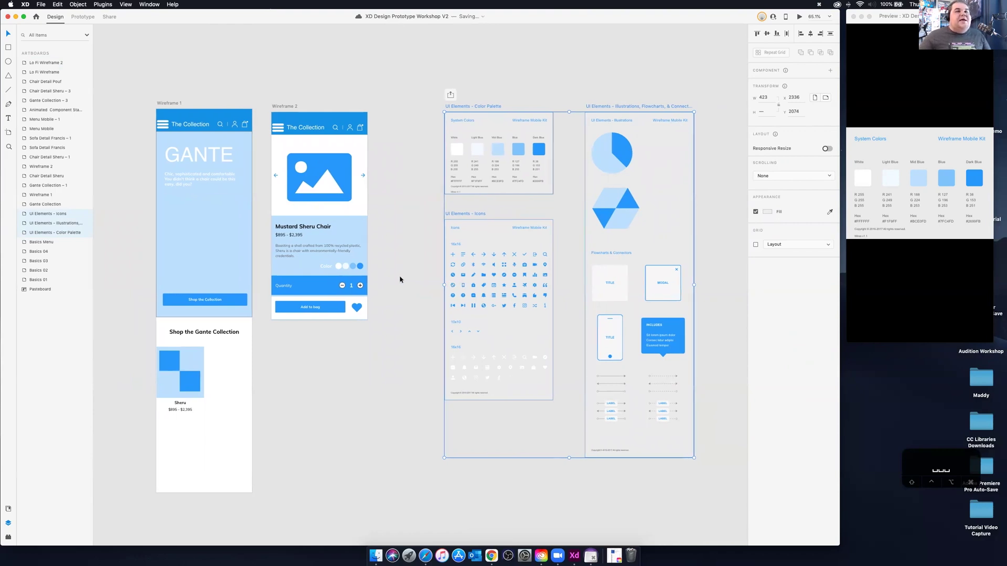
scroll(400, 279, left, 5)
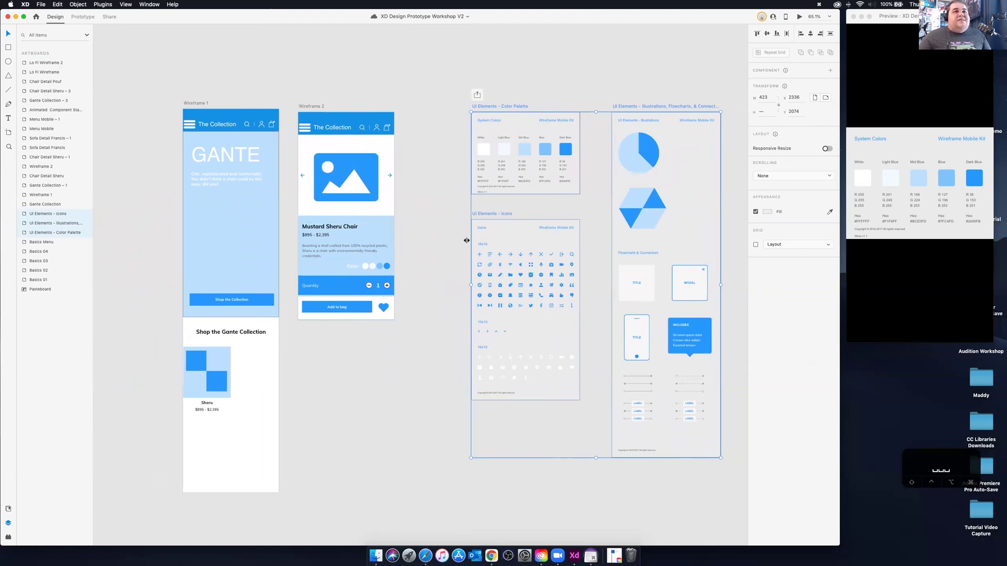
Open the web page for the Wireframes UI kit and browse its overview of mobile and web templates.
click(24, 4)
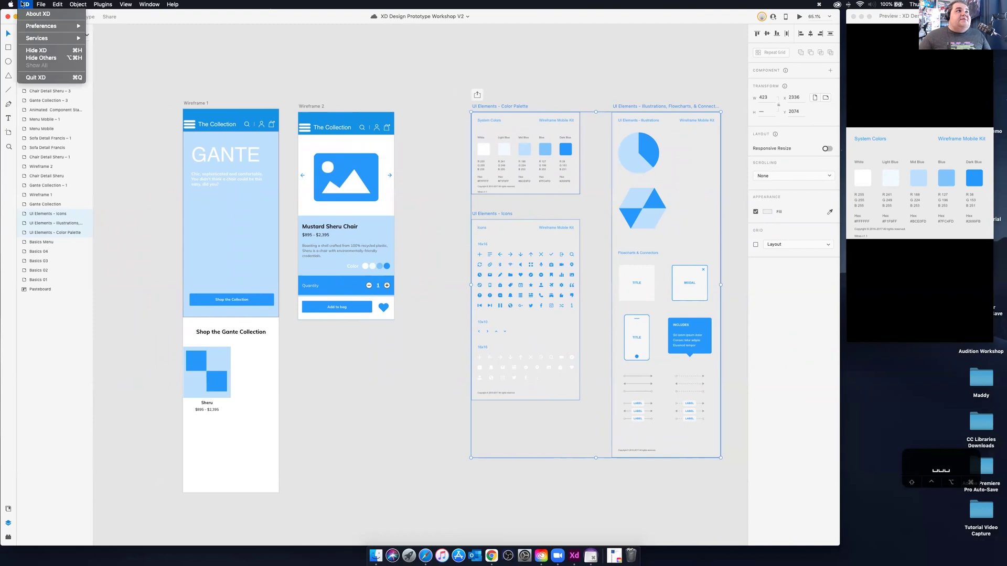
mouse_move(38, 6)
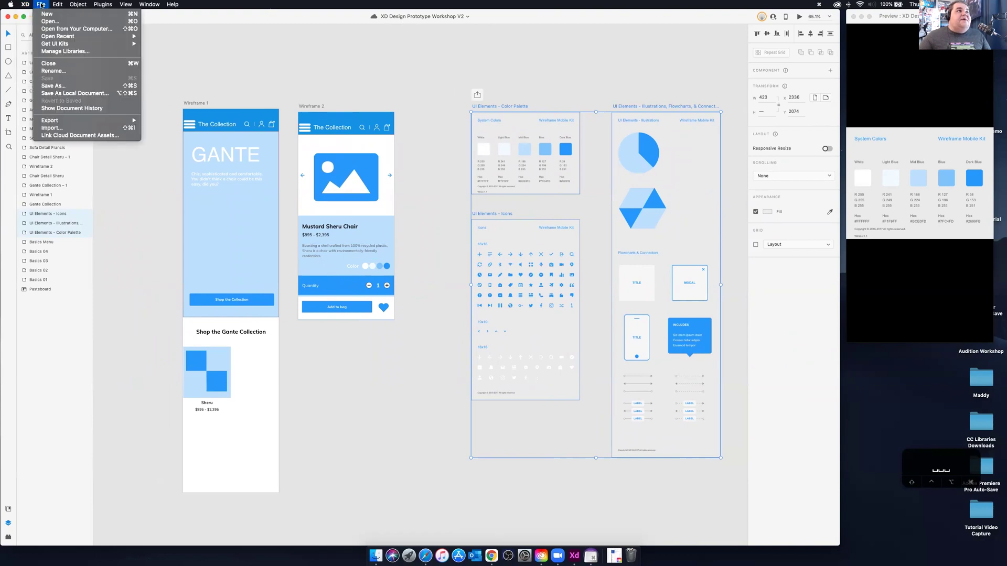
mouse_move(87, 46)
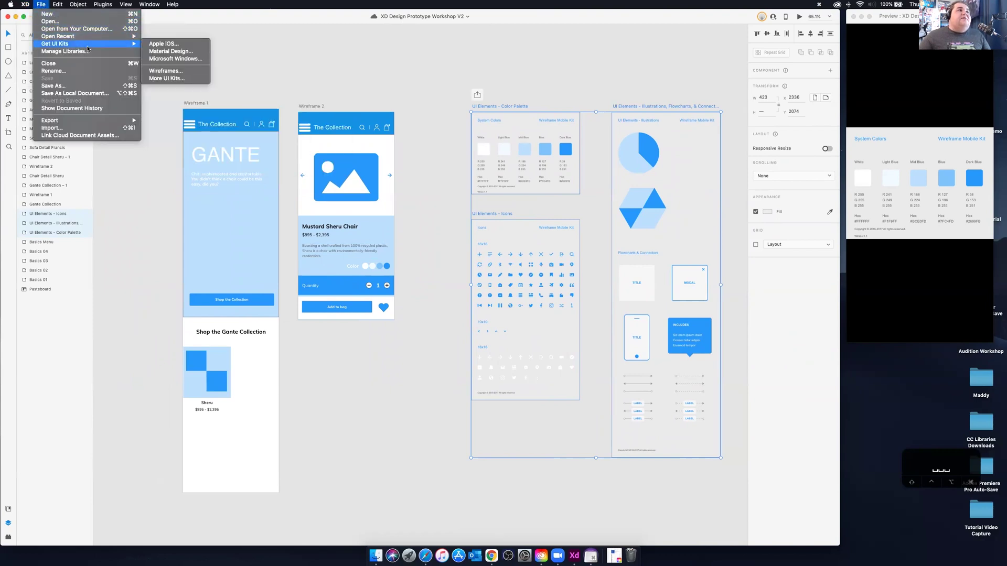
click(166, 72)
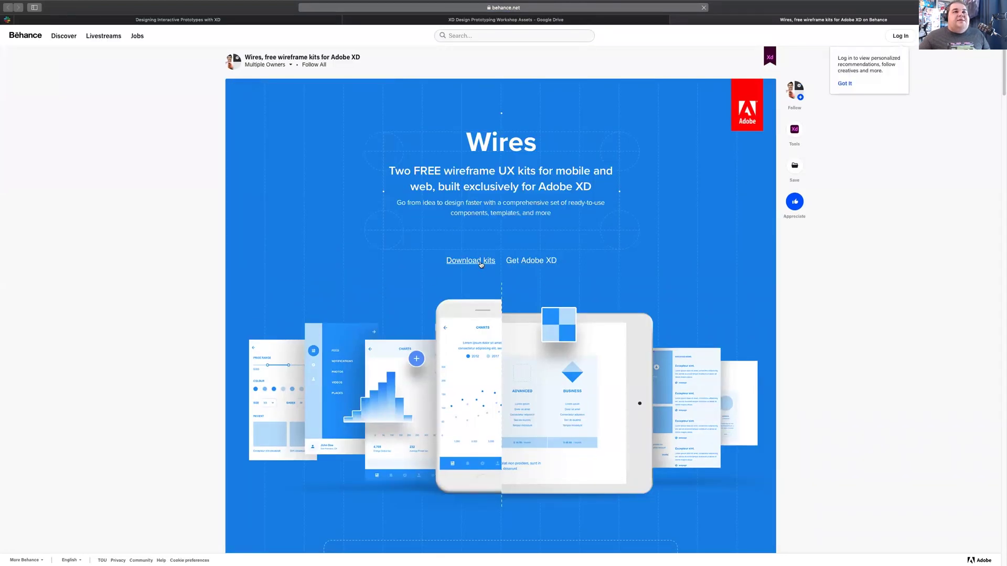
scroll(481, 267, down, 7)
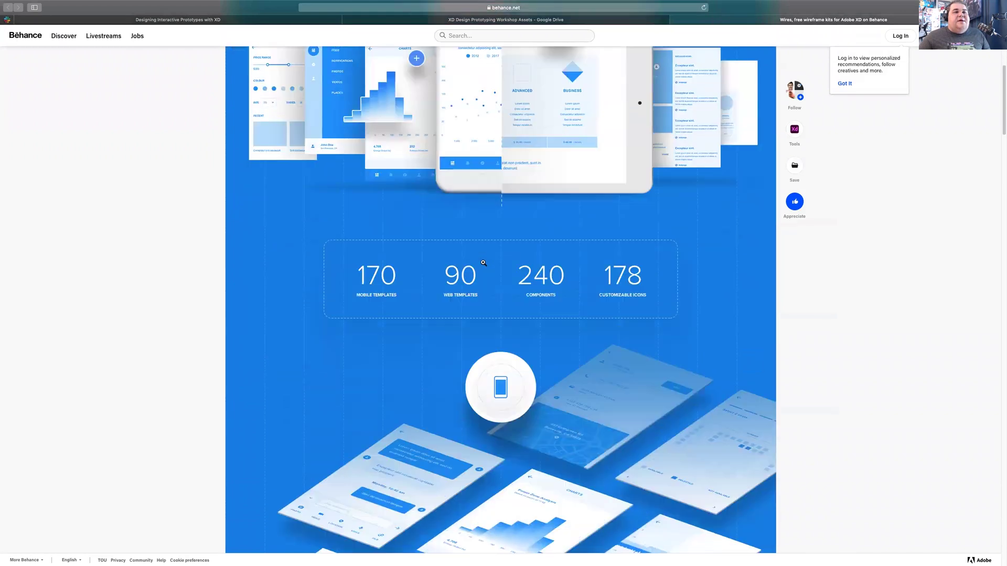
scroll(483, 262, down, 4)
scroll(483, 263, up, 3)
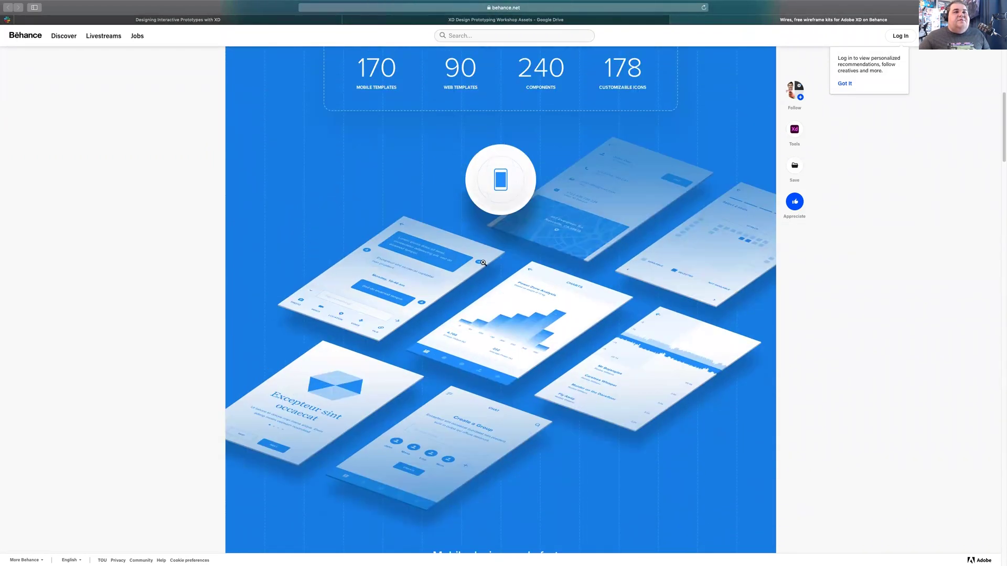
scroll(484, 263, up, 7)
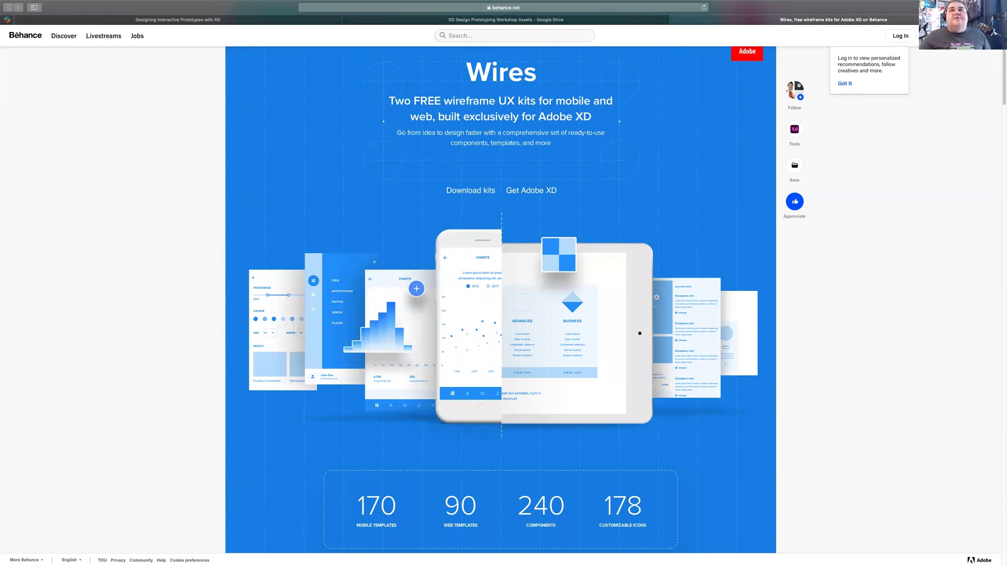
Locate the downloaded updated-wireframes-2021 folder and open its mobile wireframe kit, wireframes-mobile-2021, in XD.
key(alt+super+l)
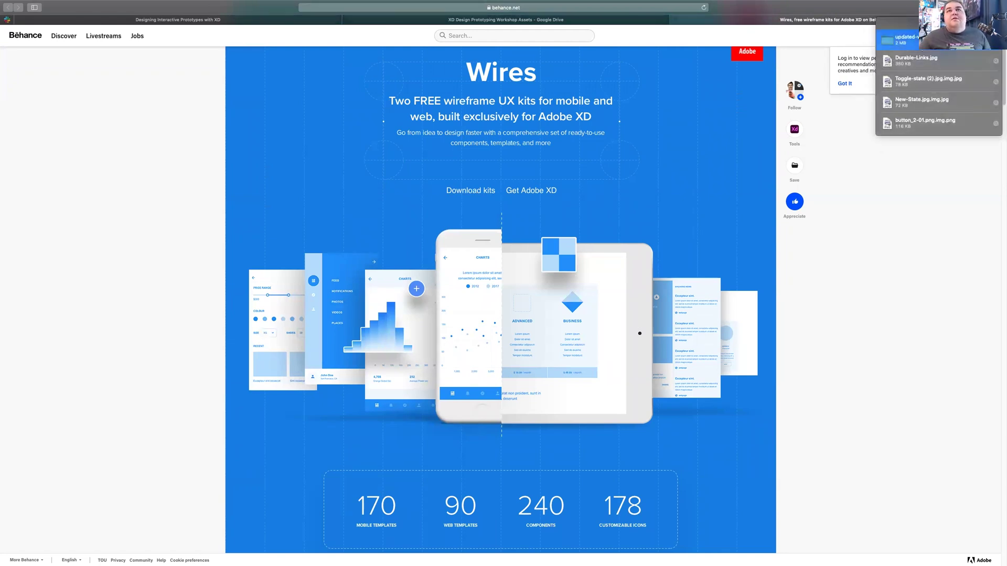
click(995, 40)
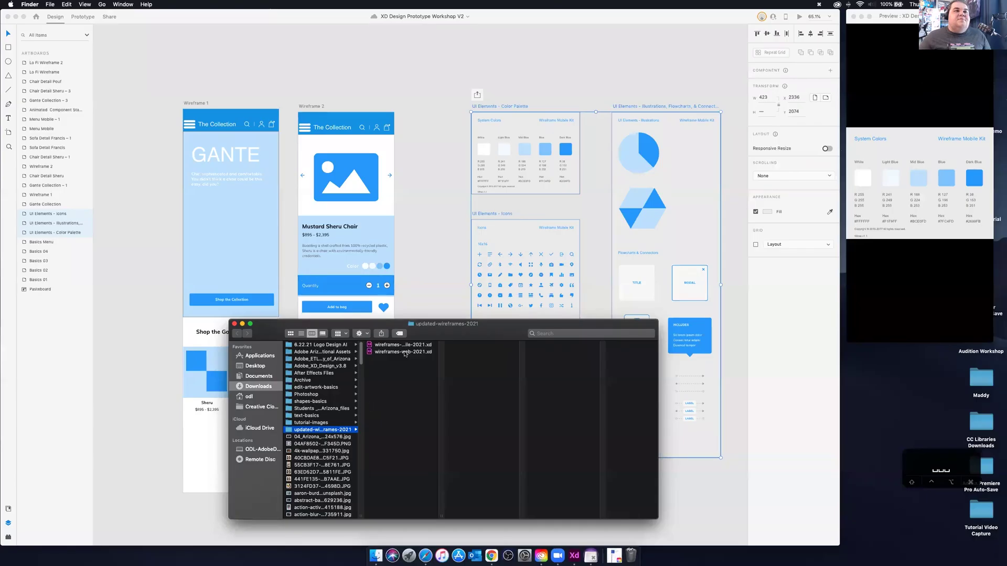
click(410, 346)
click(408, 352)
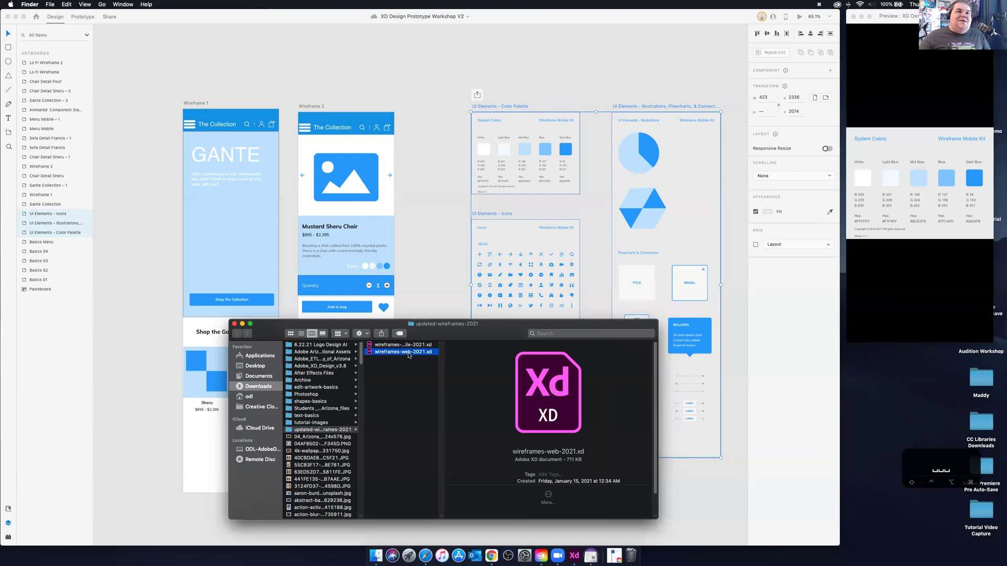
click(411, 346)
click(406, 352)
double_click(407, 348)
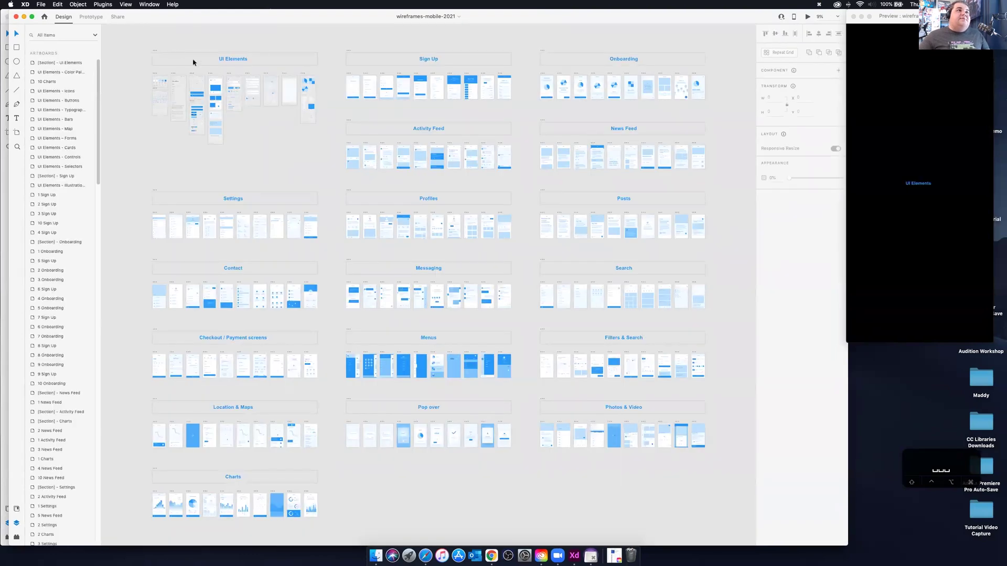
Examine the Color Palette, Typography and Icons artboards in the UI Elements section, inspecting one of the blue 16x16 icons.
scroll(158, 77, up, 5)
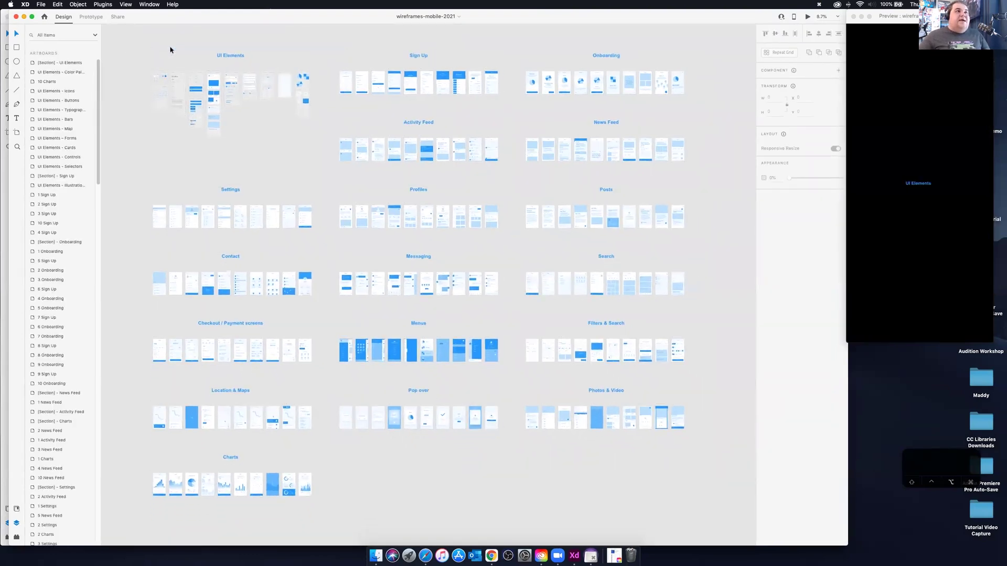
scroll(163, 114, up, 8)
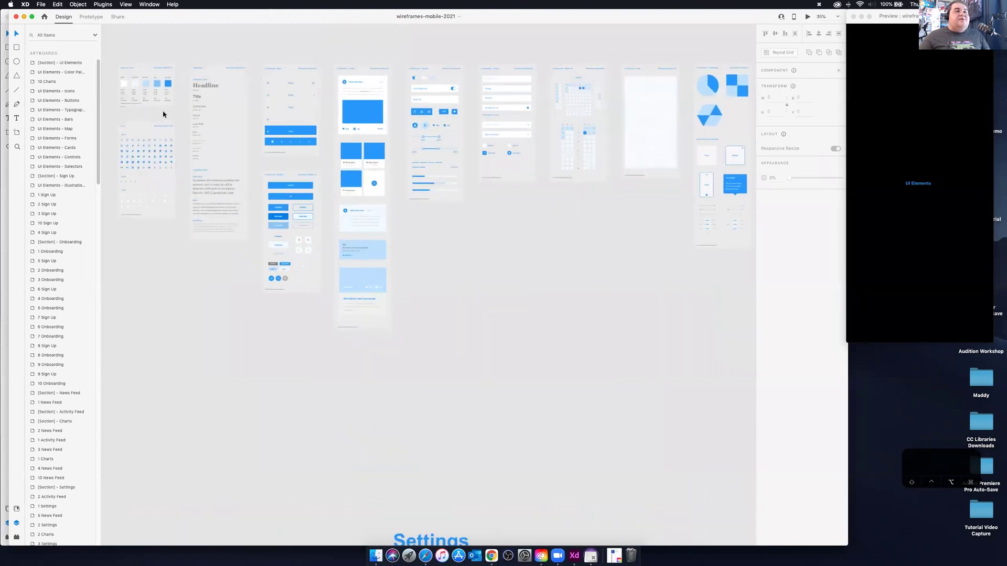
scroll(193, 163, up, 10)
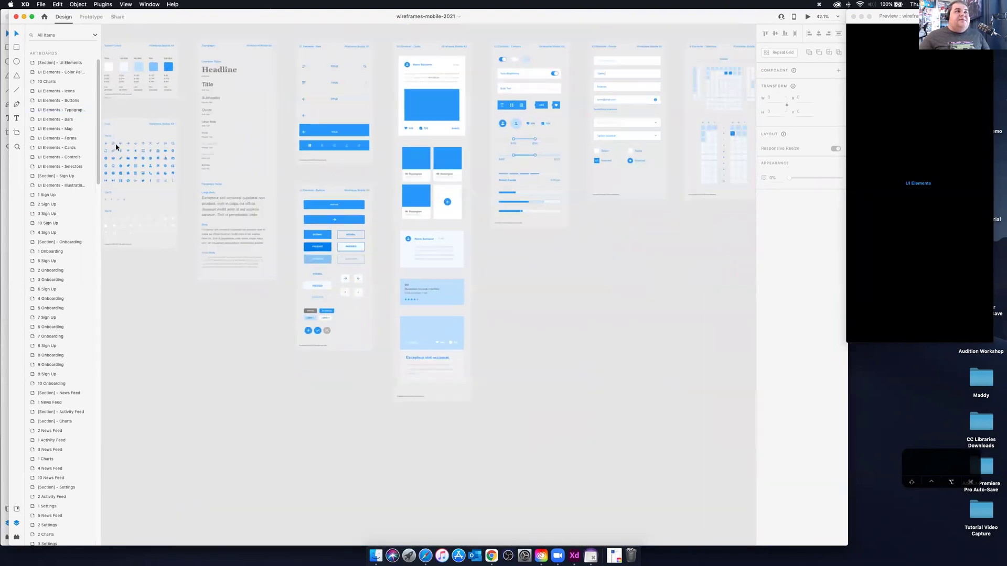
scroll(192, 164, up, 3)
scroll(193, 164, down, 5)
drag(589, 187, 771, 198)
drag(495, 232, 379, 380)
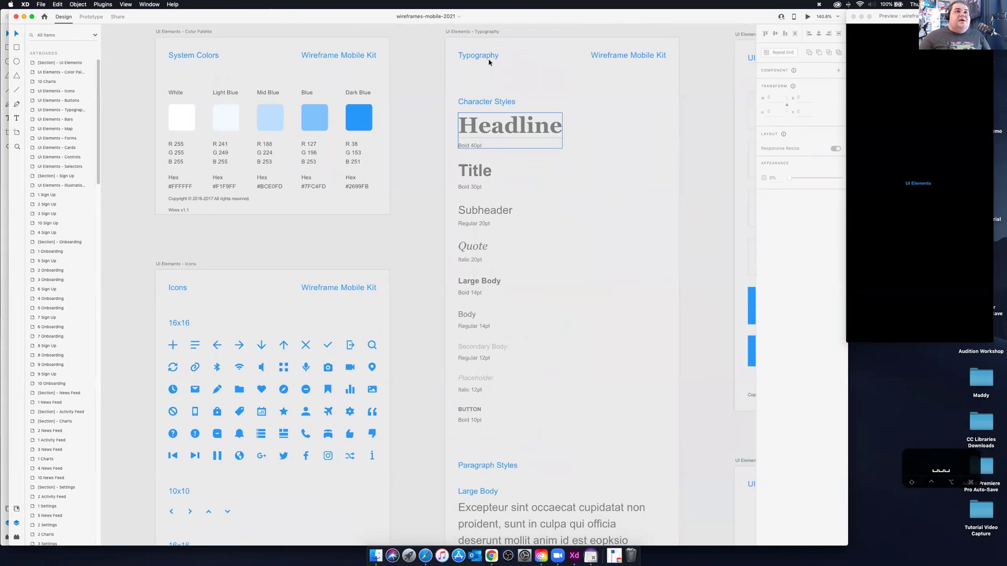
scroll(196, 381, down, 1)
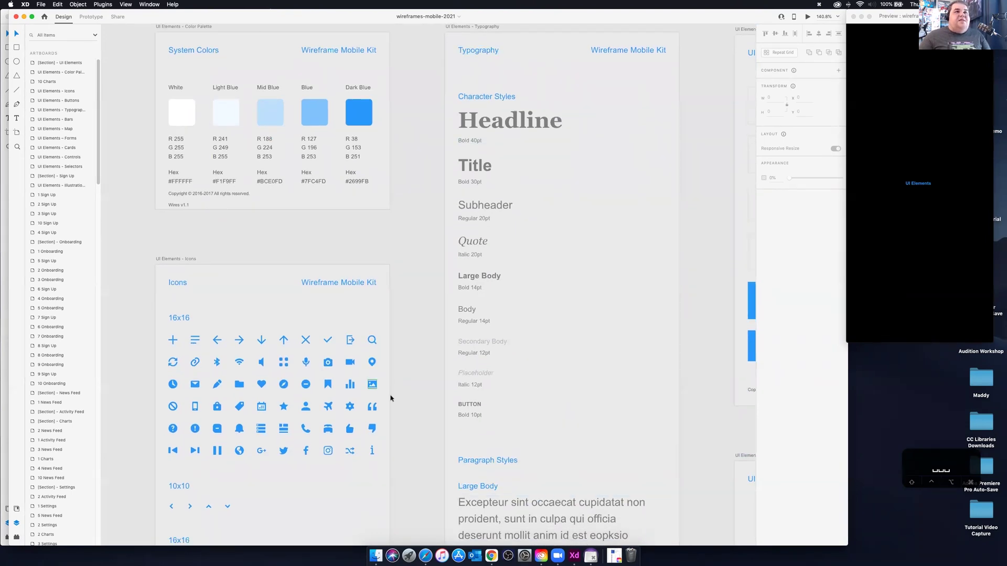
scroll(367, 268, down, 10)
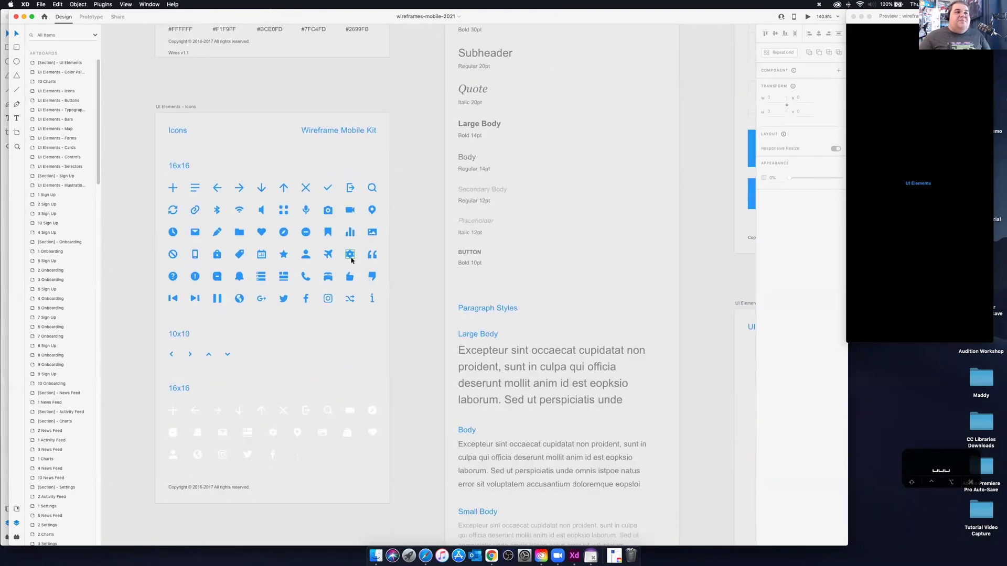
click(262, 278)
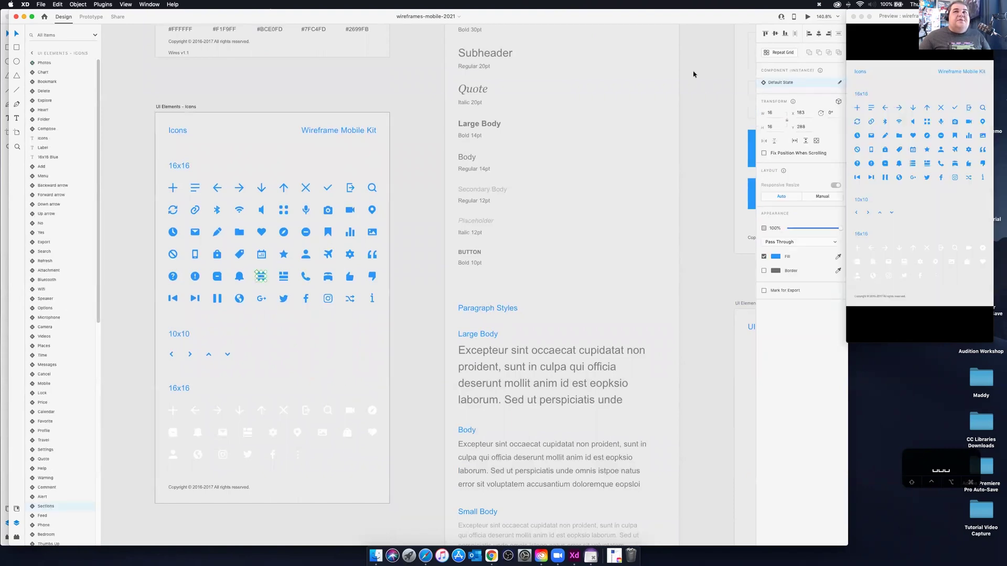
click(400, 296)
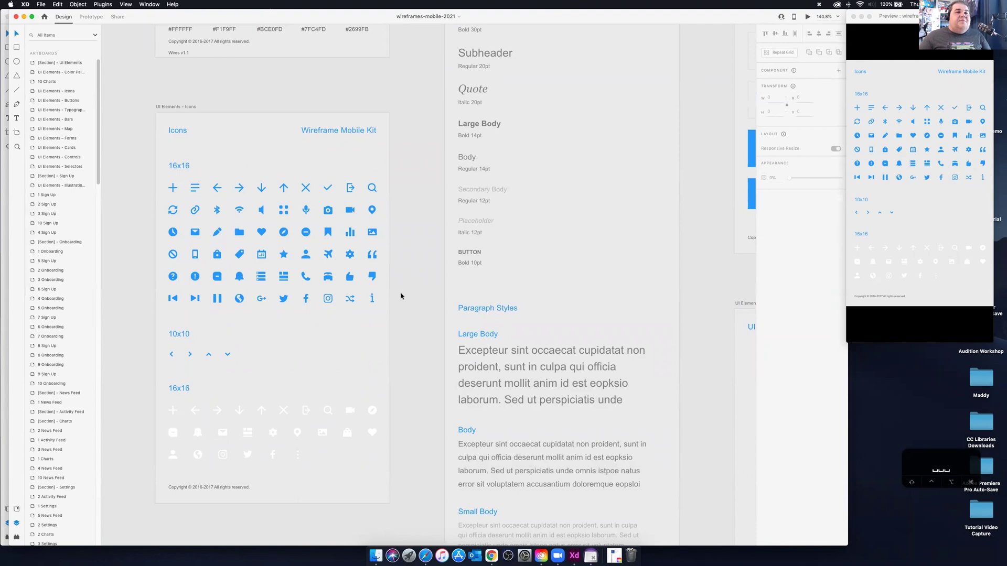
Examine the Bars, Buttons, Cards, Controls and Forms artboards in the UI Elements section of the mobile kit.
scroll(400, 296, down, 5)
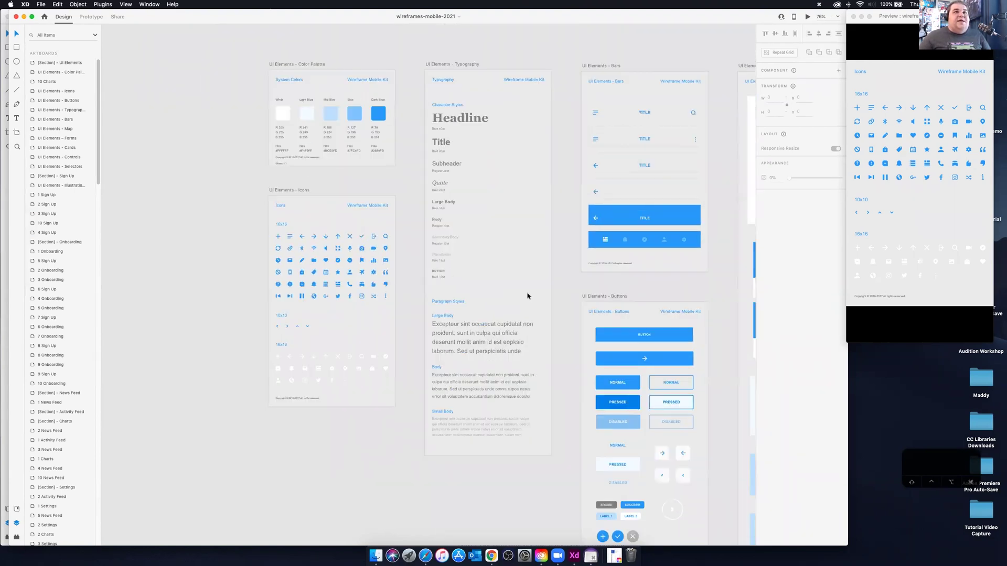
scroll(528, 296, right, 3)
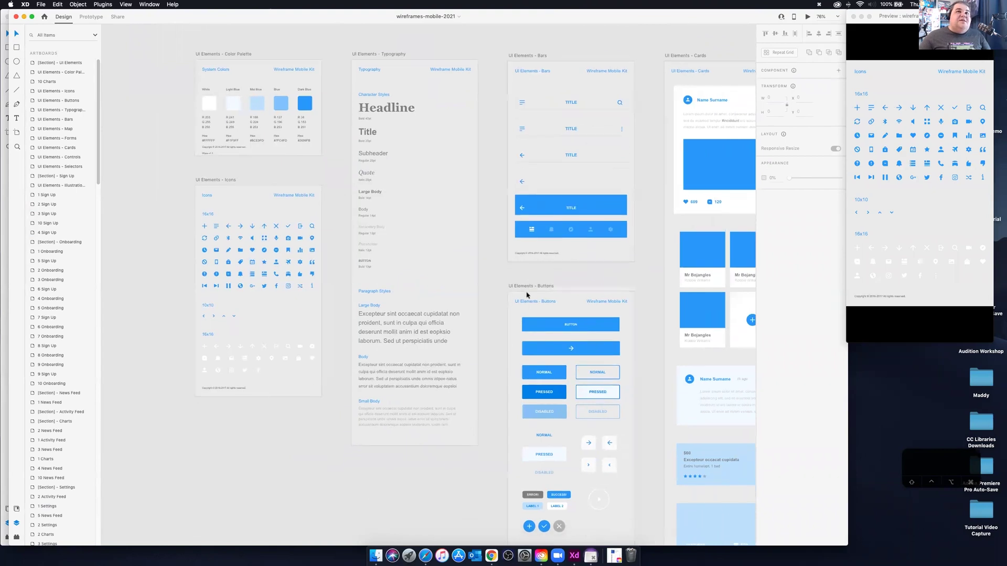
scroll(528, 295, right, 4)
scroll(527, 295, right, 6)
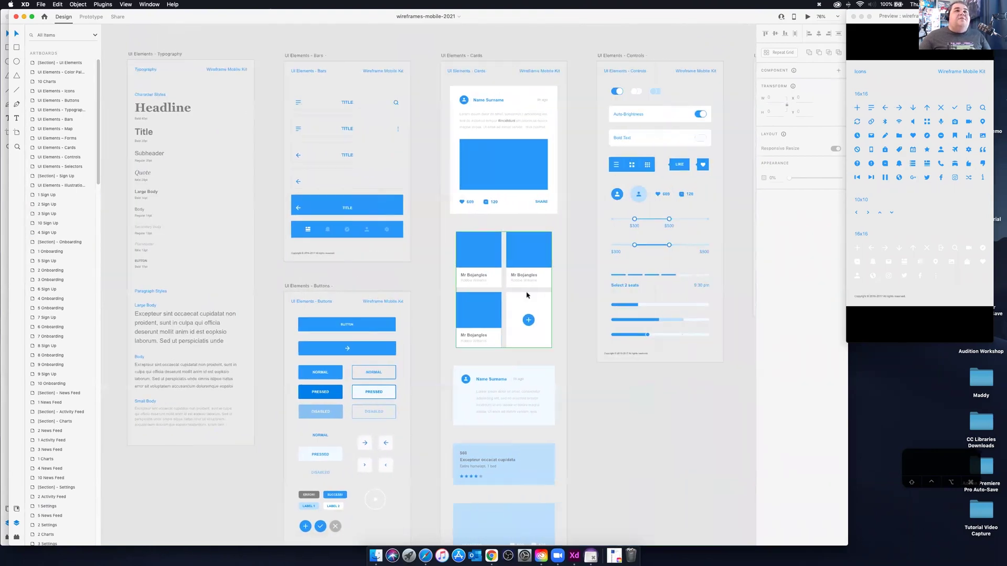
scroll(528, 294, down, 5)
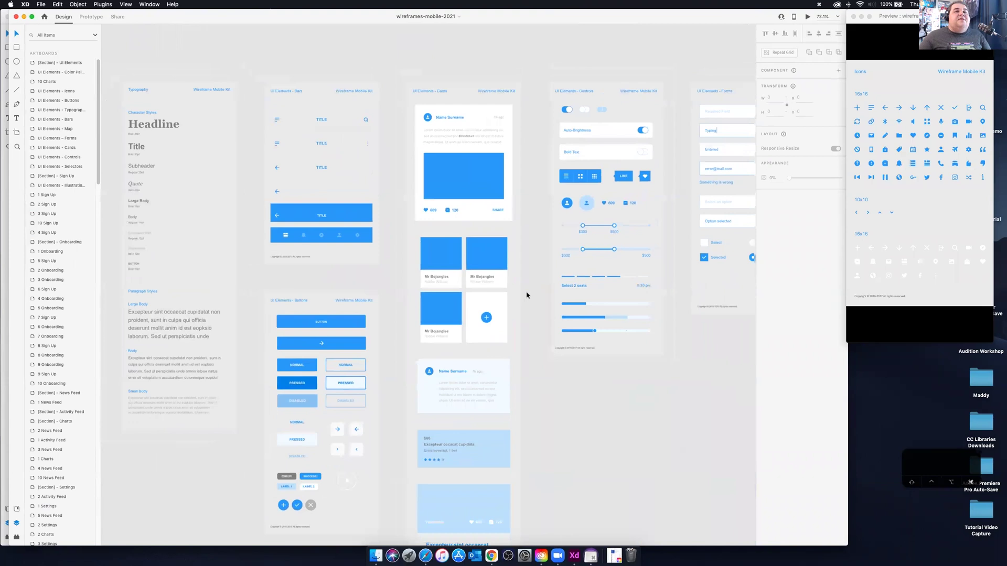
scroll(617, 204, down, 5)
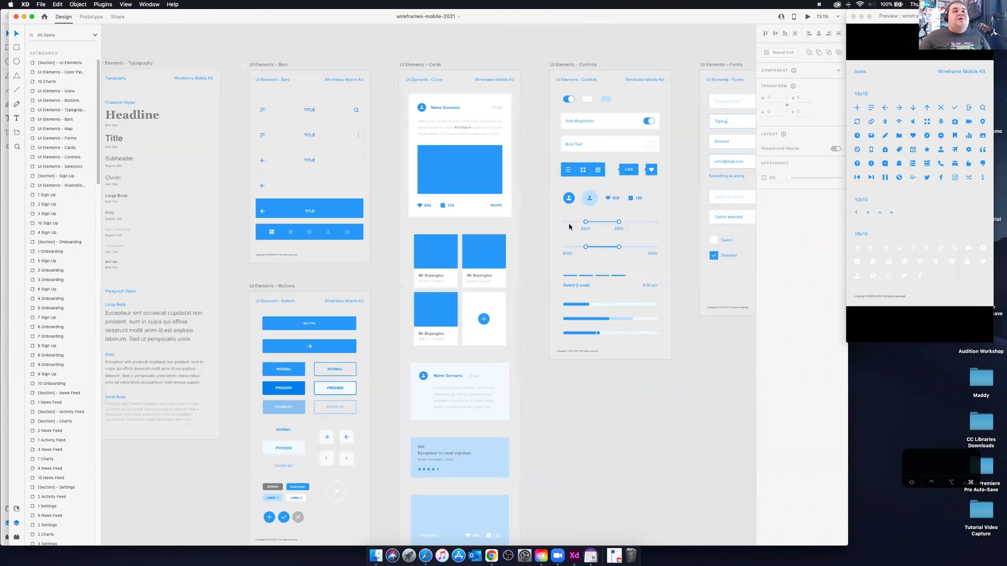
scroll(606, 243, down, 5)
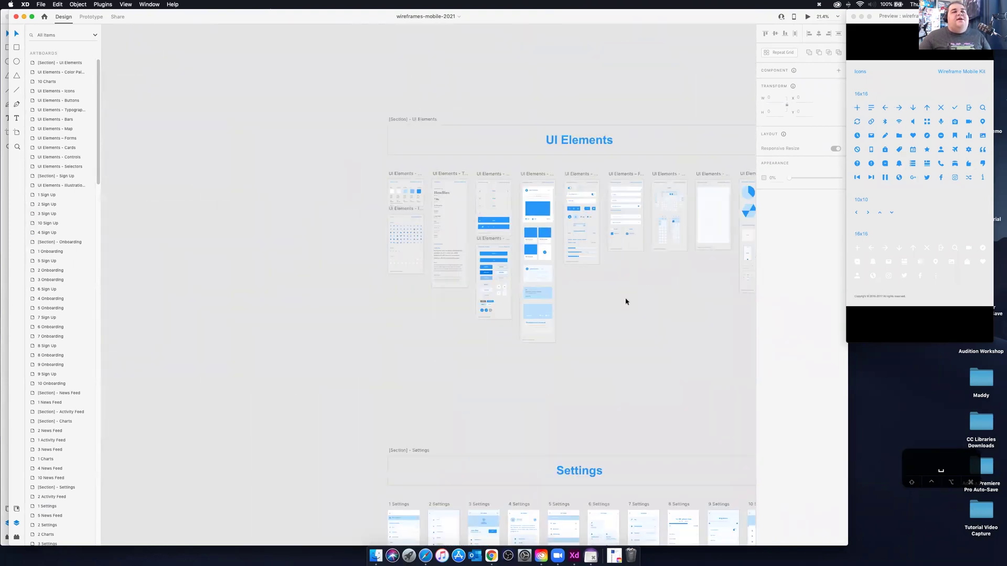
Examine the ten Sign Up screens one after another, selecting the navigation bar on 10 Sign Up to preview that screen.
scroll(420, 302, right, 10)
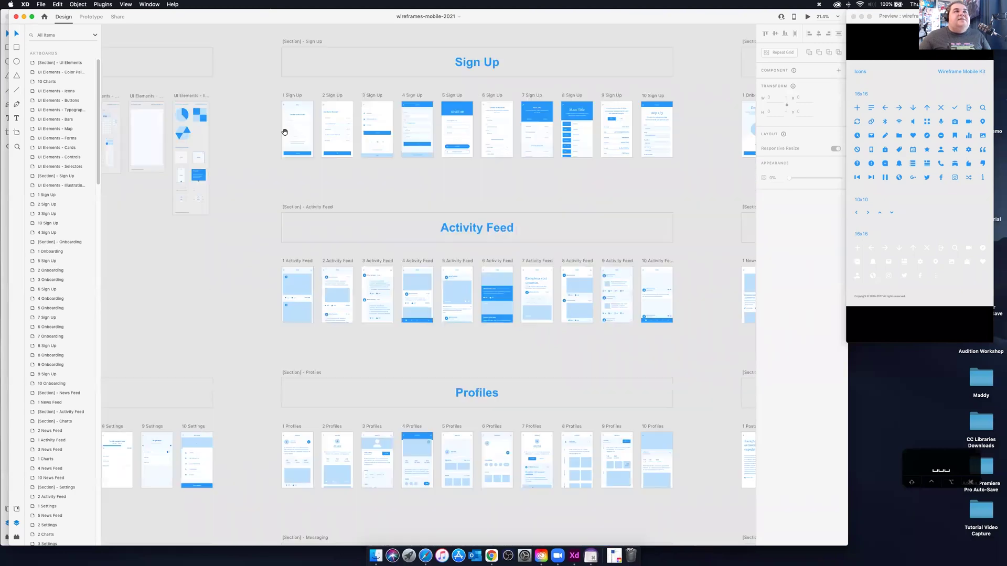
scroll(450, 130, down, 2)
scroll(434, 110, up, 5)
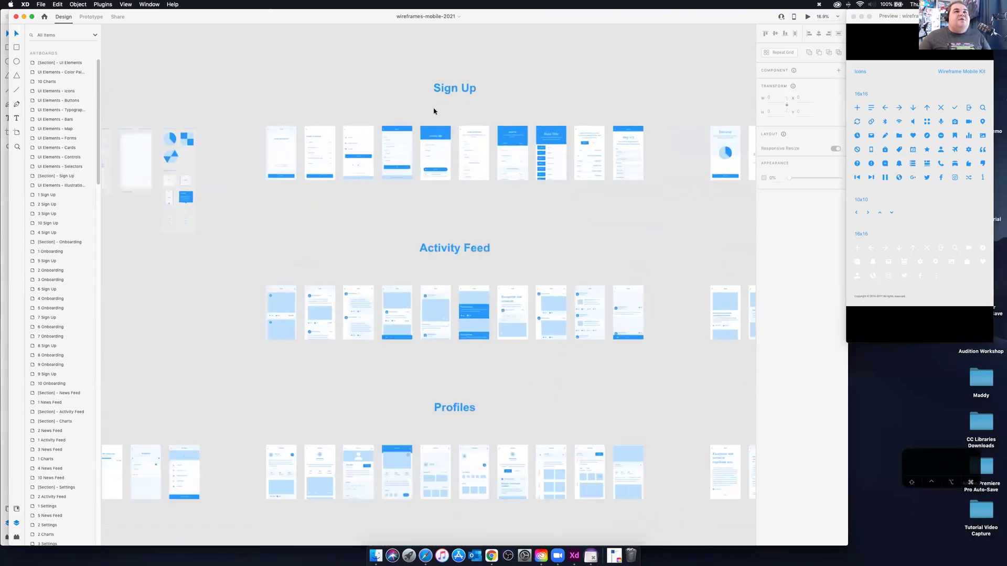
scroll(315, 153, up, 5)
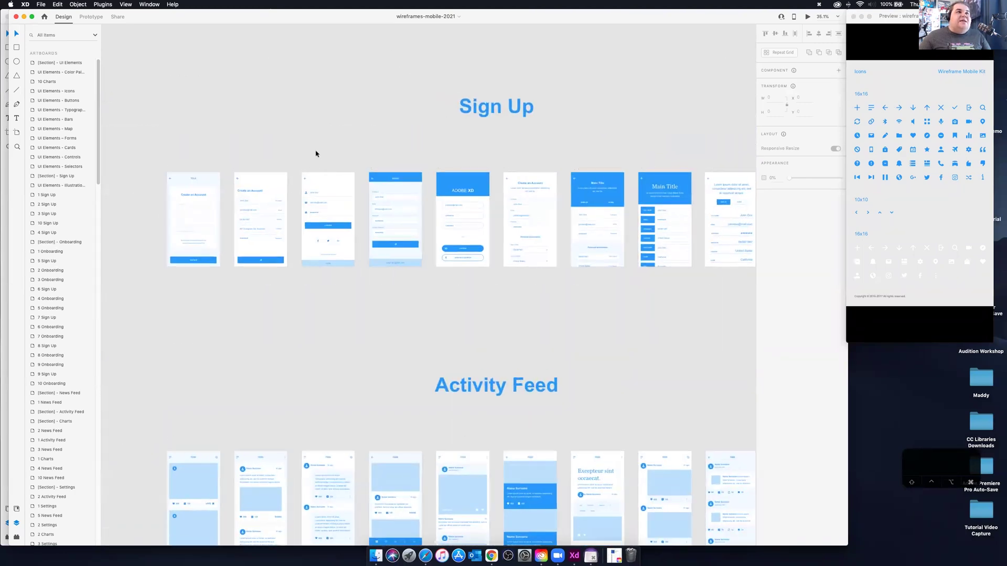
scroll(460, 156, left, 3)
scroll(461, 156, down, 1)
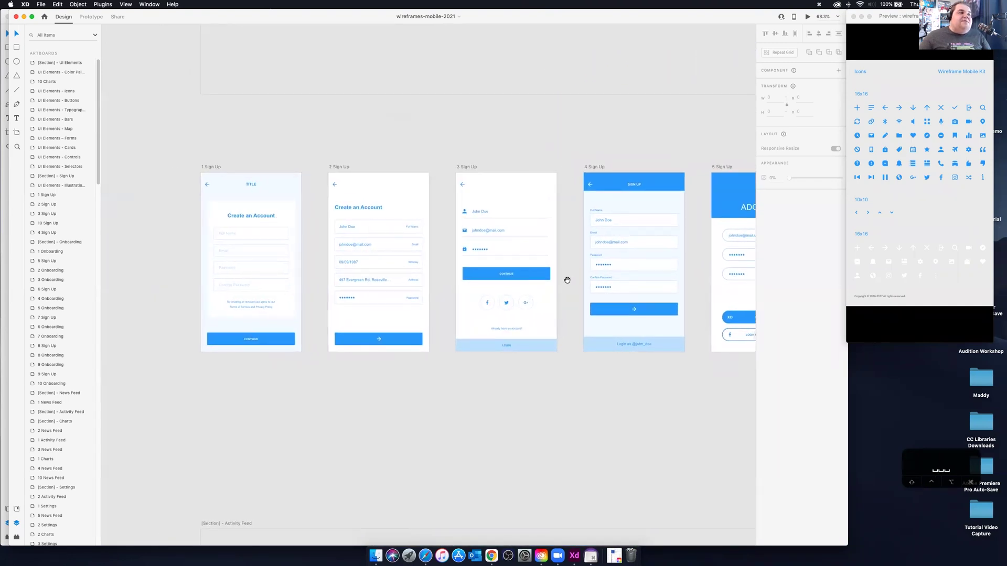
scroll(567, 280, right, 5)
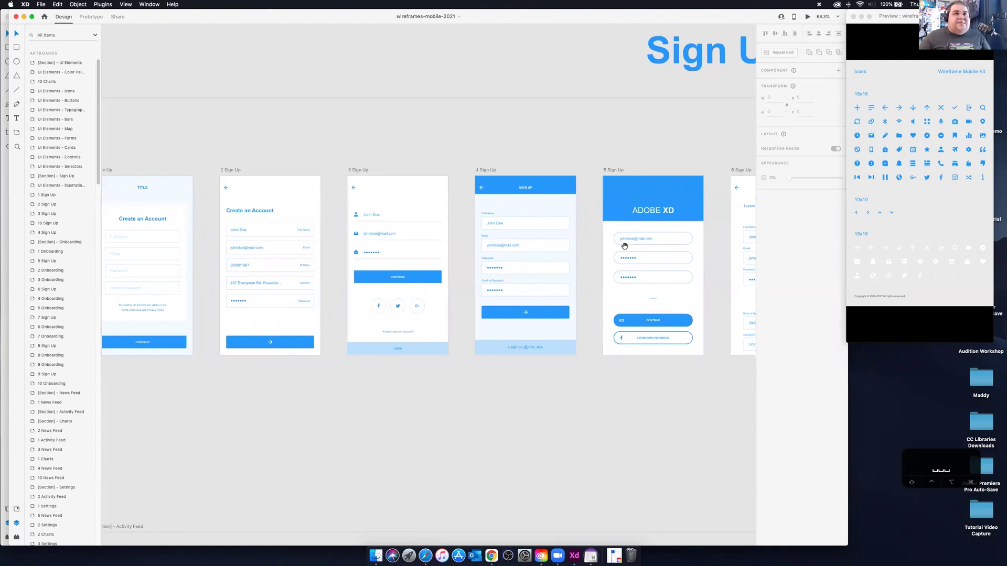
scroll(625, 246, right, 10)
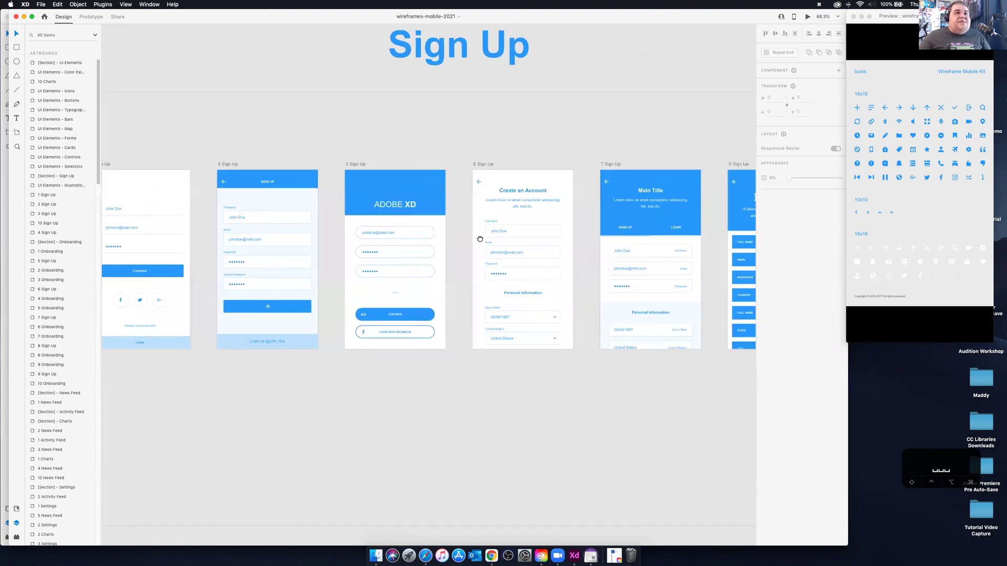
scroll(479, 239, right, 11)
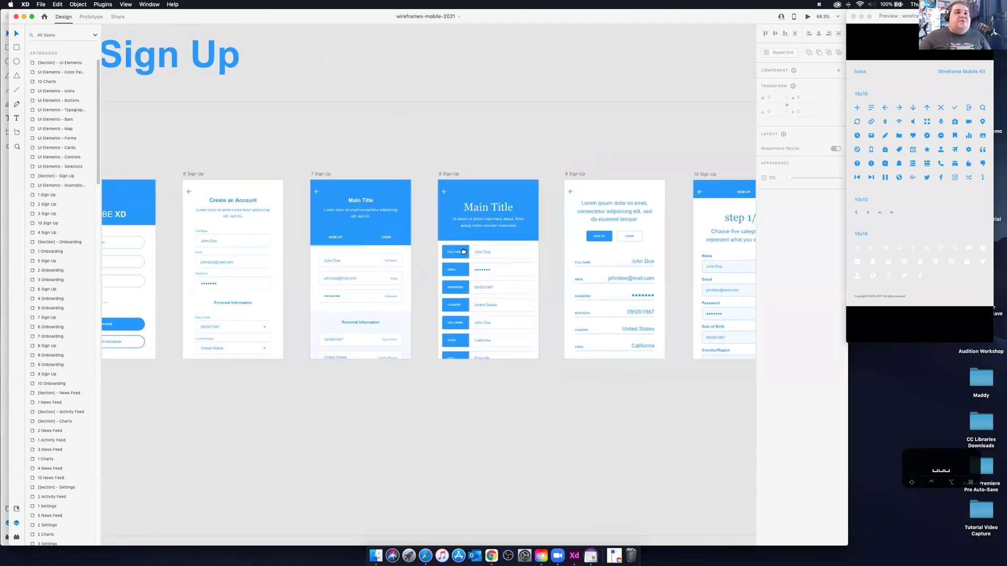
scroll(463, 252, right, 7)
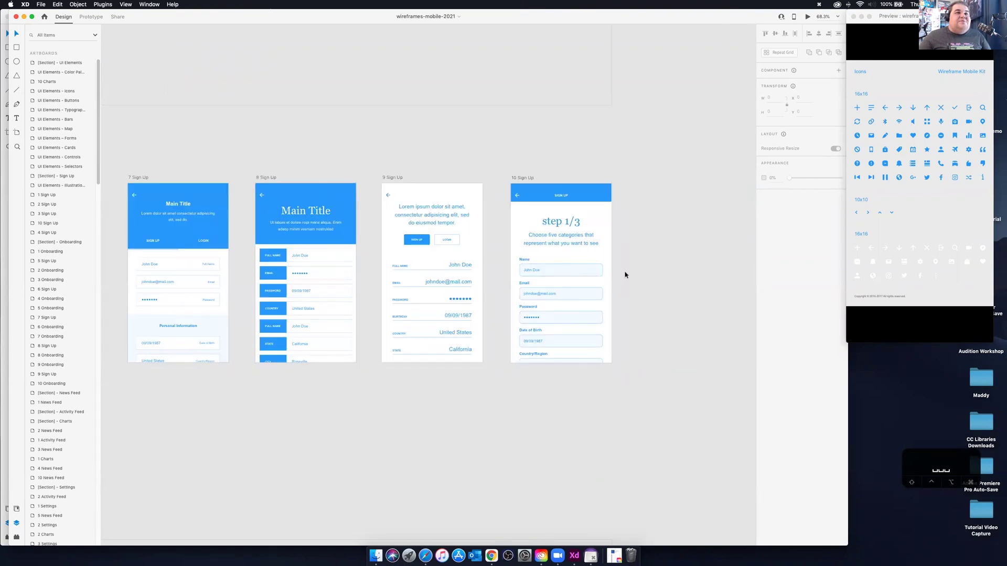
click(572, 193)
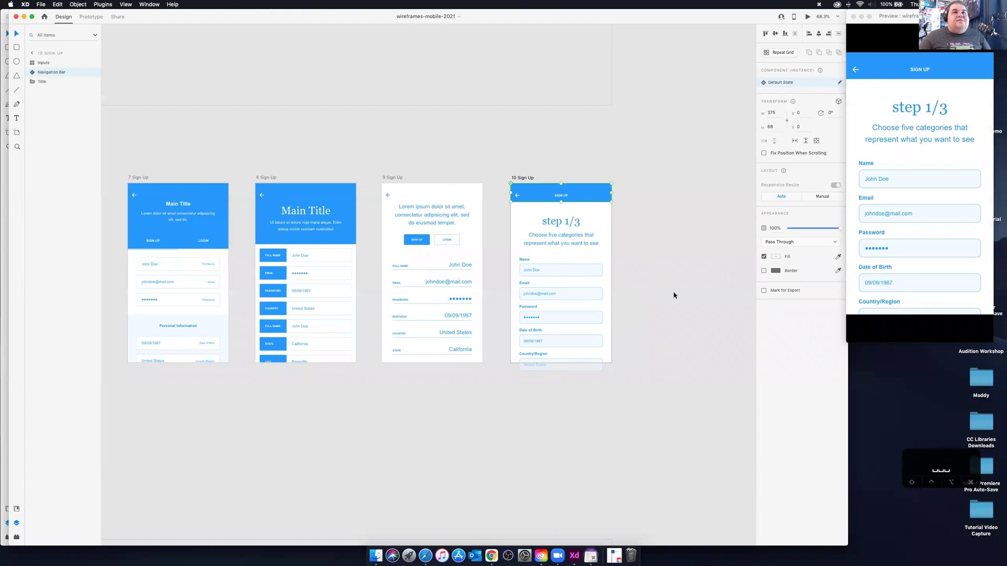
In Prototype mode, select all ten Onboarding artboards to check them for interactions, then clear the selection.
scroll(673, 295, left, 5)
scroll(675, 294, down, 6)
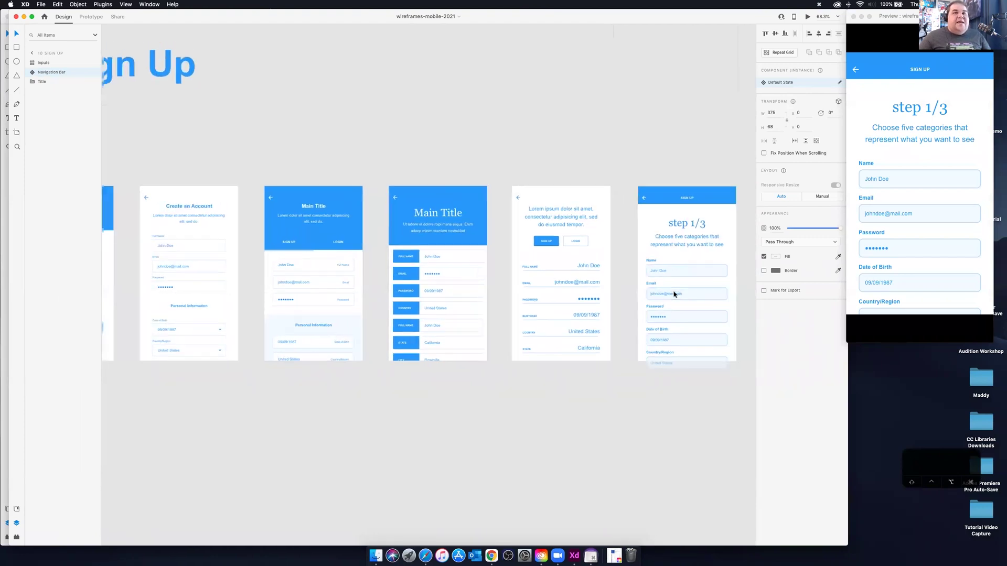
scroll(527, 315, right, 15)
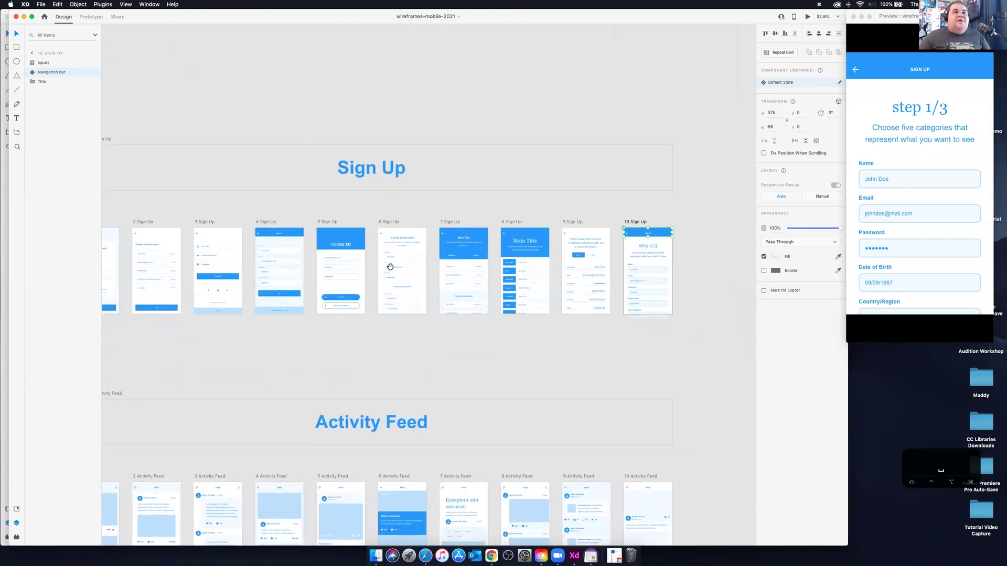
scroll(433, 266, right, 2)
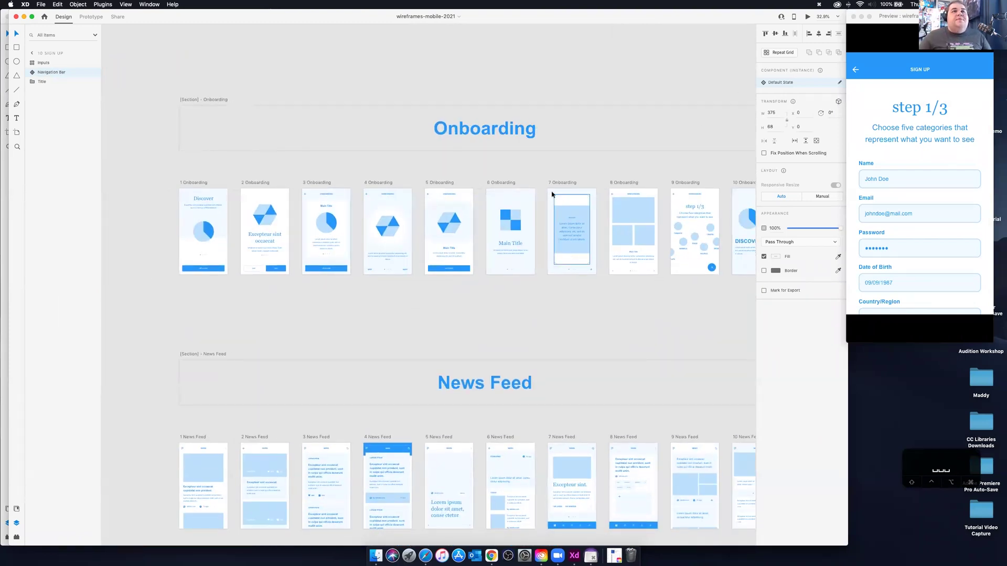
click(99, 18)
drag(175, 178, 409, 308)
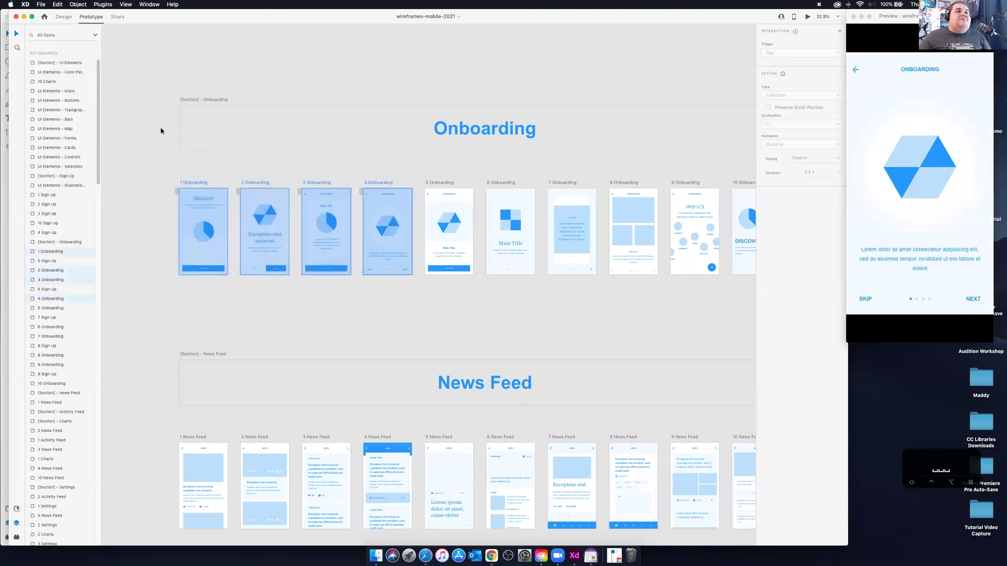
drag(169, 174, 687, 326)
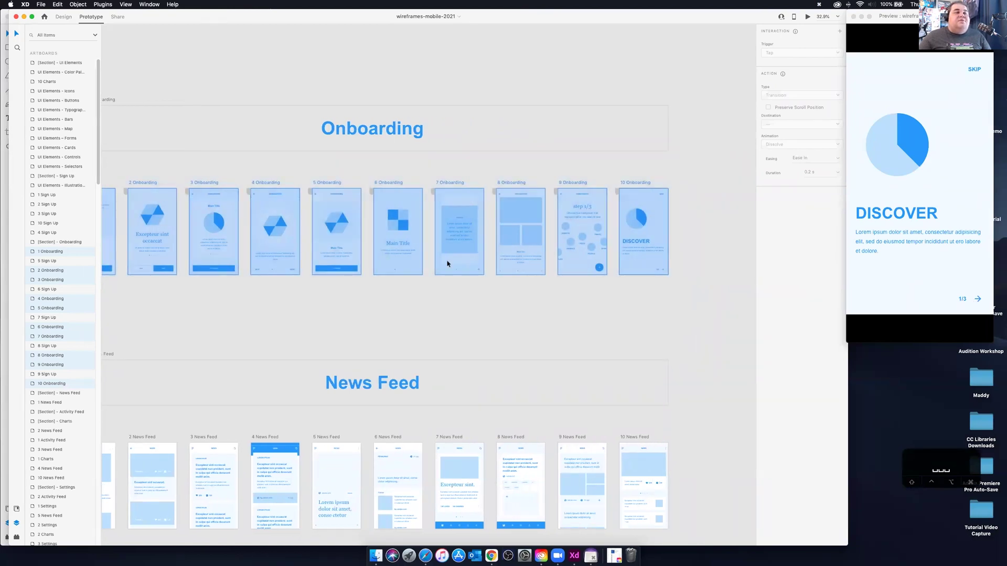
scroll(197, 188, left, 10)
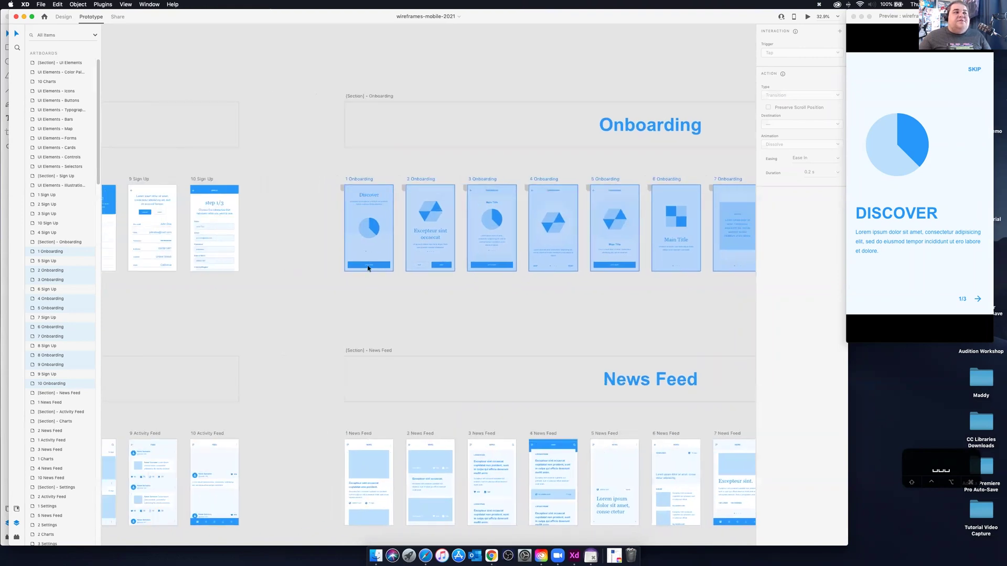
click(404, 312)
Survey the remaining template sections, including News Feed, Posts, Messaging, Search, Menus, Pop over and Photos & Video.
scroll(405, 312, down, 5)
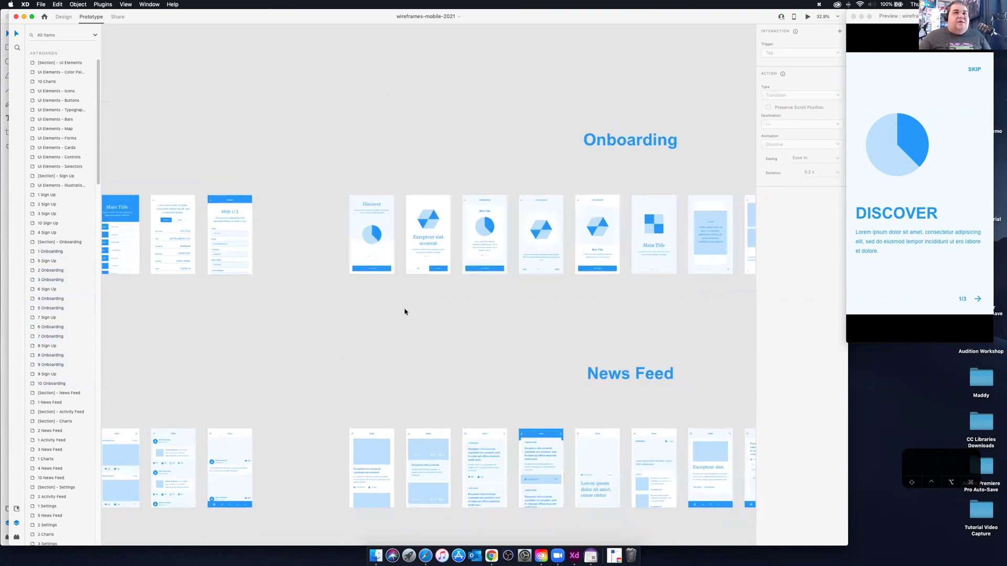
scroll(388, 251, down, 5)
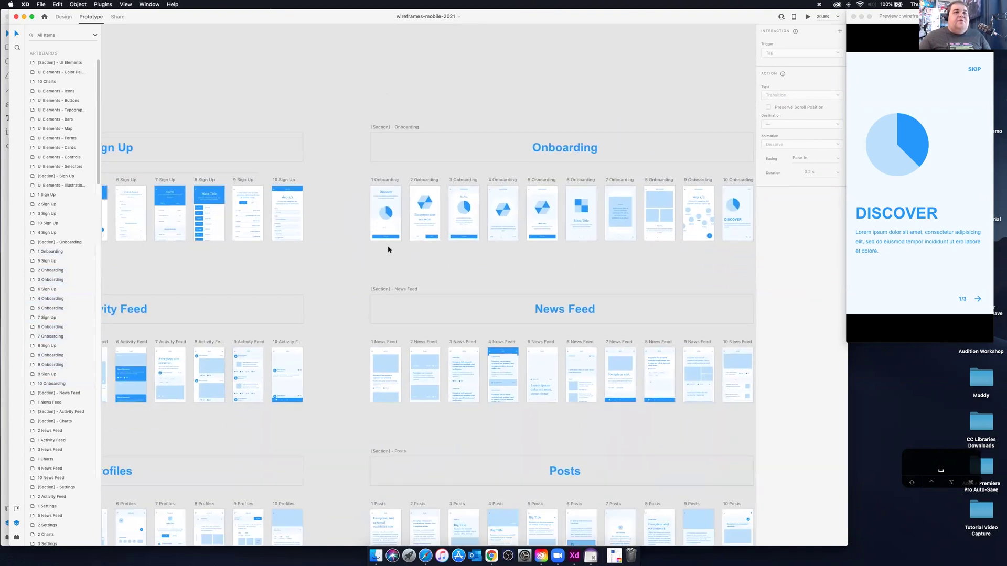
scroll(388, 252, down, 2)
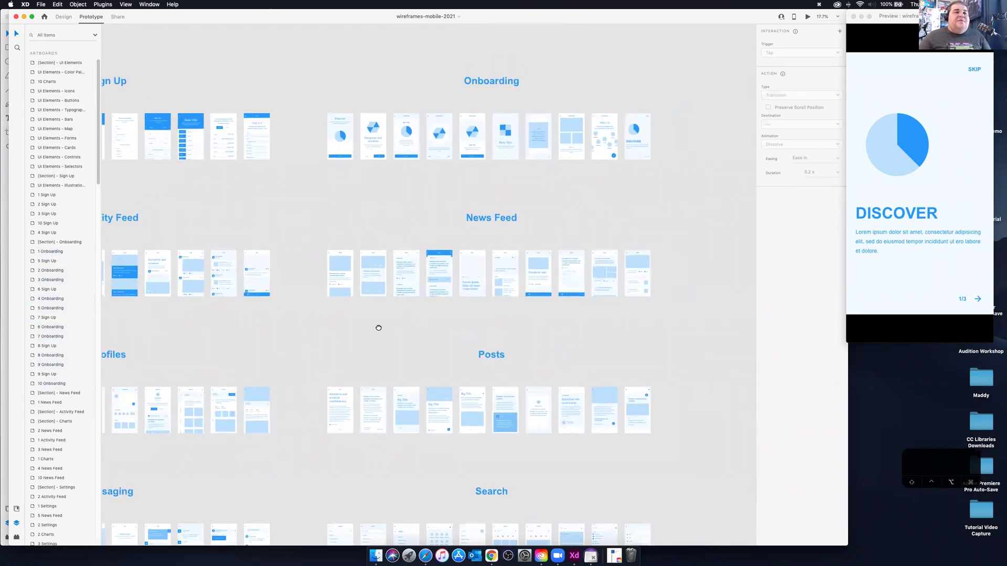
scroll(418, 168, down, 3)
scroll(475, 141, down, 10)
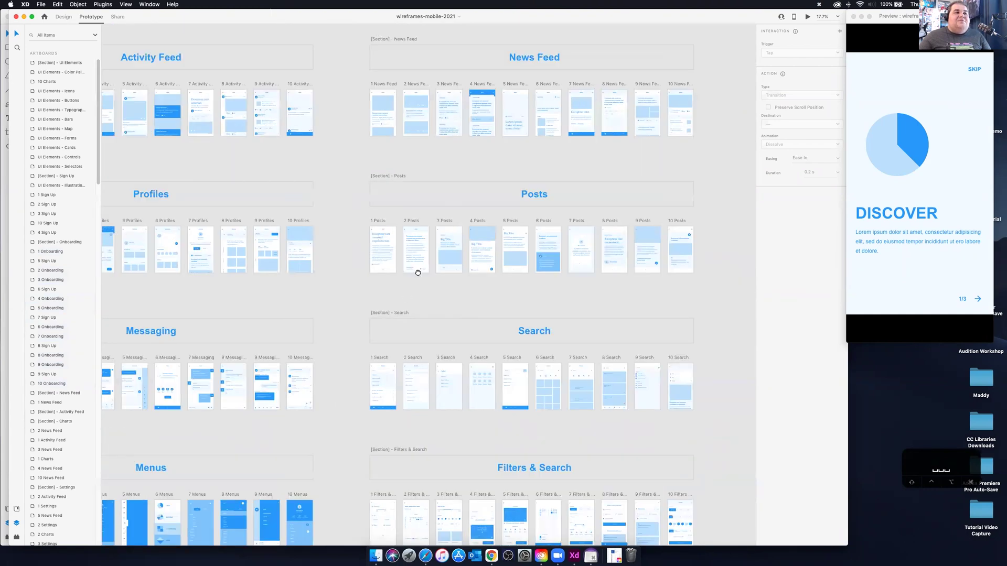
scroll(472, 147, down, 3)
scroll(499, 213, left, 3)
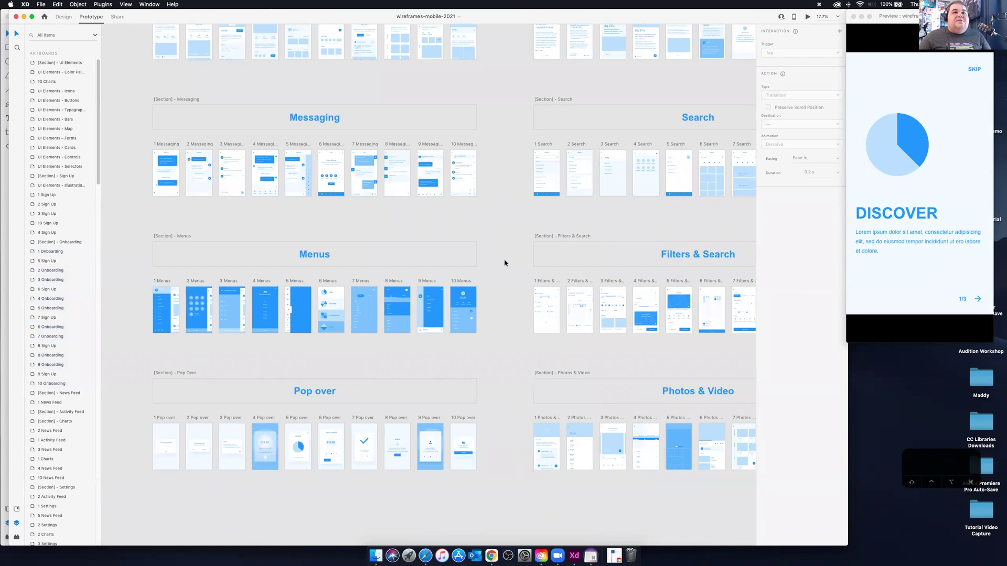
scroll(504, 263, down, 5)
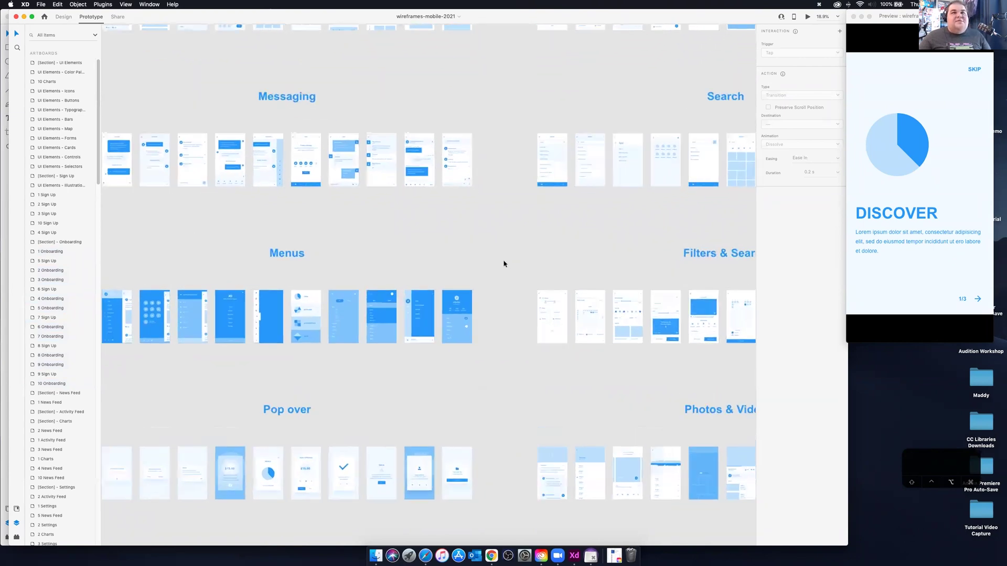
scroll(504, 263, down, 4)
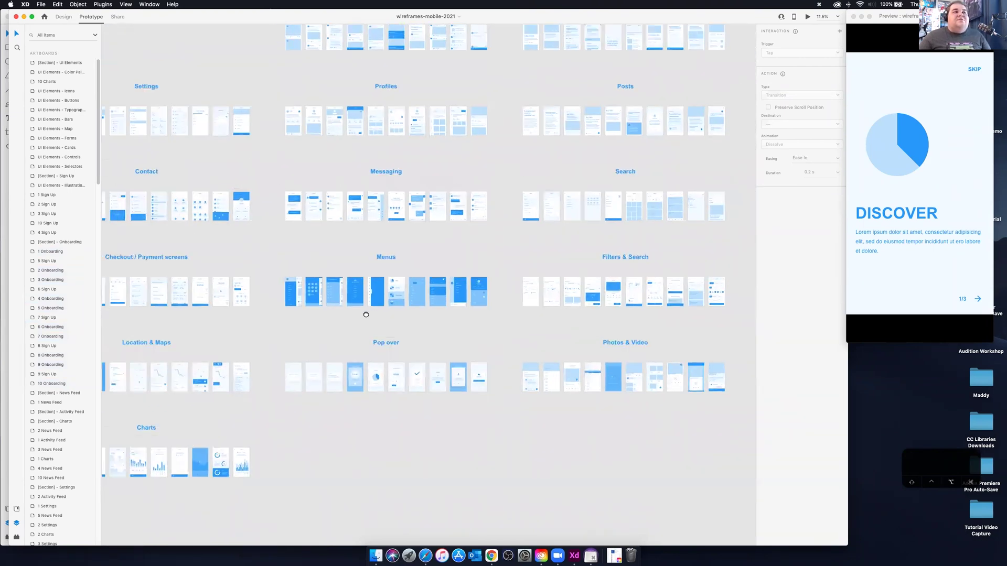
scroll(357, 431, up, 5)
scroll(357, 431, right, 5)
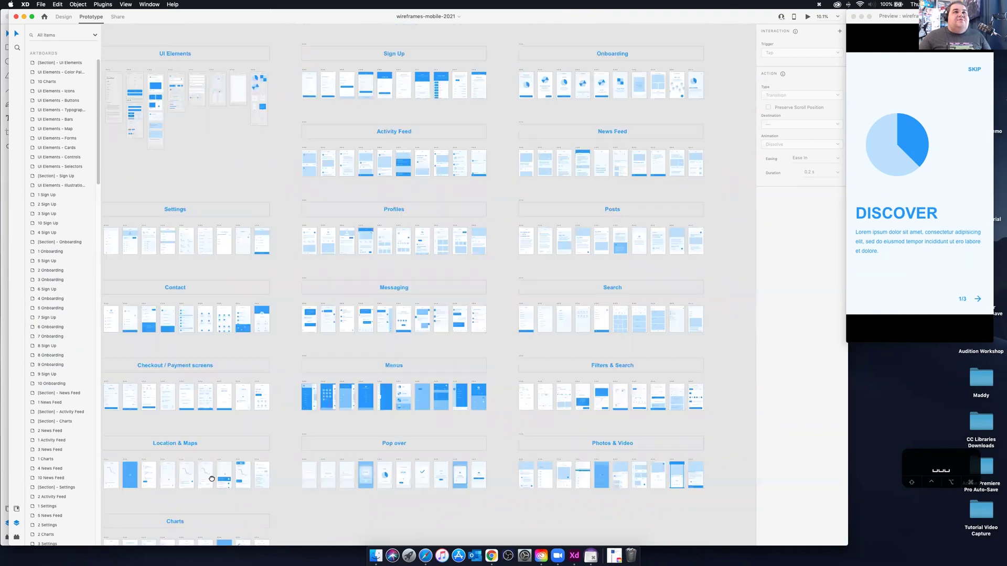
View the kit's sections together and select the posts on the 5 Activity Feed artboard to preview that screen.
scroll(443, 341, down, 6)
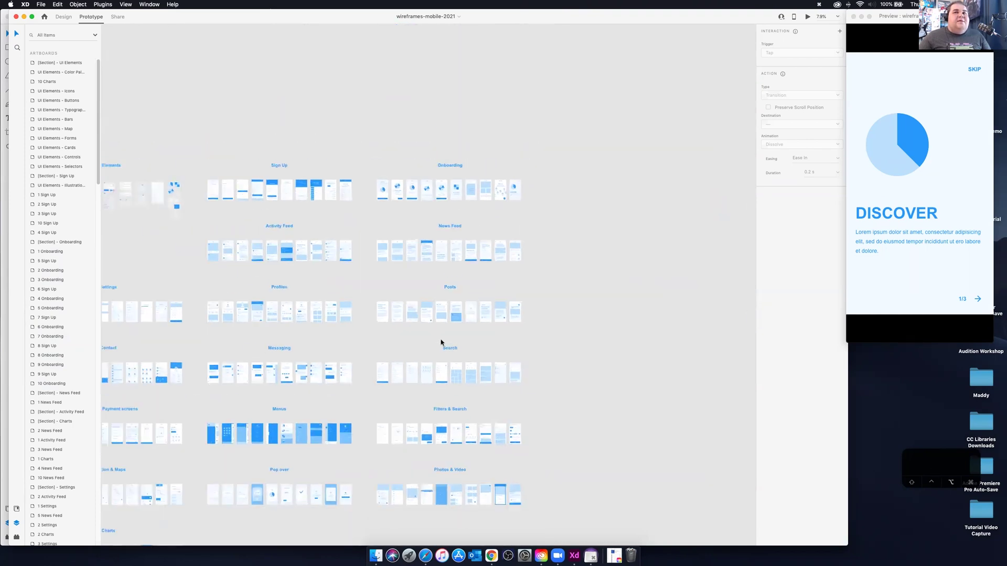
scroll(193, 281, down, 2)
scroll(196, 283, up, 4)
scroll(196, 283, up, 3)
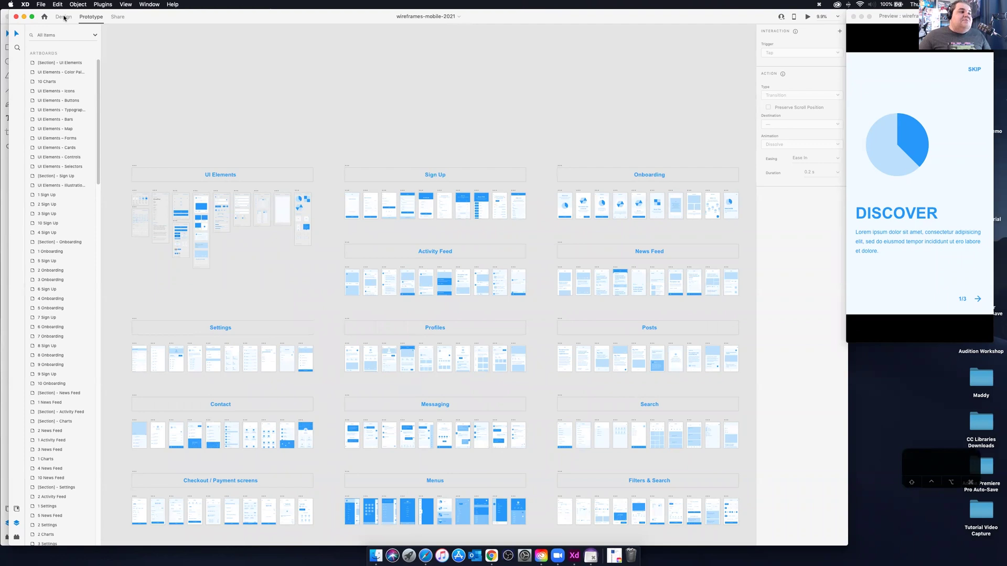
click(518, 207)
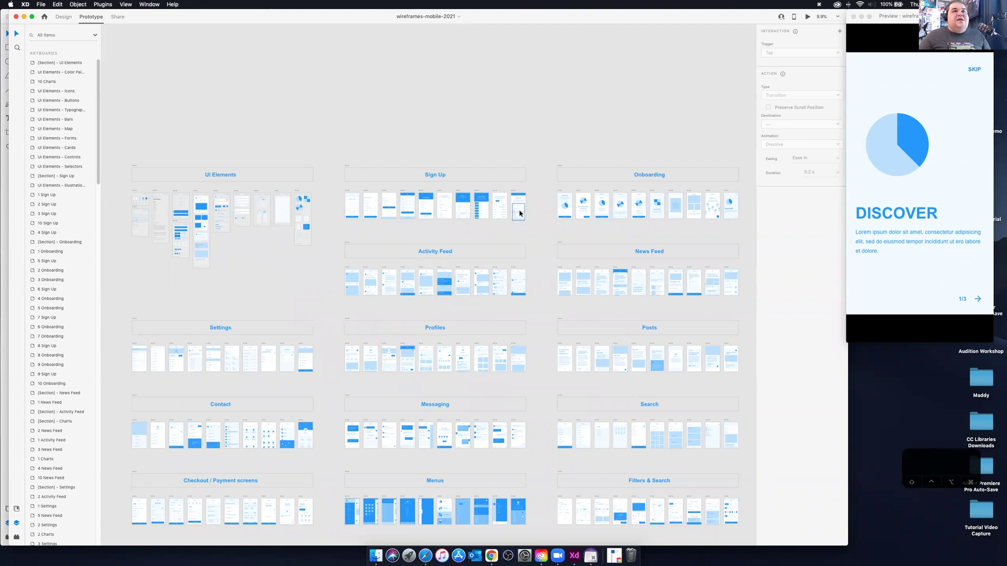
click(424, 277)
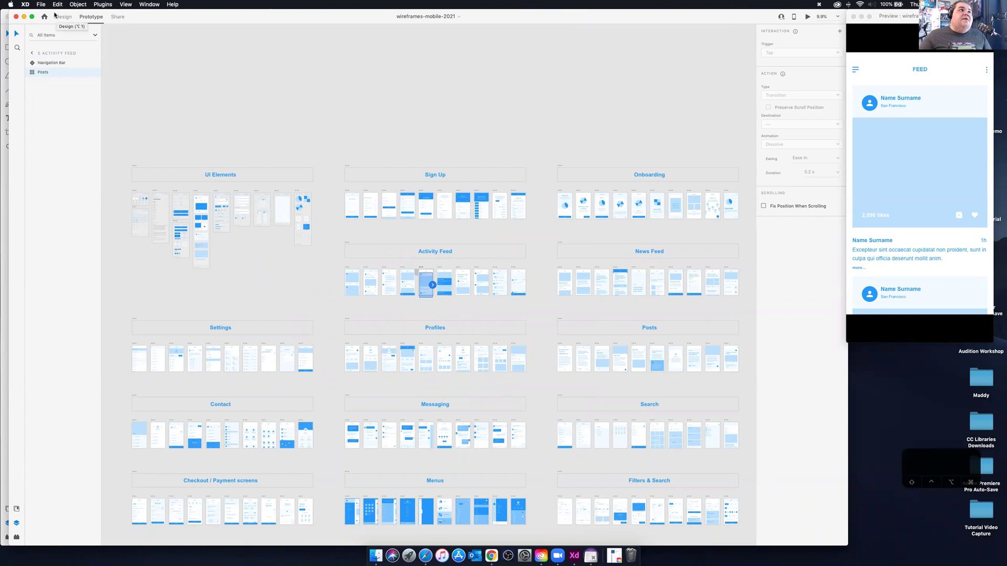
Move the wireframes-mobile-2021 window aside, bring up XD Design Prototype Workshop V2 behind it, and return to the kit.
drag(191, 16, 352, 16)
click(126, 76)
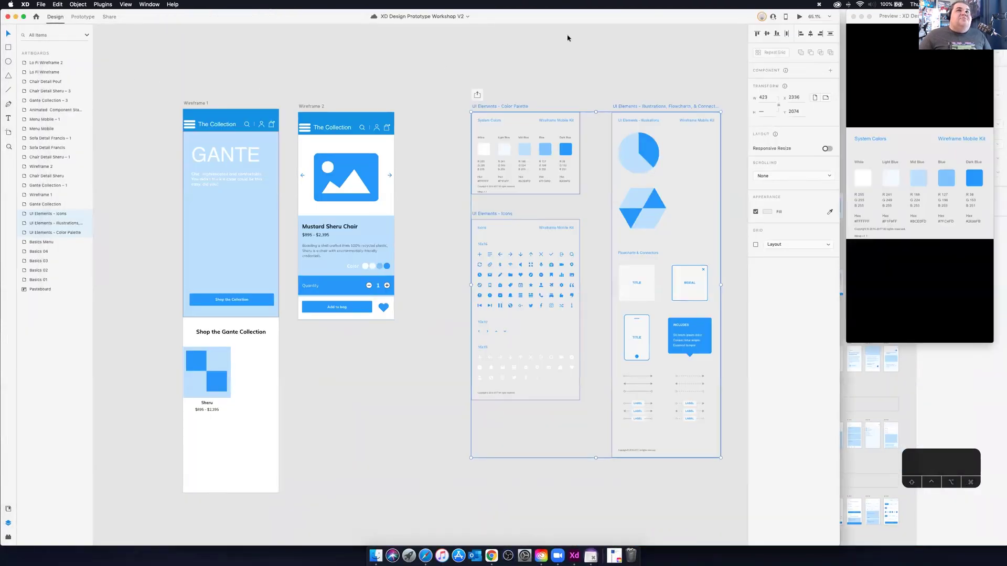
click(944, 400)
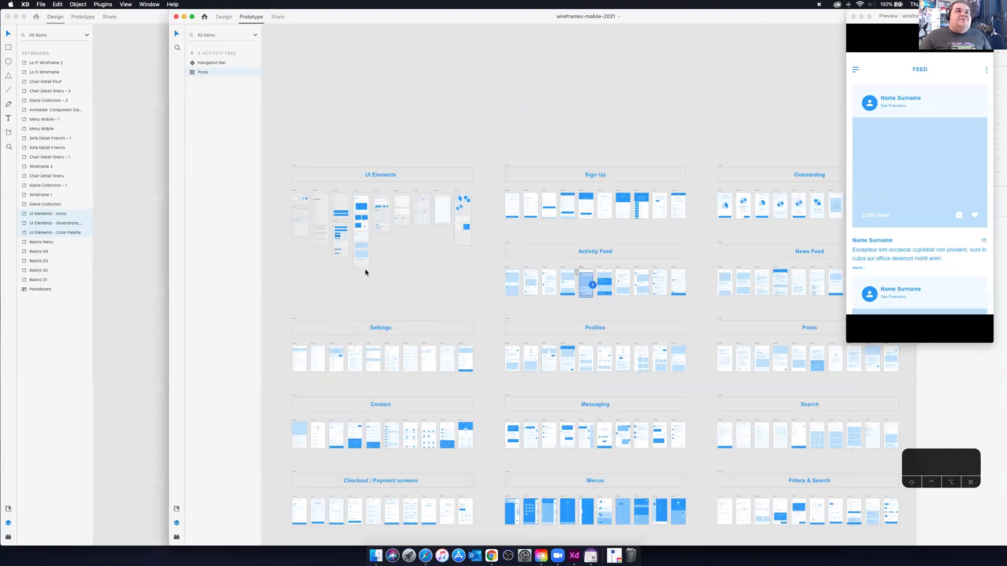
Switch to the XD Design Prototype Workshop V2 document and view its Creating Wireframes with XD section.
click(139, 247)
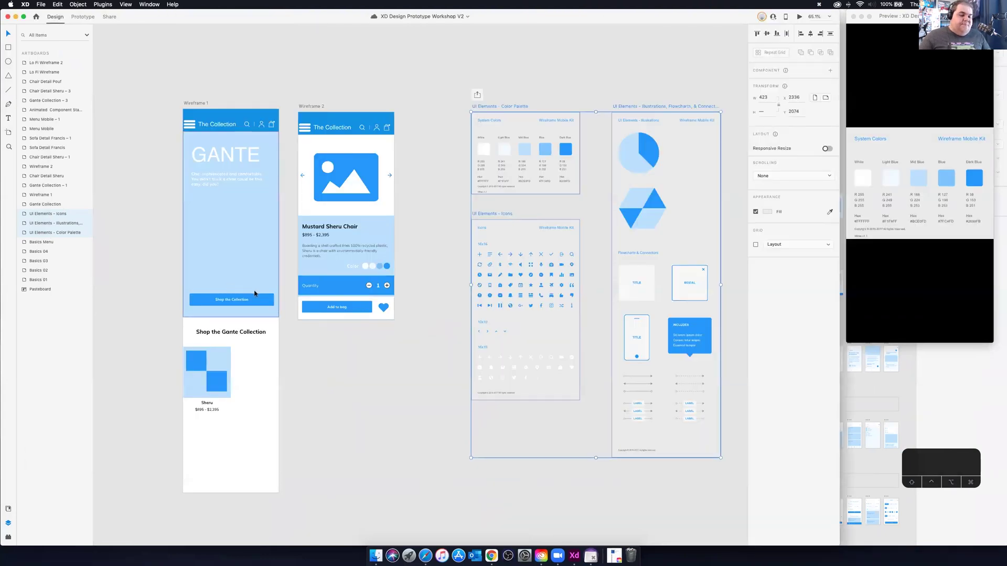
scroll(254, 294, down, 5)
scroll(193, 291, down, 1)
drag(195, 291, 445, 308)
scroll(445, 307, right, 2)
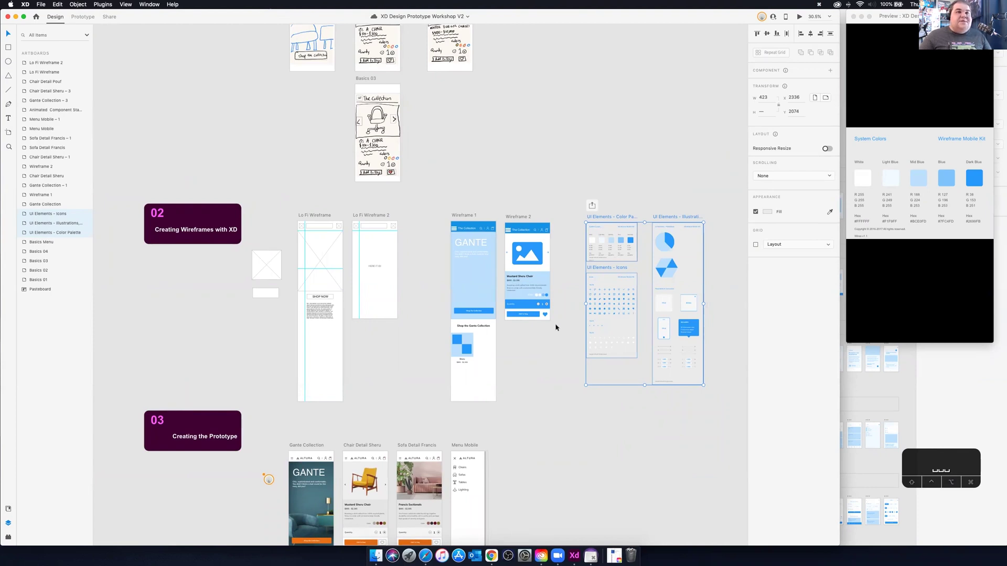
click(570, 318)
scroll(569, 317, down, 1)
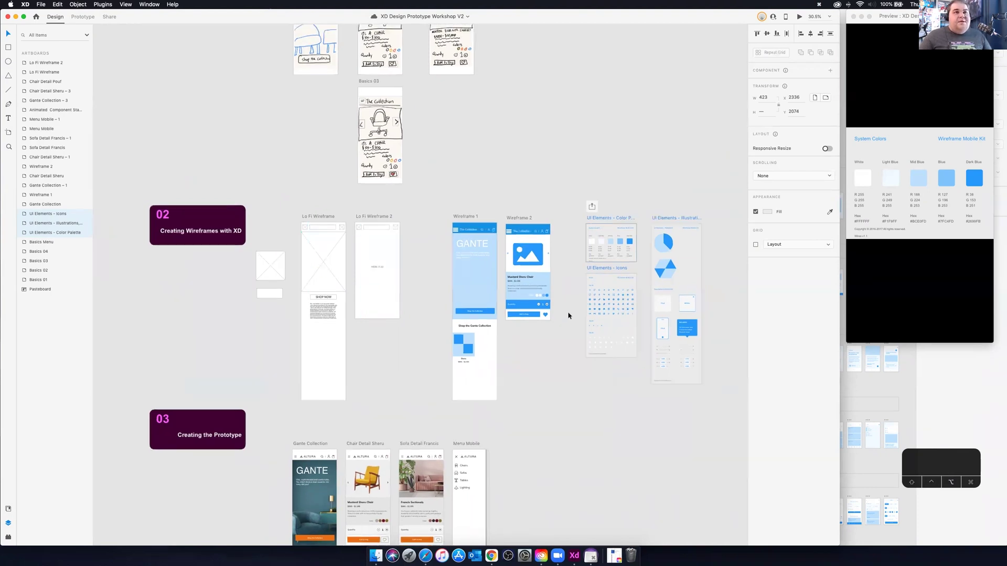
Clear the selection of the UI Elements artboards and examine Wireframe 1 and Wireframe 2 beside them.
scroll(569, 315, up, 5)
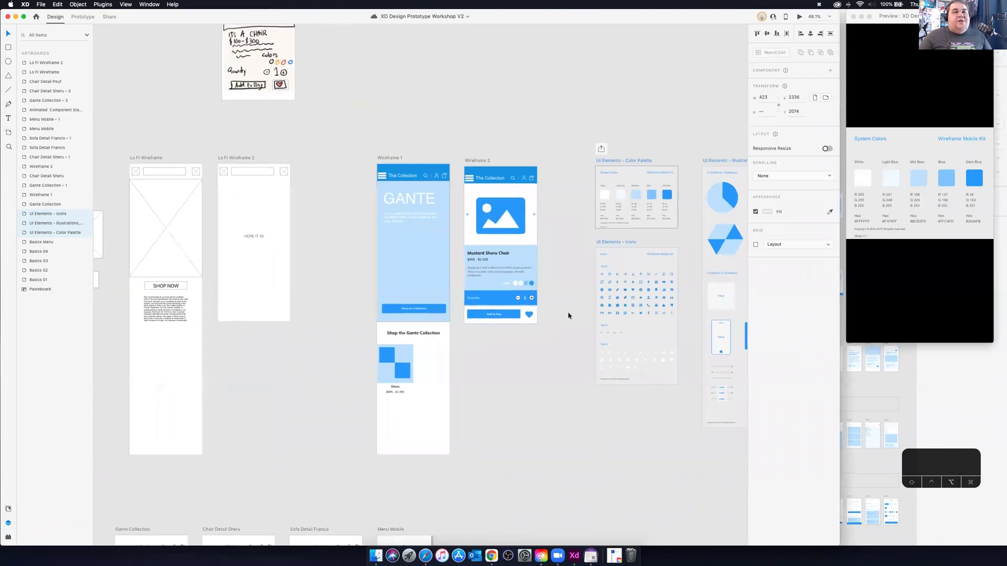
scroll(568, 316, up, 2)
drag(531, 306, 463, 290)
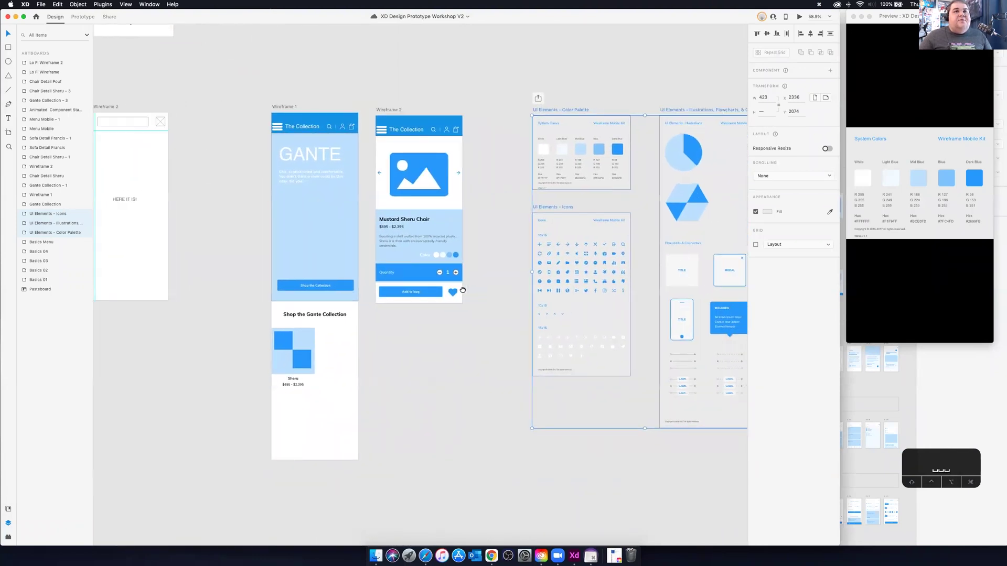
scroll(462, 290, right, 3)
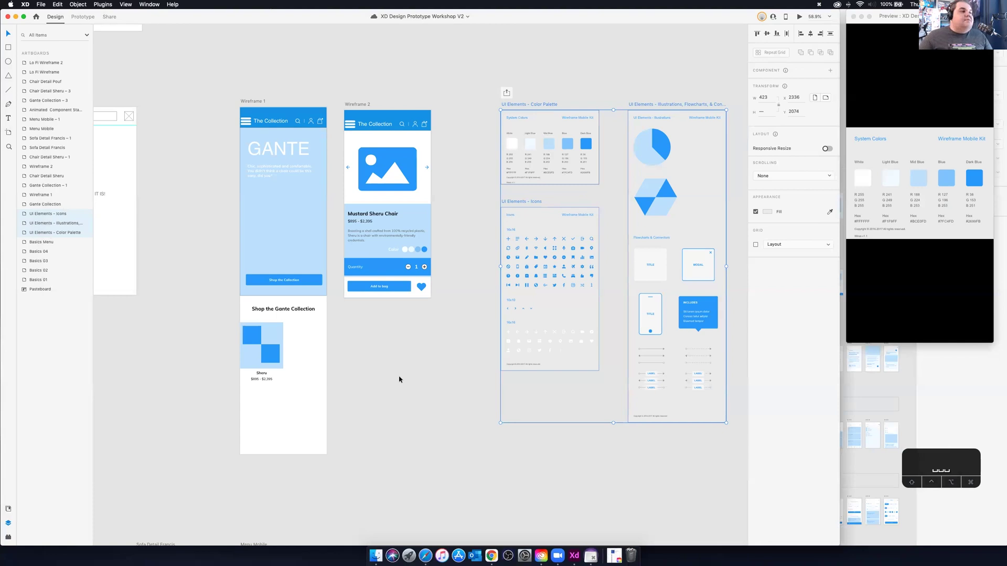
click(426, 394)
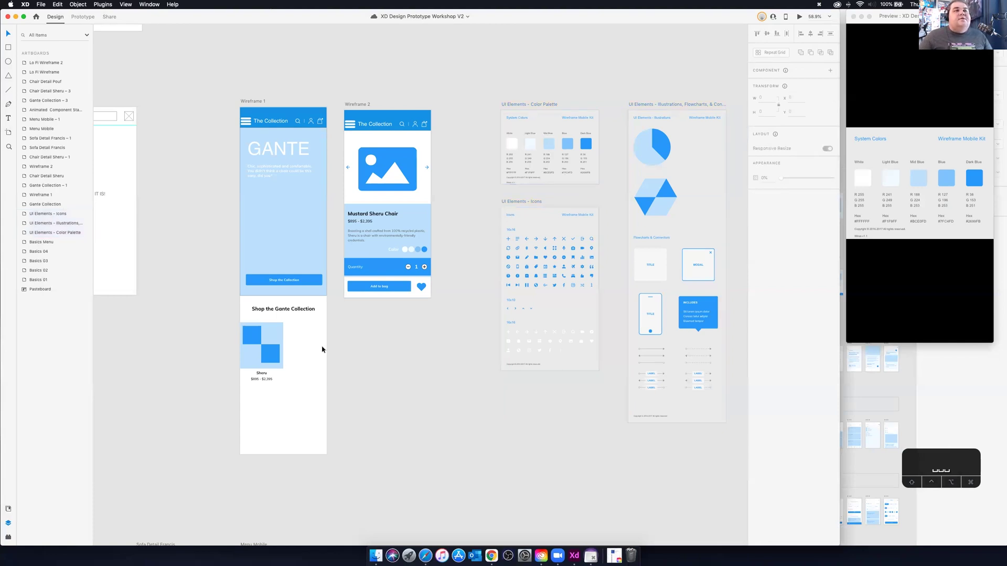
scroll(296, 347, right, 3)
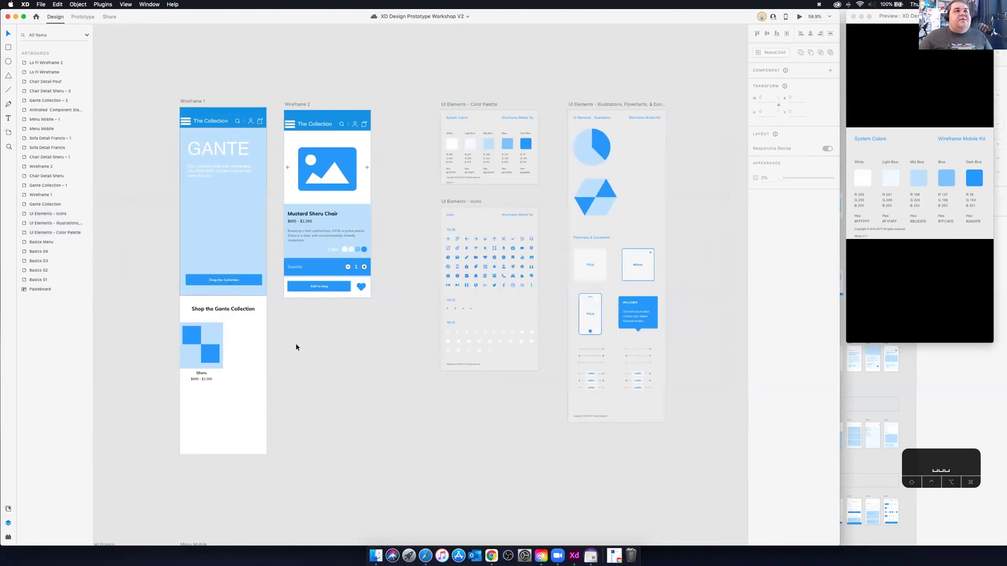
scroll(294, 343, left, 2)
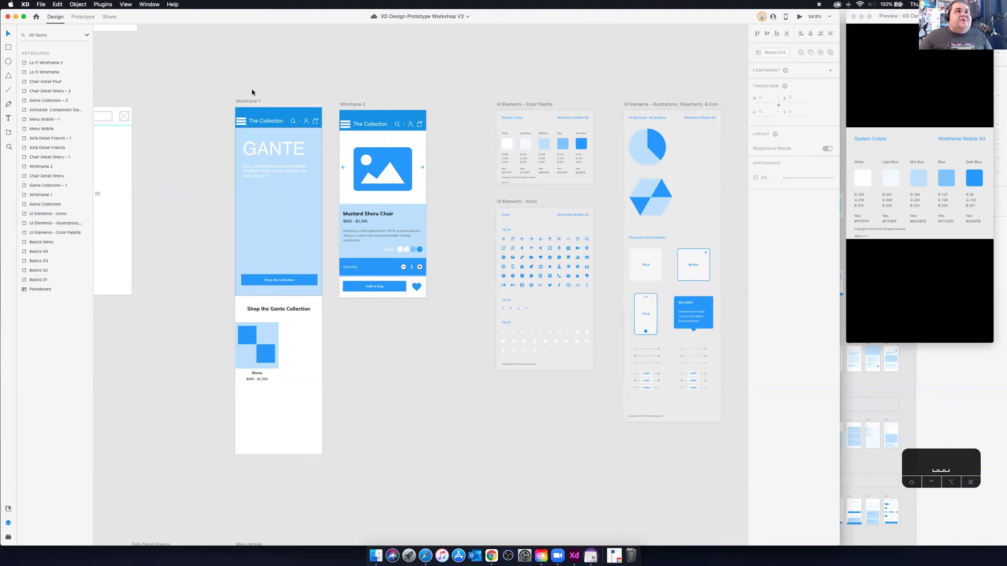
Preview Wireframe 1 and Wireframe 2, check both for interactions in Prototype mode, and return to Design mode.
click(253, 102)
click(347, 104)
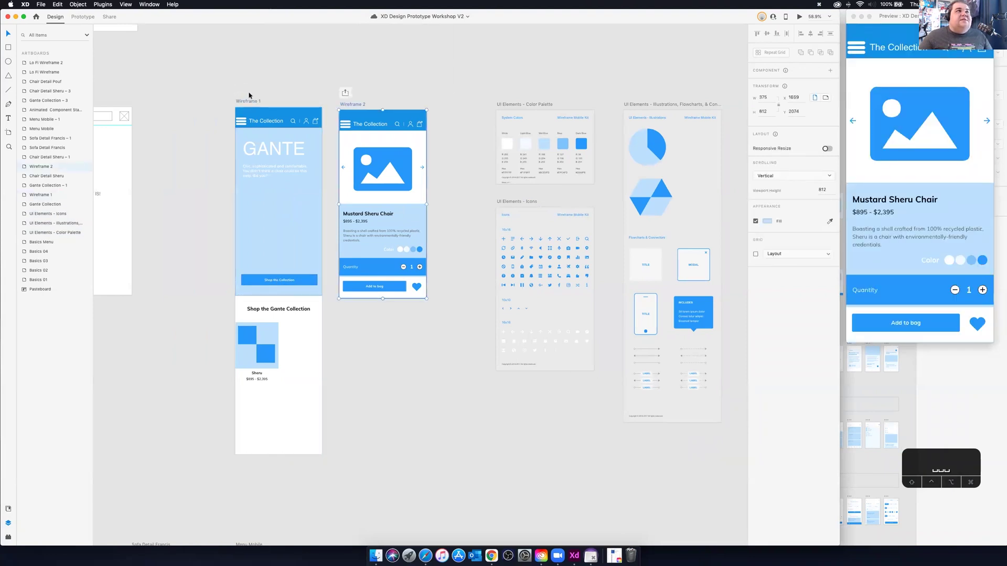
click(82, 17)
drag(203, 80, 452, 338)
click(249, 66)
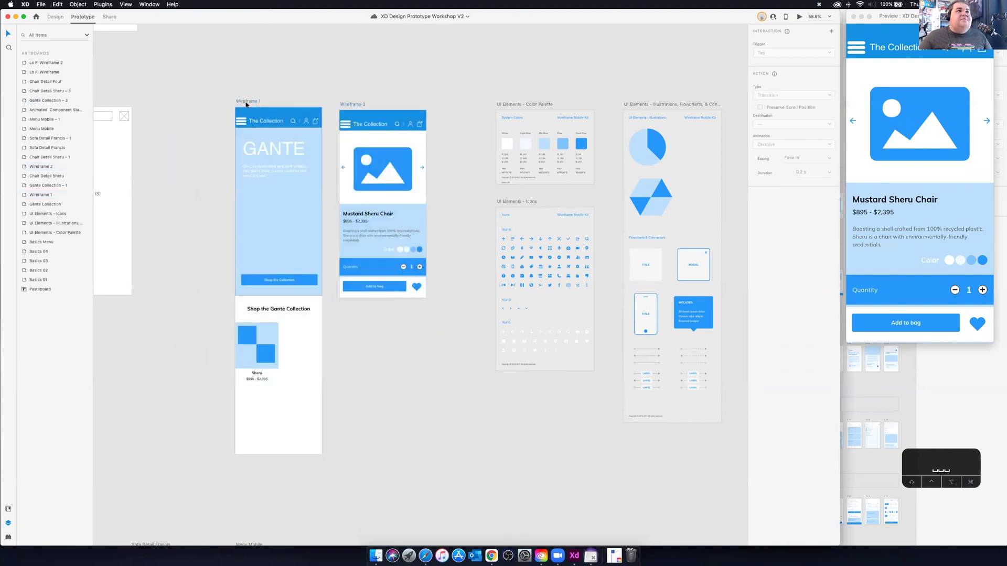
click(246, 103)
click(55, 17)
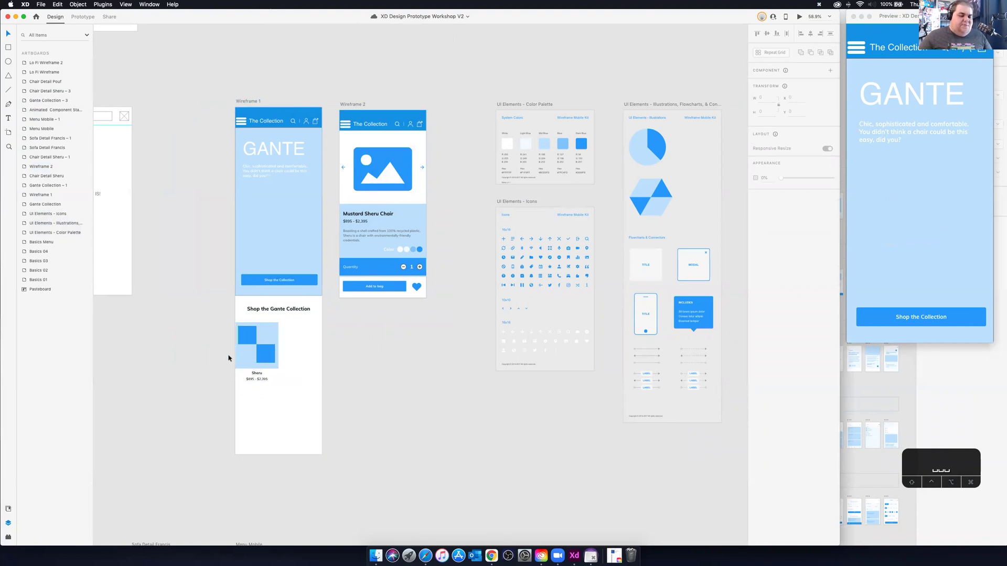
Try duplicating the Sheru product card beside and below the original on Wireframe 1, and undo the copies.
scroll(228, 358, up, 3)
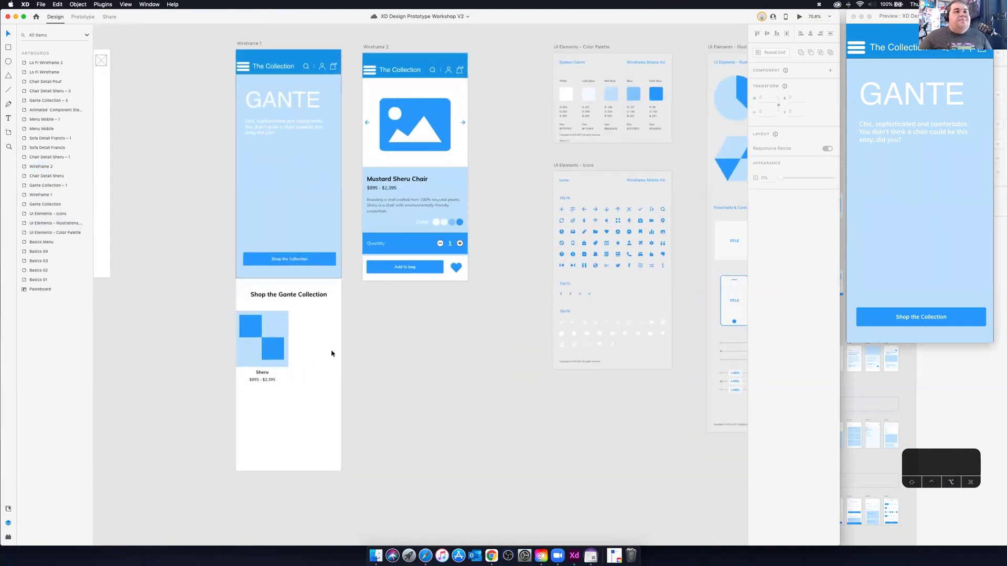
scroll(315, 367, up, 1)
click(296, 384)
drag(296, 384, 211, 312)
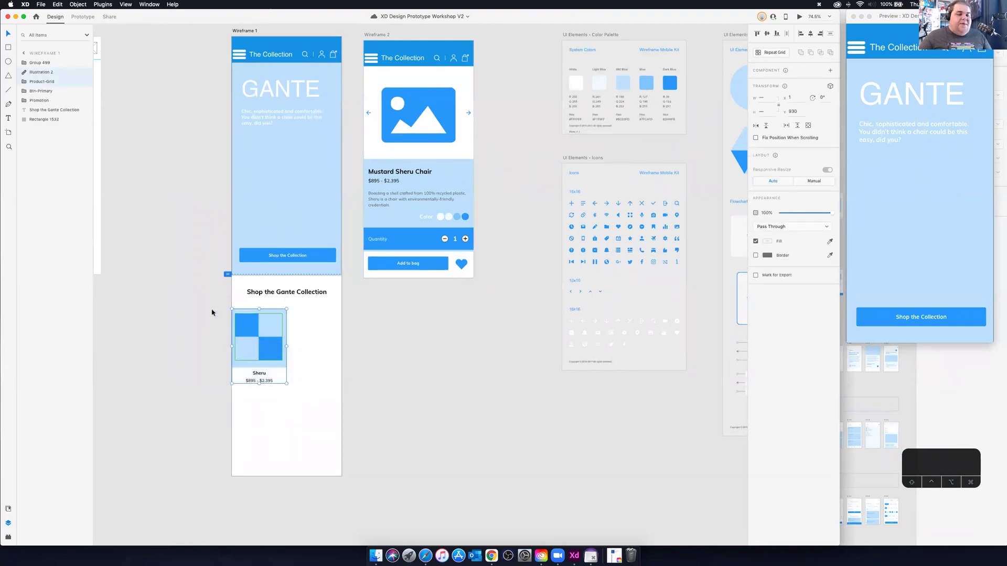
key(super+r)
drag(286, 346, 256, 424)
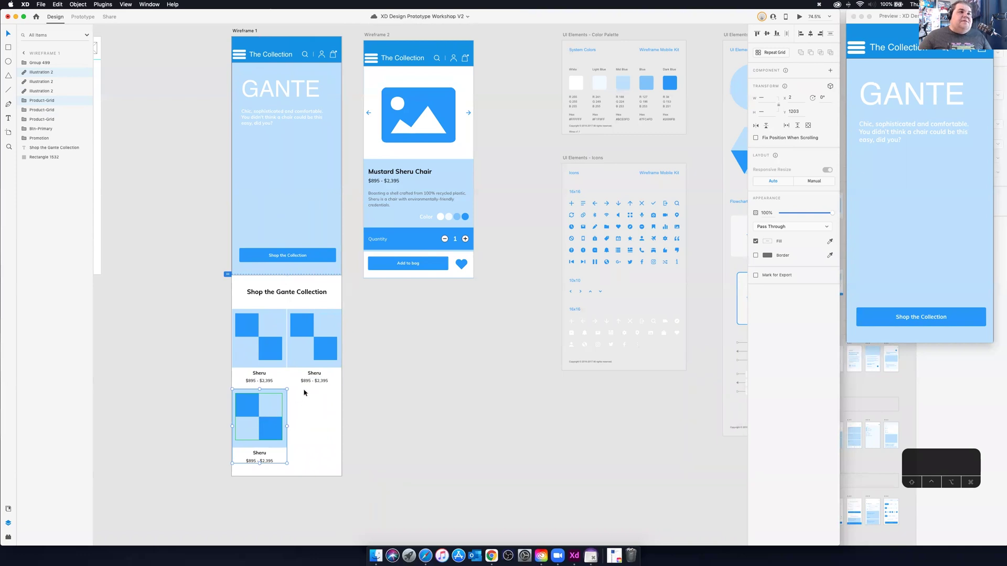
key(super+z)
key(super+z)
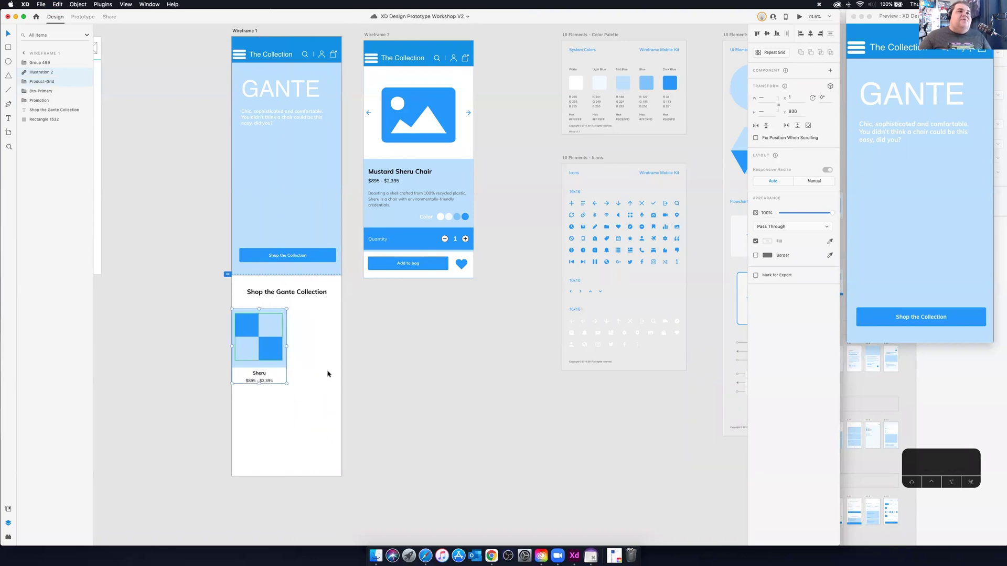
Select the Sheru product card together with its illustration on Wireframe 1 and convert them to a Repeat Grid.
click(305, 389)
click(268, 349)
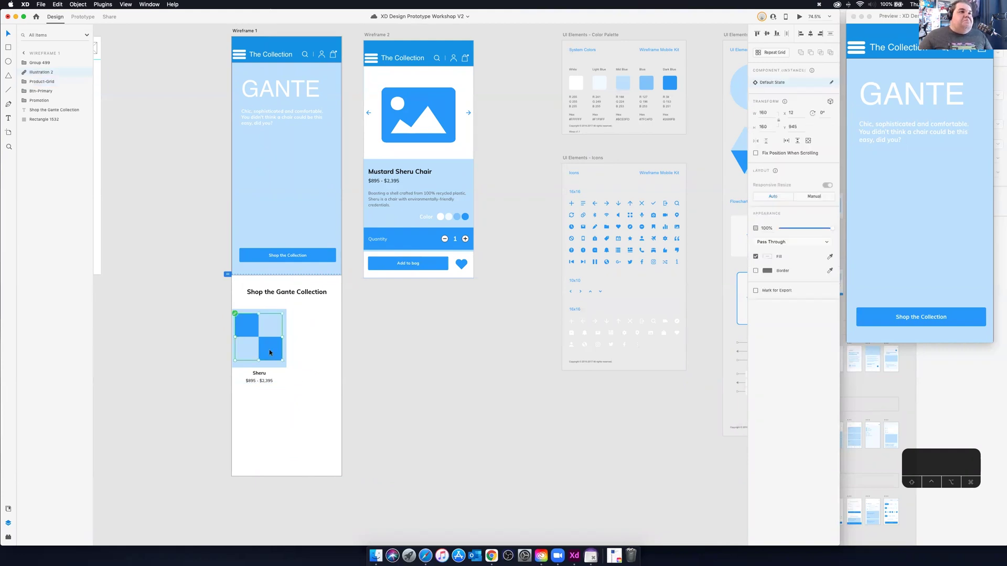
click(293, 388)
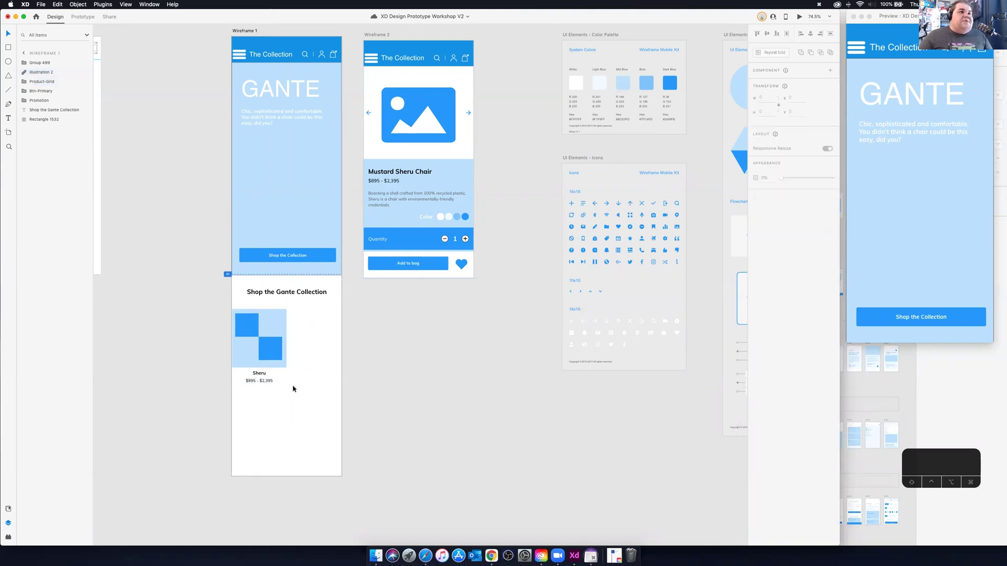
drag(299, 387, 206, 307)
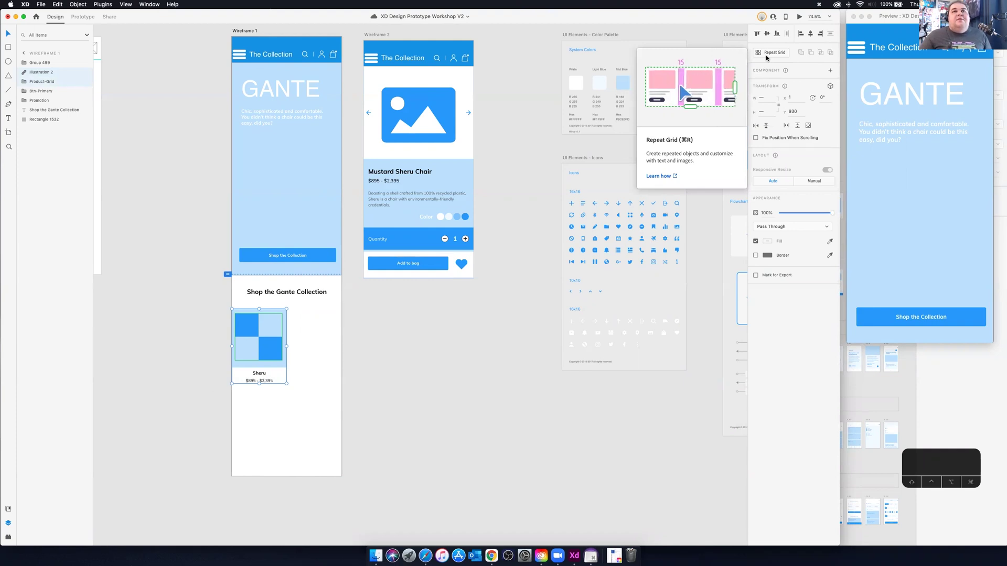
key(super+r)
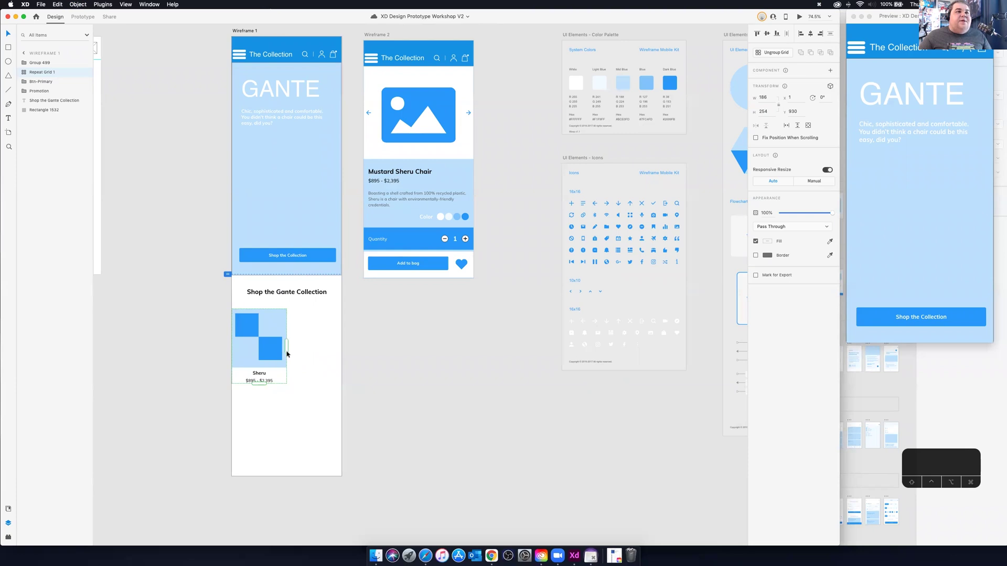
Extend the repeat grid to five columns and two rows, and check the product section in the preview.
drag(285, 349, 531, 388)
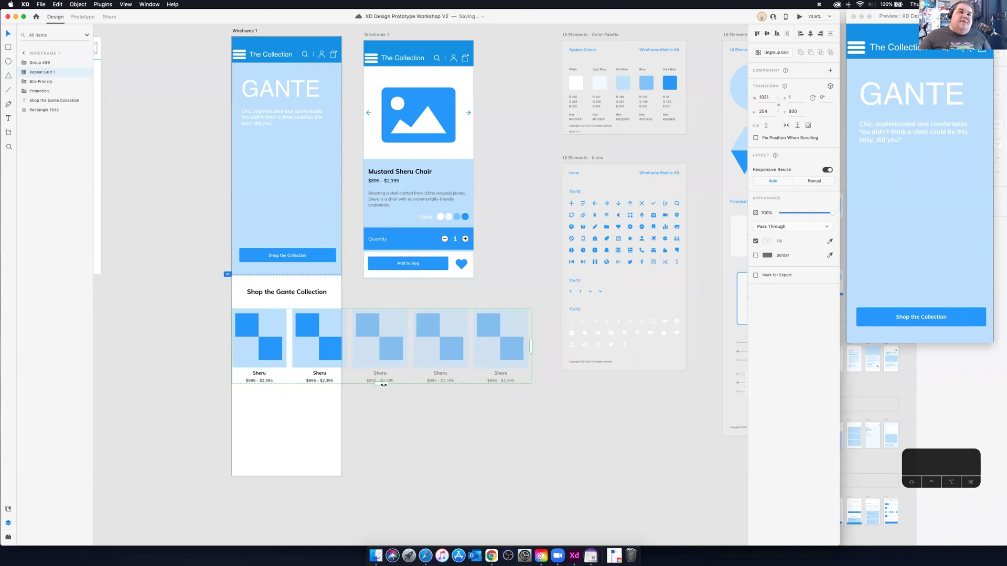
drag(383, 385, 382, 466)
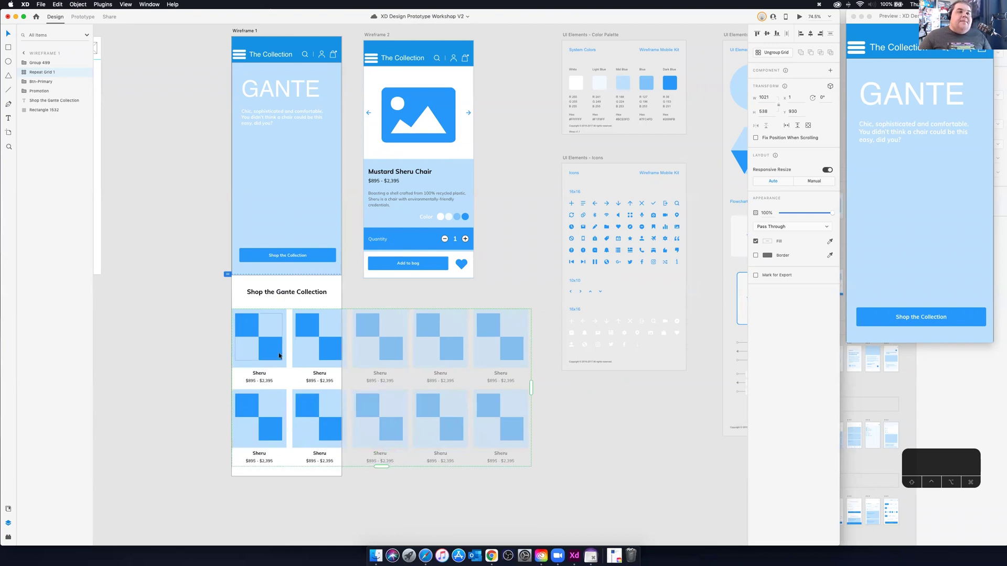
click(408, 305)
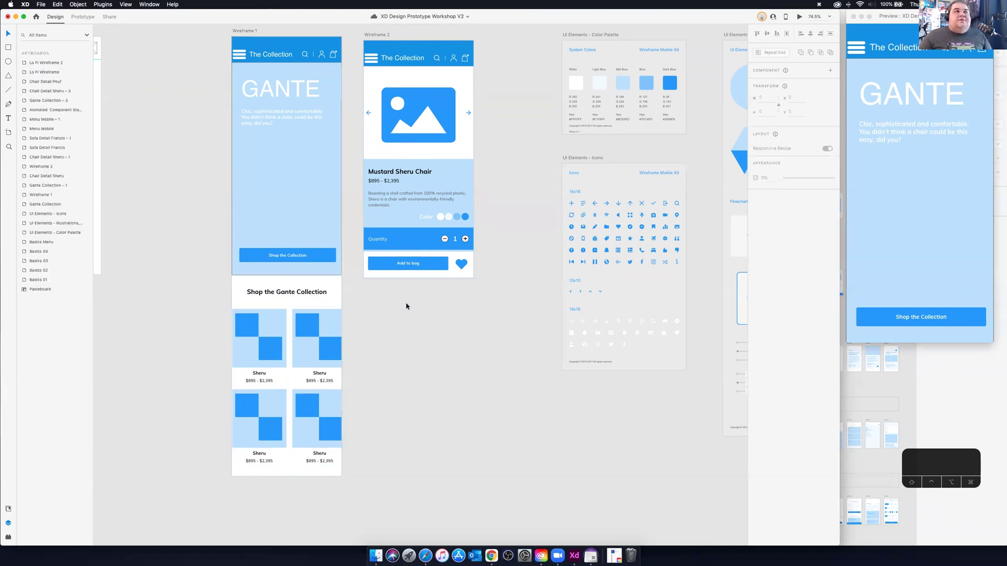
scroll(889, 224, down, 5)
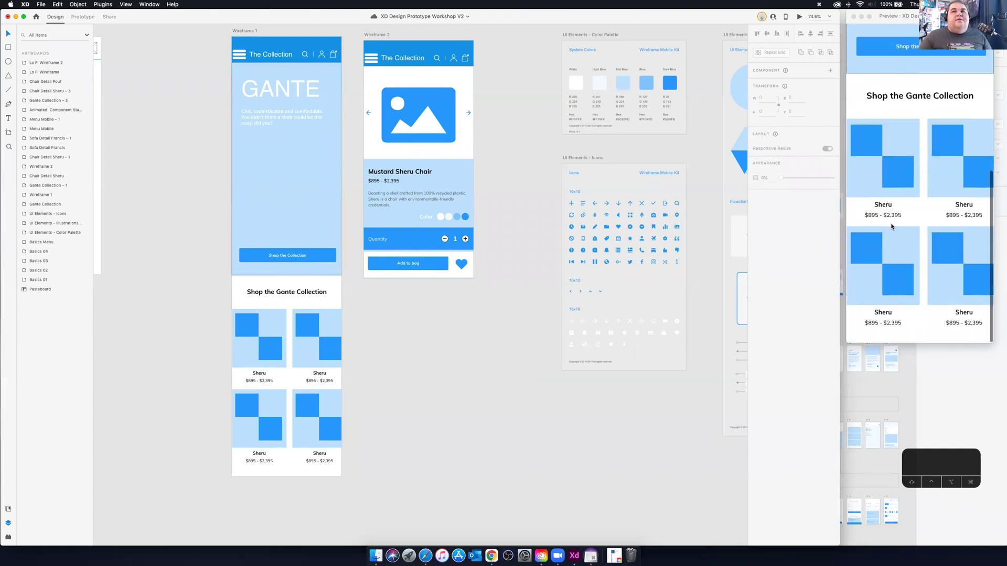
scroll(891, 228, up, 1)
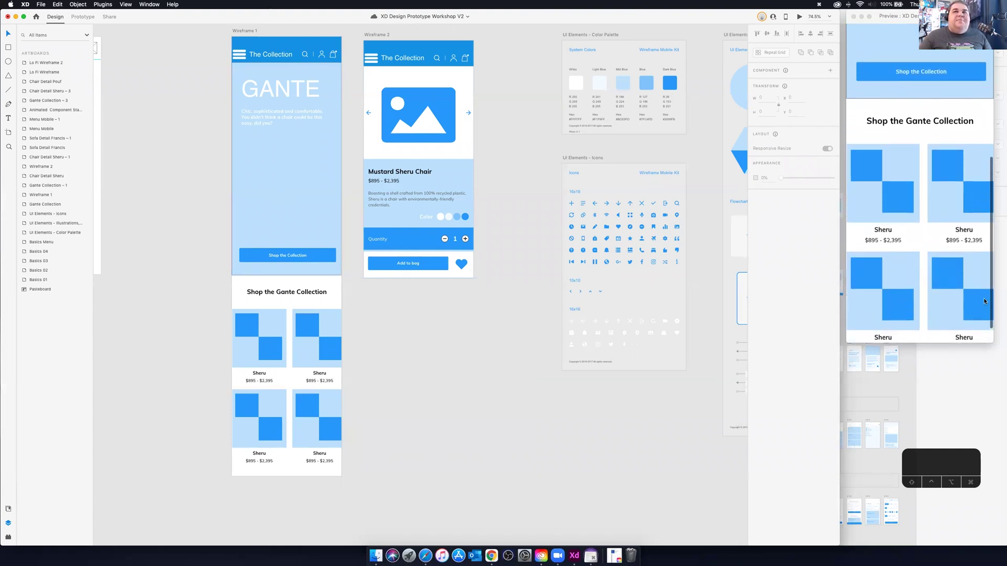
Turn the product repeat grid on Wireframe 1 into a horizontal scroll group.
click(306, 357)
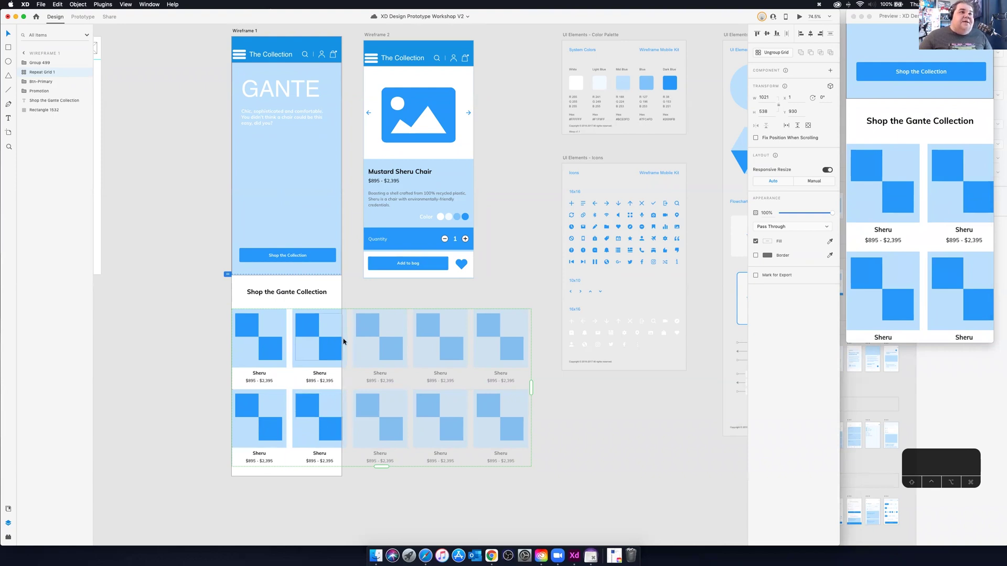
click(249, 305)
drag(244, 306, 552, 477)
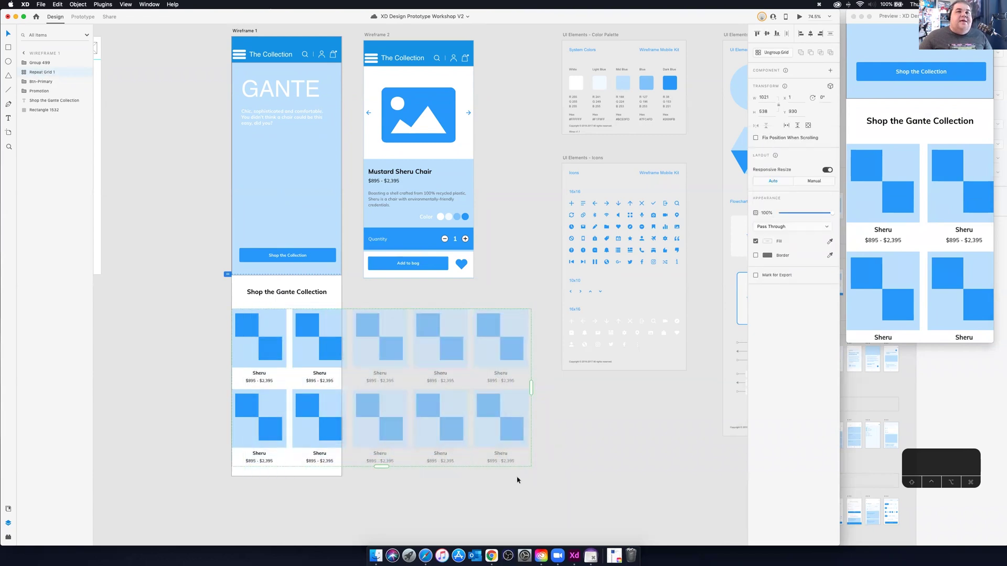
click(787, 128)
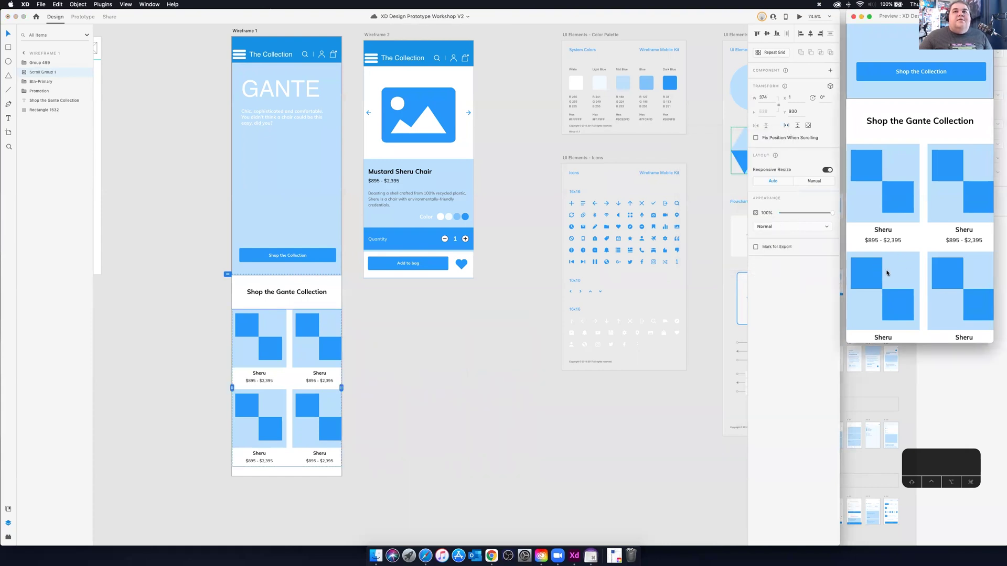
Test the product grid's horizontal scrolling together with the page's vertical scrolling in the preview.
scroll(887, 272, right, 5)
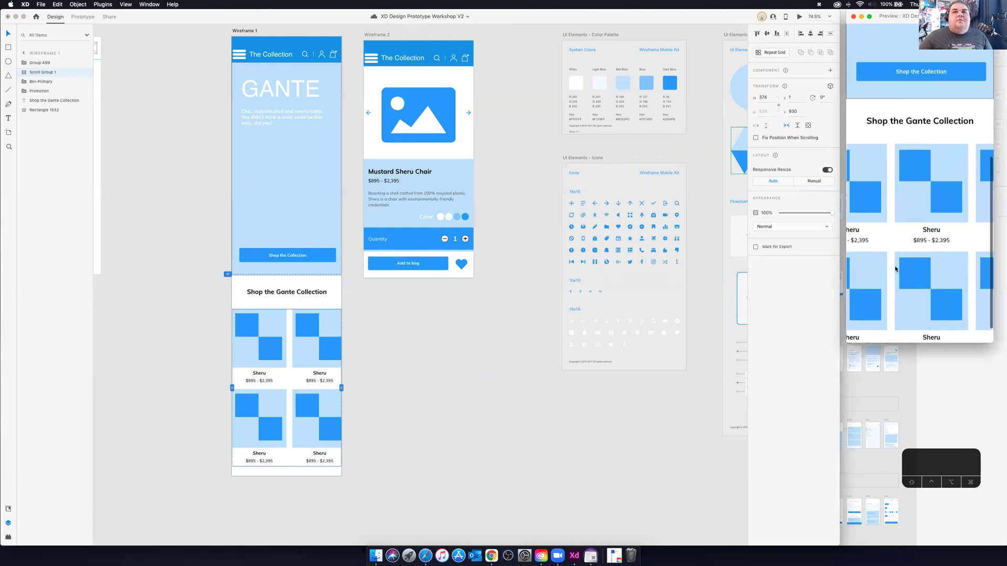
scroll(882, 270, right, 5)
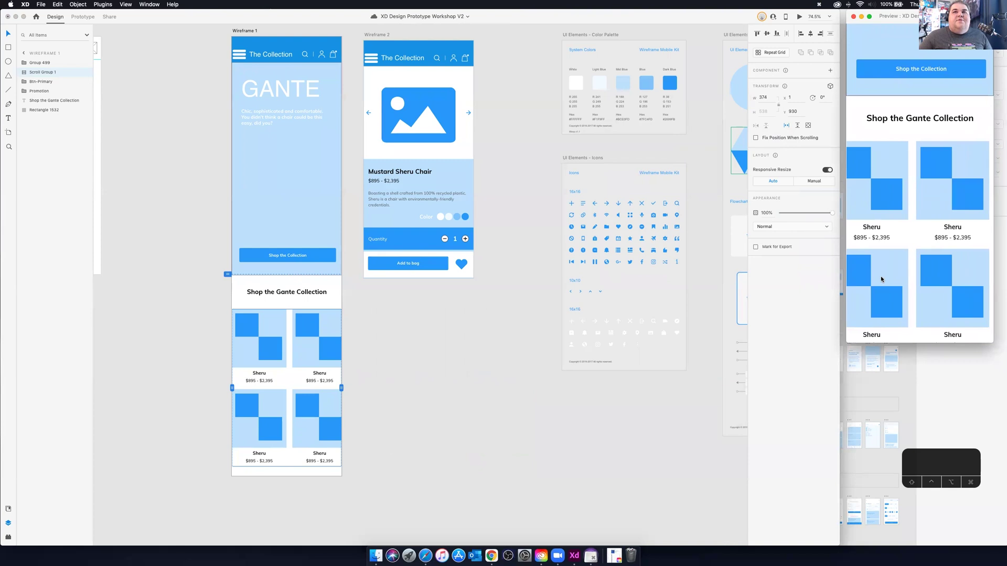
scroll(891, 276, right, 5)
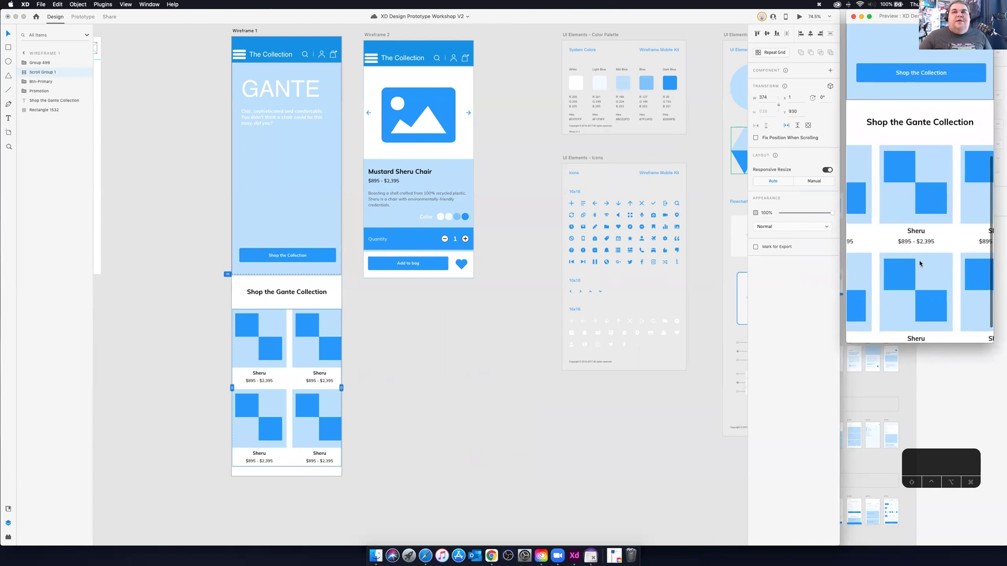
scroll(920, 268, up, 5)
scroll(920, 272, down, 5)
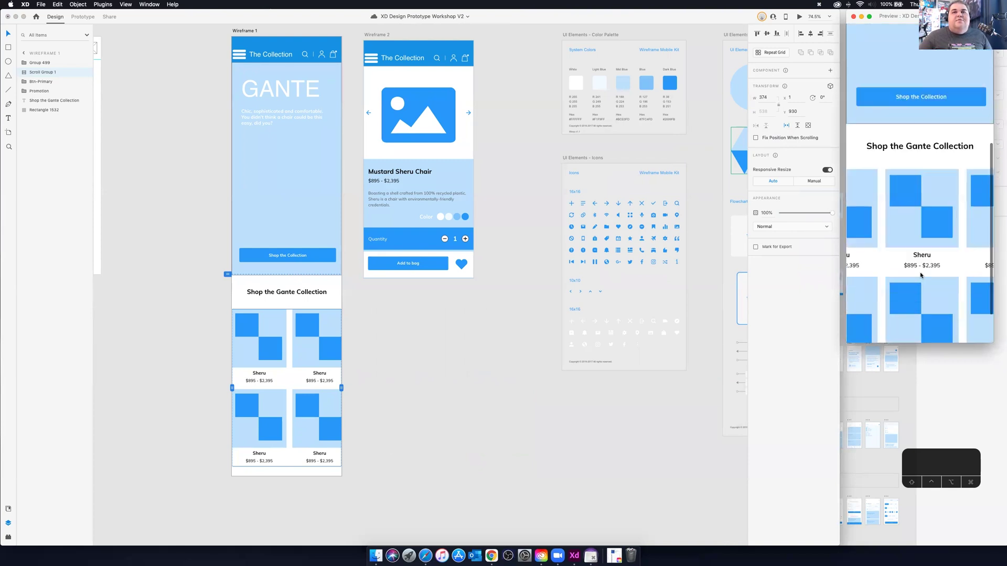
scroll(919, 272, down, 2)
scroll(904, 258, left, 3)
scroll(944, 259, left, 2)
scroll(923, 268, right, 3)
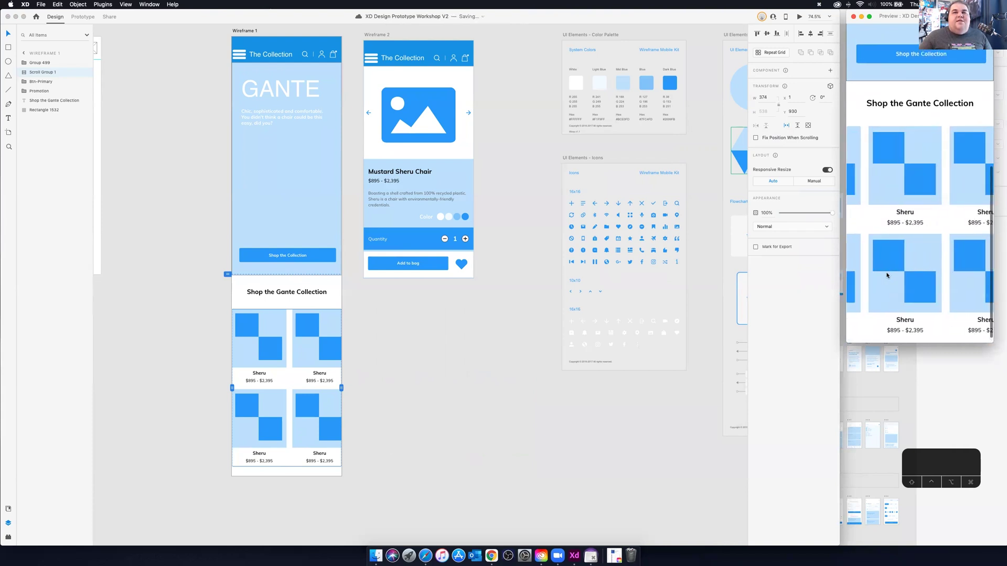
scroll(944, 281, right, 2)
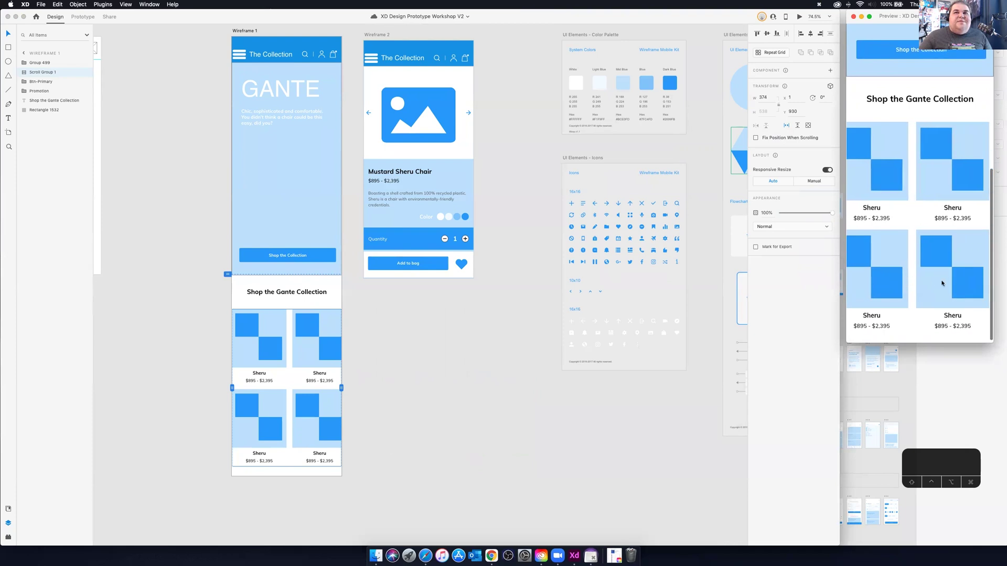
scroll(917, 278, left, 2)
scroll(925, 257, up, 2)
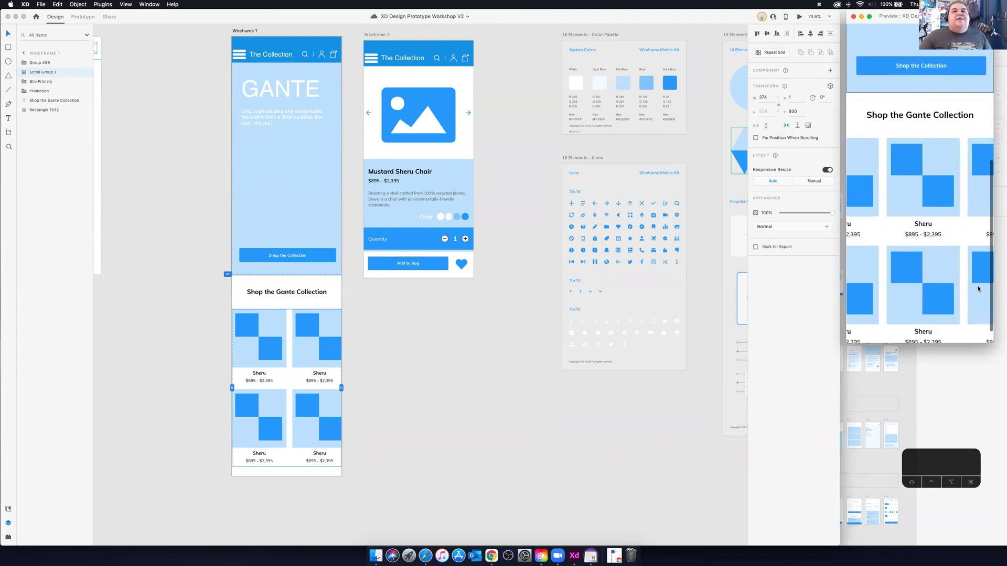
Scroll the Sheru product grid sideways in both directions in the preview to examine how the horizontal scroll group behaves.
scroll(925, 228, down, 2)
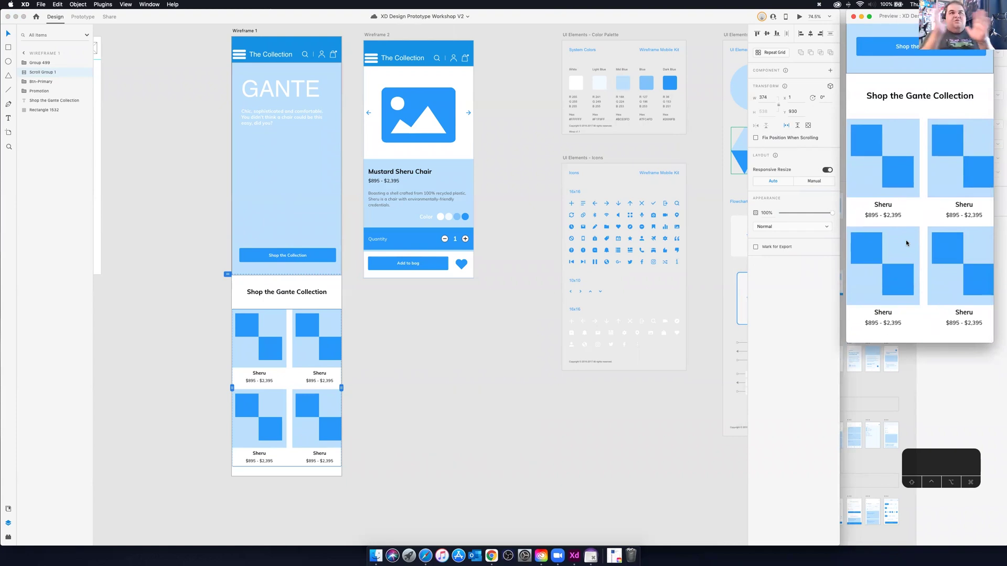
scroll(918, 191, right, 5)
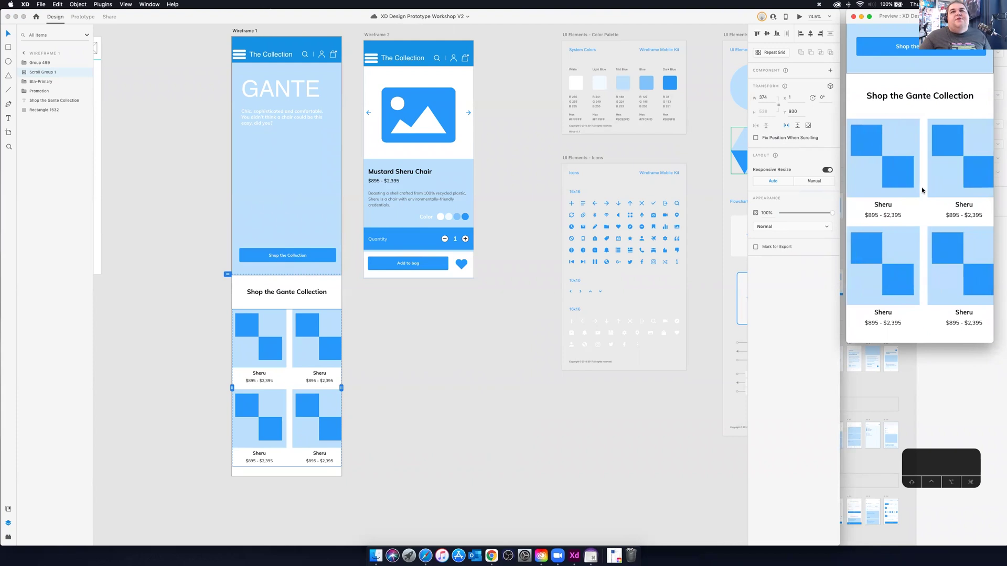
scroll(922, 190, left, 5)
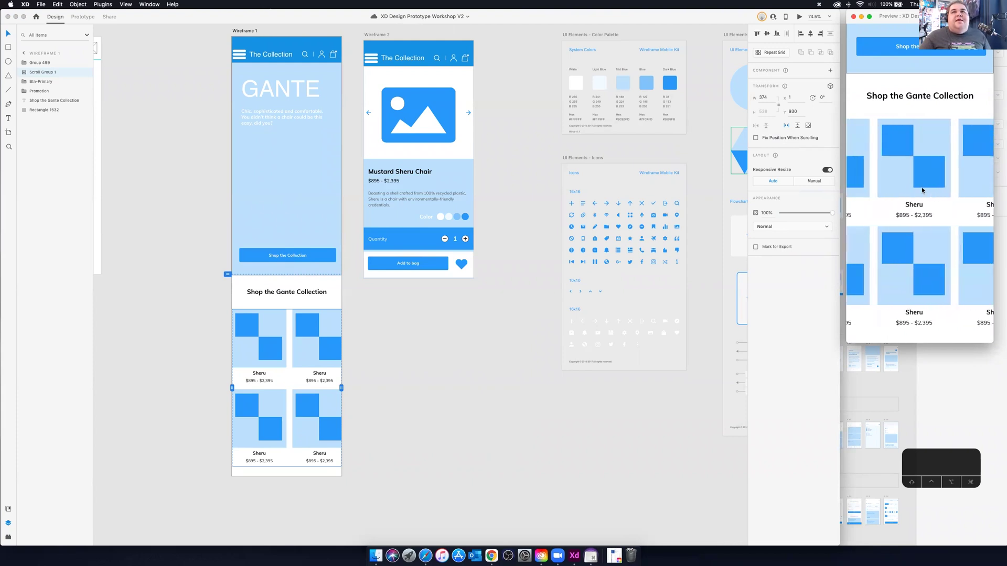
scroll(921, 190, right, 3)
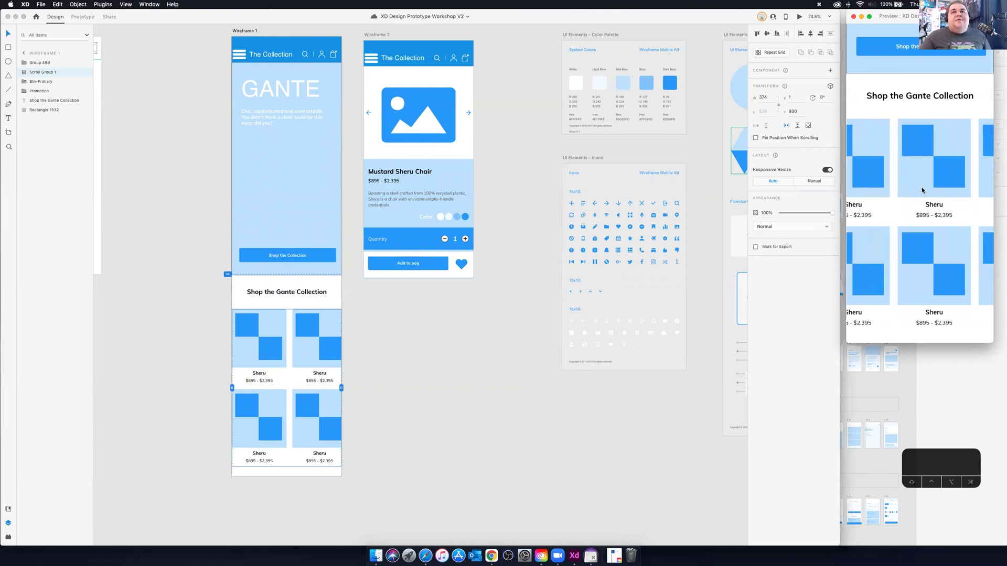
scroll(922, 191, left, 3)
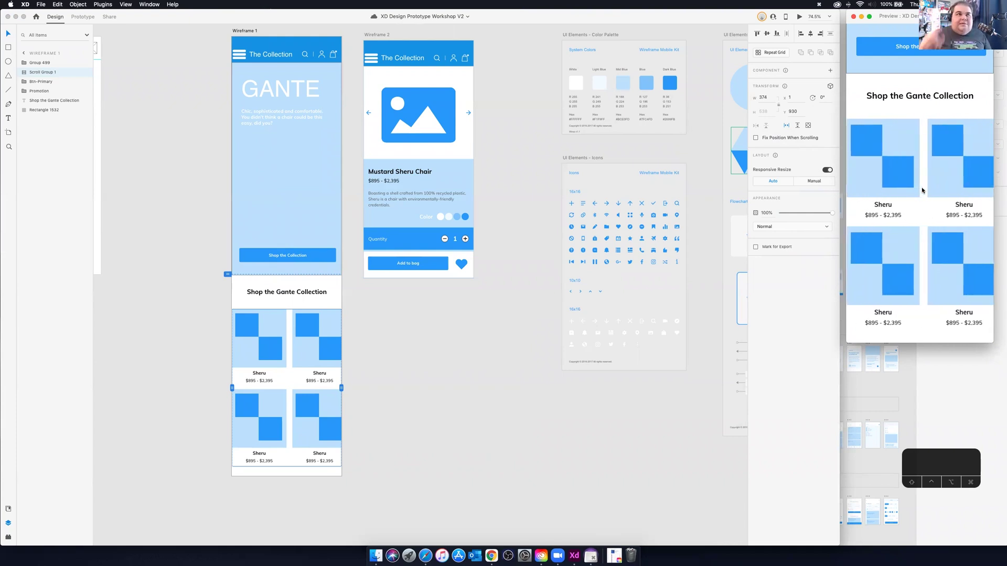
scroll(922, 191, right, 3)
scroll(920, 191, left, 3)
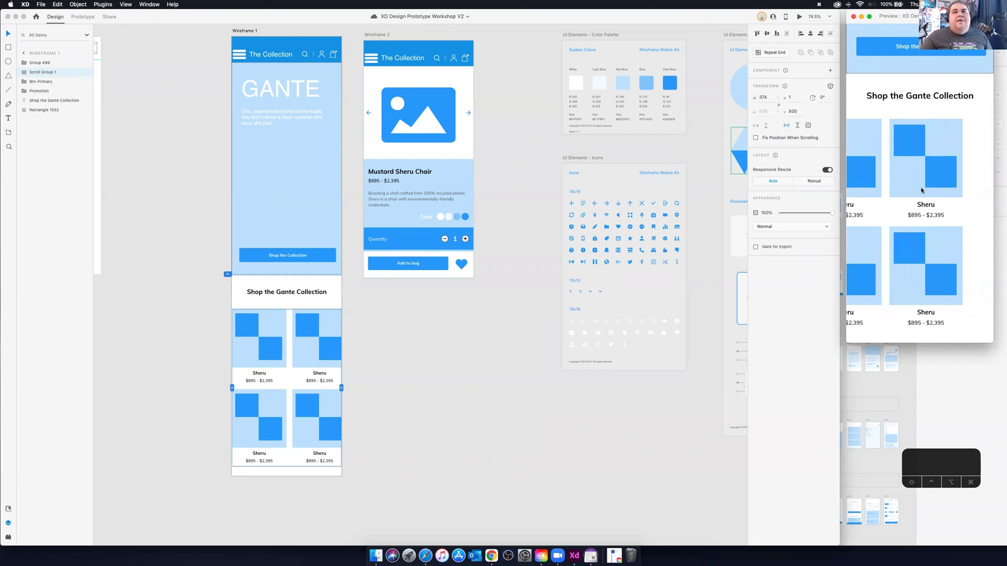
scroll(907, 188, right, 3)
scroll(907, 185, left, 3)
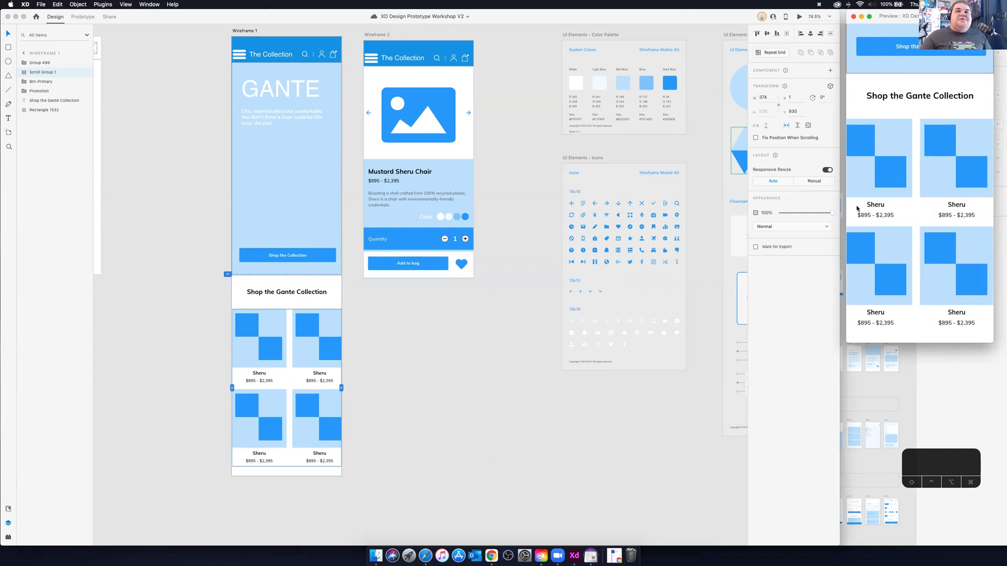
scroll(891, 271, right, 3)
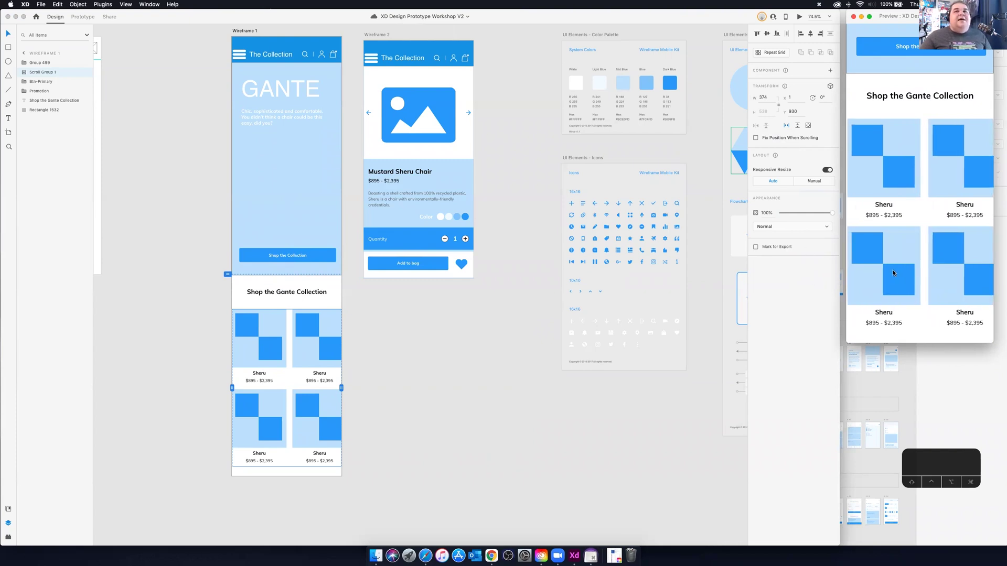
scroll(893, 272, right, 2)
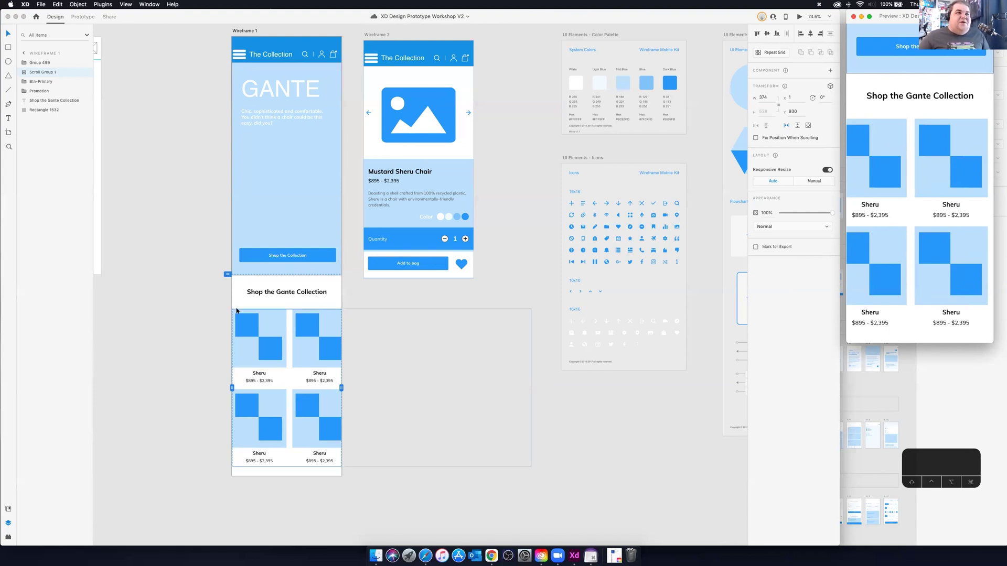
Narrow the product scroll group's visible area to 303 wide, position it at X 26, Y 937, and check its scrolling in the preview.
click(284, 344)
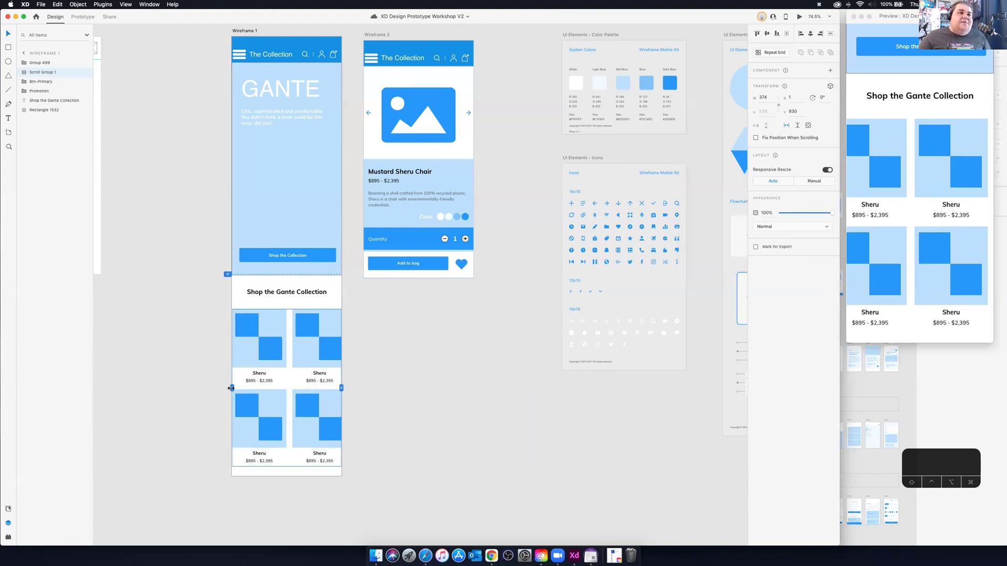
drag(232, 388, 239, 388)
drag(341, 388, 317, 388)
mouse_move(252, 367)
mouse_down()
mouse_move(271, 366)
mouse_move(220, 389)
mouse_move(265, 374)
mouse_up()
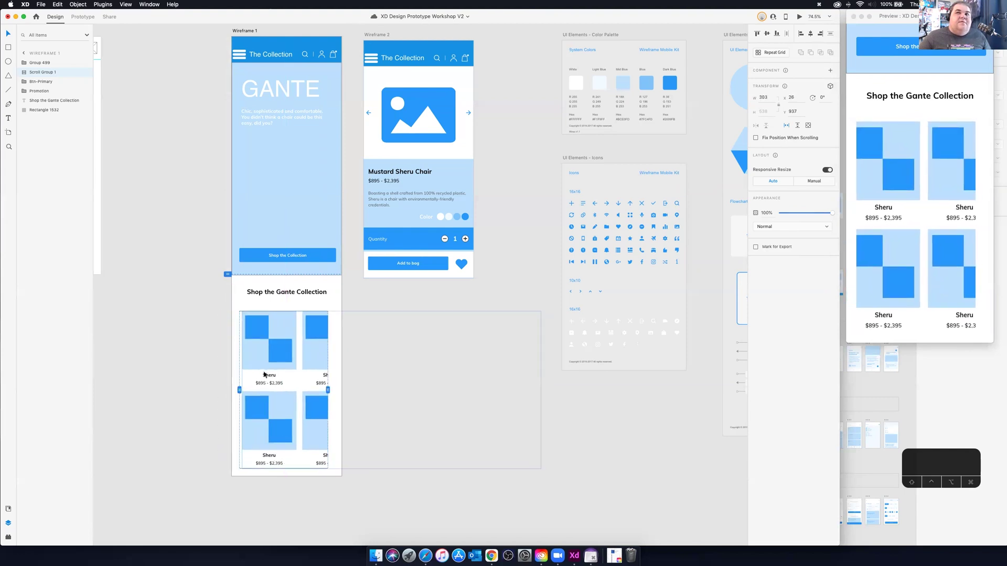
scroll(959, 255, right, 3)
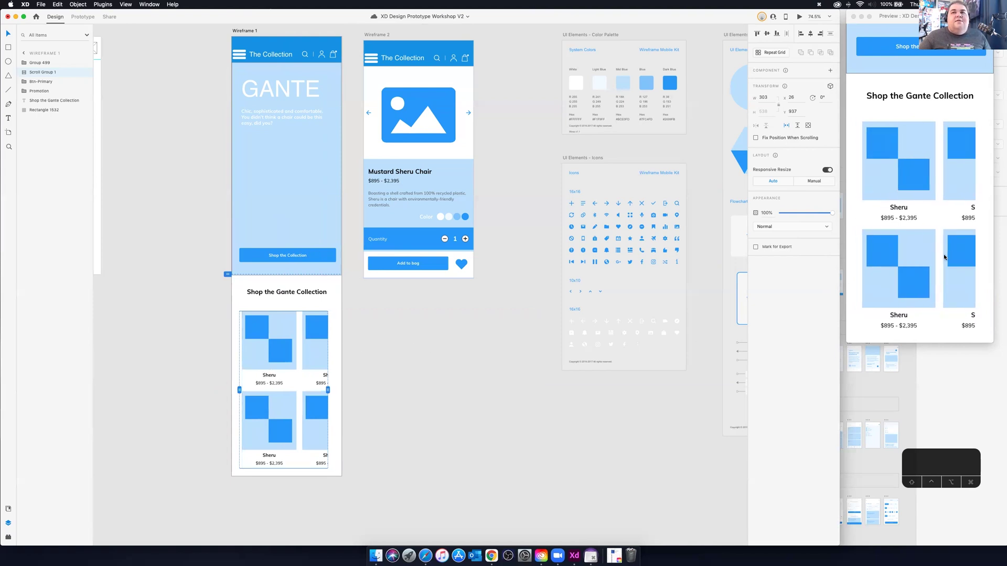
scroll(944, 257, right, 4)
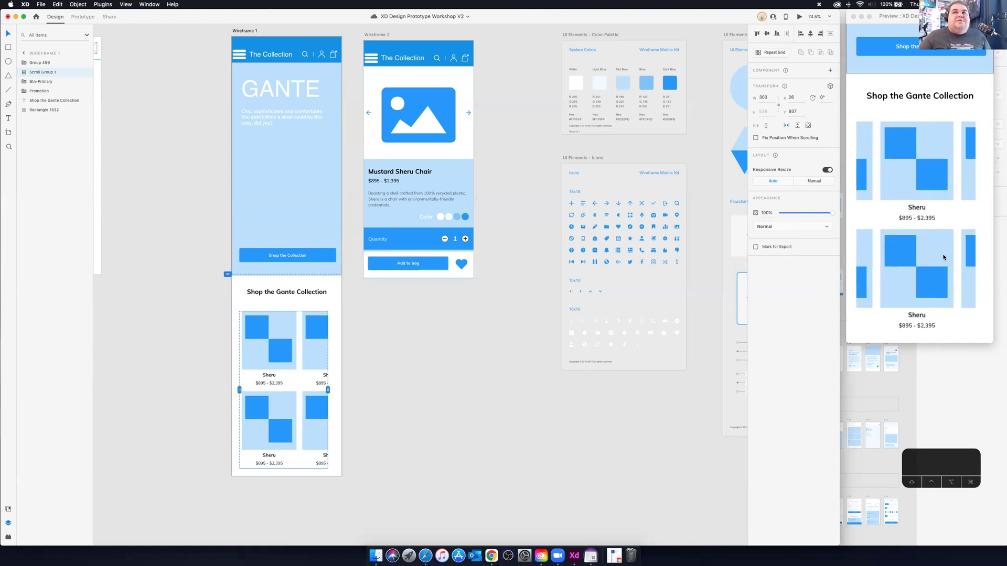
scroll(942, 254, right, 2)
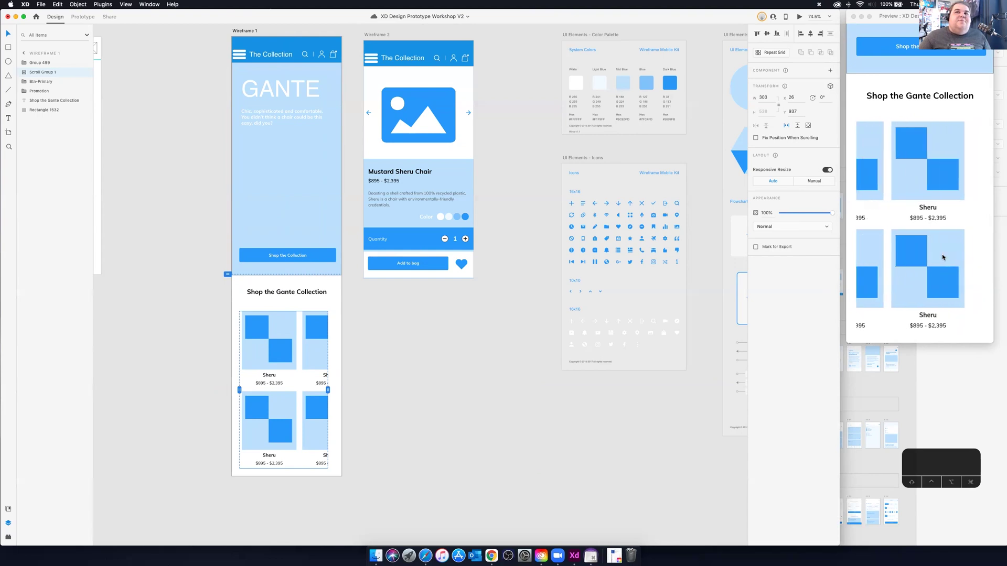
scroll(940, 254, left, 4)
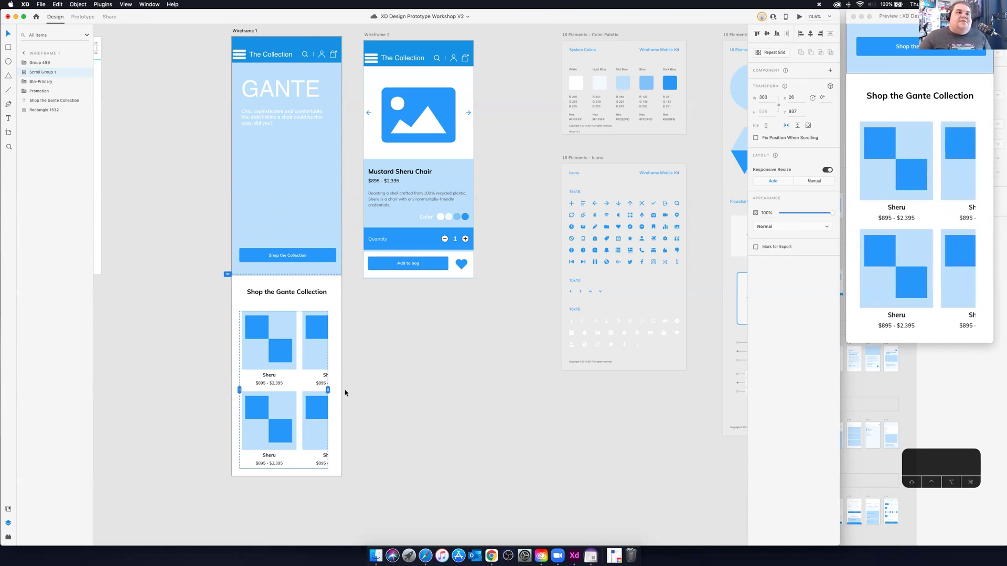
Resize the product scroll group's visible area to 317 wide and shift it to X 29, Y 934 on Wireframe 1.
drag(329, 388, 299, 389)
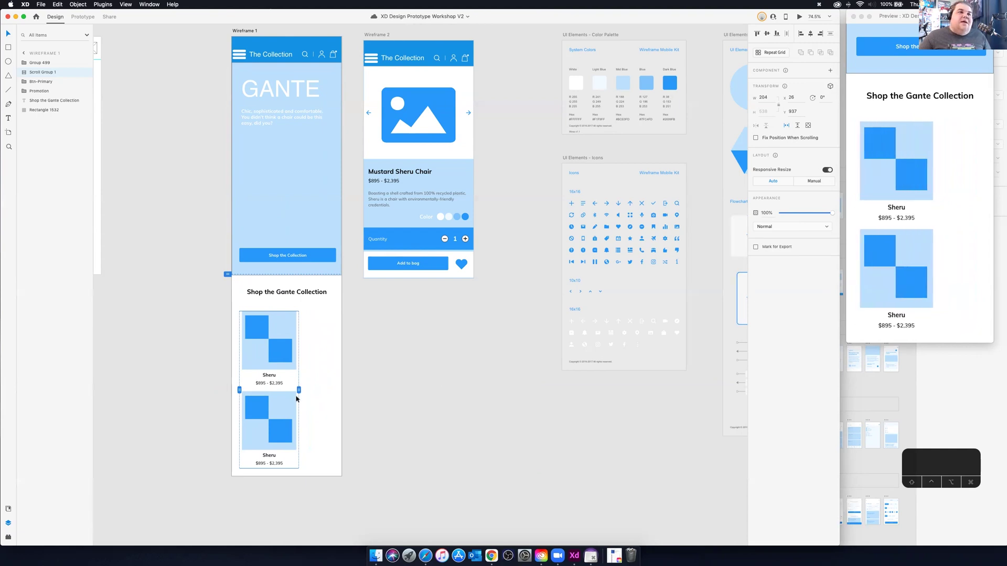
drag(299, 390, 332, 392)
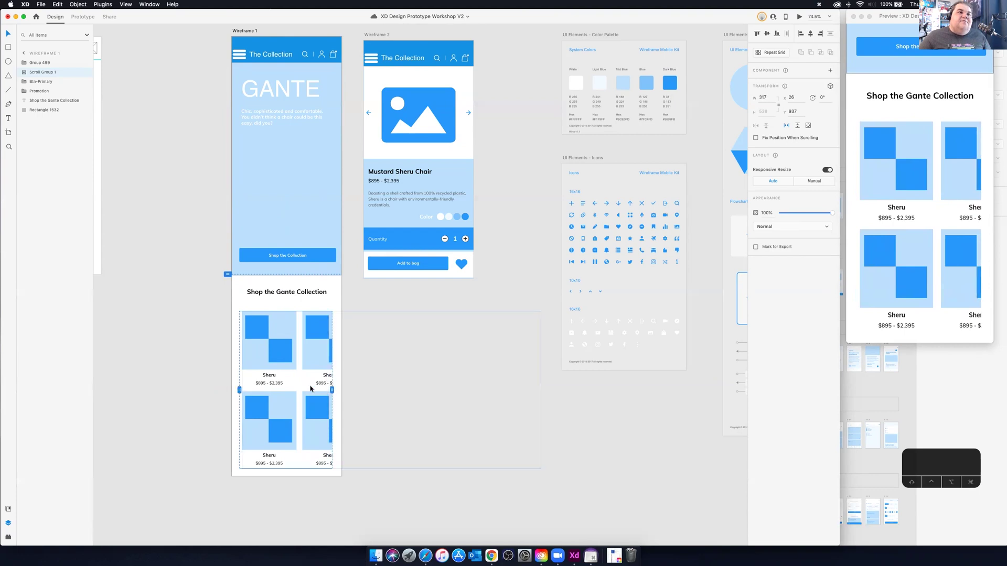
drag(282, 364, 285, 363)
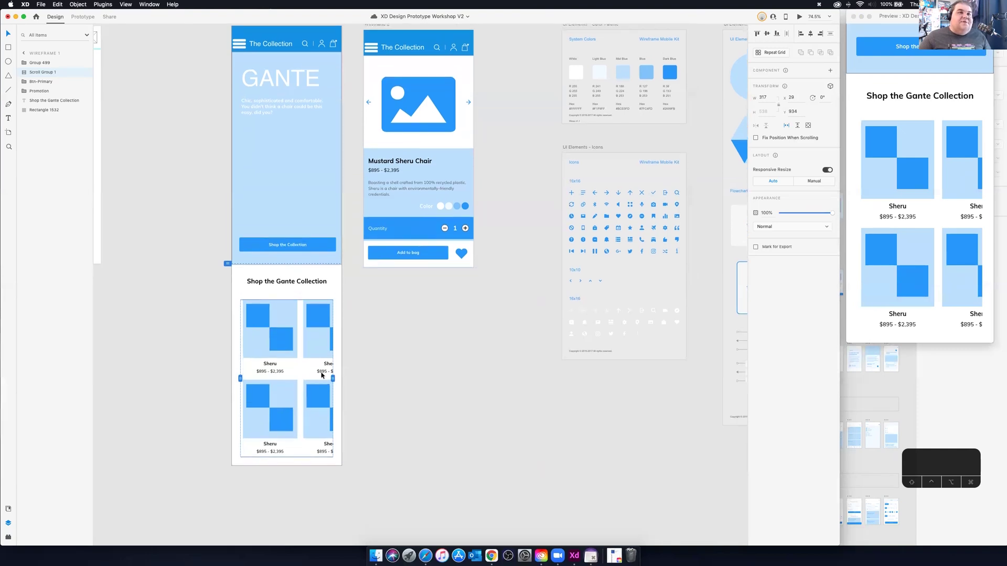
scroll(321, 373, up, 3)
click(432, 342)
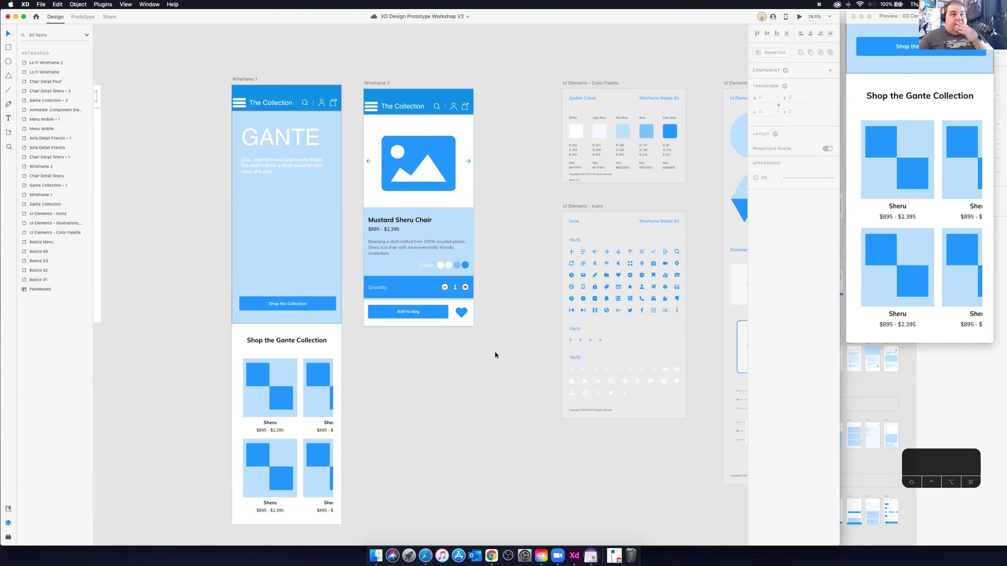
scroll(506, 354, right, 5)
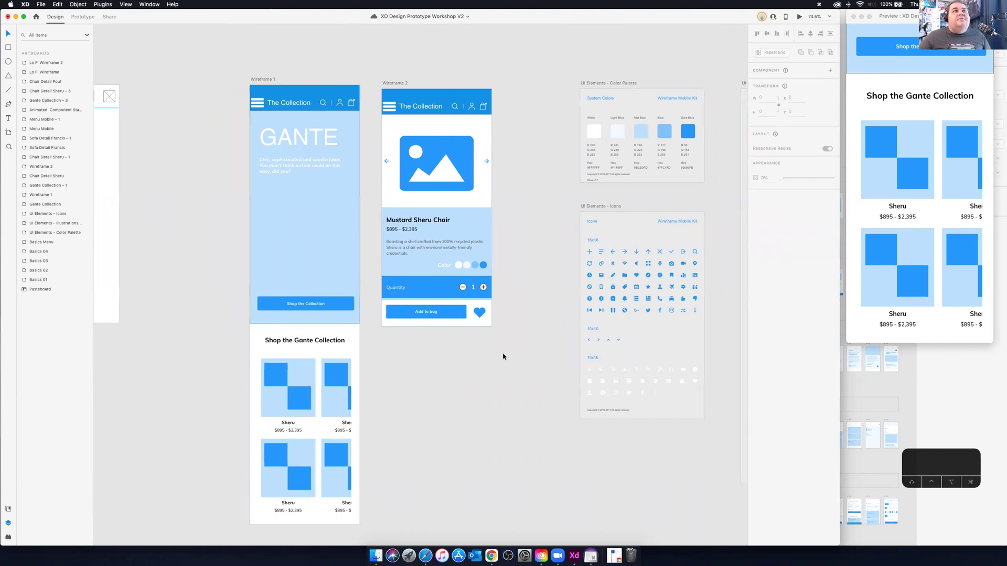
scroll(502, 356, right, 5)
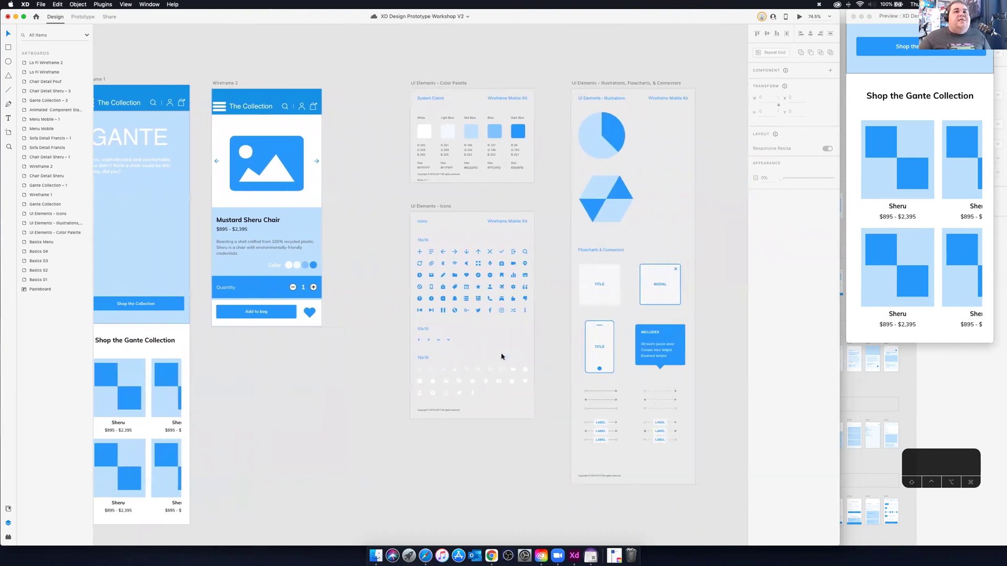
scroll(502, 357, left, 5)
scroll(501, 356, right, 8)
scroll(500, 355, left, 4)
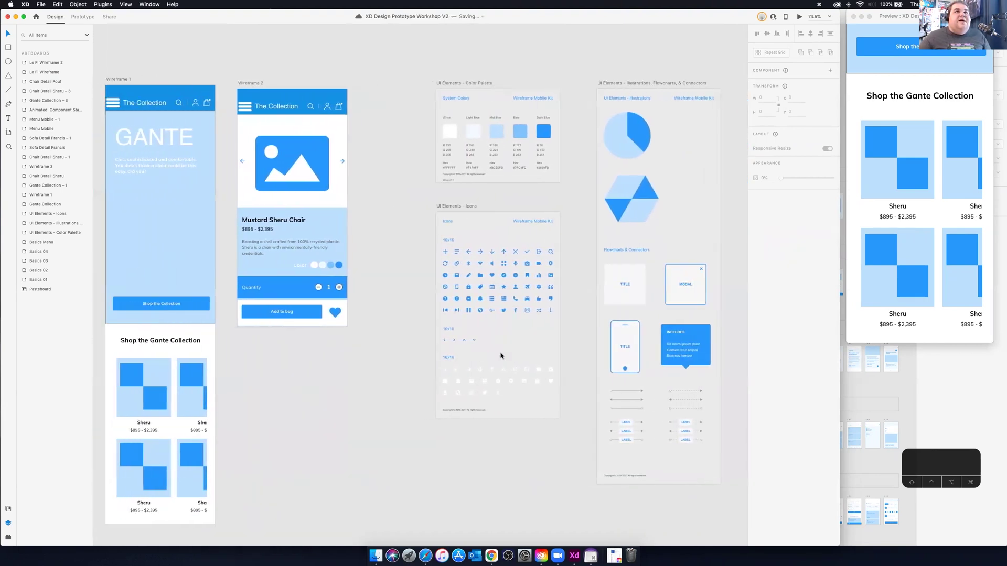
scroll(499, 354, left, 1)
scroll(500, 353, left, 2)
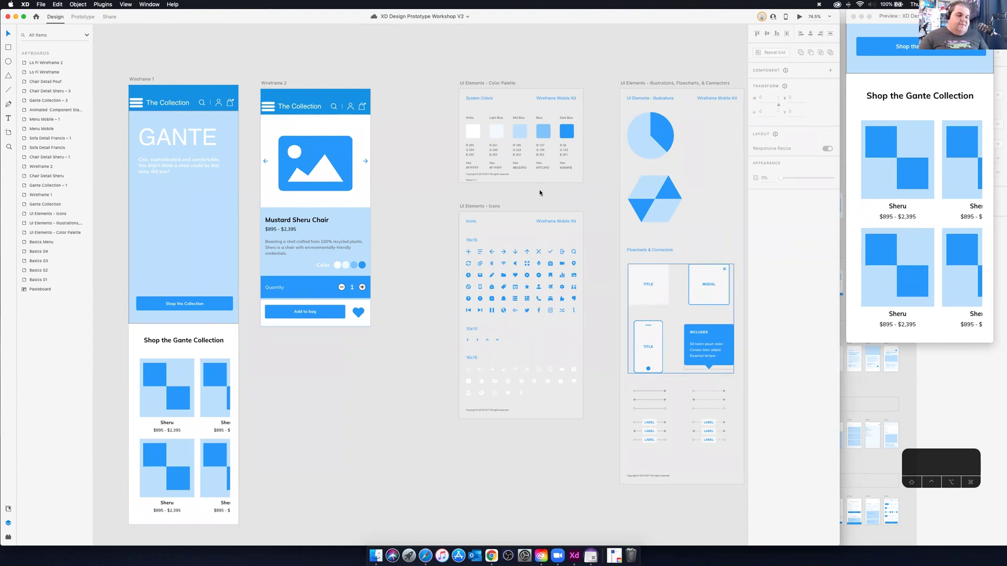
Compare the wireframes, selecting the Wireframe 1 artboard, with the finished Gante Collection, chair, sofa and menu screens in the Creating the Prototype section.
scroll(539, 193, down, 3)
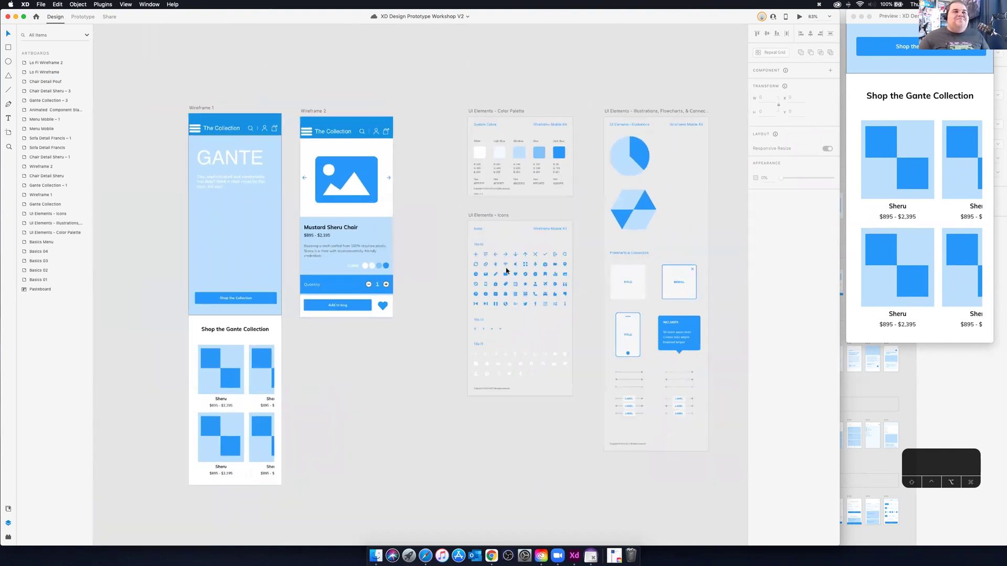
scroll(507, 270, down, 5)
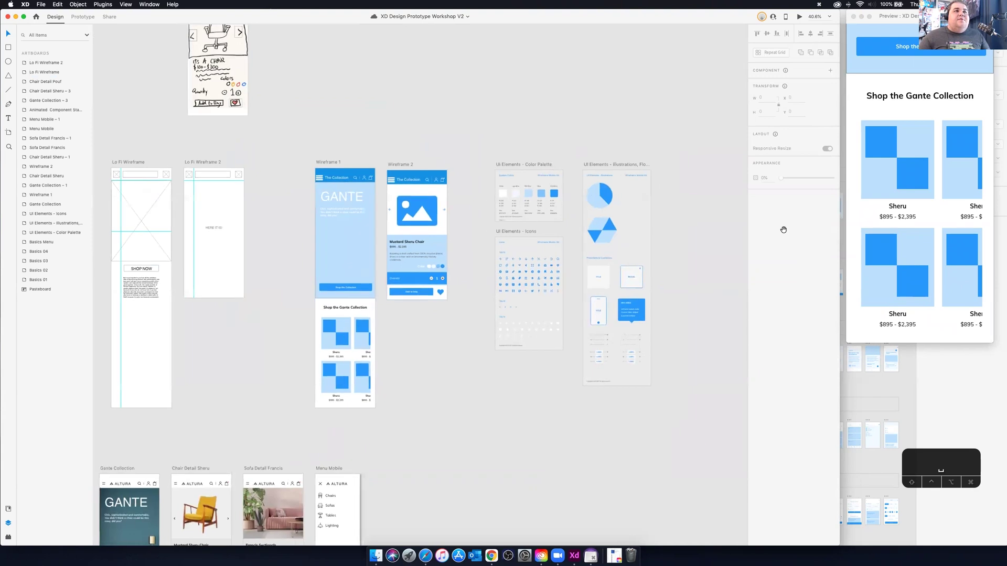
scroll(783, 230, left, 10)
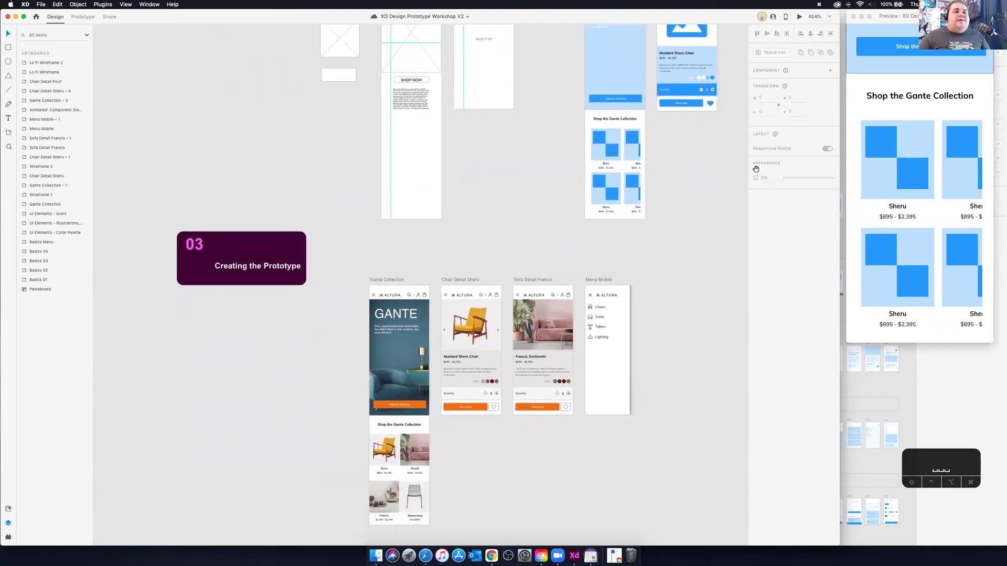
scroll(740, 161, down, 2)
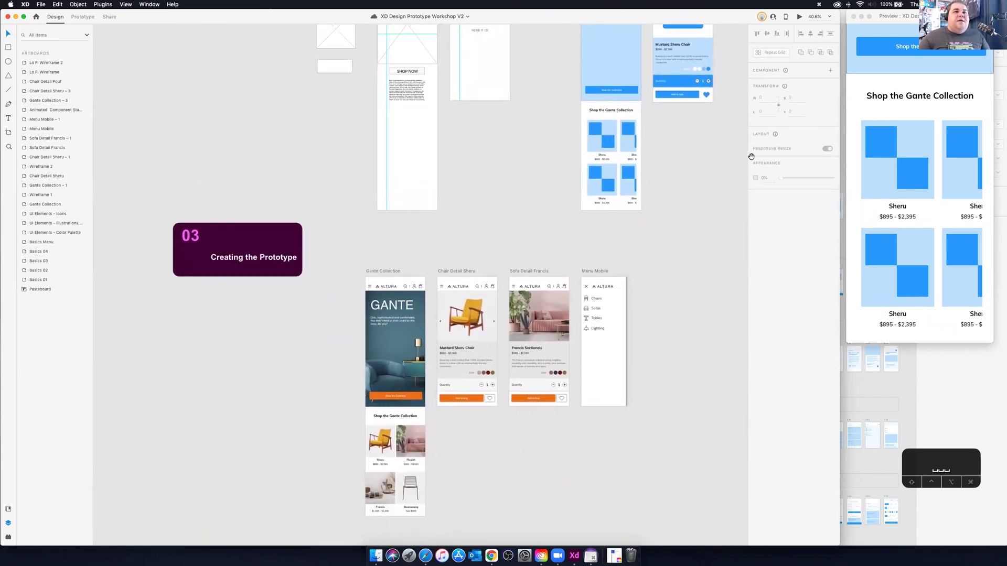
scroll(660, 268, down, 3)
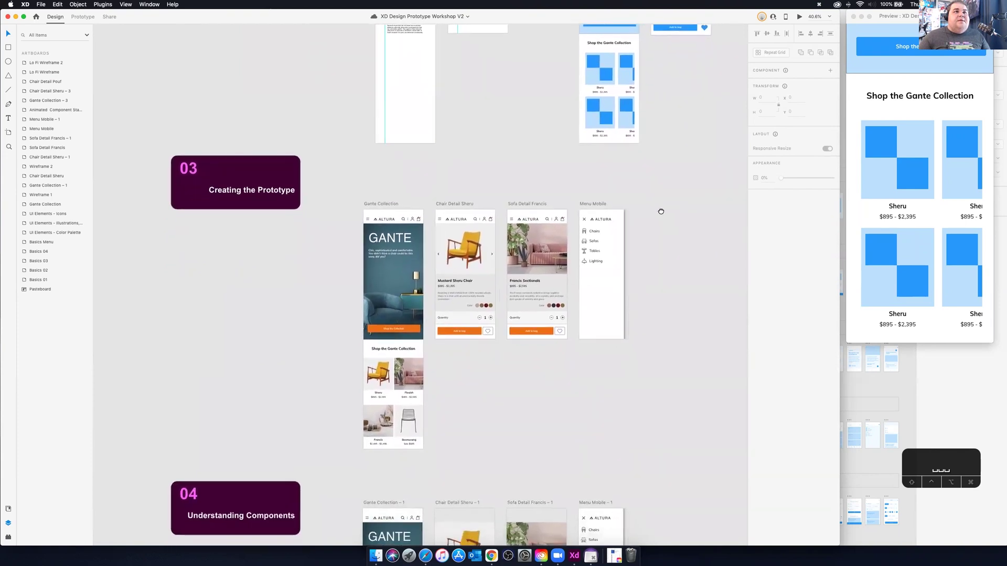
scroll(659, 216, up, 8)
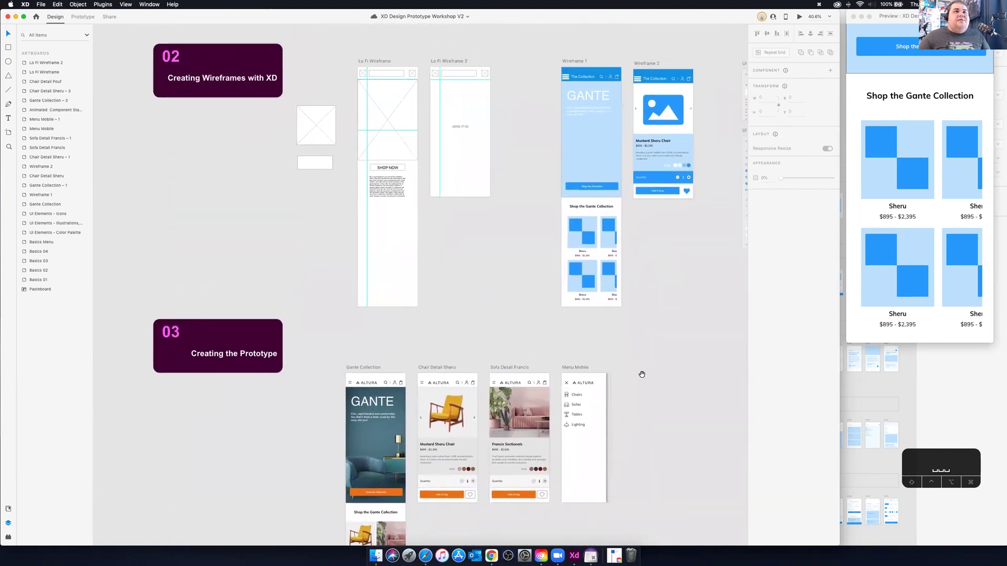
scroll(595, 373, right, 3)
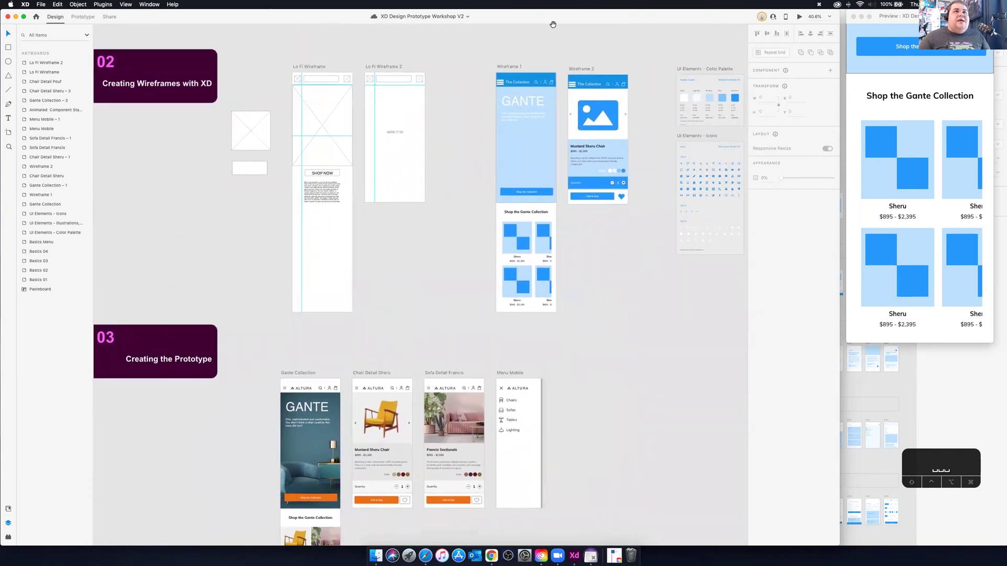
click(516, 68)
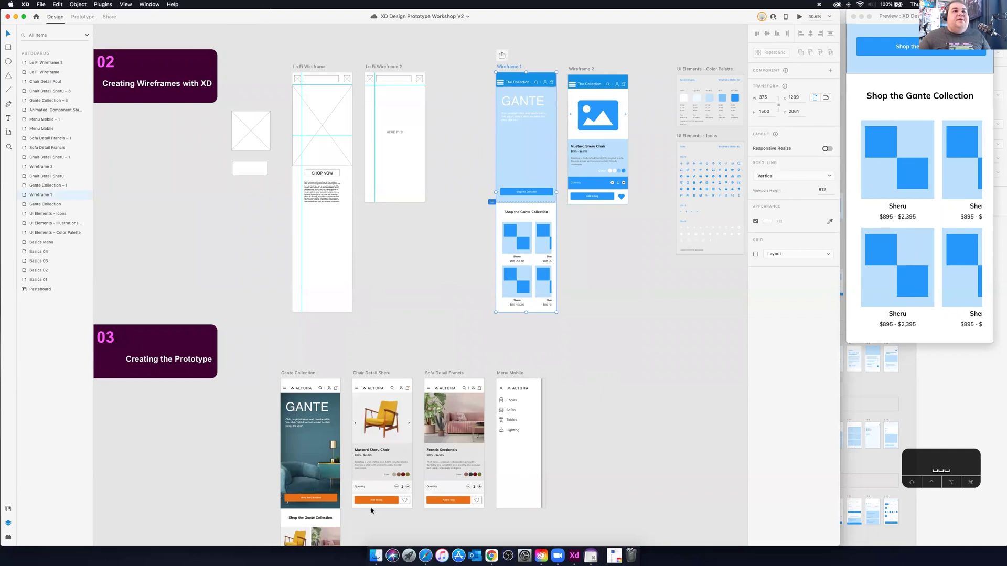
scroll(346, 409, down, 3)
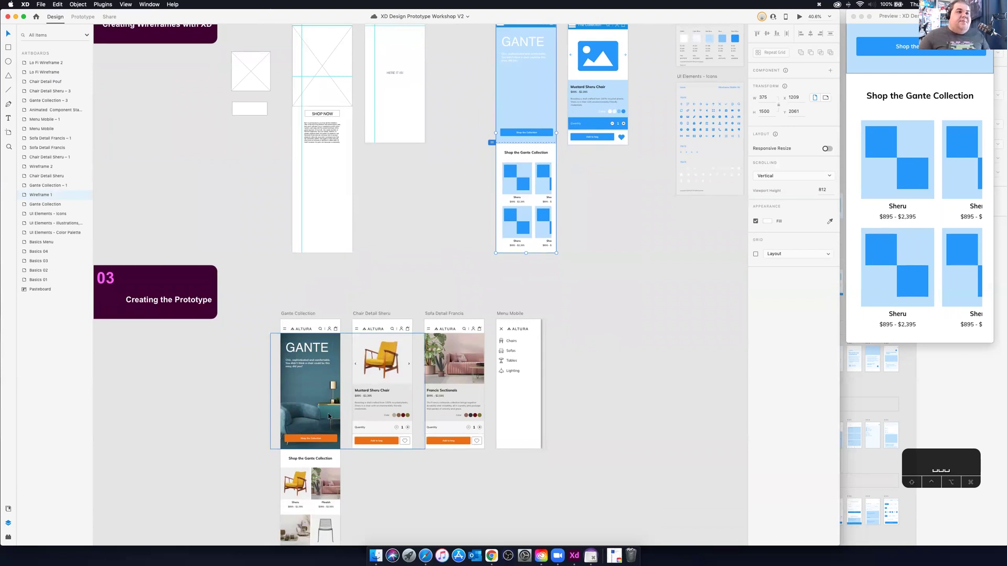
scroll(365, 505, down, 4)
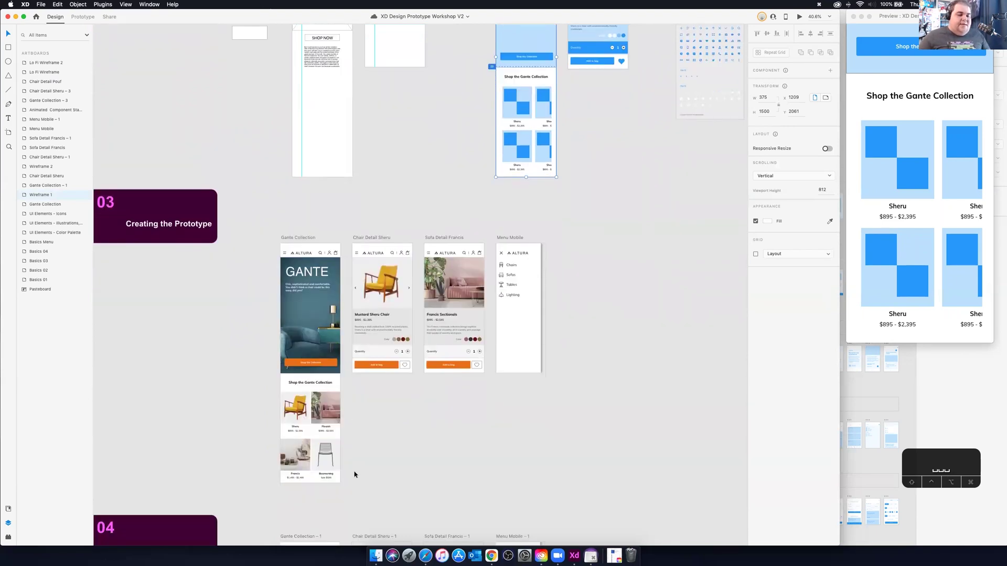
Duplicate the Gante Collection artboard and place the copy beside the Menu Mobile artboard.
scroll(341, 475, down, 3)
scroll(341, 475, up, 2)
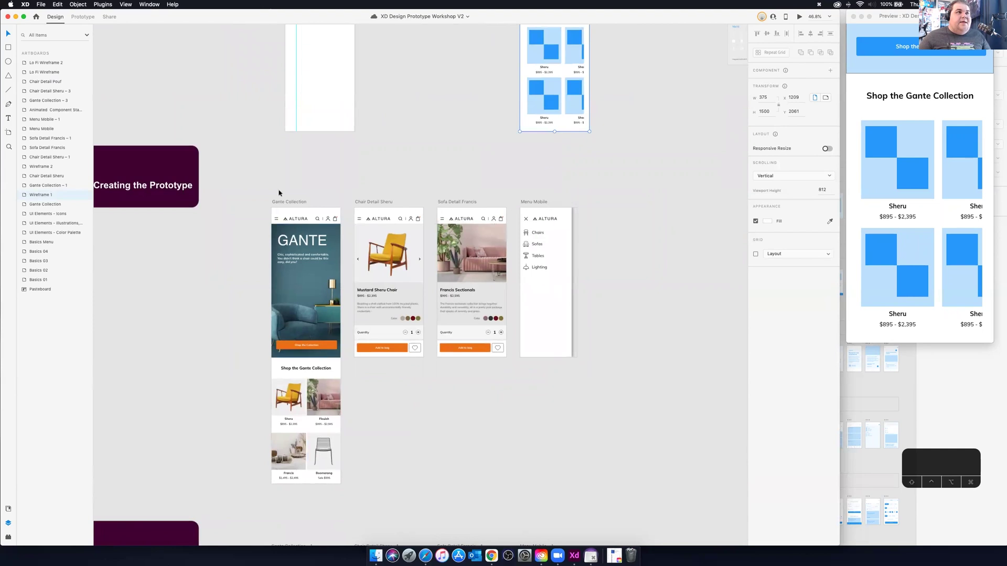
click(323, 401)
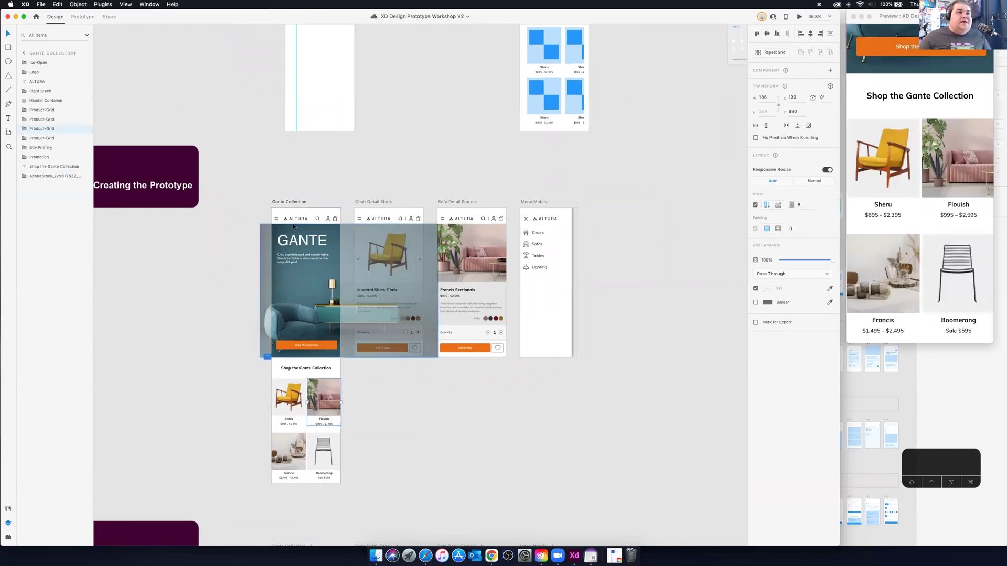
click(289, 202)
drag(289, 203, 621, 202)
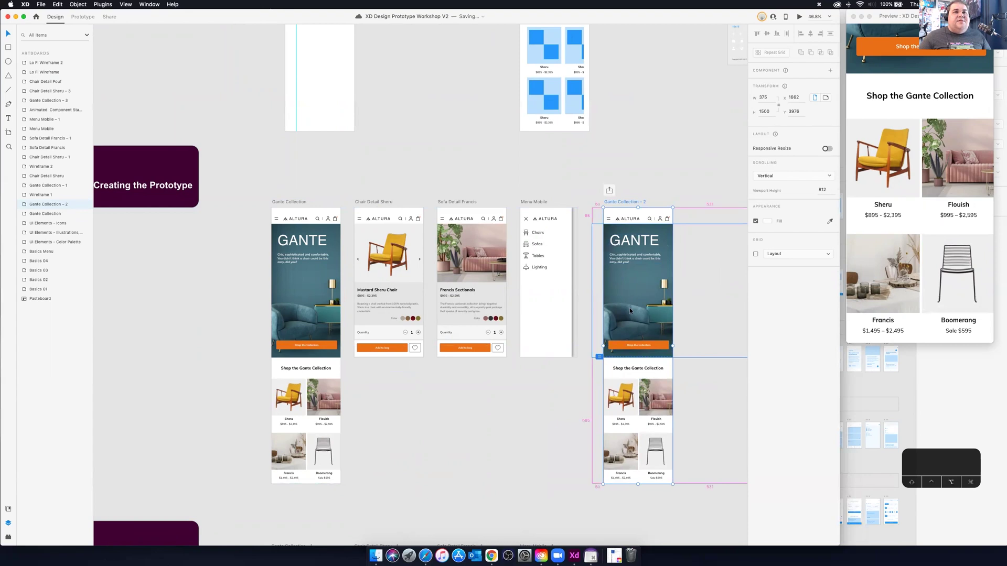
Inspect the context options of the first illustration component inside the product repeat grid on Wireframe 1.
scroll(629, 308, down, 3)
scroll(630, 308, up, 4)
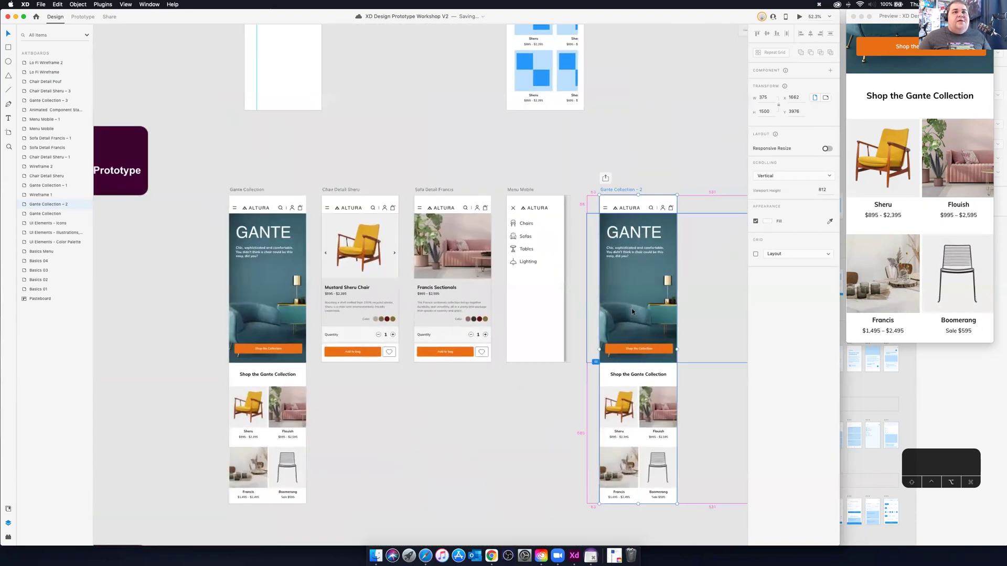
scroll(624, 331, right, 2)
scroll(580, 485, up, 4)
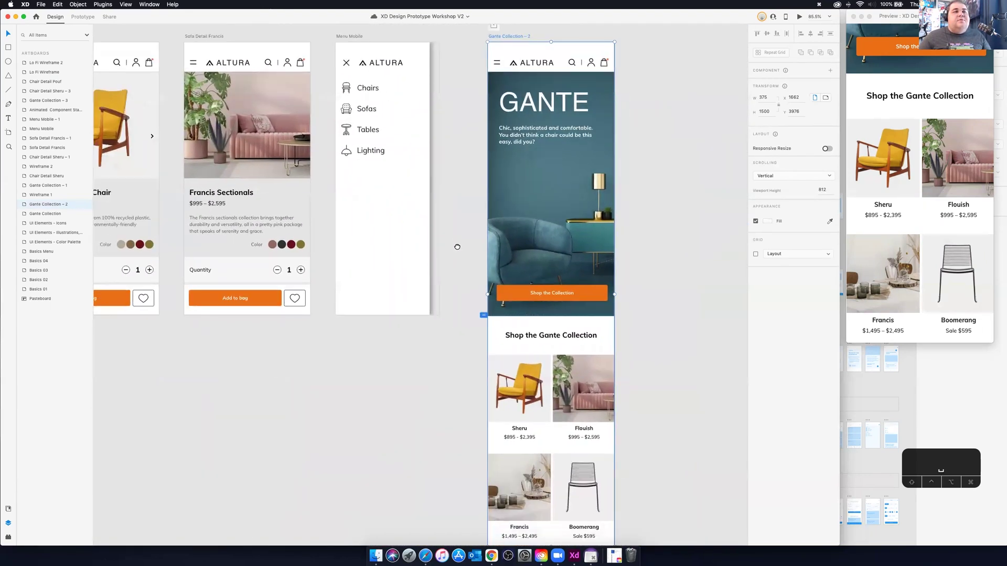
scroll(580, 485, up, 10)
click(412, 198)
double_click(412, 195)
double_click(408, 194)
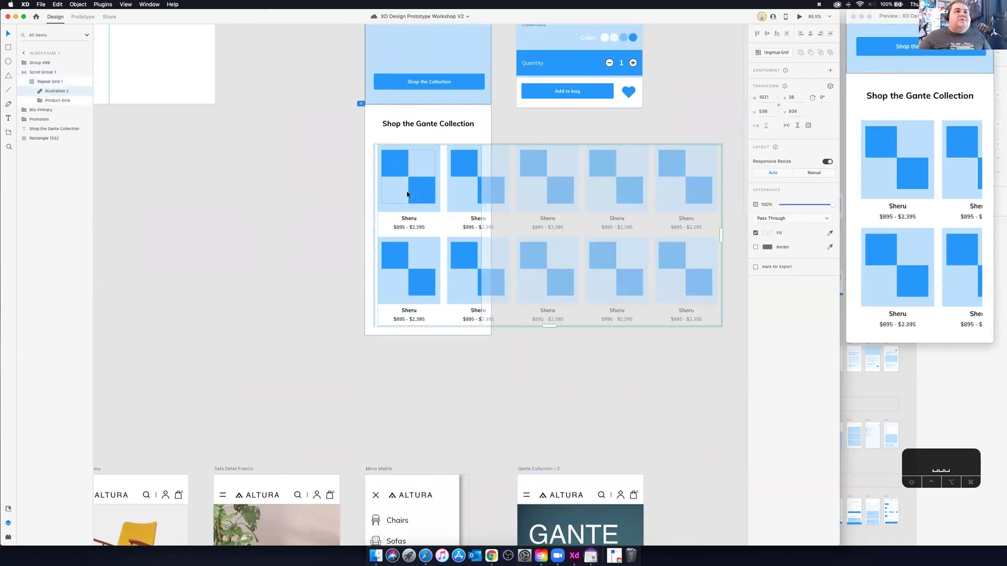
right_click(407, 195)
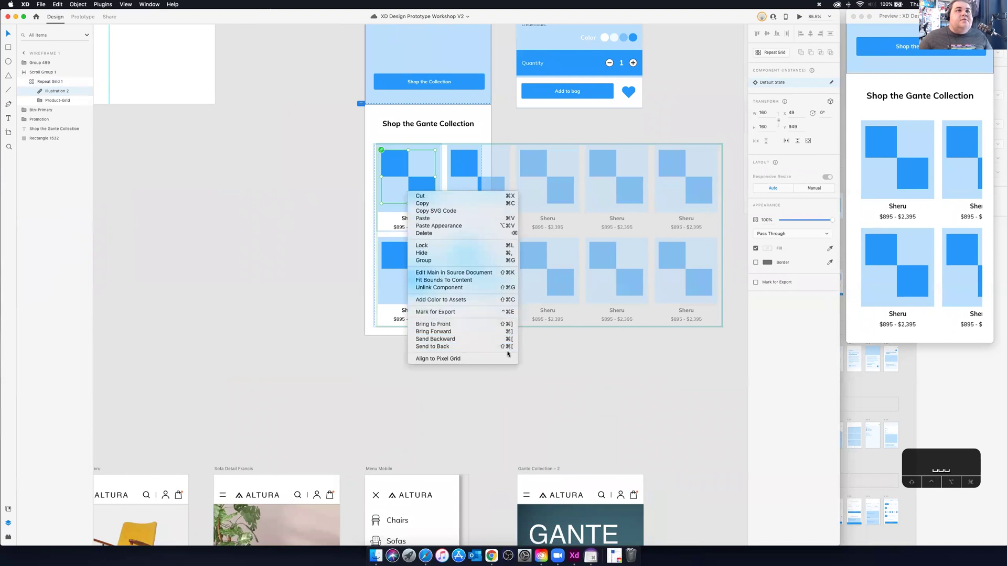
click(549, 365)
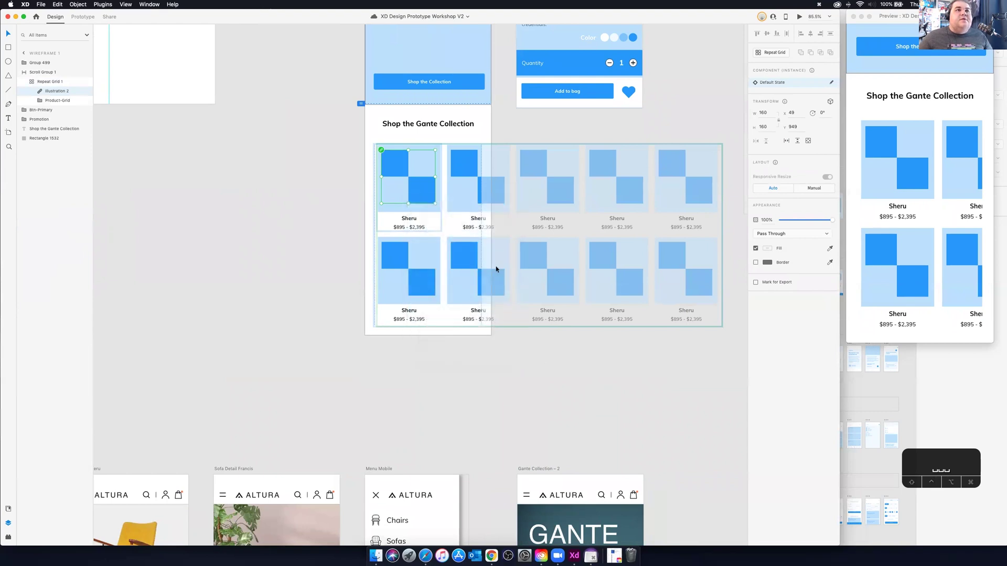
right_click(406, 176)
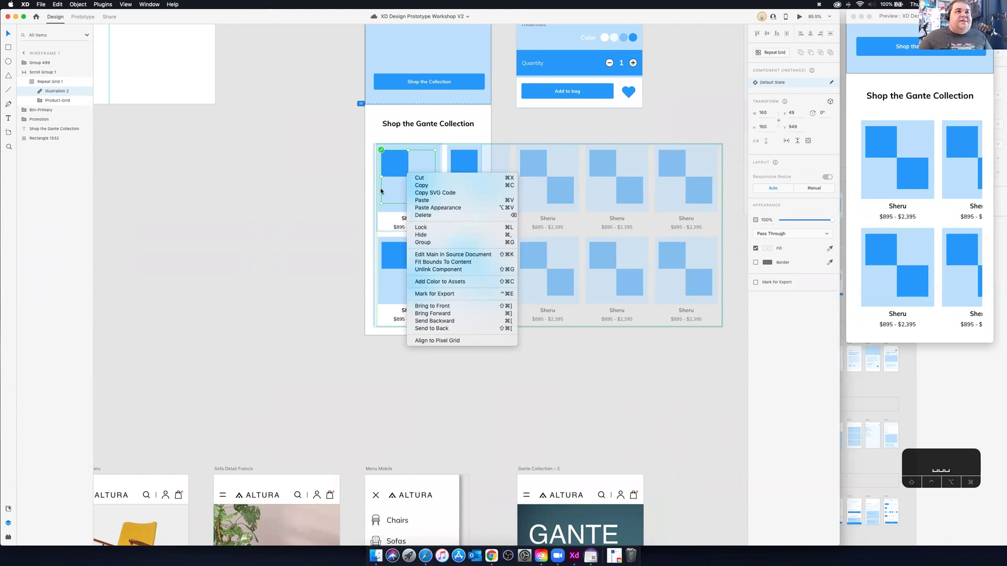
Delete the Flouish, Boomerang and Francis product cards from the duplicated Gante Collection artboard, keeping only the Sheru card.
scroll(456, 340, down, 15)
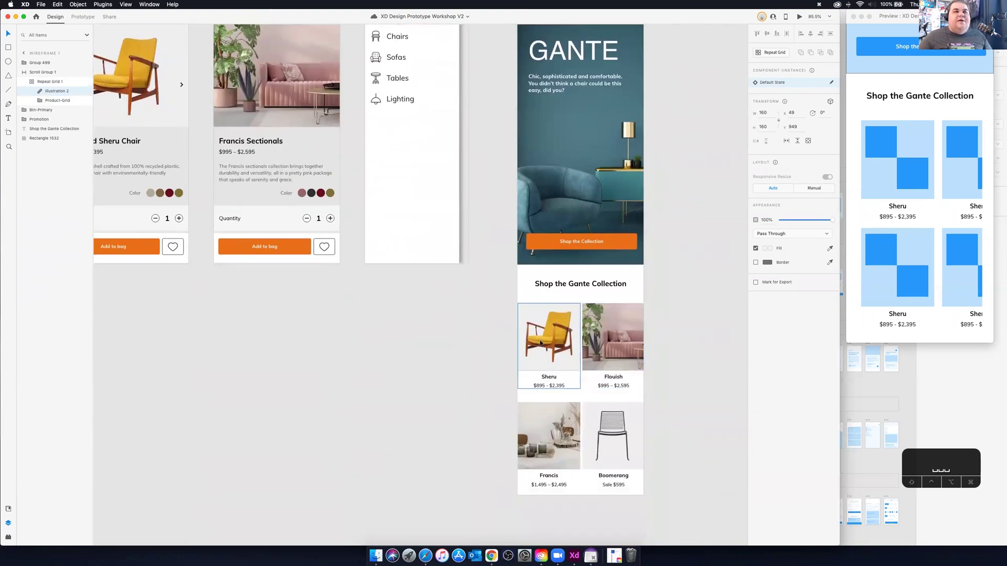
drag(669, 333, 597, 452)
click(603, 351)
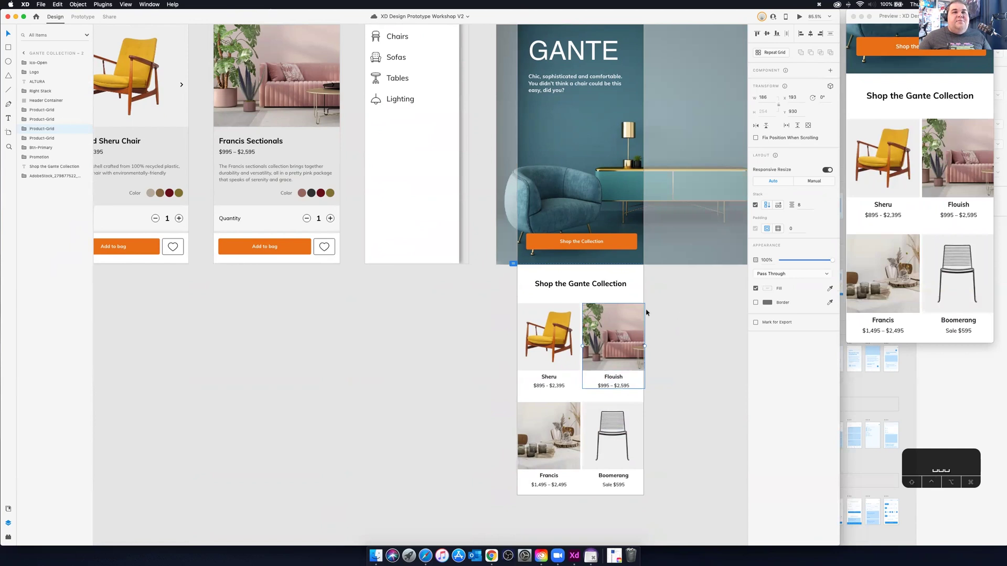
click(558, 357)
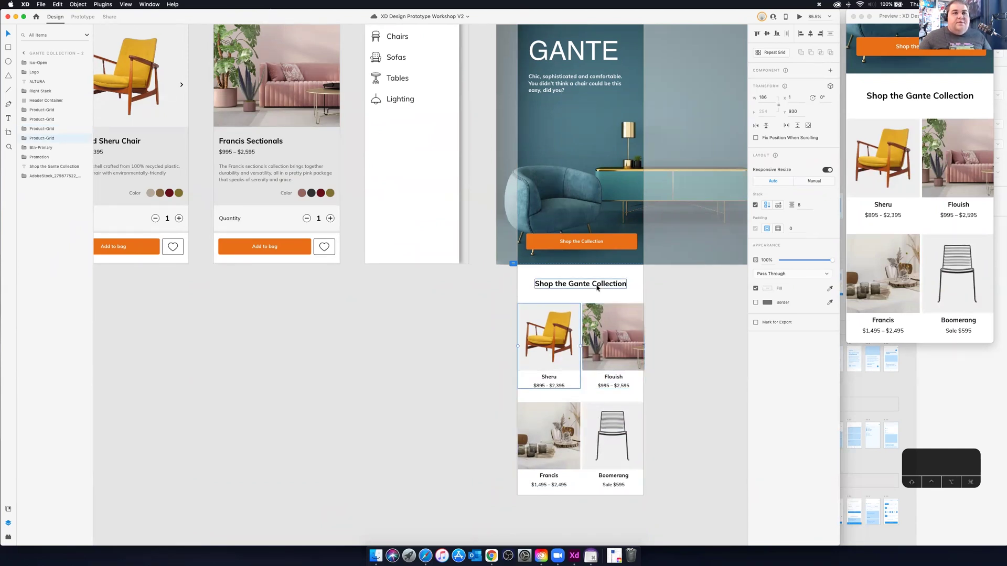
click(603, 341)
shift+click(614, 441)
key(Delete)
click(610, 480)
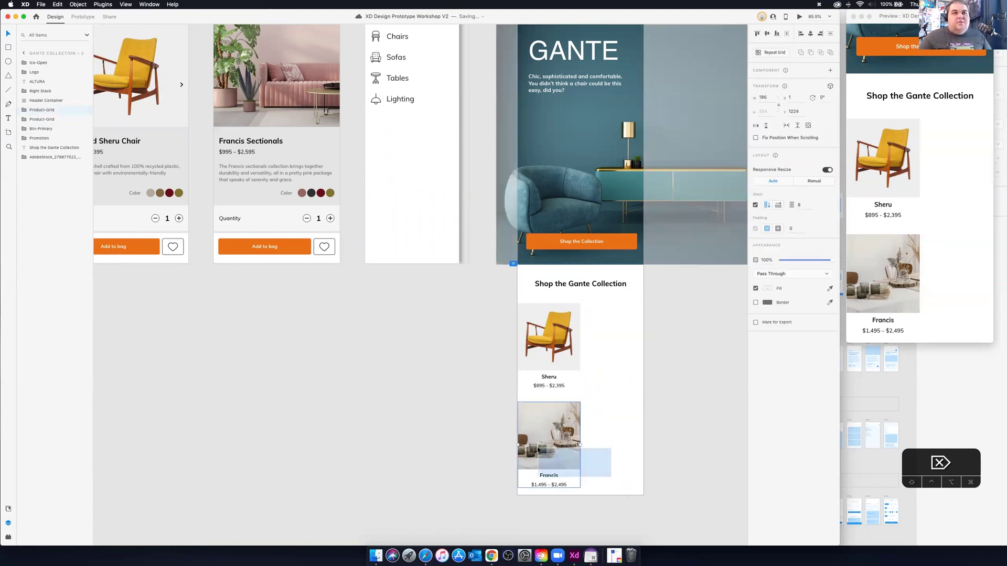
key(Delete)
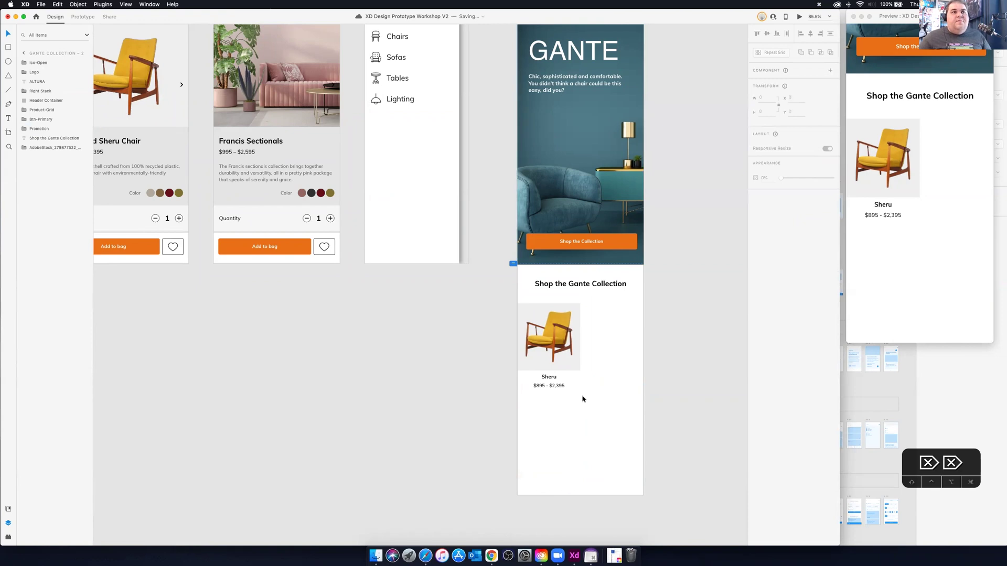
Turn the Sheru product card into a repeat grid and extend it to two columns and two rows, 374 by 538.
click(562, 368)
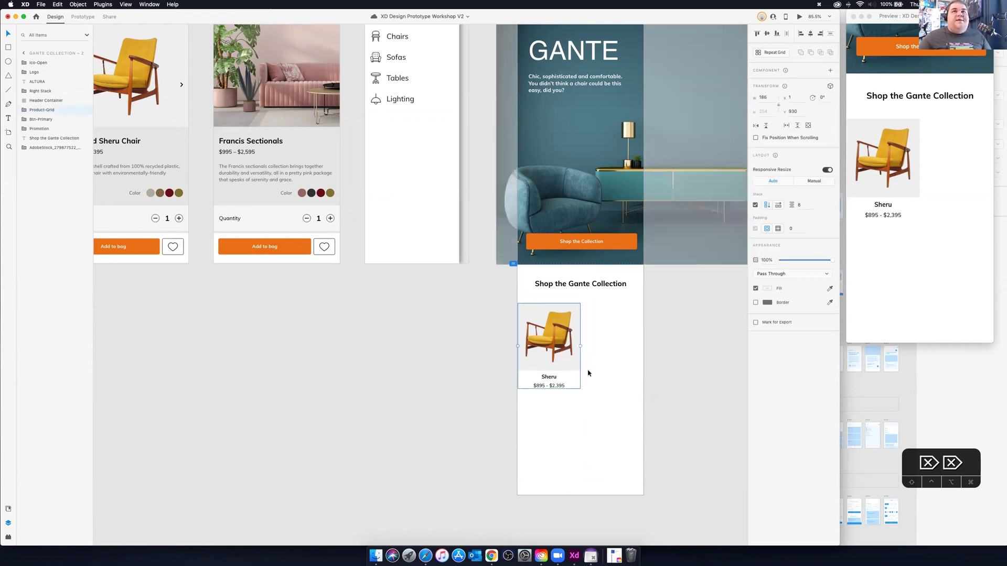
click(759, 53)
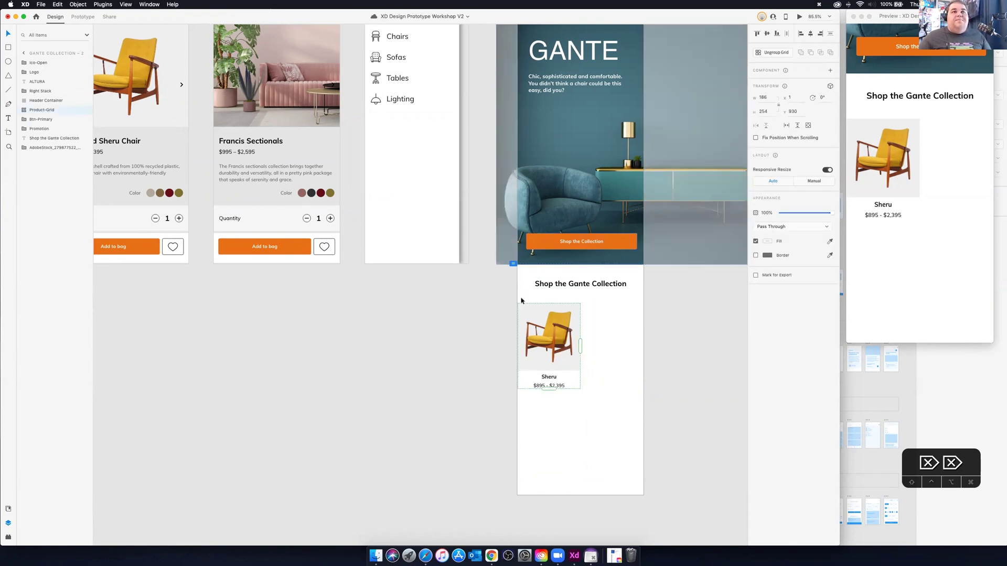
drag(579, 347, 641, 346)
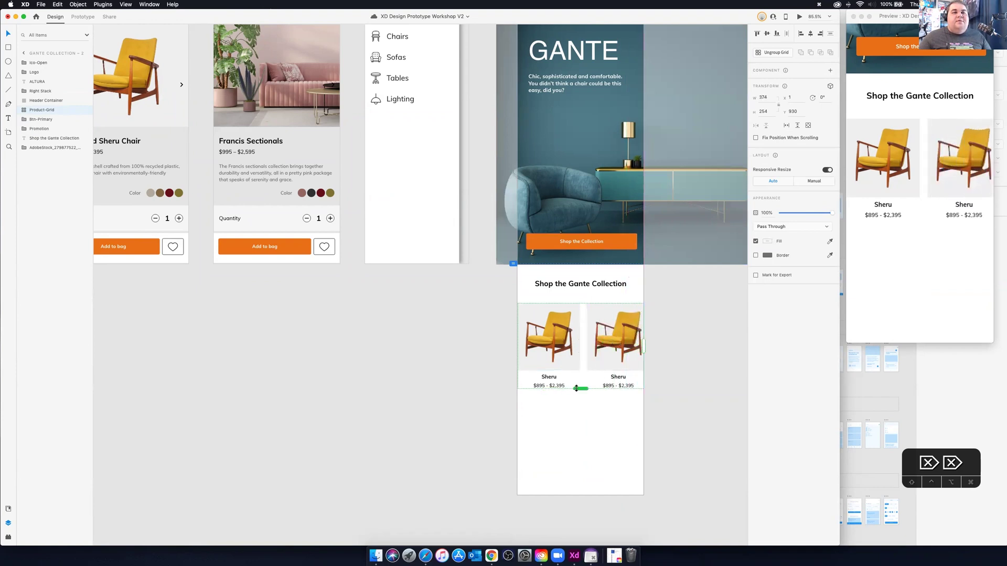
drag(582, 388, 601, 363)
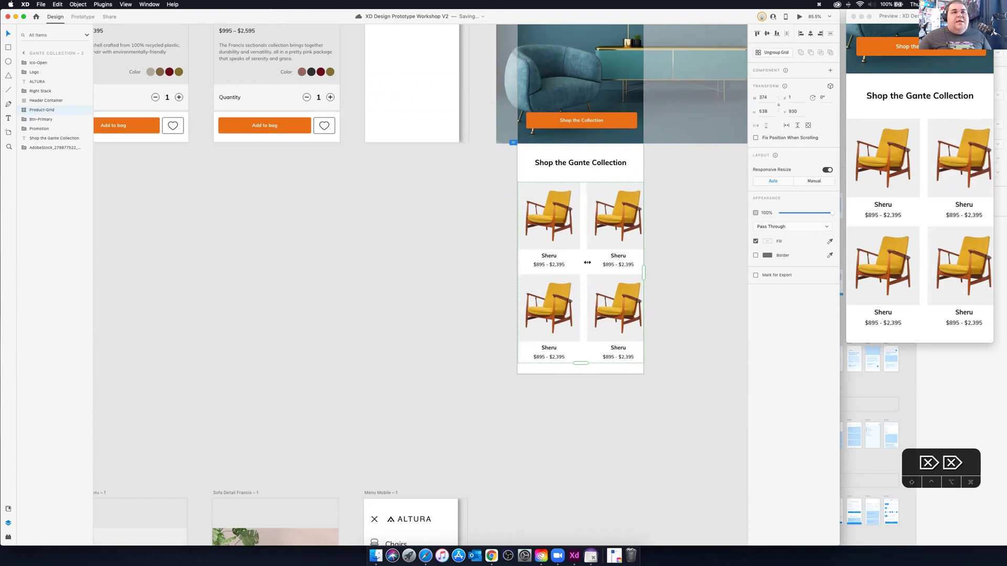
Tighten the gaps between the grid's columns and rows, reducing it to 363 by 525, and shift the grid to X 6.
drag(585, 254, 580, 268)
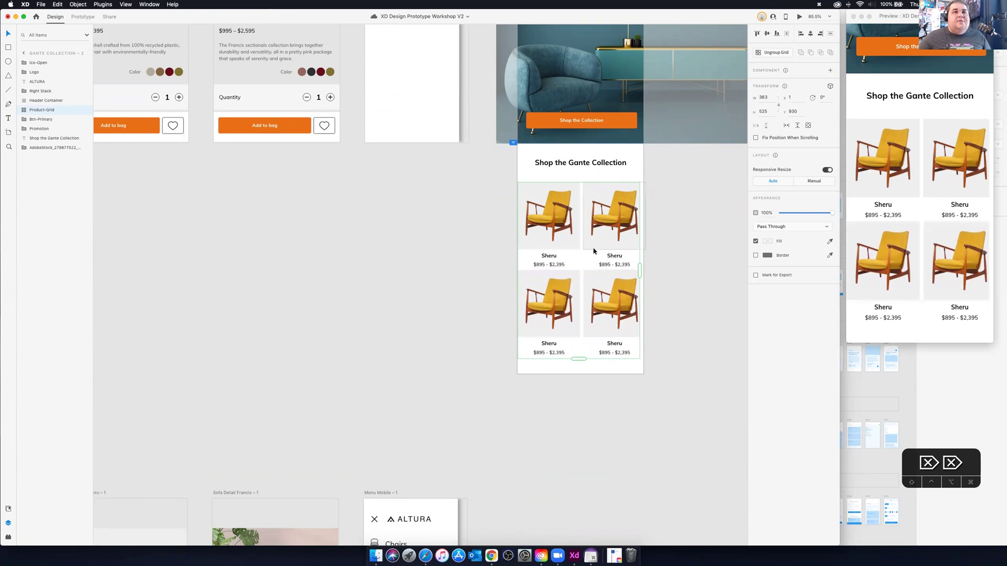
scroll(586, 252, right, 5)
scroll(586, 251, left, 5)
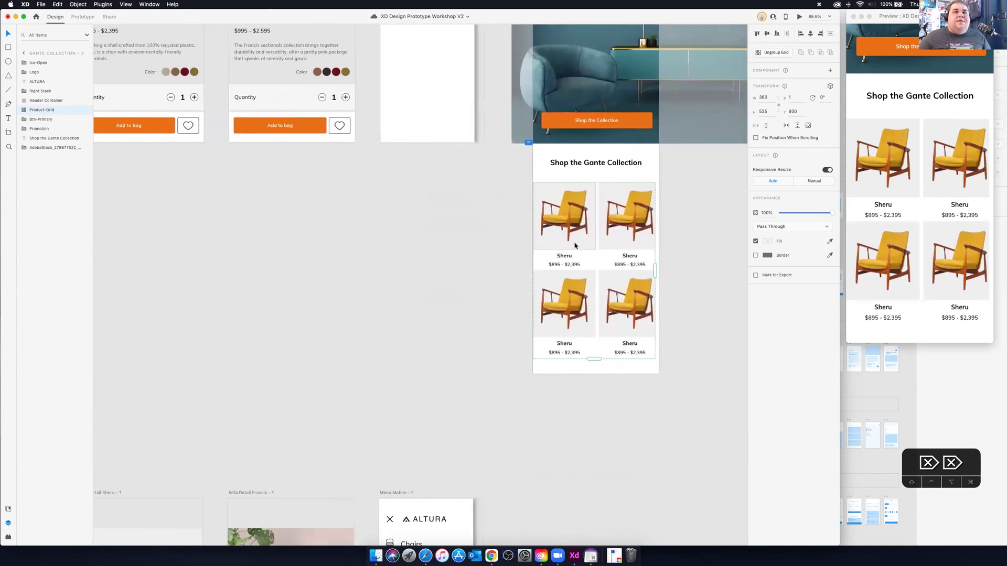
drag(575, 242, 575, 243)
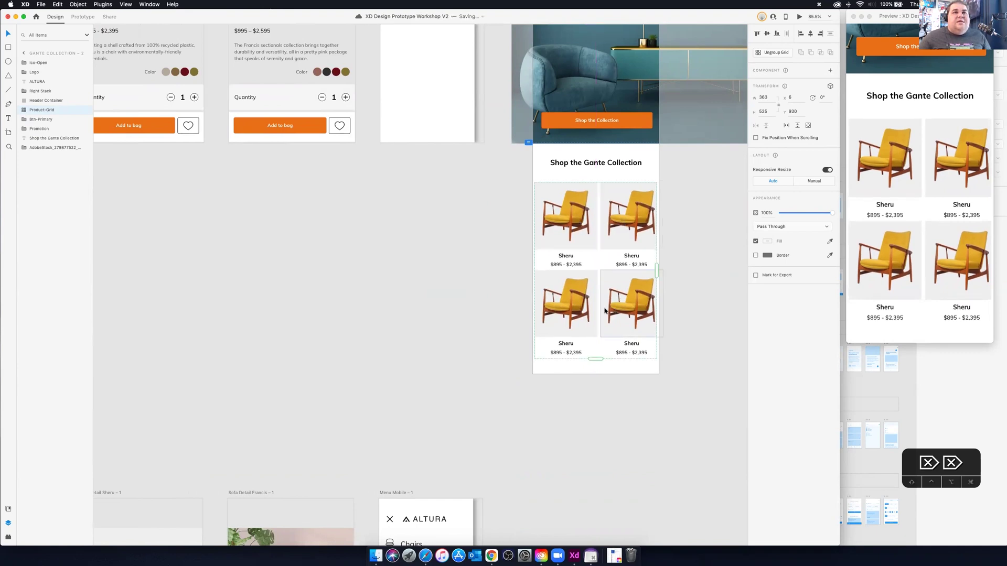
mouse_move(598, 279)
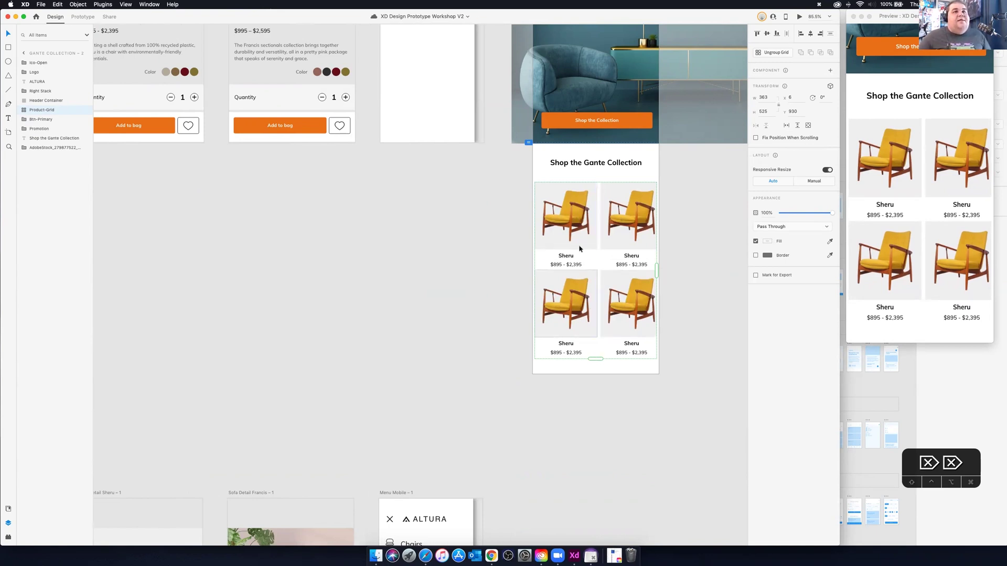
Switch to Finder, move the "01_Chair images and text" window clear of the product grid and preview its image and text files.
click(377, 556)
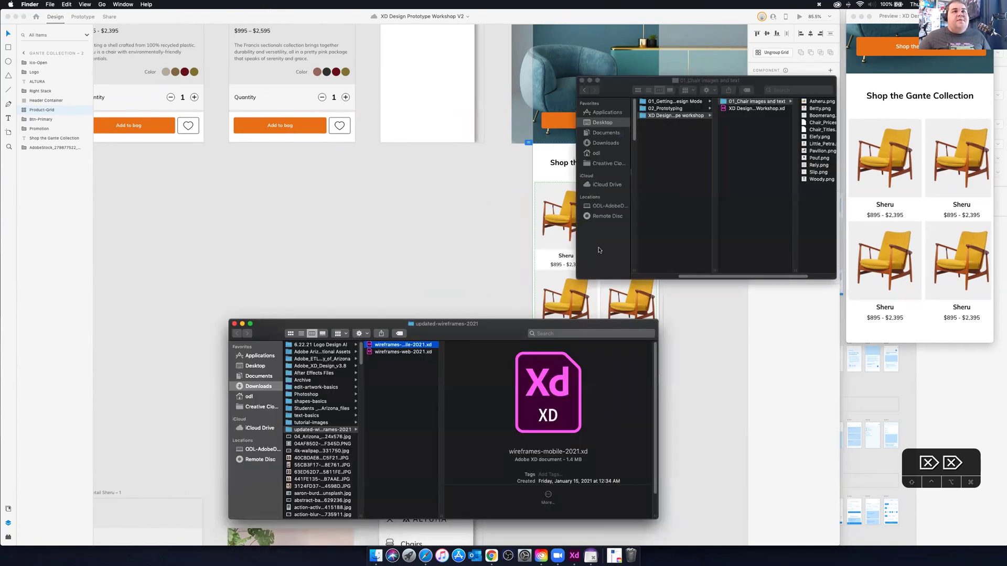
click(686, 168)
drag(778, 77, 299, 106)
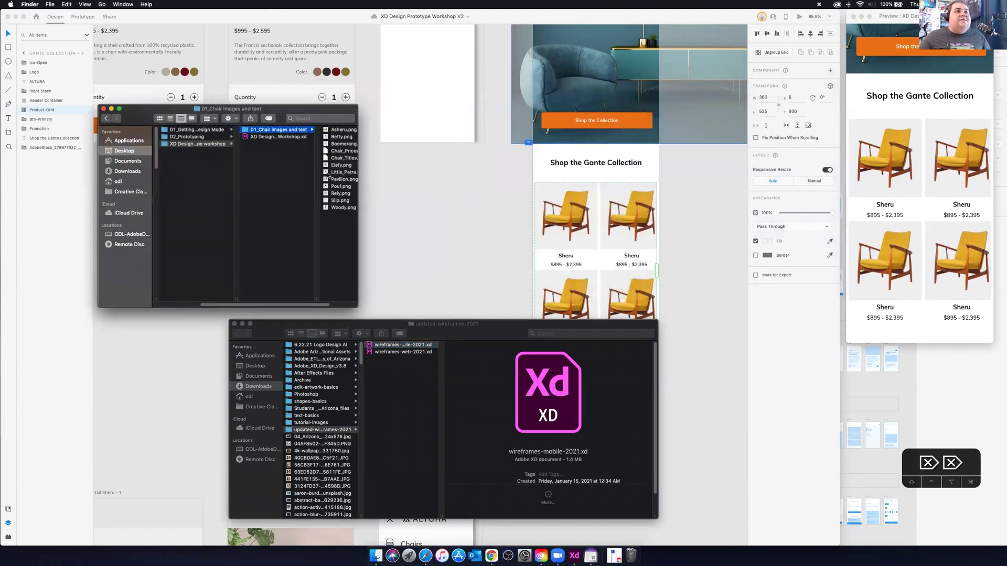
scroll(327, 174, right, 3)
click(284, 136)
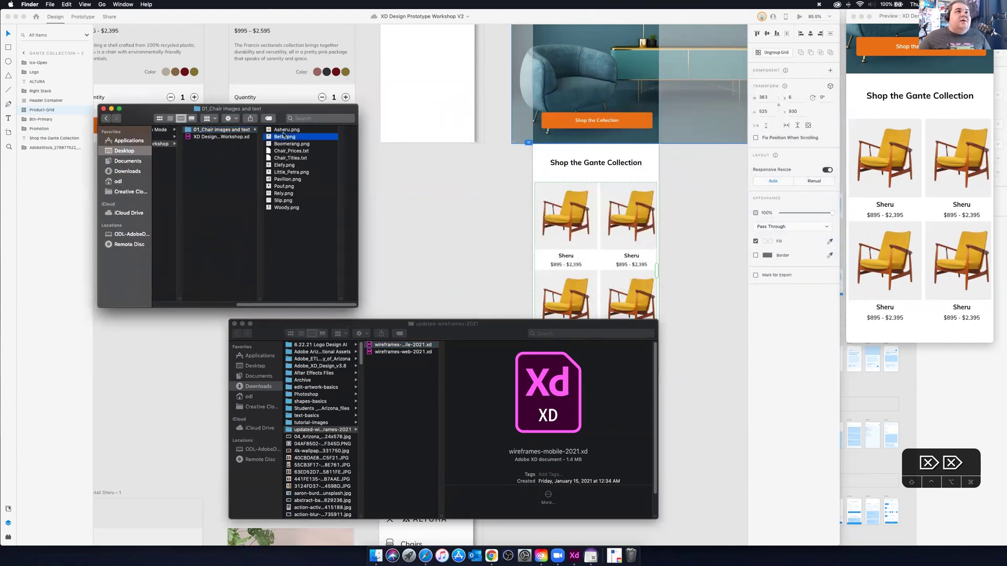
click(216, 132)
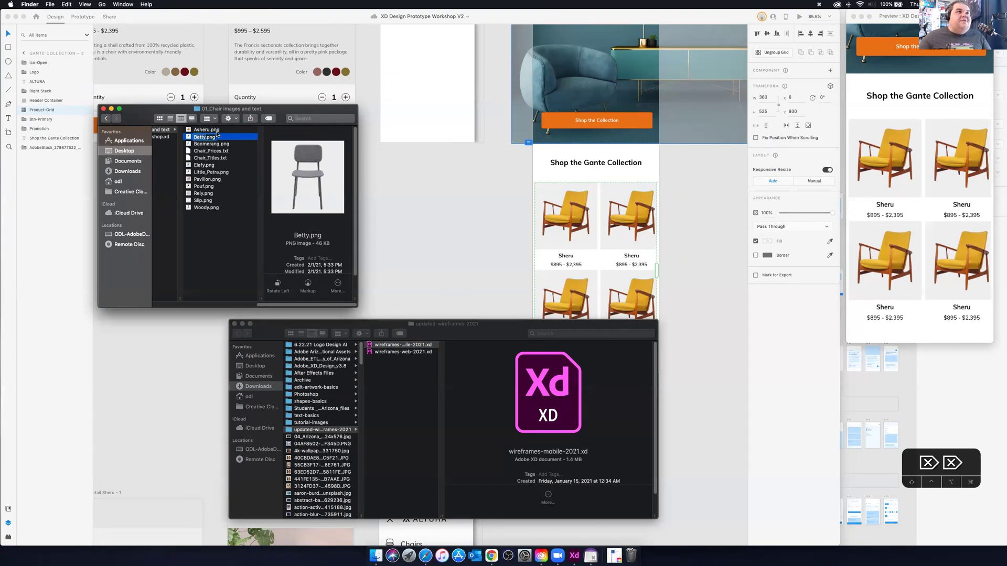
click(221, 151)
click(212, 143)
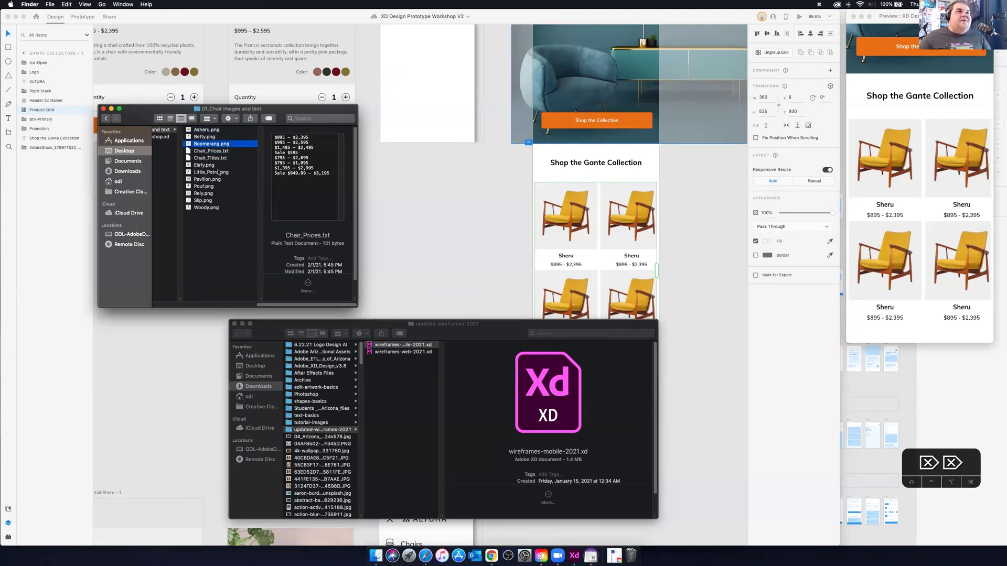
Fill the repeat grid's product images with Little_Petra.png, Pavilion.png, Pouf.png and Slip.png from the chair images folder.
click(212, 172)
key(alt)
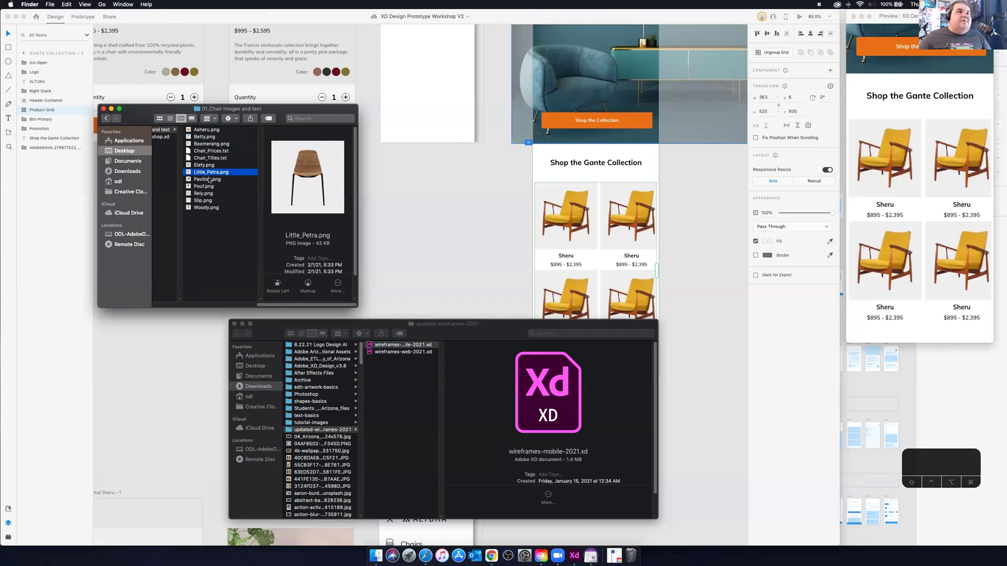
shift+click(209, 180)
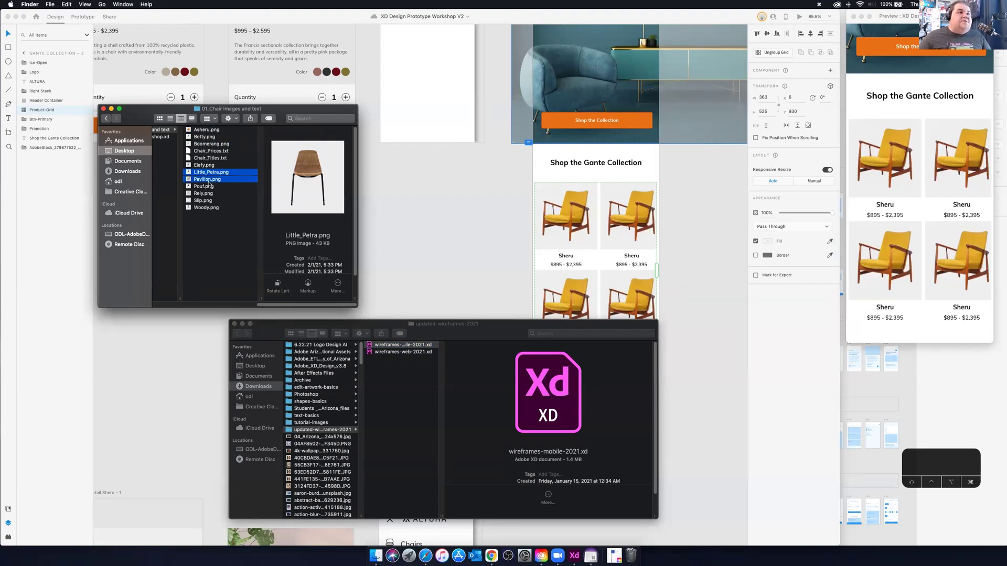
shift+click(207, 187)
super+click(207, 200)
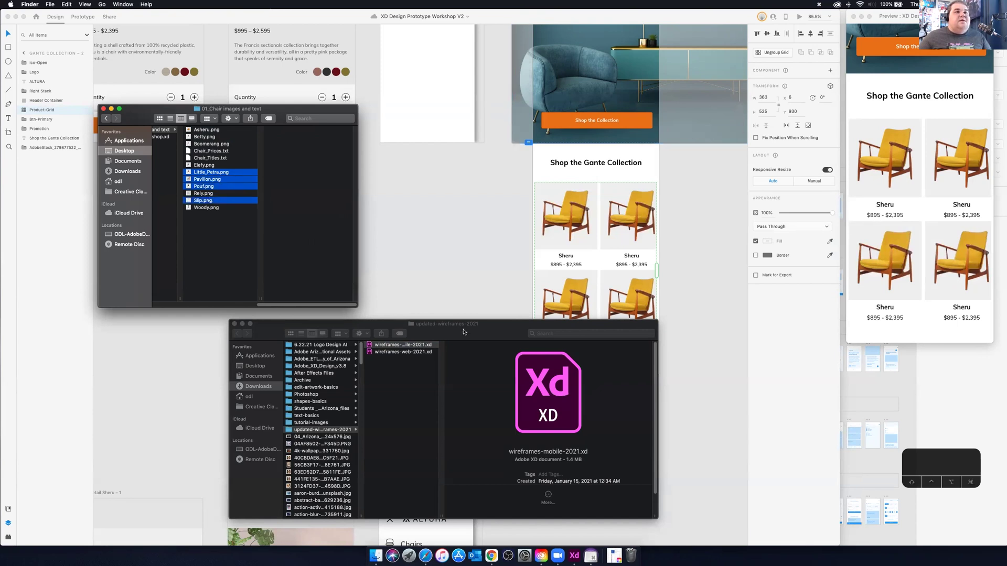
drag(463, 330, 289, 377)
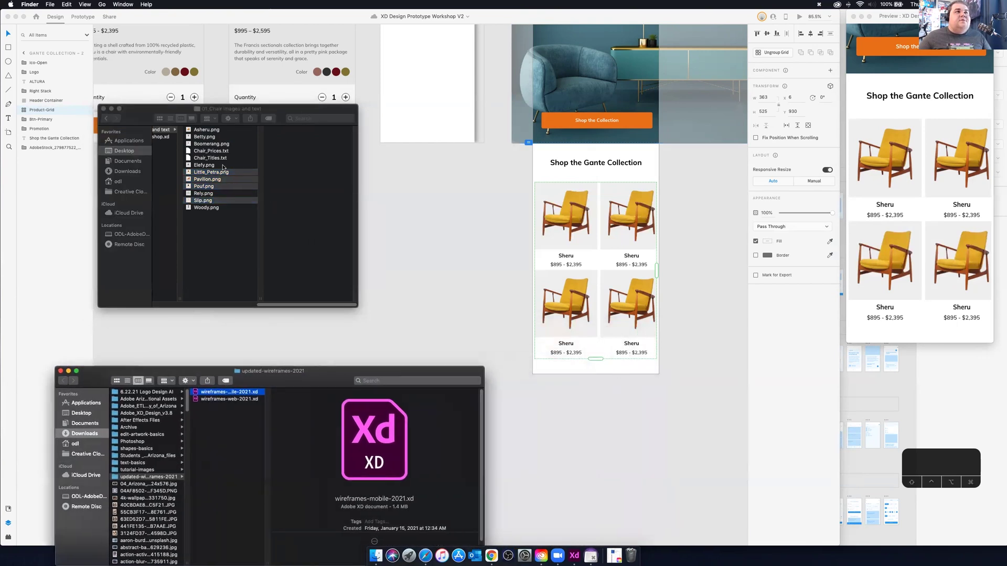
drag(208, 176, 574, 213)
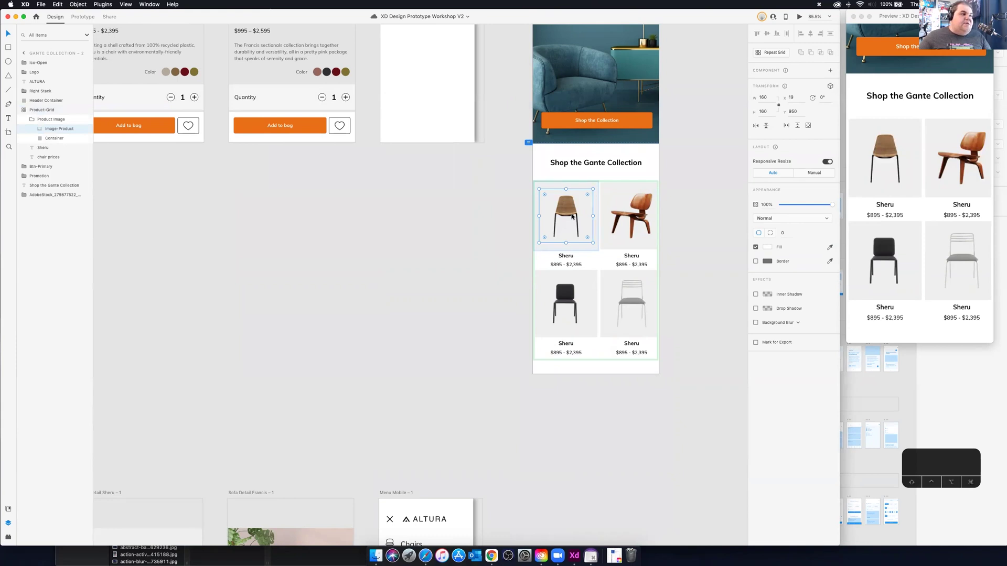
click(598, 262)
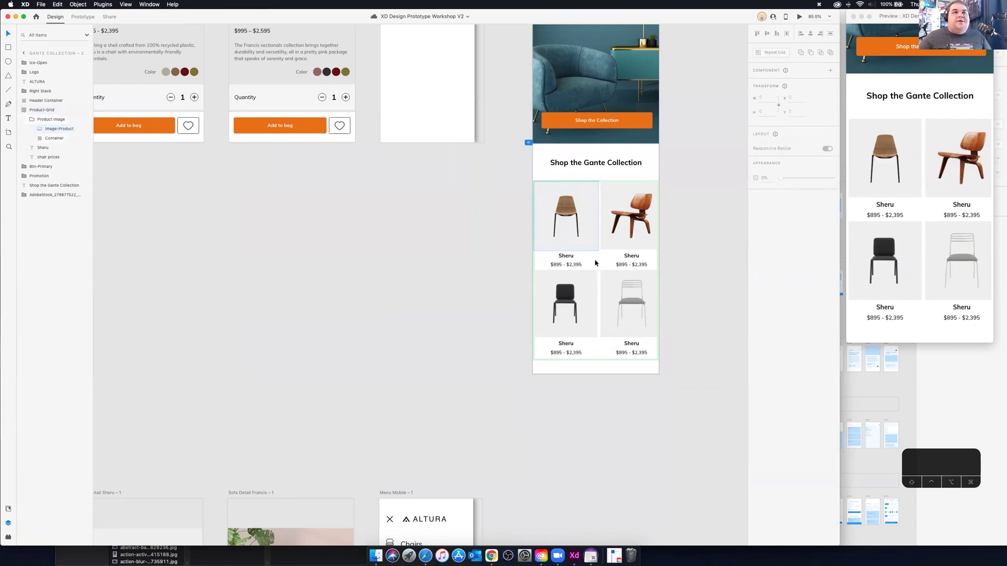
Switch to Finder, preview Chair_Prices.txt and Chair_Titles.txt, and fill the repeat grid's product titles from Chair_Titles.txt.
click(566, 256)
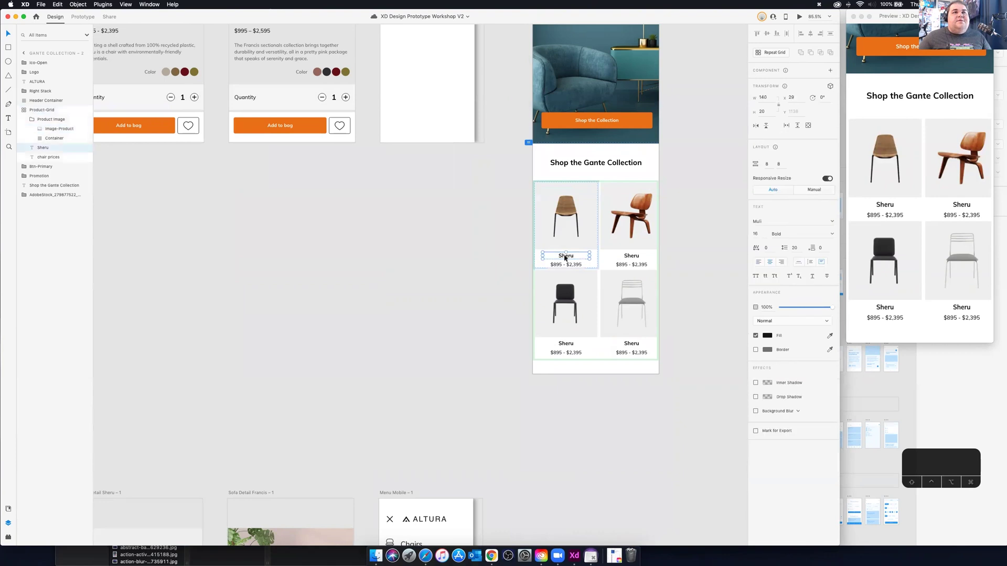
click(377, 556)
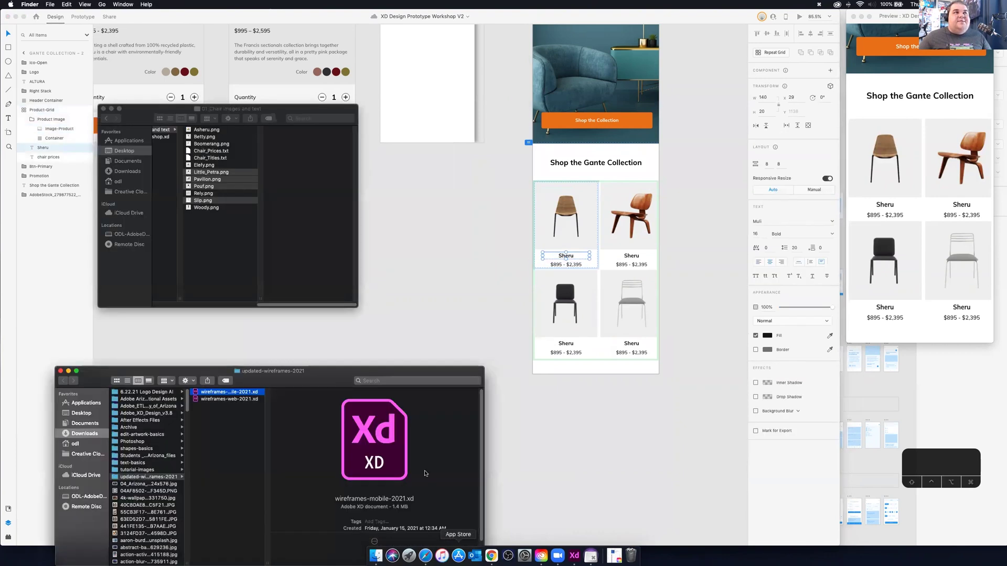
click(211, 151)
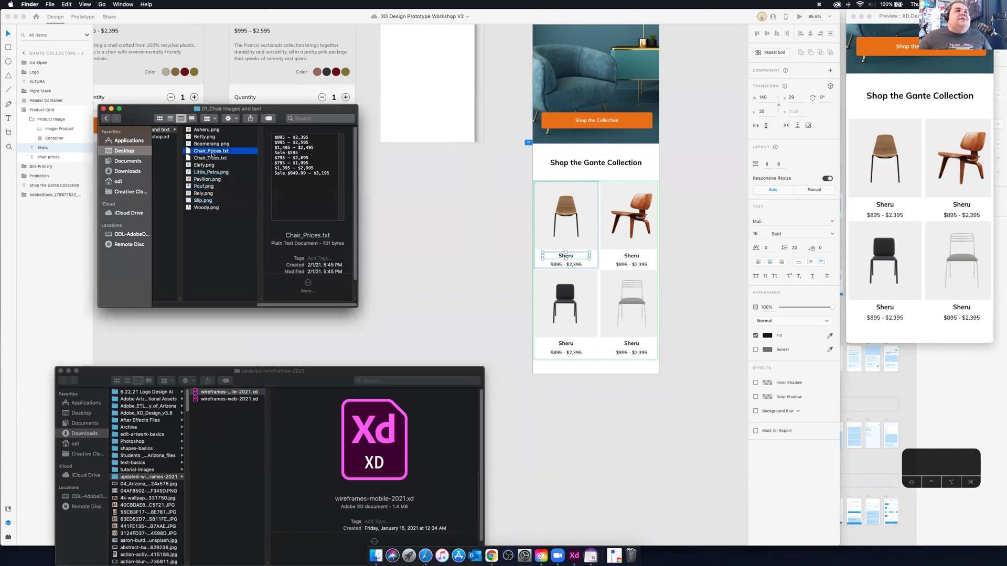
key(space)
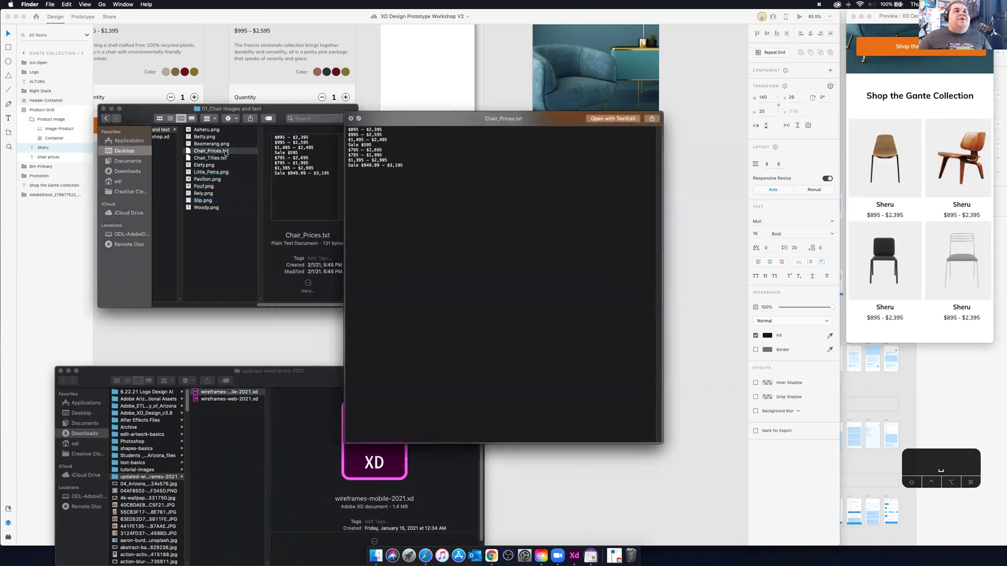
key(space)
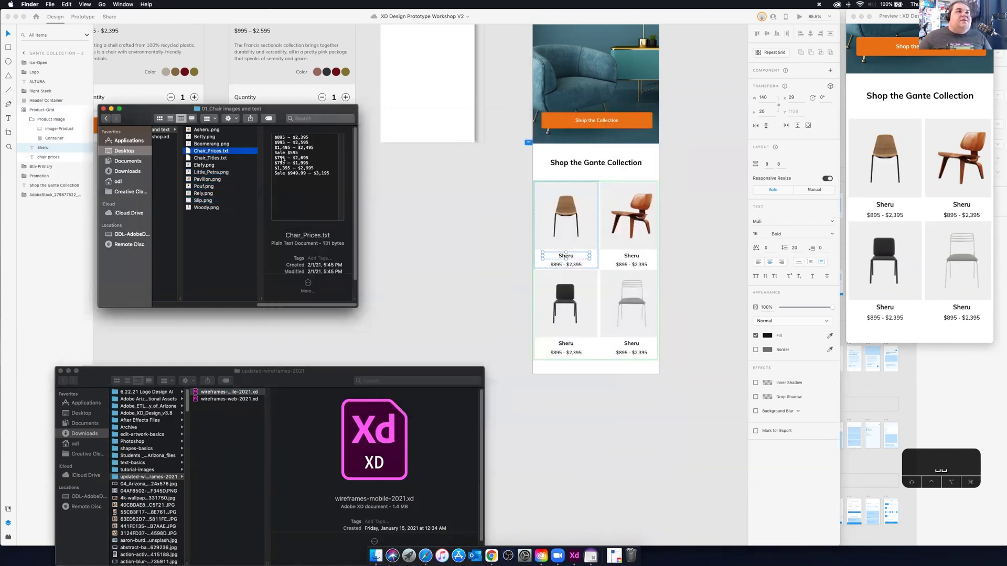
click(235, 159)
key(space)
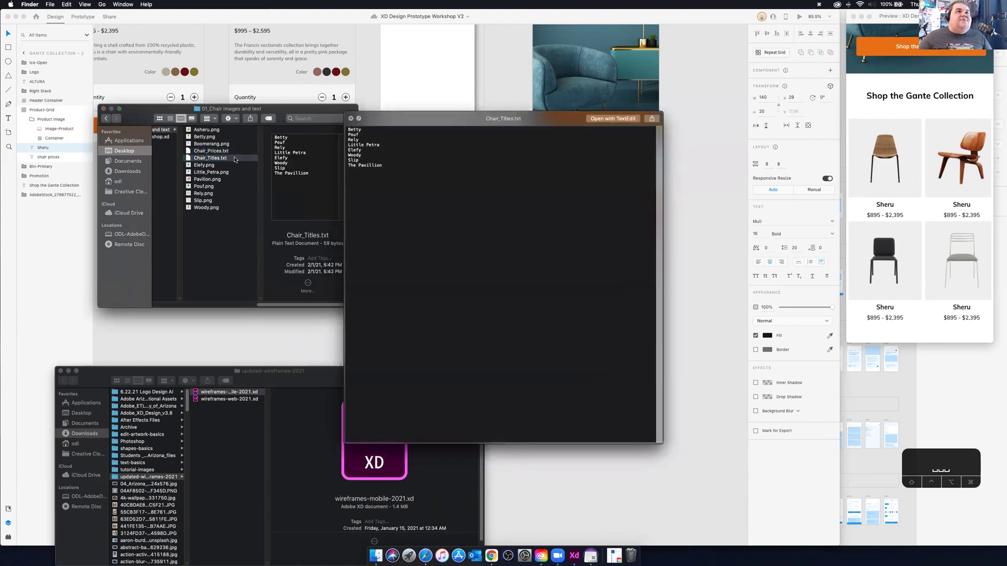
key(space)
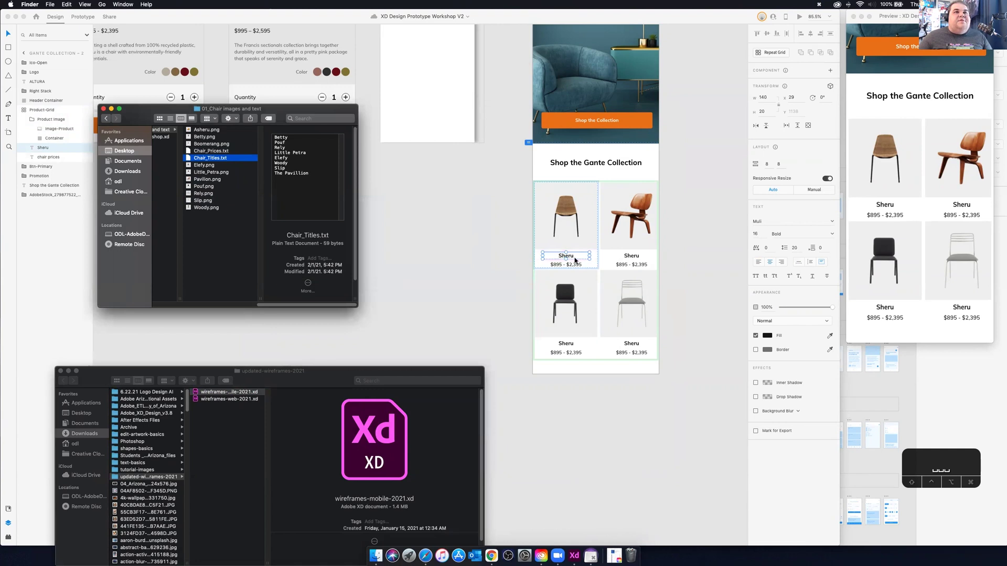
drag(212, 161, 569, 259)
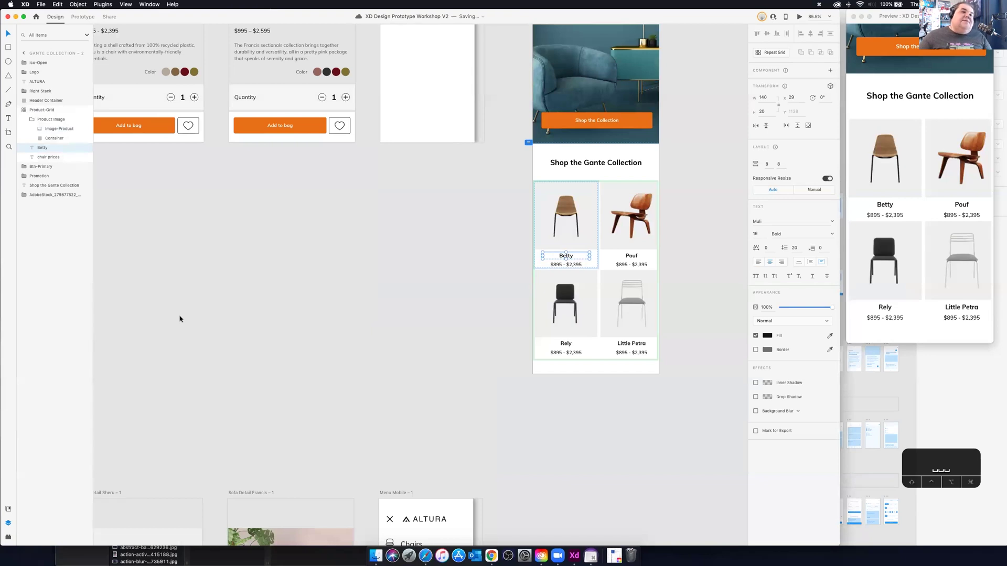
Return to Finder, recheck the line order in Chair_Titles.txt, and fill the repeat grid's product prices from Chair_Prices.txt.
key(super+Tab)
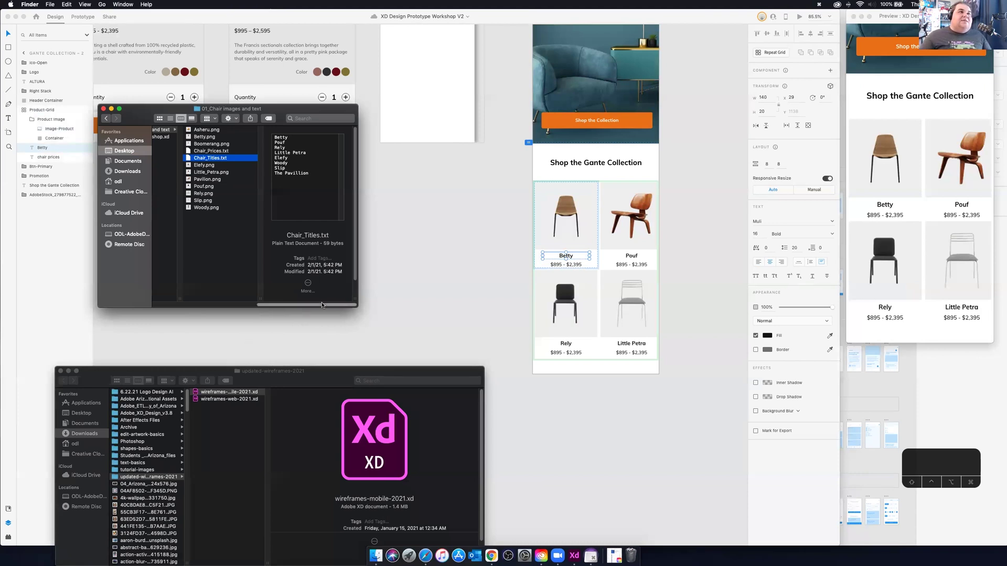
click(211, 151)
click(220, 159)
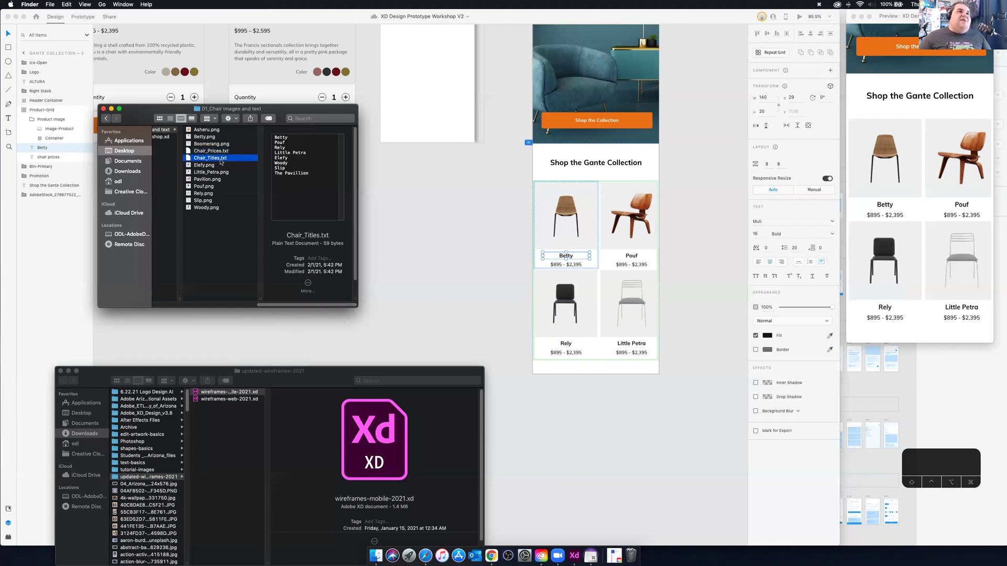
key(space)
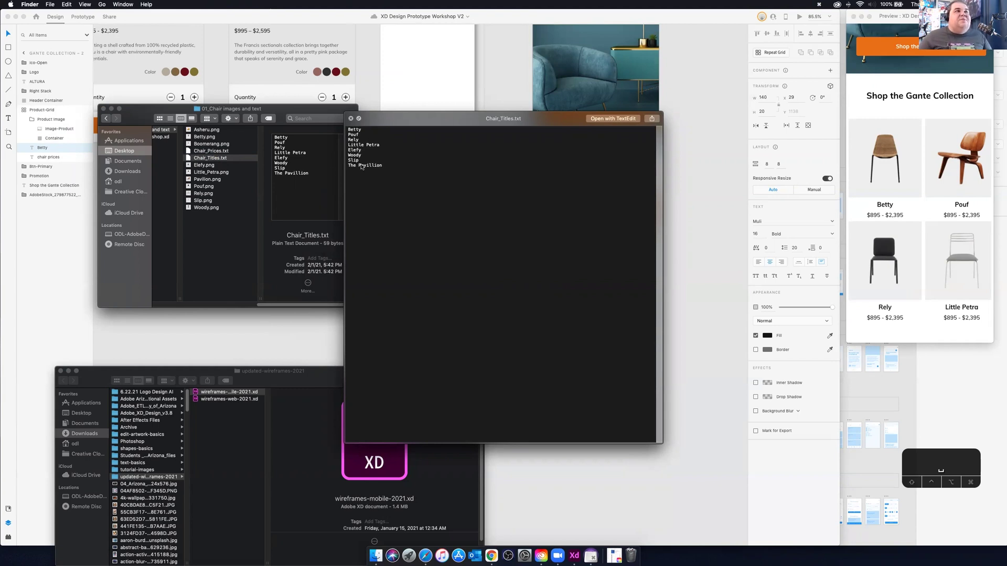
key(space)
key(space)
key(space)
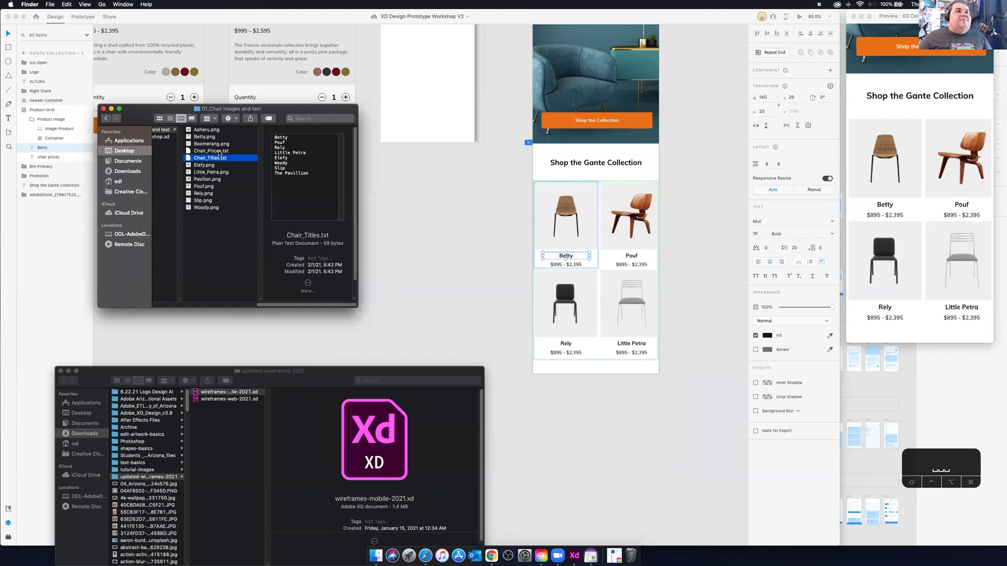
click(220, 151)
drag(216, 153, 564, 265)
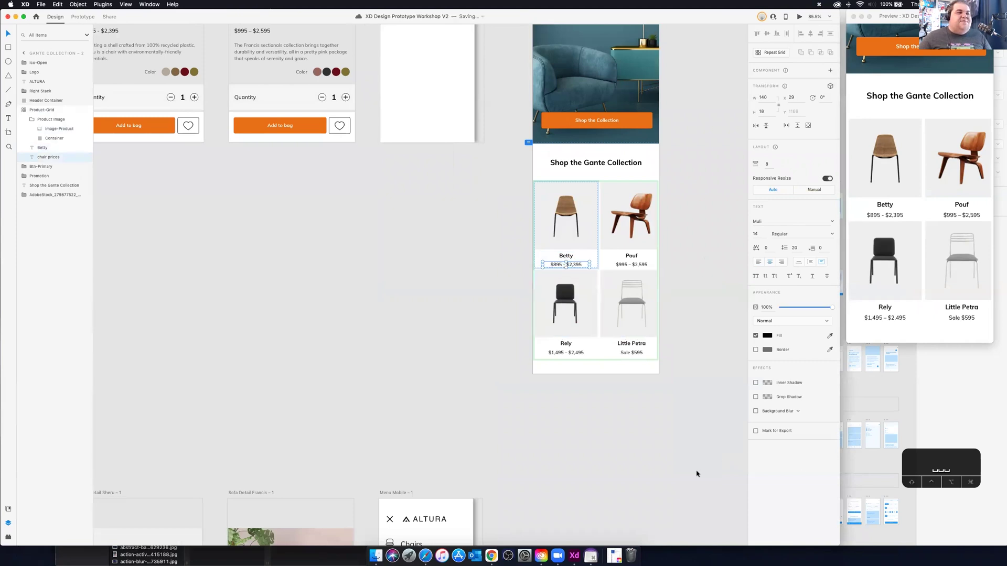
Examine the original row of ALTURA artboards, showing the Menu Mobile and Gante Collection artboards in the preview.
scroll(696, 474, left, 7)
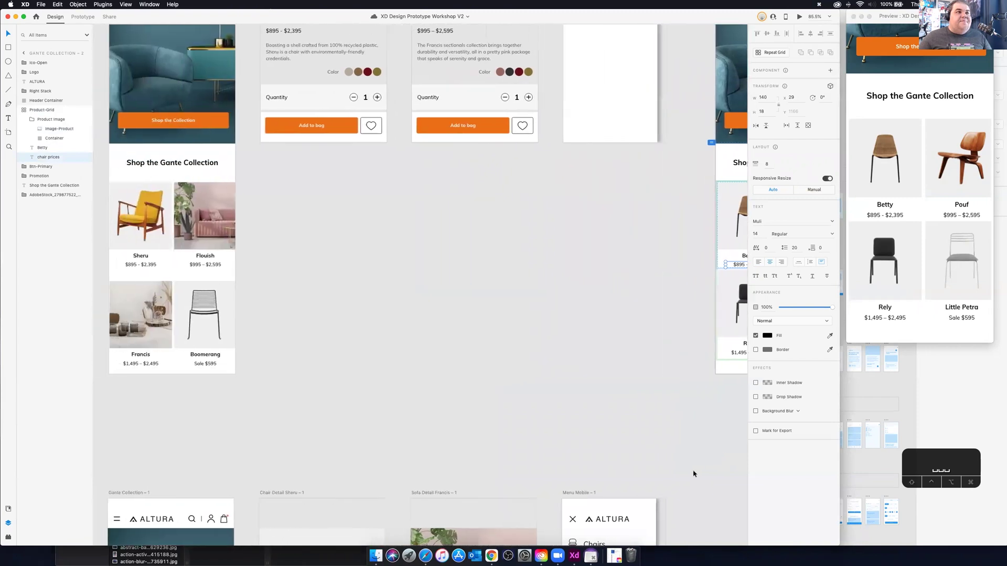
scroll(682, 472, left, 2)
scroll(654, 470, down, 15)
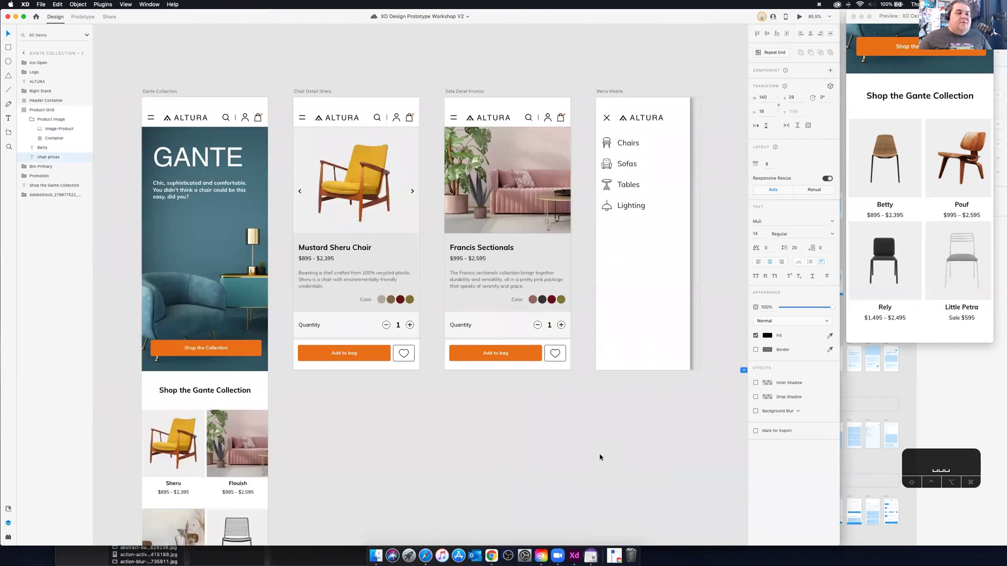
scroll(600, 457, down, 3)
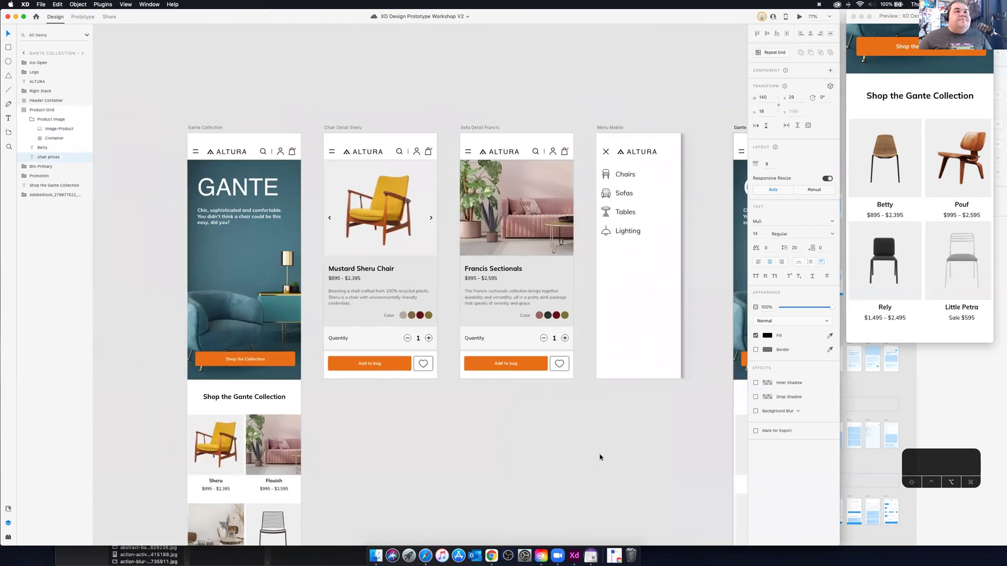
scroll(582, 398, down, 3)
scroll(566, 347, right, 2)
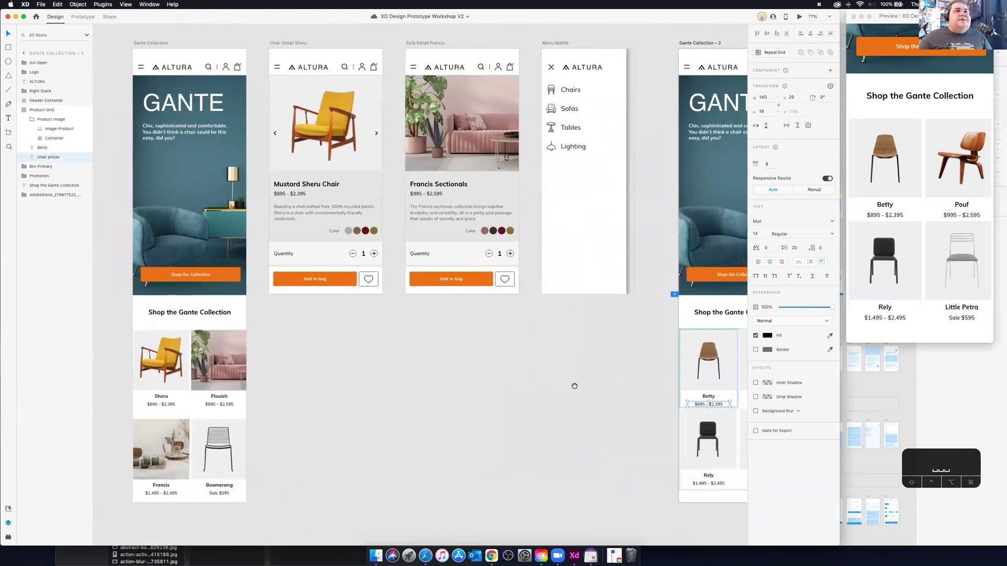
scroll(574, 386, up, 1)
scroll(574, 386, left, 1)
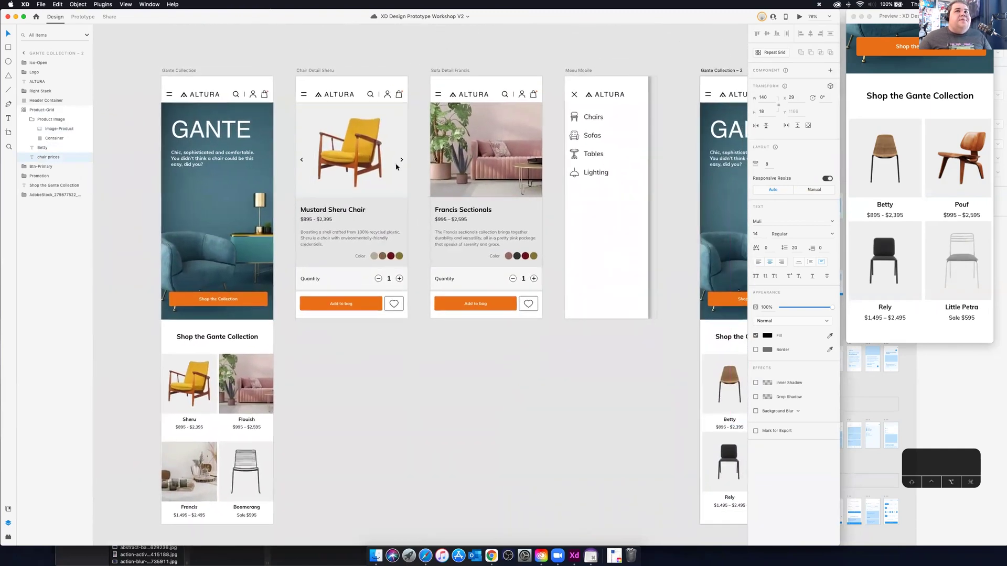
scroll(396, 167, down, 3)
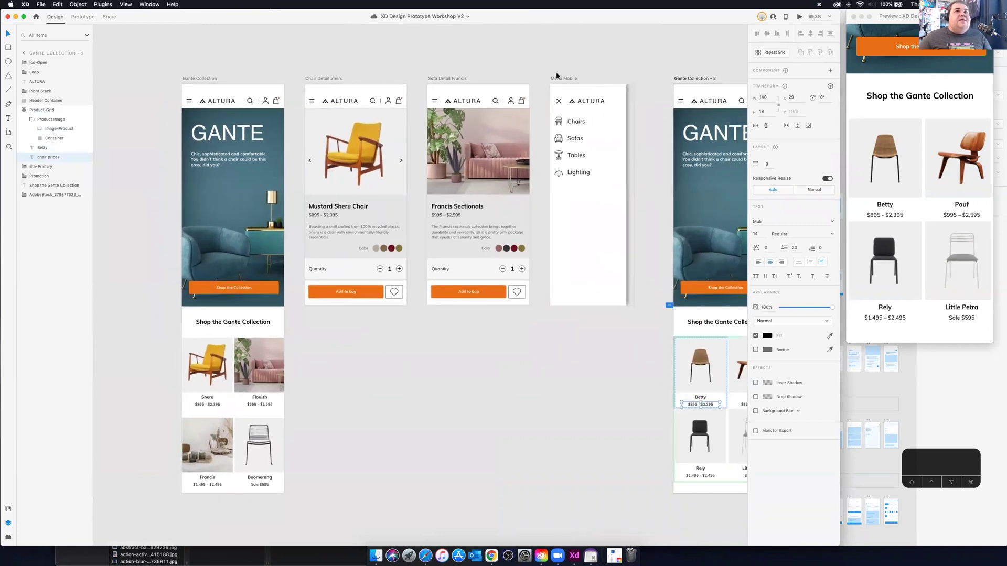
click(558, 80)
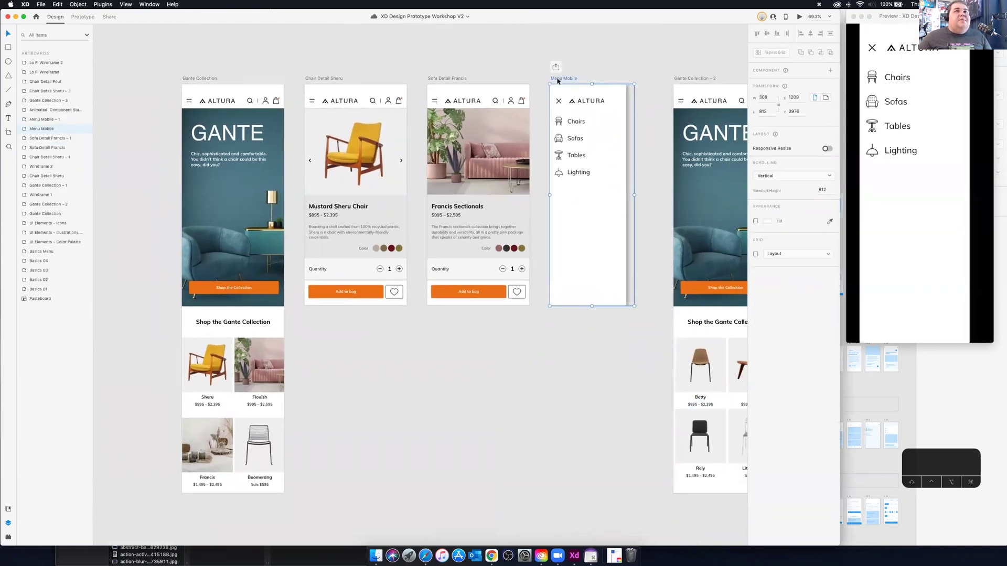
click(199, 79)
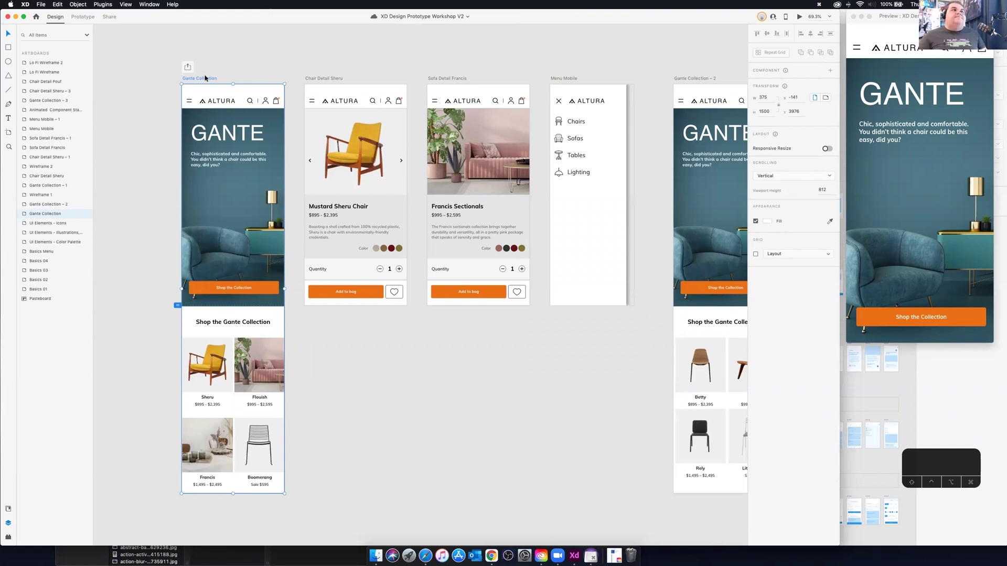
Look over the full Gante Collection screen and select the contents of the Menu Mobile artboard.
scroll(213, 80, up, 1)
scroll(337, 139, up, 3)
scroll(337, 139, down, 10)
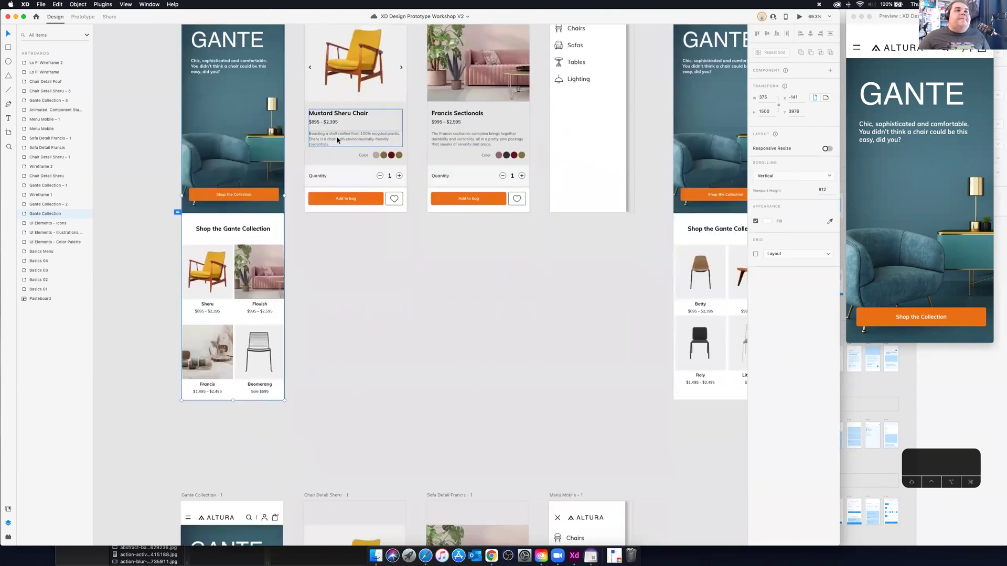
scroll(338, 139, up, 8)
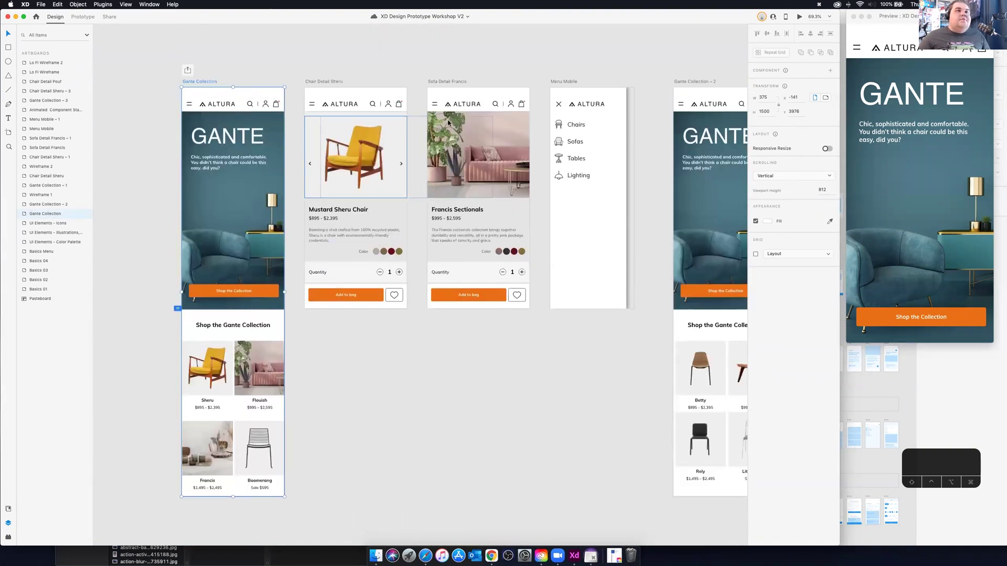
click(566, 82)
drag(580, 62, 623, 209)
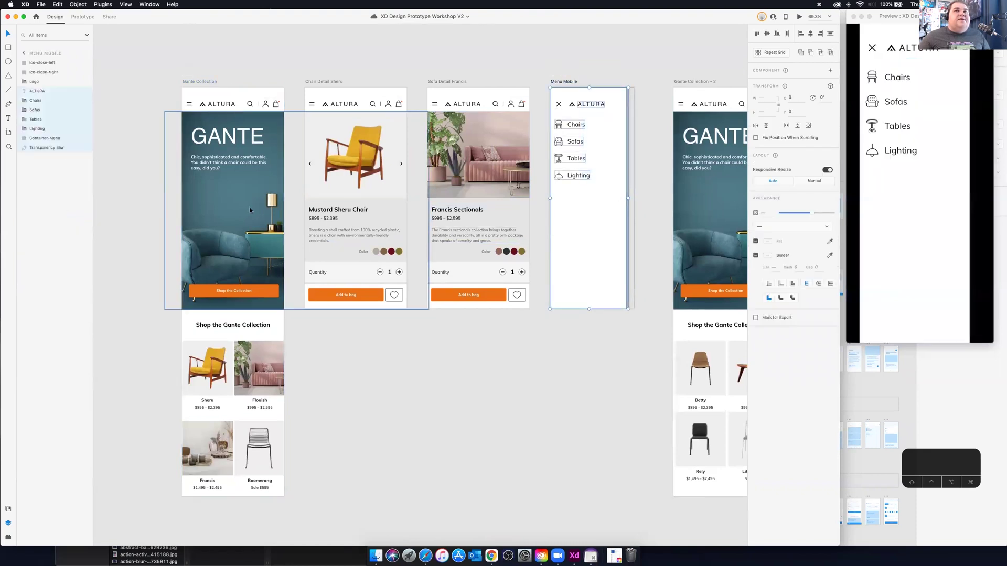
Locate the "04 Understanding Components" section and examine its row of artboards.
scroll(275, 201, left, 5)
scroll(276, 203, left, 2)
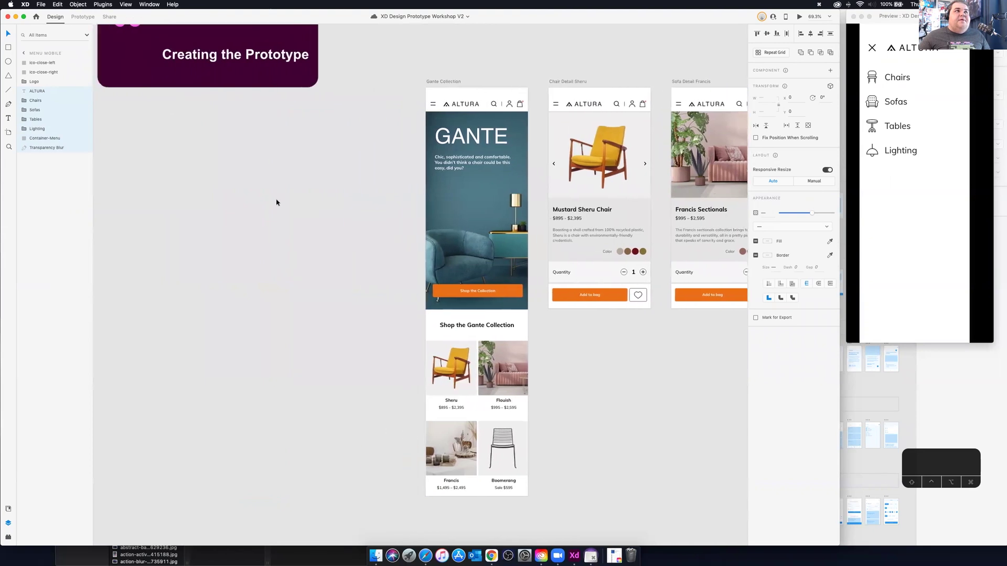
scroll(276, 202, right, 5)
scroll(276, 202, down, 4)
scroll(276, 202, down, 3)
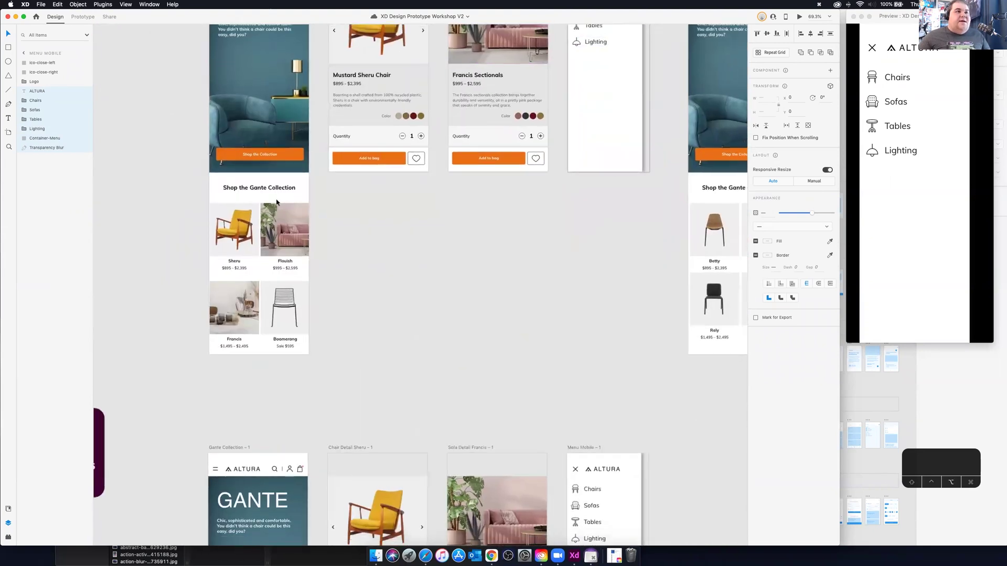
scroll(449, 204, down, 4)
scroll(449, 204, left, 3)
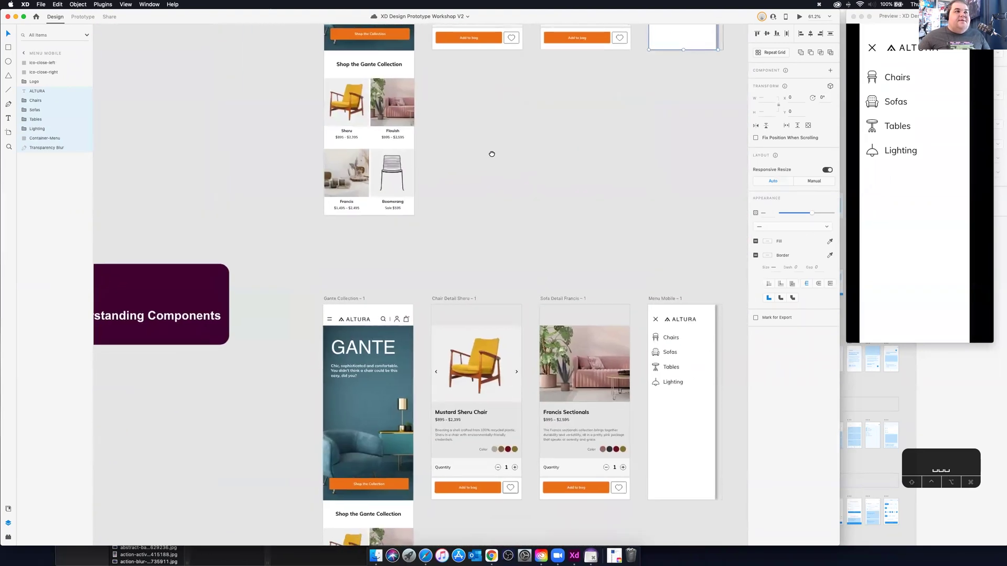
scroll(507, 69, down, 4)
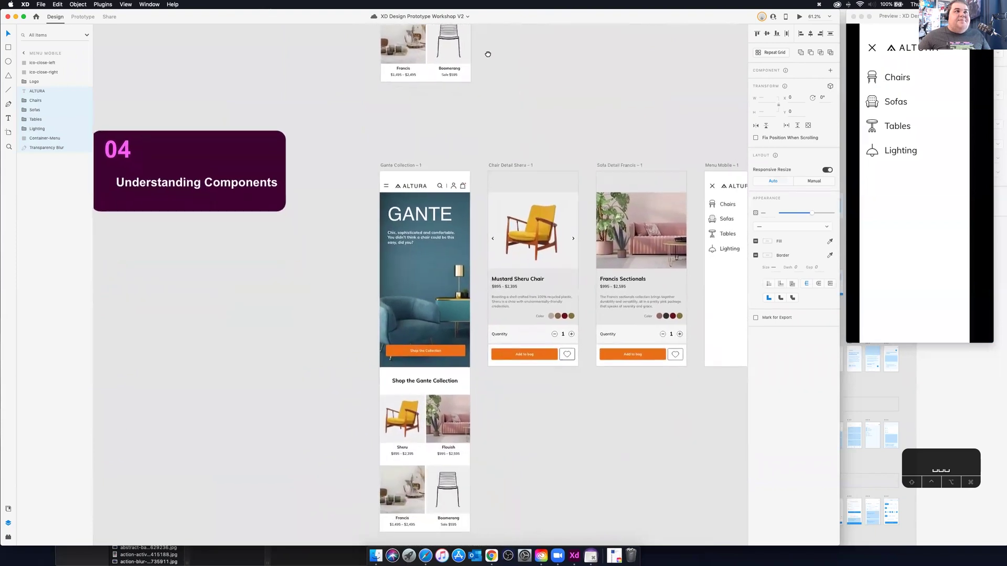
scroll(505, 193, down, 2)
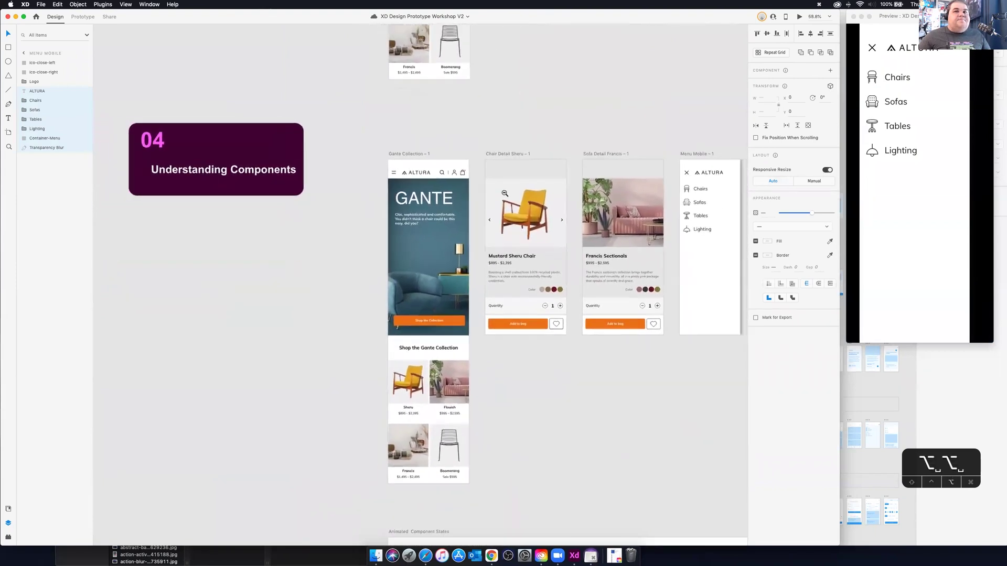
scroll(498, 219, down, 3)
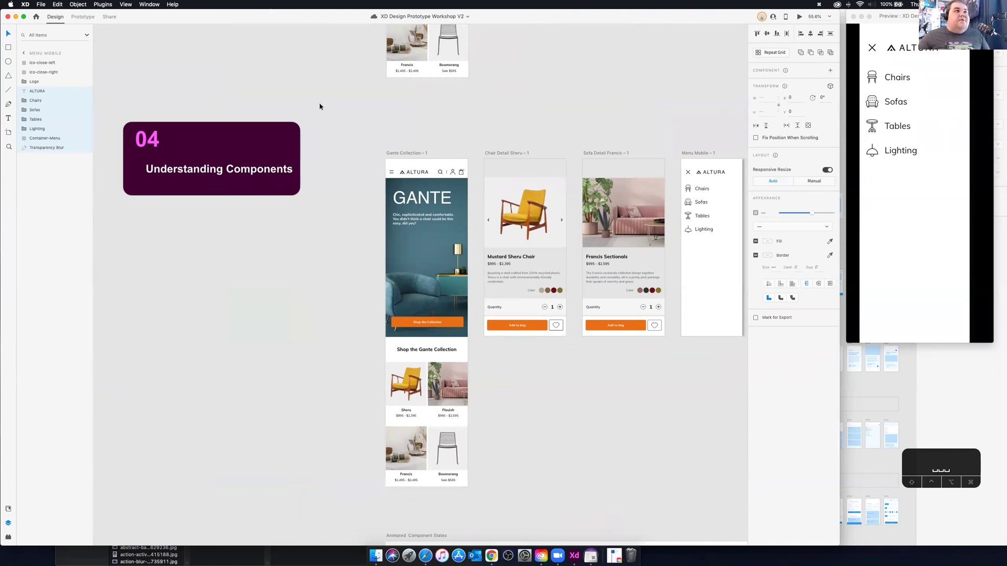
scroll(414, 167, down, 1)
Select the header component on the Gante Collection – 1 artboard and examine it close up.
click(429, 163)
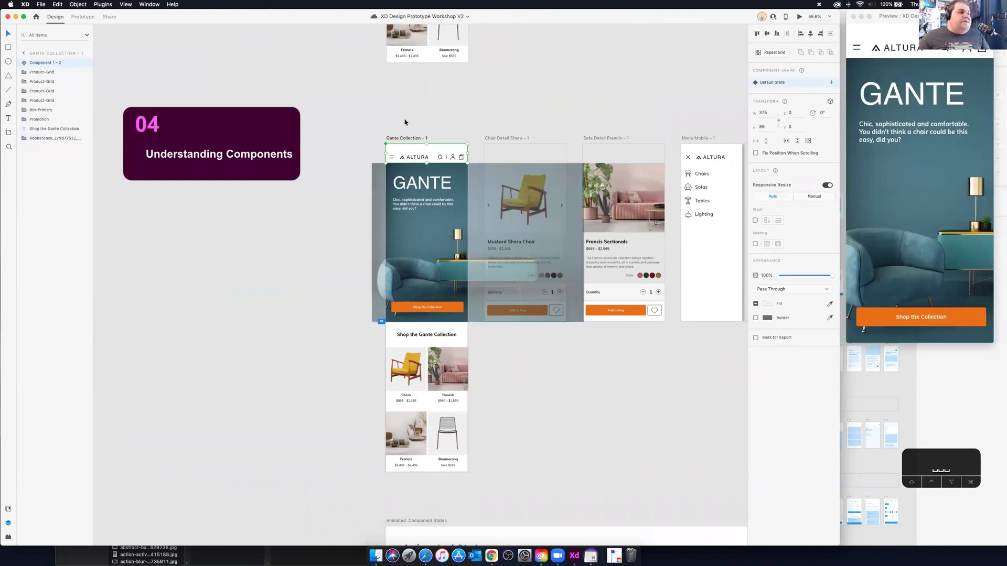
key(z)
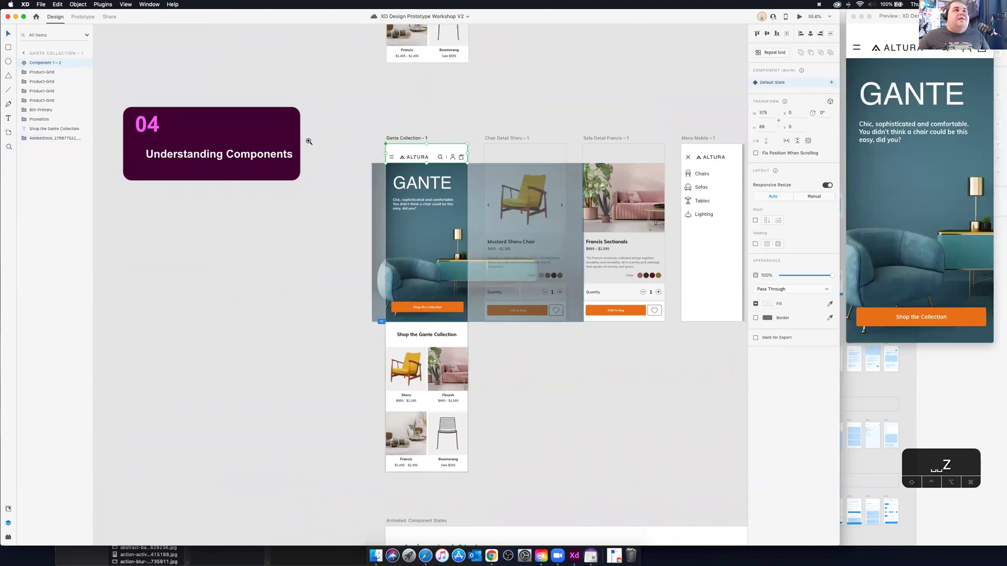
click(434, 160)
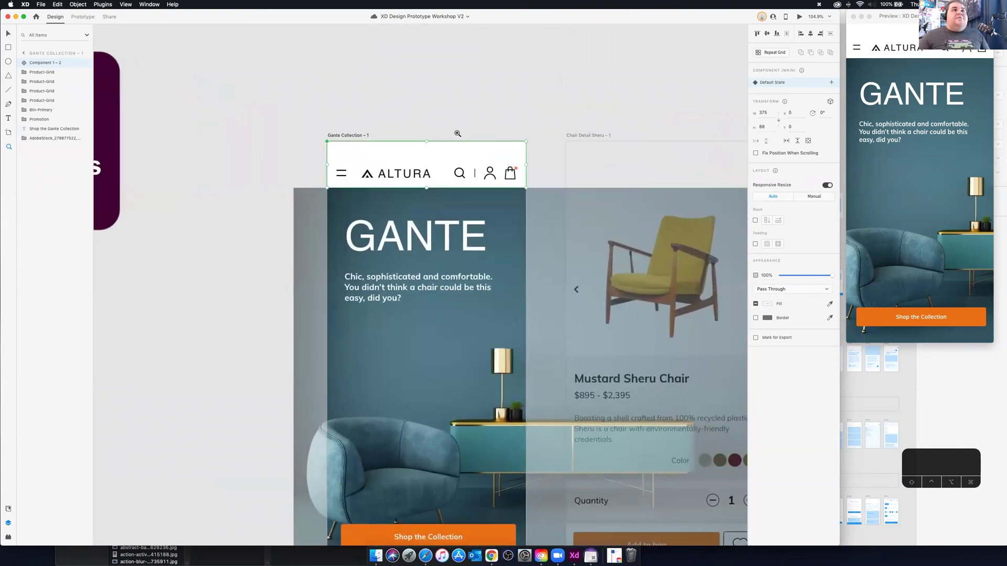
click(7, 33)
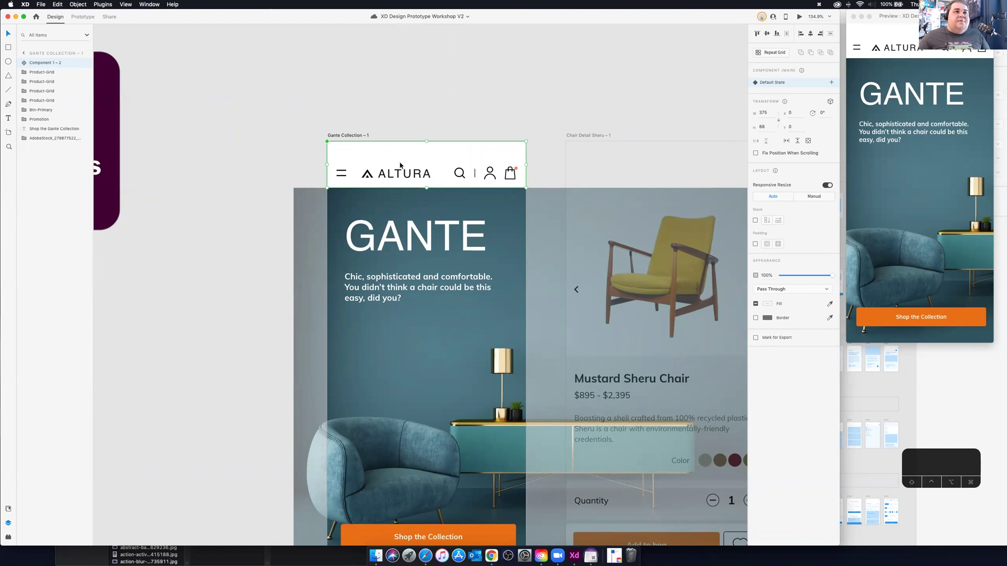
scroll(503, 177, down, 3)
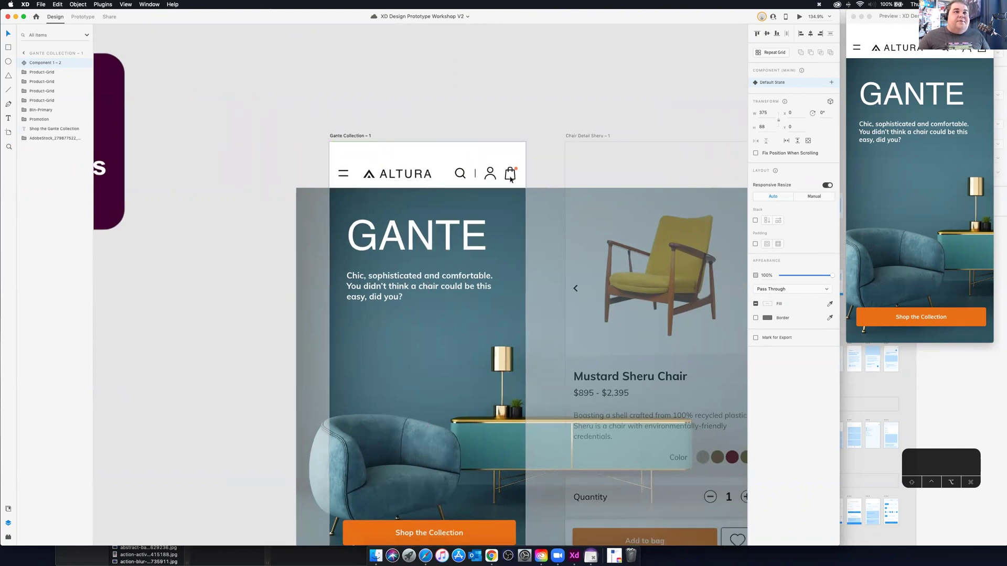
Examine the header component on the Gante Collection – 1 artboard and the commands available for it.
drag(504, 177, 379, 351)
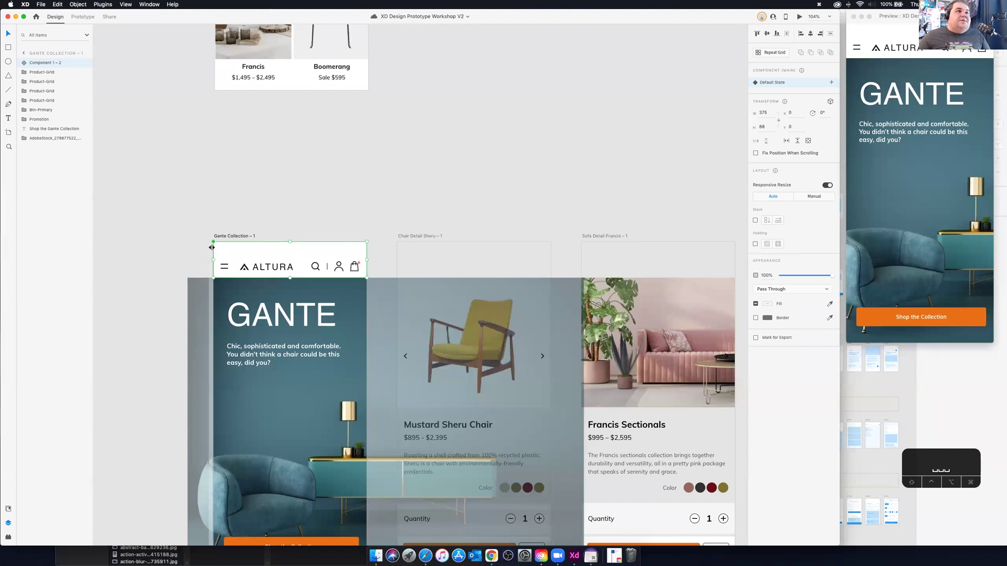
click(196, 241)
scroll(196, 240, down, 1)
scroll(196, 241, up, 5)
click(225, 251)
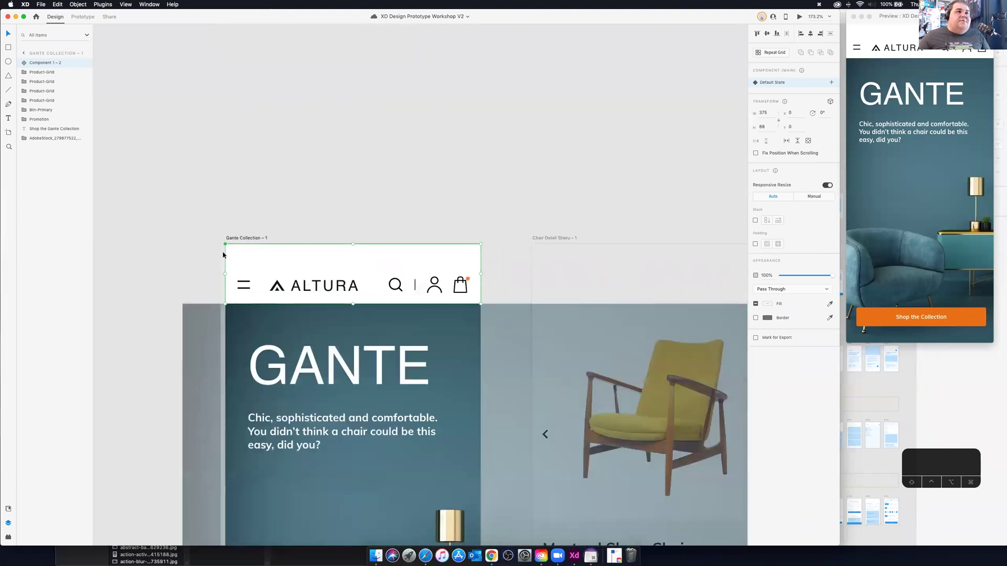
right_click(260, 266)
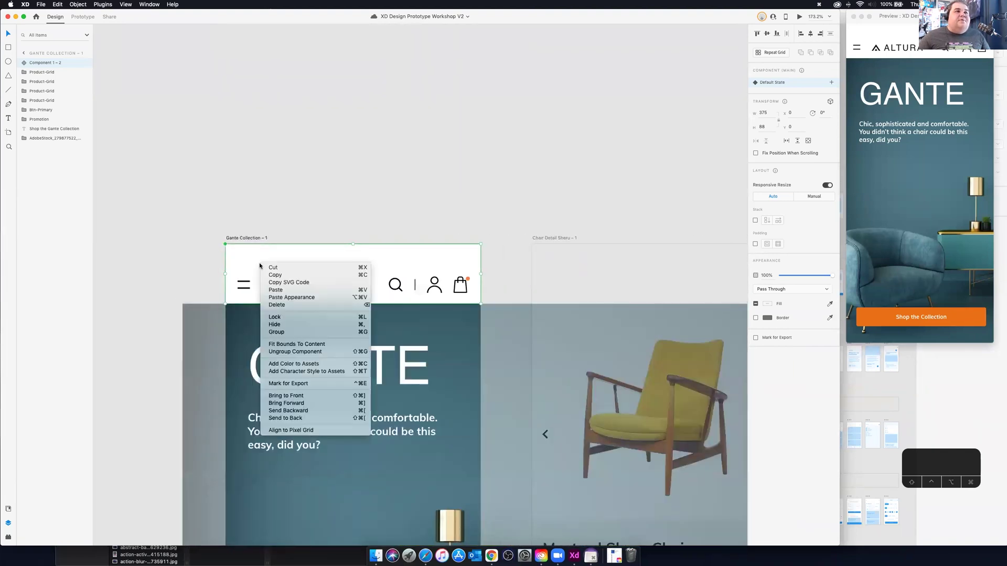
click(478, 204)
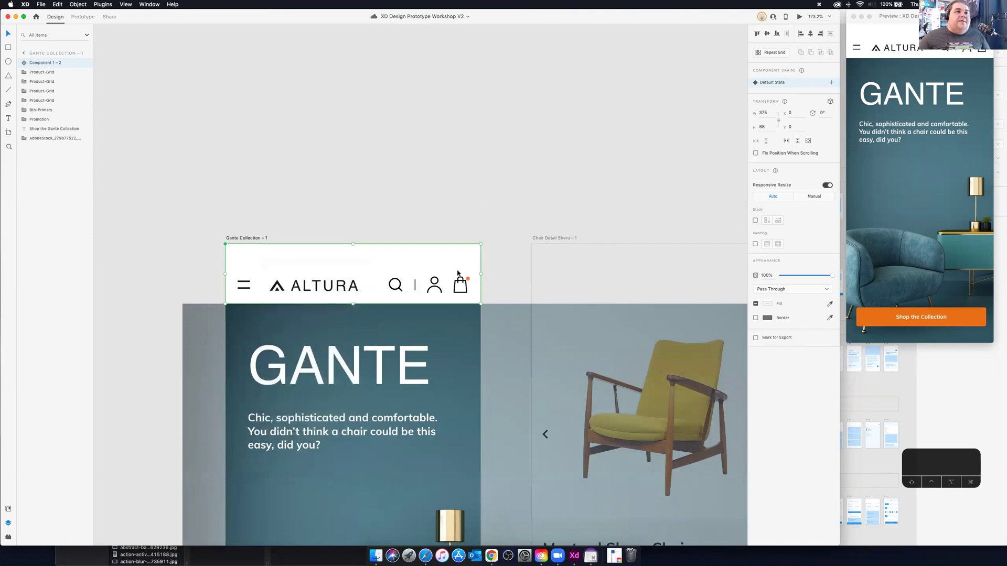
Try to make a component from the logo and ALTURA text on the Menu Mobile – 1 artboard, and undo it.
scroll(588, 292, left, 3)
scroll(582, 291, right, 20)
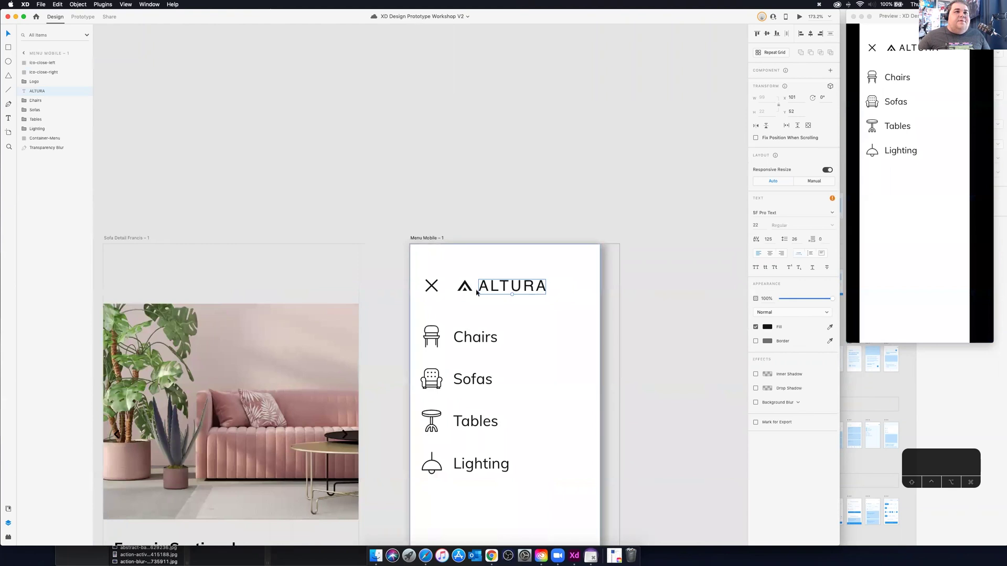
click(468, 289)
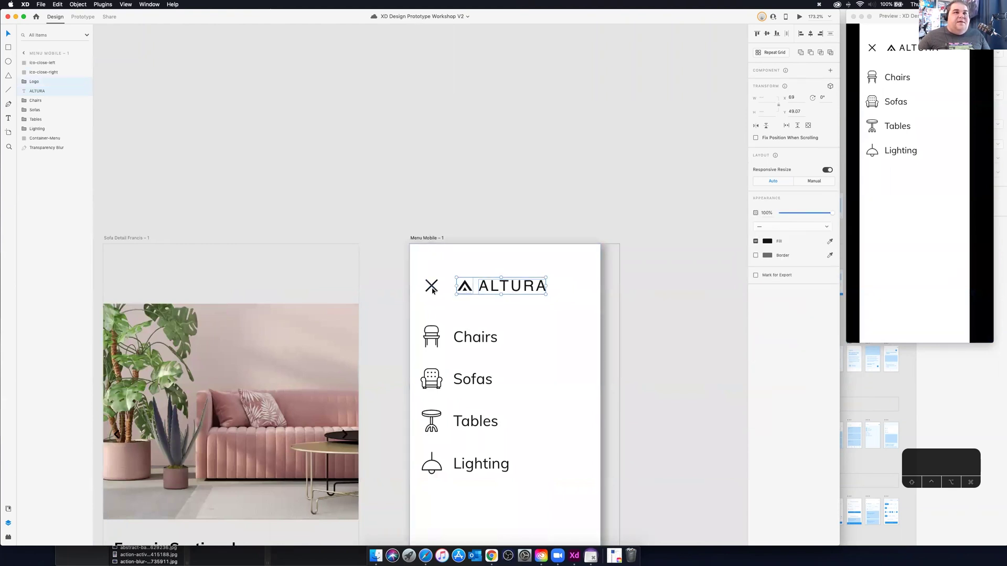
right_click(464, 289)
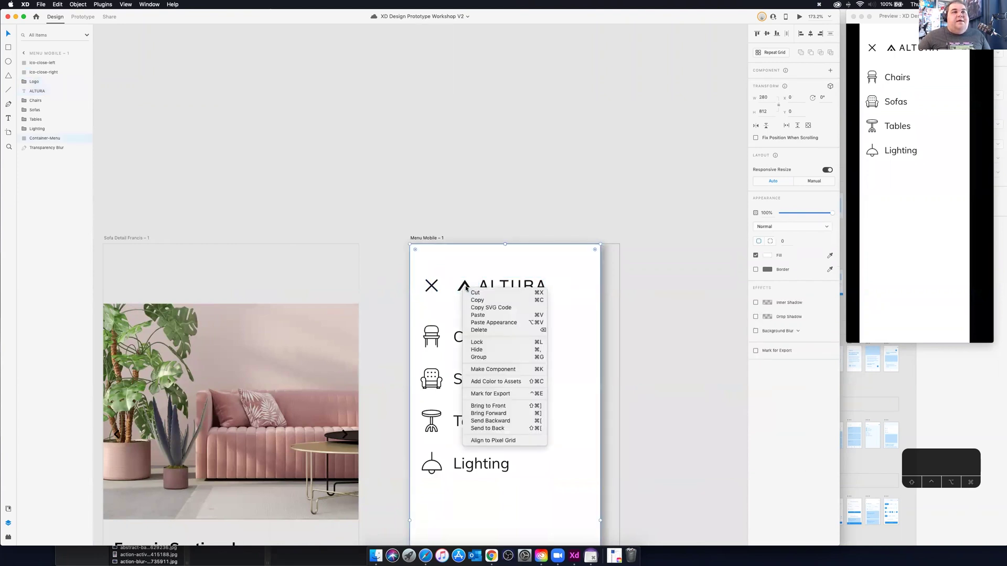
click(531, 370)
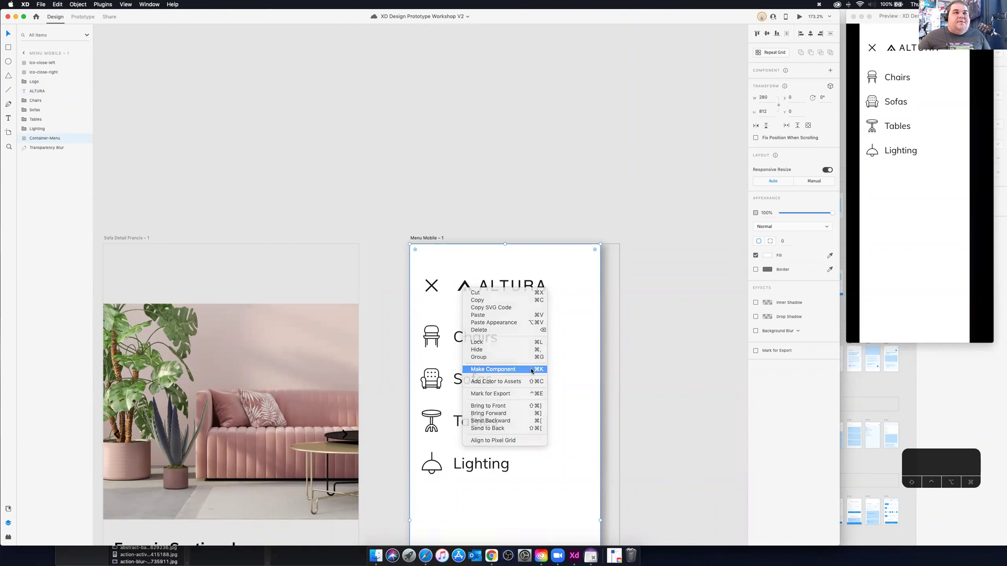
scroll(498, 338, down, 5)
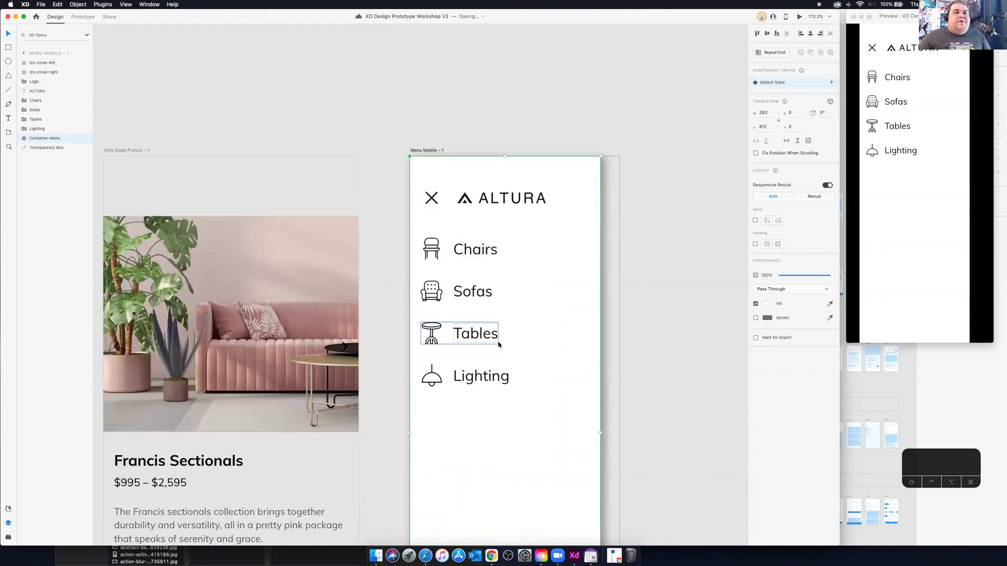
scroll(498, 341, up, 2)
key(super+z)
Make a component from the close icon, logo and ALTURA text on the Menu Mobile – 1 artboard.
click(517, 201)
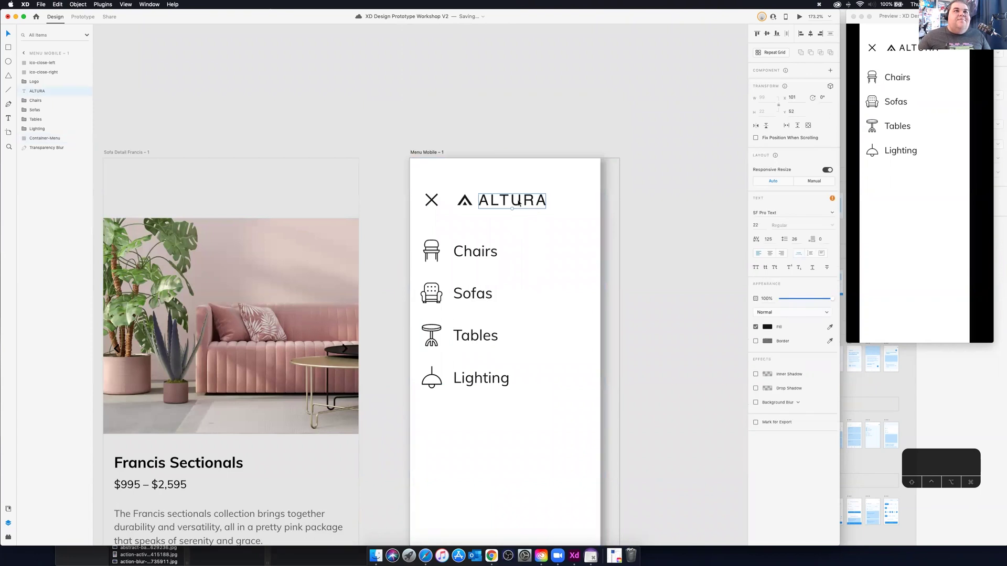
click(470, 203)
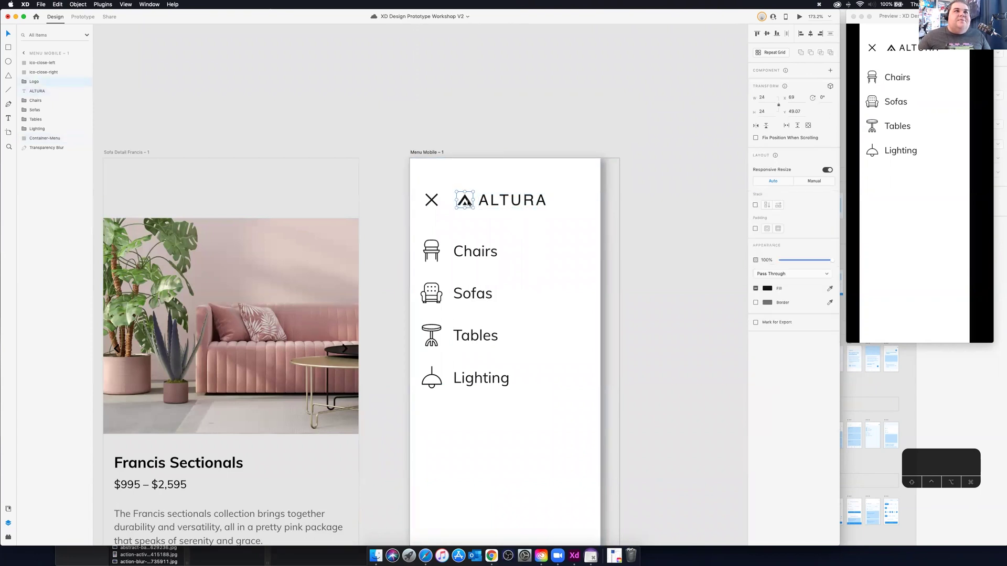
shift+click(431, 200)
shift+click(494, 204)
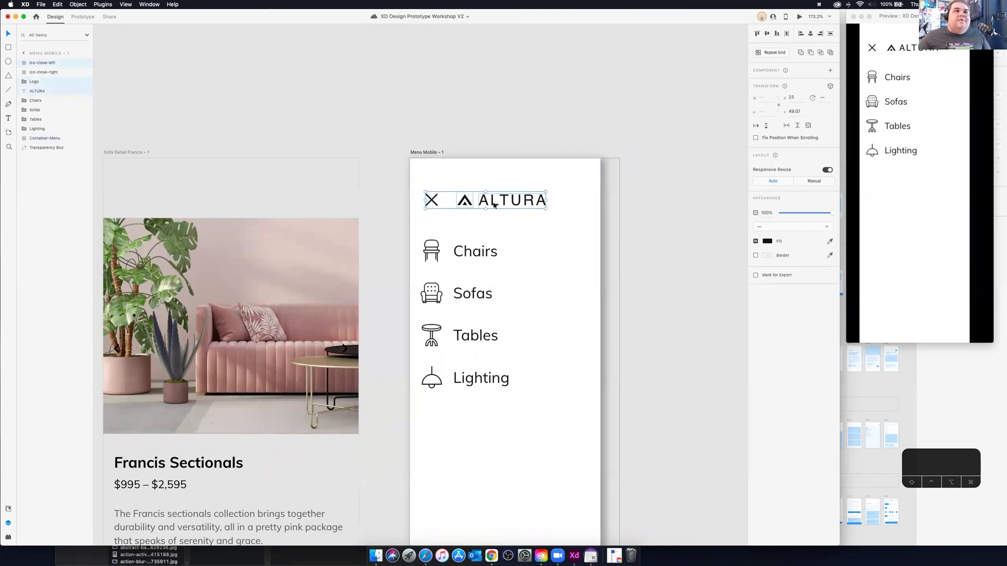
right_click(494, 206)
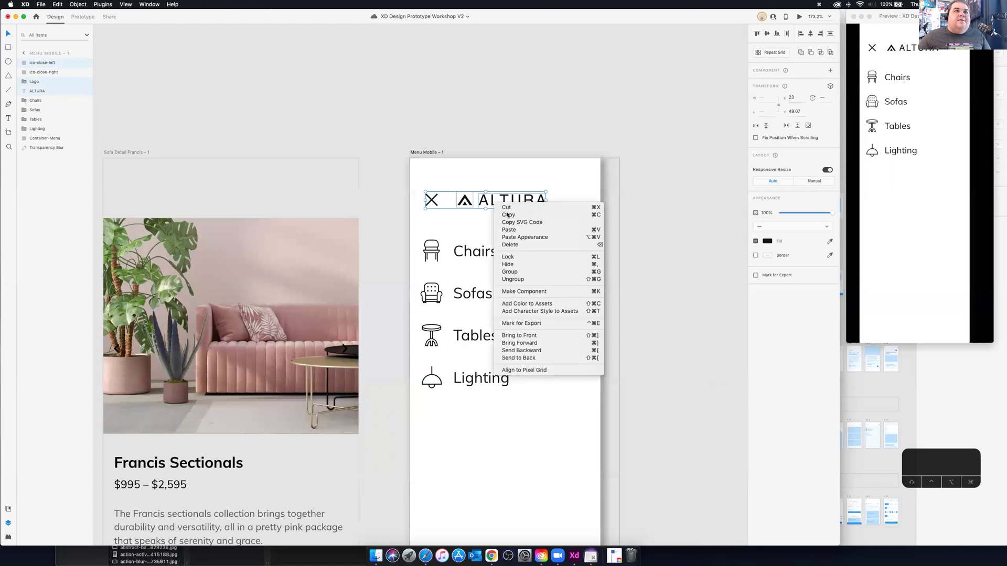
click(545, 291)
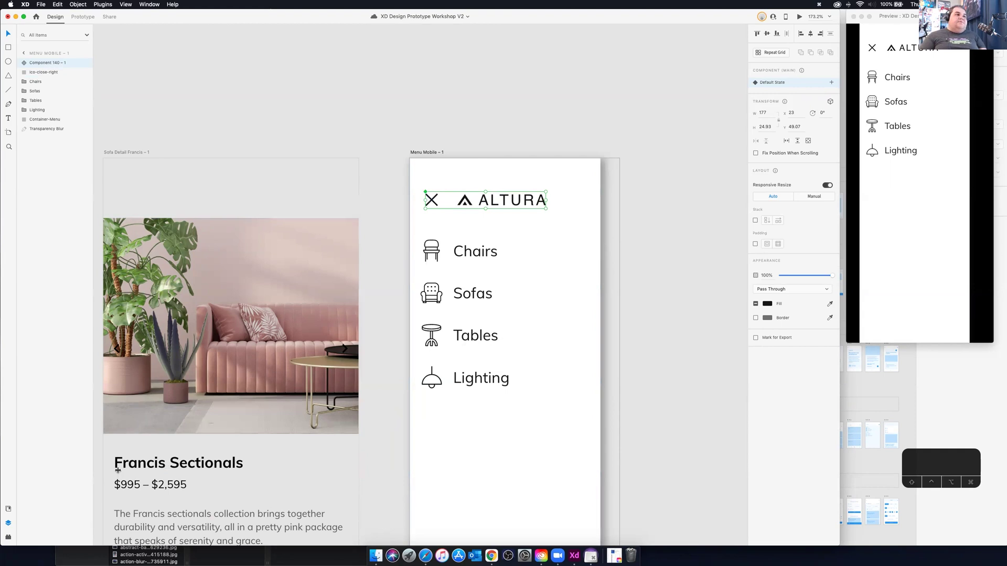
Rename the new header component as Altura in the document assets.
click(8, 509)
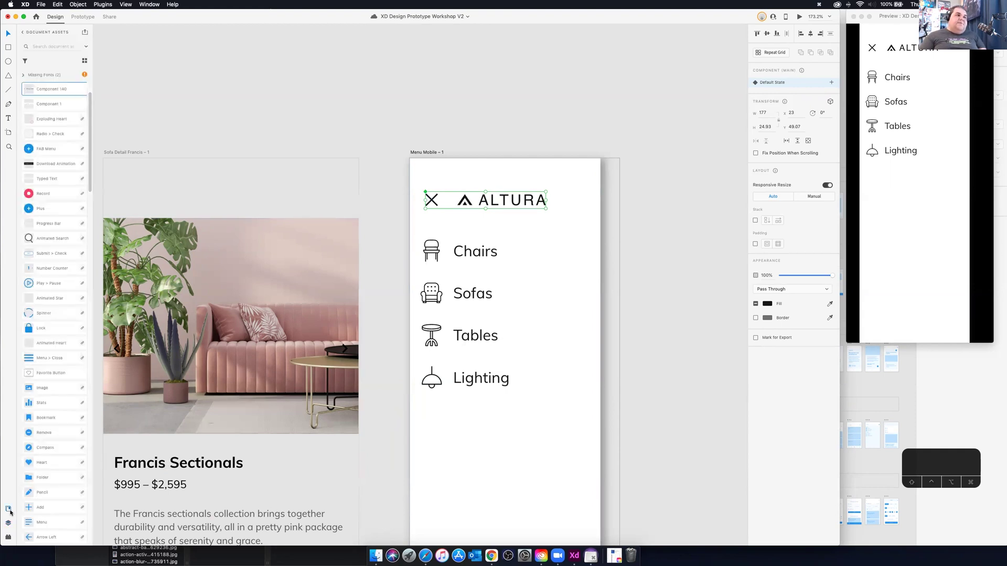
double_click(44, 89)
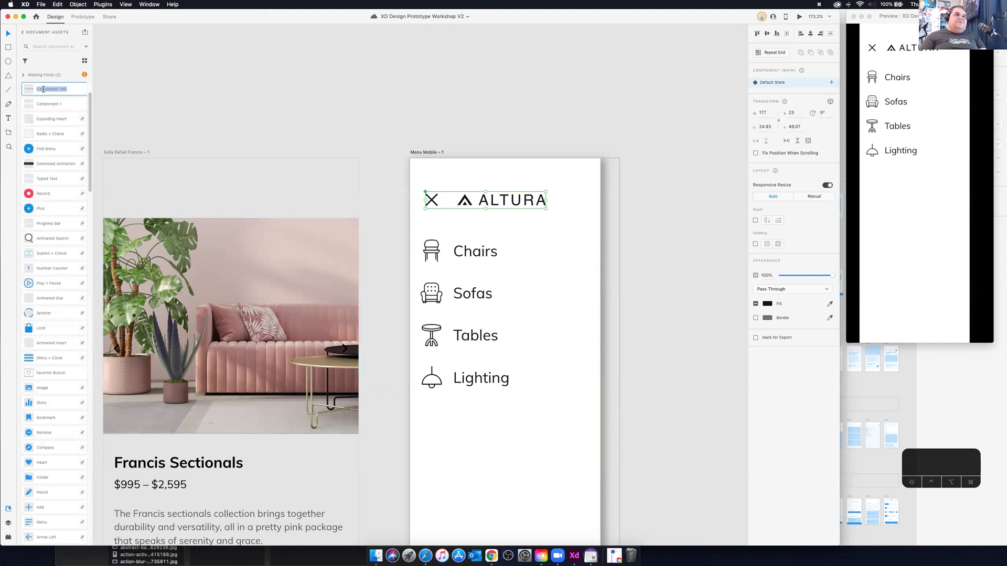
text(Altura)
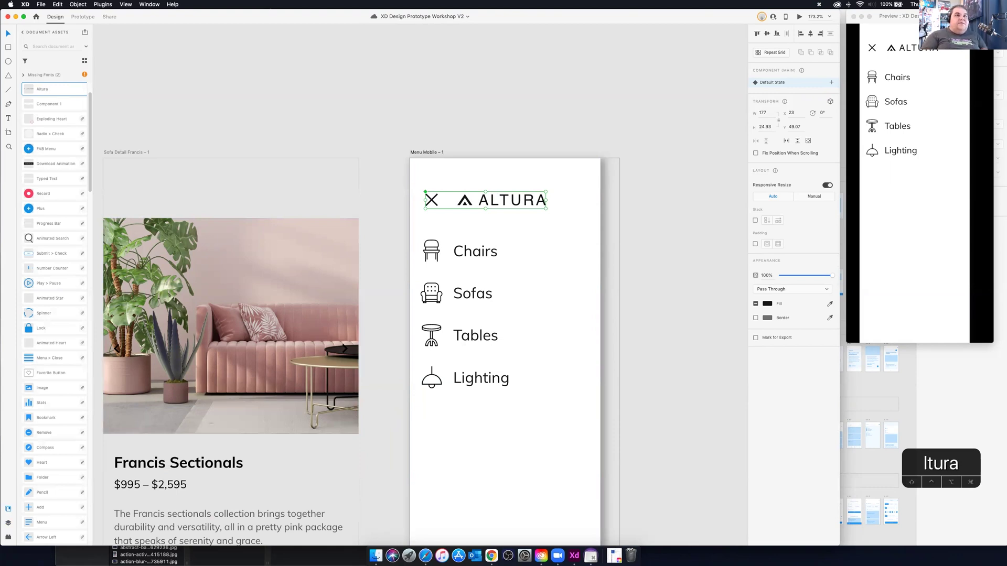
key(Return)
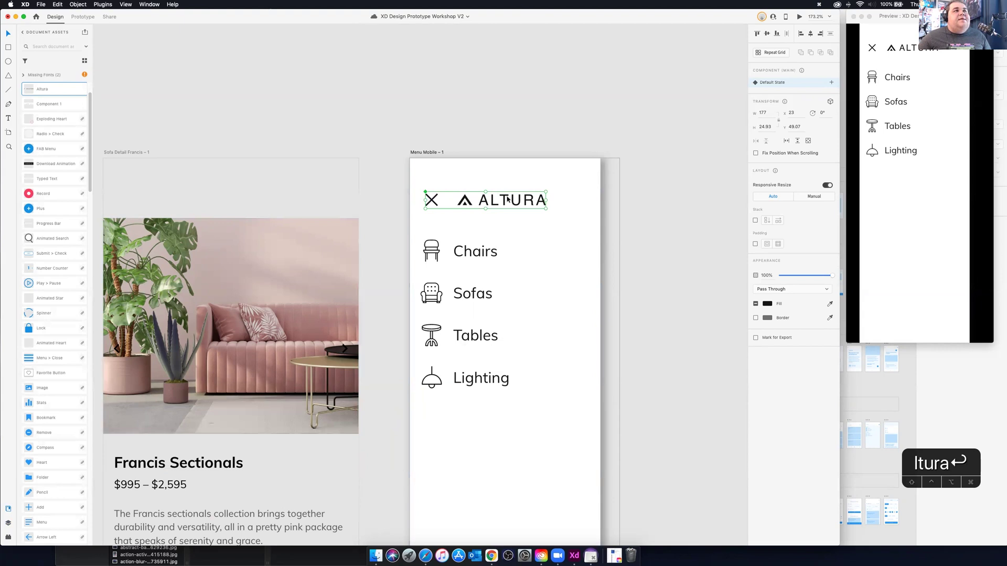
Place an instance of the Altura component on the empty canvas above the Menu Mobile – 1 artboard, and delete it.
drag(44, 89, 427, 105)
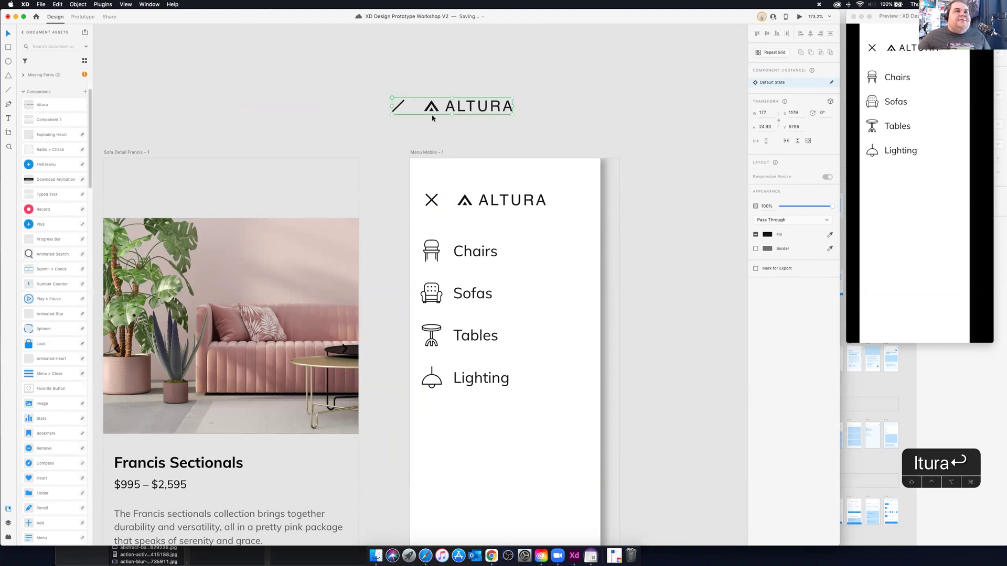
key(super+z)
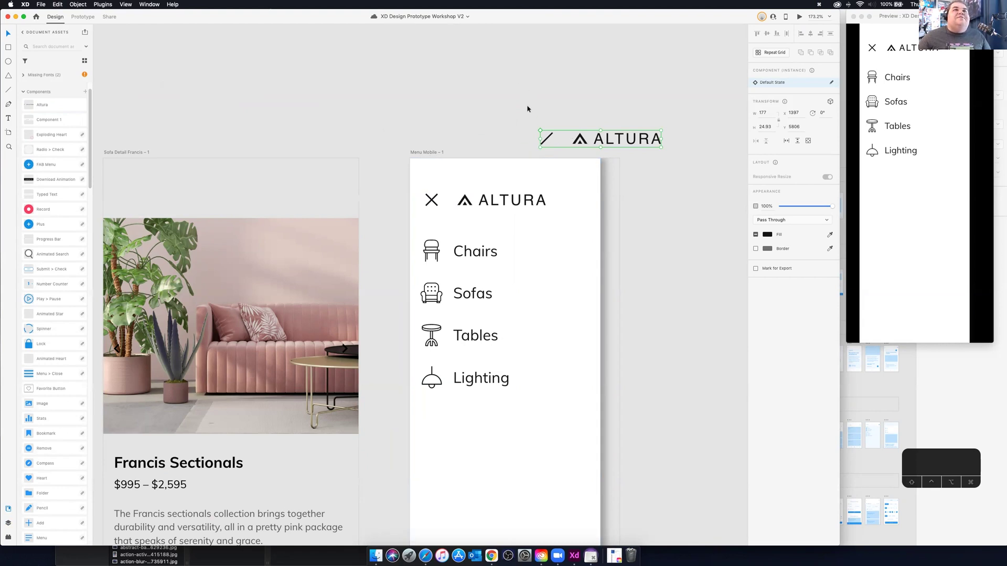
drag(528, 111, 659, 151)
key(Delete)
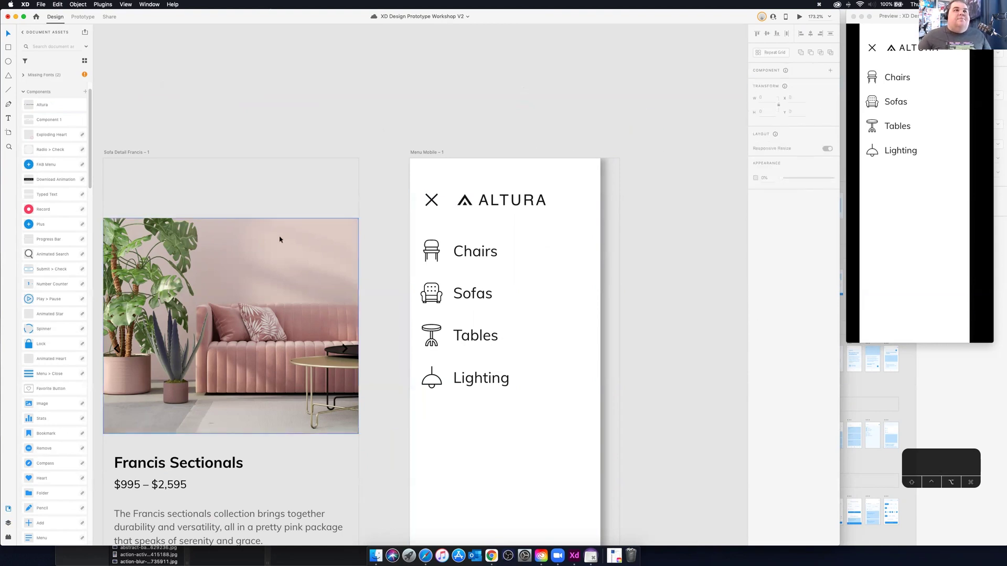
Copy the header component from Gante Collection – 1 onto the Chair Detail Sheru – 1 and Sofa Detail Francis – 1 artboards.
scroll(278, 238, down, 5)
scroll(275, 245, left, 10)
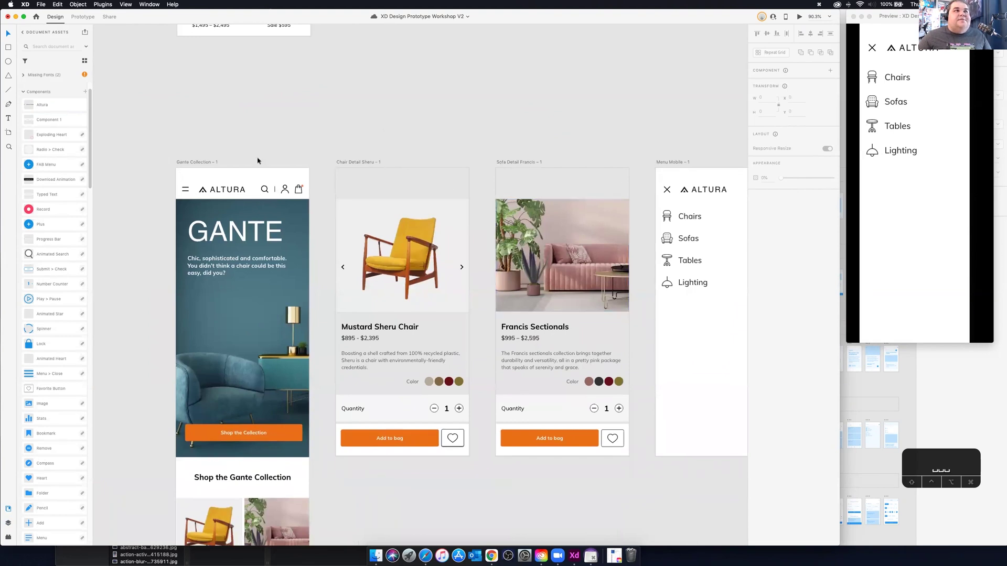
click(204, 183)
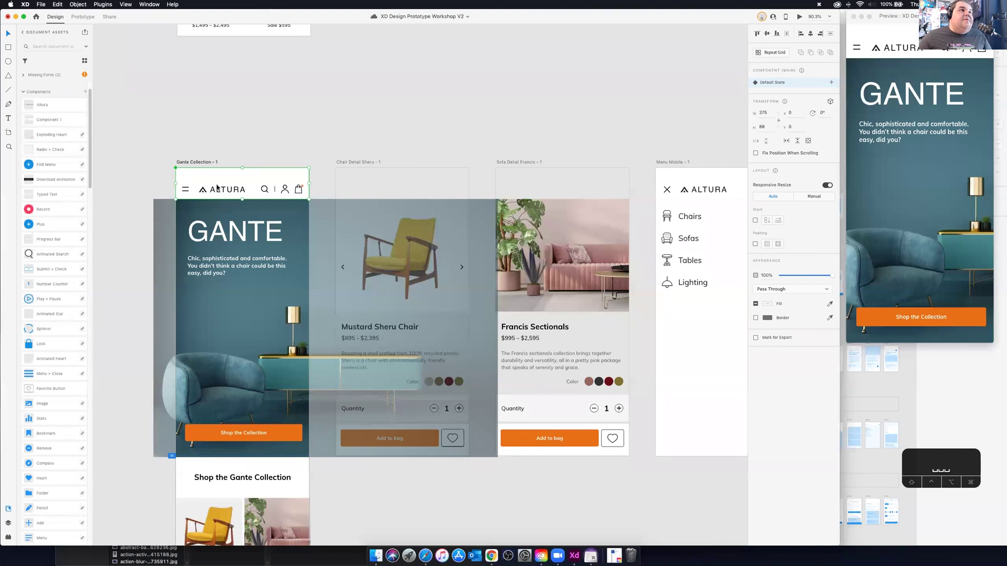
click(60, 124)
click(200, 189)
key(super+c)
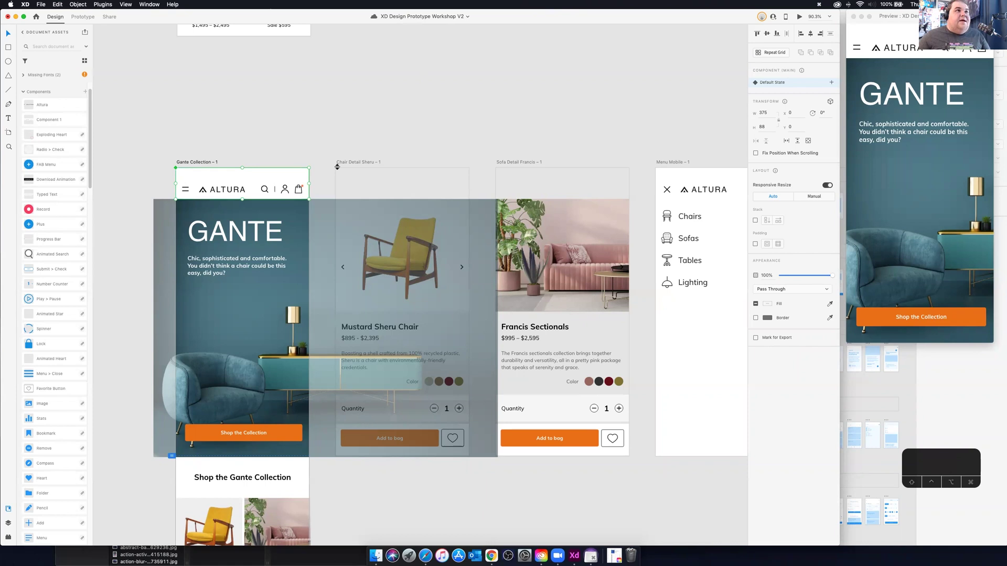
click(359, 164)
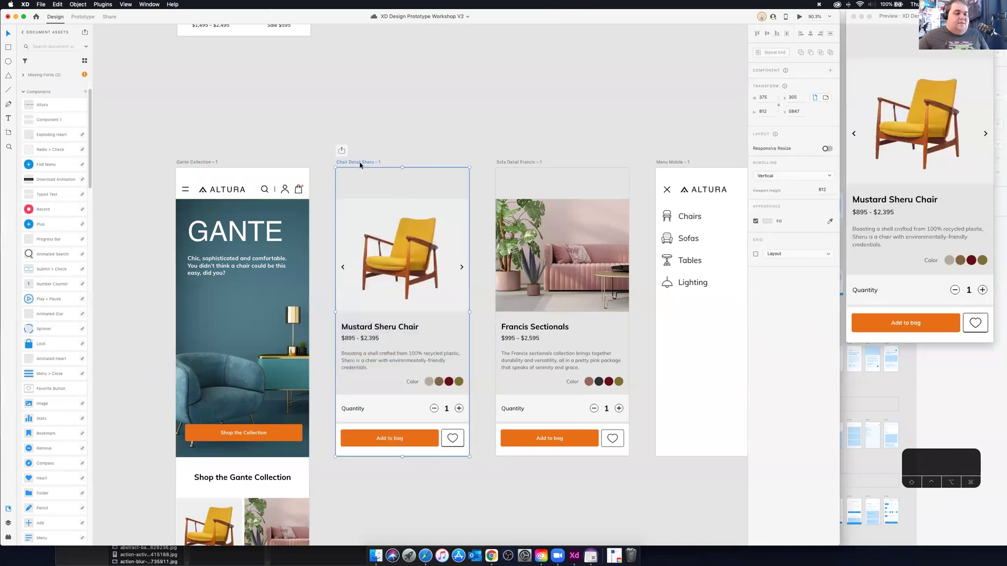
key(super+v)
click(499, 163)
key(super+v)
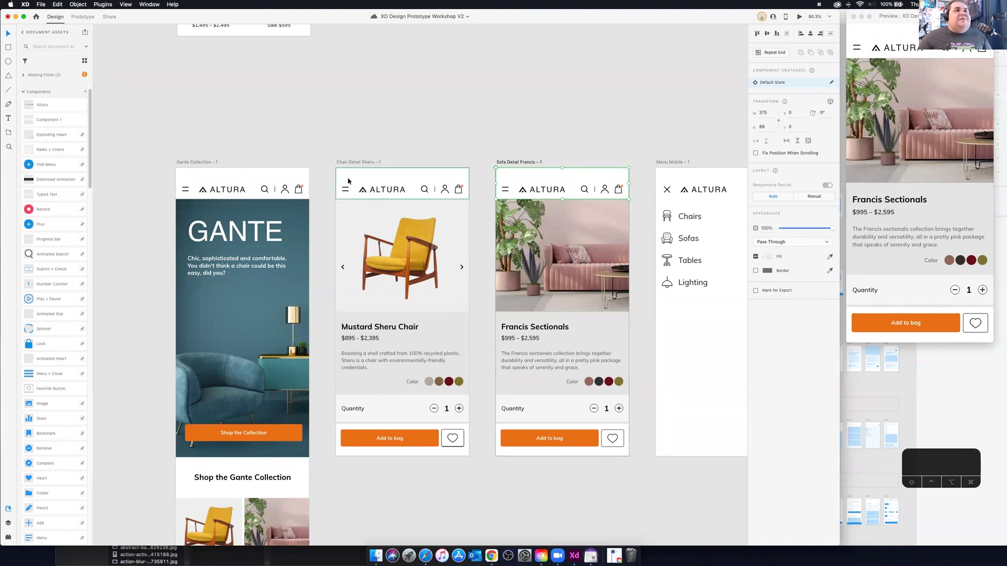
Compare the main header component on Gante Collection – 1 with its instance on Chair Detail Sheru – 1.
click(207, 178)
click(386, 185)
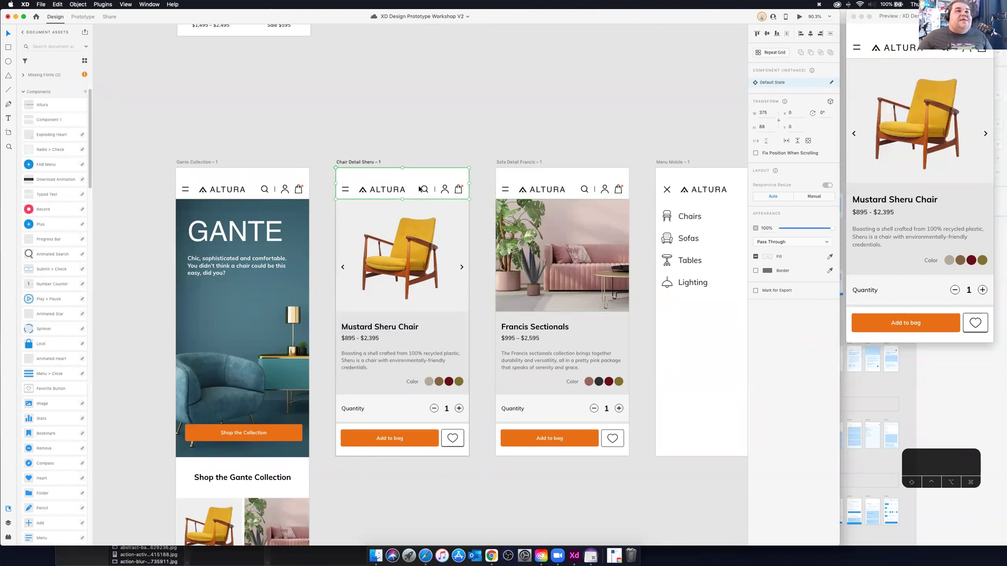
click(224, 179)
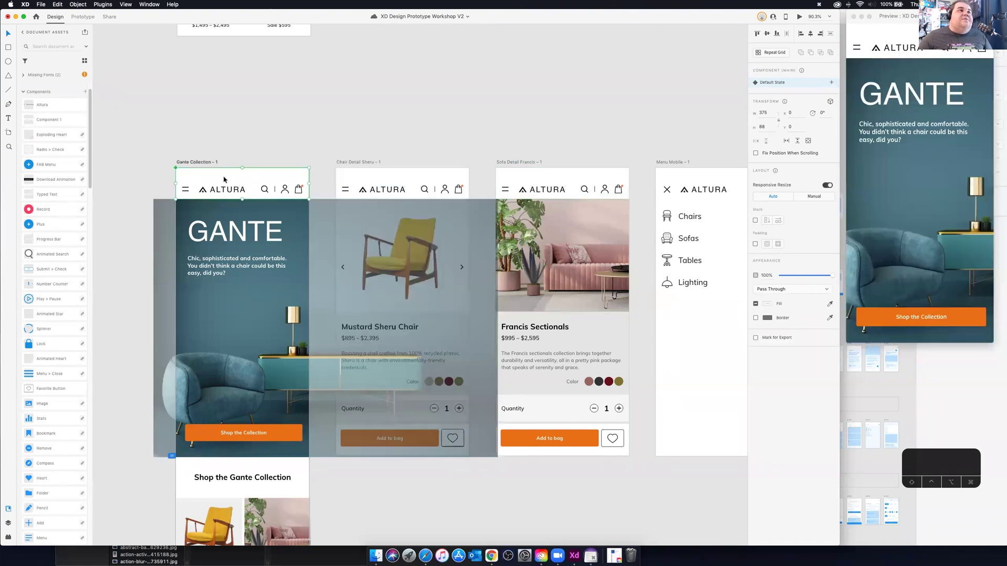
click(352, 182)
click(283, 180)
click(355, 183)
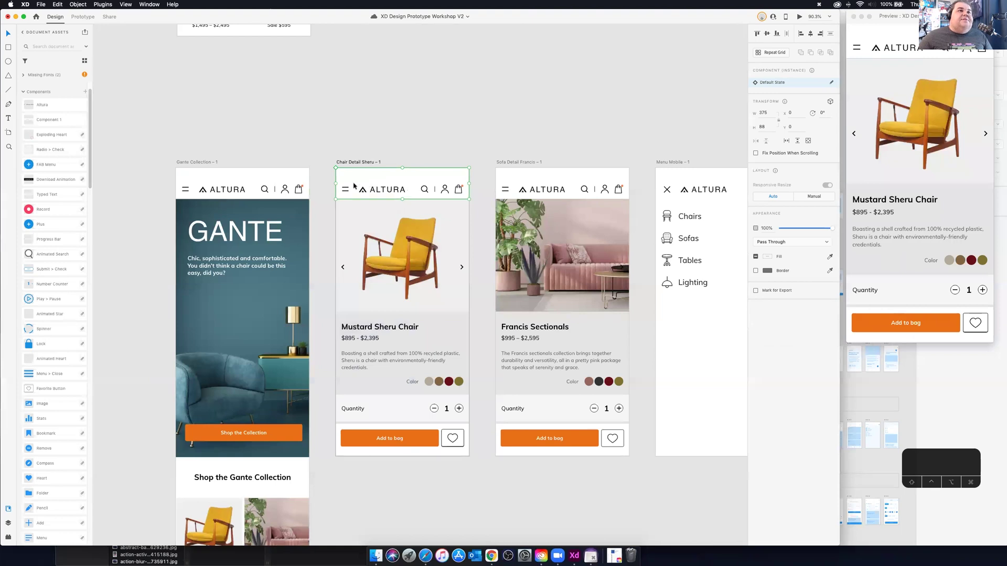
Set the fill of the search, account and bag icon group in the Chair Detail Sheru – 1 header to light gray #D6D6D6.
double_click(444, 191)
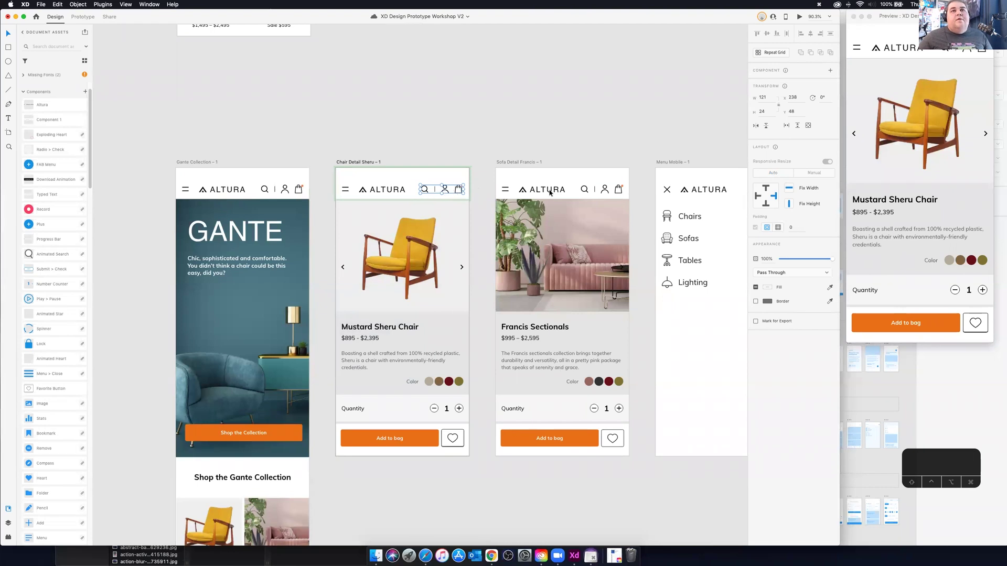
click(767, 288)
drag(731, 273, 673, 261)
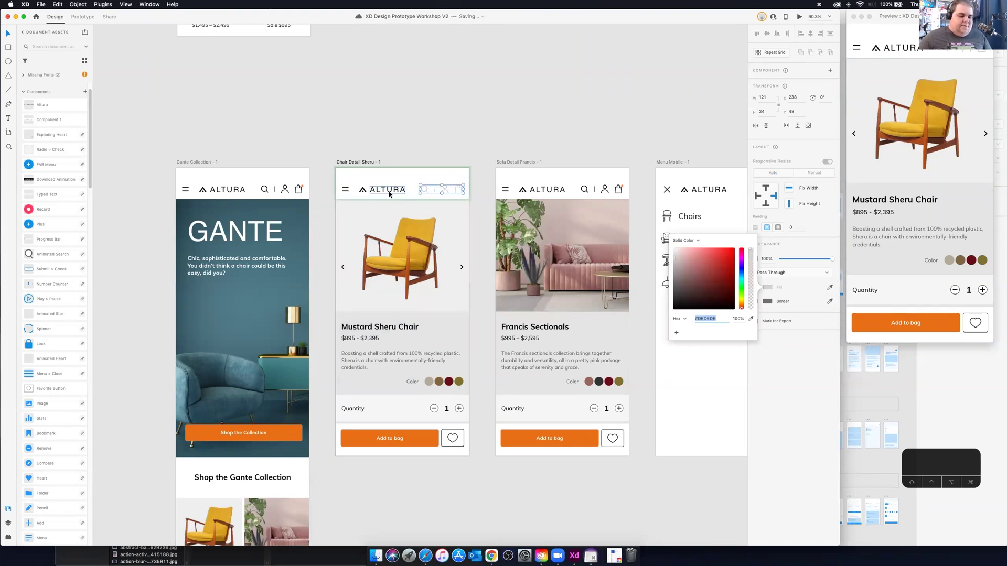
Set the hamburger menu icon's fill in the Chair Detail Sheru – 1 header to the light gray sampled from the bag icon.
scroll(388, 195, down, 1)
scroll(388, 194, up, 5)
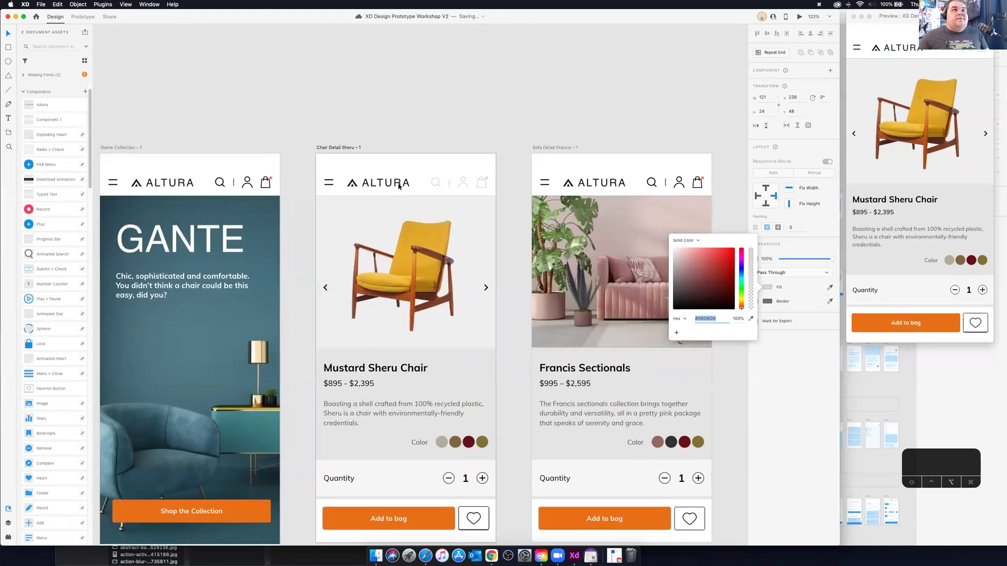
scroll(387, 186, up, 2)
click(323, 185)
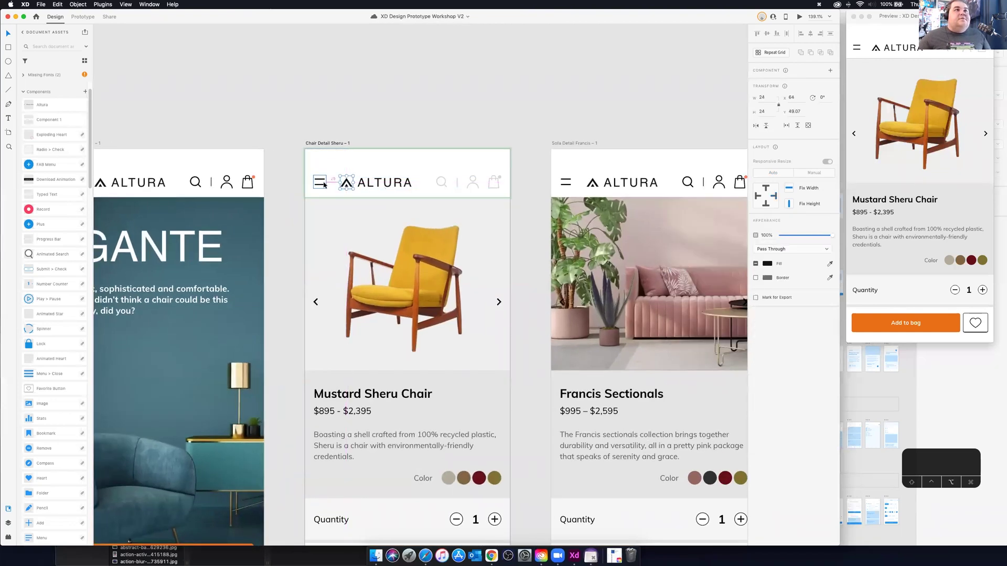
click(767, 264)
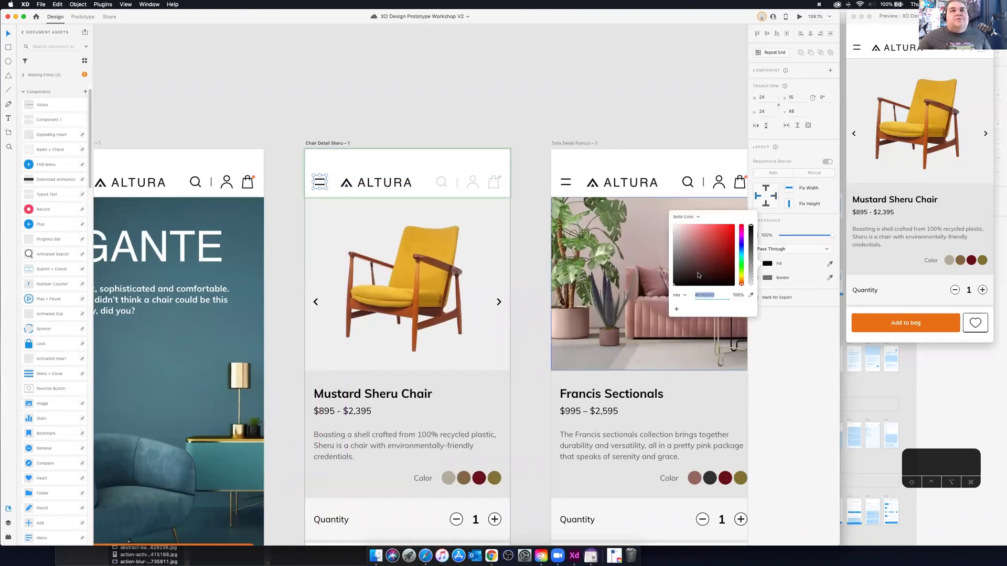
click(750, 295)
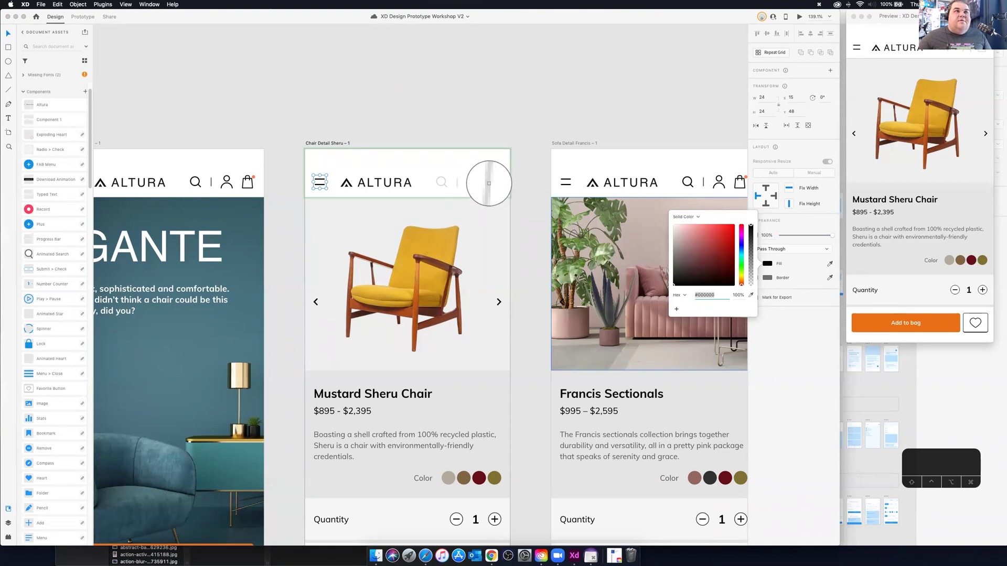
click(489, 183)
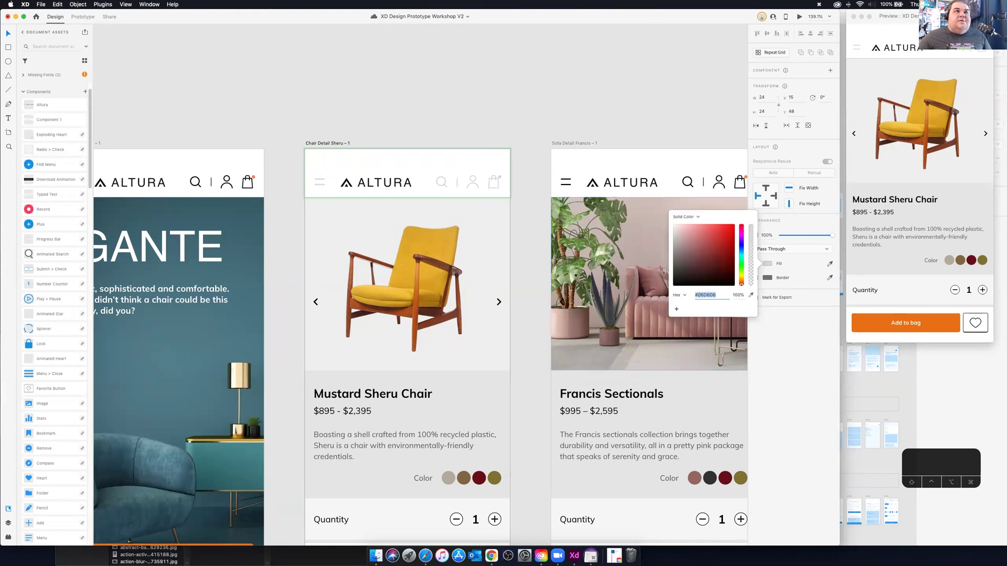
Fill the Chair Detail Sheru – 1 header background with a mustard yellow sampled from the chair, slightly muted.
click(428, 169)
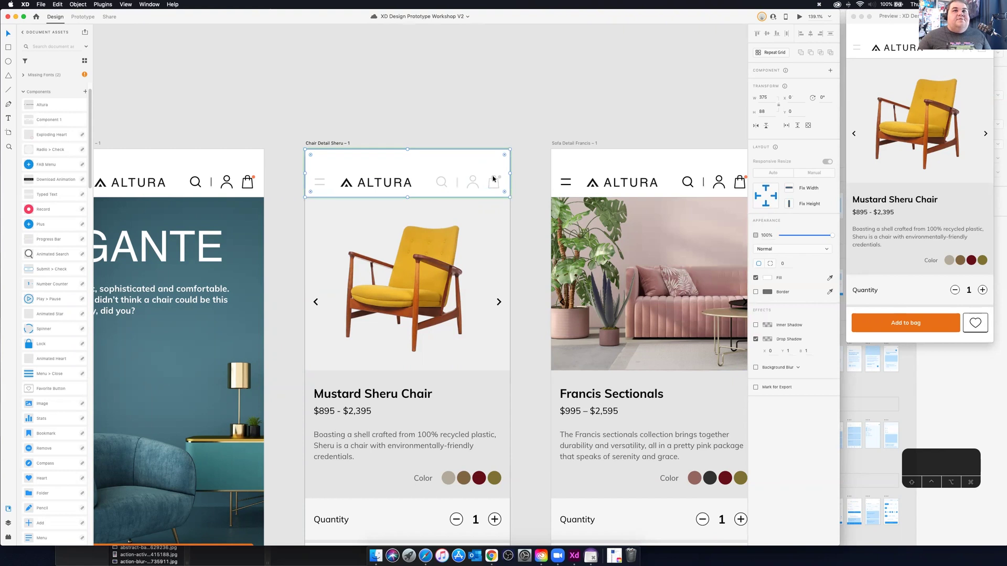
click(766, 278)
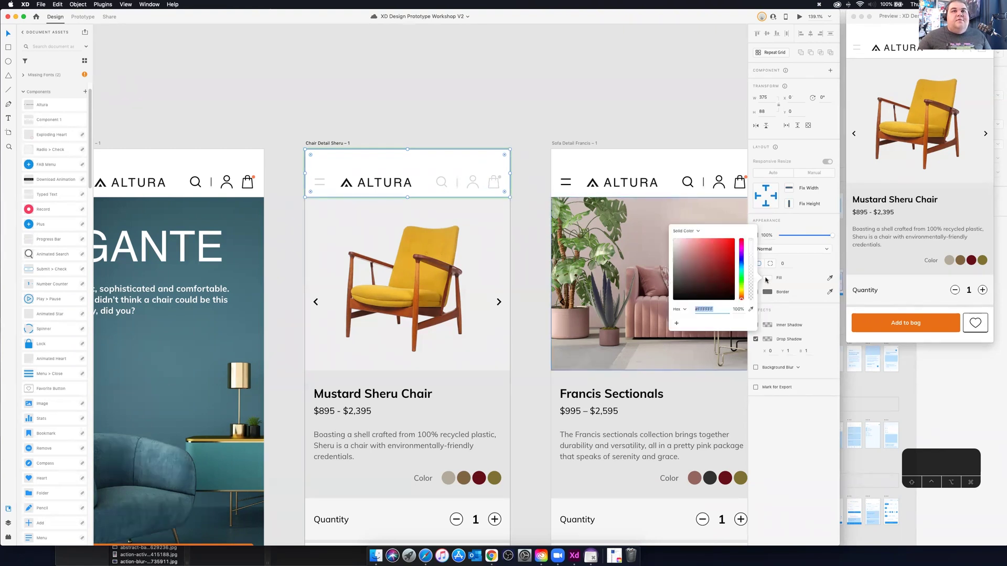
drag(716, 250, 682, 253)
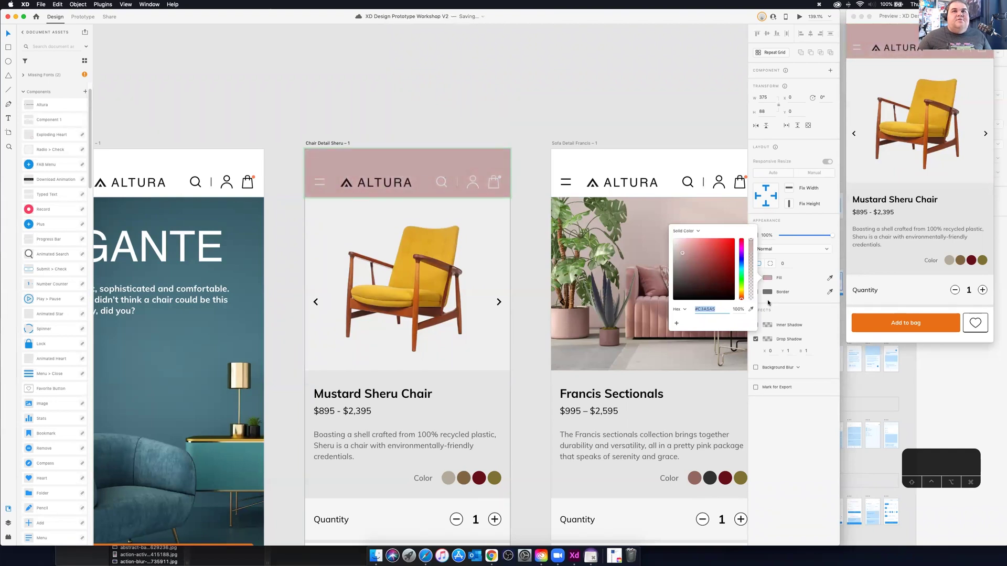
click(750, 308)
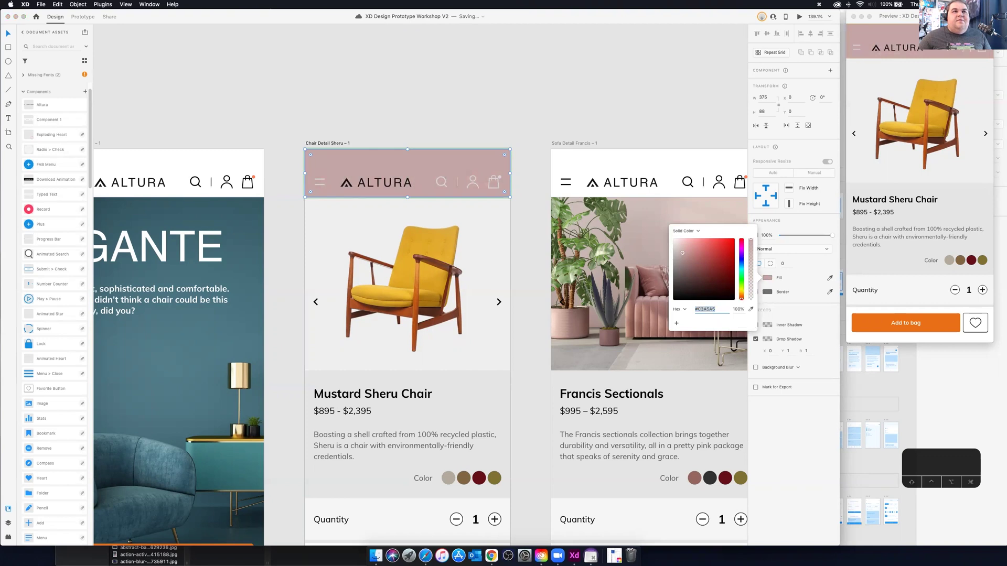
click(430, 247)
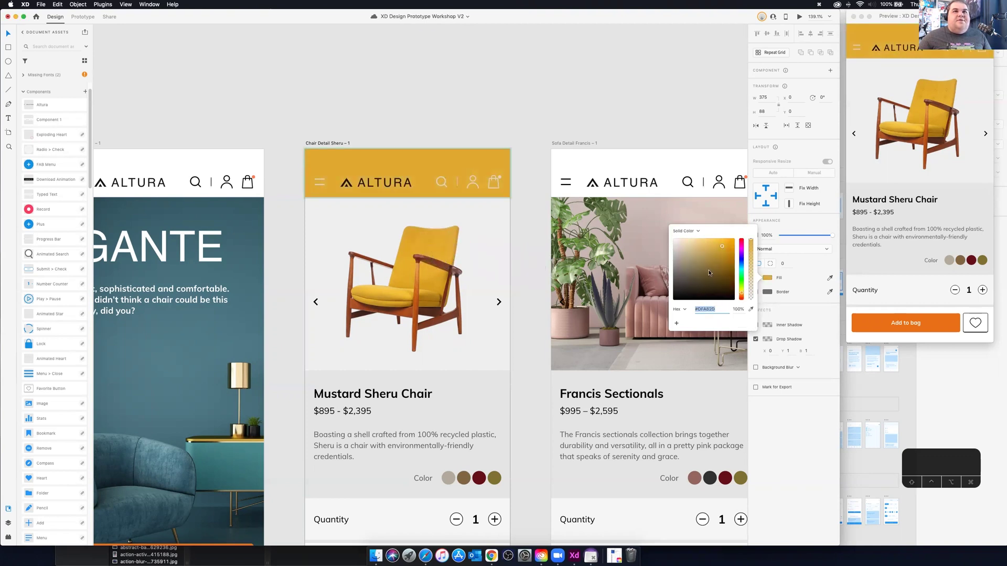
drag(721, 247, 698, 247)
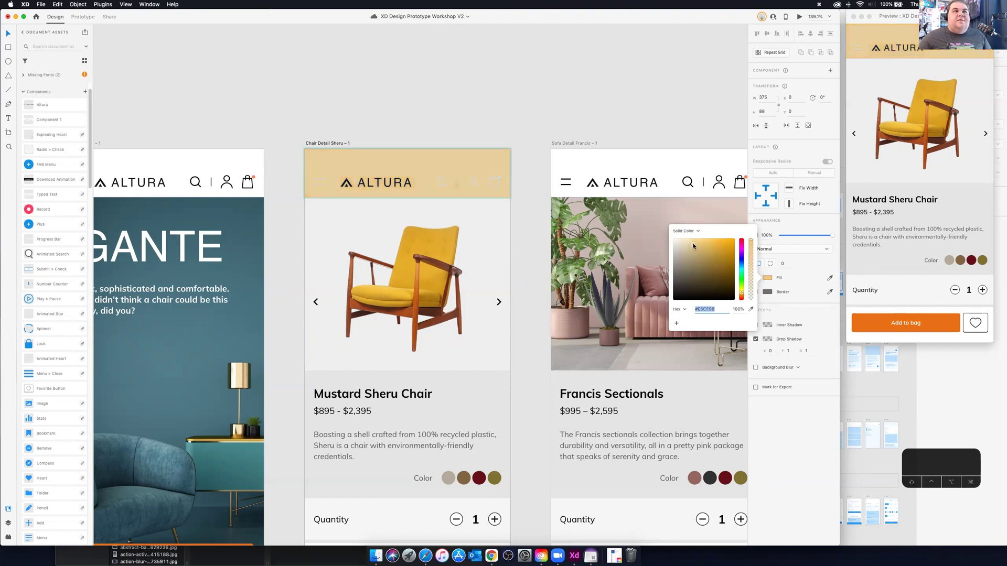
click(714, 248)
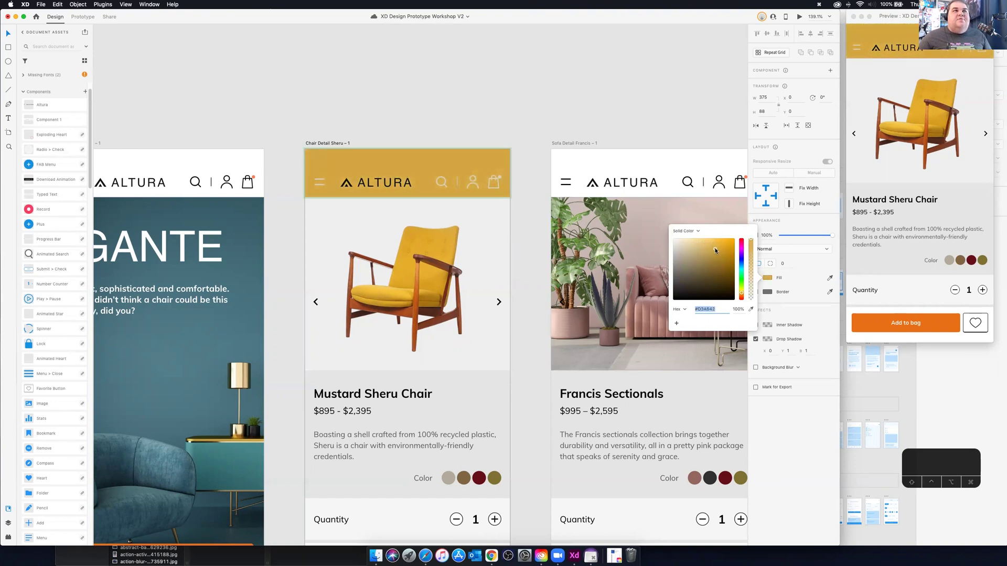
click(664, 131)
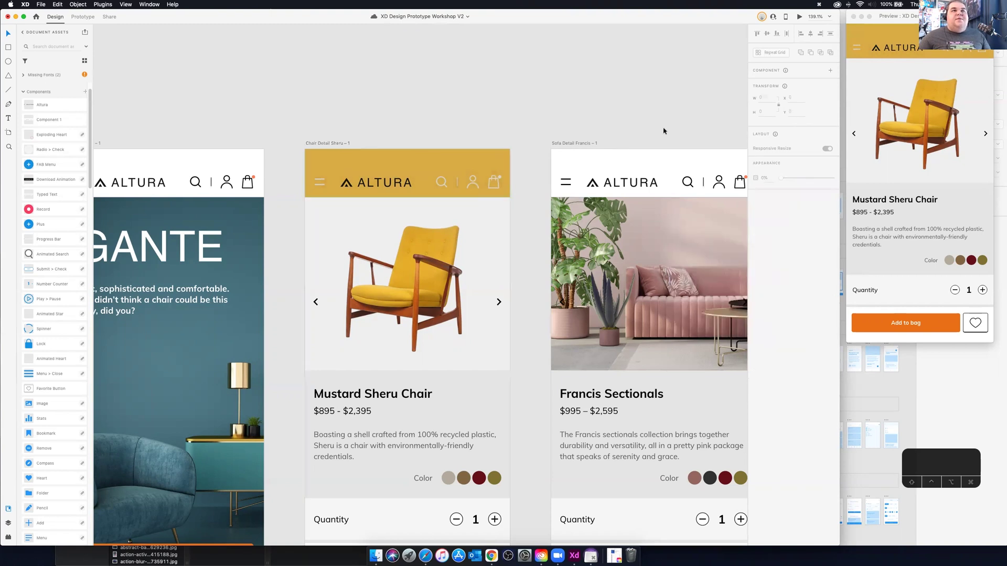
Compare the main header on Gante Collection – 1 with the recolored yellow instance on Chair Detail Sheru – 1.
scroll(564, 226, down, 3)
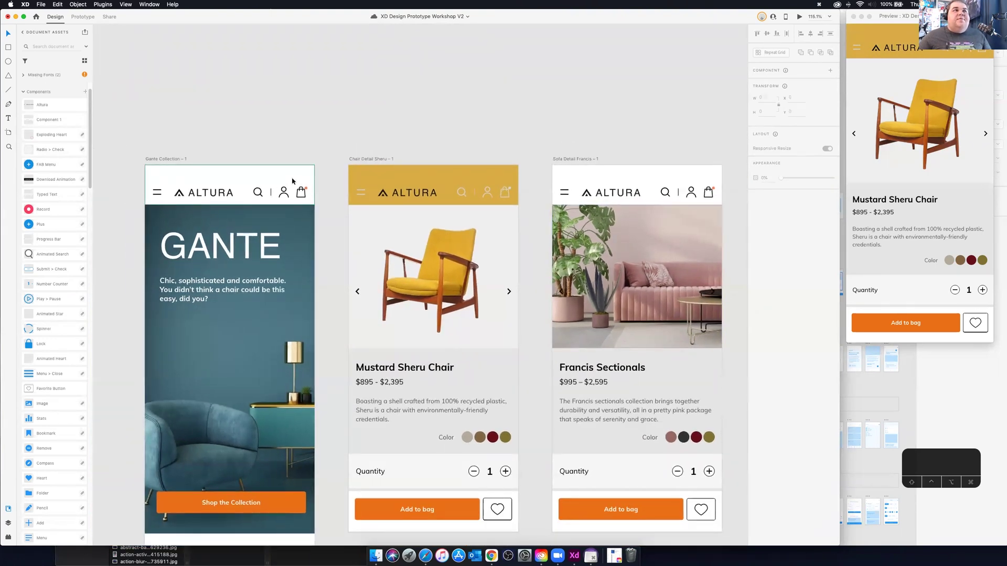
click(292, 181)
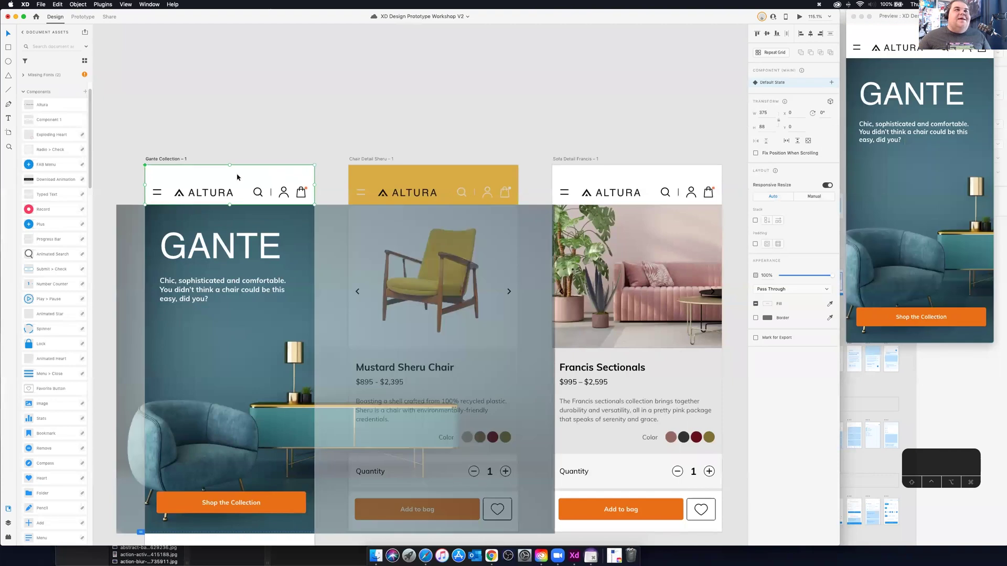
click(350, 169)
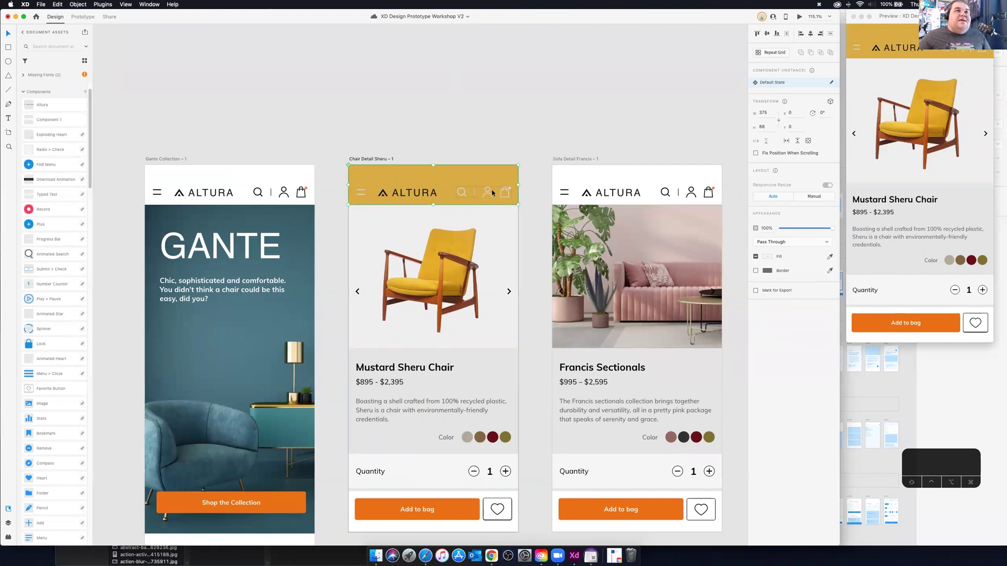
click(265, 181)
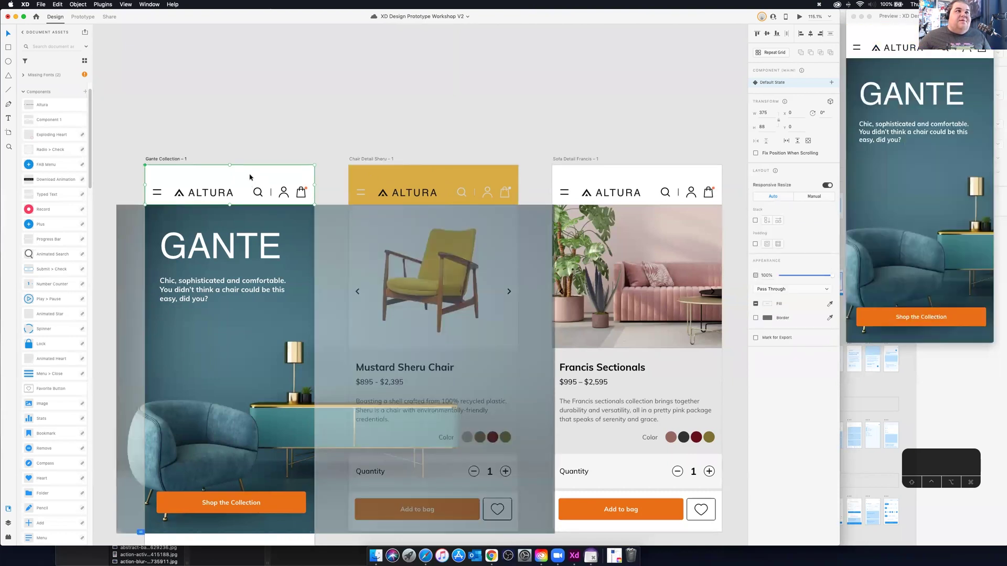
Fill the main header's background on Gante Collection – 1 with the orange sampled from the Shop the Collection button.
double_click(249, 177)
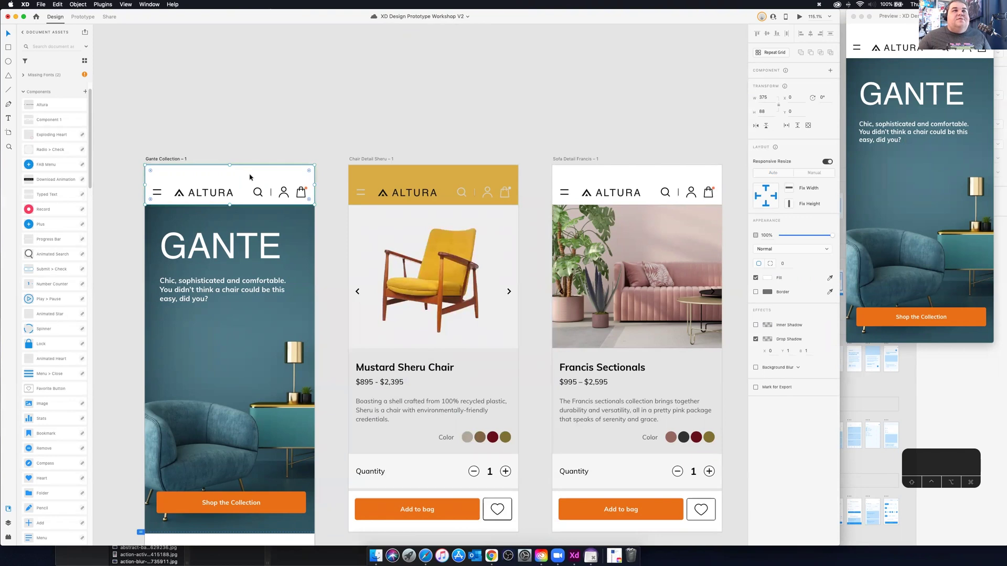
key(Escape)
double_click(251, 179)
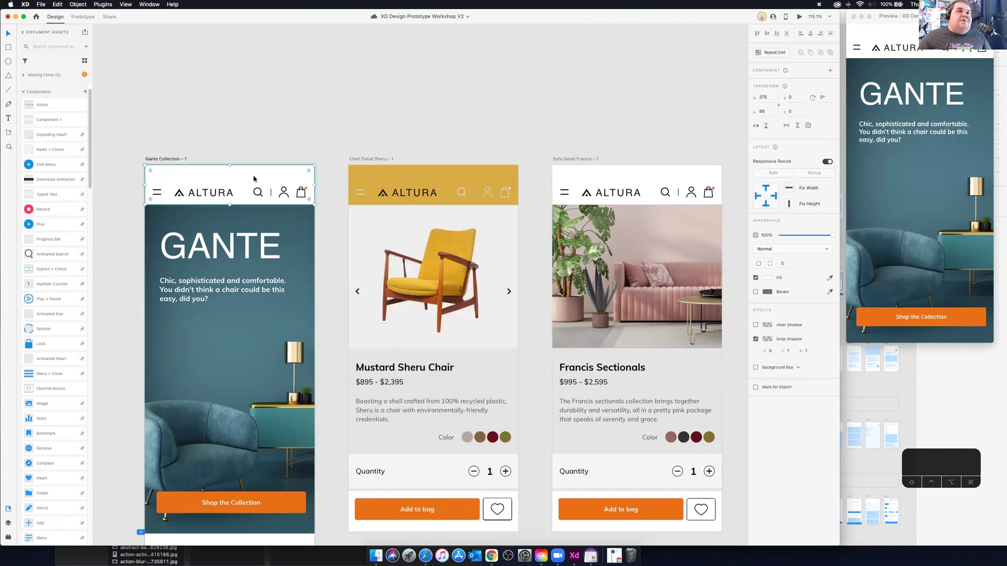
click(767, 277)
click(709, 262)
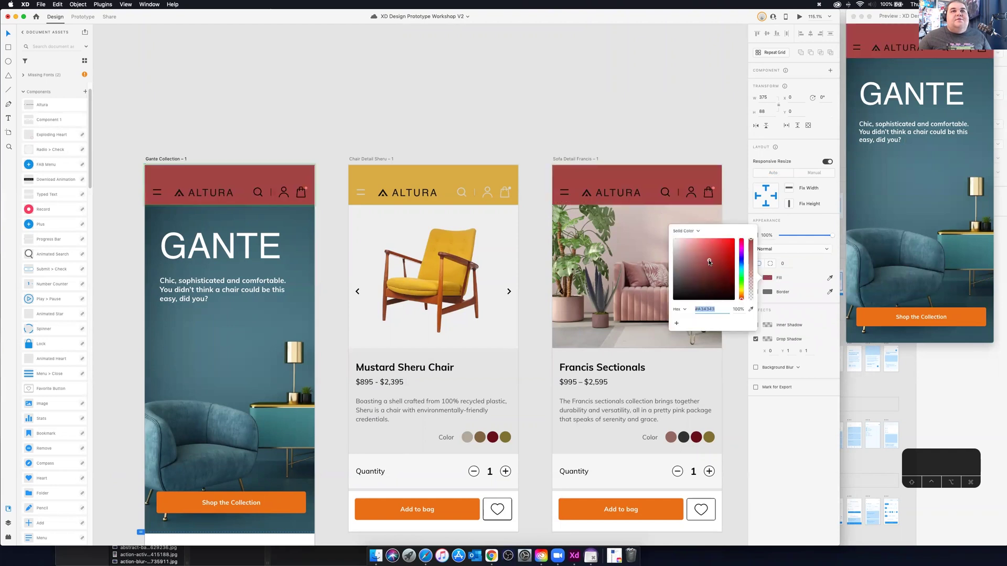
mouse_move(709, 259)
mouse_down()
mouse_move(691, 253)
mouse_move(718, 251)
mouse_up()
click(750, 309)
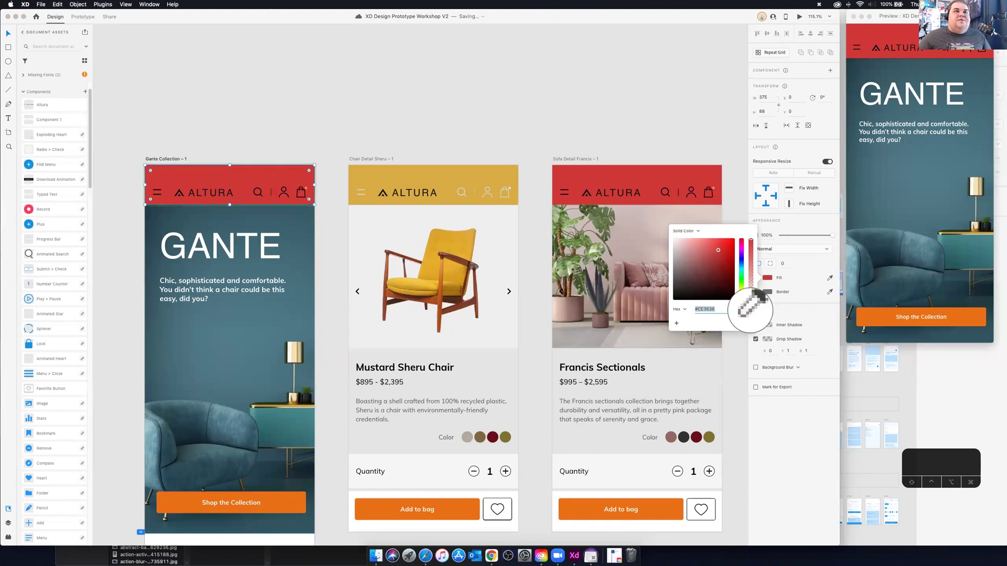
click(269, 500)
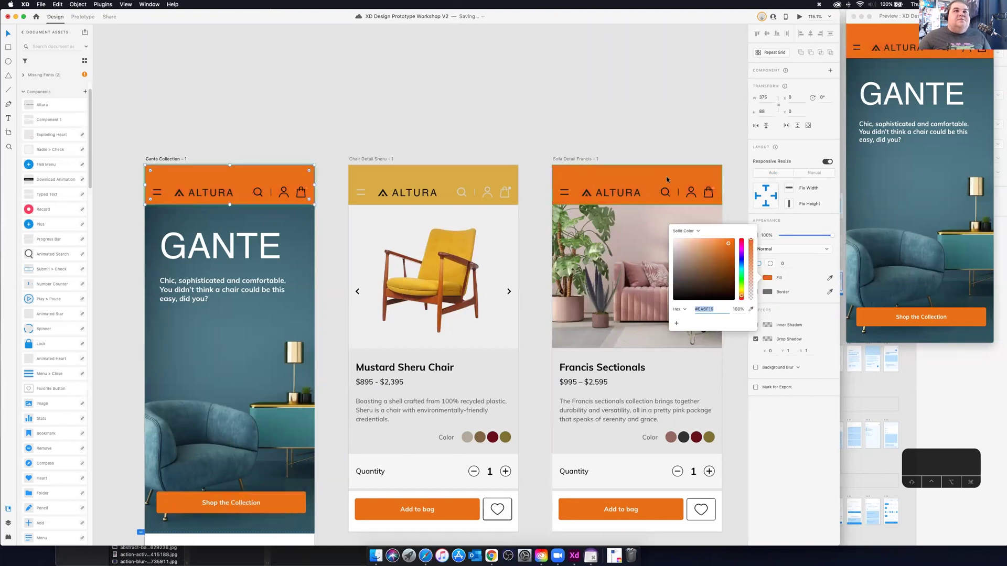
Set the fill of the ALTURA text in the main header on Gante Collection – 1 to white #FFFFFF.
double_click(215, 197)
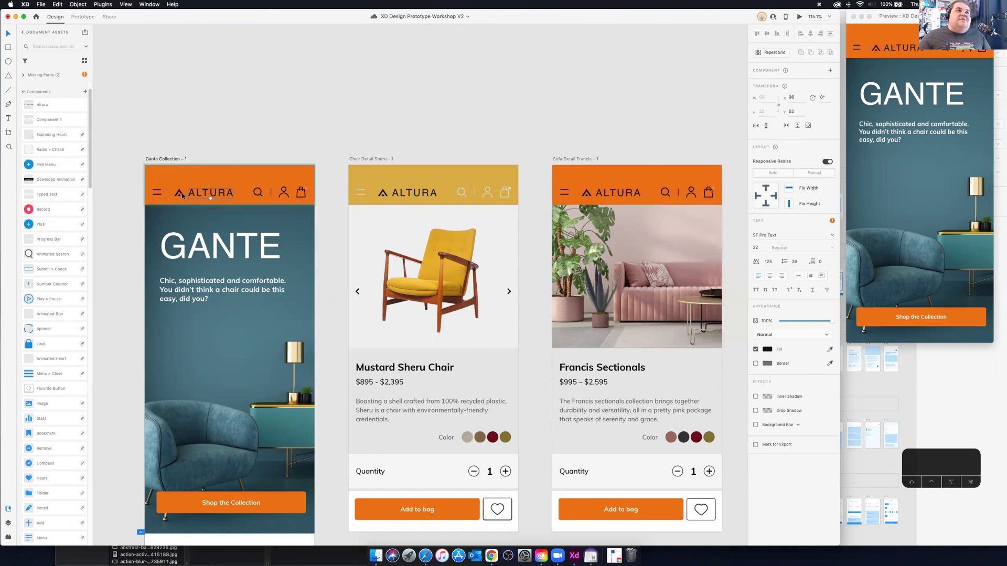
click(769, 350)
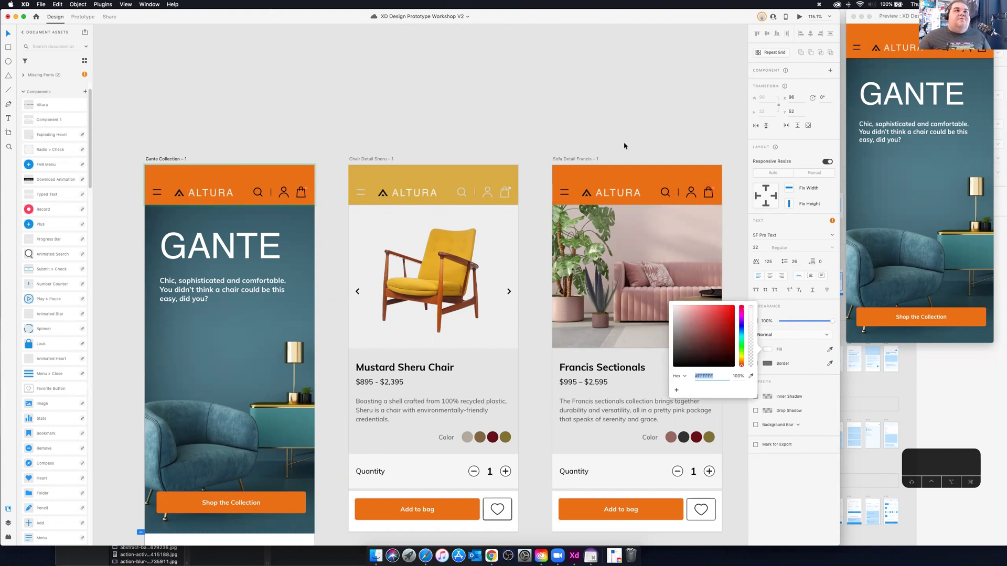
mouse_move(679, 319)
mouse_down()
mouse_move(681, 335)
mouse_move(679, 308)
mouse_up()
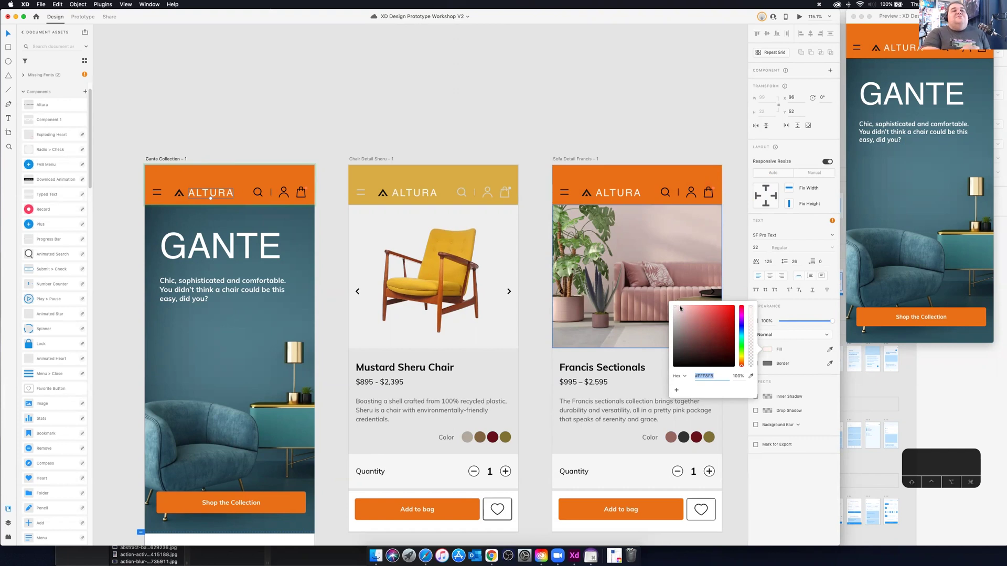
scroll(549, 310, down, 1)
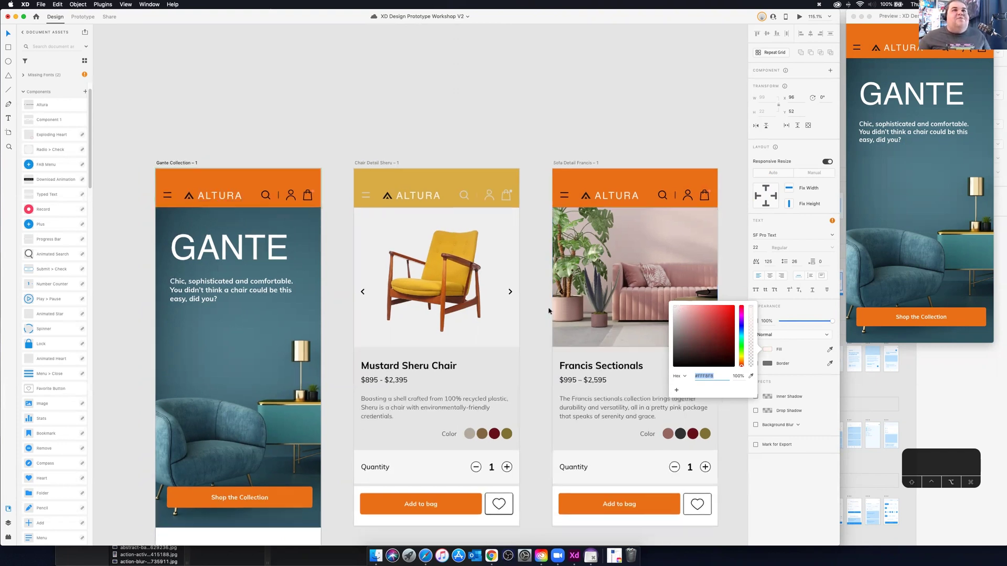
scroll(548, 311, down, 5)
scroll(493, 241, down, 1)
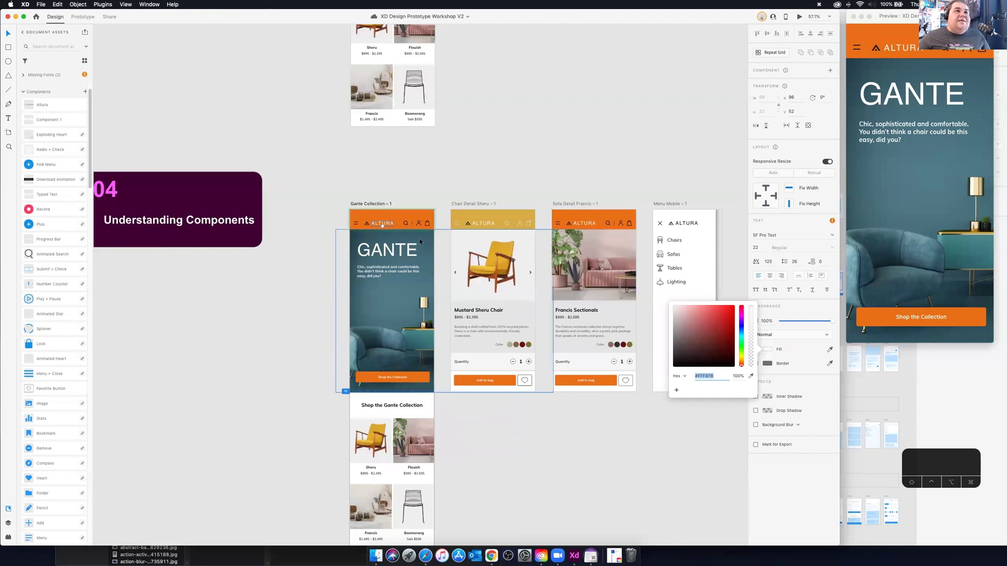
scroll(583, 254, left, 2)
scroll(583, 254, right, 5)
drag(702, 315, 672, 305)
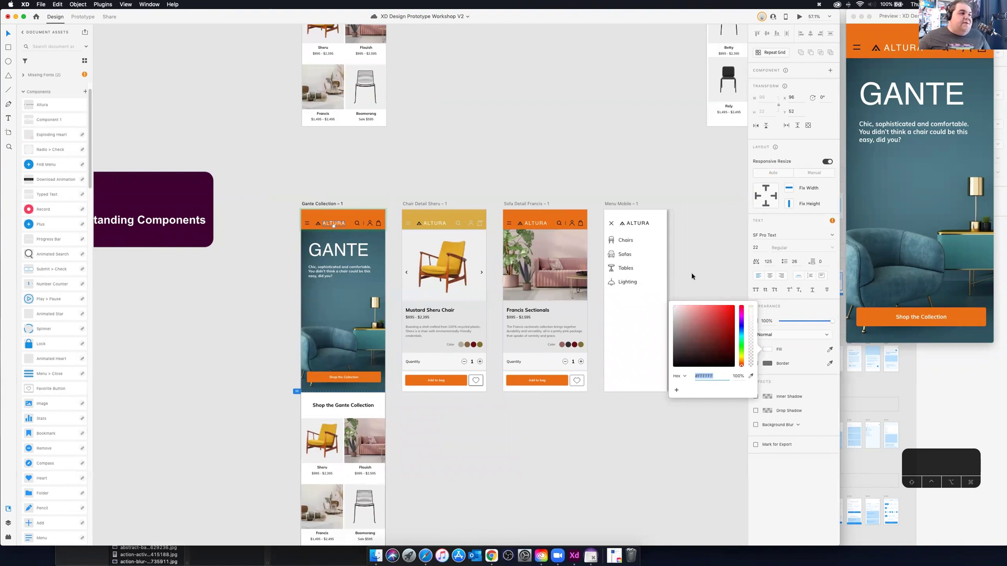
Compare the main header component on Gante Collection – 1 with its instances on the Chair Detail Sheru – 1 and Sofa Detail Francis – 1 artboards.
click(307, 214)
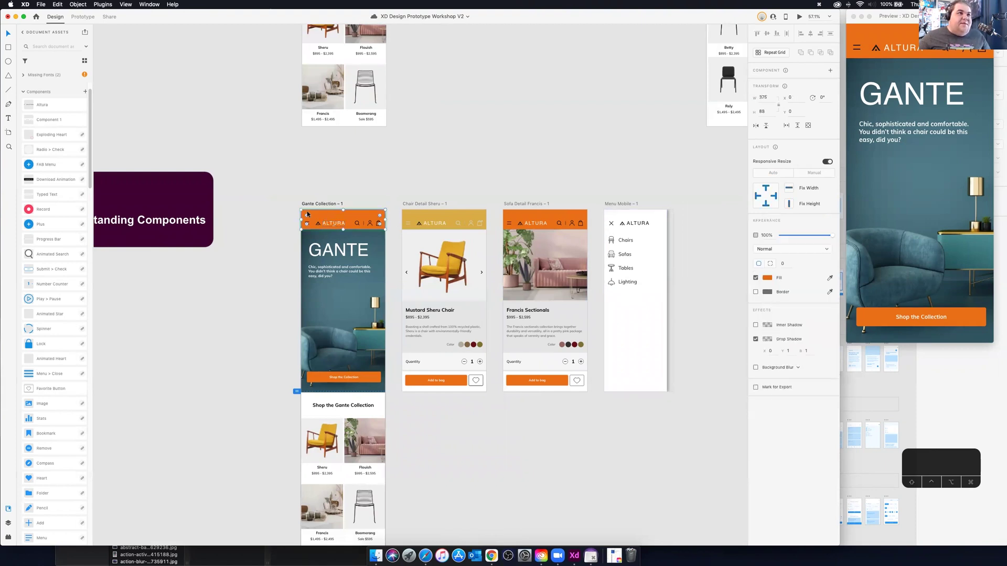
click(310, 205)
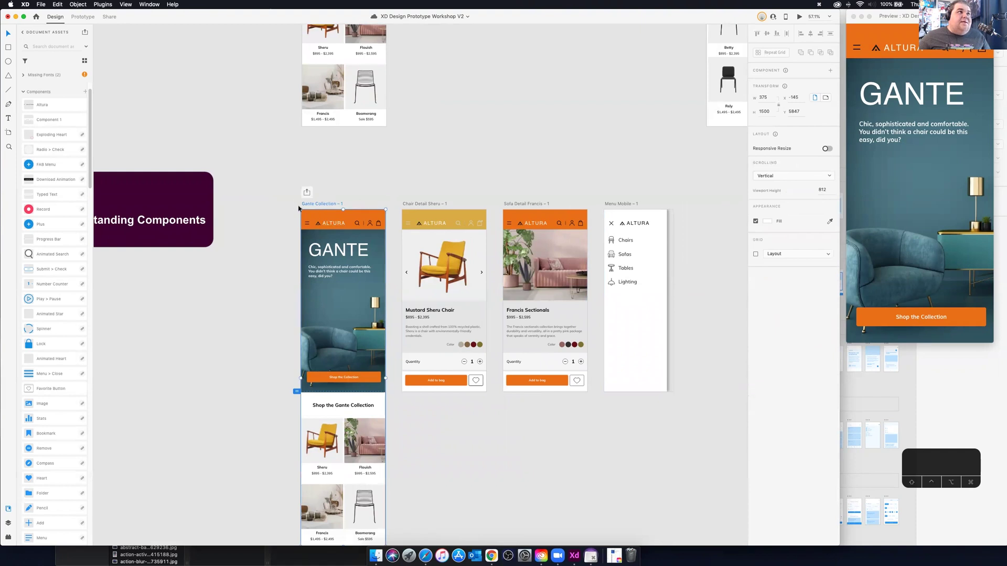
click(312, 214)
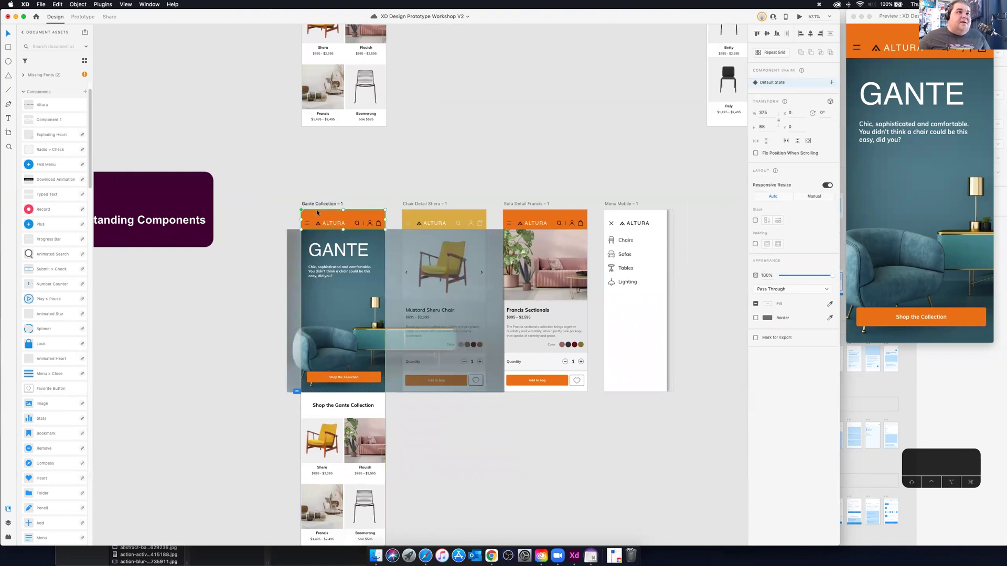
click(419, 219)
click(511, 218)
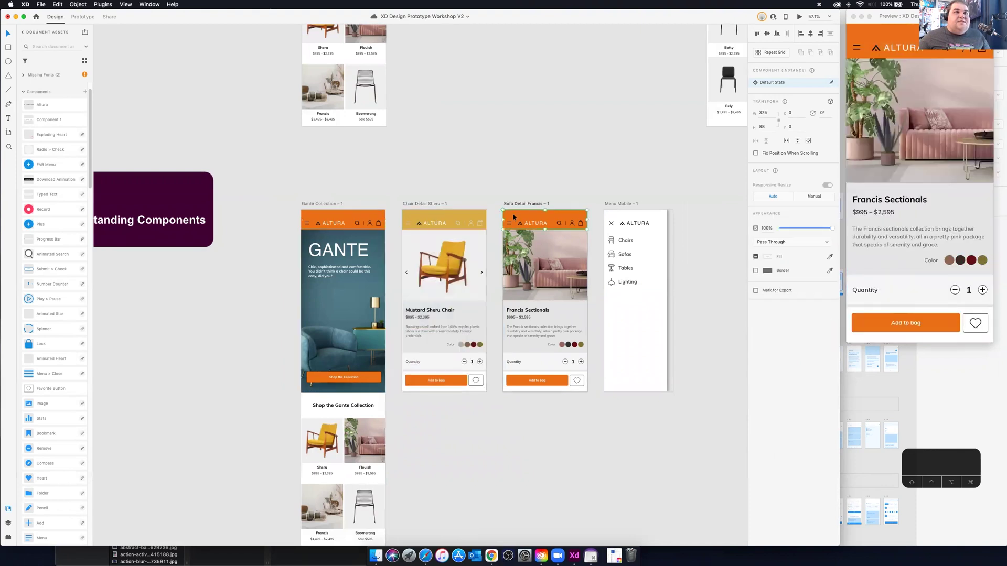
click(415, 215)
scroll(400, 211, up, 6)
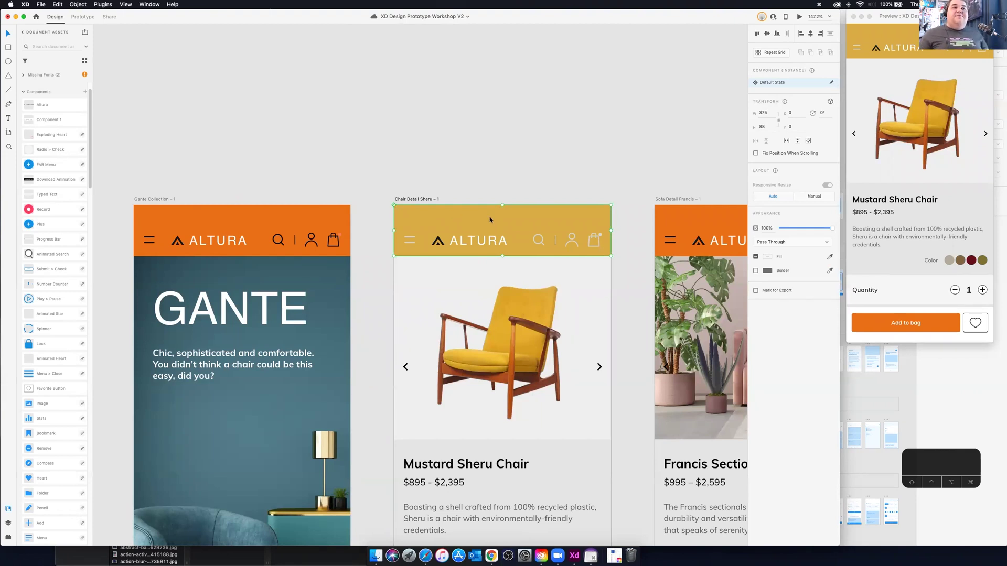
click(662, 219)
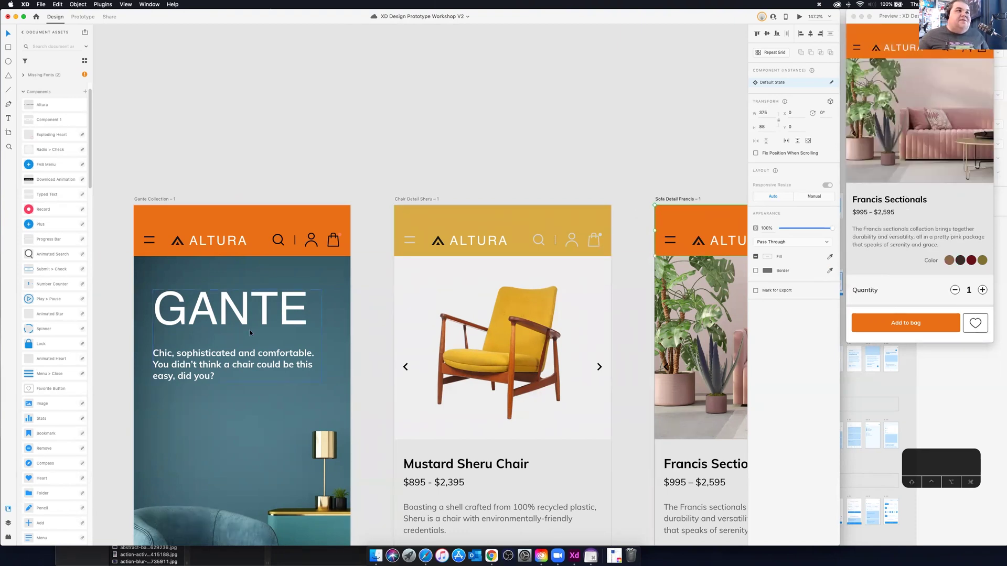
scroll(250, 335, down, 2)
scroll(250, 335, down, 3)
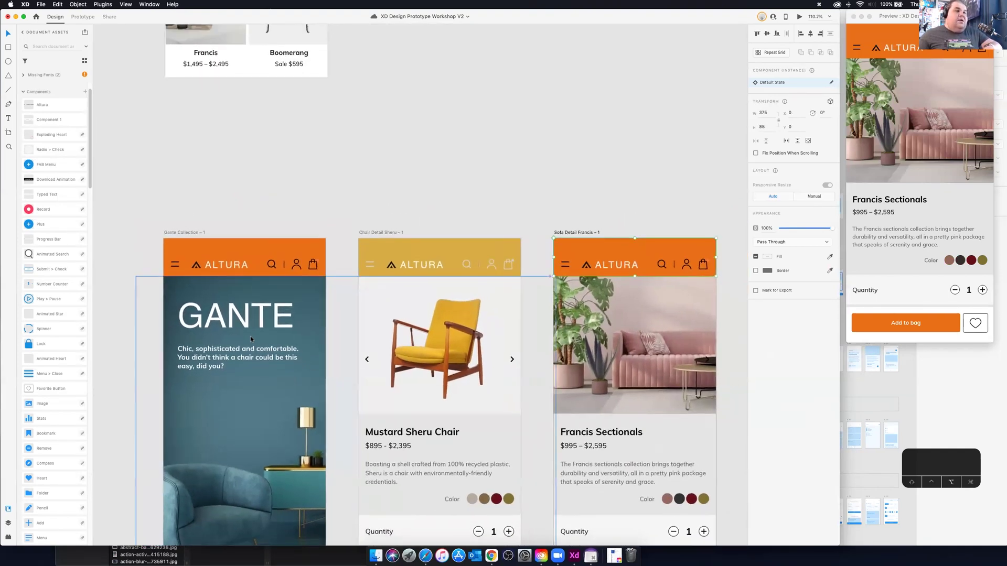
Inspect the section label instances 04 Understanding Components, 03 Creating the Prototype and 02 Creating Wireframes with XD.
scroll(250, 338, down, 1)
scroll(250, 335, down, 8)
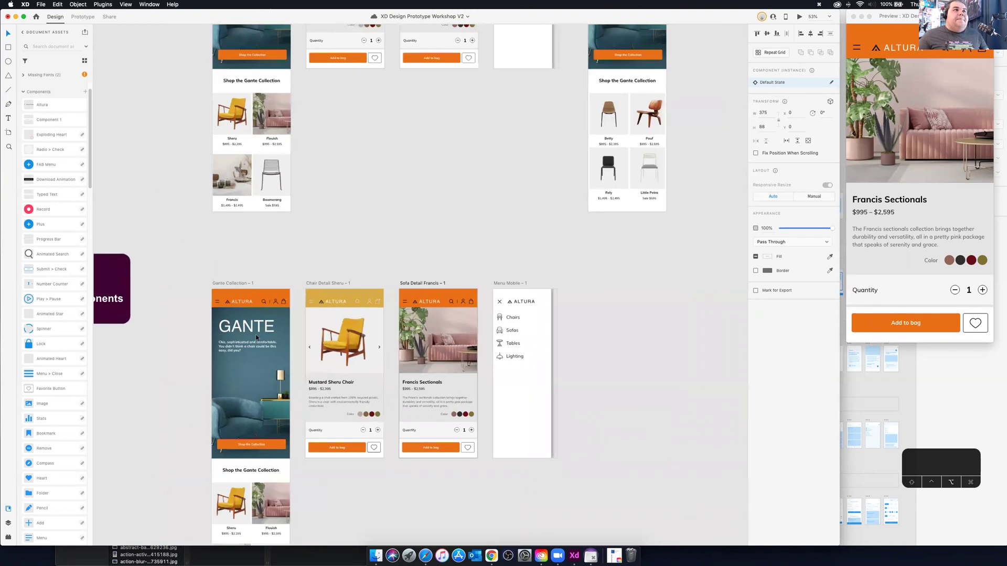
scroll(211, 285, left, 6)
click(288, 331)
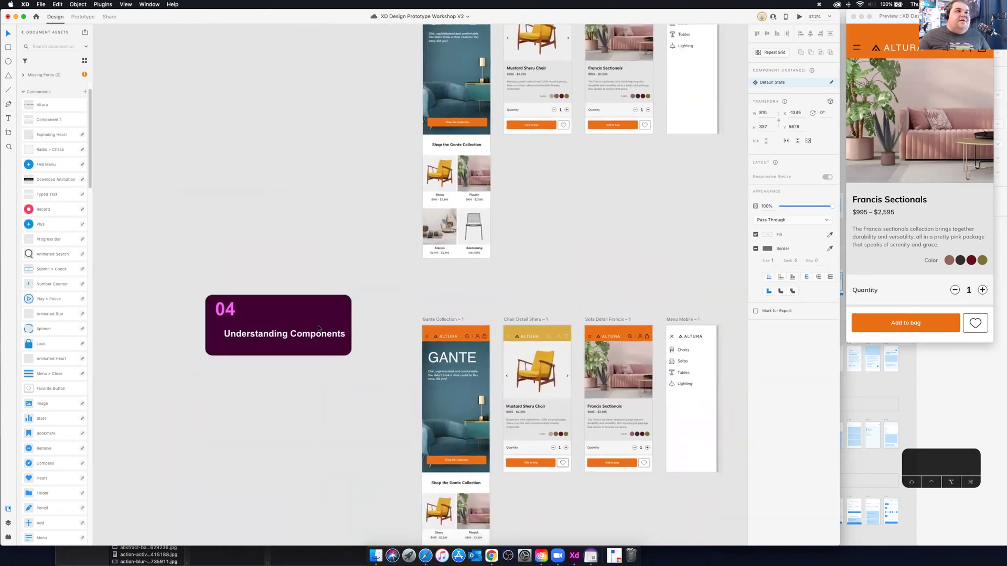
scroll(311, 327, down, 5)
click(292, 118)
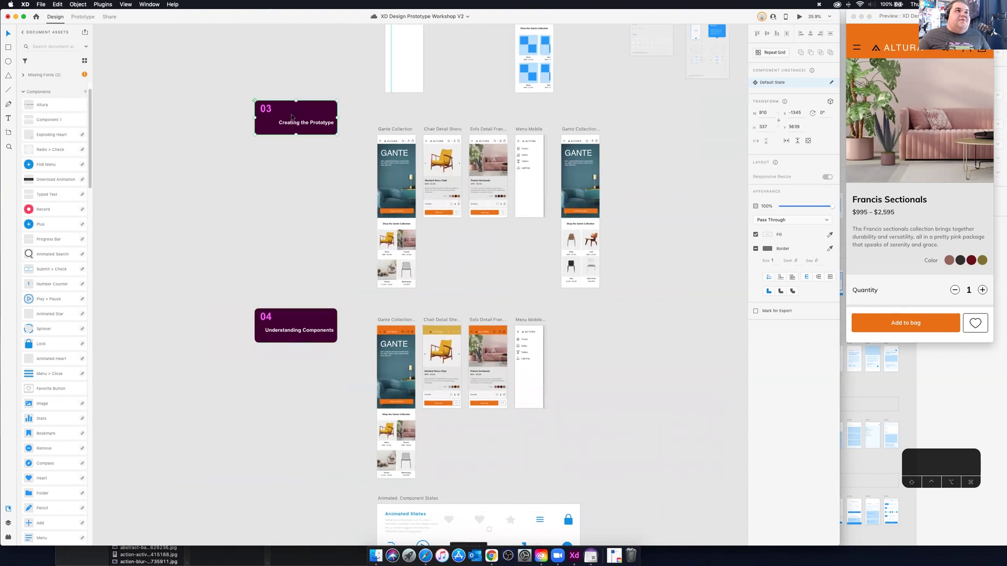
scroll(299, 264, up, 10)
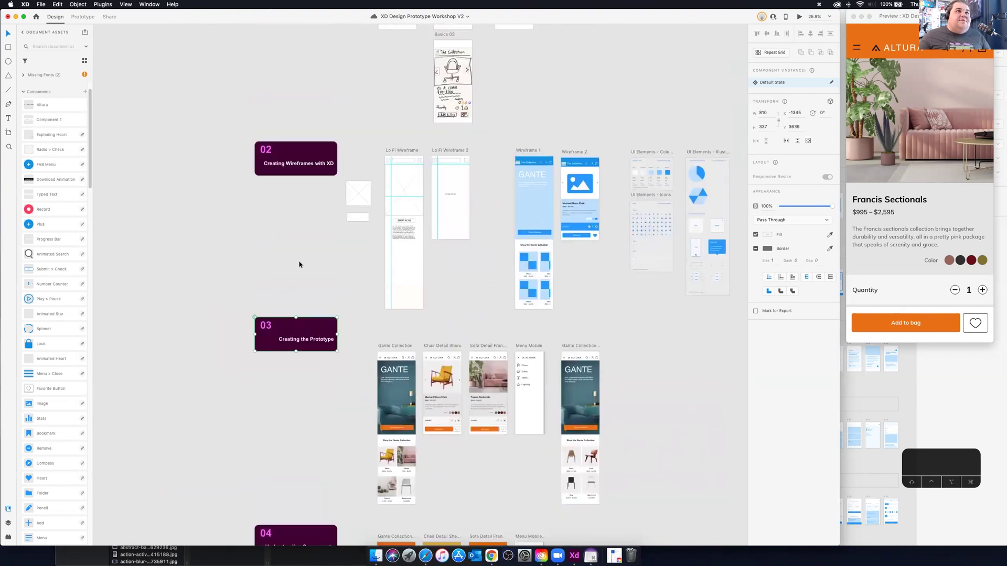
scroll(299, 264, down, 3)
click(305, 206)
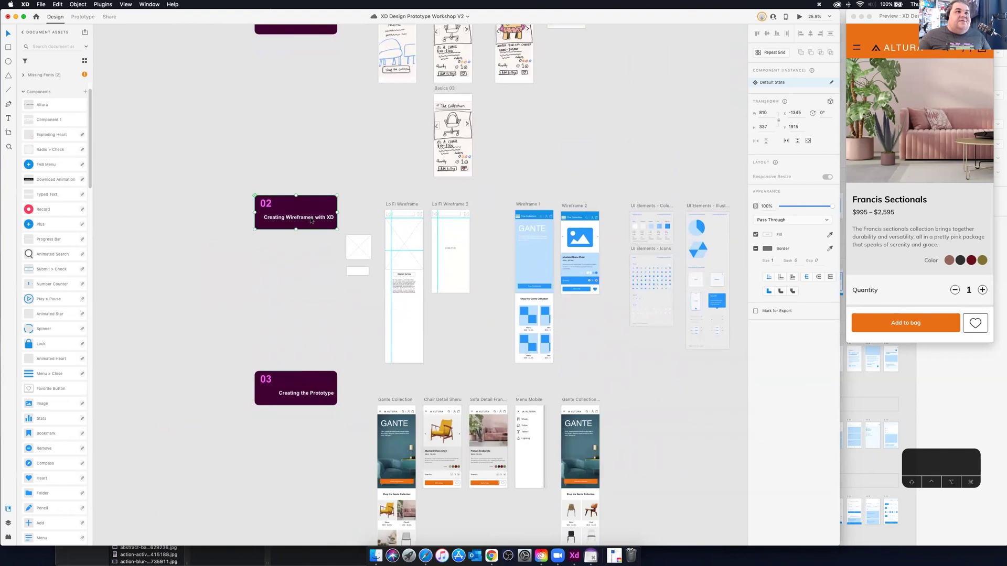
Try a different fill color on the title text inside the 02 section label.
double_click(311, 221)
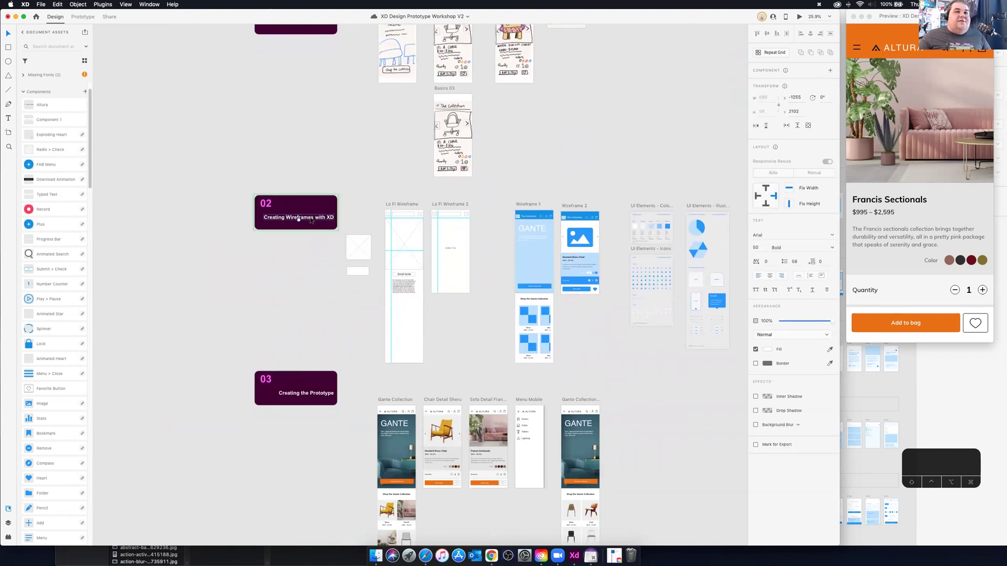
click(767, 350)
drag(709, 343, 670, 313)
click(584, 350)
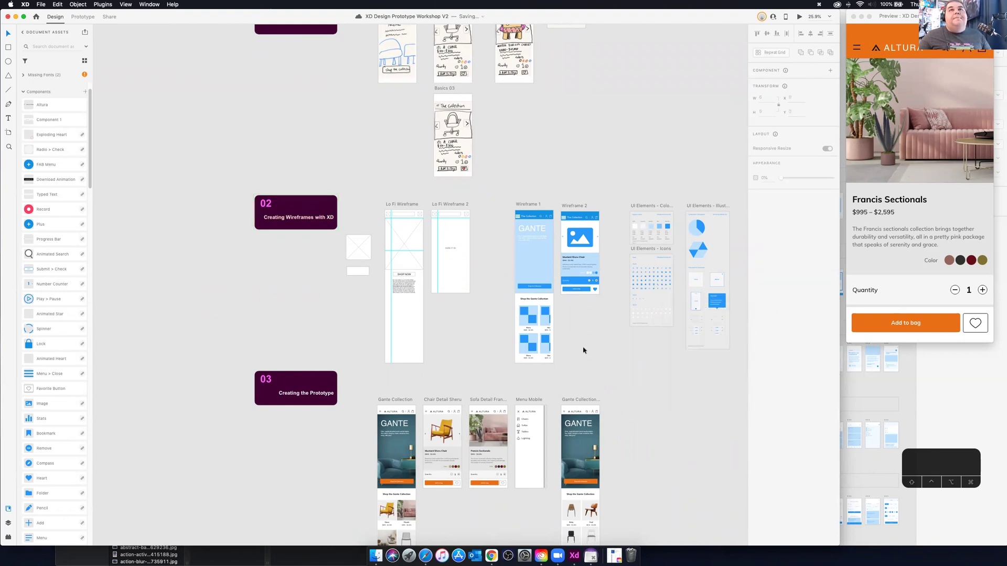
Locate the heart button beside Add to bag on the Chair Detail Sheru – 1 artboard and select it.
scroll(582, 394, down, 3)
scroll(606, 391, up, 8)
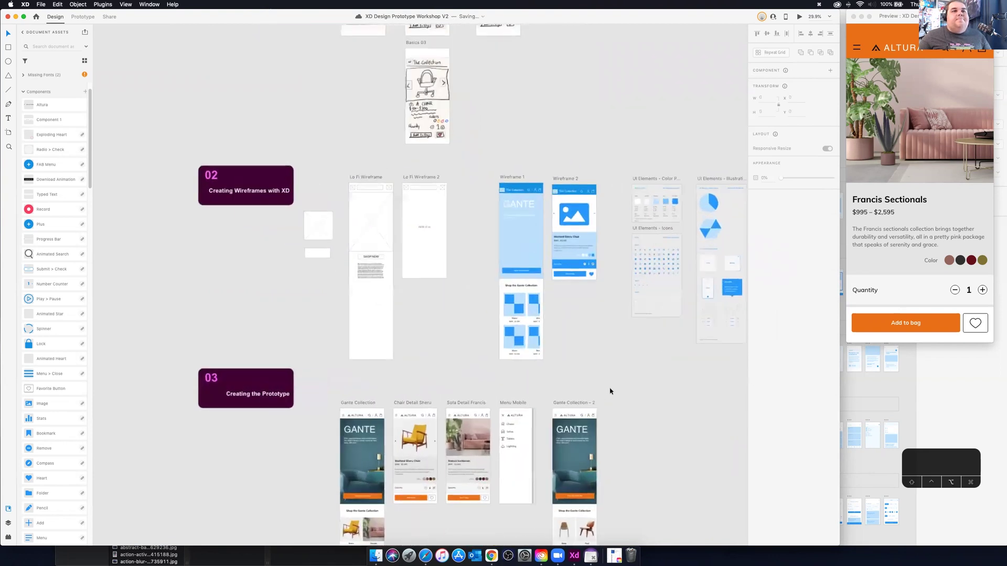
scroll(610, 391, down, 3)
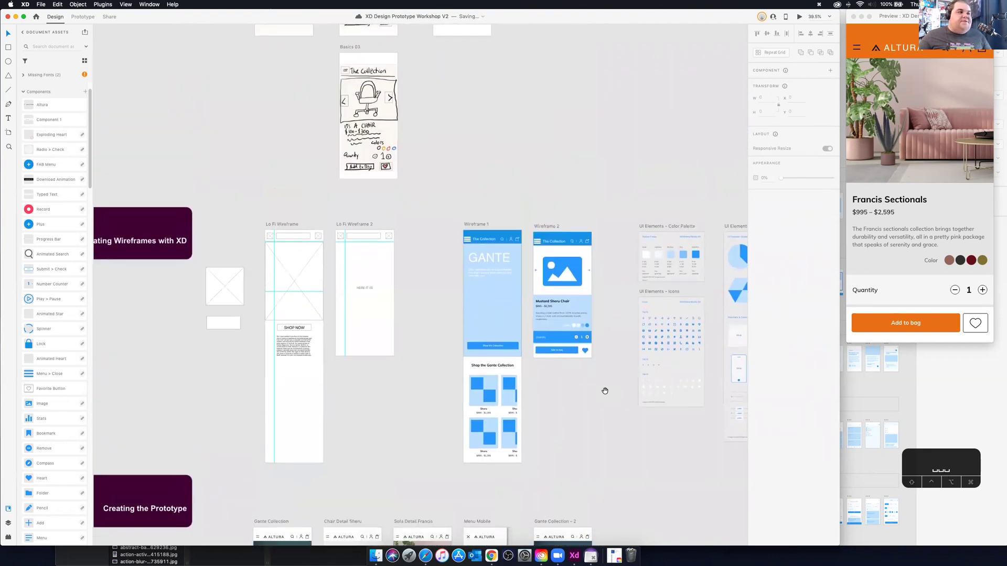
scroll(605, 391, down, 15)
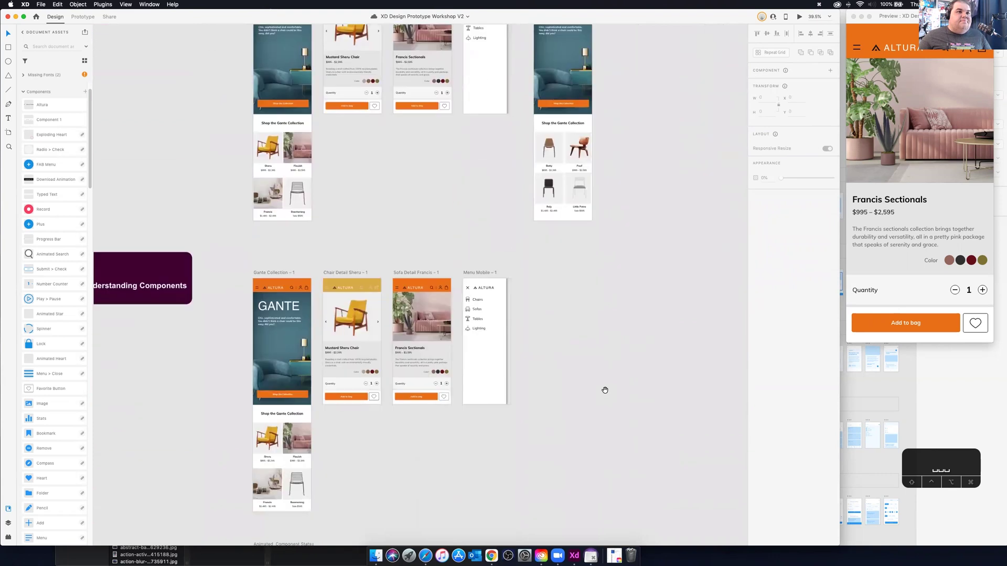
scroll(604, 390, down, 3)
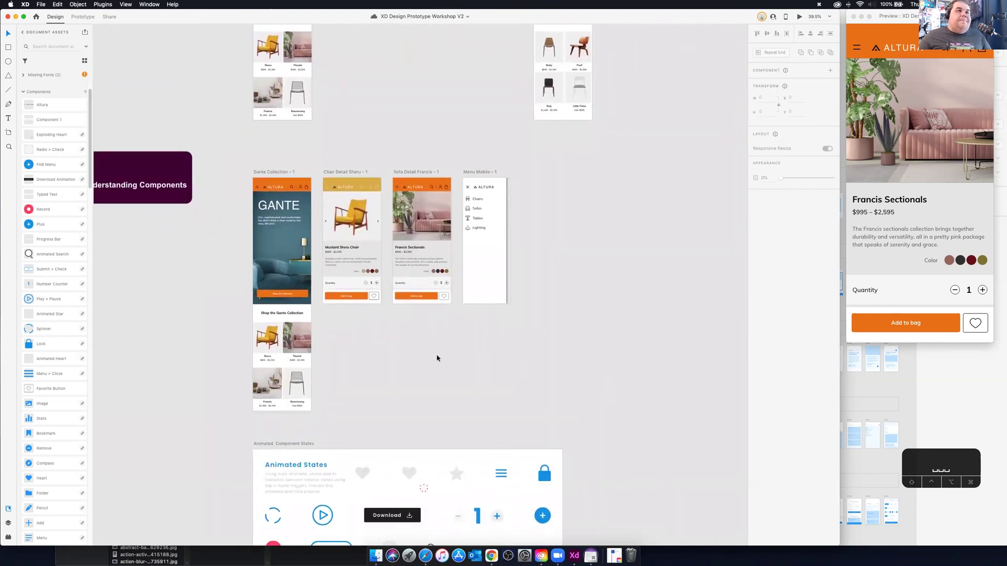
scroll(342, 325, up, 10)
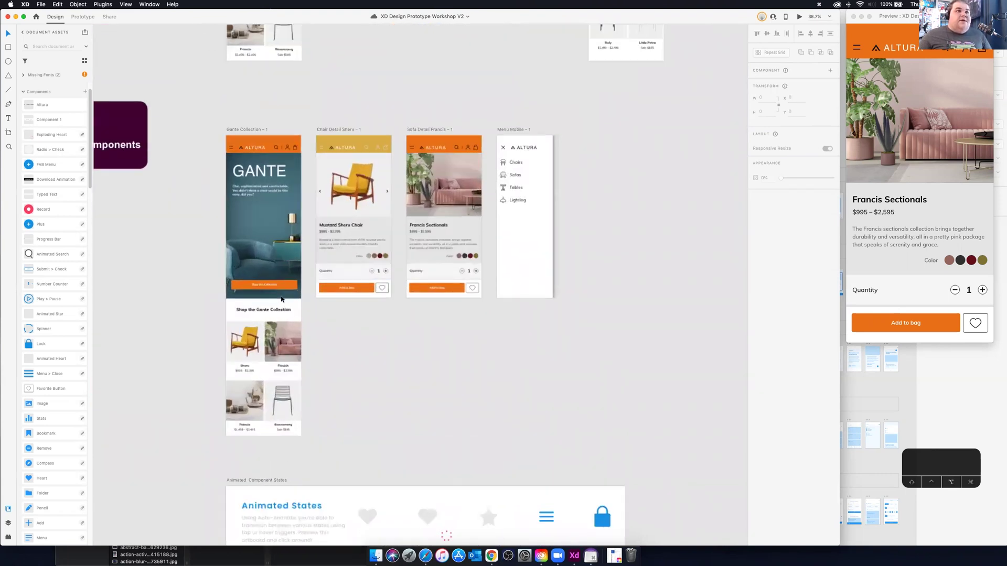
scroll(452, 323, down, 2)
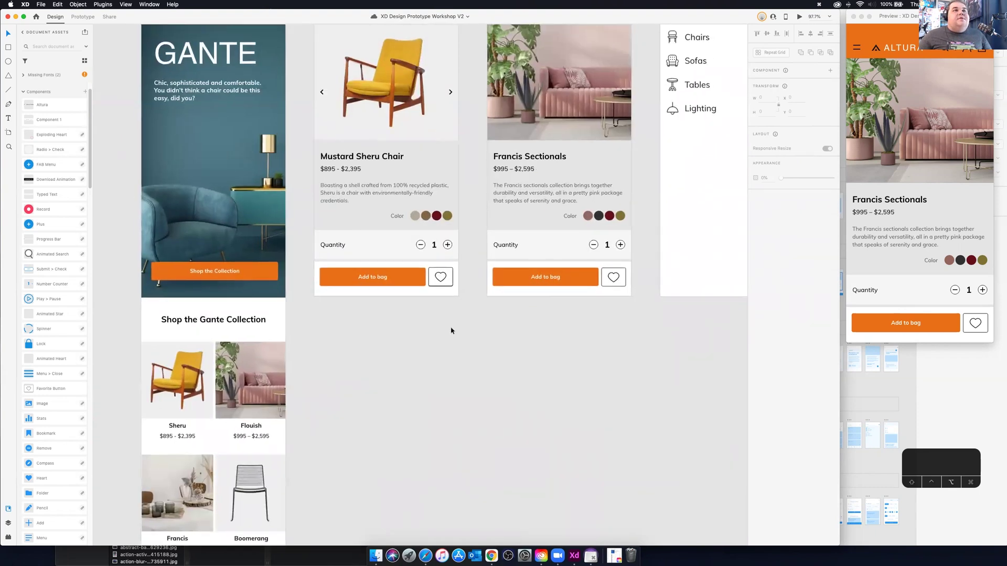
click(448, 286)
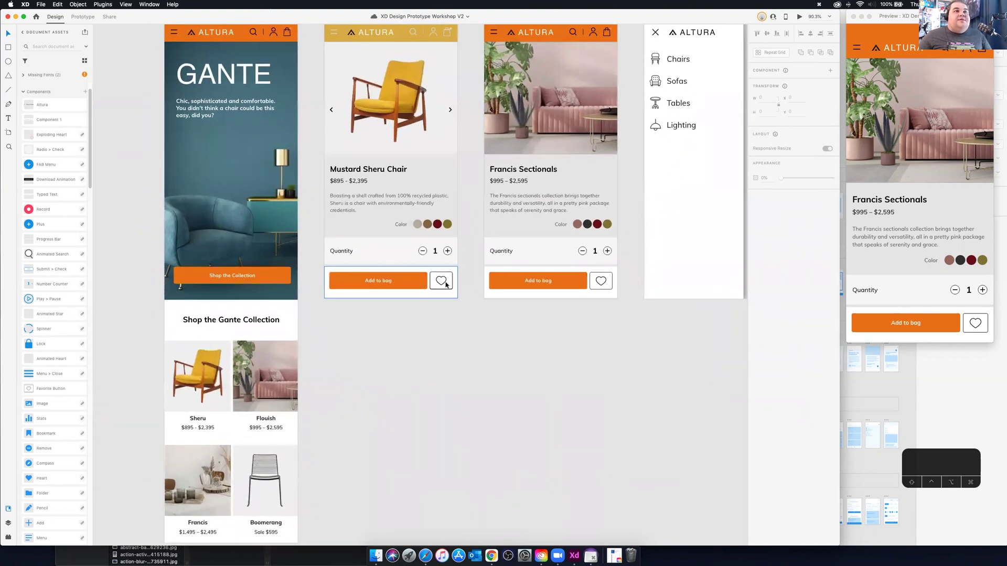
double_click(442, 283)
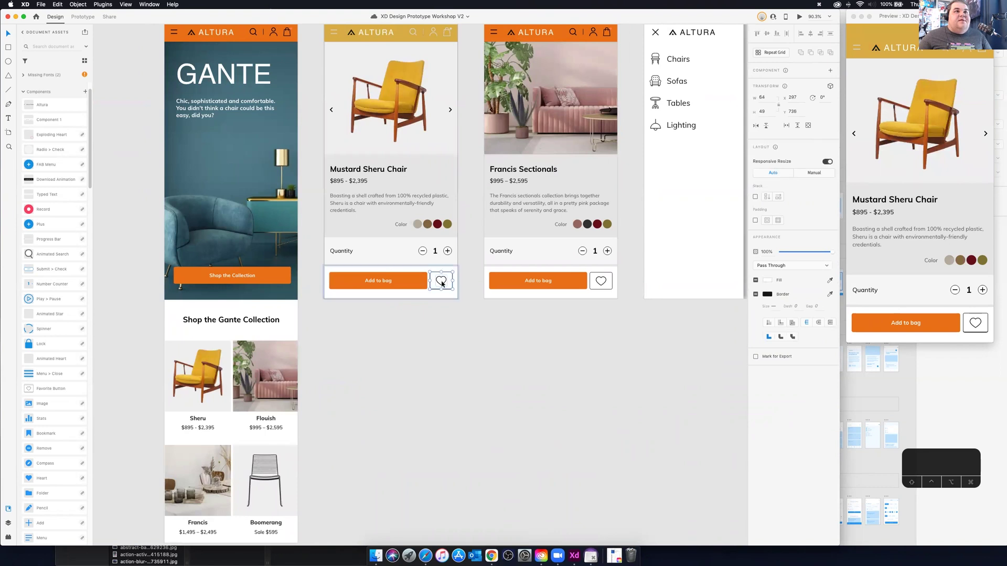
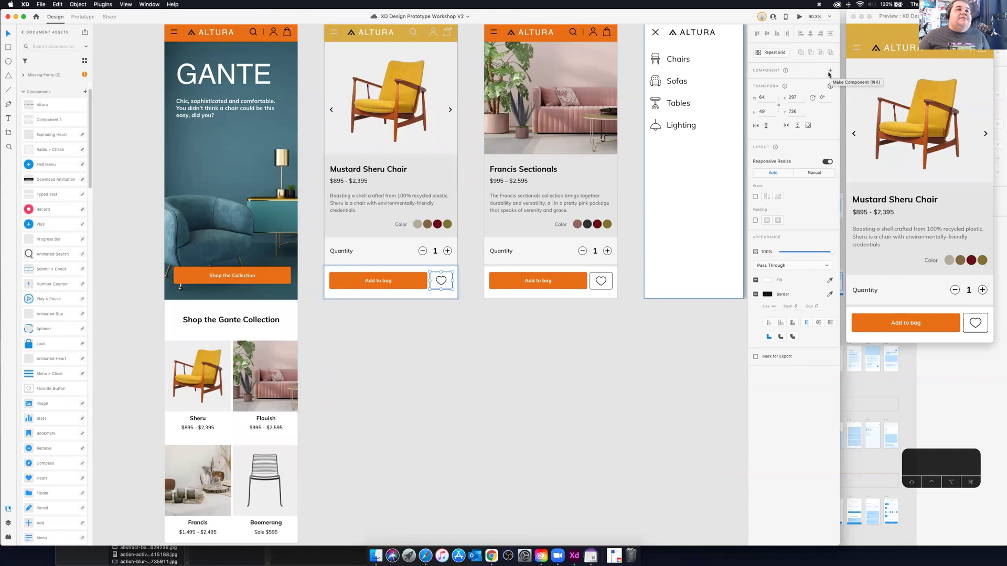
Make a component from the heart icon and its outlined box beside Add to bag on Chair Detail Sheru – 1.
click(462, 305)
click(442, 290)
double_click(441, 289)
click(442, 286)
double_click(441, 285)
double_click(441, 285)
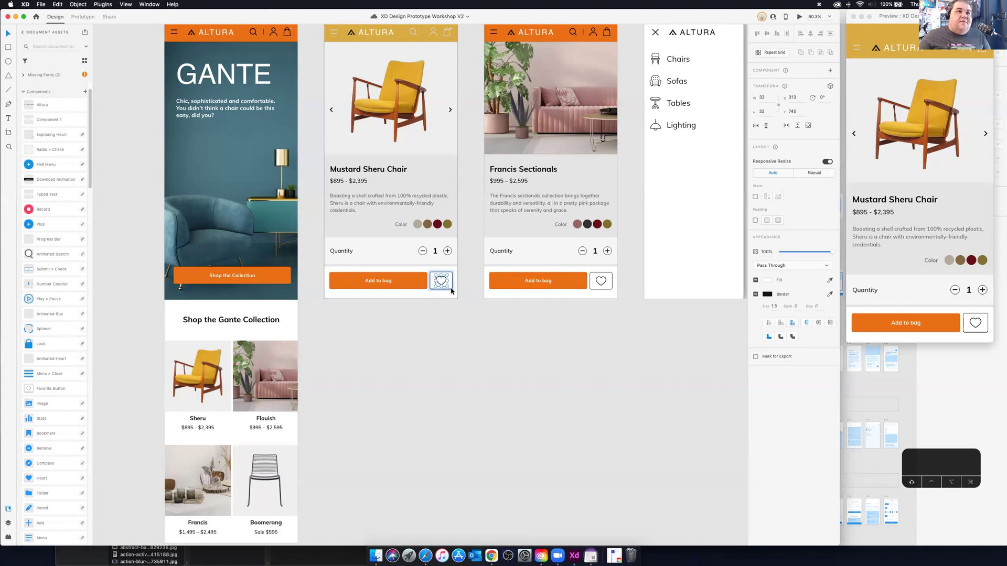
key(Escape)
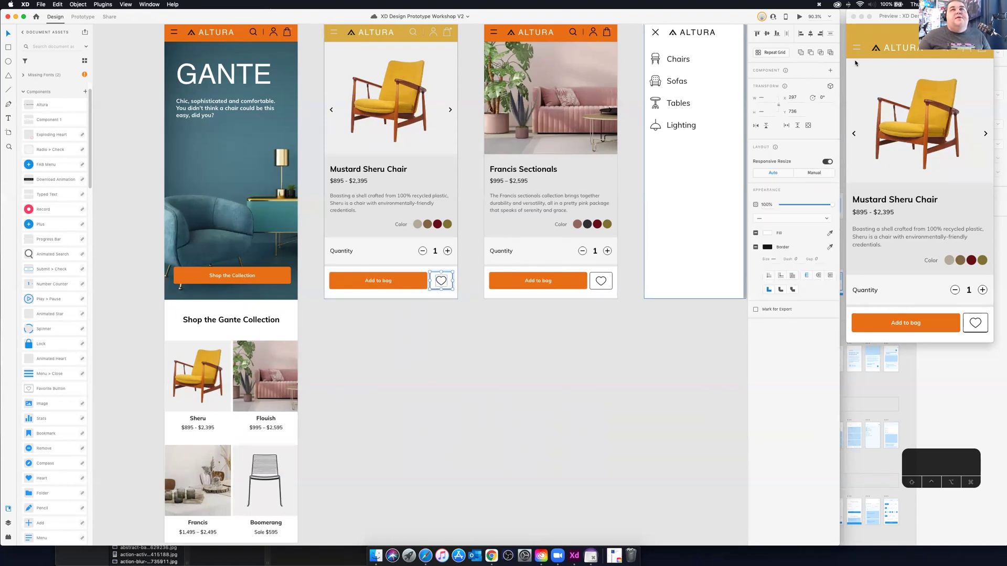
click(830, 72)
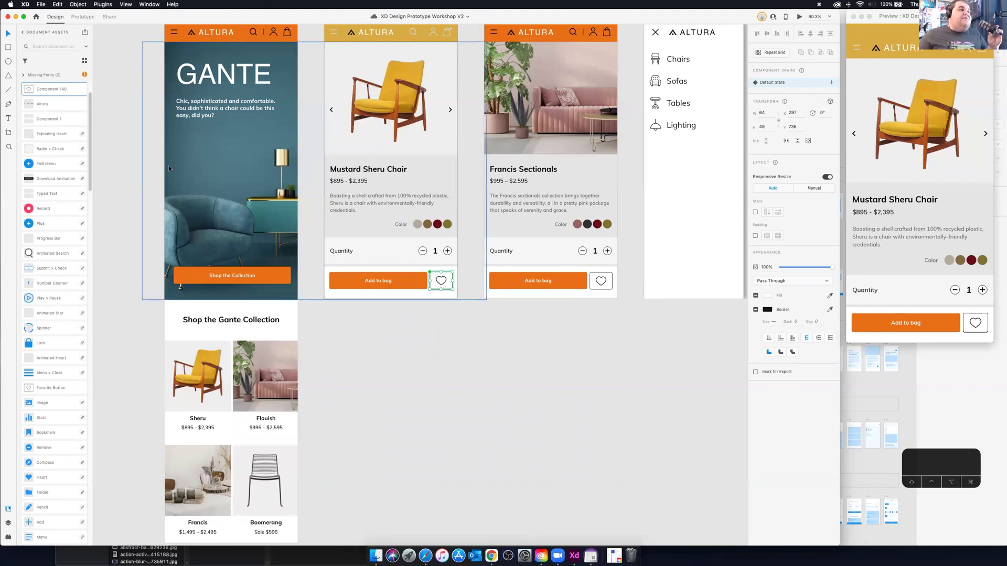
Rename the new heart button component as Like Button in the document assets.
double_click(43, 89)
key(BackSpace)
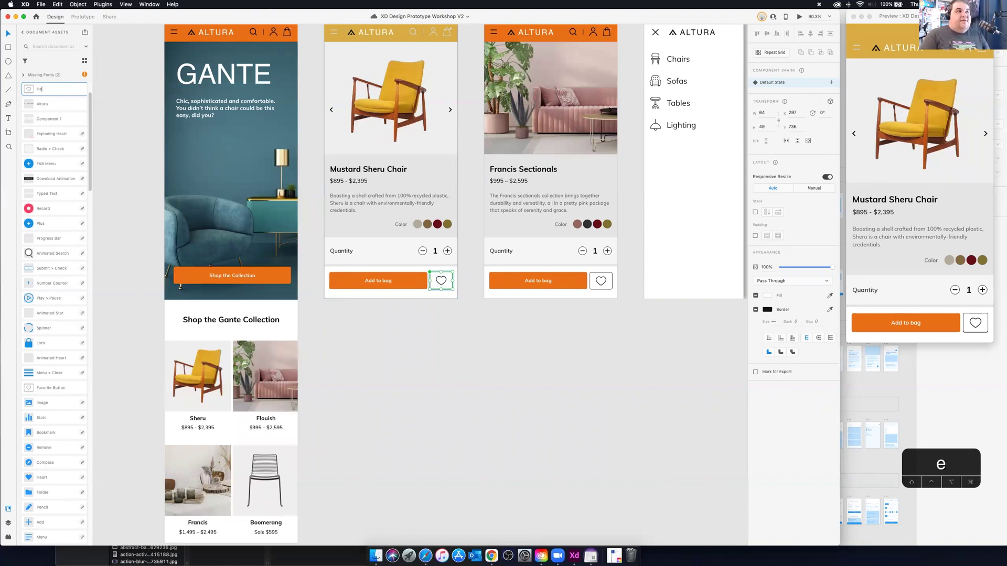
text(Li)
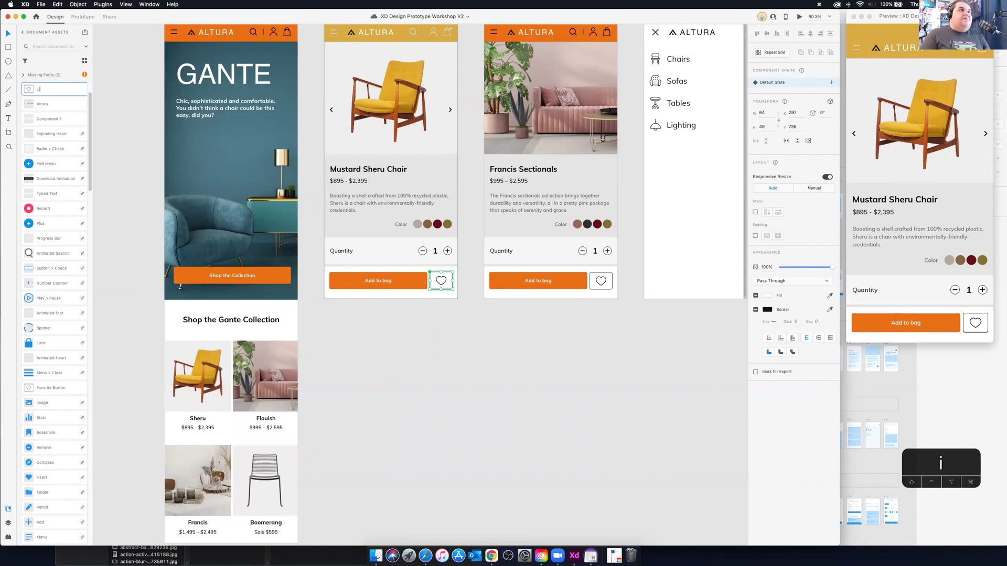
text(ke Button)
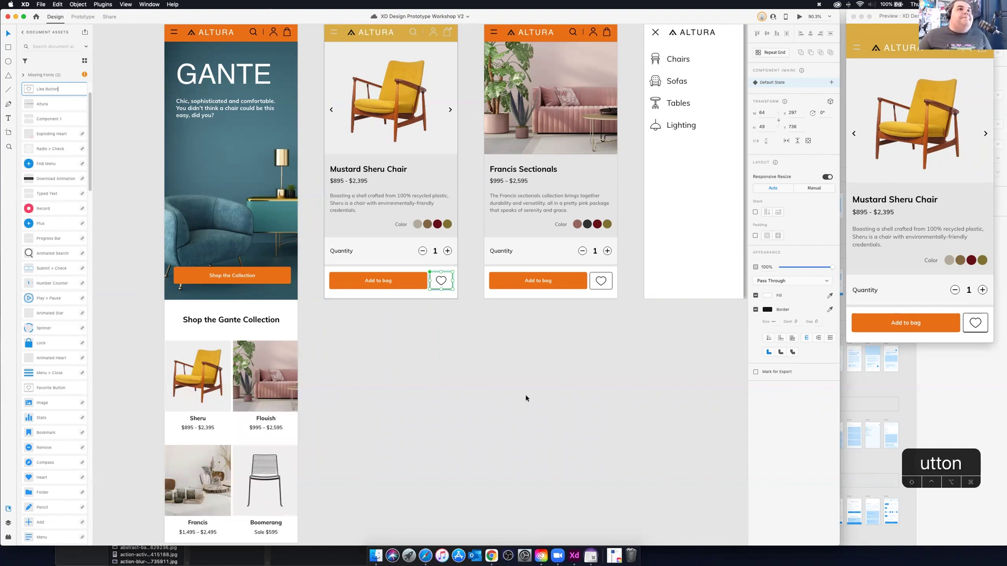
Add a toggle state to the Like Button component and name it Liked.
click(831, 84)
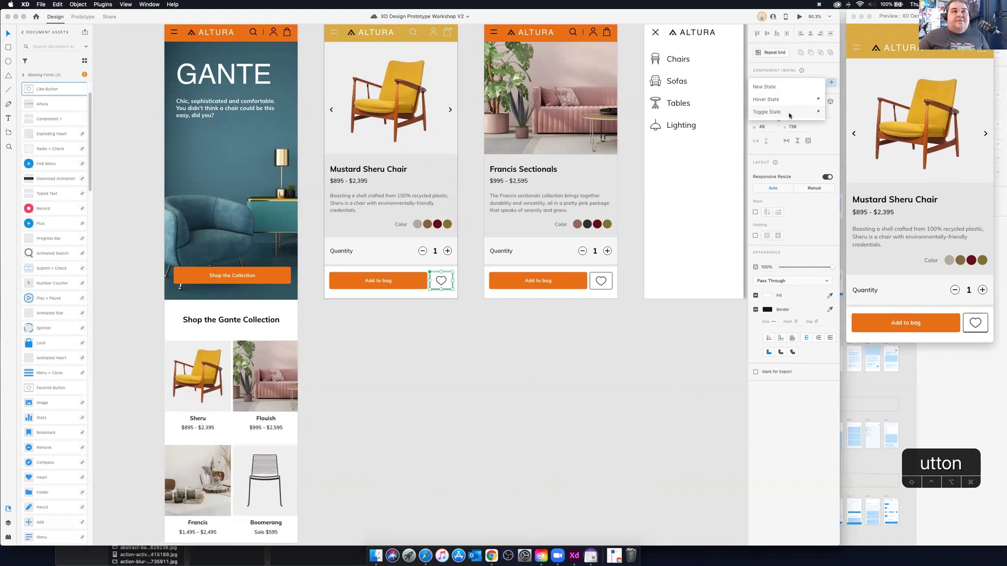
click(789, 113)
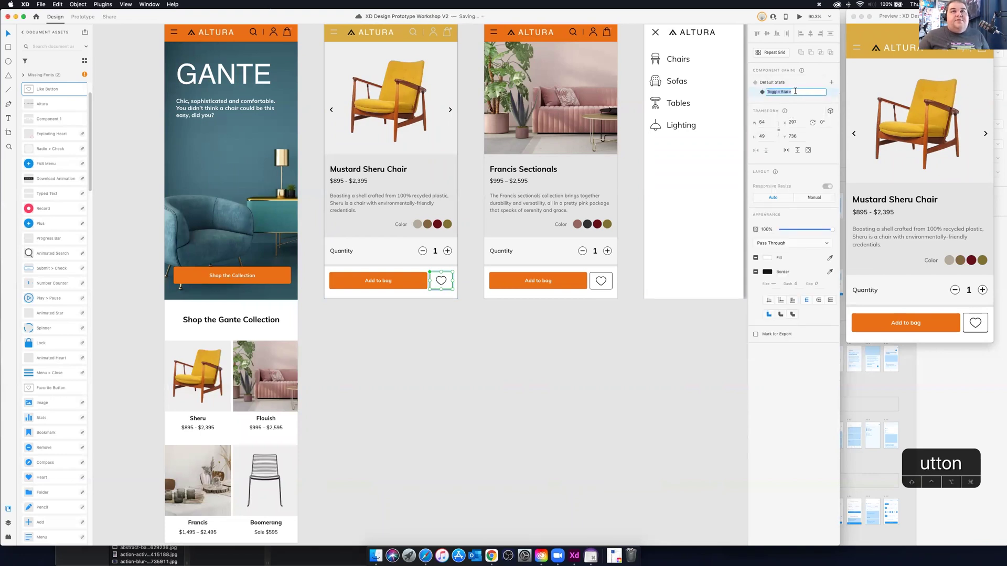
click(777, 83)
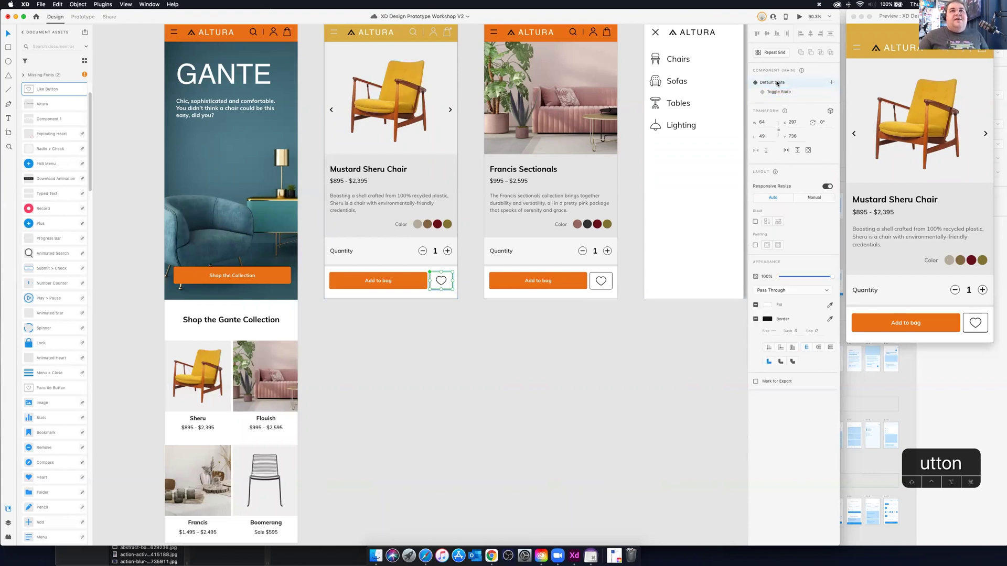
double_click(781, 92)
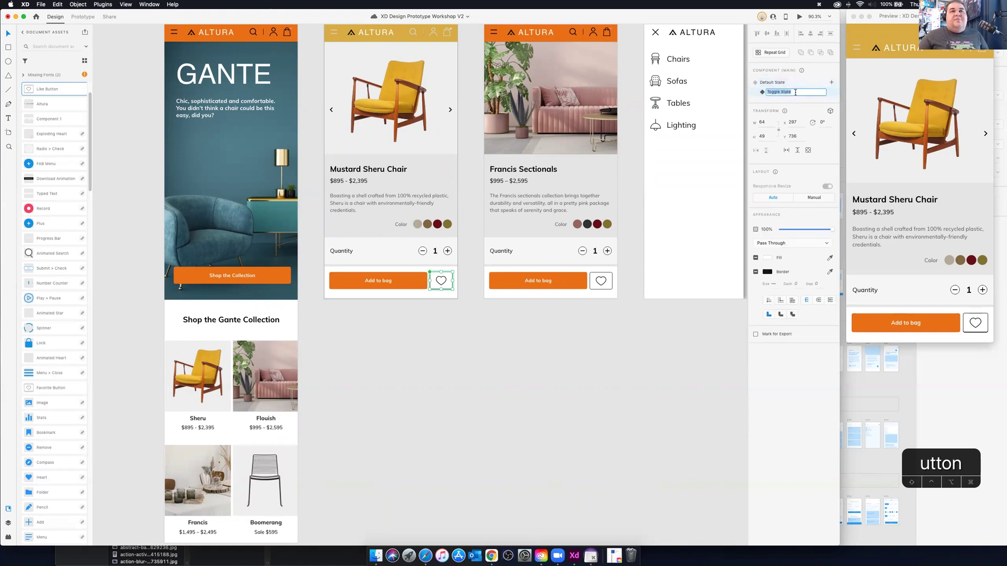
text(Liked)
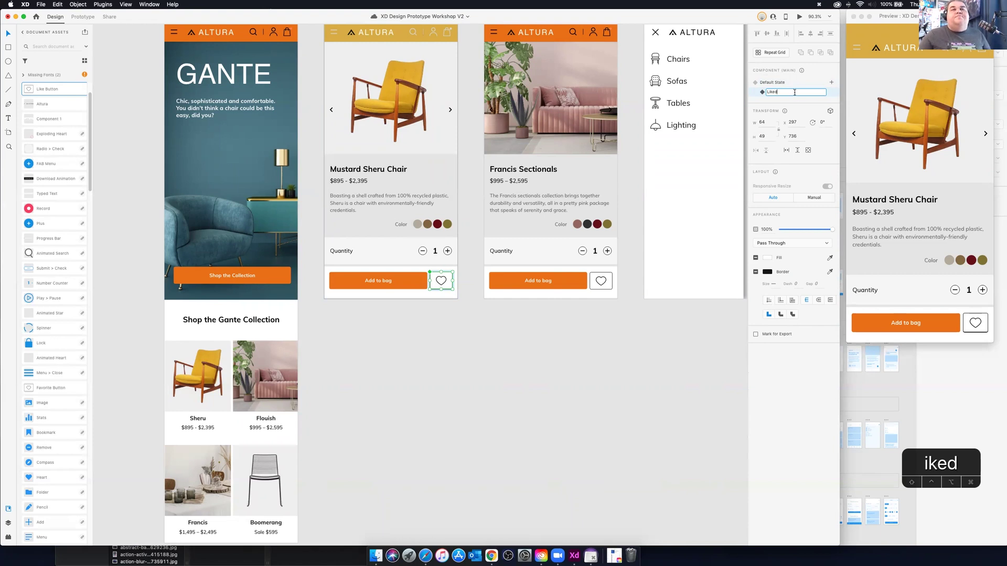
click(812, 102)
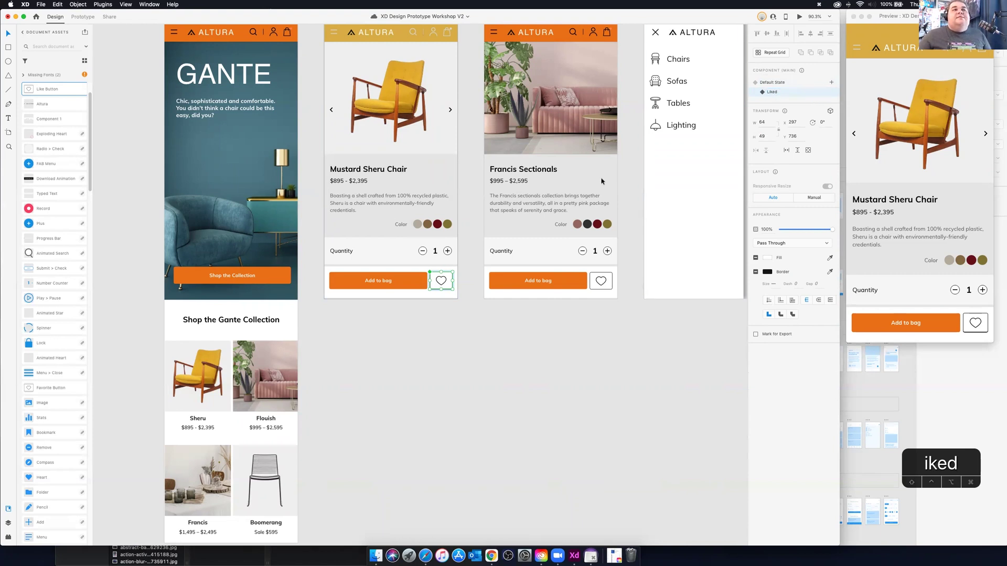
Try resizing the heart icon inside the Like Button's Liked state from its lower edge, and undo the last two changes.
key(alt)
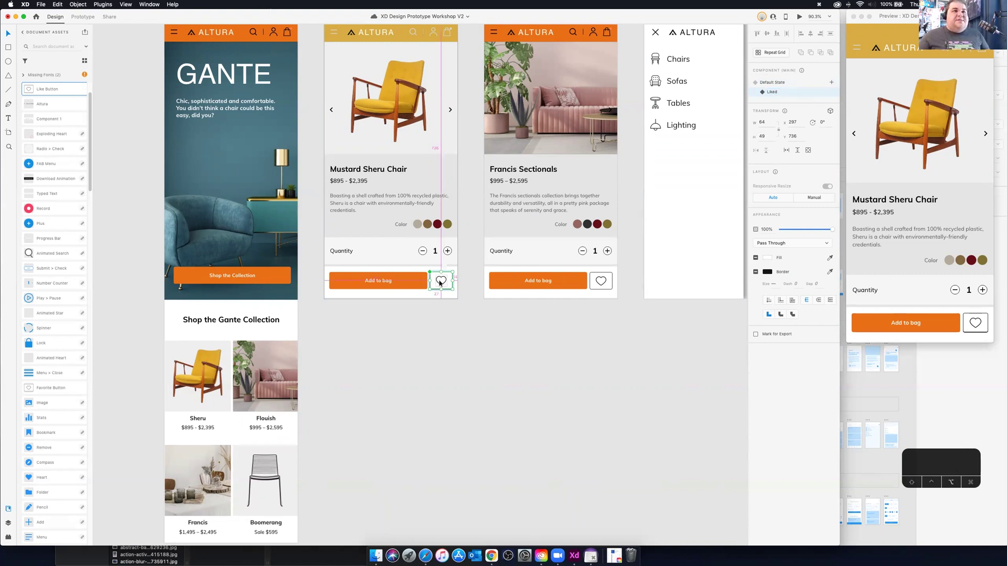
scroll(439, 284, up, 10)
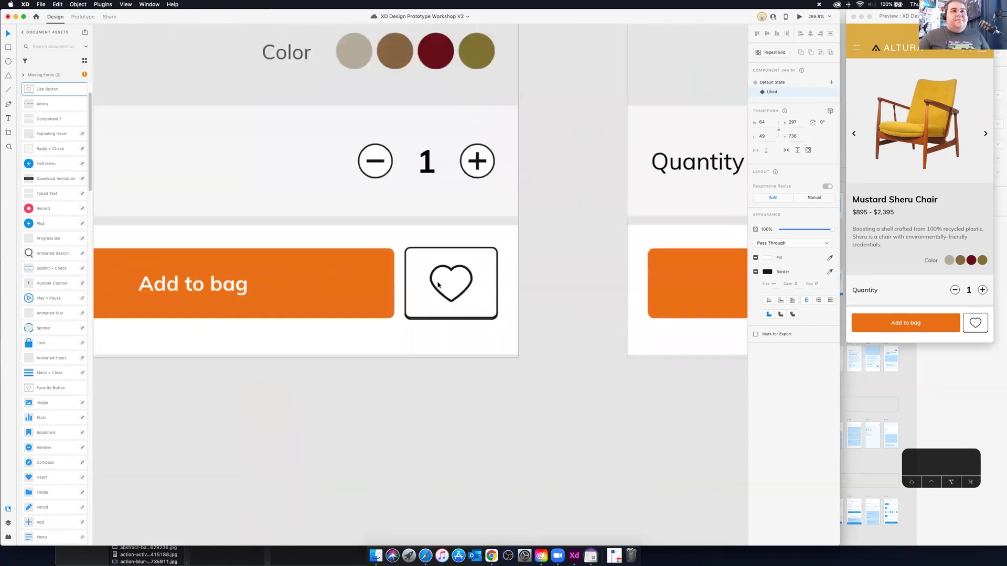
scroll(438, 285, up, 5)
double_click(435, 292)
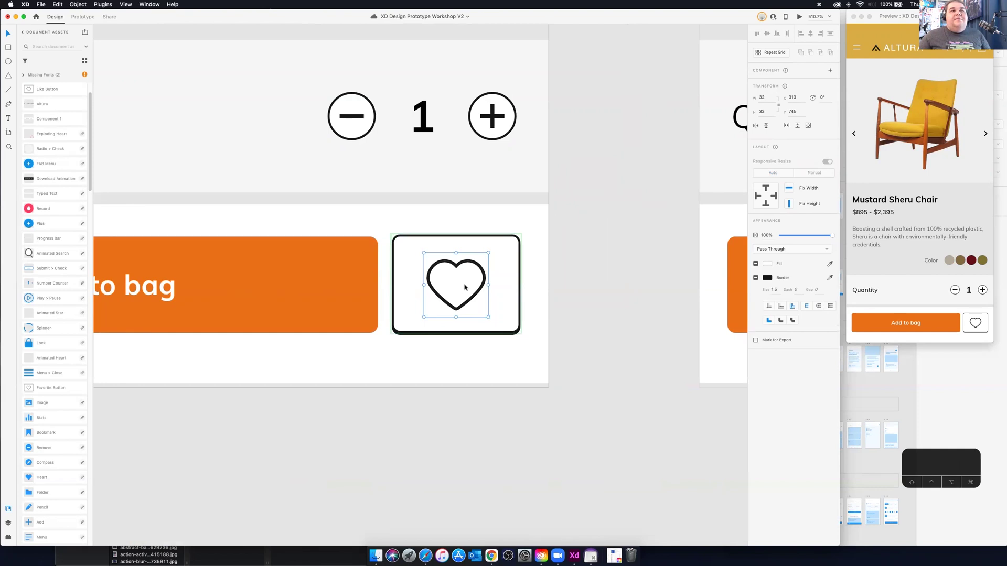
scroll(472, 304, down, 1)
scroll(474, 304, up, 1)
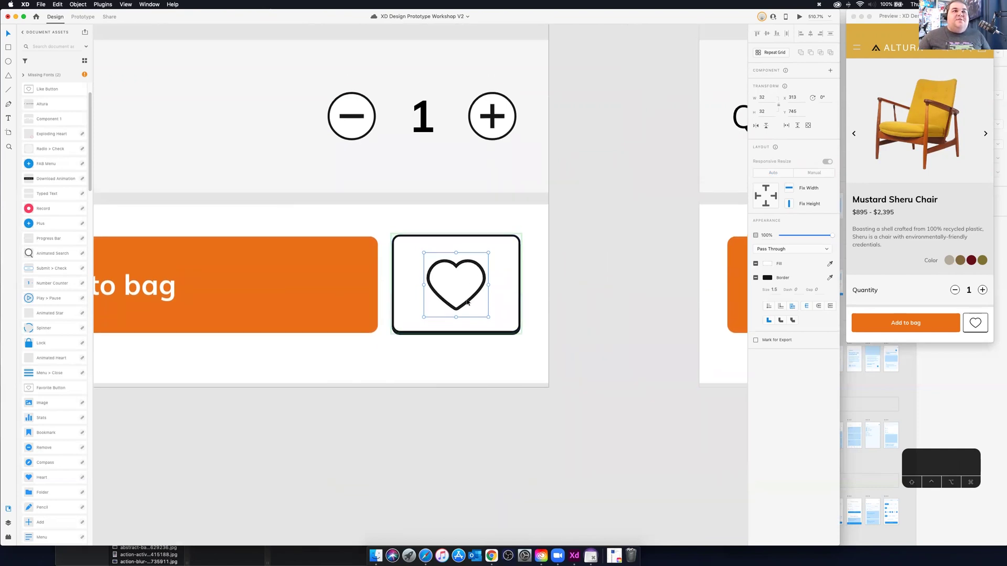
key(alt)
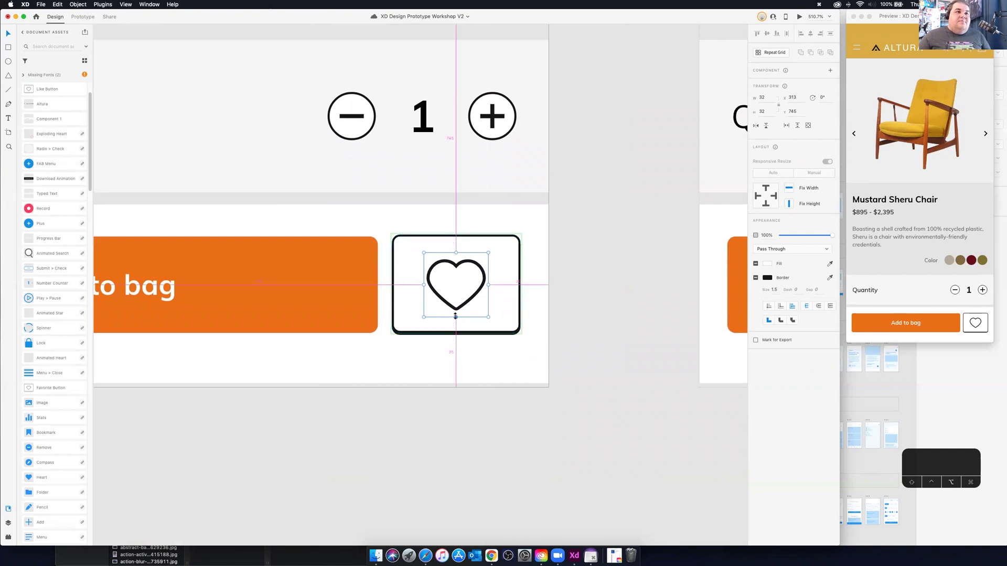
drag(455, 317, 455, 318)
key(super+z)
key(super+z)
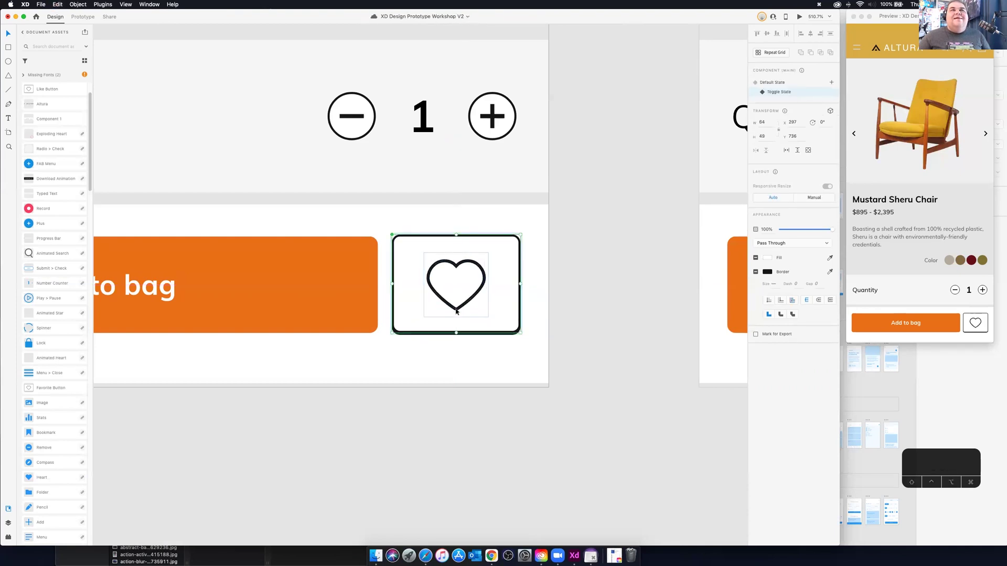
Enlarge the heart icon in the Like Button's toggle state to about 42 by 42 and fill it with red #DD4C4C.
double_click(455, 311)
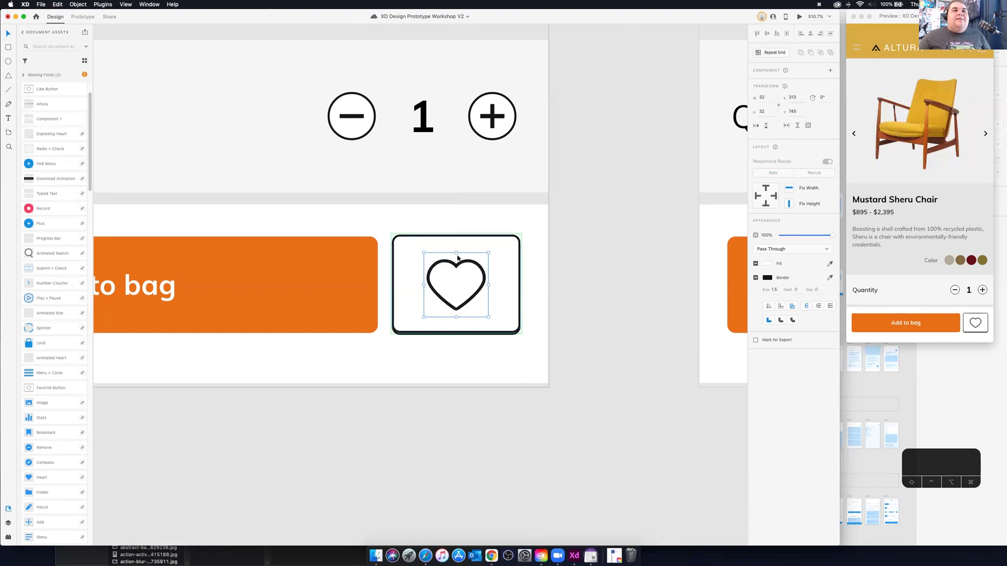
drag(455, 253, 398, 243)
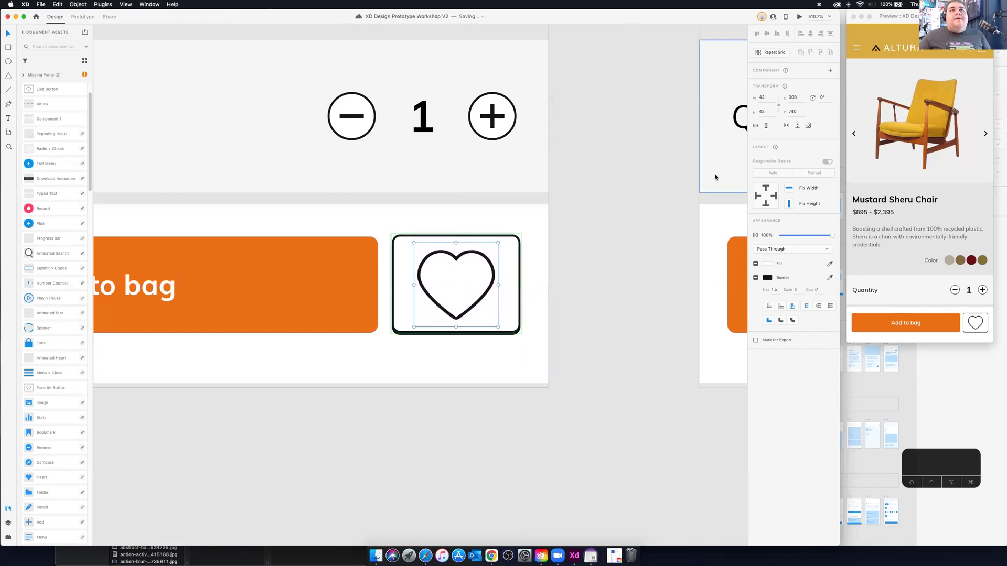
click(768, 264)
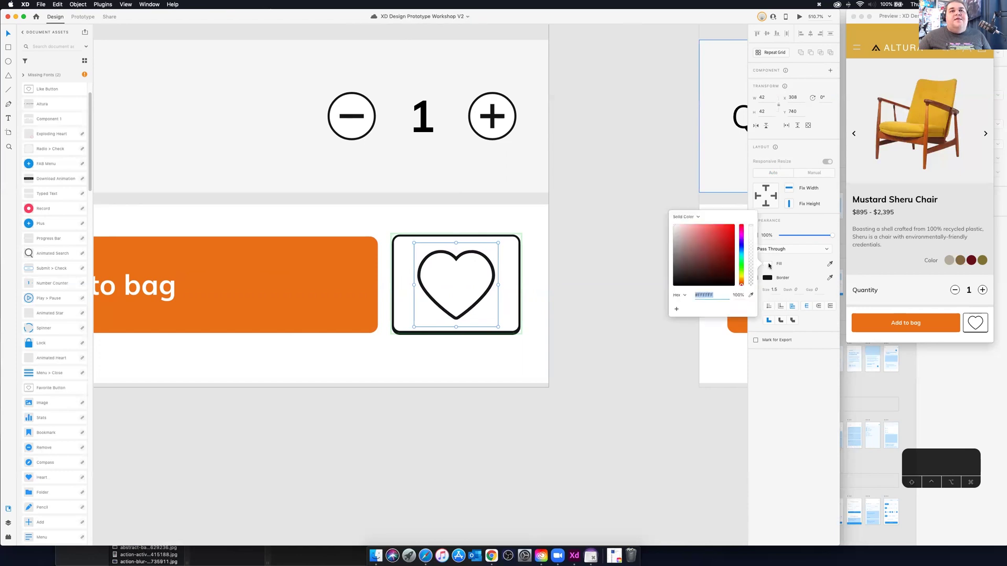
click(710, 229)
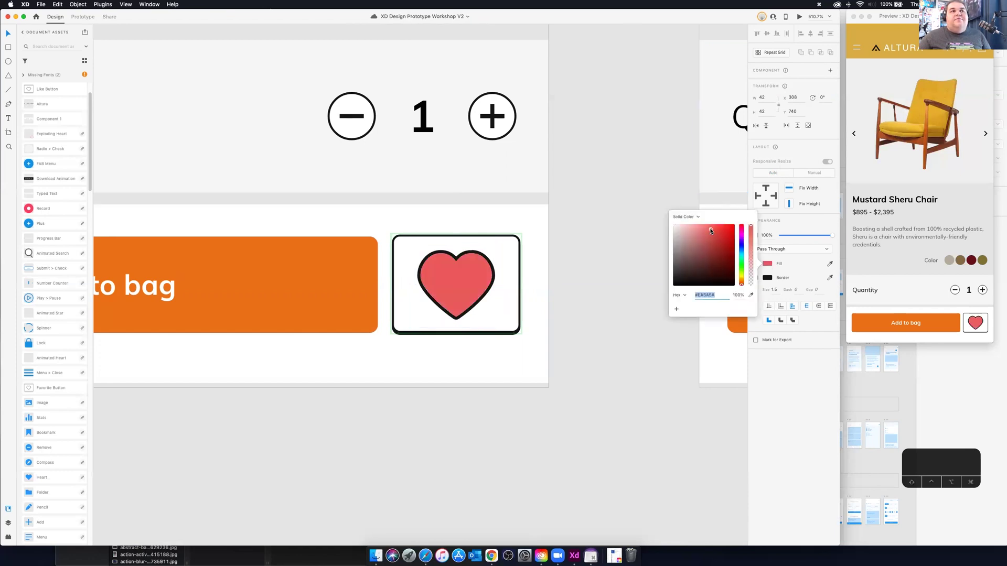
mouse_move(710, 229)
mouse_down()
mouse_move(719, 226)
mouse_move(713, 234)
mouse_up()
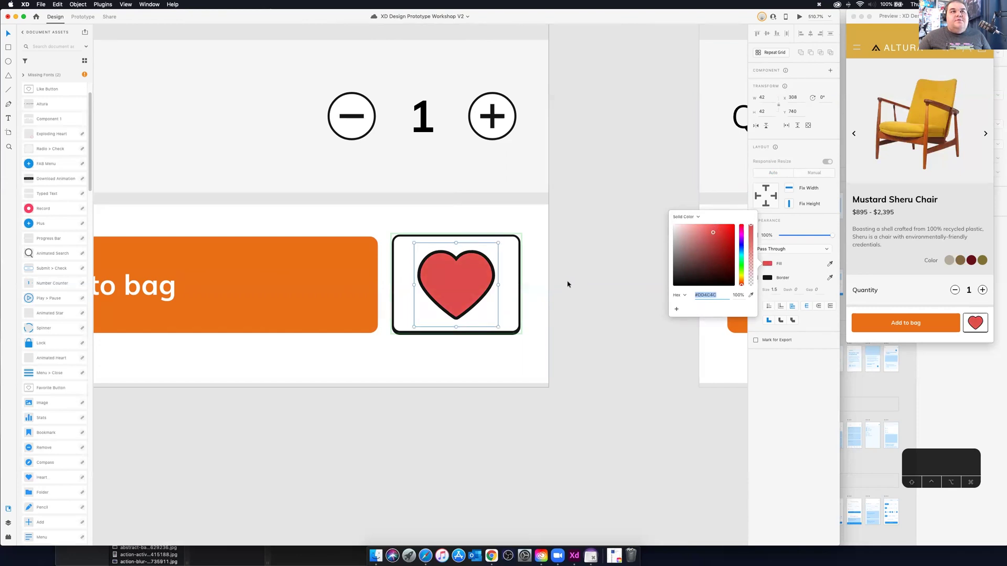
Try an inner shadow and a drop shadow on the box around the red heart.
click(514, 329)
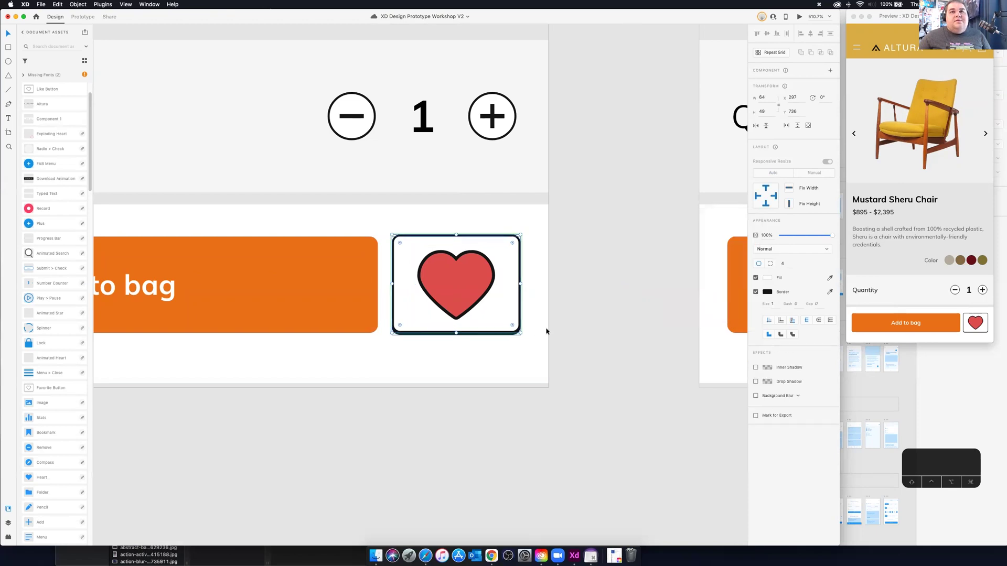
click(756, 368)
click(755, 368)
click(755, 383)
click(756, 382)
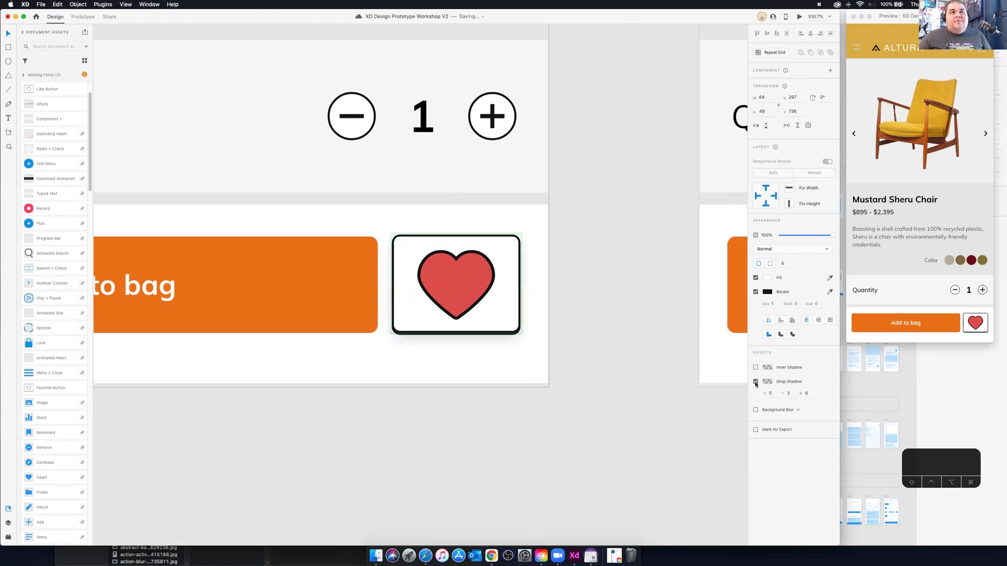
click(755, 382)
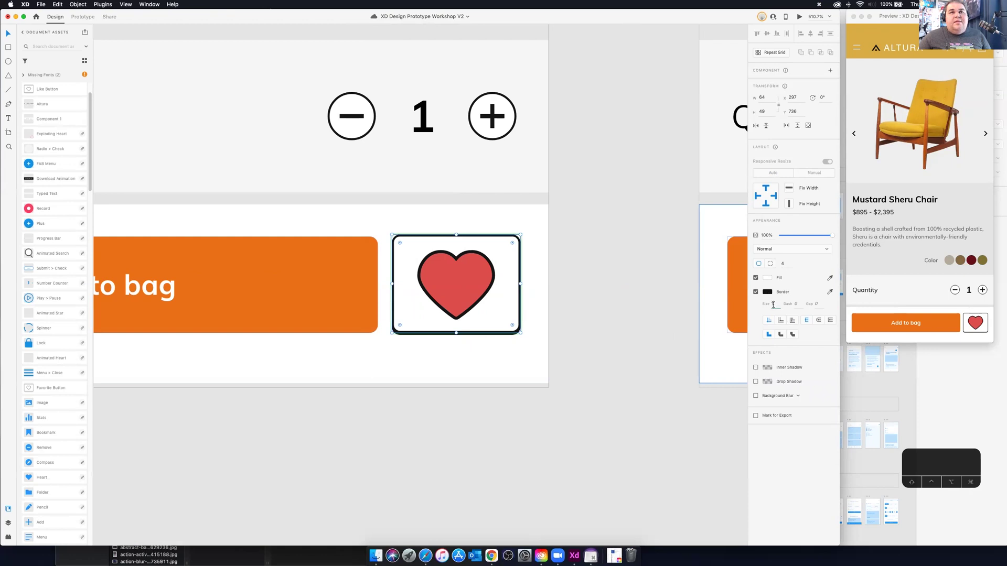
Set the border size of the box around the red heart to 3.
click(773, 306)
text(3)
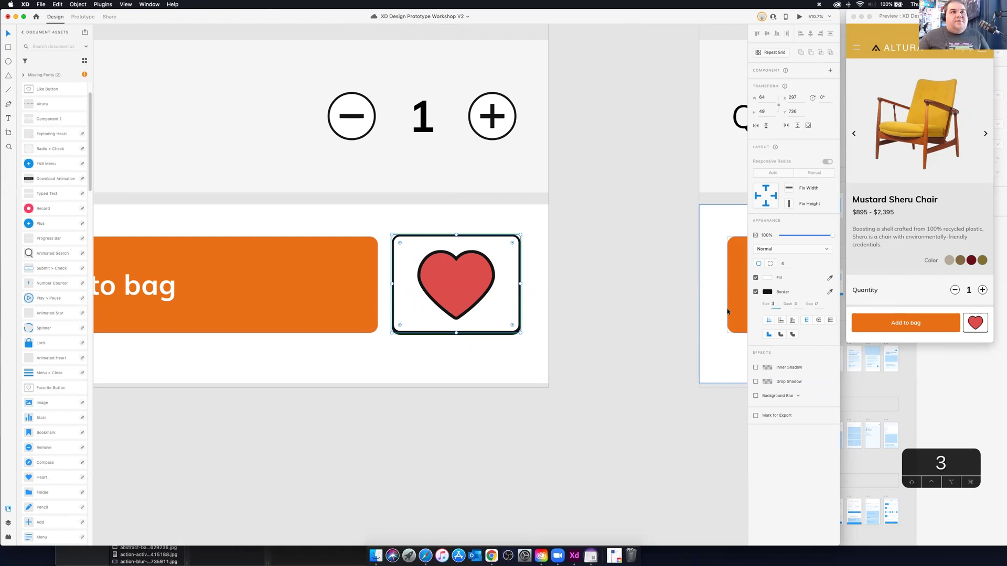
click(681, 314)
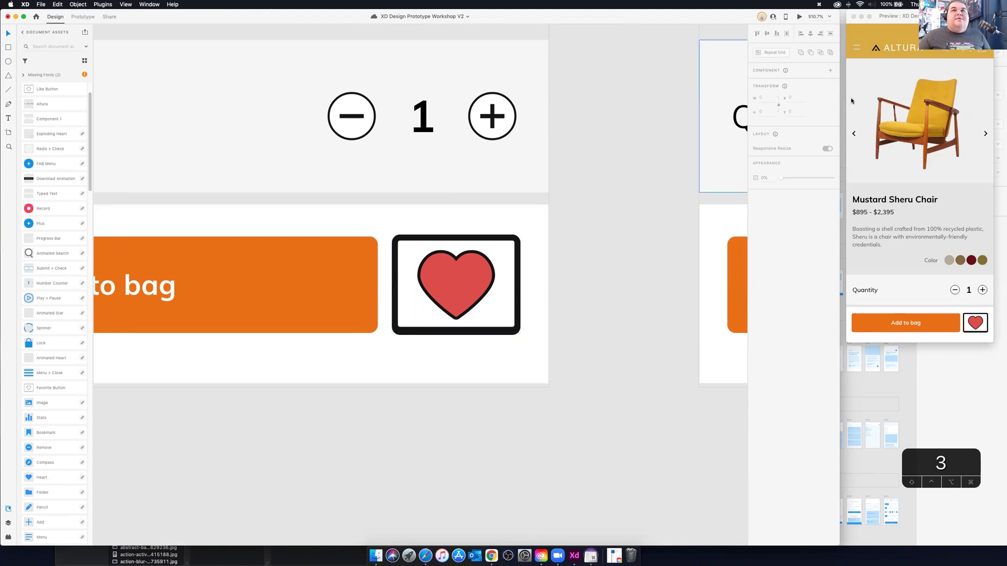
Select the Like Button component beside Add to bag and switch it back to its Default State.
click(482, 242)
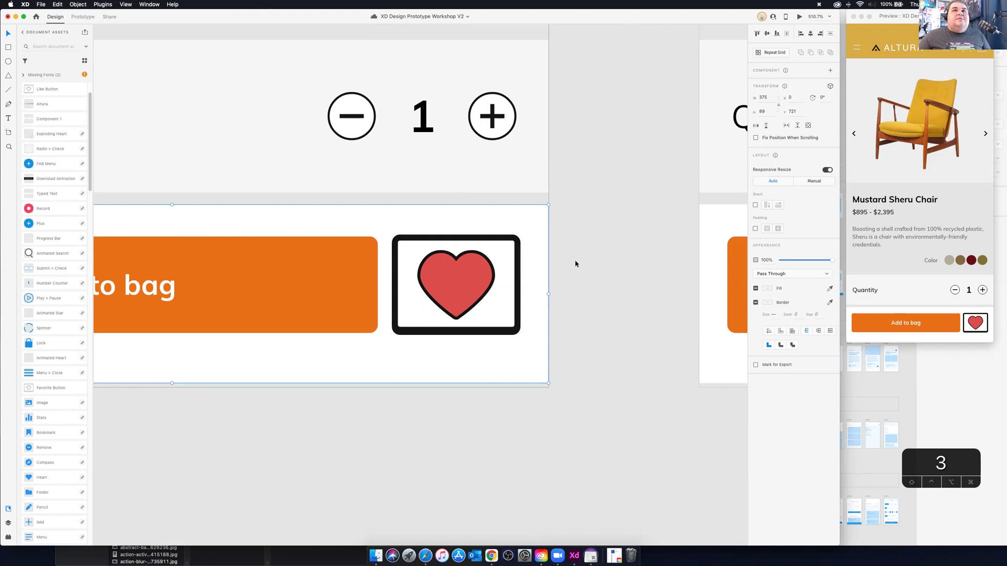
double_click(469, 293)
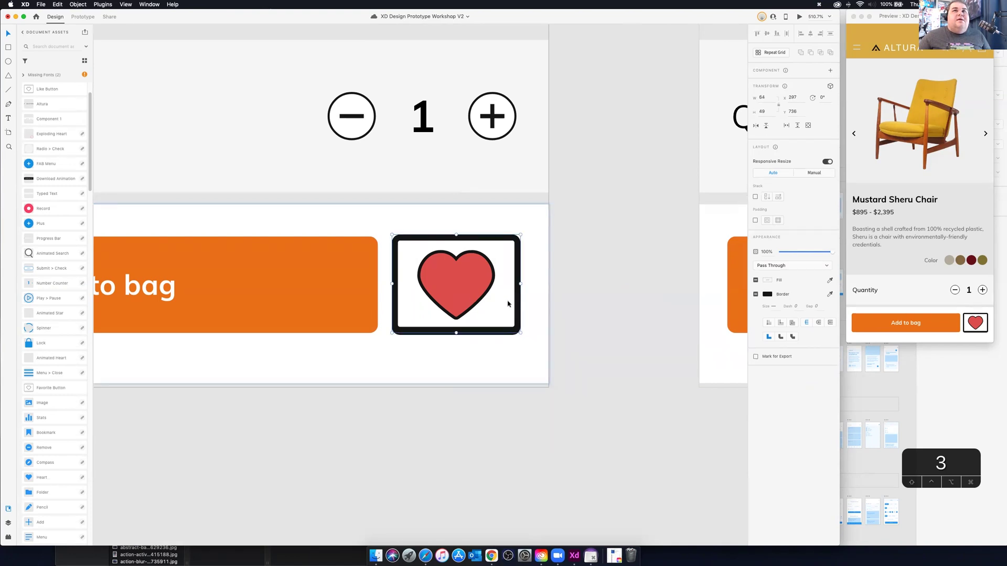
double_click(471, 304)
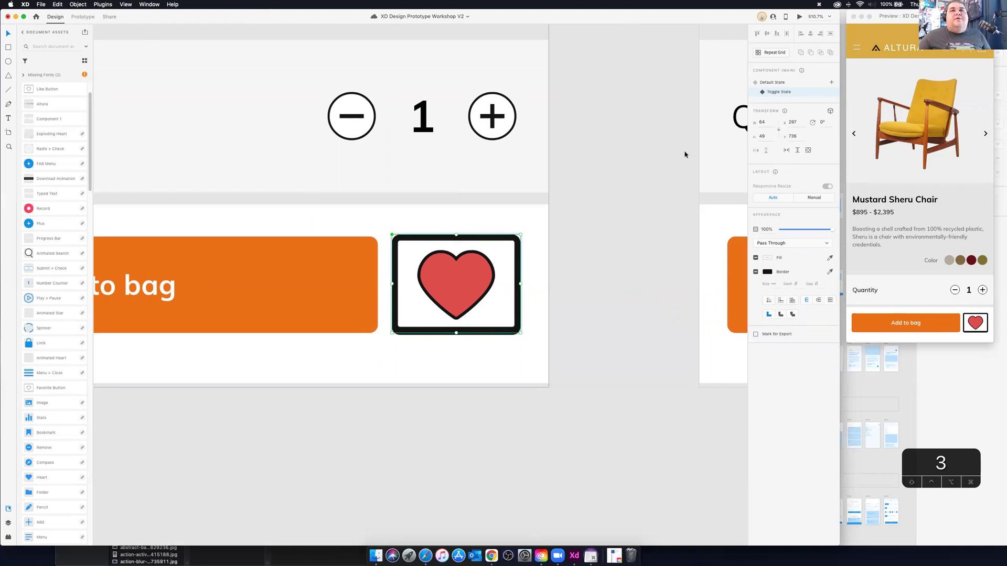
click(774, 84)
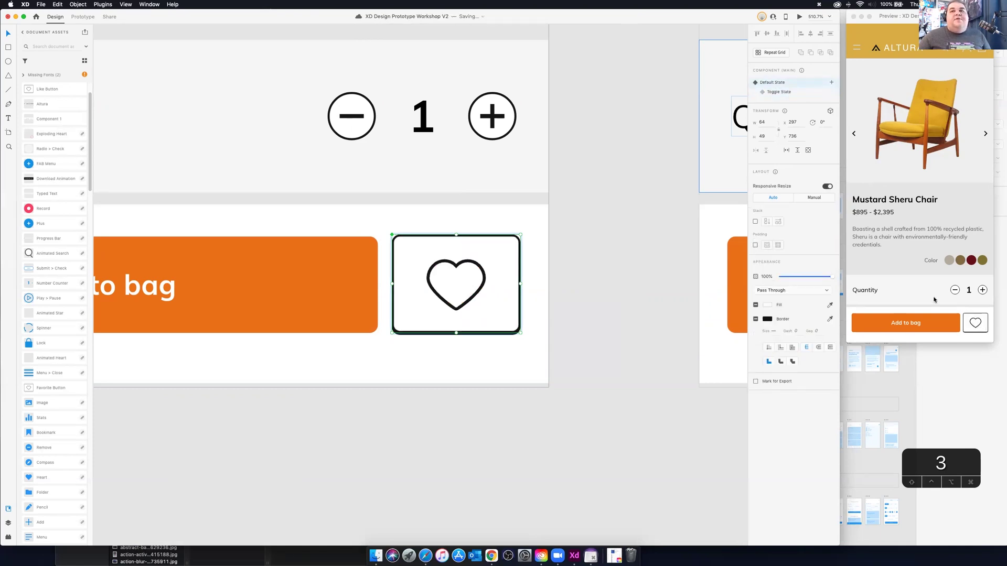
Test the Like Button in the Mustard Sheru Chair preview by toggling the heart on and off repeatedly.
click(975, 325)
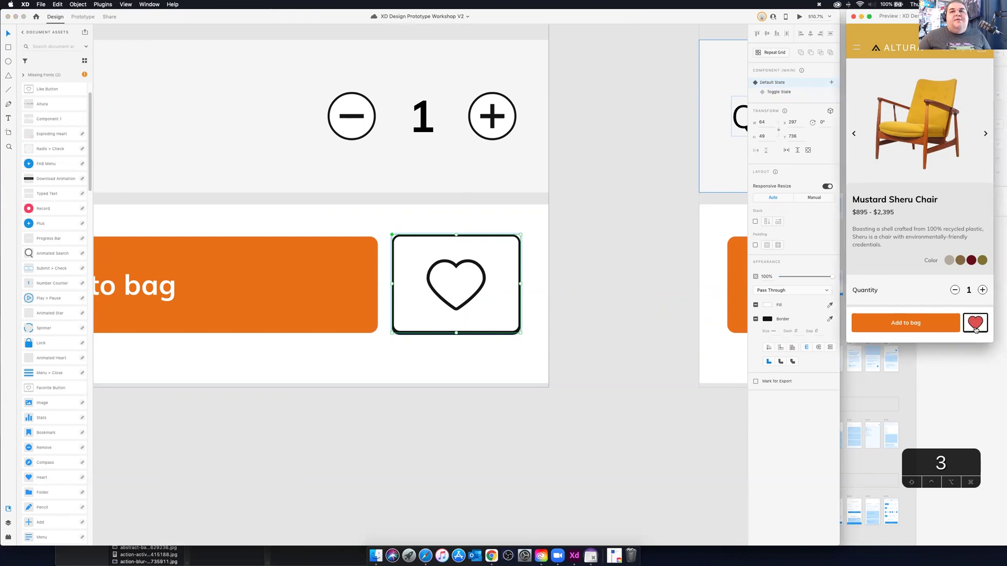
click(984, 331)
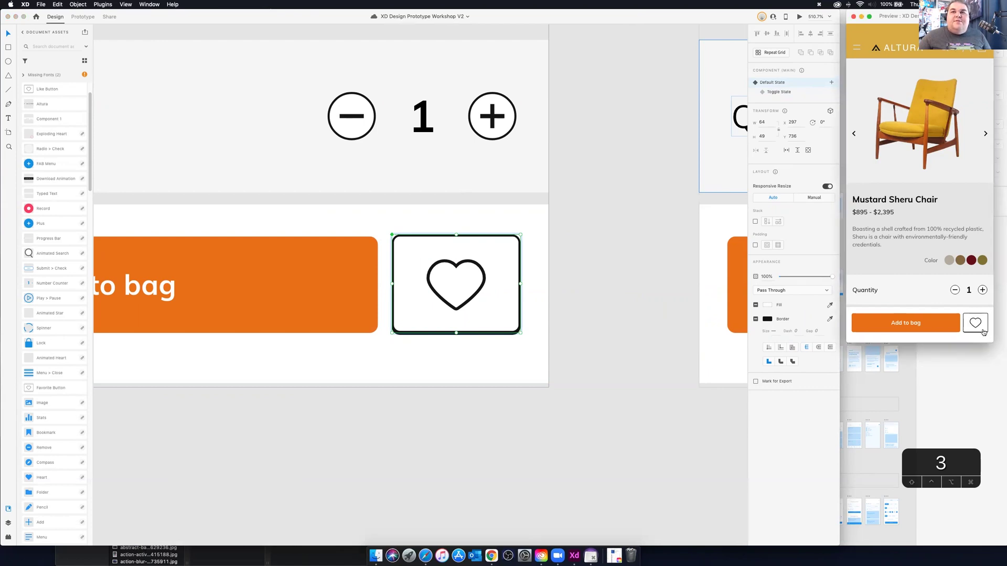
click(983, 332)
click(984, 332)
click(983, 331)
click(983, 331)
click(983, 332)
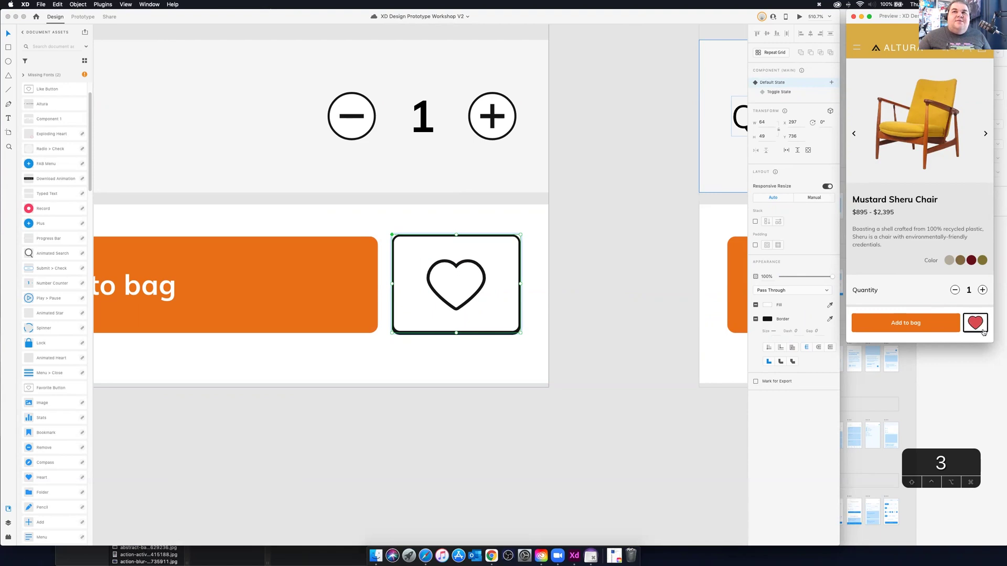
click(983, 331)
click(983, 331)
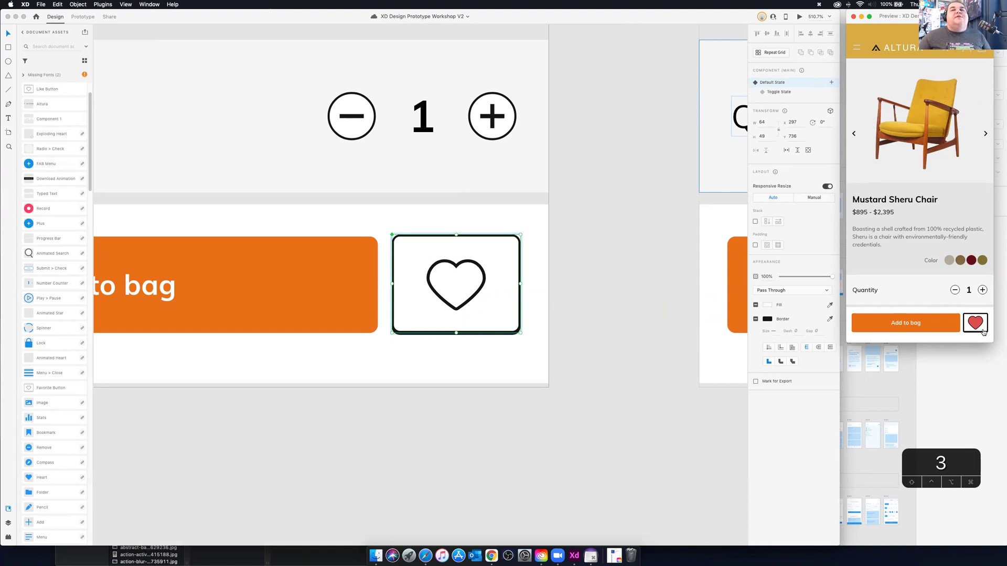
click(983, 331)
click(983, 332)
click(983, 331)
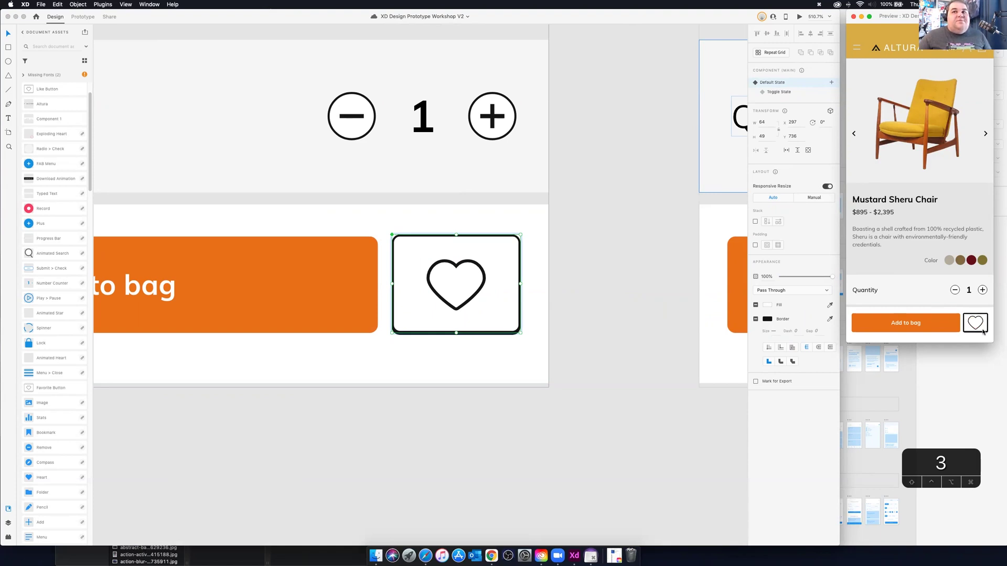
click(979, 331)
click(979, 330)
click(979, 331)
click(979, 331)
click(979, 330)
click(978, 330)
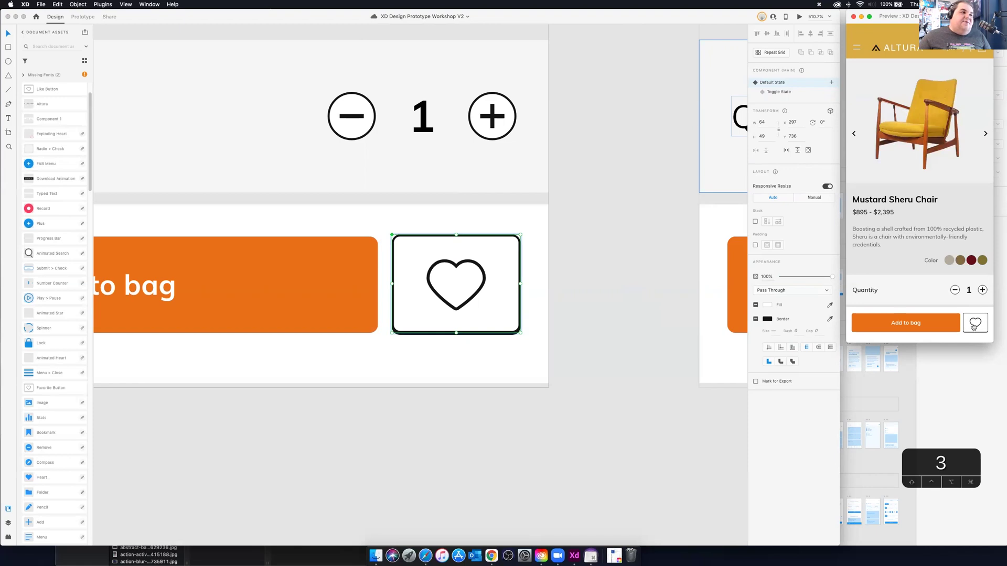
click(973, 325)
click(973, 325)
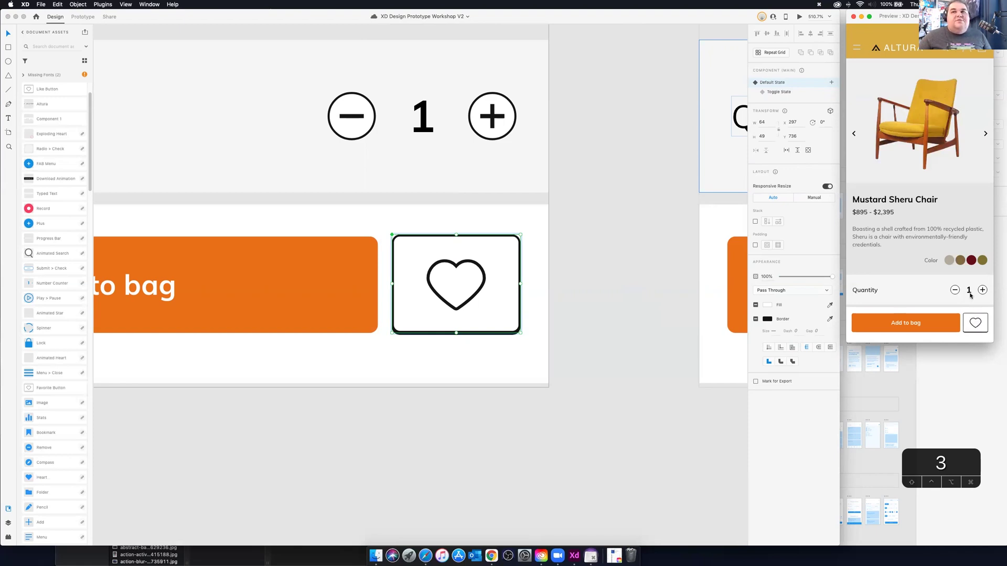
click(974, 326)
click(976, 328)
click(969, 330)
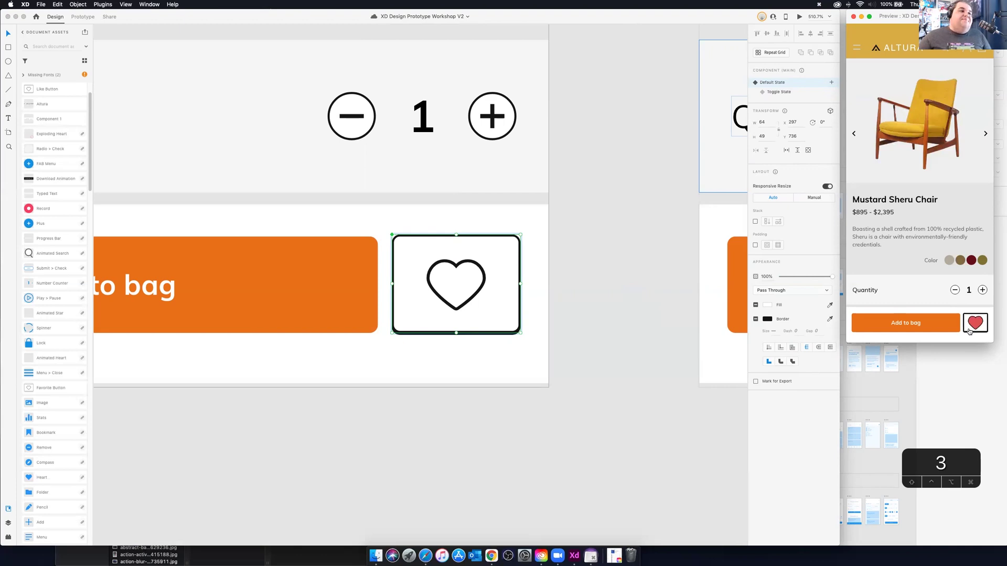
click(969, 330)
click(969, 331)
click(969, 331)
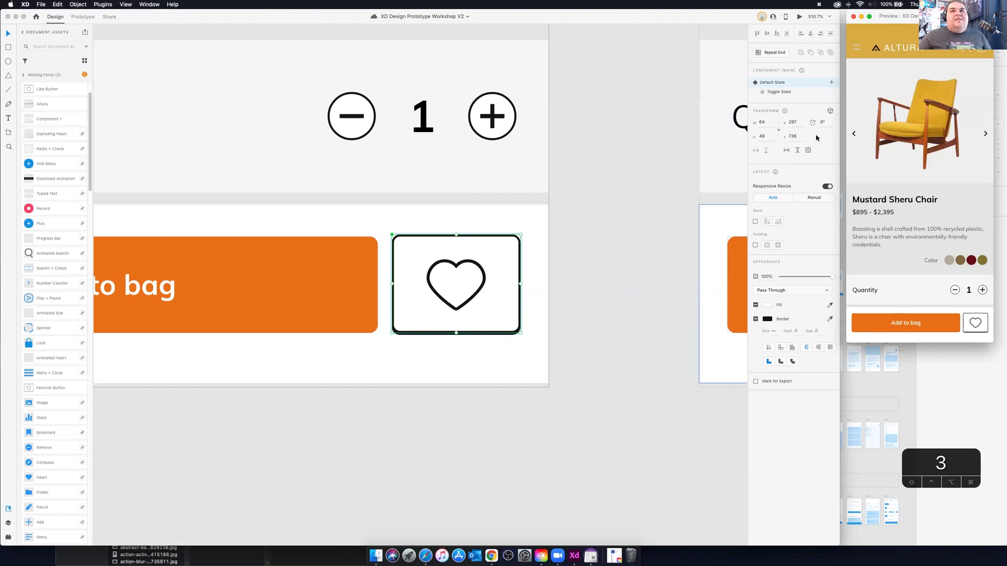
click(971, 321)
click(971, 321)
click(971, 321)
click(971, 321)
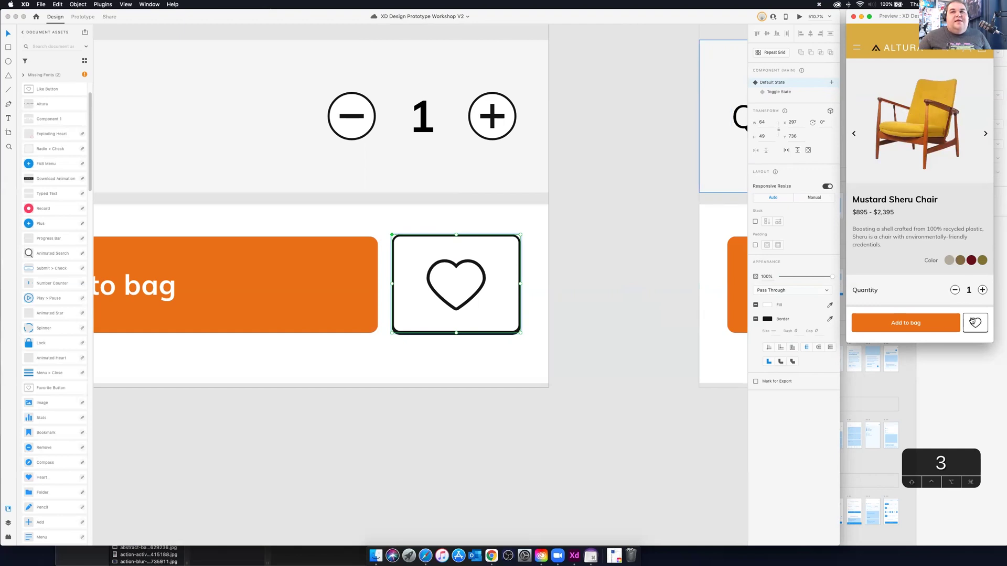
click(970, 331)
click(970, 331)
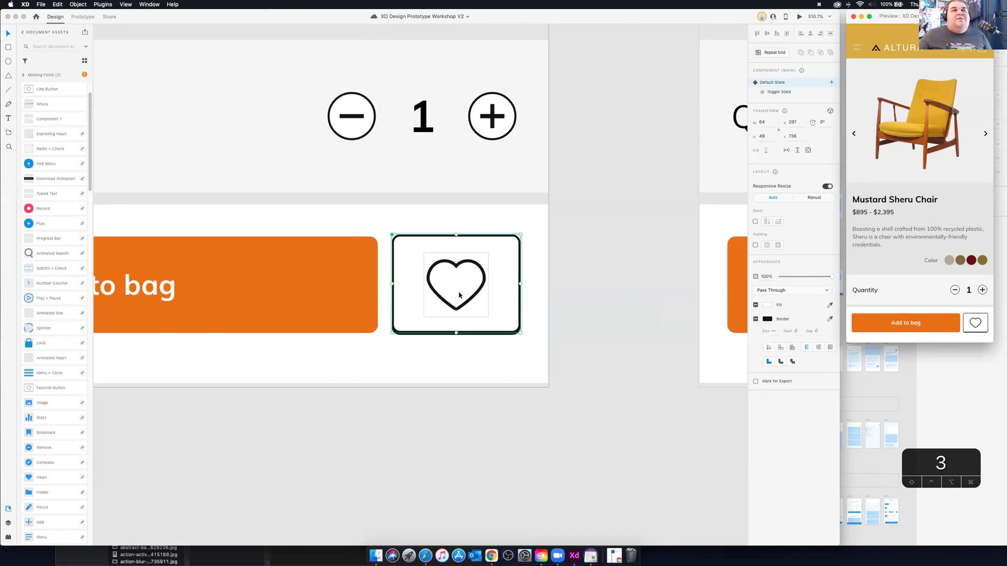
click(968, 329)
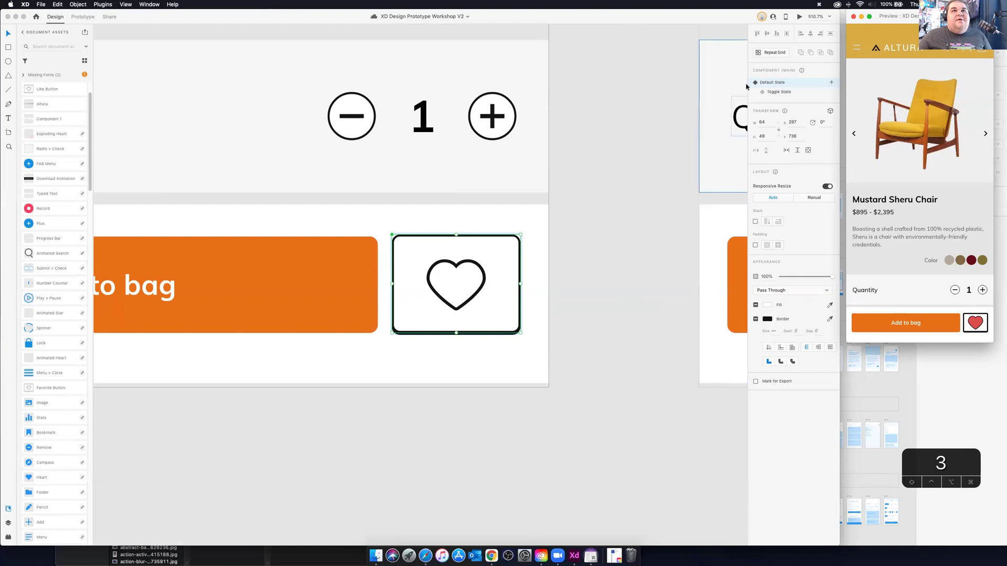
Change the heart icon's border color to light gray in the Like Button's Default State.
click(771, 95)
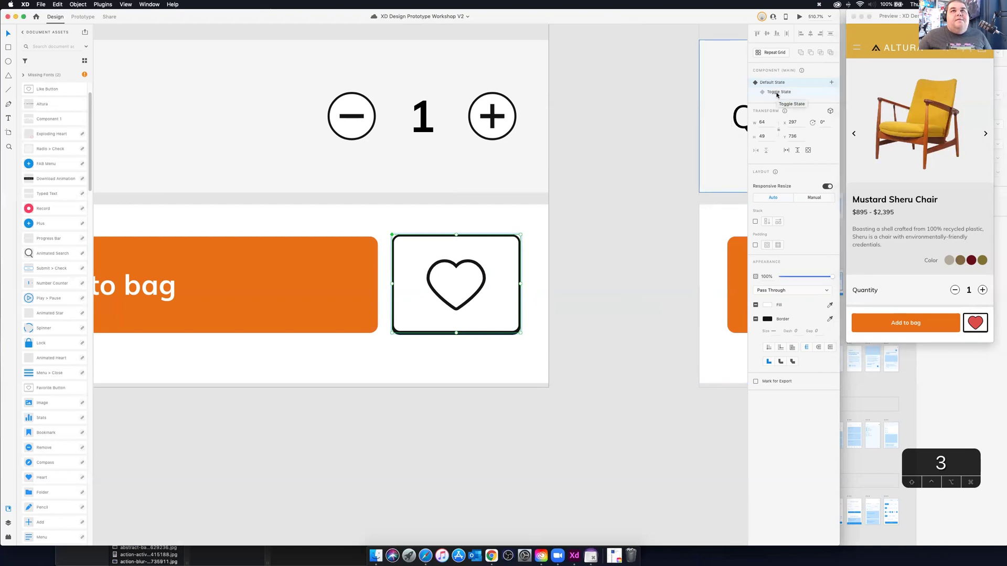
double_click(457, 268)
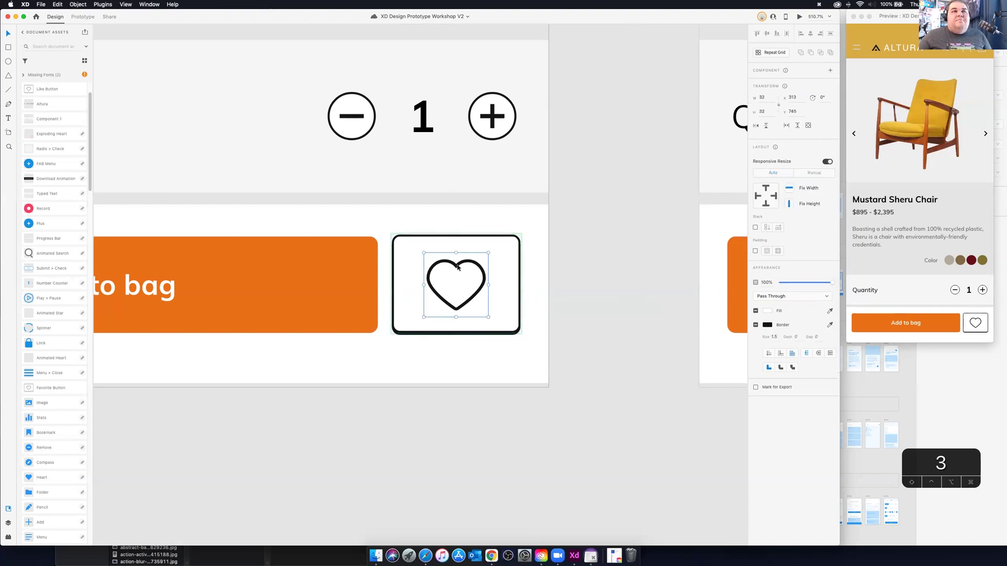
click(767, 325)
drag(705, 328, 671, 295)
Match the border color of the box around the heart to the heart's gray outline by sampling it with the eyedropper.
click(511, 296)
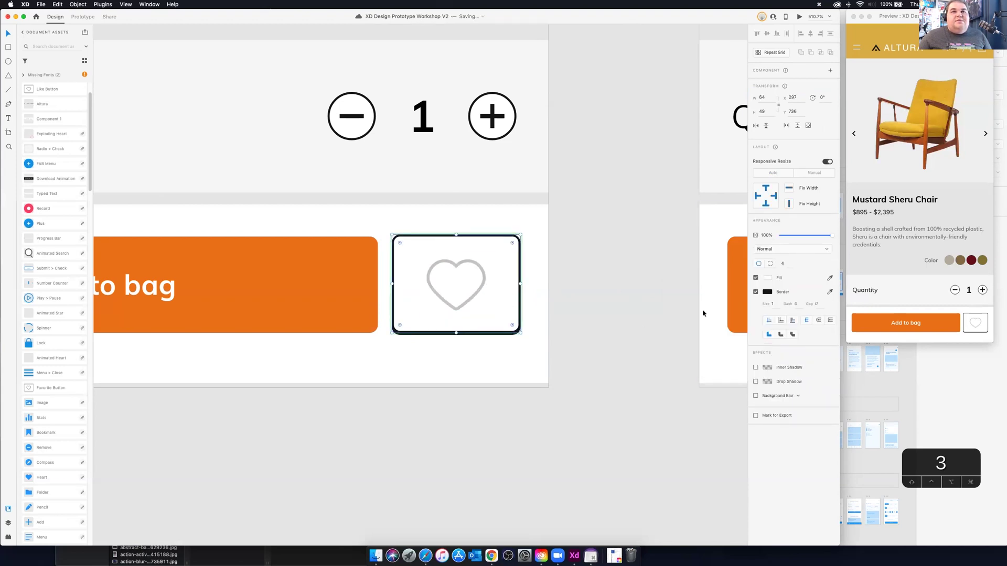
click(830, 292)
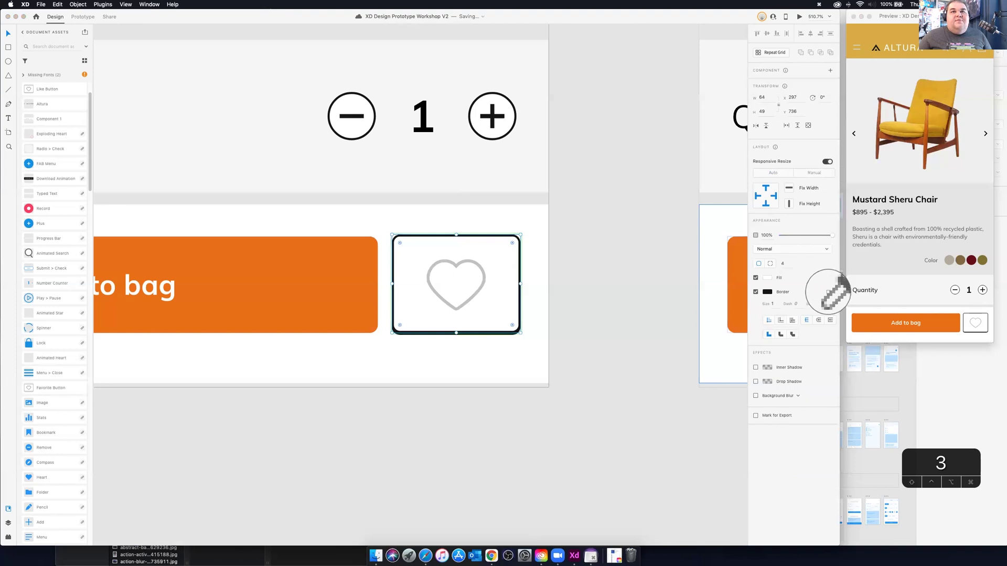
click(475, 264)
click(548, 288)
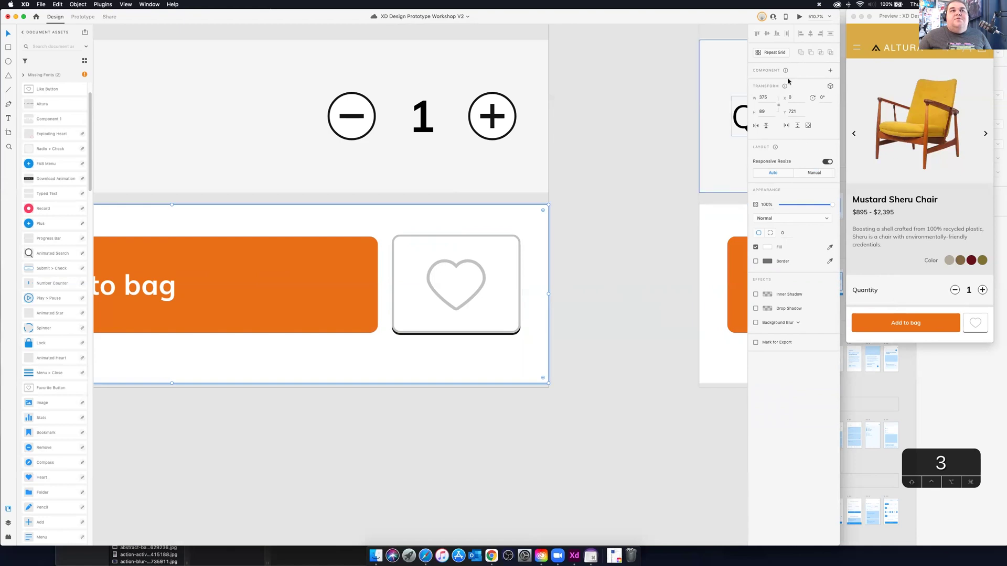
Select the Like Button component and test toggling its gray default version in the preview.
double_click(449, 297)
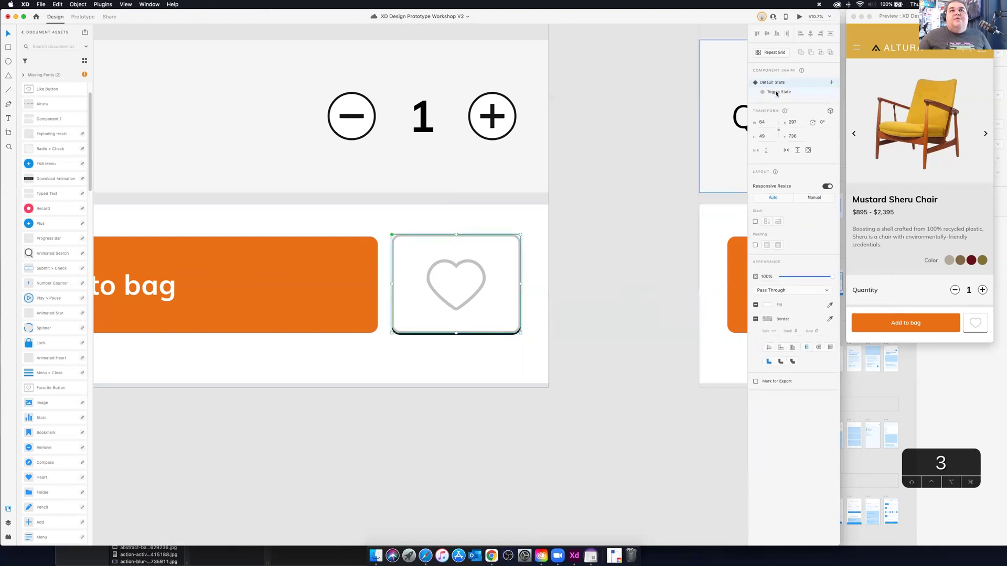
click(975, 328)
click(974, 328)
click(975, 330)
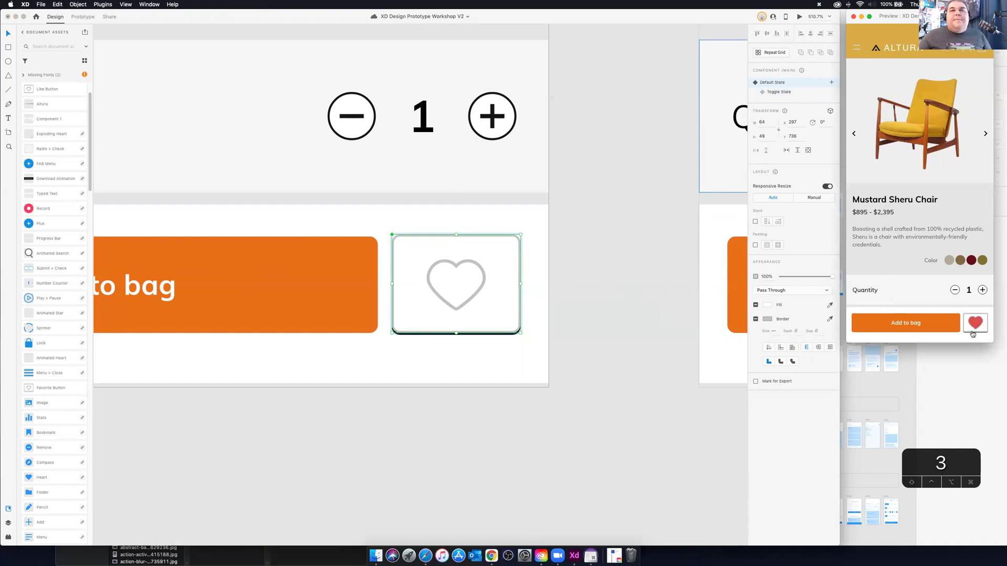
scroll(540, 414, down, 1)
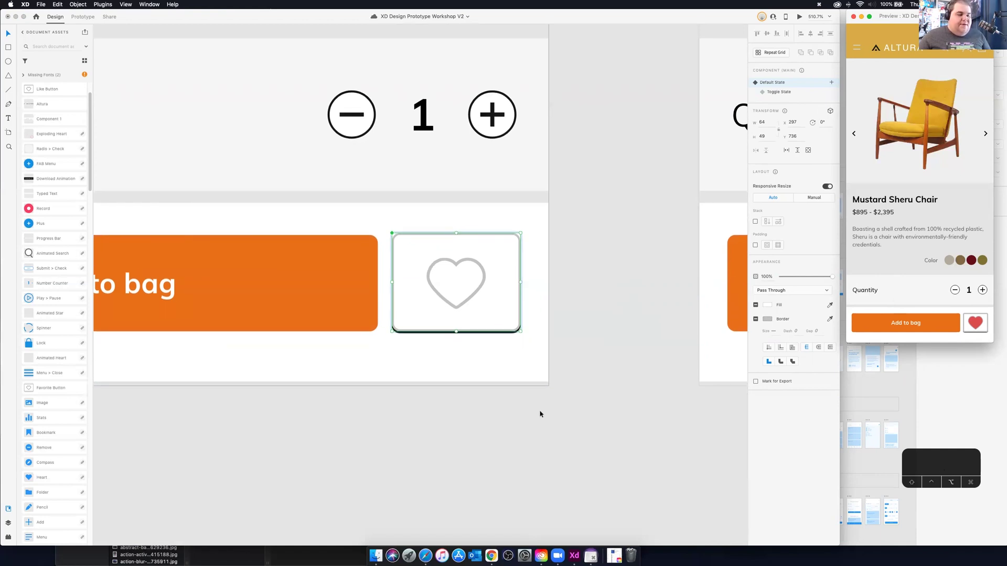
scroll(540, 414, down, 5)
scroll(540, 414, down, 3)
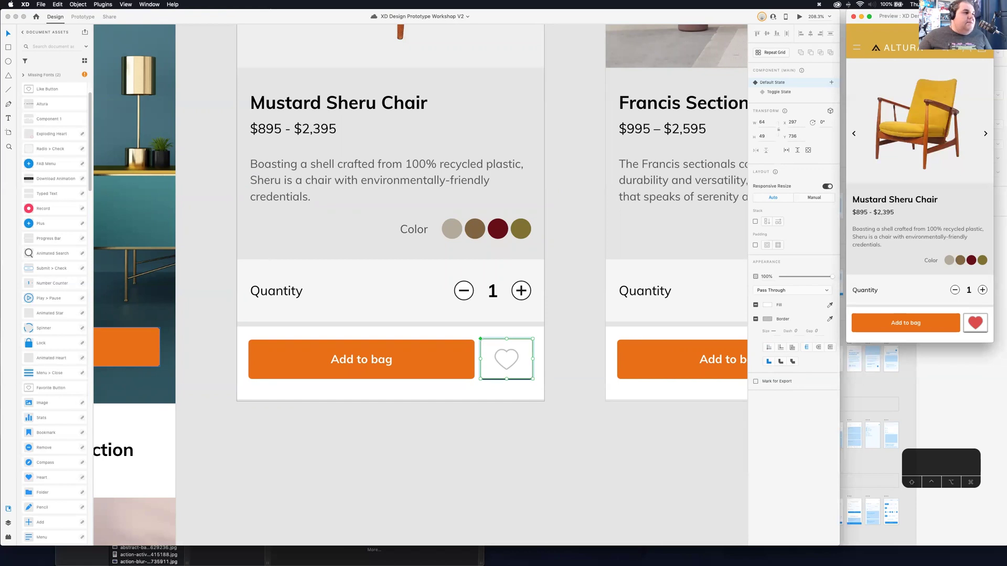
Select the first gray heart on the Animated Component States artboard to bring that artboard up in the preview.
scroll(445, 247, down, 5)
scroll(443, 260, down, 4)
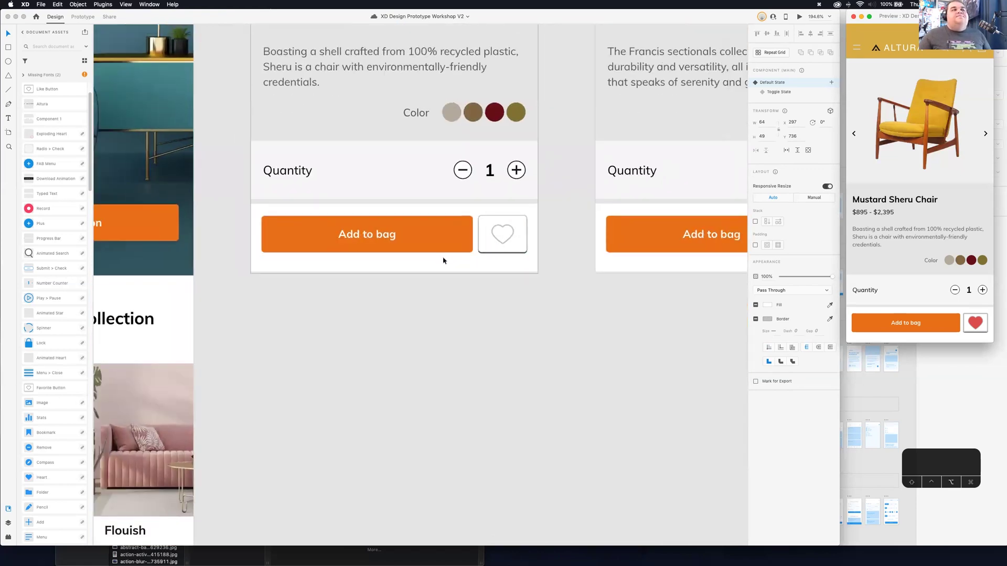
scroll(440, 266, down, 5)
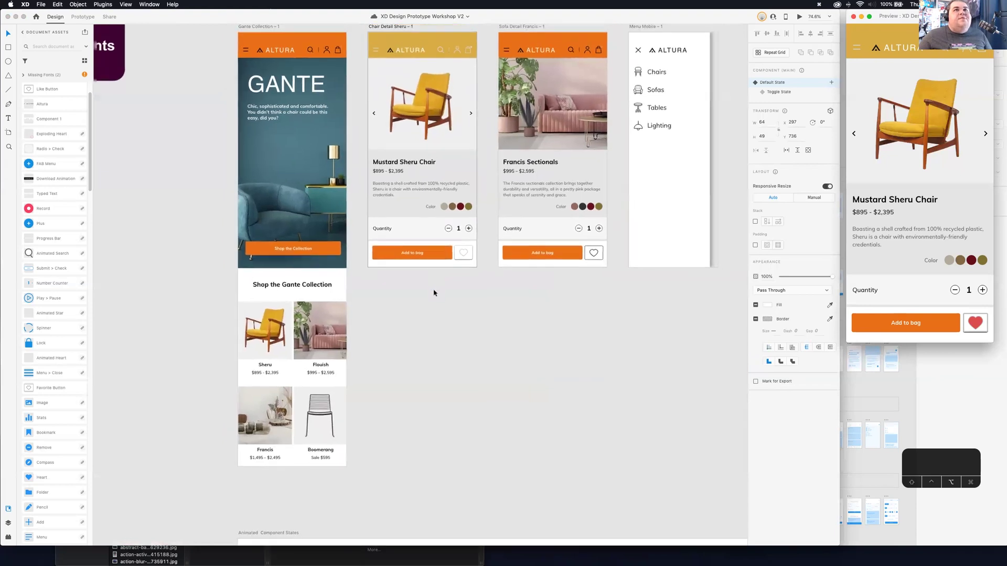
scroll(433, 292, down, 1)
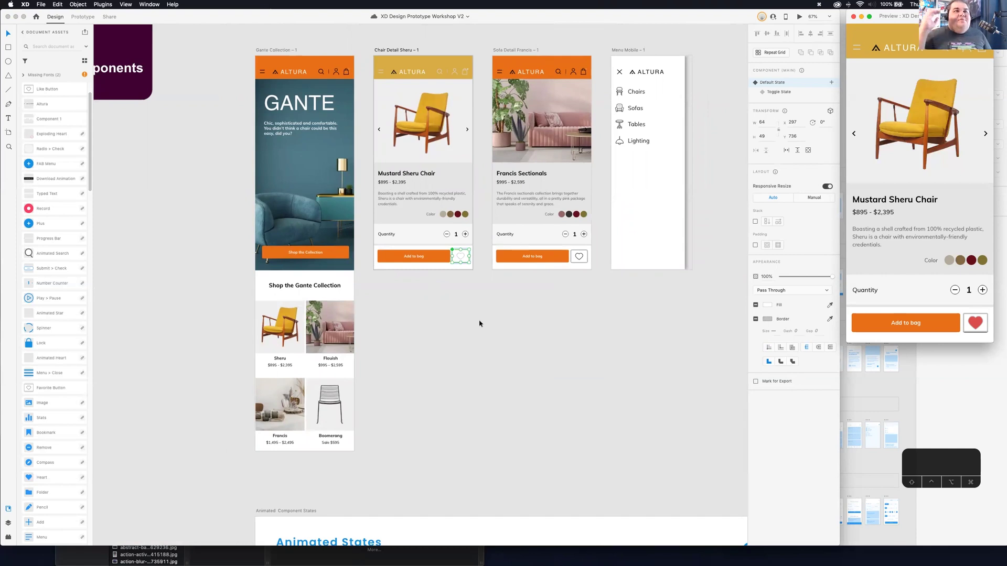
scroll(489, 322, right, 2)
scroll(526, 331, down, 6)
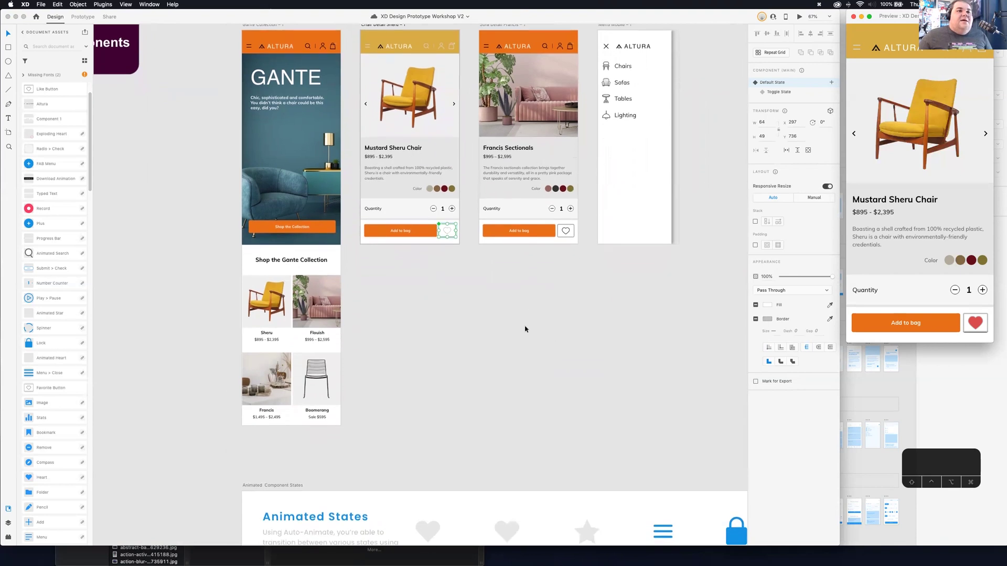
scroll(525, 329, down, 3)
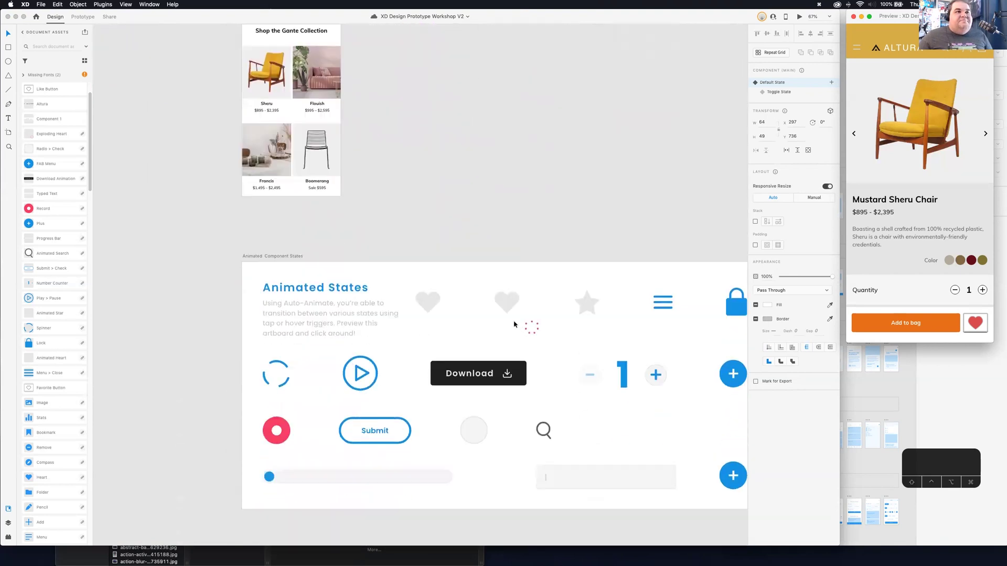
scroll(498, 323, right, 5)
scroll(498, 322, left, 5)
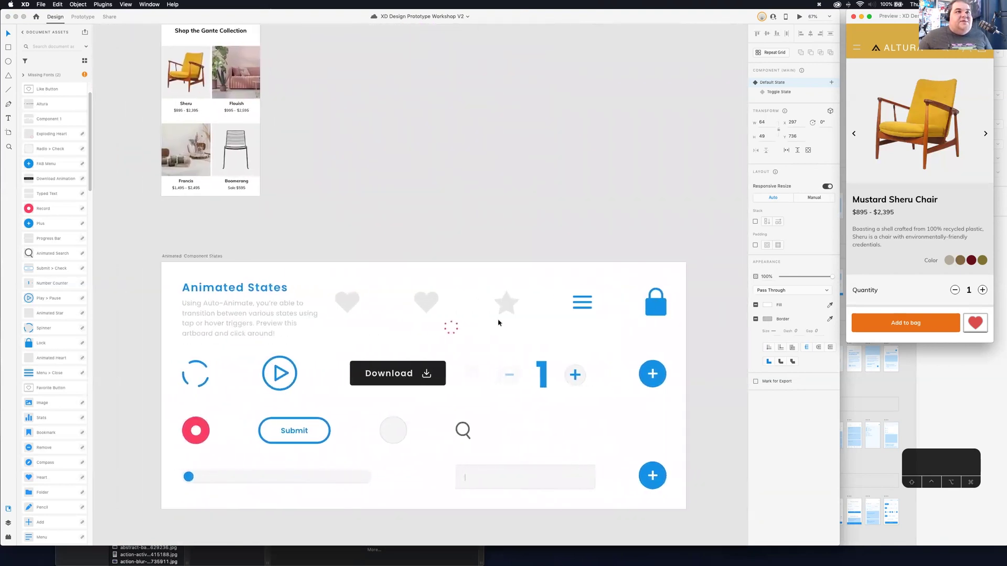
click(502, 303)
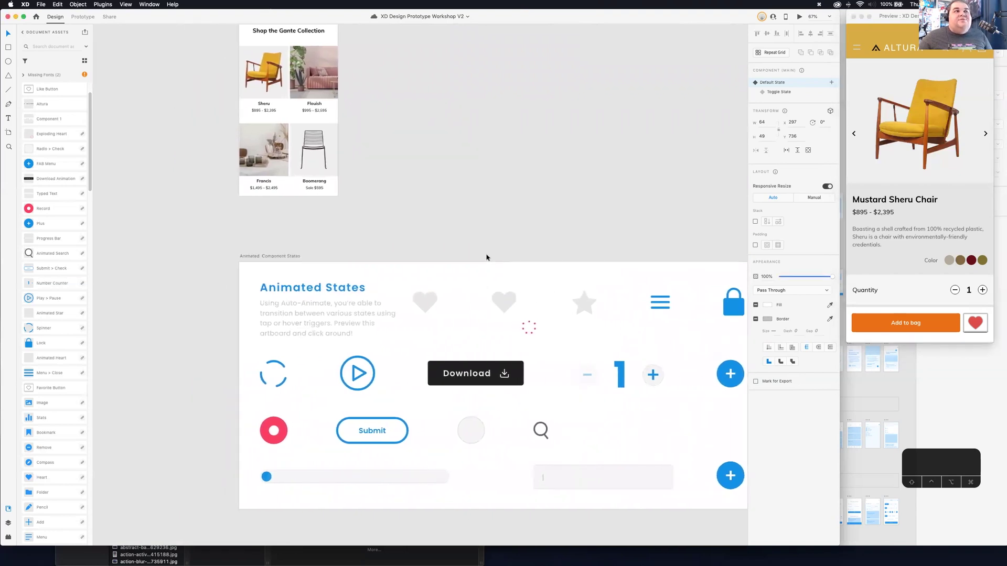
click(428, 311)
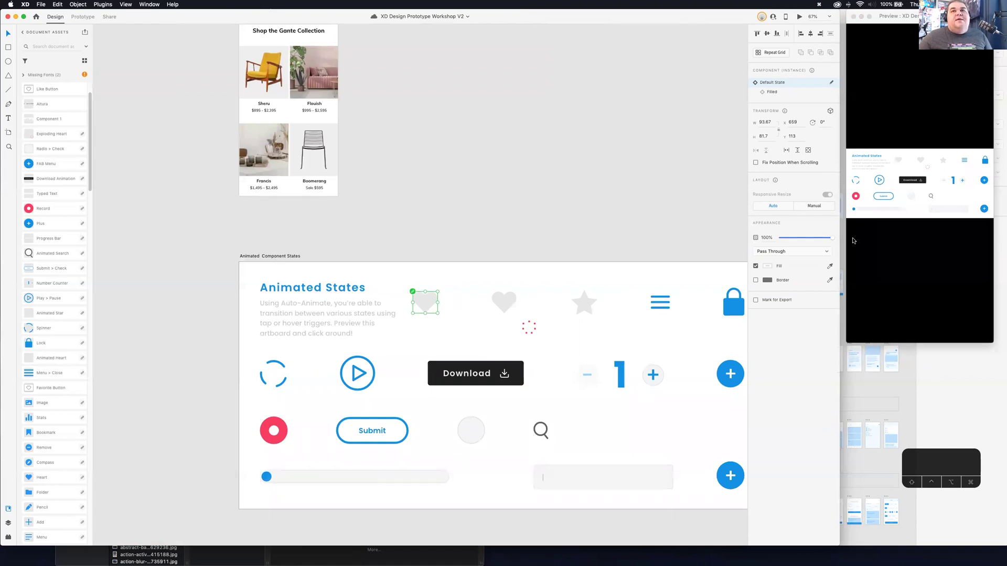
Widen the preview window so the Animated States artboard is shown at a larger size.
drag(845, 238, 364, 232)
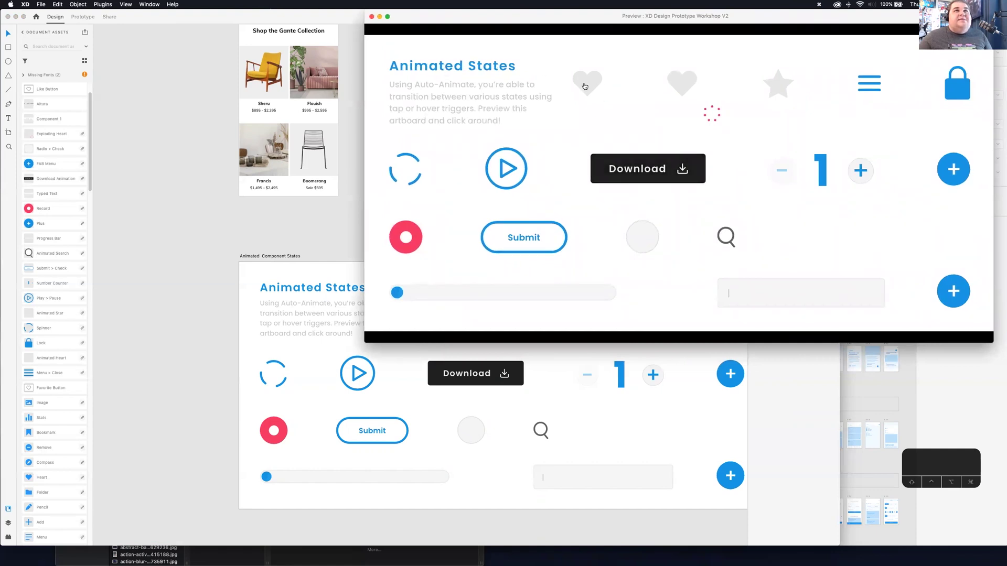
click(409, 360)
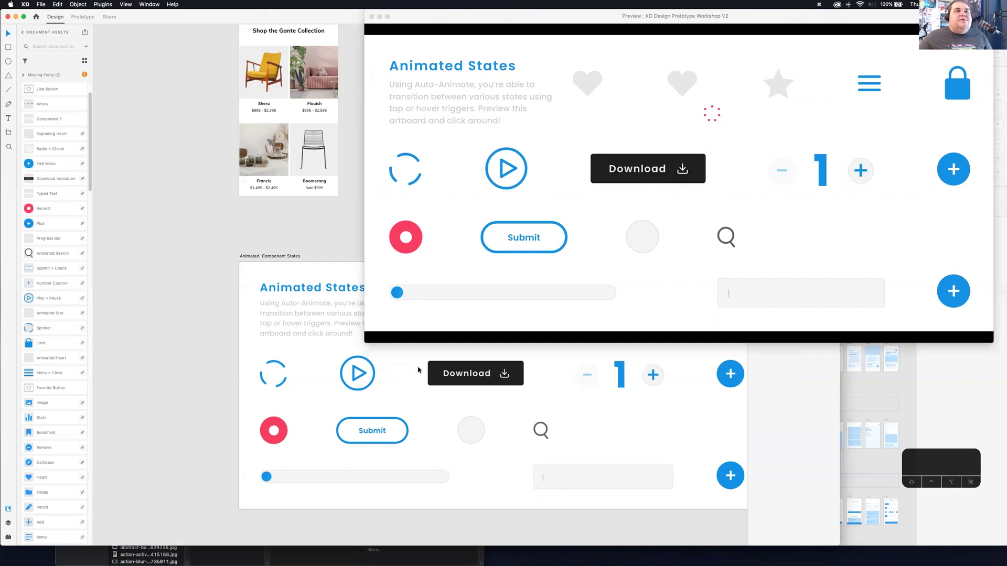
drag(365, 45, 554, 84)
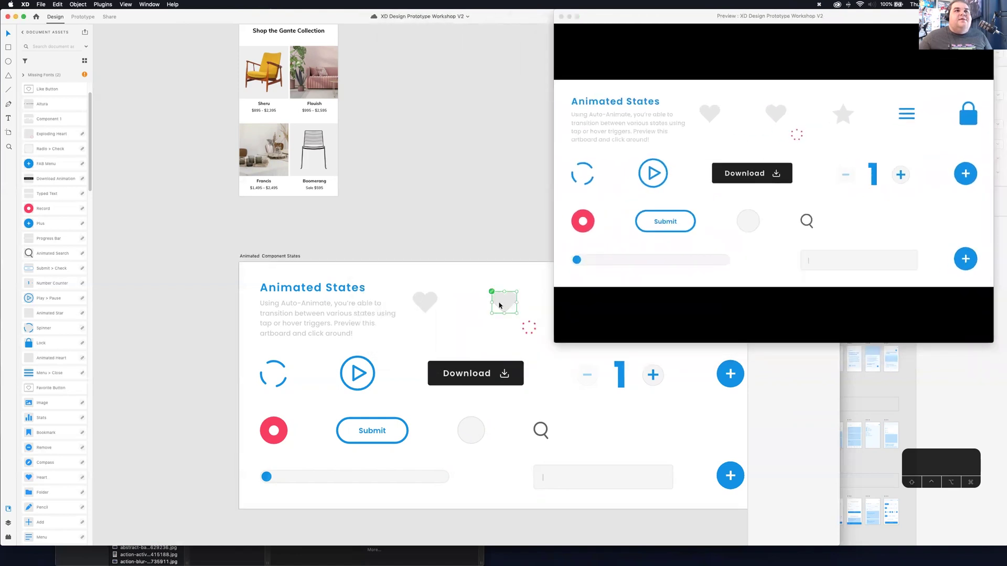
click(748, 28)
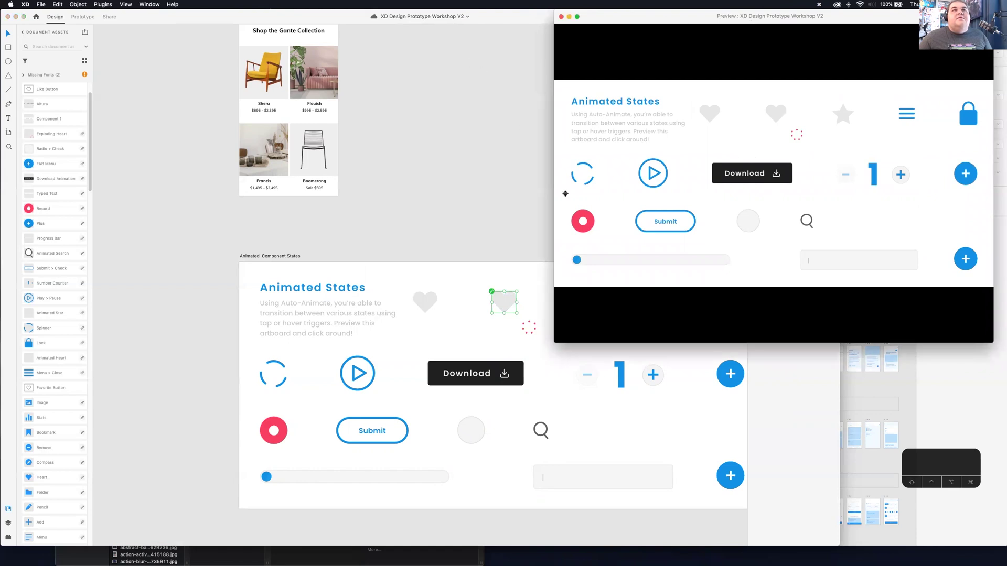
drag(565, 194, 850, 192)
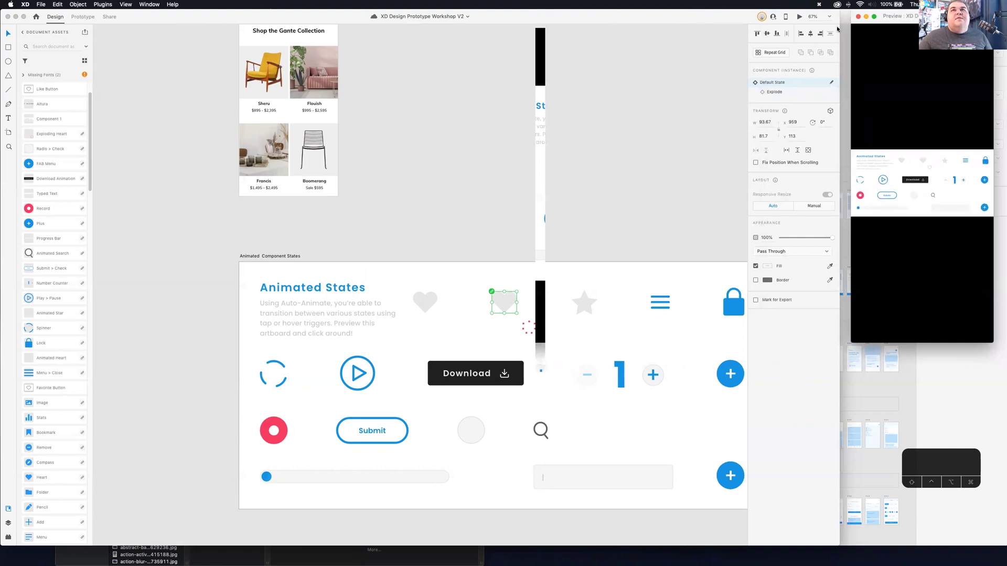
drag(850, 33, 339, 131)
Test the spinner, record button, progress bar and Submit button in the Animated States preview.
click(374, 168)
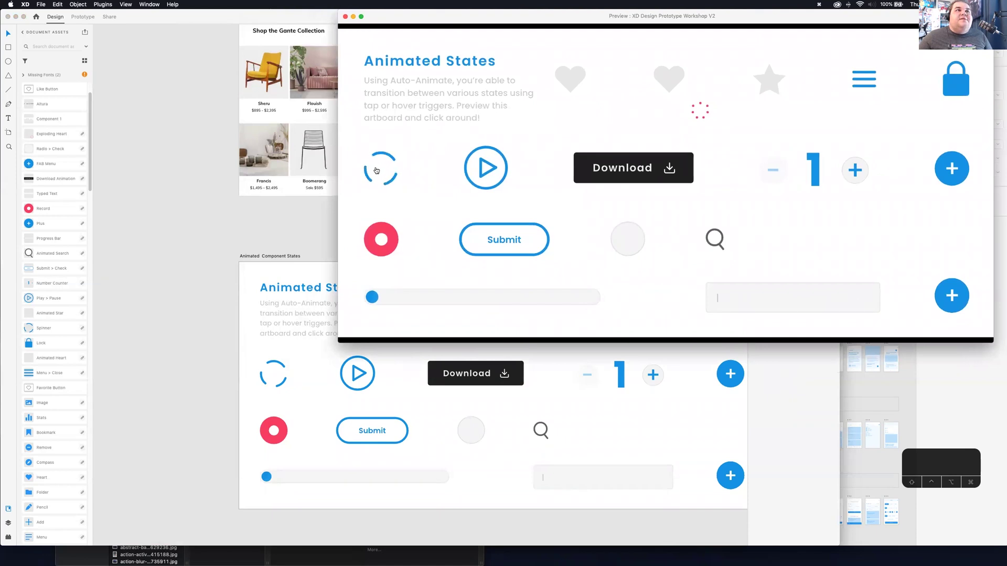
click(389, 229)
click(377, 298)
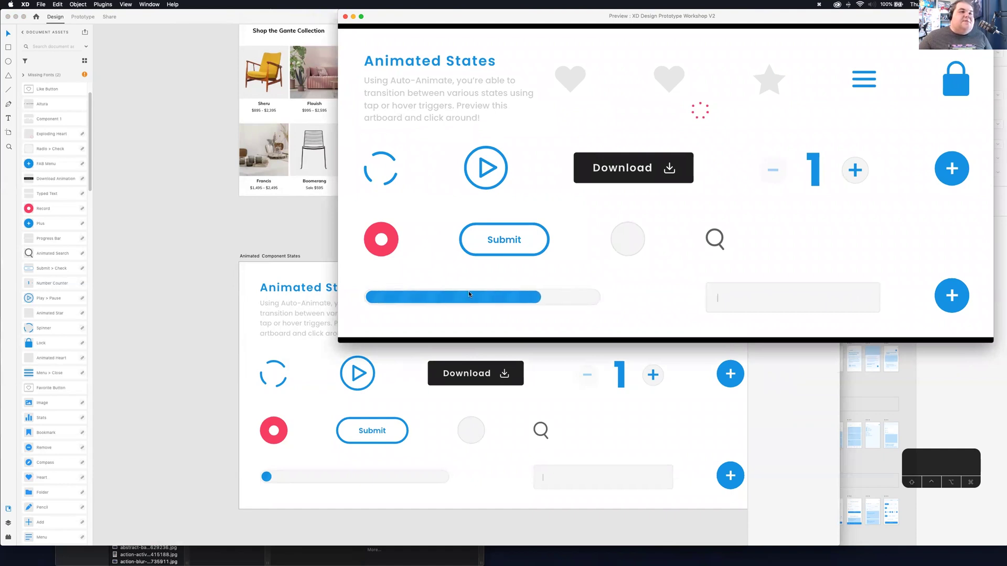
click(508, 244)
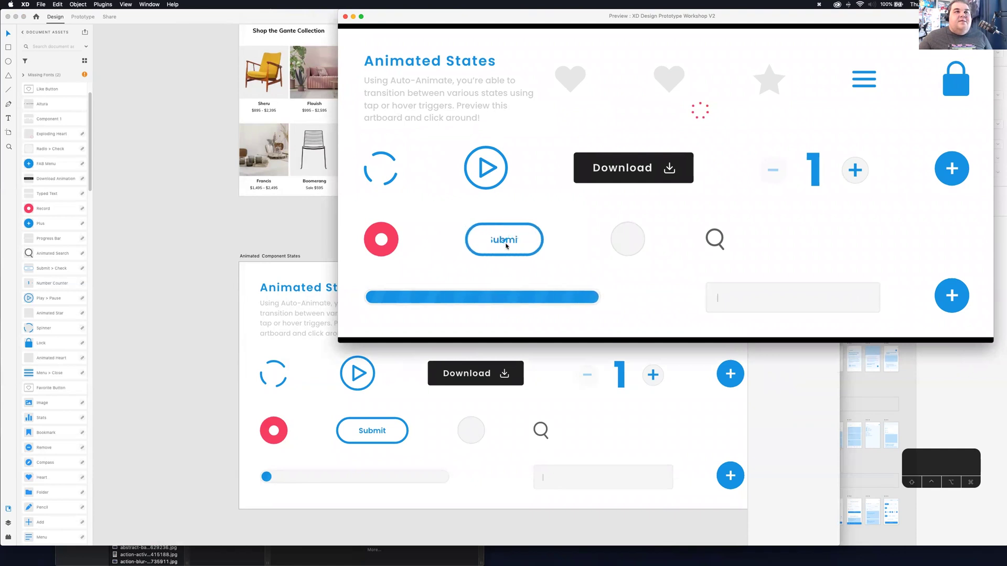
Test the round check, search icon and typed text field, and expand and collapse the lower floating plus menu in the preview.
click(632, 248)
click(722, 245)
click(729, 303)
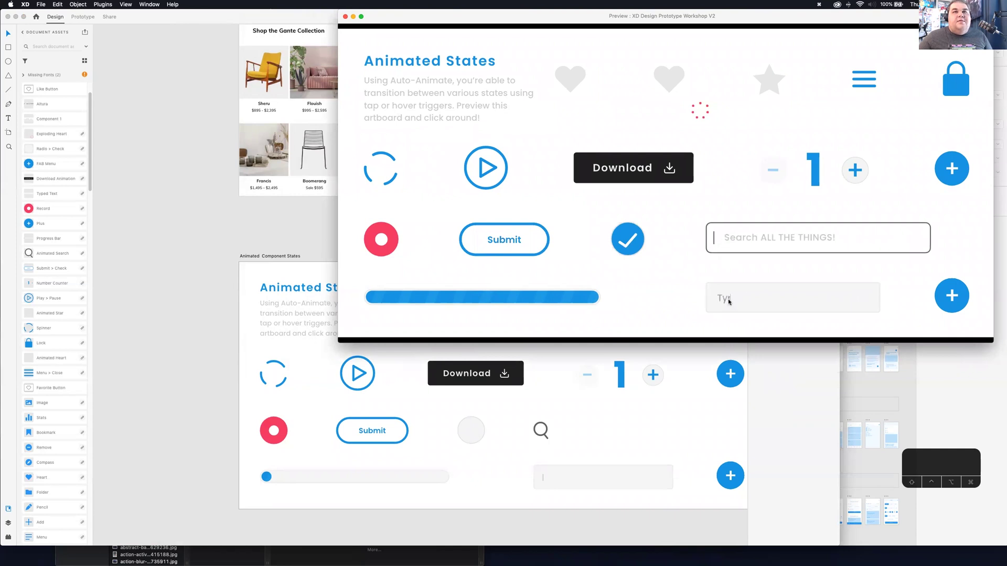
click(948, 298)
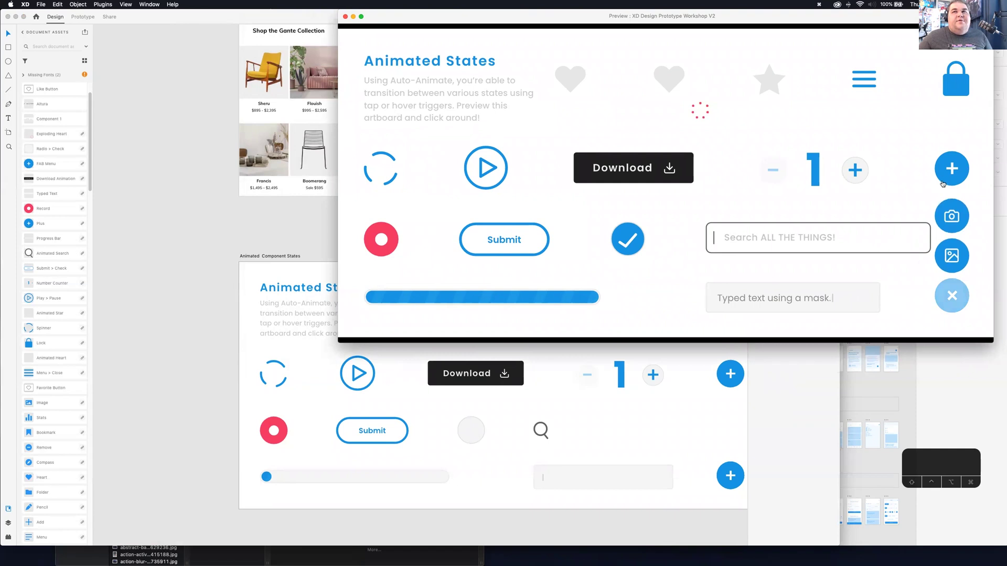
click(947, 296)
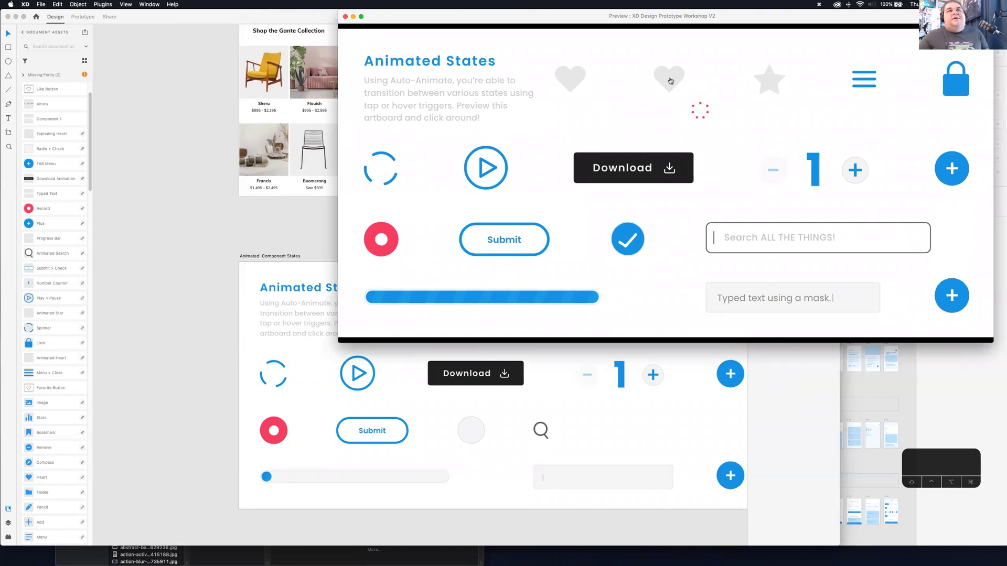
Toggle the first heart between gray and red in the Animated States preview.
click(571, 88)
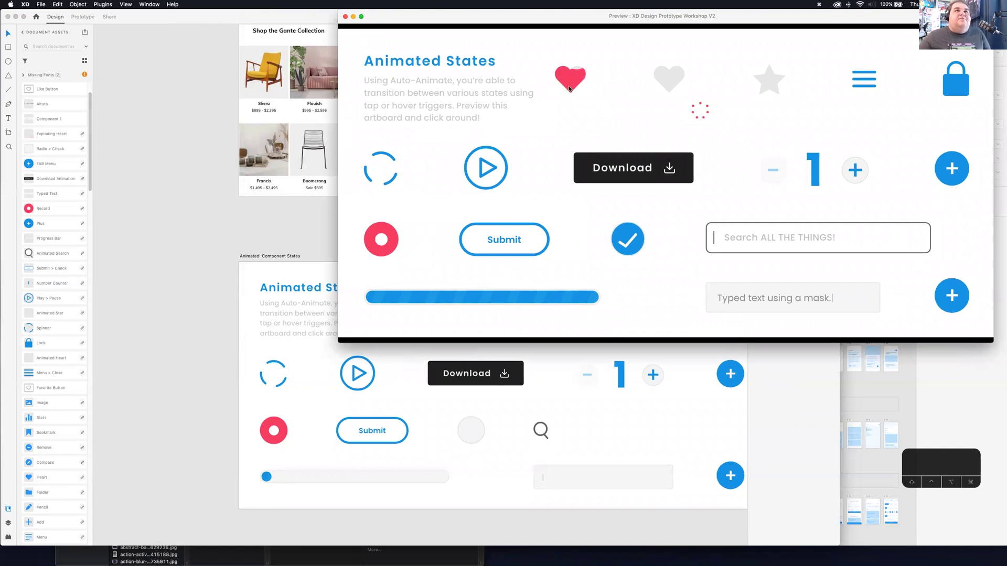
click(569, 88)
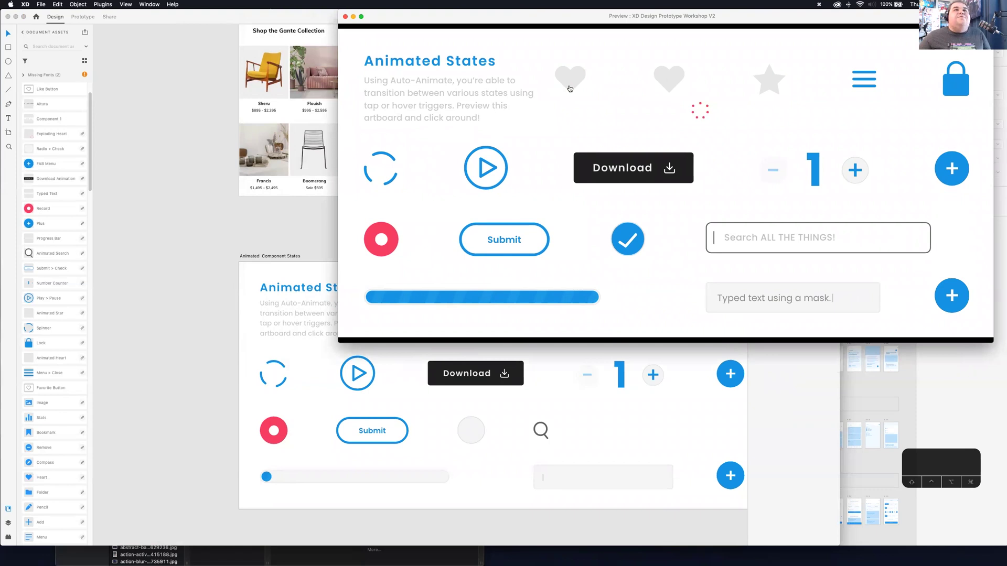
click(569, 88)
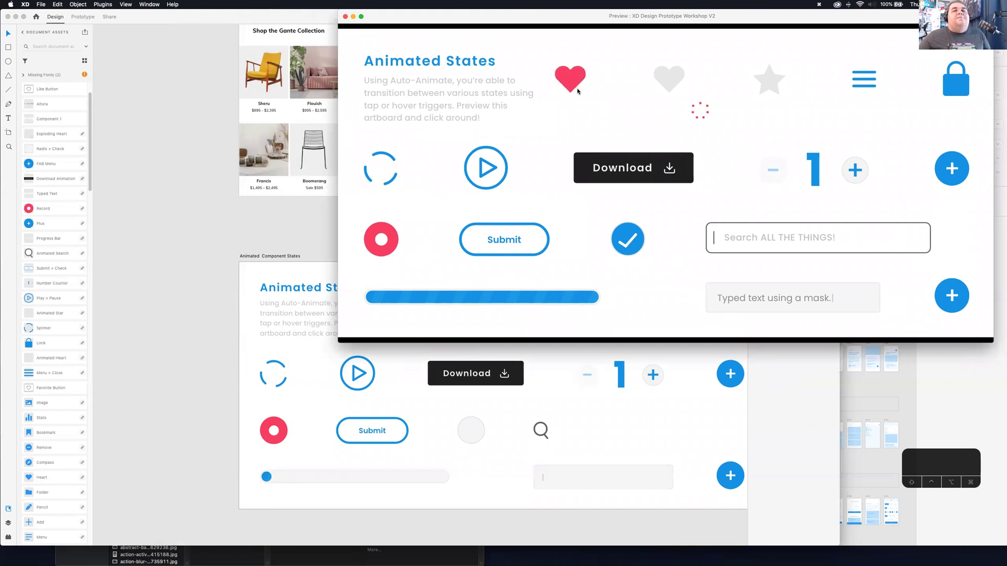
Test the number counter by raising and lowering its value repeatedly in the preview.
click(863, 181)
click(863, 181)
click(860, 178)
click(854, 171)
click(767, 168)
click(767, 168)
click(766, 168)
click(766, 168)
click(853, 170)
Toggle the menu icon to its close icon in the preview, and close the preview window.
click(870, 80)
click(875, 82)
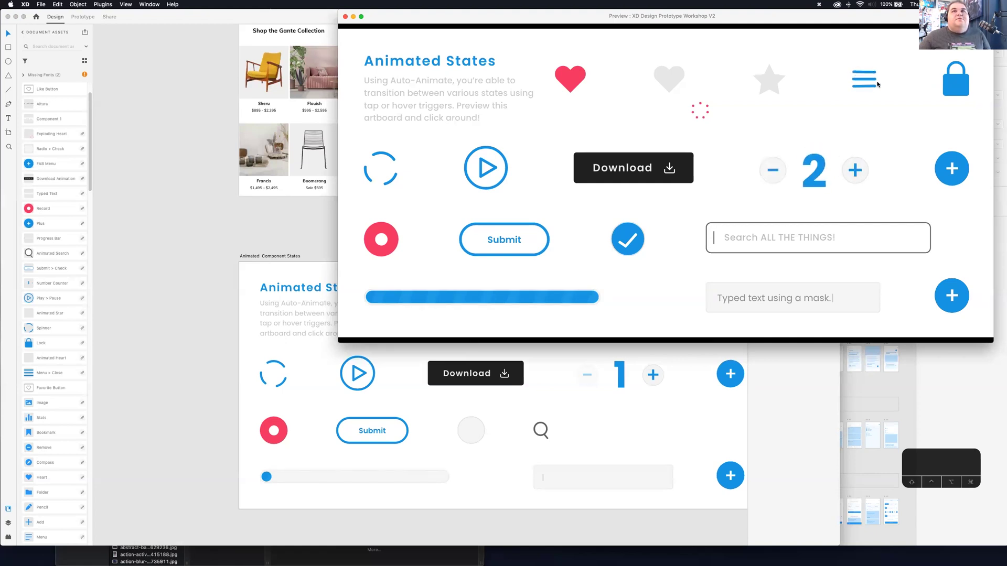
click(870, 83)
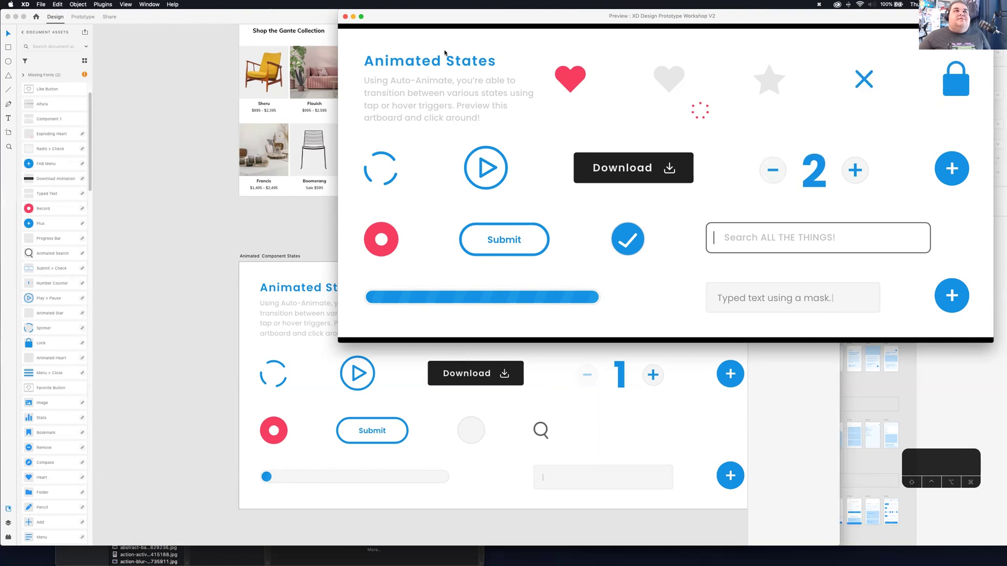
click(345, 17)
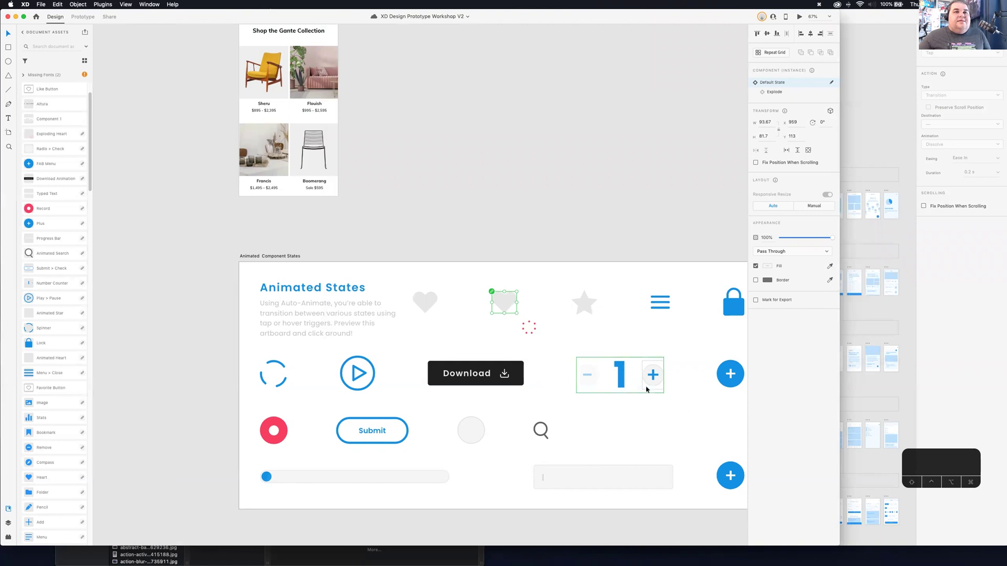
Inspect the first gray heart component on the Animated States artboard, including the shape inside it.
click(422, 299)
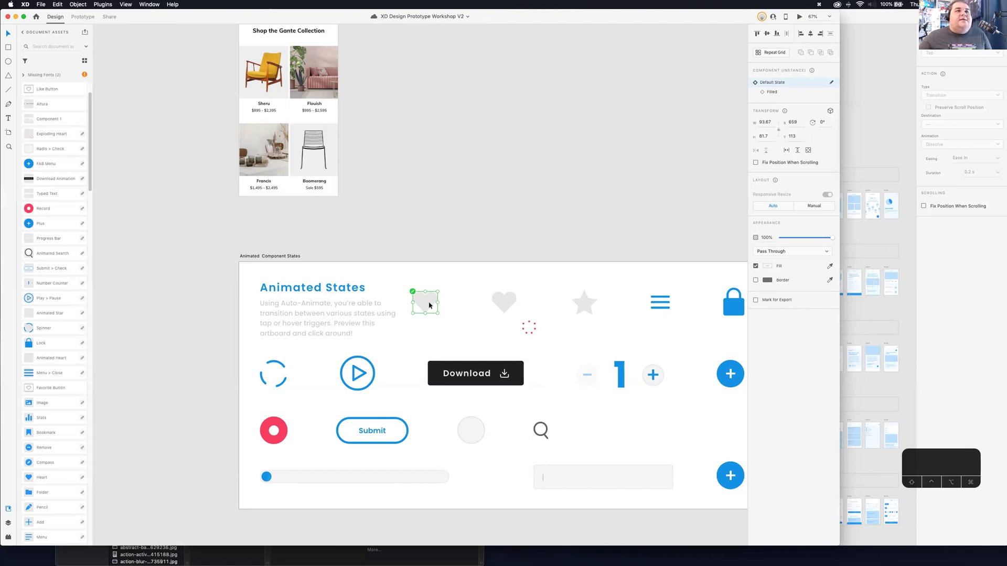
double_click(429, 305)
click(439, 266)
click(420, 299)
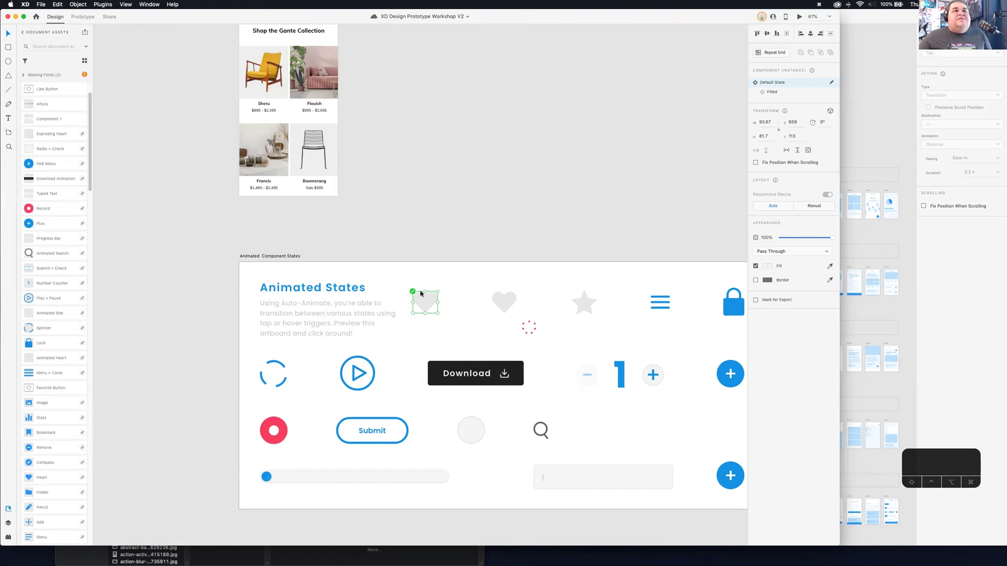
right_click(427, 299)
click(414, 283)
scroll(422, 307, up, 5)
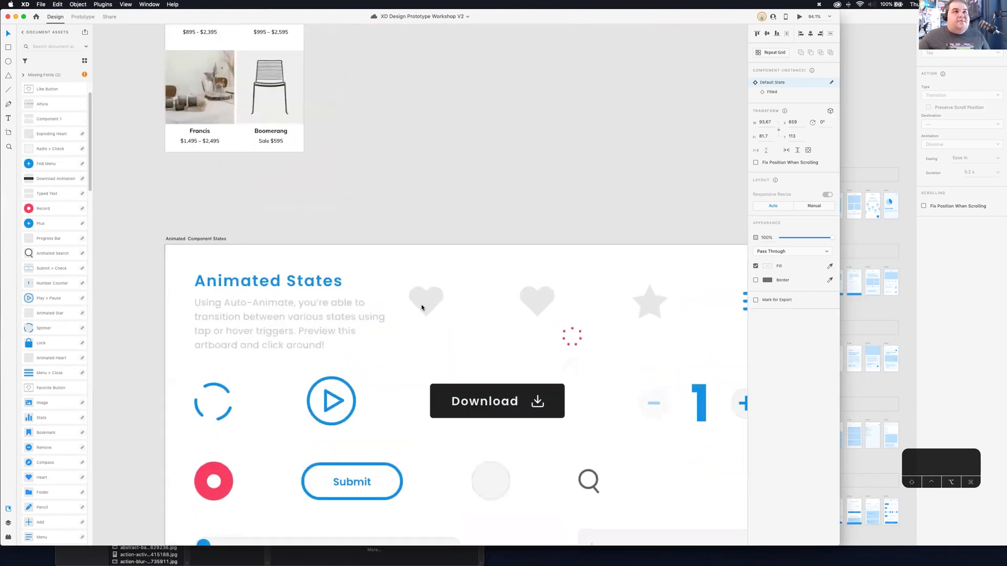
scroll(422, 307, up, 5)
double_click(435, 314)
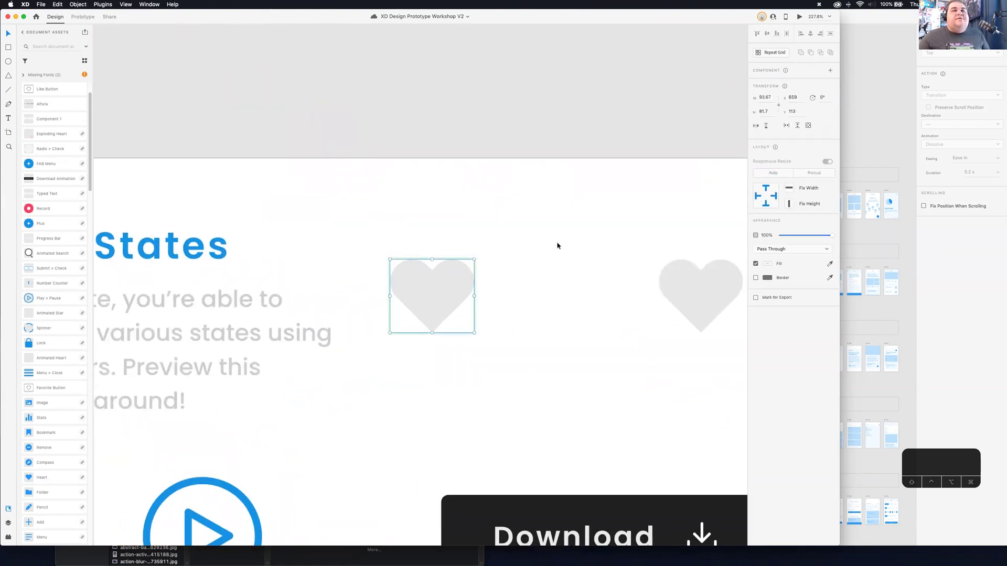
click(490, 252)
Switch the first heart to its Filled state to examine the fill shape inside, and return it to Default State.
click(432, 276)
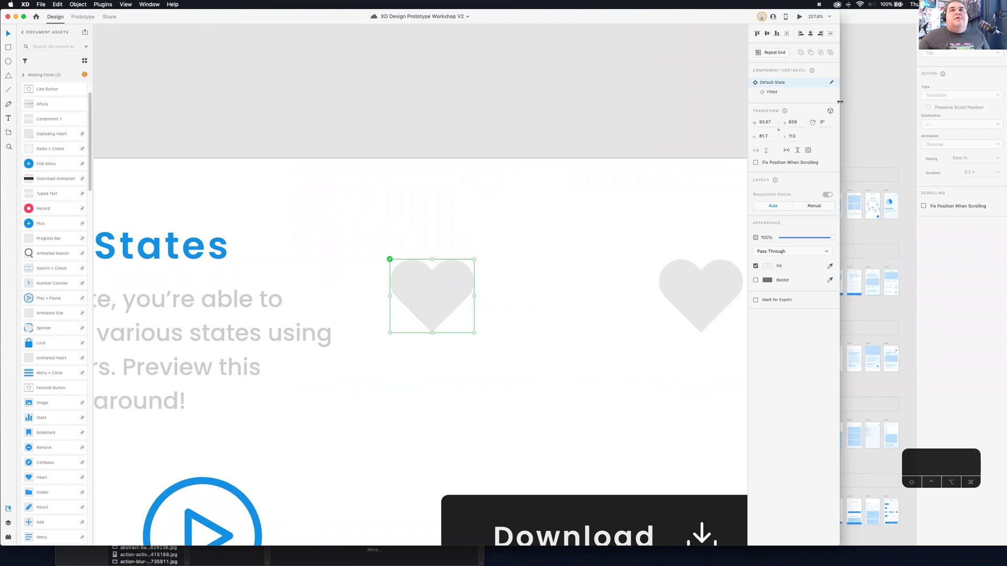
click(770, 93)
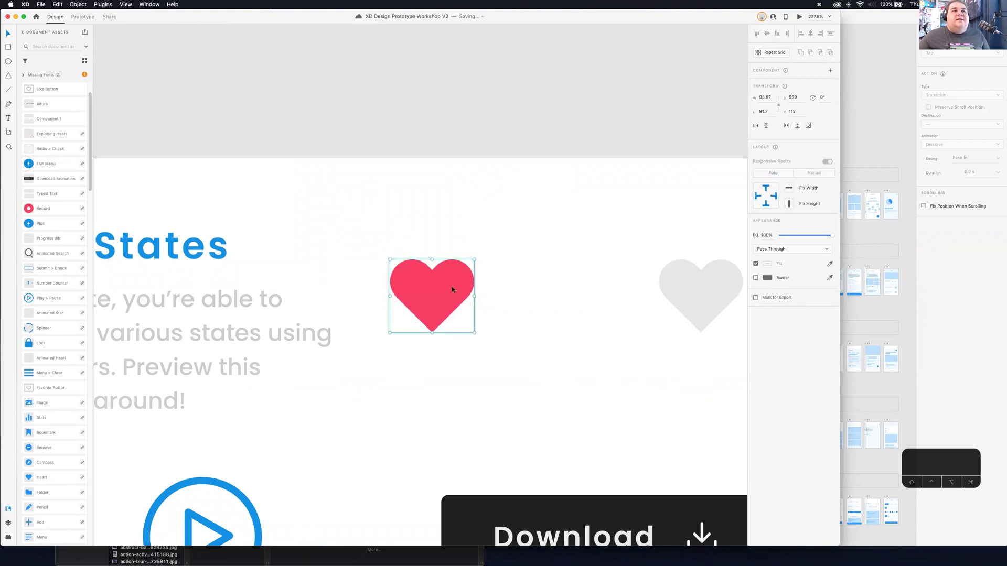
click(481, 321)
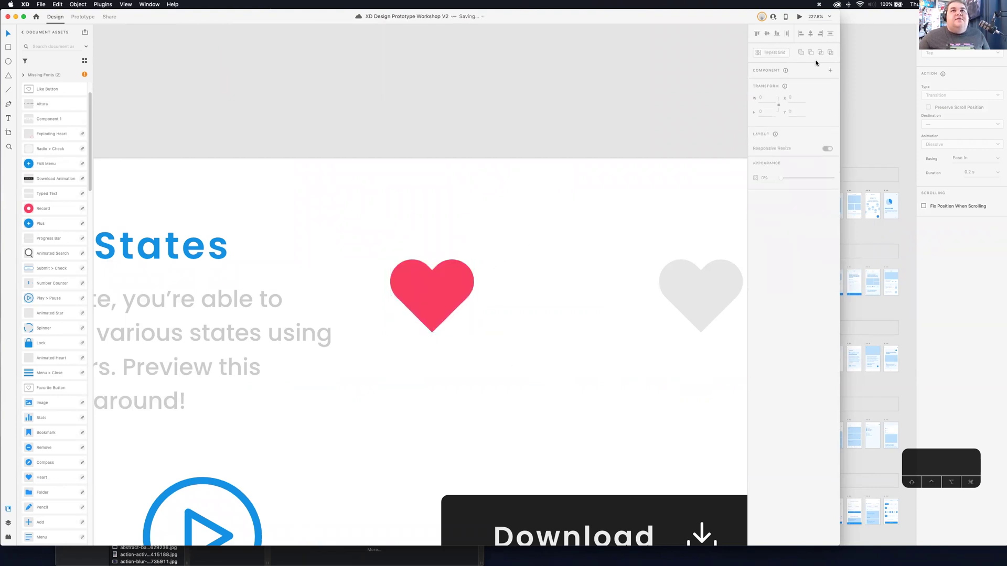
click(441, 275)
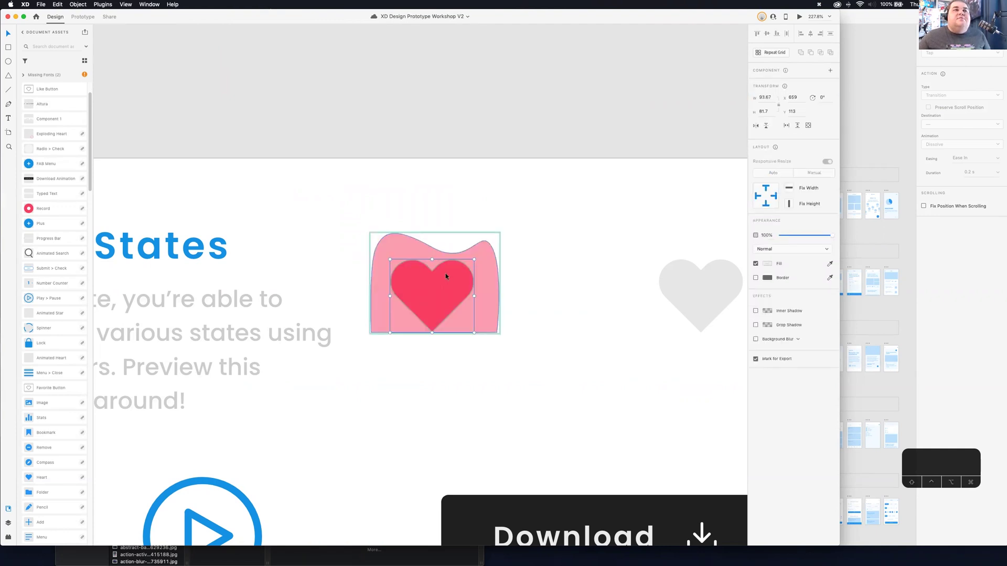
click(541, 152)
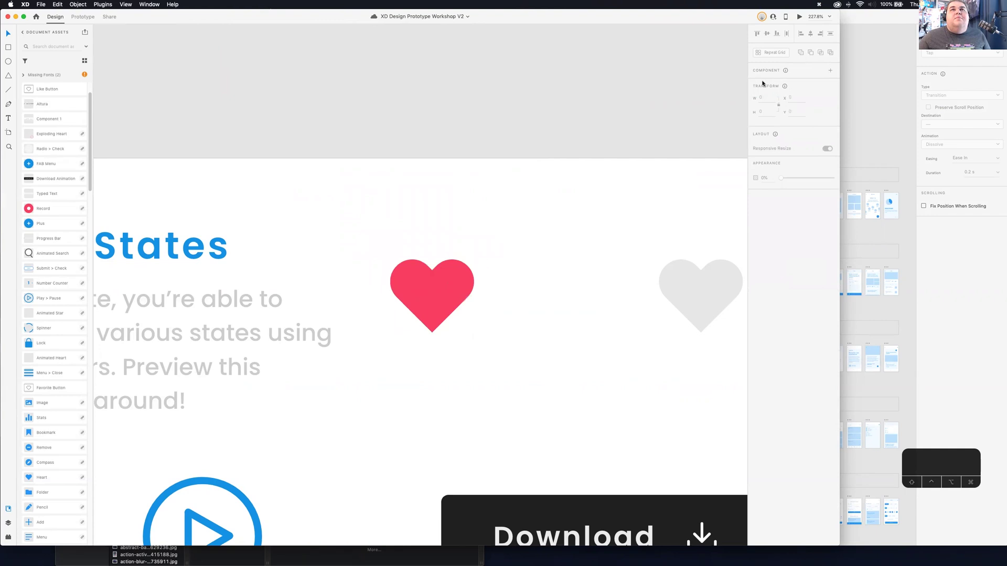
click(438, 279)
click(771, 83)
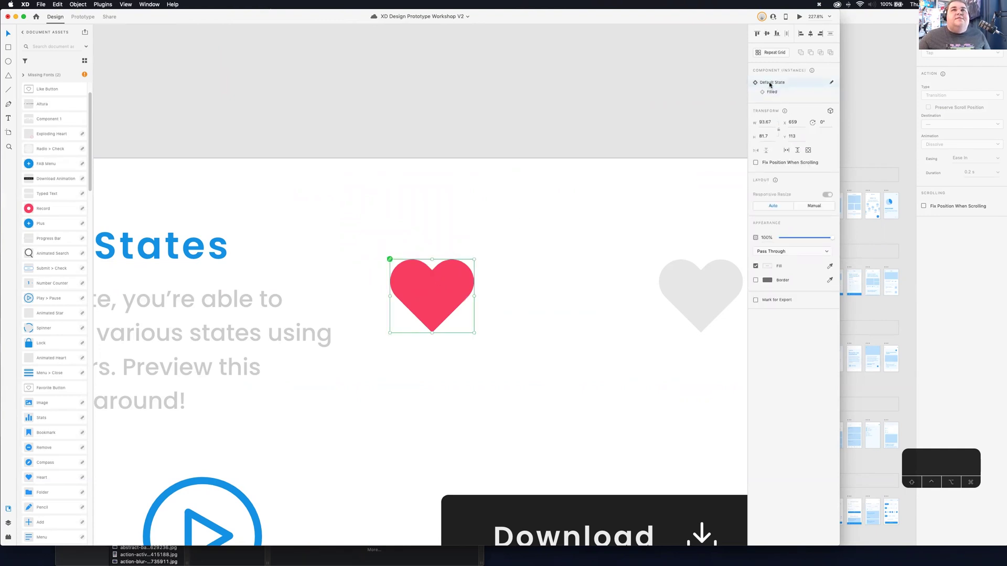
Open the mask group inside the first heart and examine its heart outline and the pink fill shape beneath it.
double_click(432, 304)
double_click(432, 304)
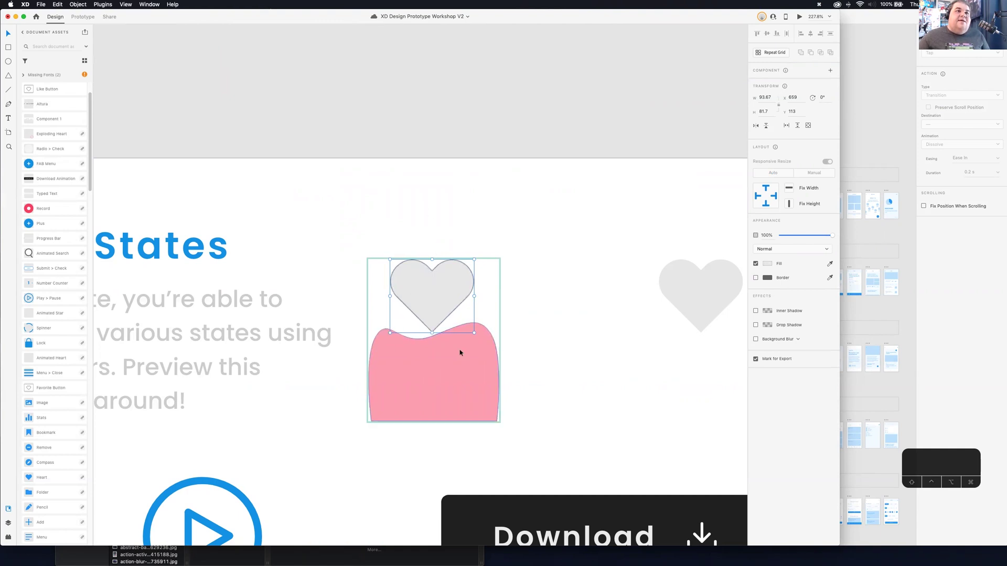
click(478, 237)
click(442, 290)
double_click(442, 290)
click(437, 372)
click(562, 344)
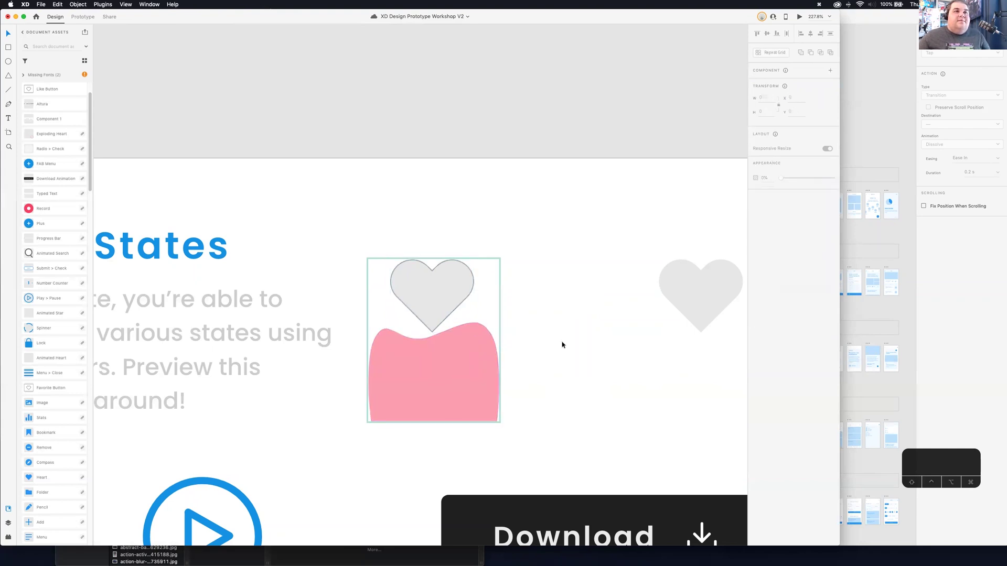
click(426, 307)
double_click(440, 303)
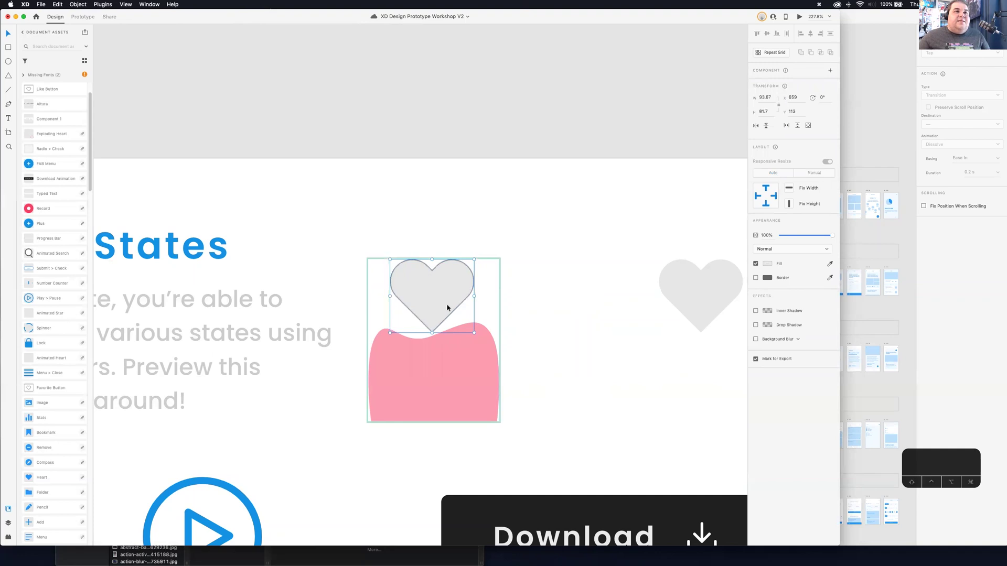
Check the commands available for the heart outline and search the application's help for "mask" to locate Mask with Shape.
right_click(439, 302)
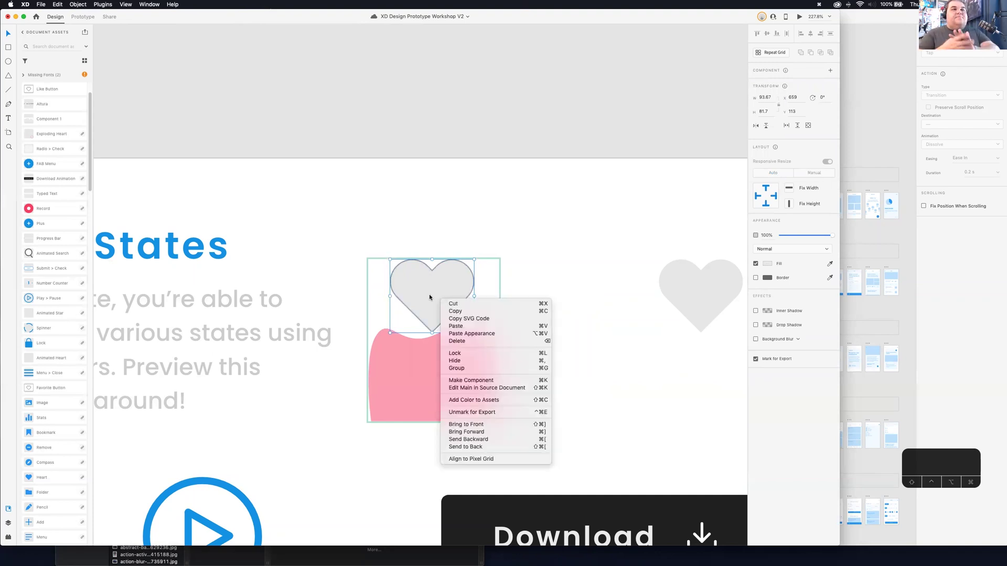
click(416, 394)
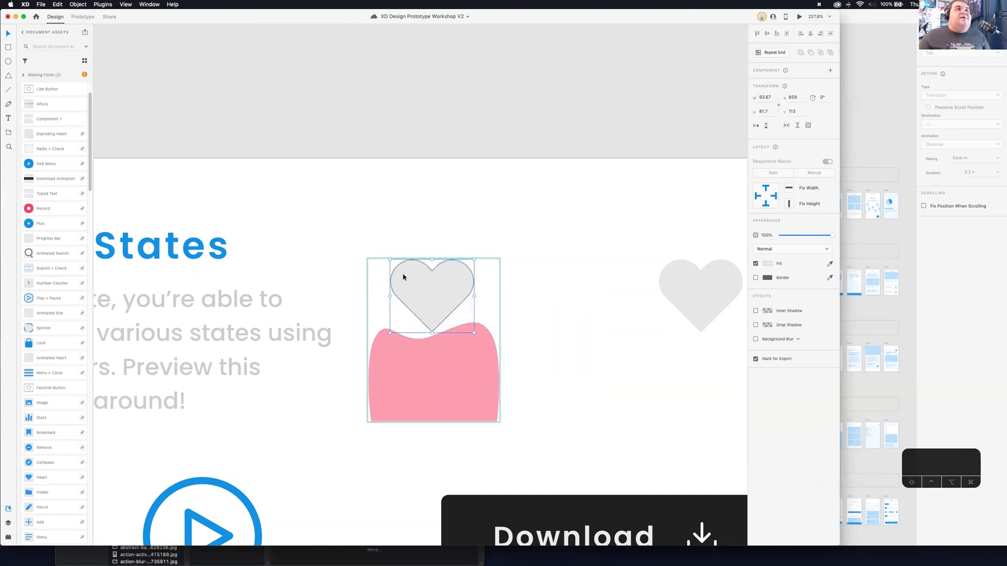
click(174, 4)
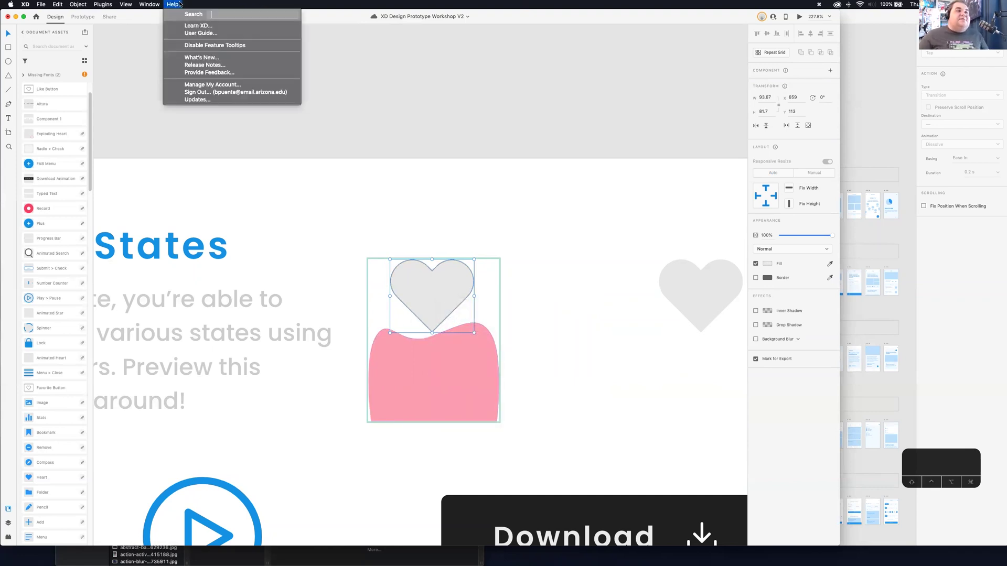
text(ma)
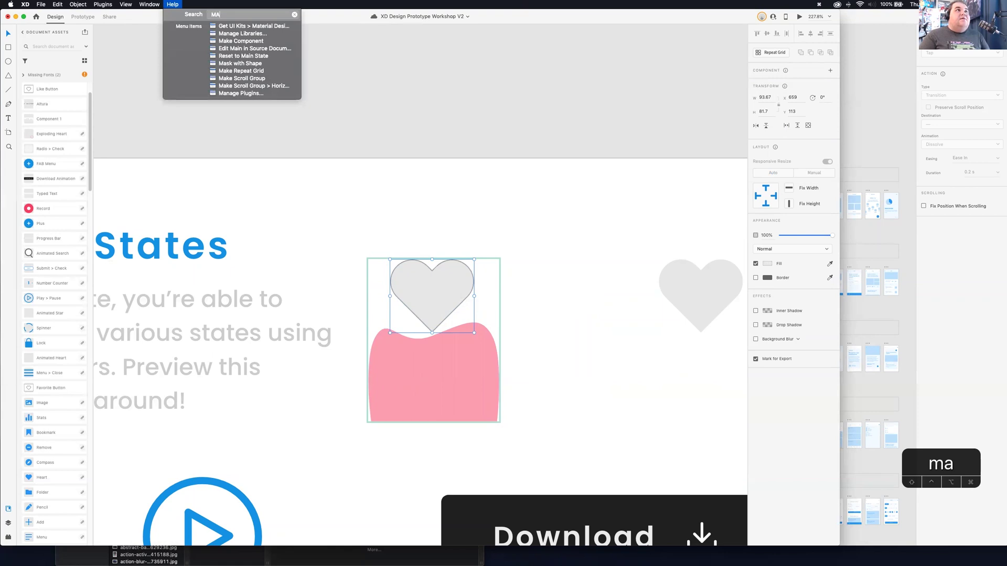
text(sk)
key(Escape)
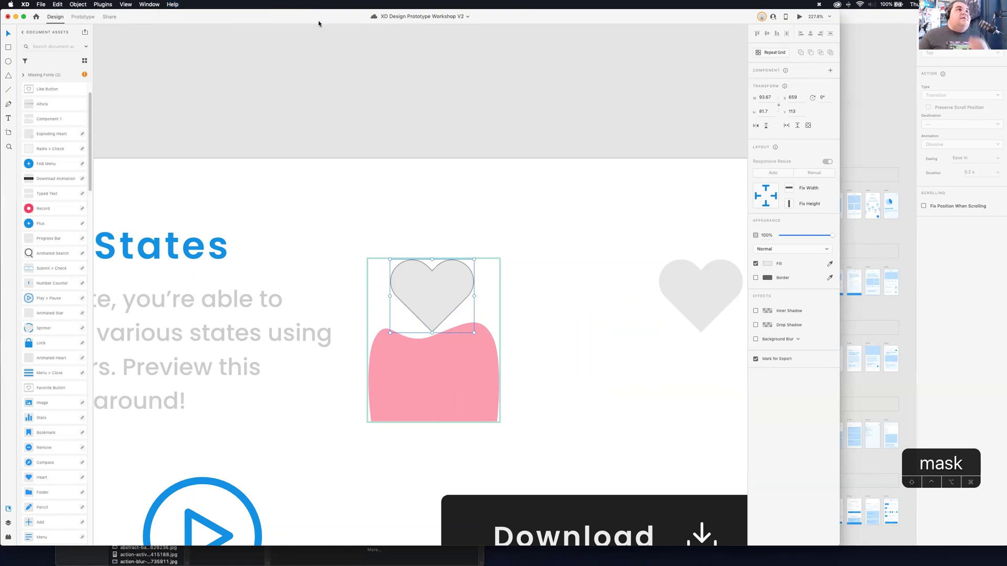
click(173, 4)
mouse_move(224, 28)
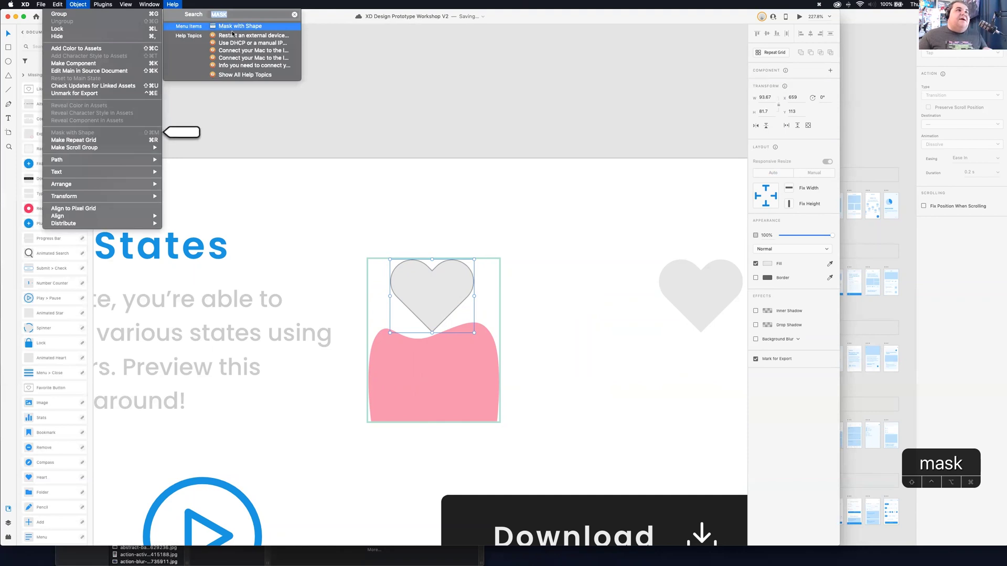
click(479, 228)
Compare the masked fill shape inside the first heart in its Default State and Filled state, and return it to Default State.
click(456, 301)
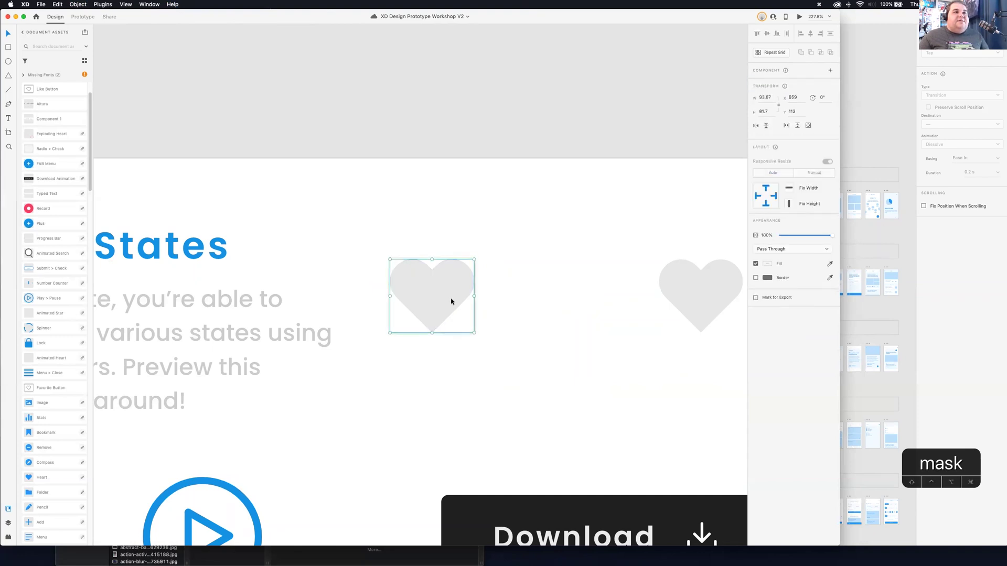
double_click(450, 301)
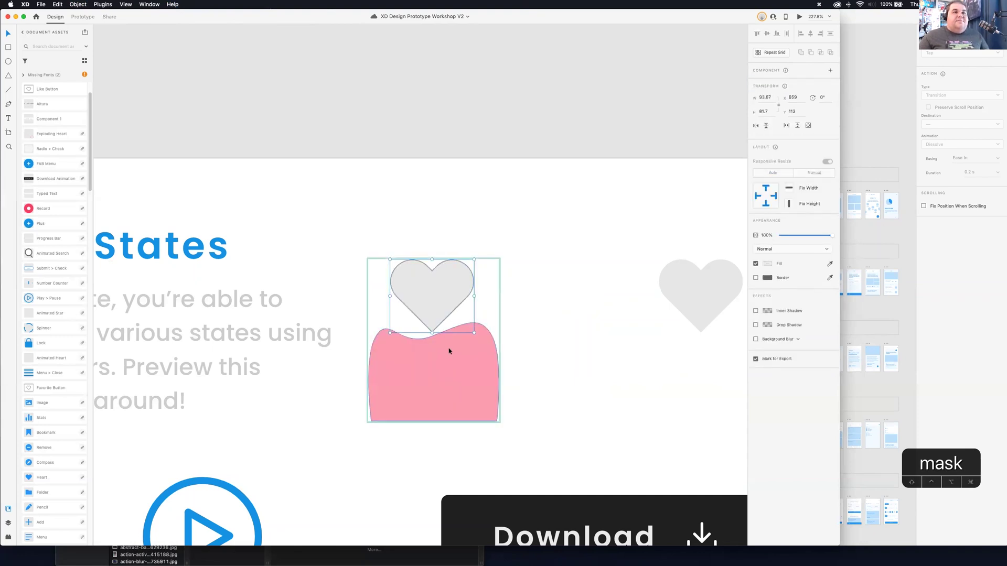
click(582, 237)
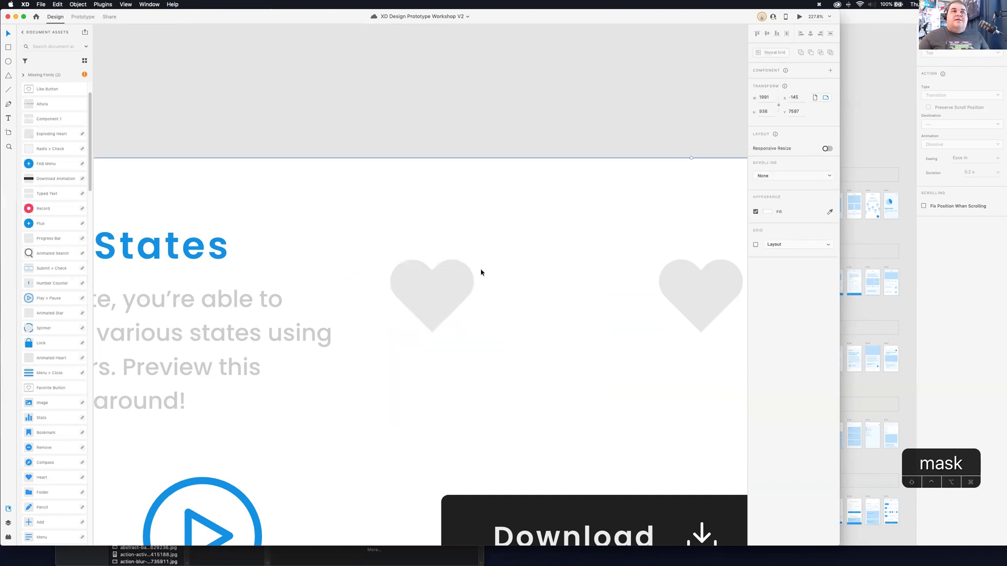
click(427, 303)
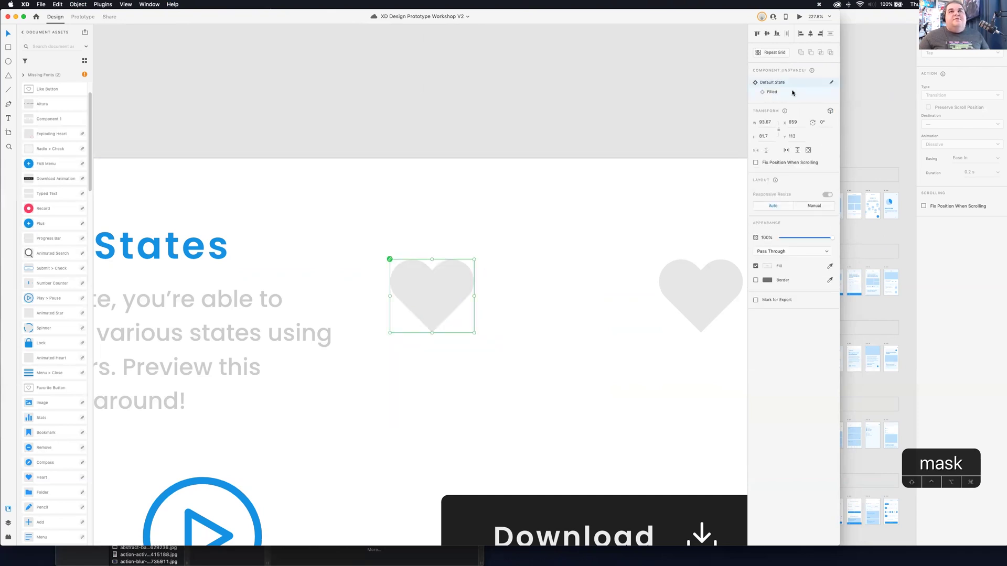
click(771, 92)
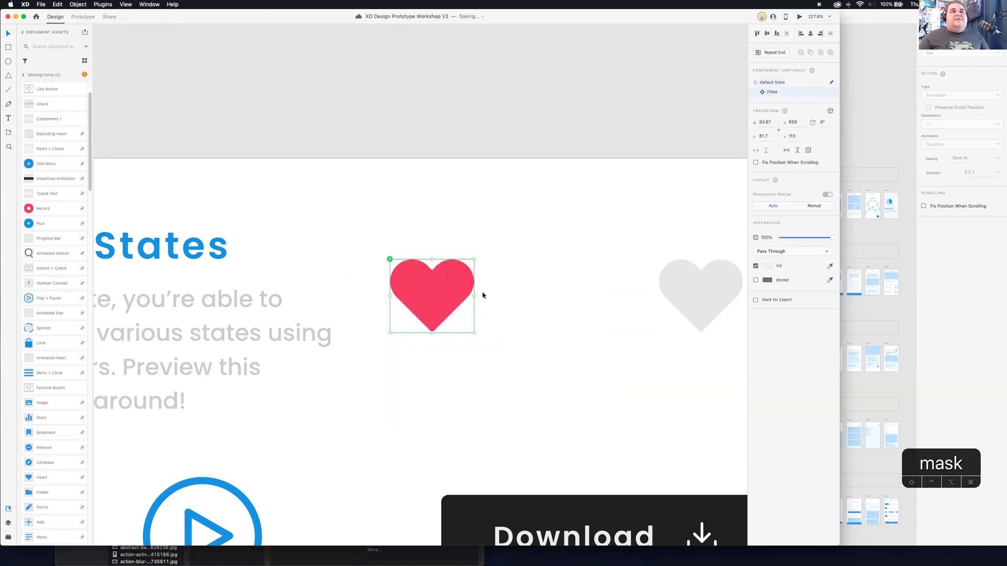
double_click(455, 291)
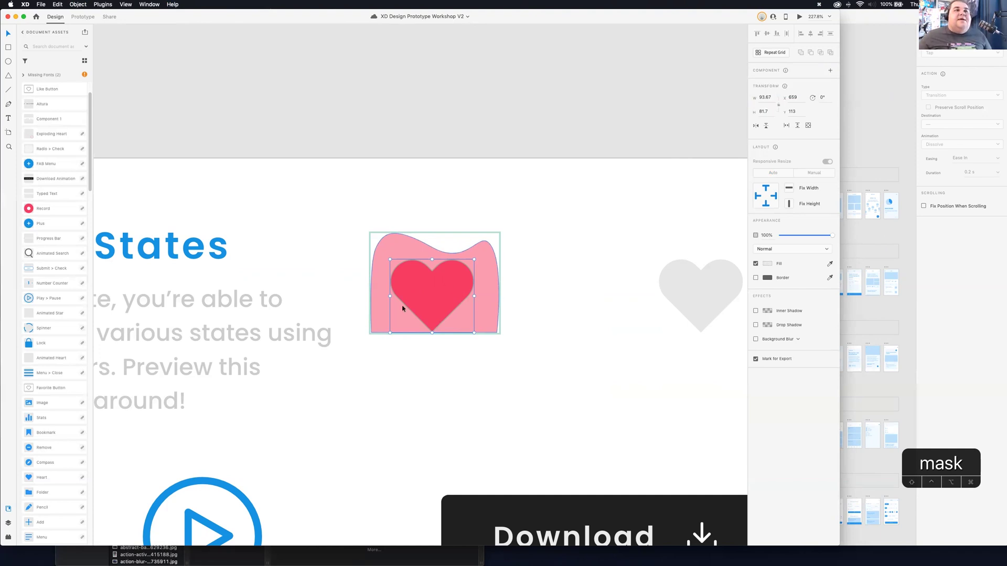
click(612, 173)
click(587, 193)
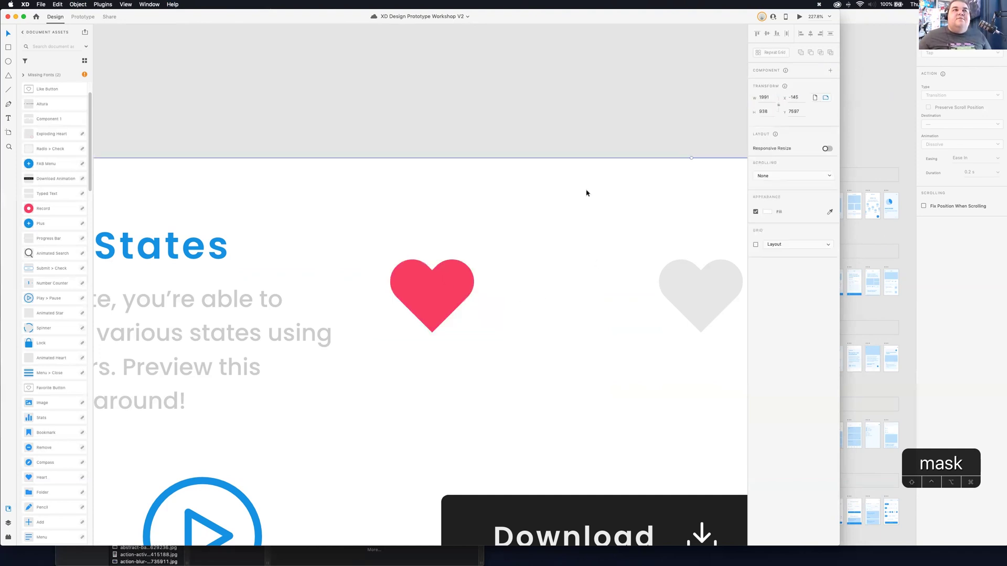
click(418, 304)
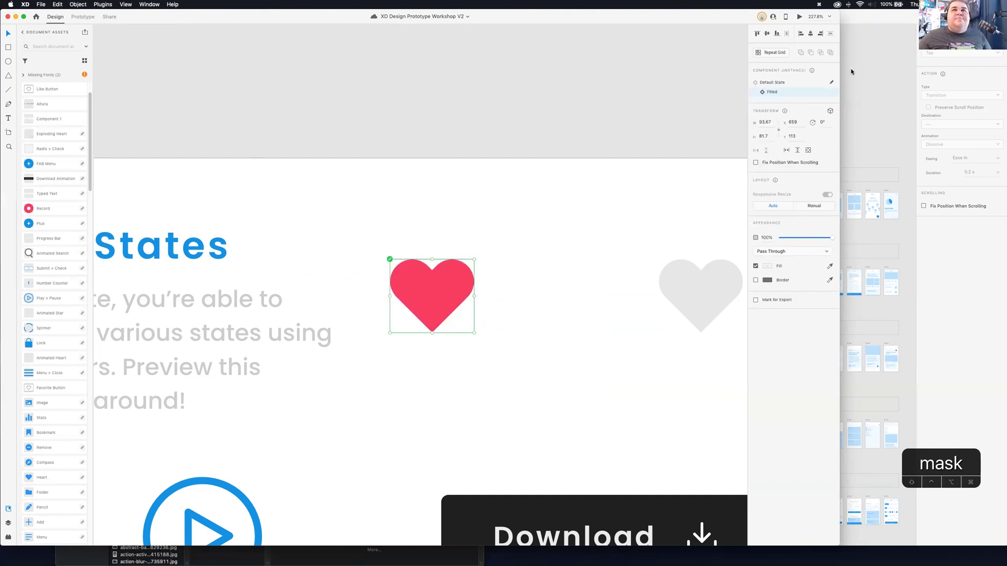
click(789, 84)
Switch the second heart to its Explode state, return it to Default State, and examine the ring of red dots belonging to it.
scroll(598, 220, down, 1)
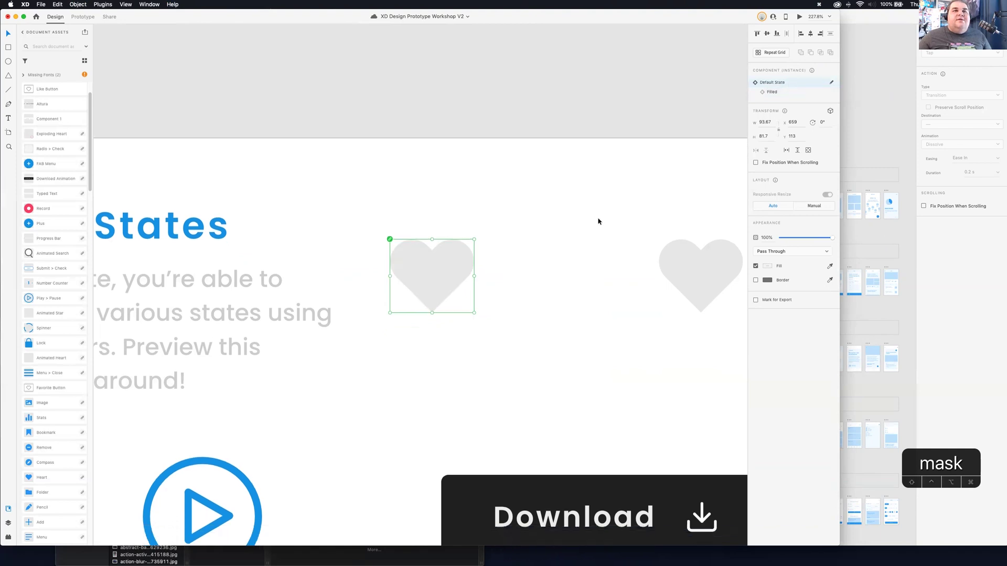
scroll(600, 215, right, 5)
double_click(442, 268)
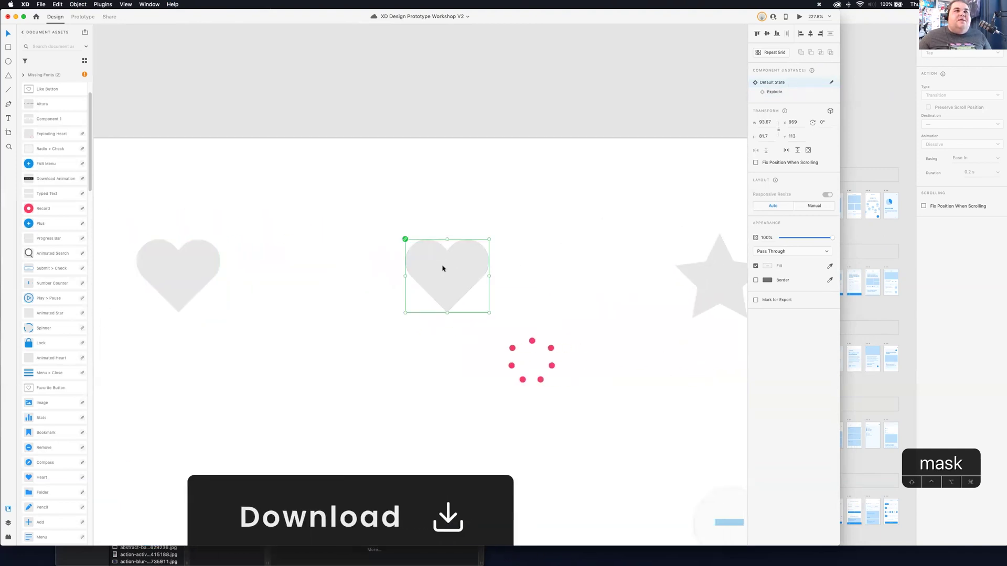
click(532, 218)
click(477, 249)
click(772, 93)
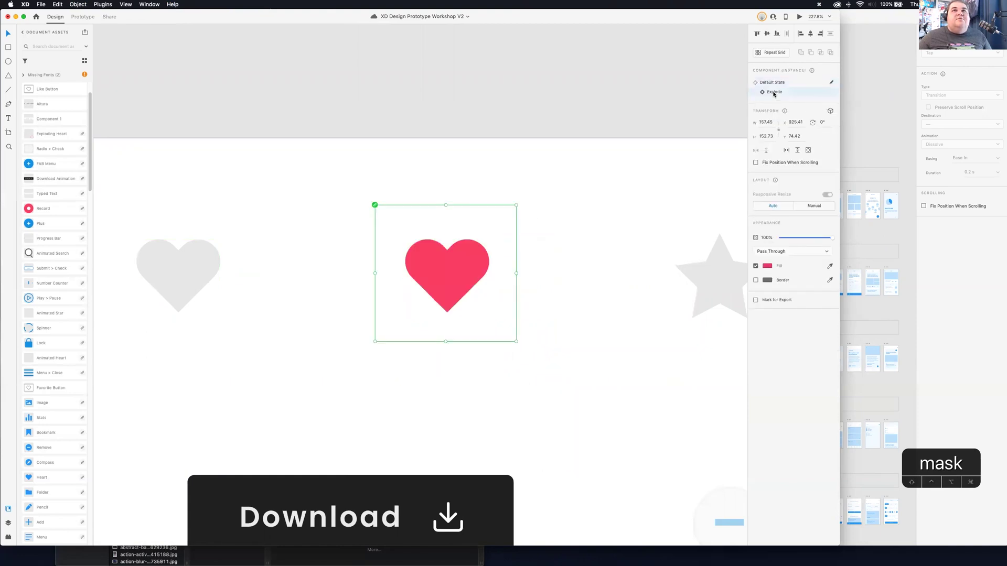
click(759, 85)
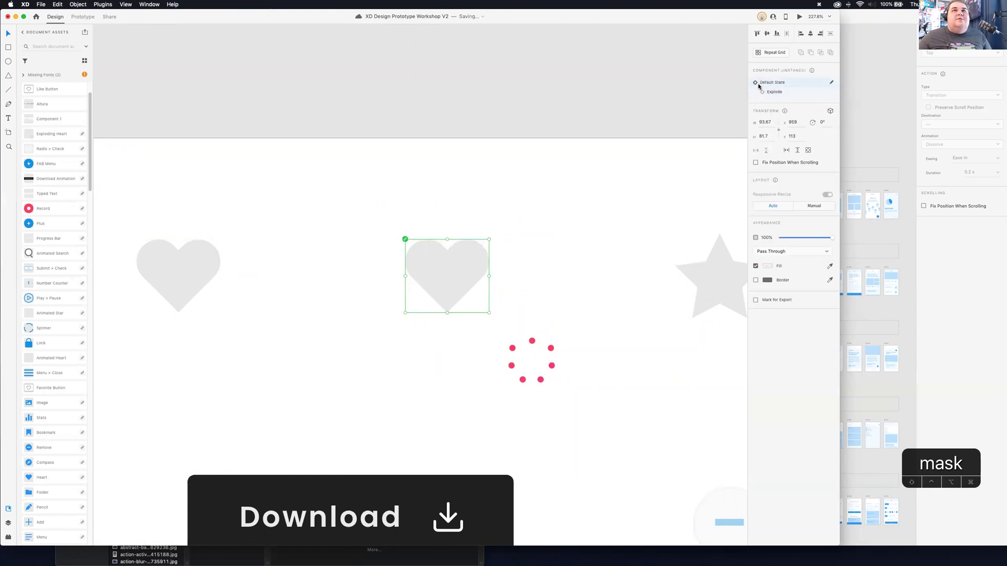
click(526, 347)
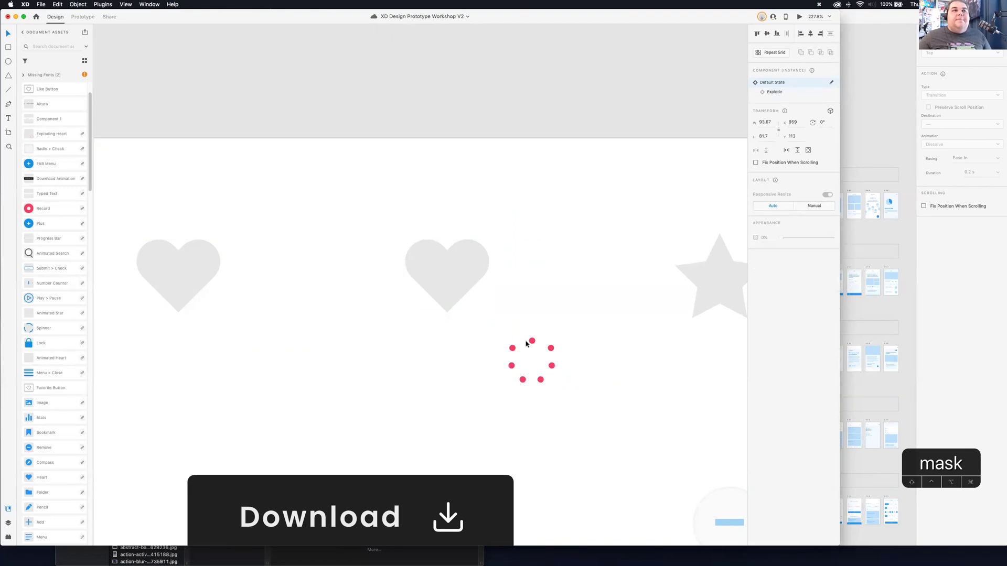
click(530, 344)
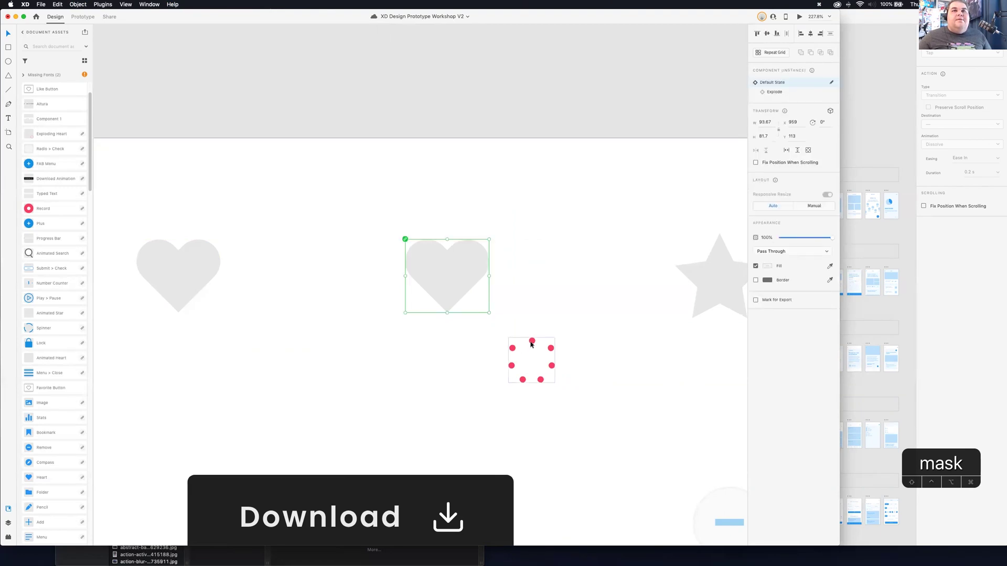
Preview the artboard, trigger the second heart's explode animation on and off several times, and close the preview.
click(800, 17)
click(616, 83)
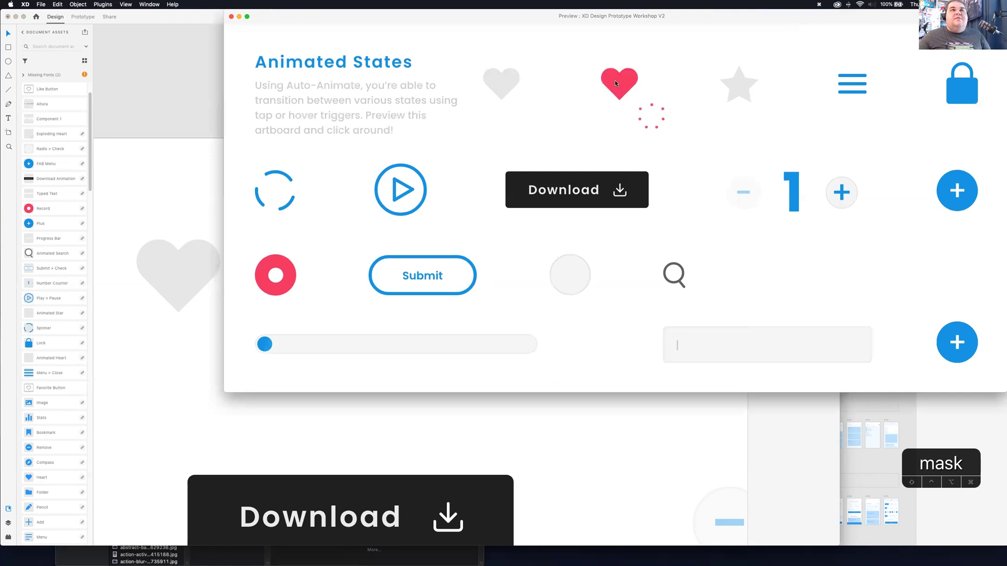
click(617, 85)
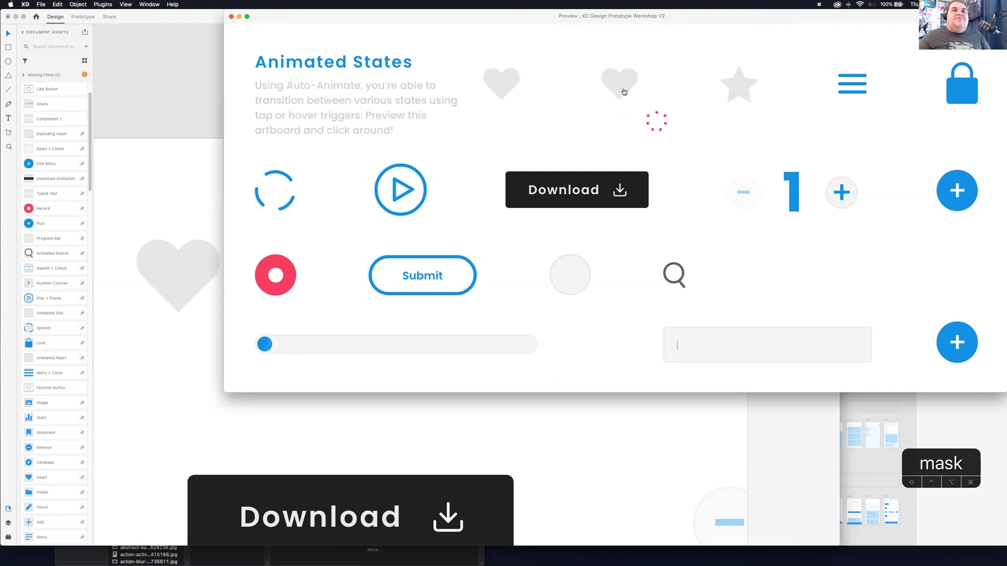
click(624, 91)
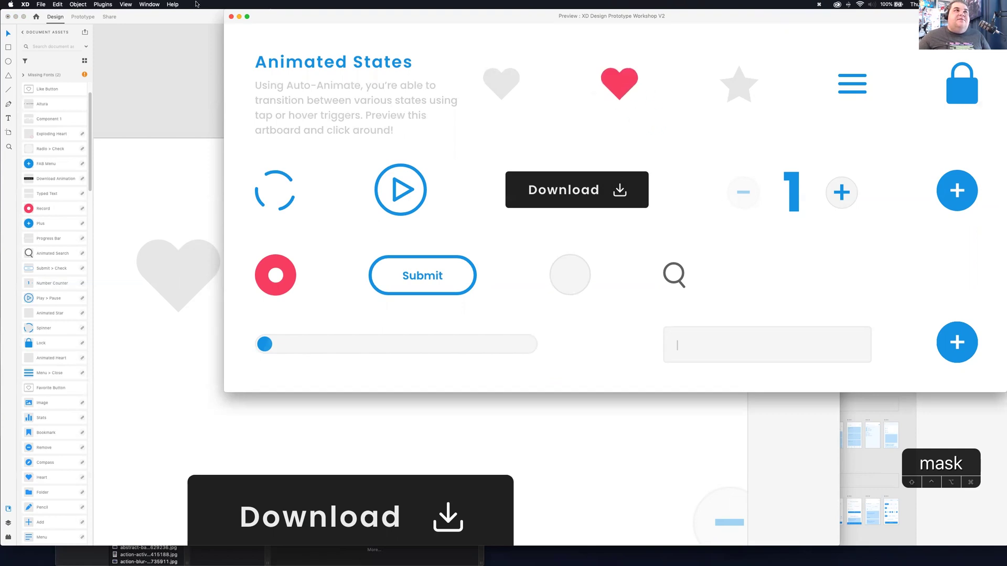
click(231, 17)
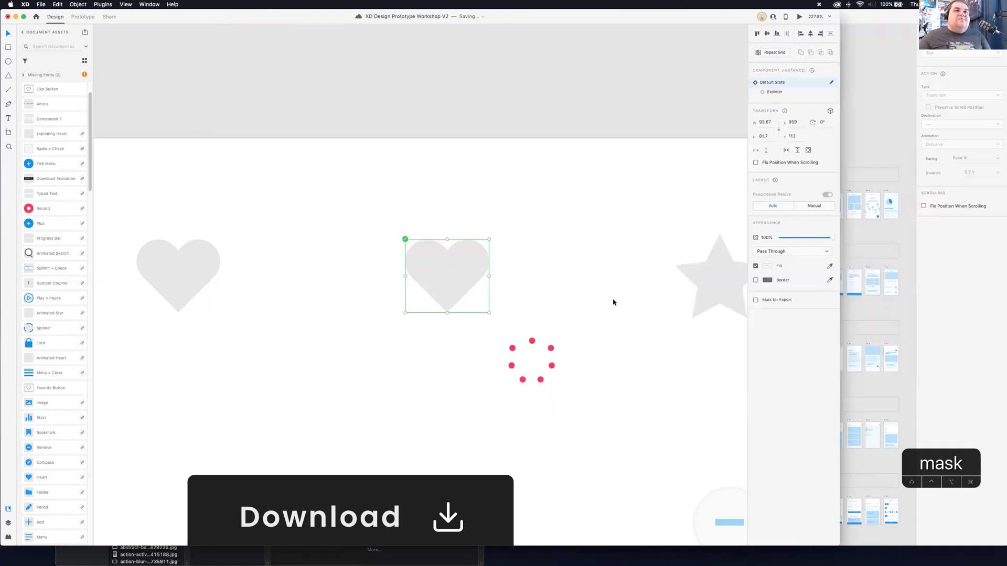
scroll(613, 303, down, 5)
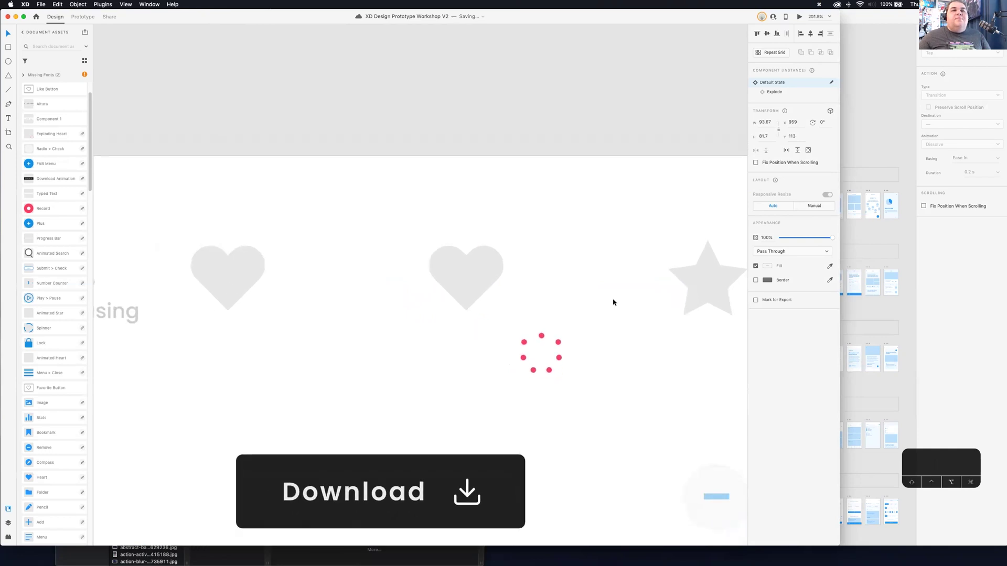
scroll(613, 302, down, 10)
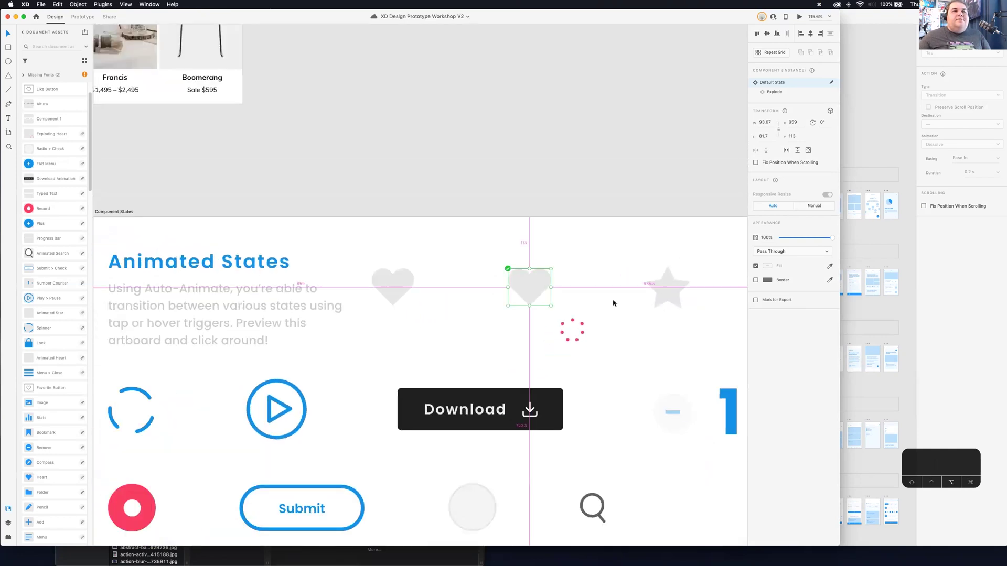
scroll(670, 367, right, 5)
click(508, 357)
double_click(497, 356)
click(480, 354)
Look through the available UI kits and choose the option for more UI kits.
click(40, 4)
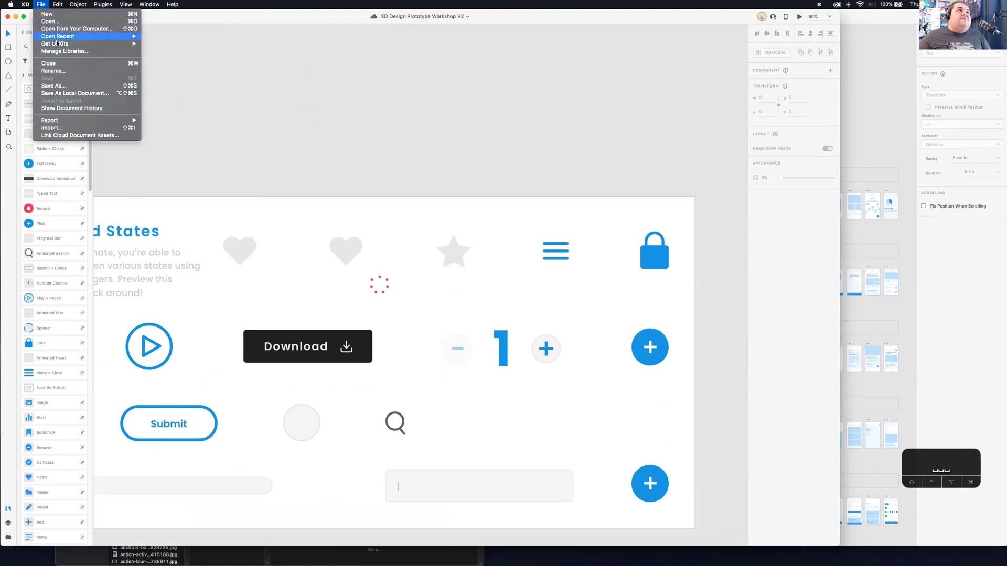
mouse_move(63, 45)
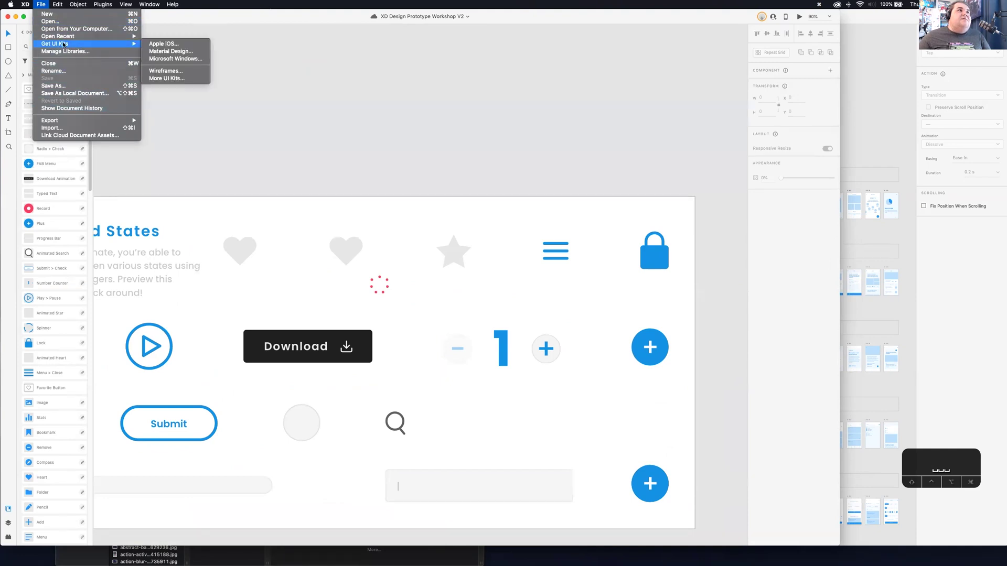
click(183, 82)
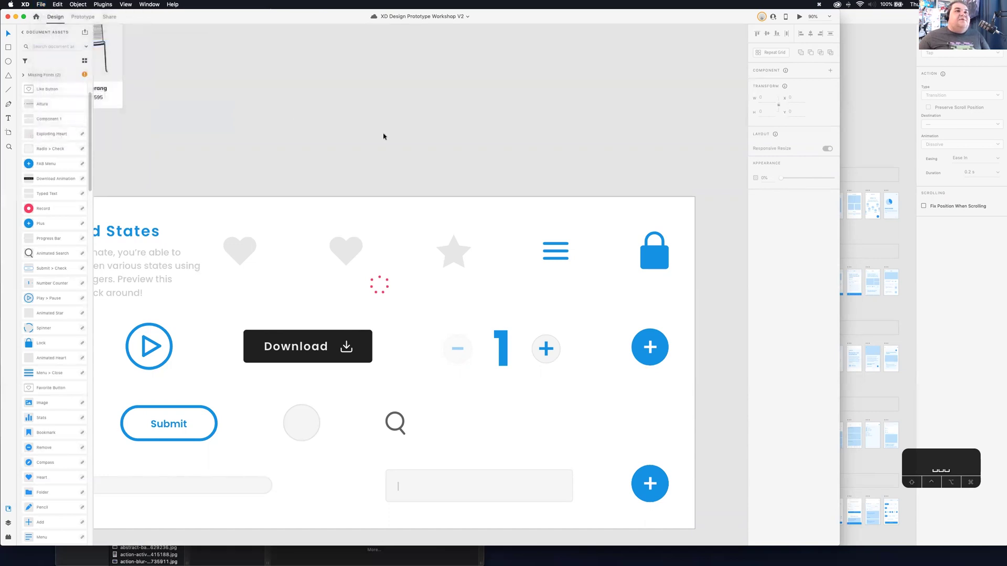
Inspect the outlined shape of the Submit button on the Animated States artboard.
scroll(383, 135, down, 5)
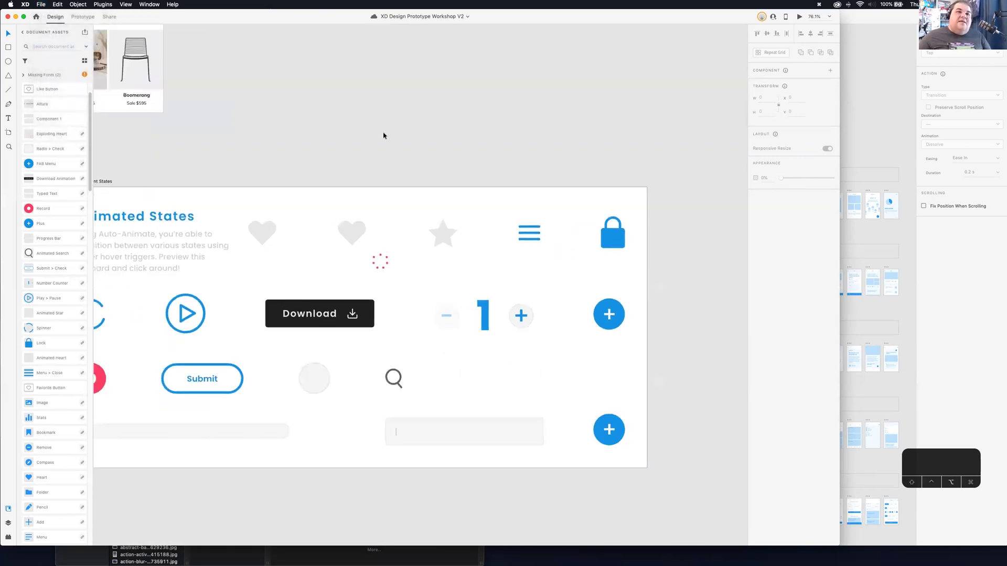
drag(460, 292, 590, 274)
click(335, 355)
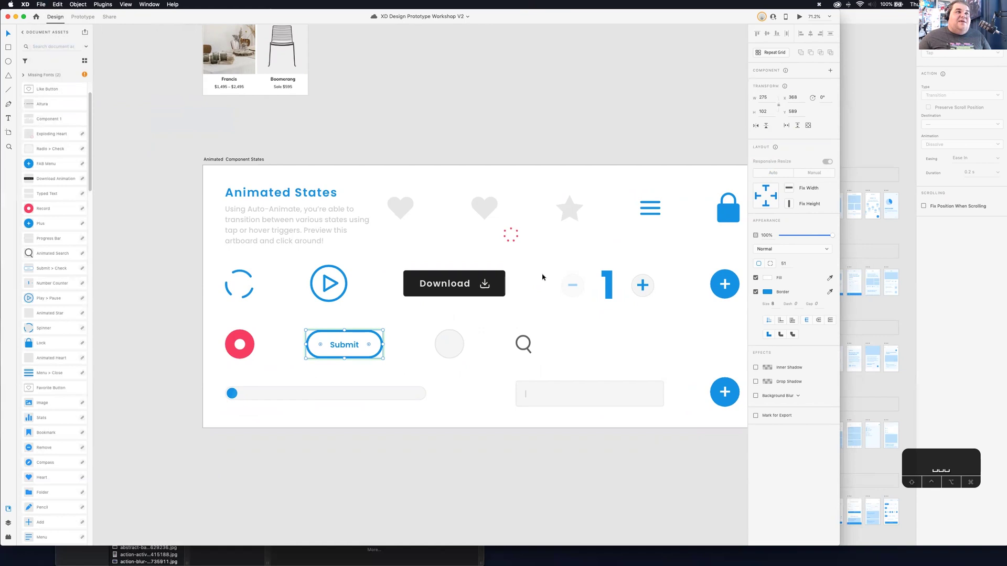
scroll(493, 268, right, 3)
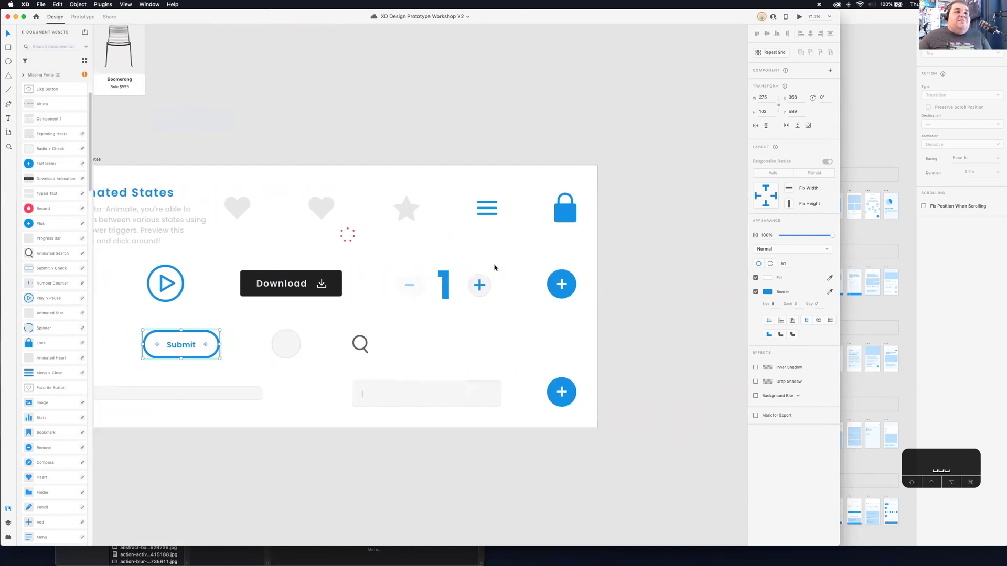
Examine the three artboards in section 05, Sharing and Collaborating, selecting them together and clearing the selection.
scroll(494, 267, left, 1)
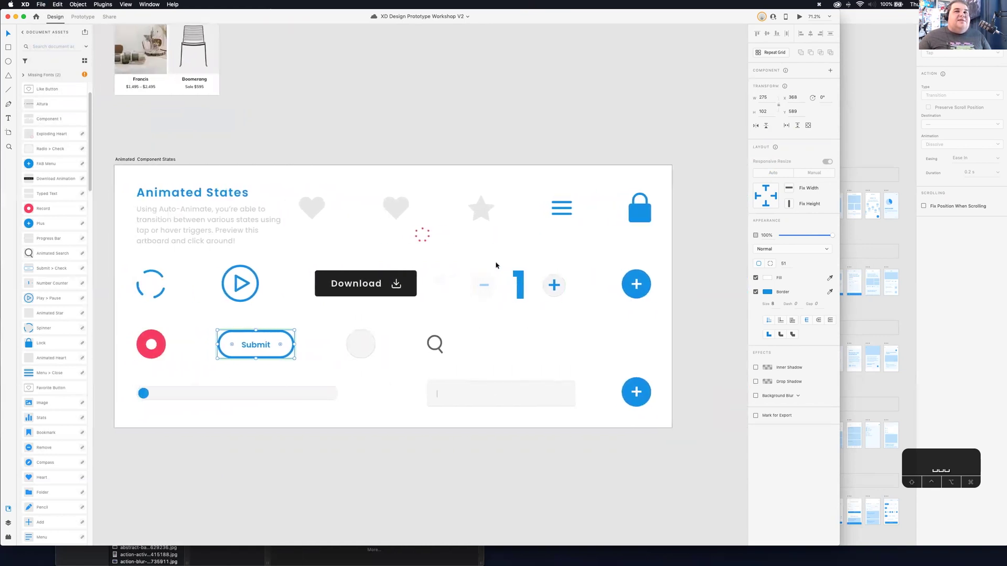
scroll(497, 264, left, 2)
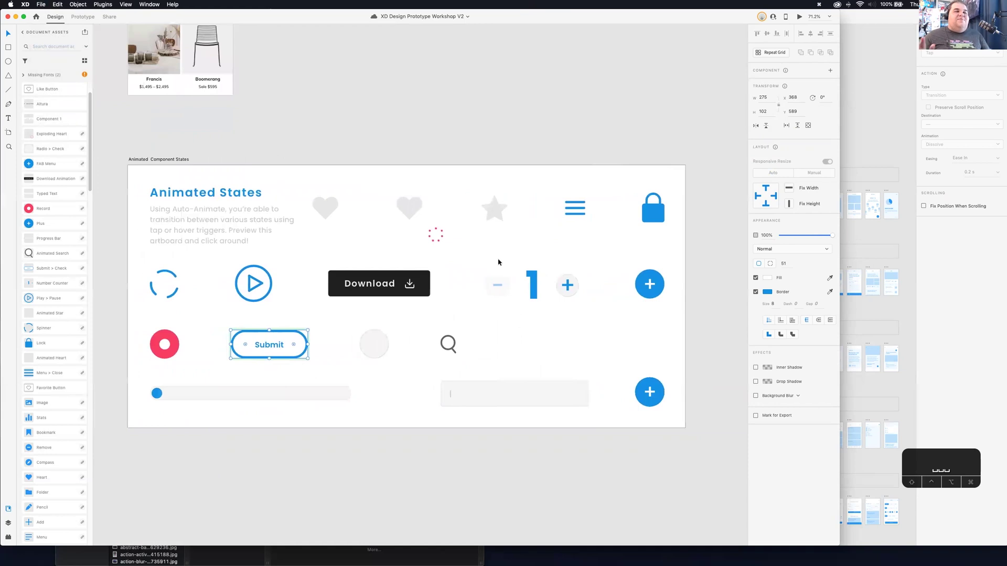
key(z)
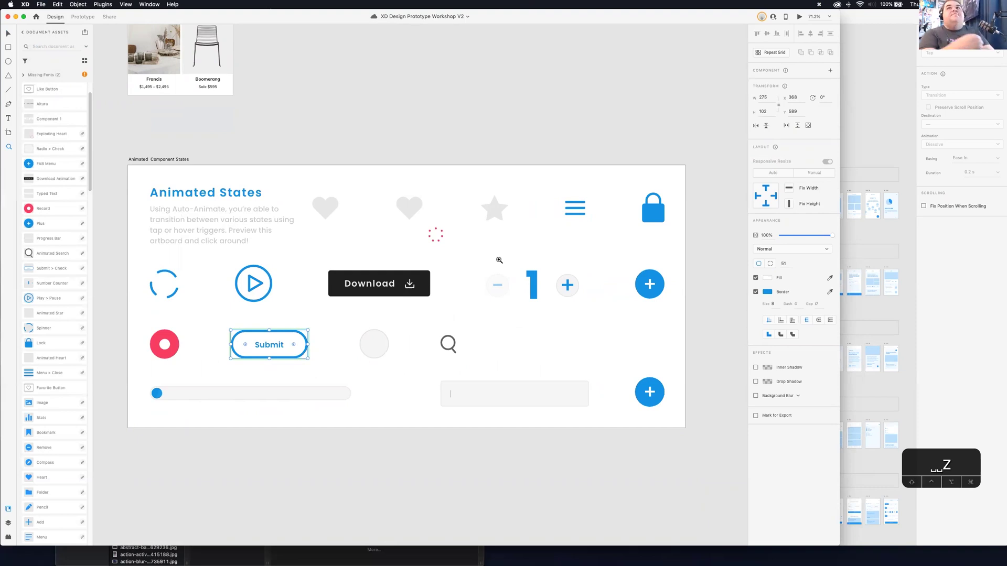
alt+click(502, 254)
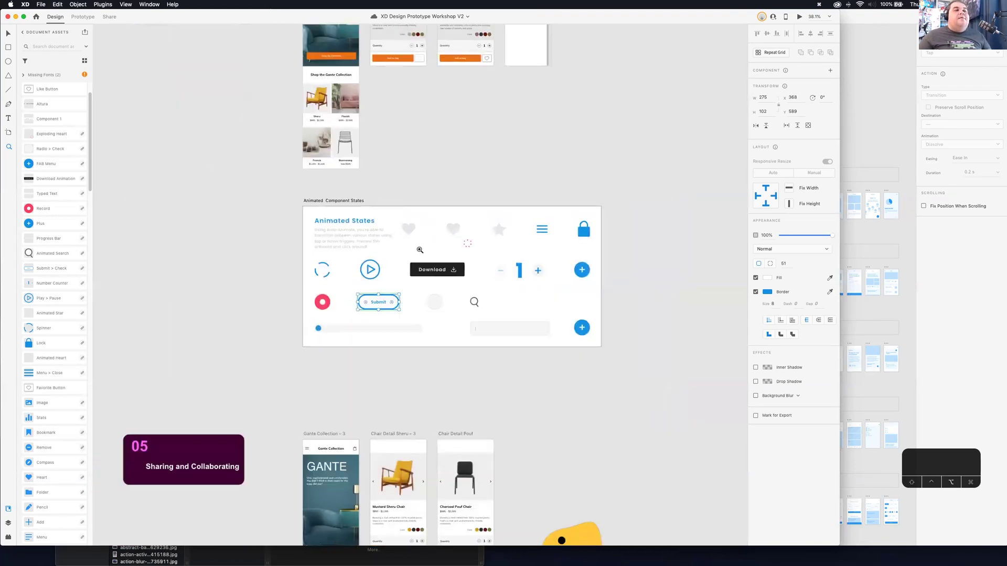
key(space)
drag(497, 407, 591, 232)
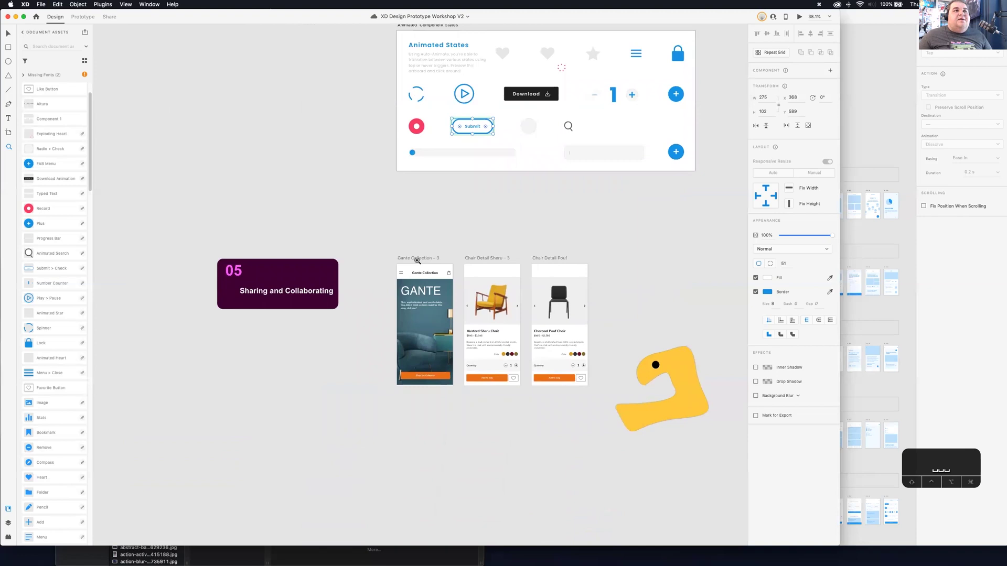
key(super+equal)
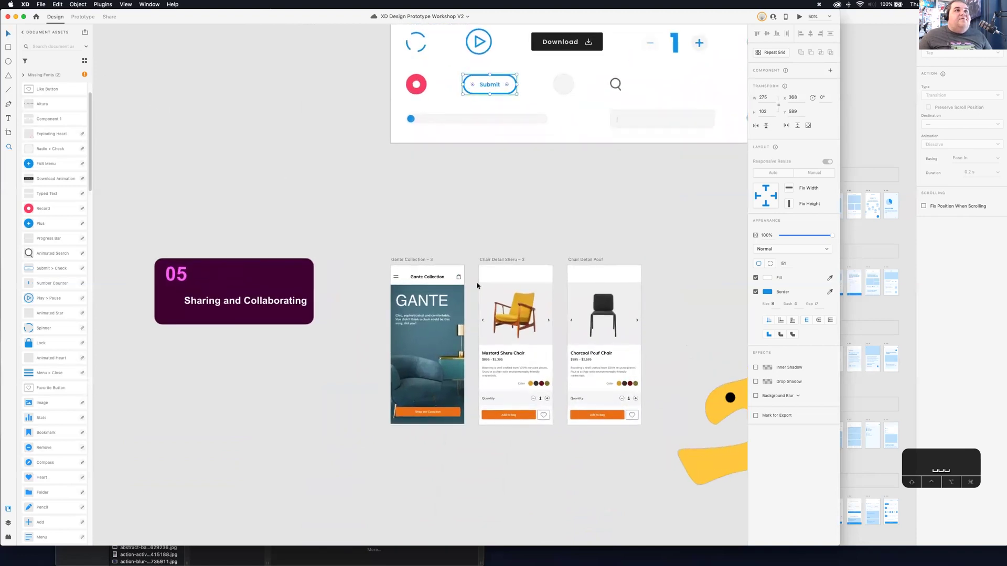
click(425, 283)
drag(392, 257, 744, 451)
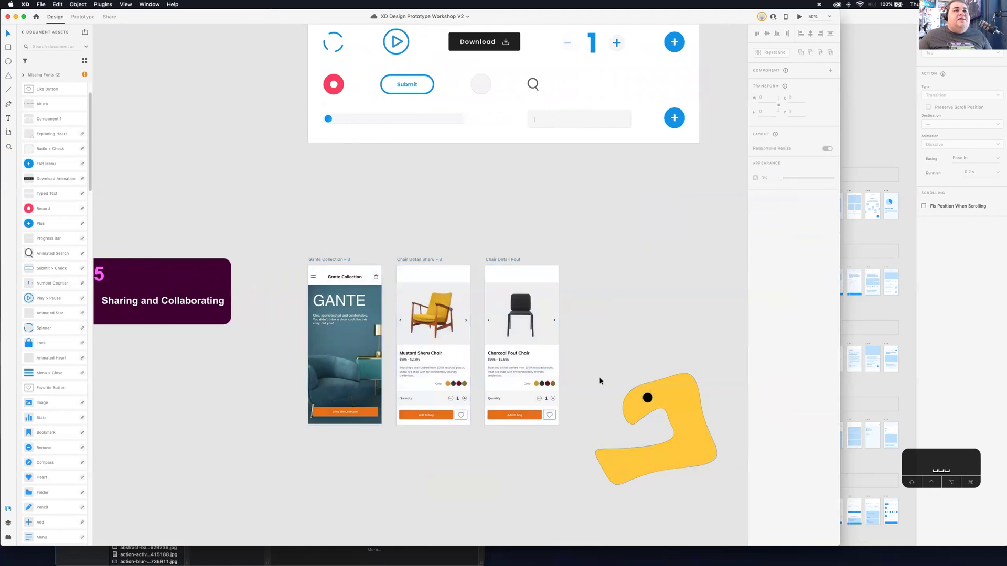
drag(547, 239, 314, 320)
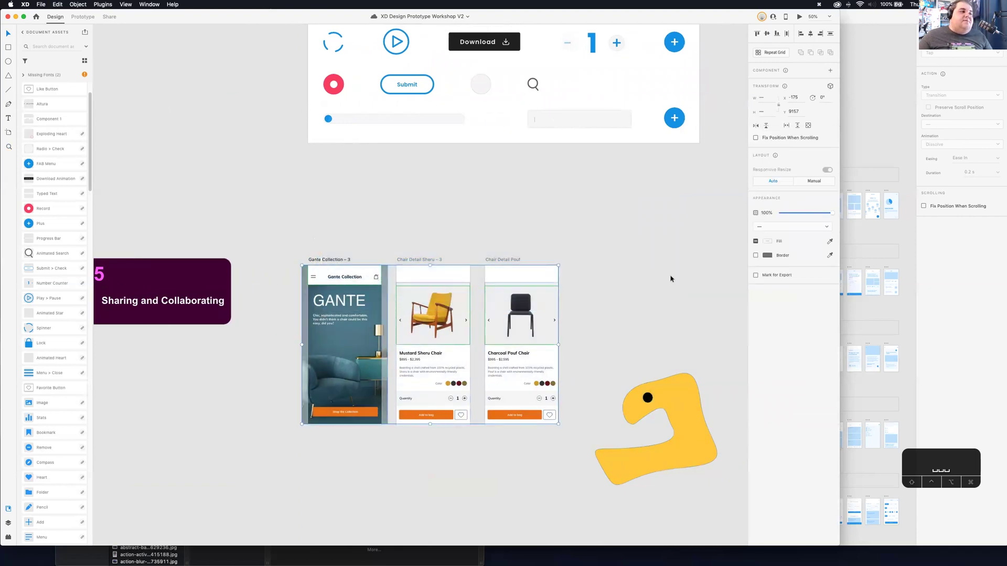
click(636, 330)
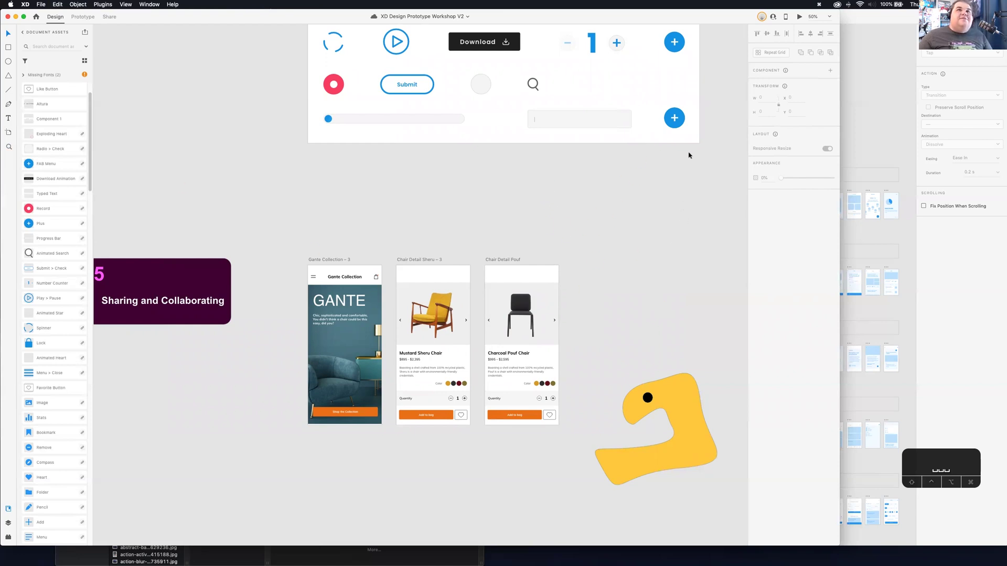
Open the workshop document's invitation options and examine its members and coediting status.
click(774, 19)
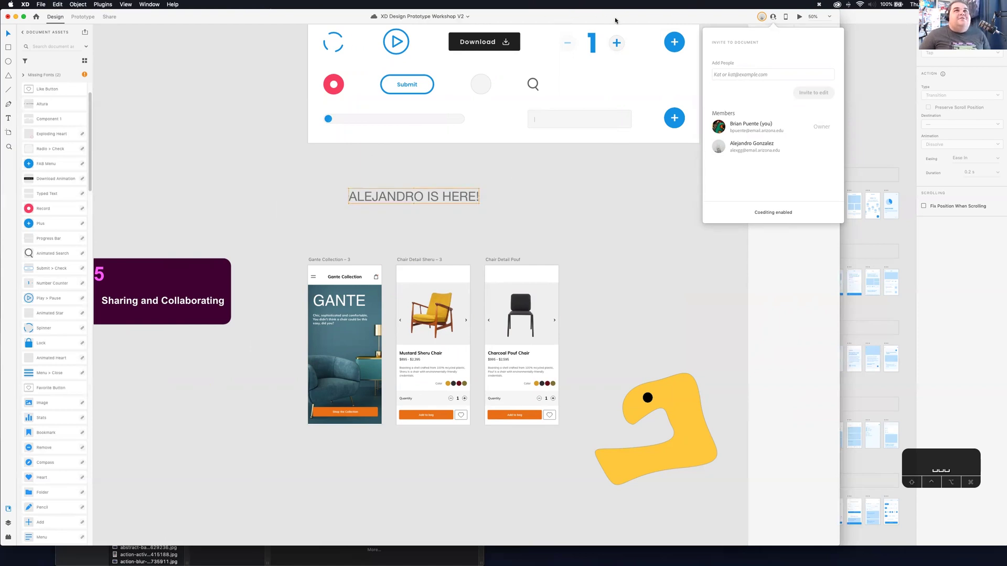
drag(615, 18, 640, 26)
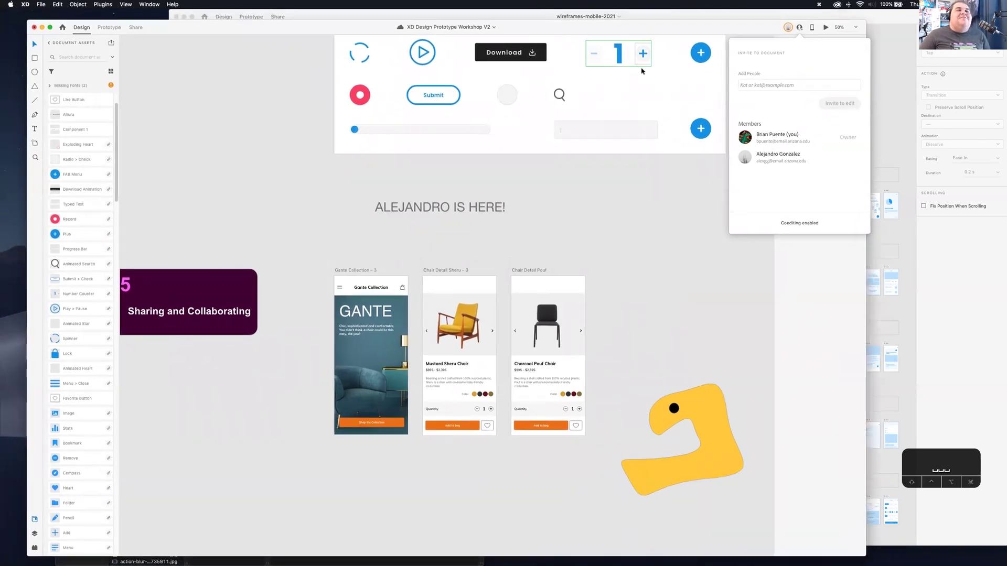
mouse_move(726, 159)
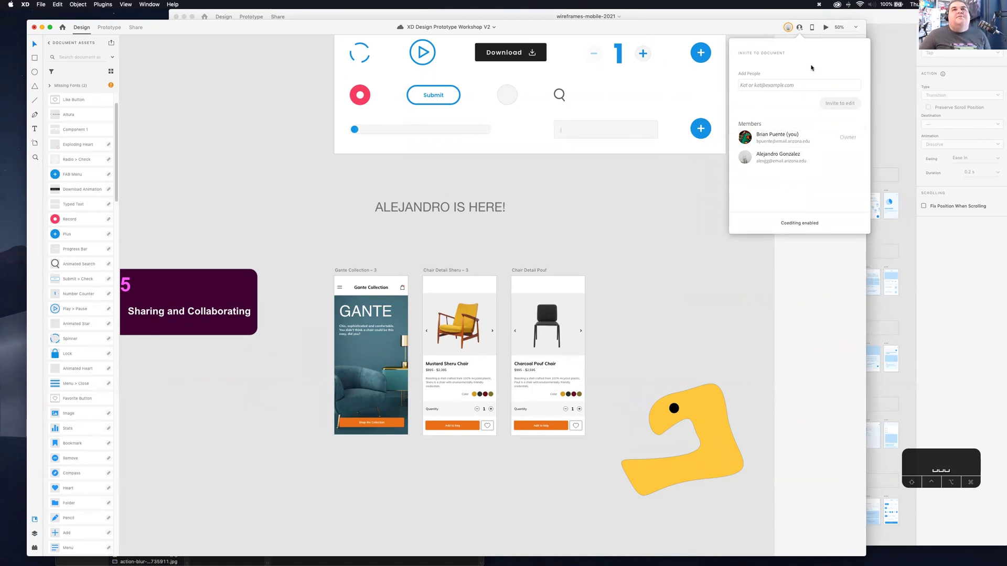
click(799, 28)
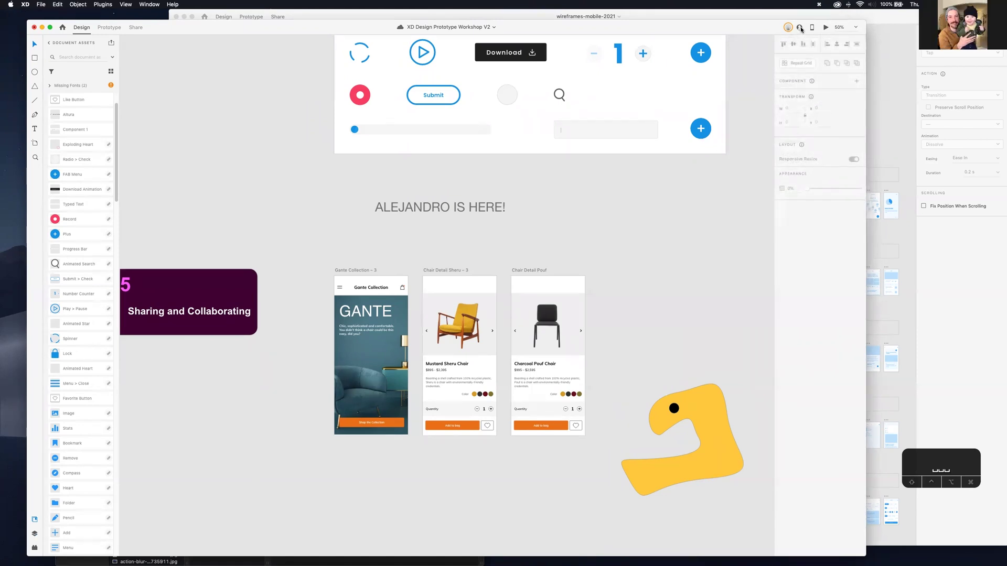
click(800, 28)
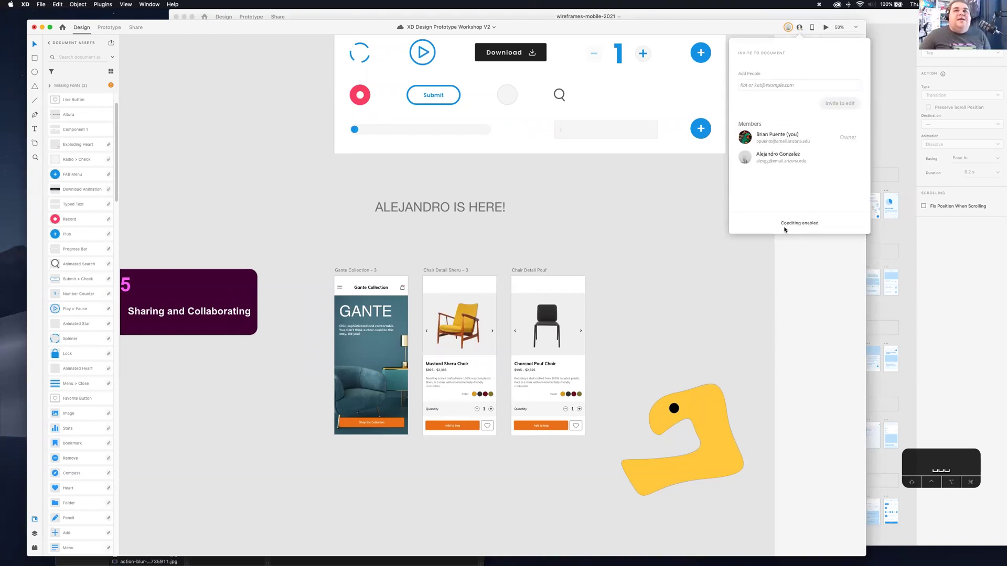
Check the invitation options of the wireframes-mobile-2021 document, cancel saving it to the cloud, and return to the workshop document.
key(super+grave)
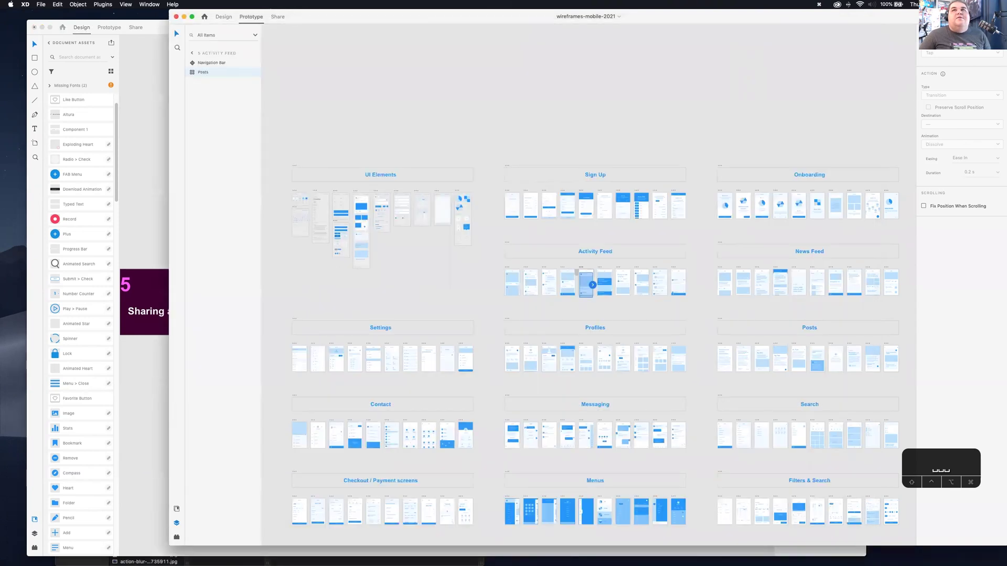
click(930, 16)
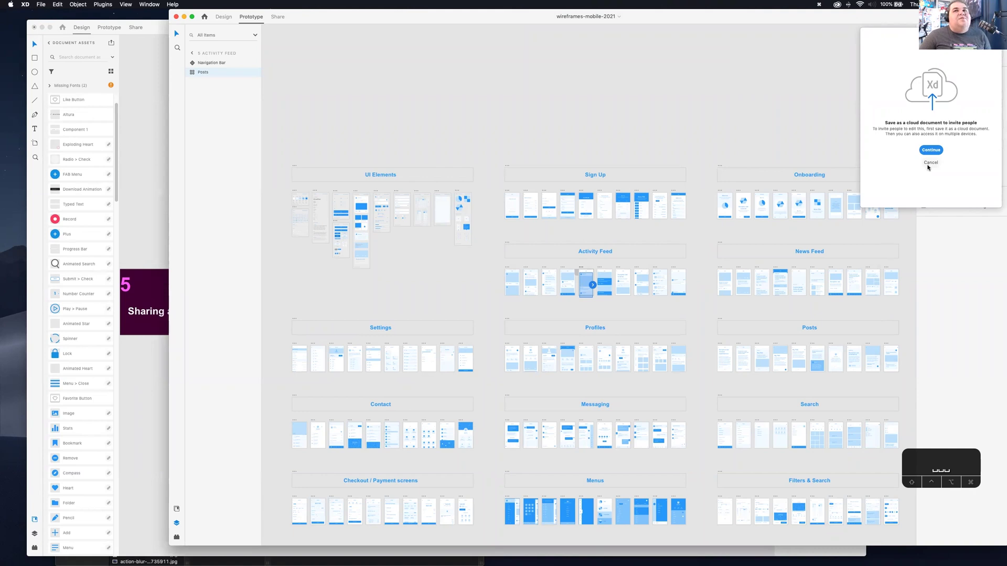
click(928, 166)
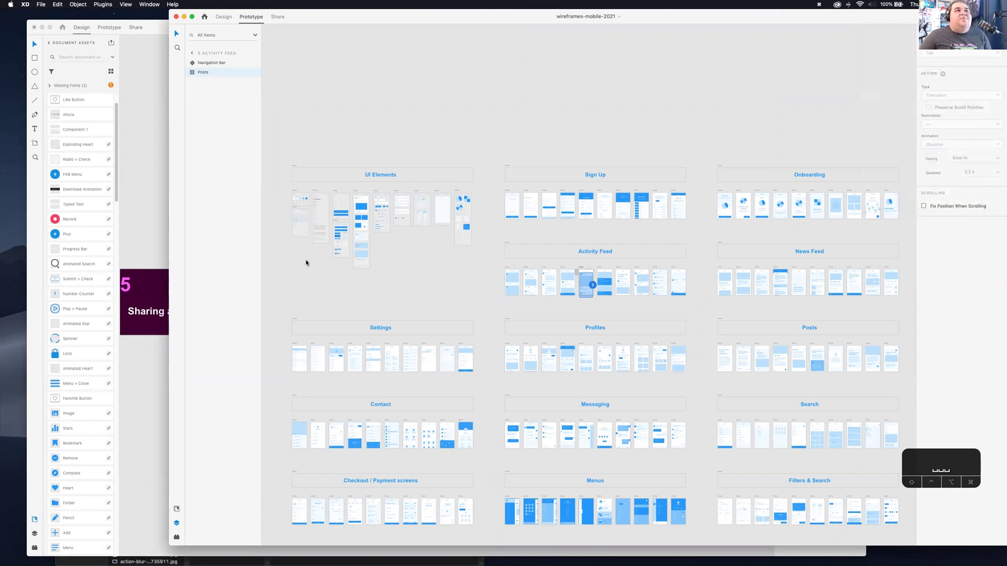
click(136, 222)
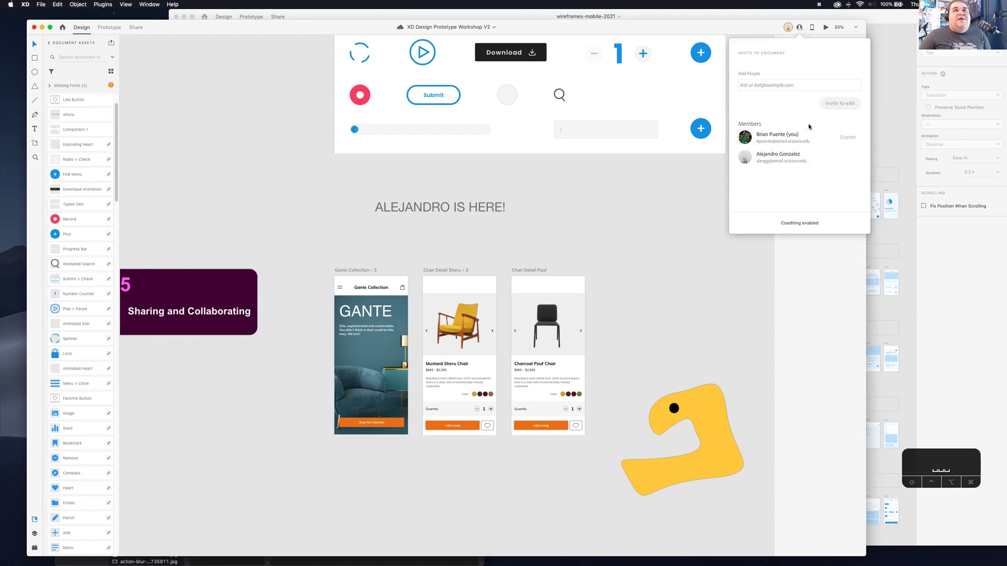
mouse_move(789, 153)
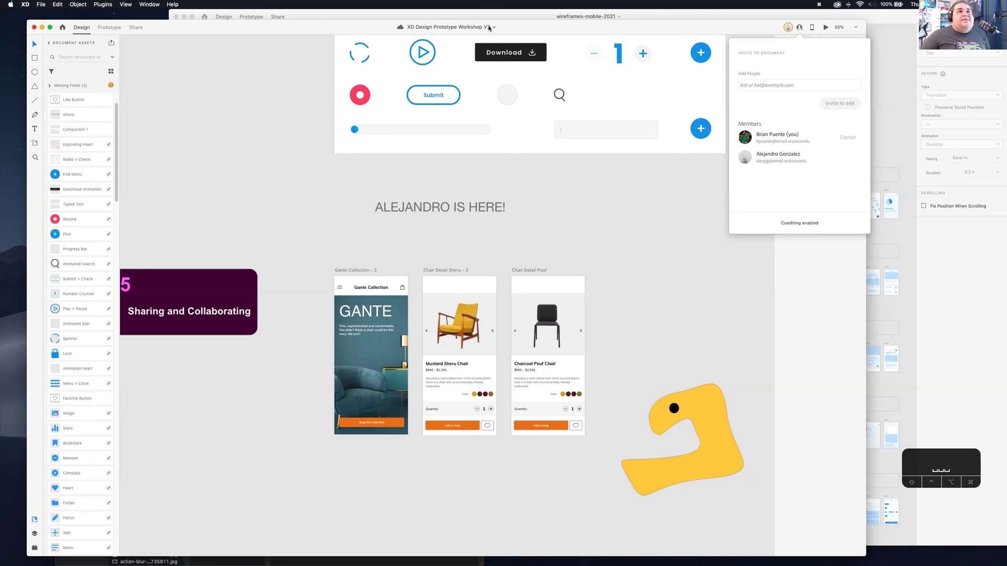
View the saved versions in the workshop document's history, close it, and briefly select the Chair Detail Pouf artboard.
click(493, 27)
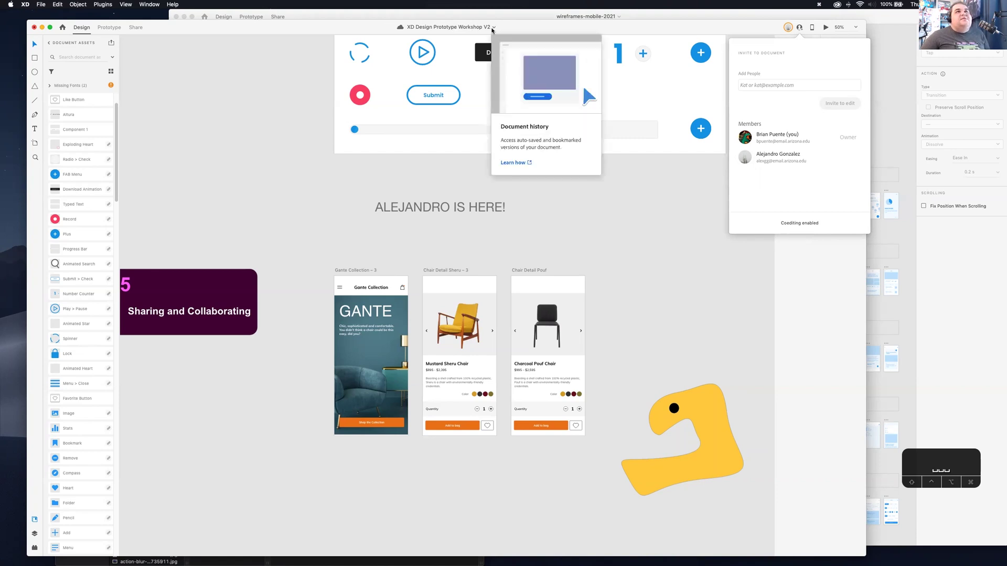
click(493, 28)
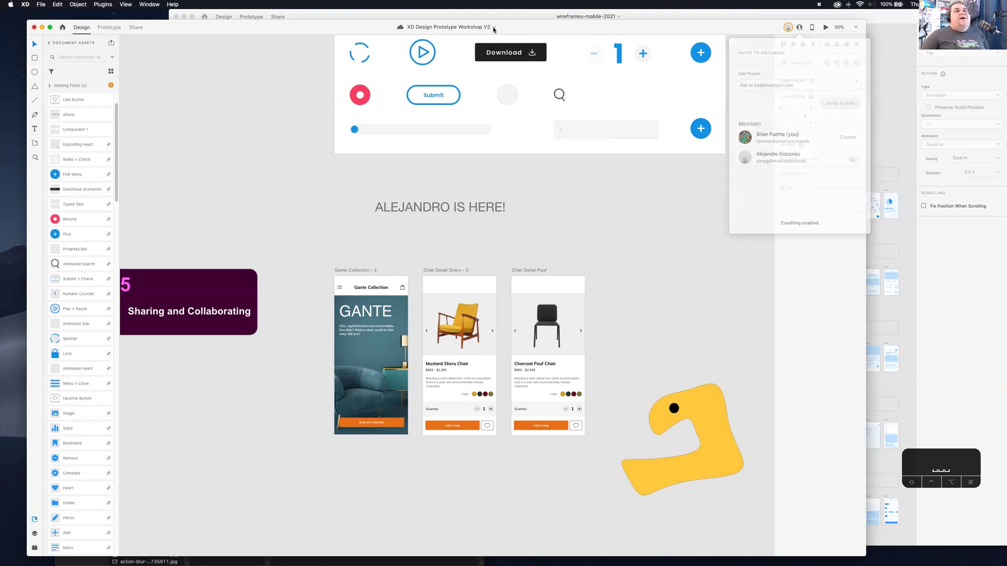
click(493, 29)
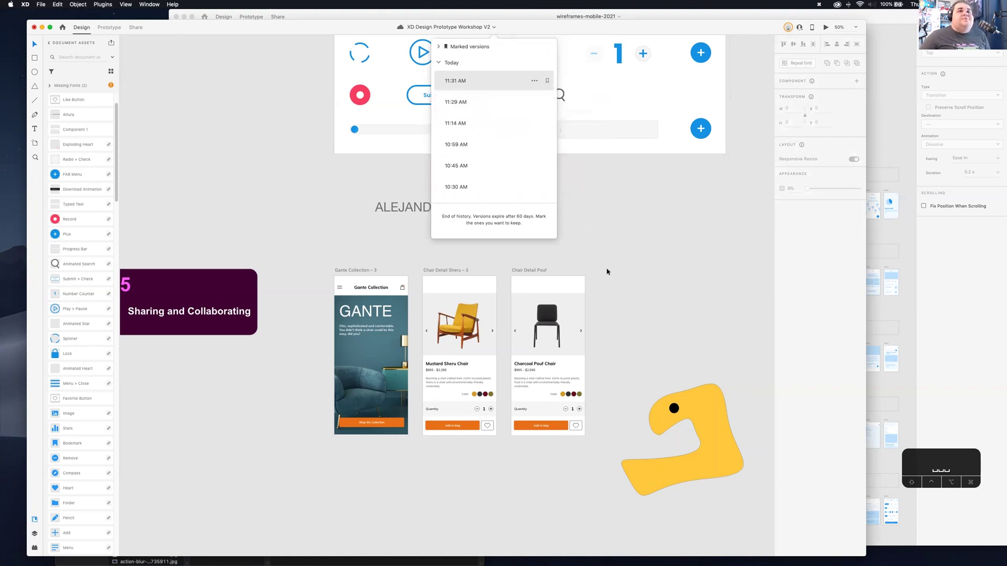
click(613, 283)
click(533, 270)
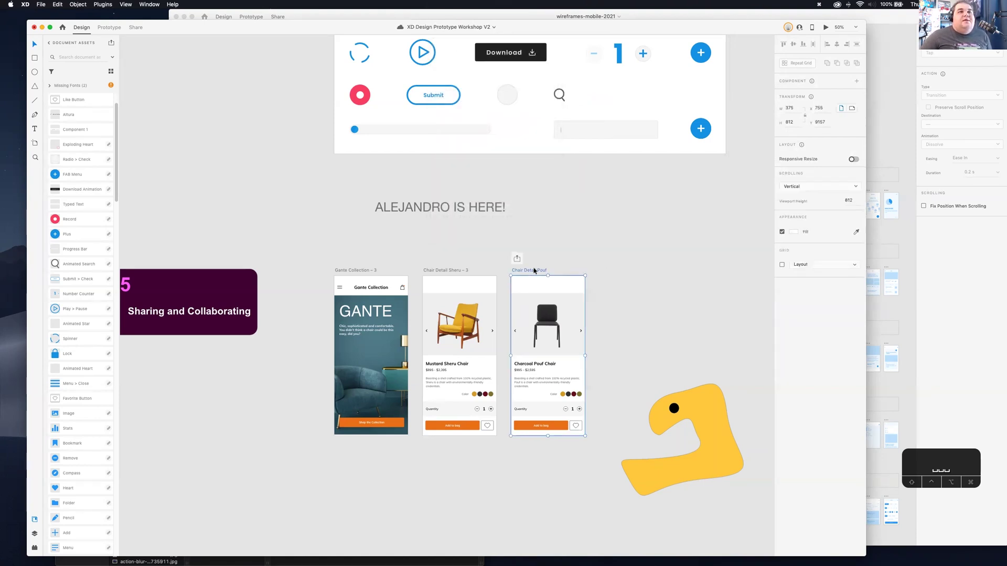
click(542, 237)
Move the yellow shape and its black dot together up beside the Chair Detail Pouf artboard, and delete both.
drag(700, 409, 689, 309)
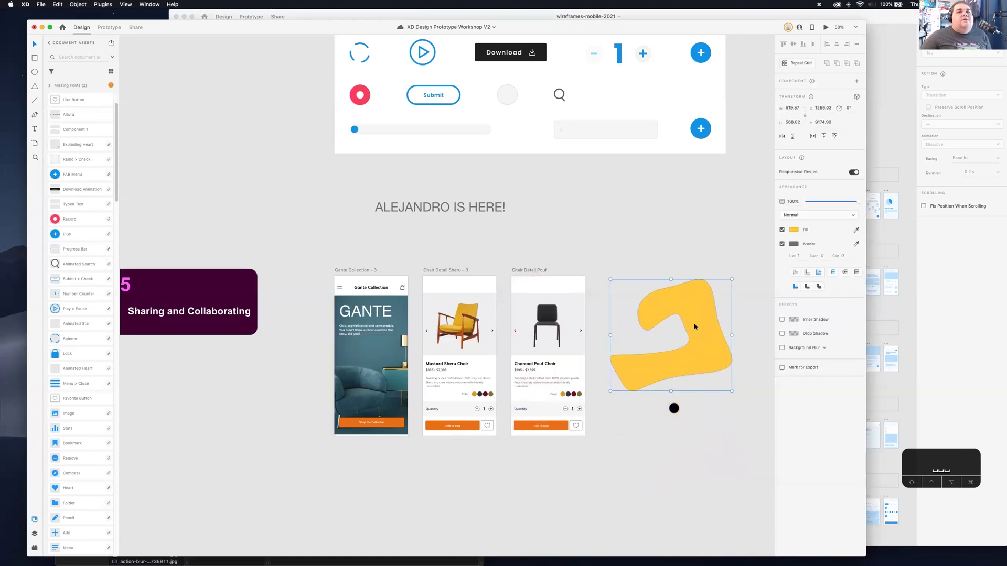
key(super+z)
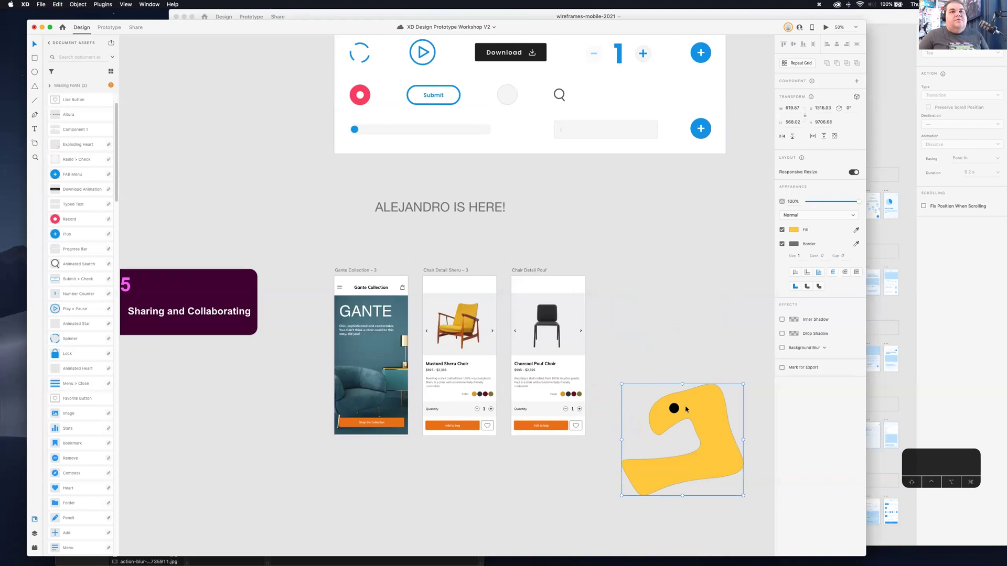
click(673, 407)
shift+click(693, 414)
drag(697, 416, 691, 306)
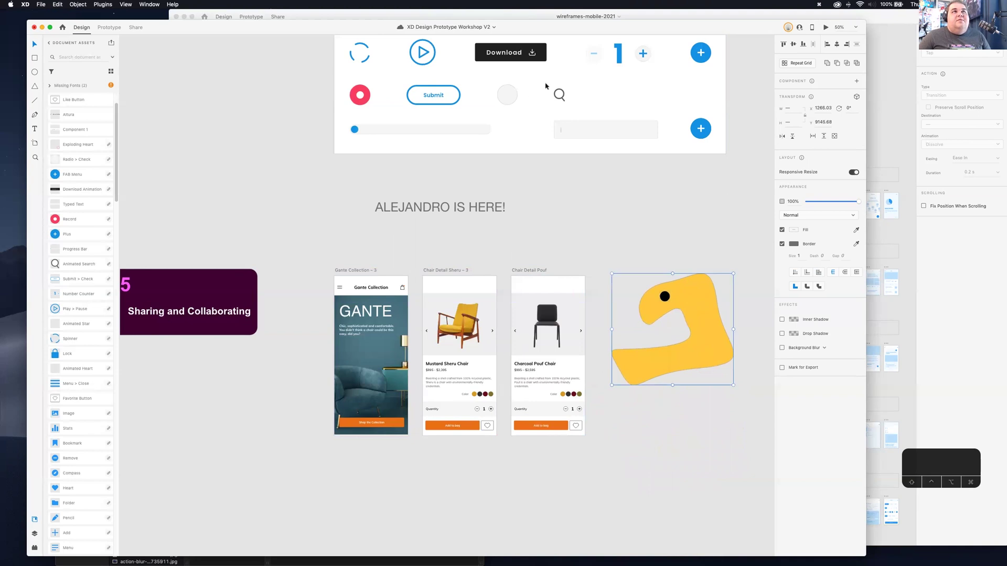
drag(643, 238, 719, 423)
key(BackSpace)
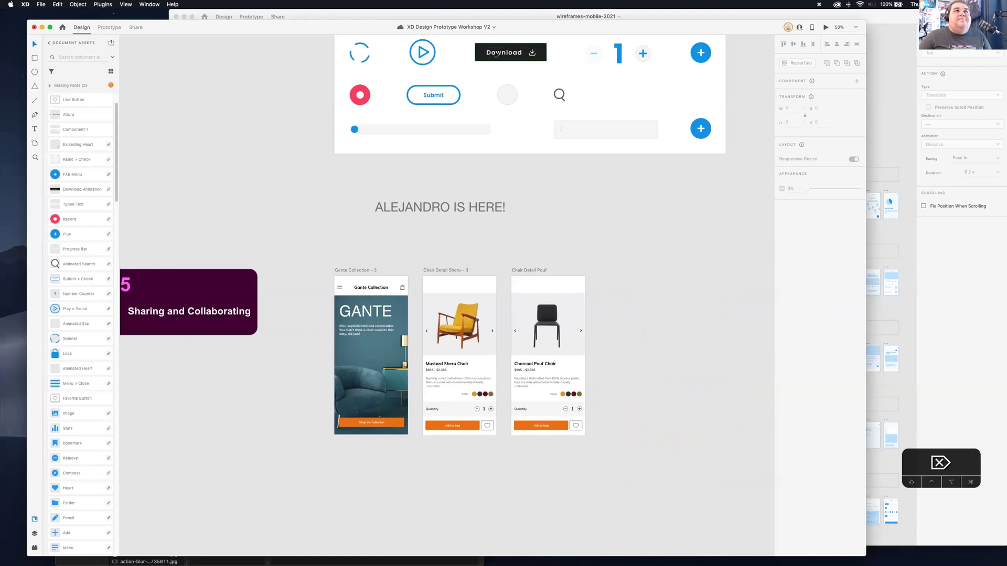
Open the 11:29 AM version from the document history in a new window, inspect section 05, and close that window.
click(494, 28)
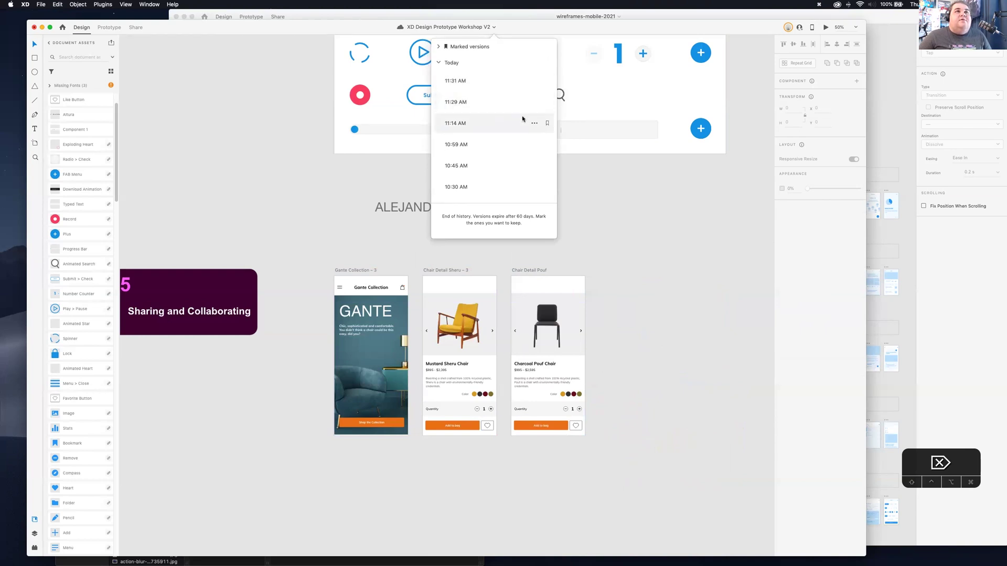
click(534, 102)
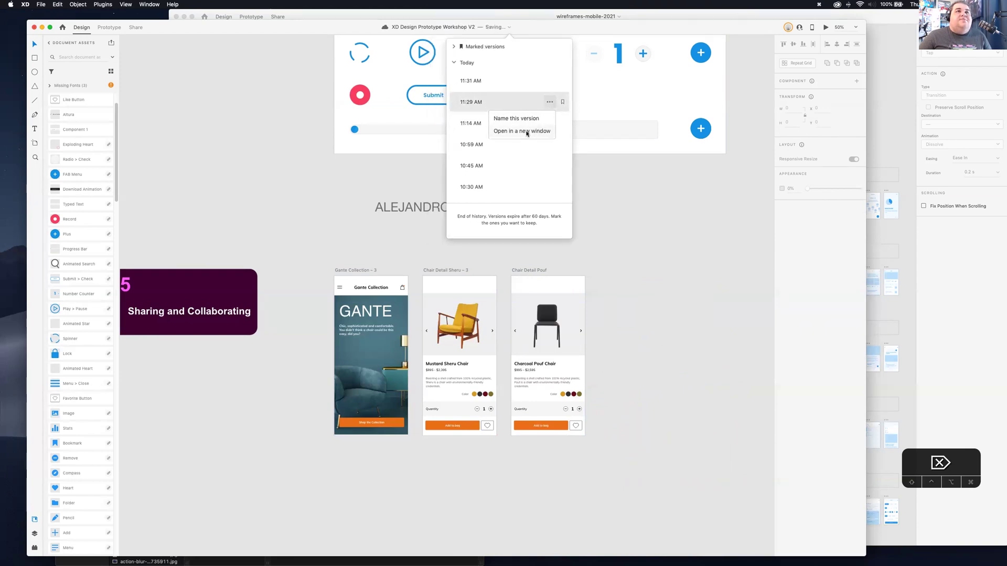
click(526, 133)
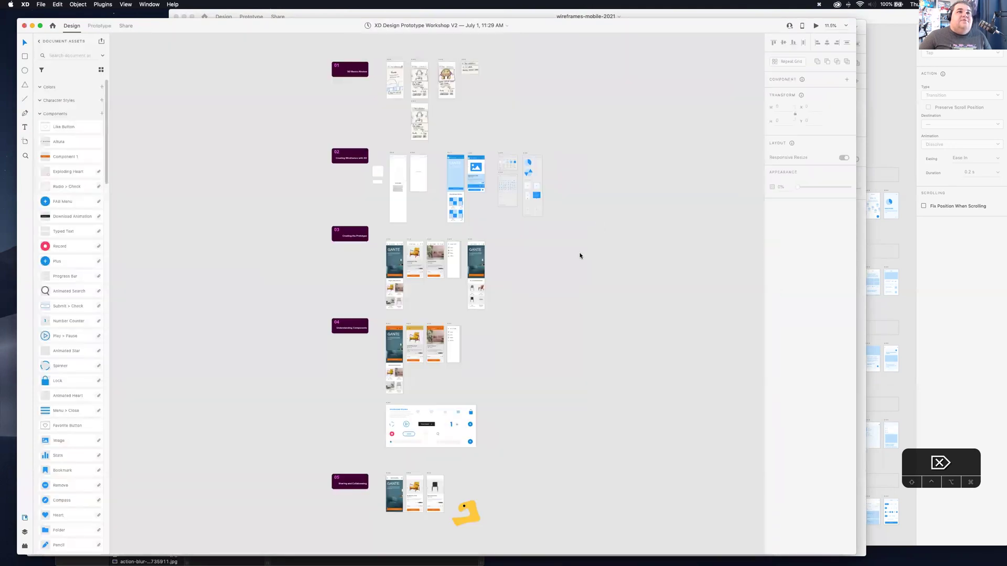
scroll(535, 302, down, 5)
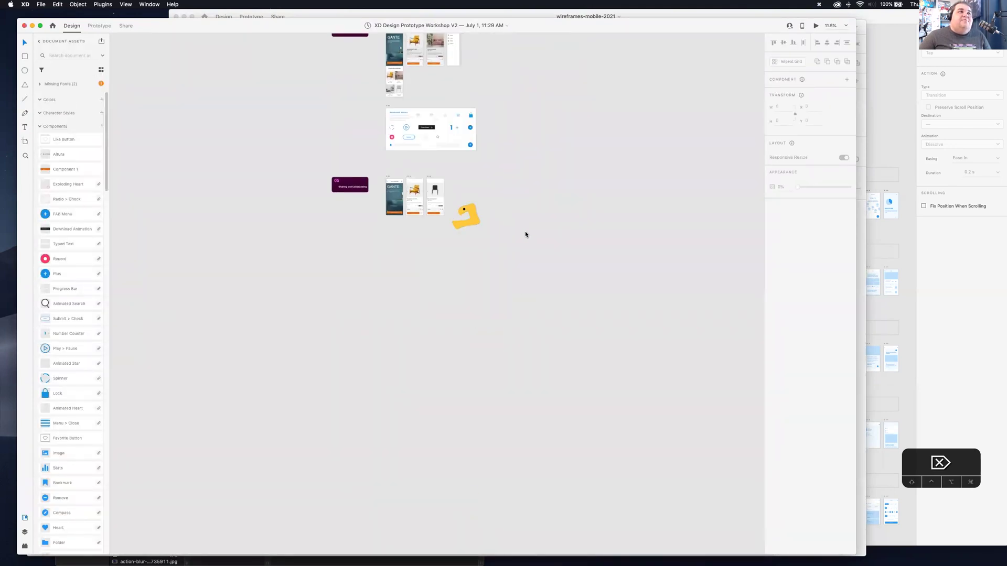
click(24, 26)
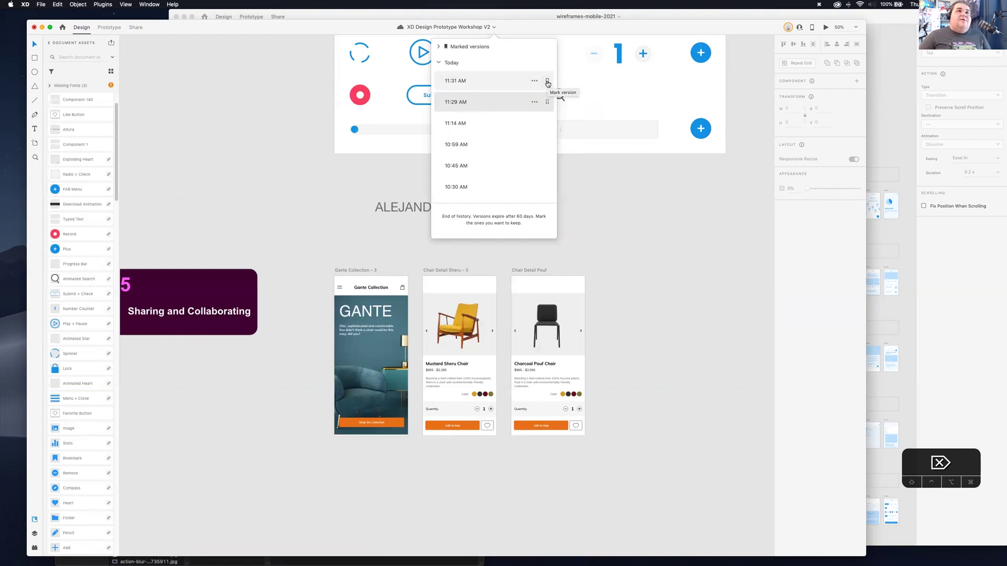
Mark the 11:31 AM version in the document history with the name Version 1, and close the history.
click(547, 83)
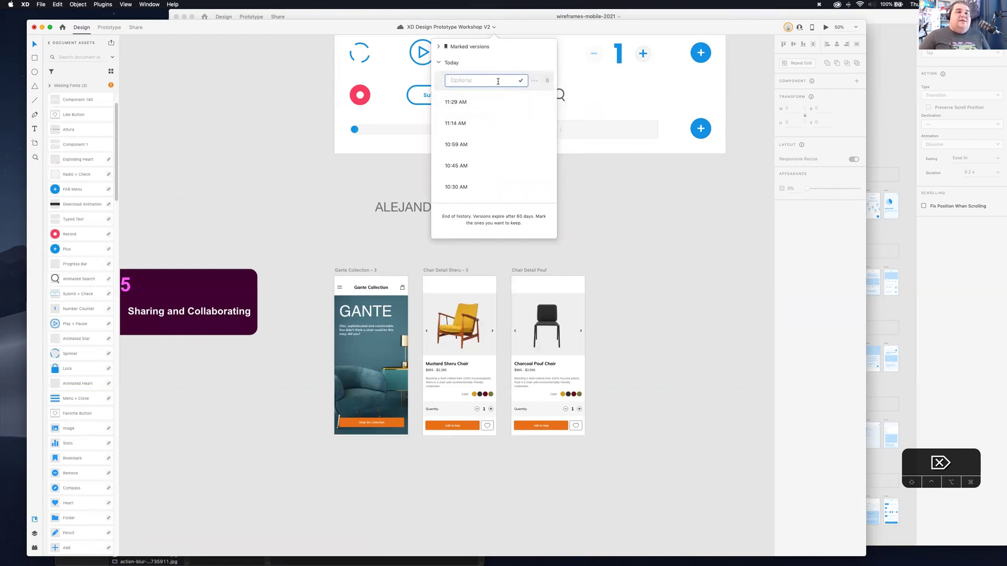
text(THIS IS)
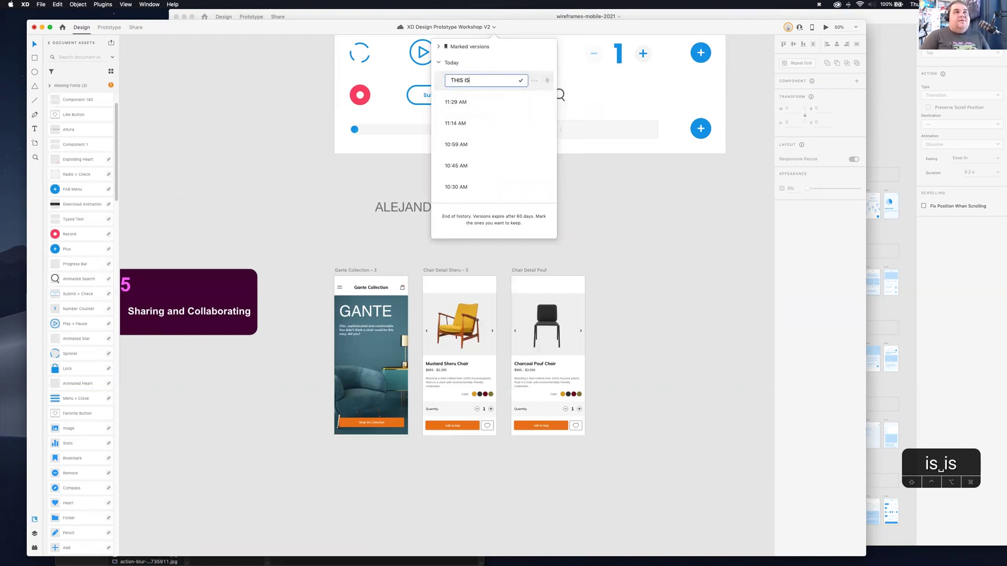
key(BackSpace)
key(BackSpace)
key(BackSpace)
key(BackSpace)
key(BackSpace)
key(BackSpace)
key(BackSpace)
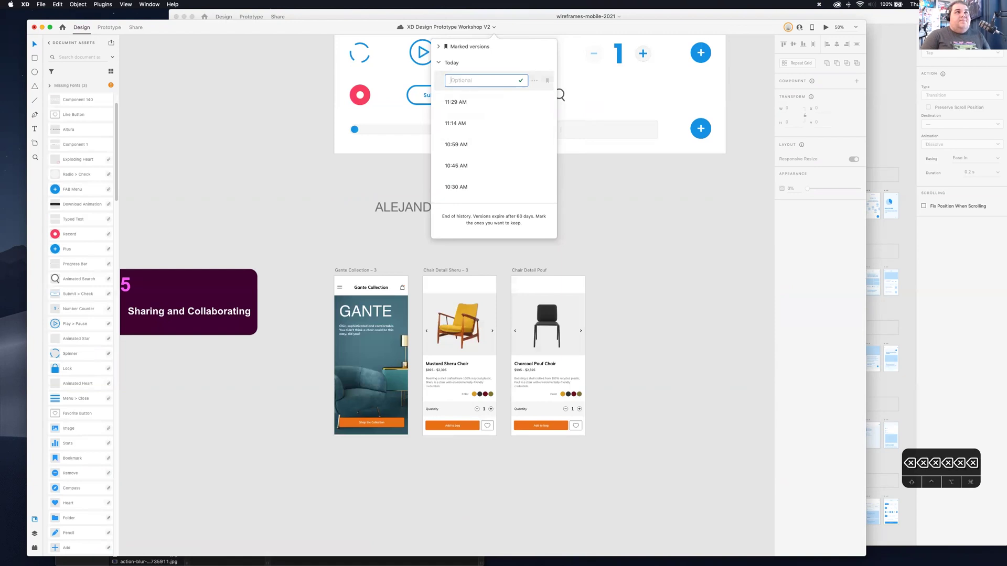
text(Ve)
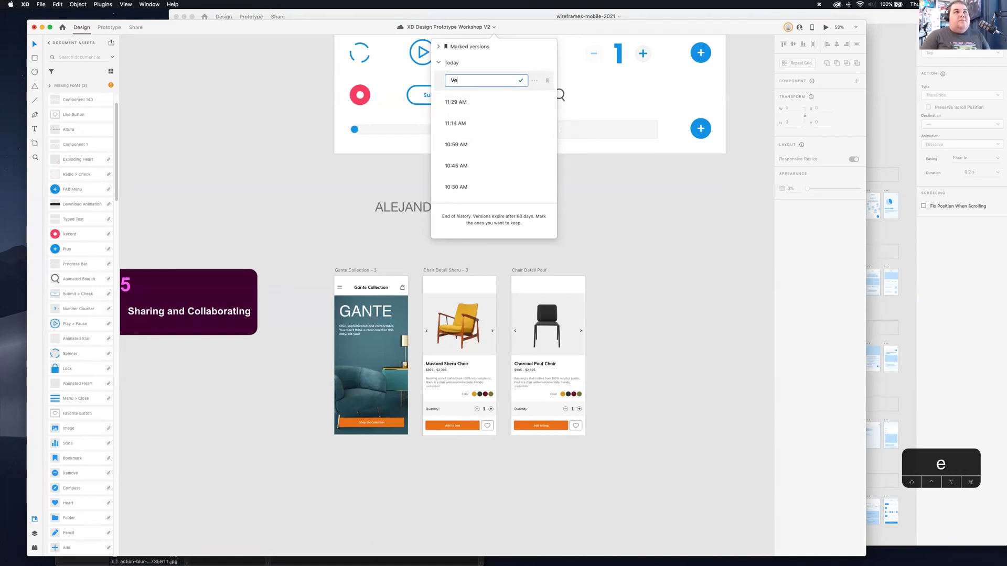
text(rsion 1)
key(Return)
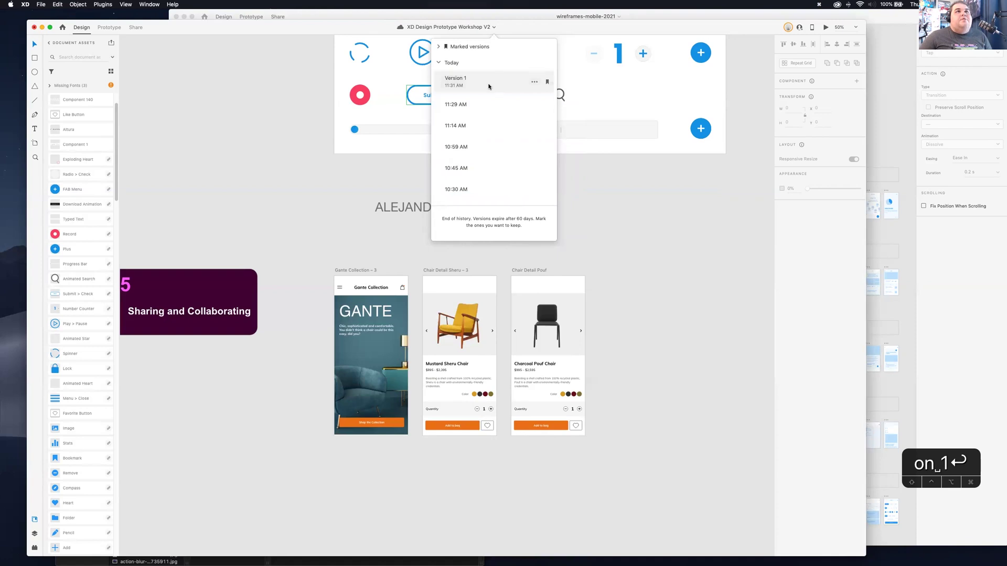
click(440, 63)
click(440, 63)
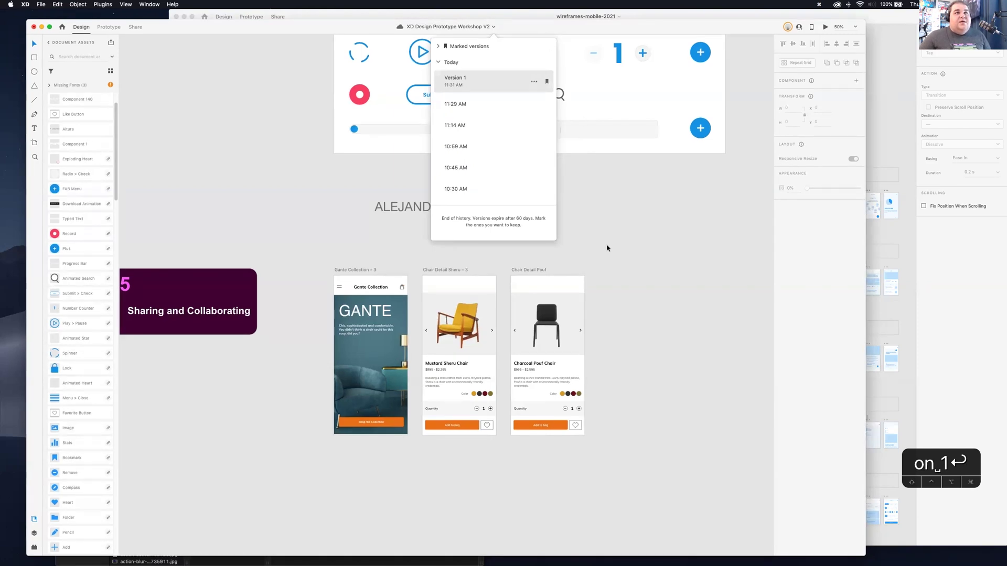
click(590, 266)
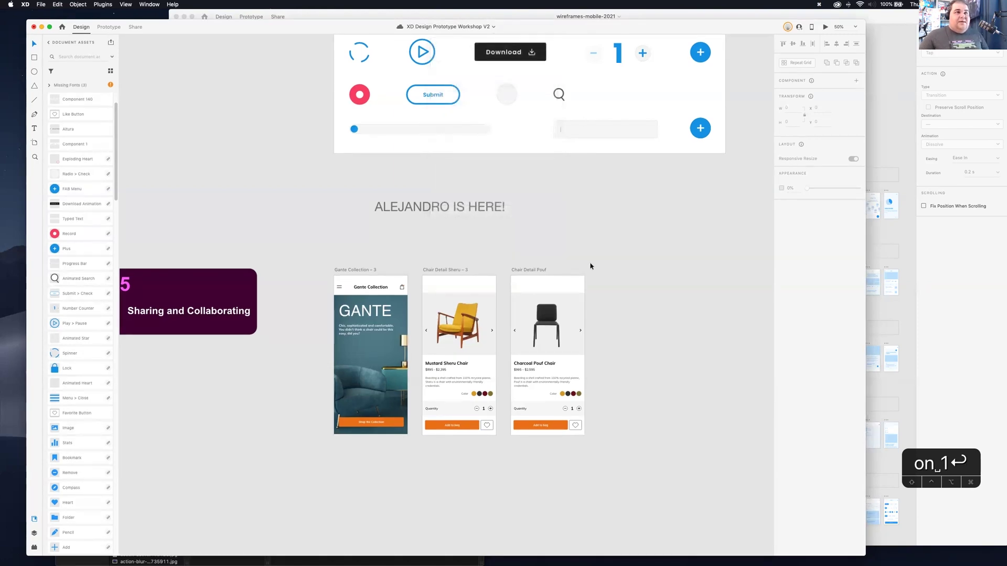
Try to share only the Basics 01 artboard of the XD Basics Review section, and cancel replacing its existing wires.
scroll(463, 262, up, 6)
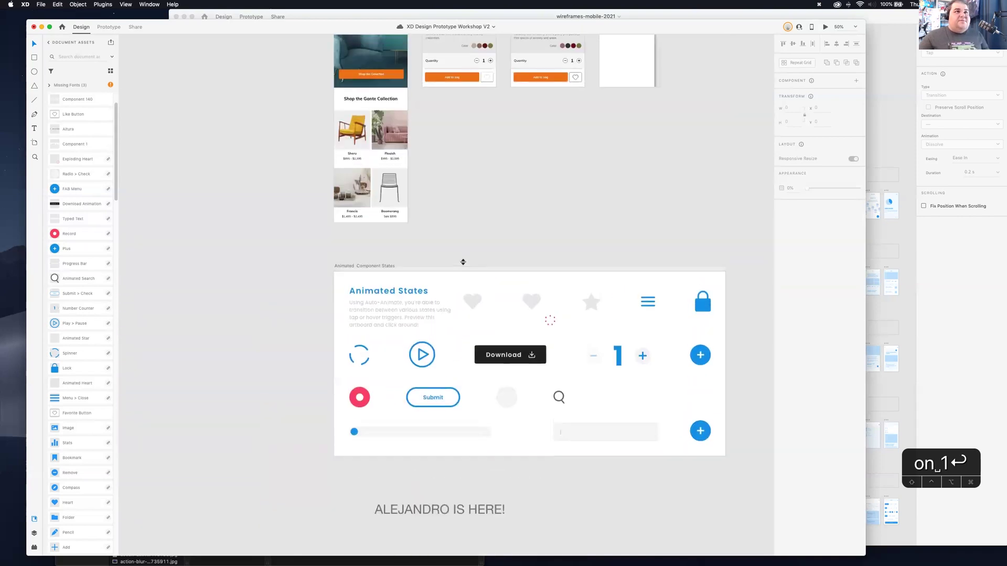
scroll(462, 262, up, 13)
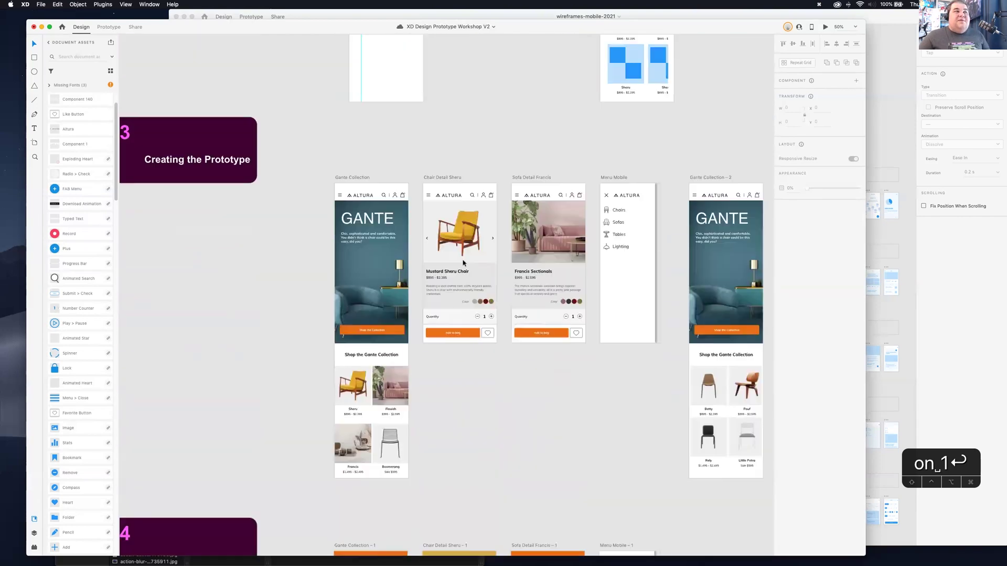
scroll(463, 262, up, 15)
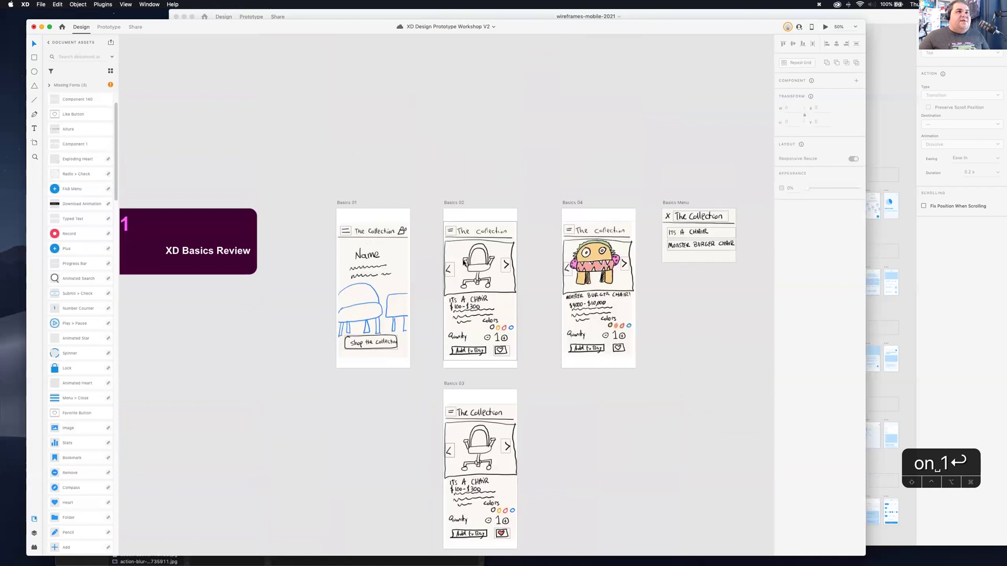
scroll(463, 263, down, 1)
click(346, 158)
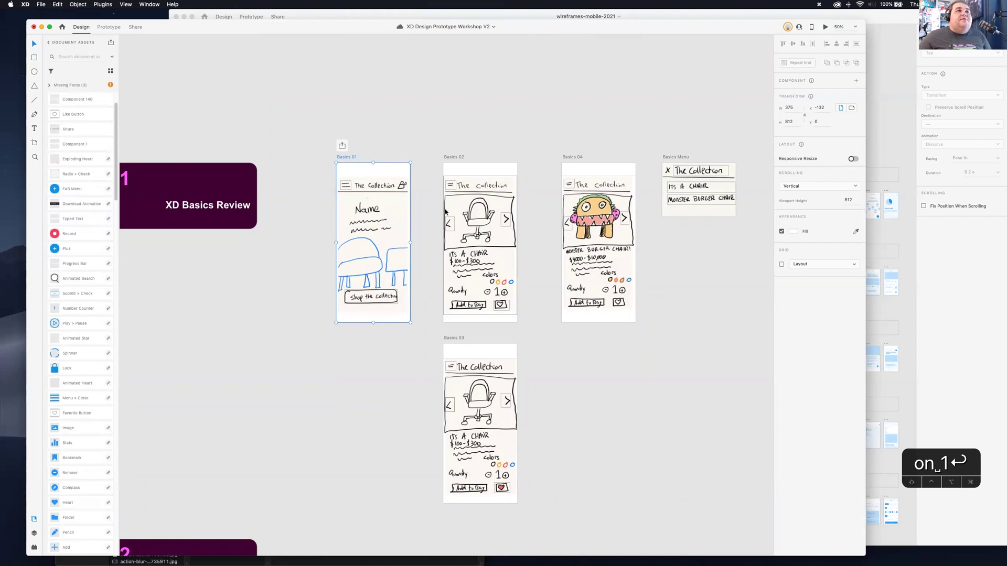
click(318, 128)
click(352, 158)
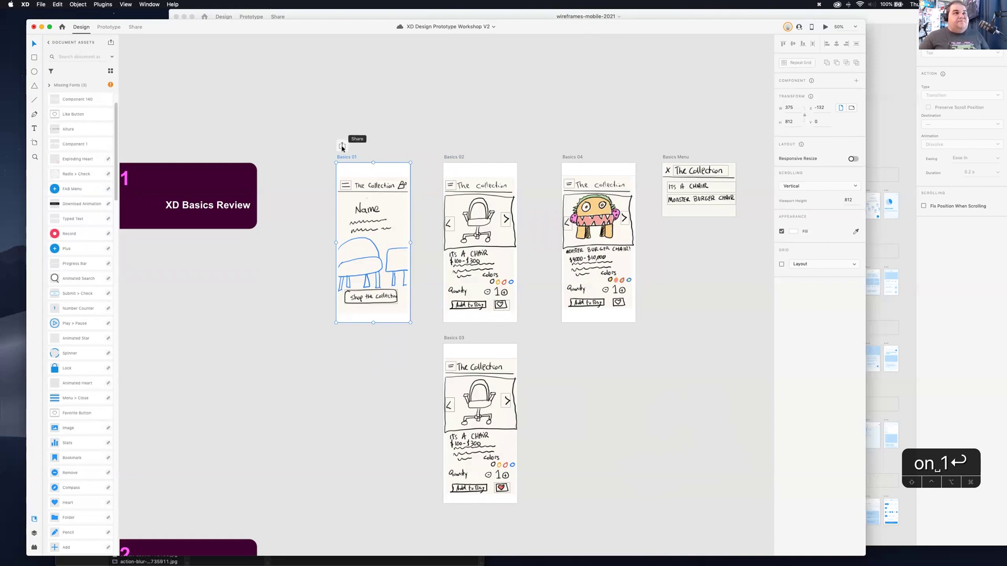
click(342, 146)
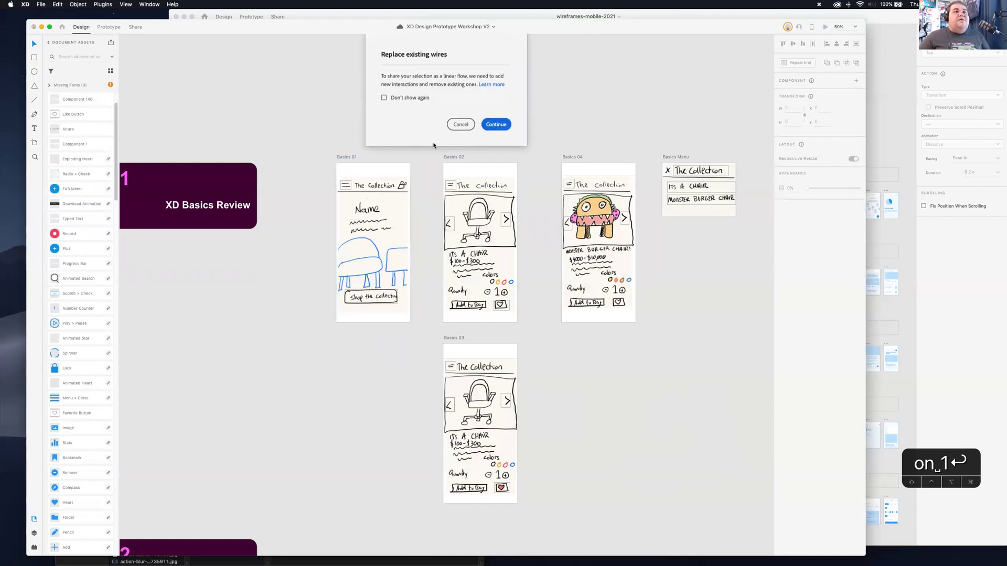
click(459, 129)
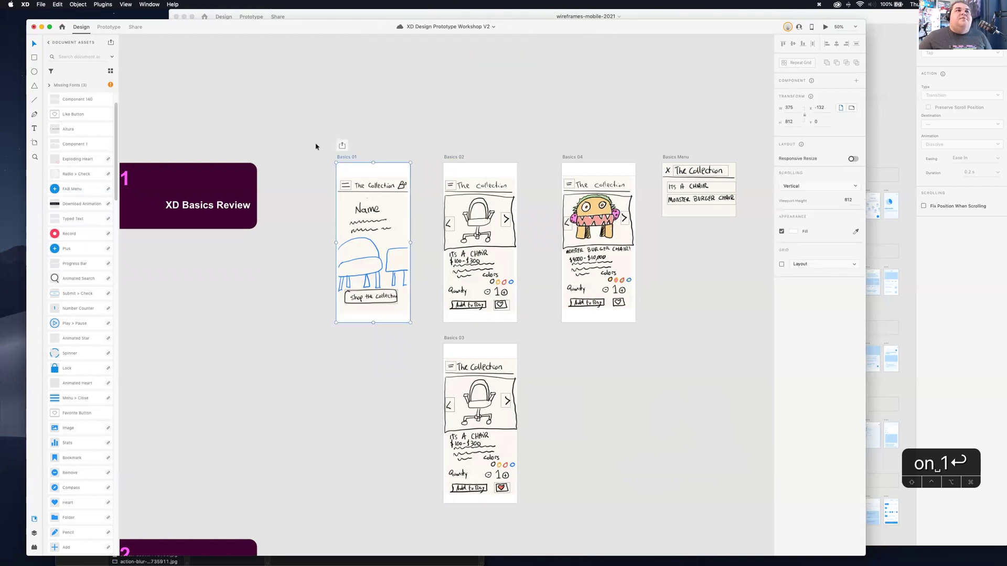
Share all five Basics artboards together as Flow 1, using the Design Review view setting.
drag(317, 145, 755, 498)
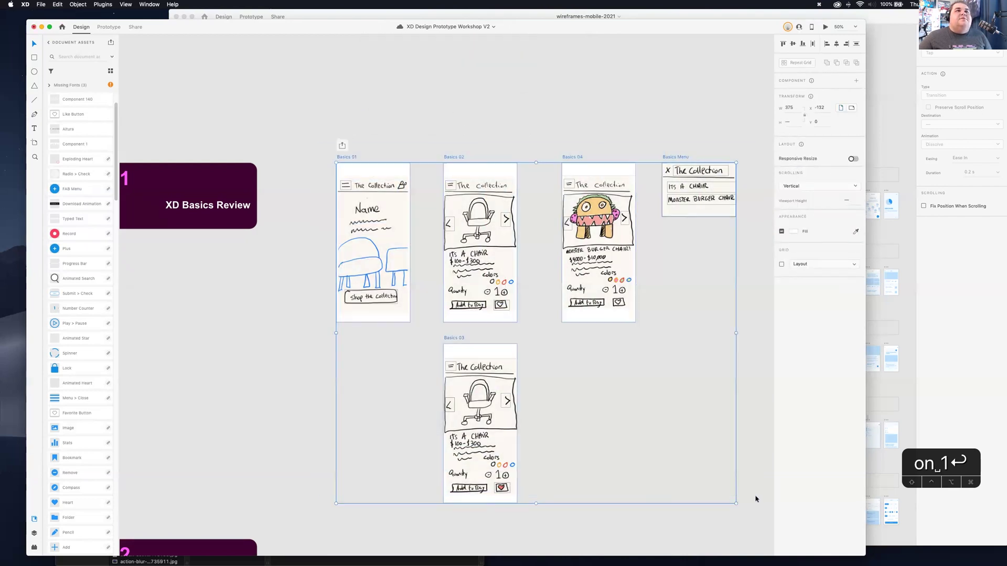
click(341, 146)
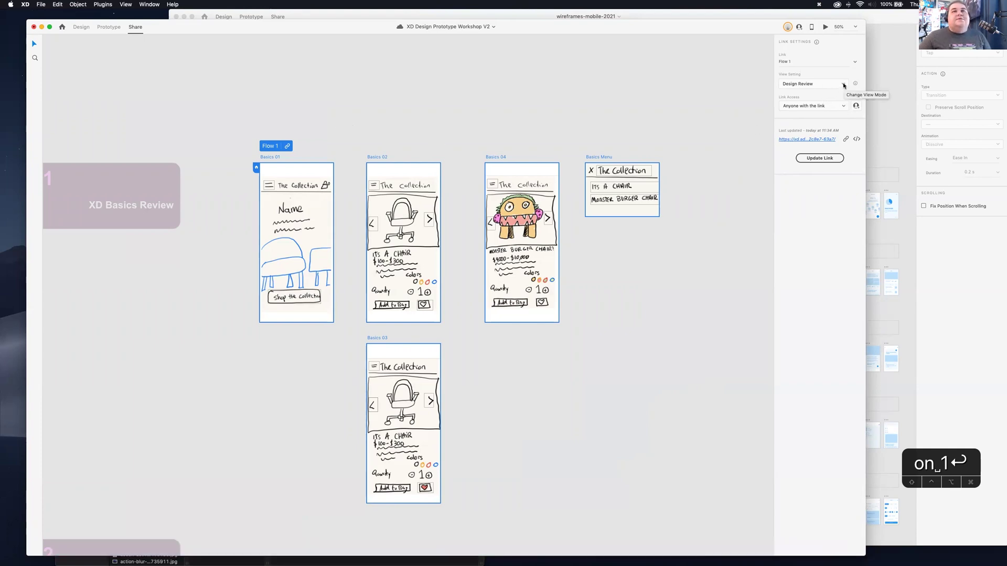
click(844, 85)
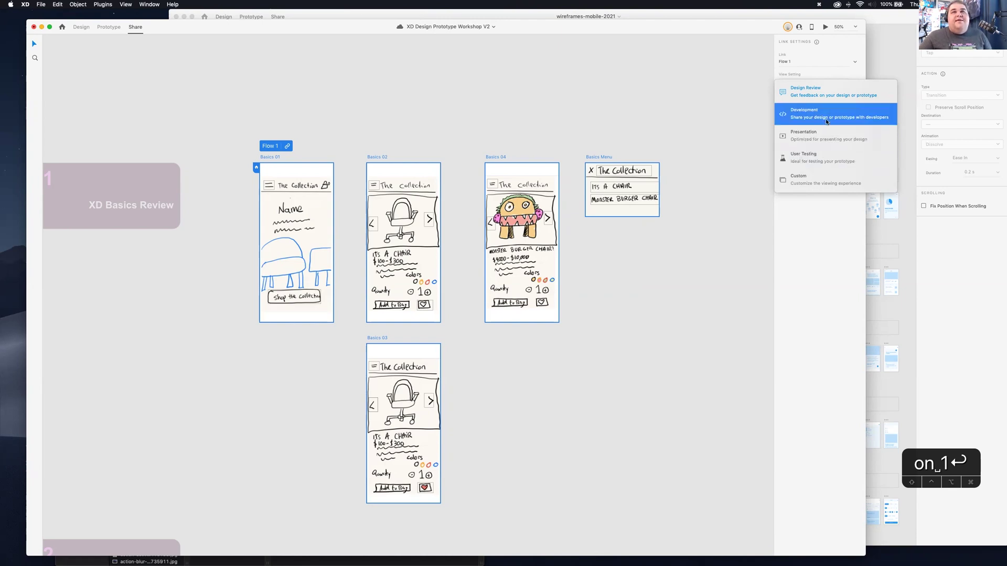
click(822, 92)
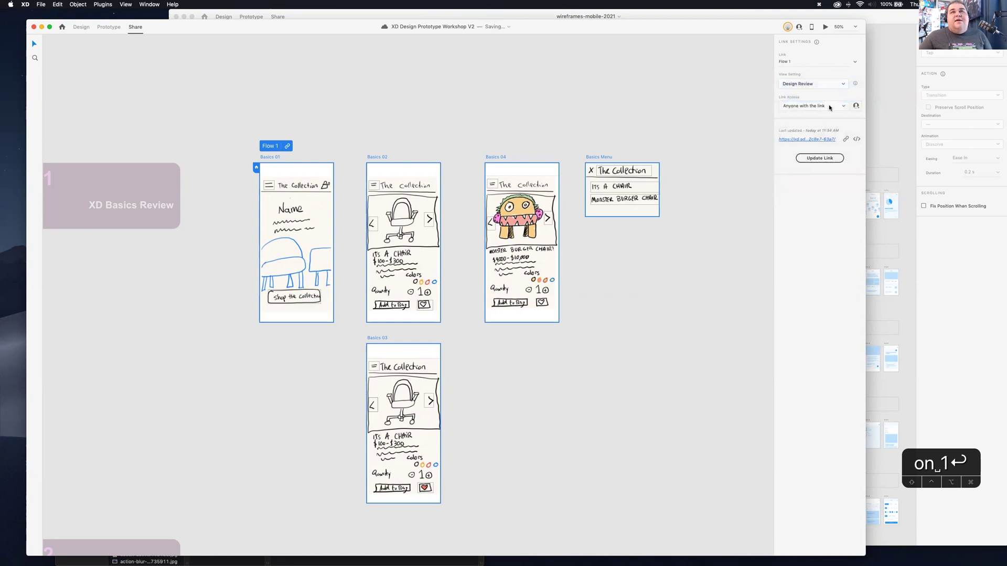
Set the Flow 1 link access to Anyone with the link, and update and copy the link.
click(834, 107)
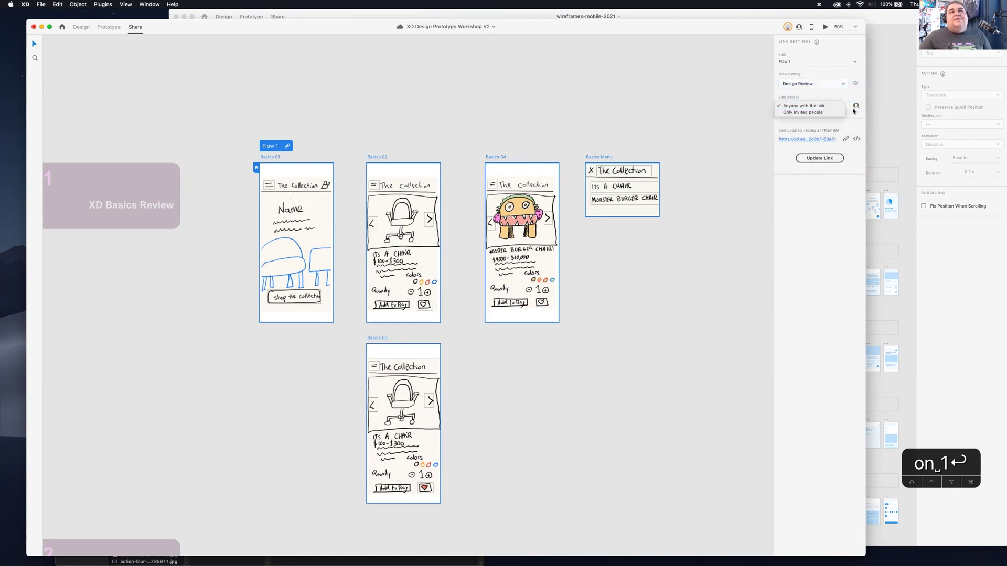
click(826, 106)
click(856, 107)
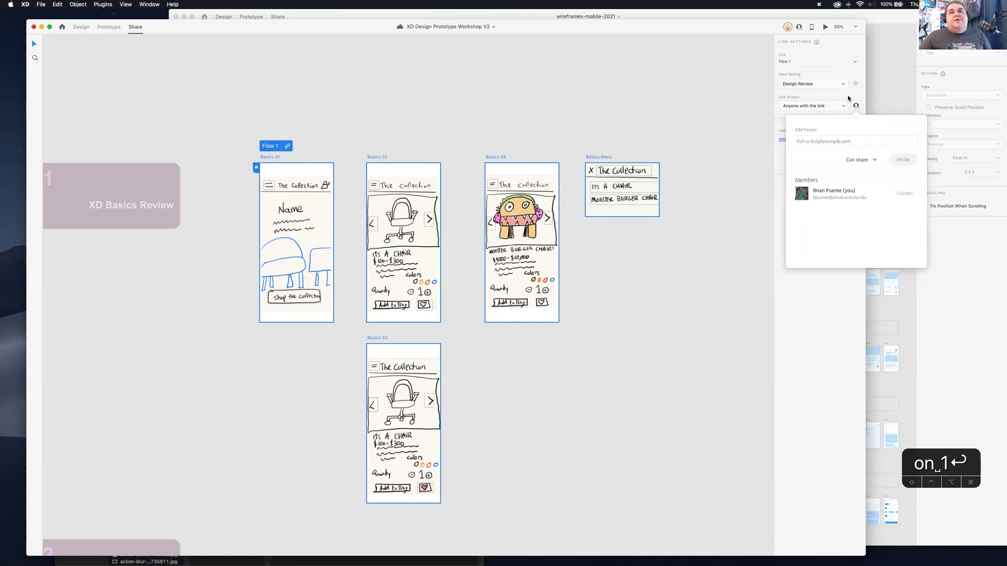
click(848, 98)
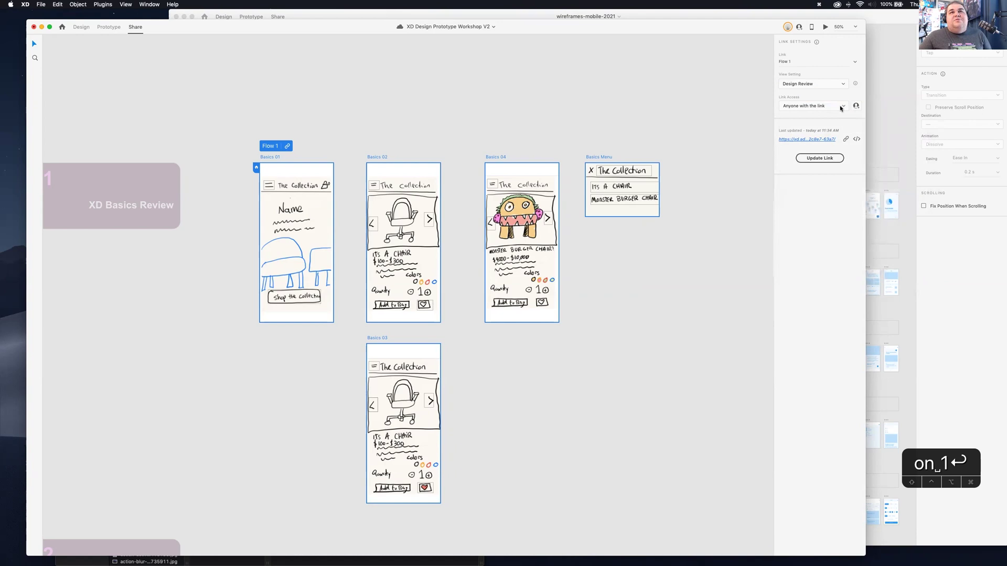
click(826, 159)
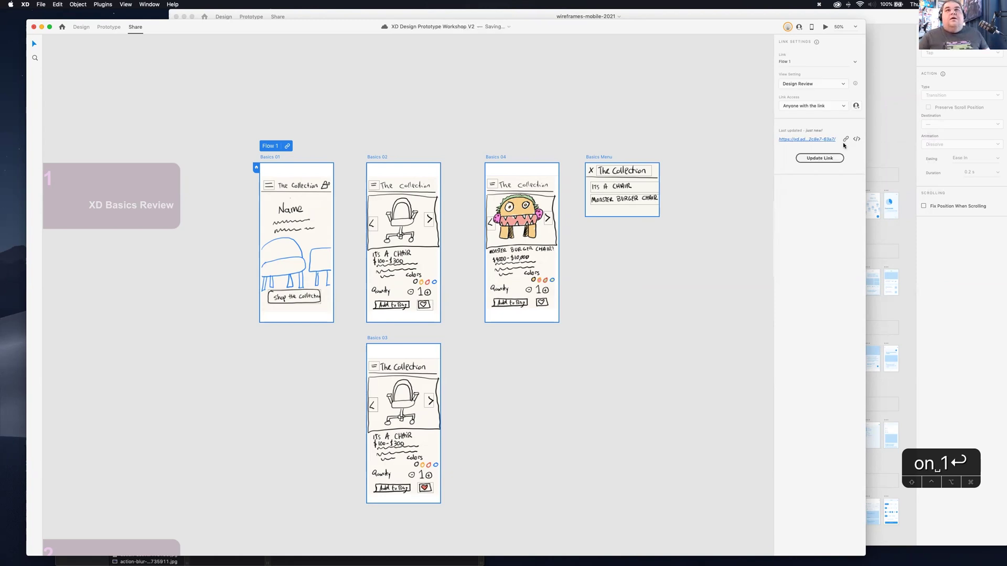
click(847, 140)
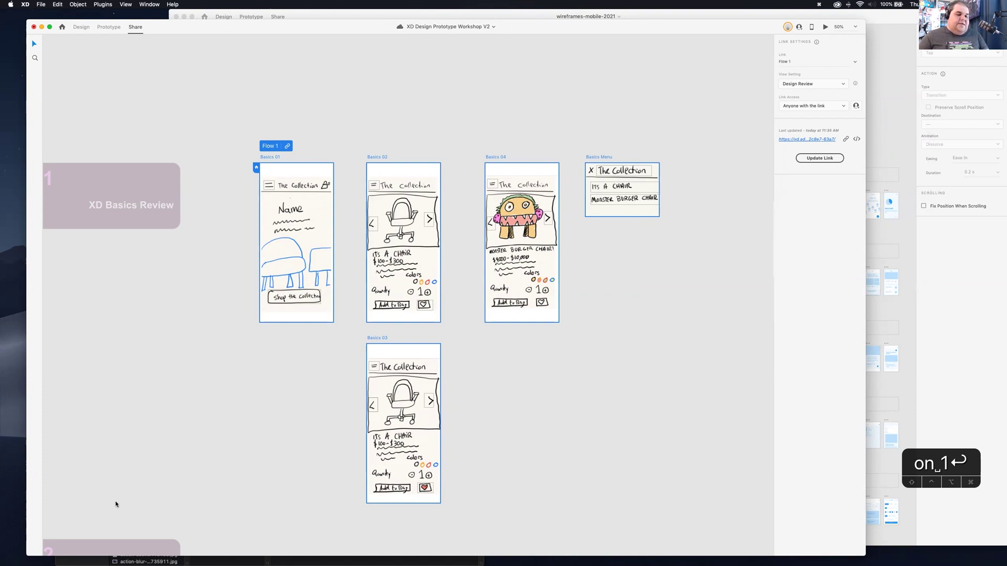
Try to load the shared Flow 1 link in Safari, and take the browser window out of full screen.
key(Return)
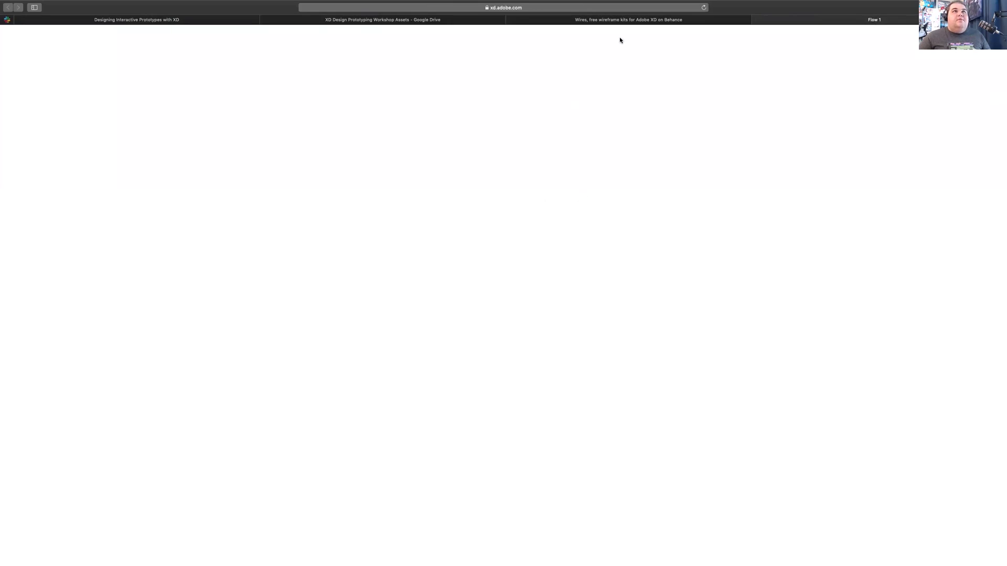
click(653, 7)
key(Return)
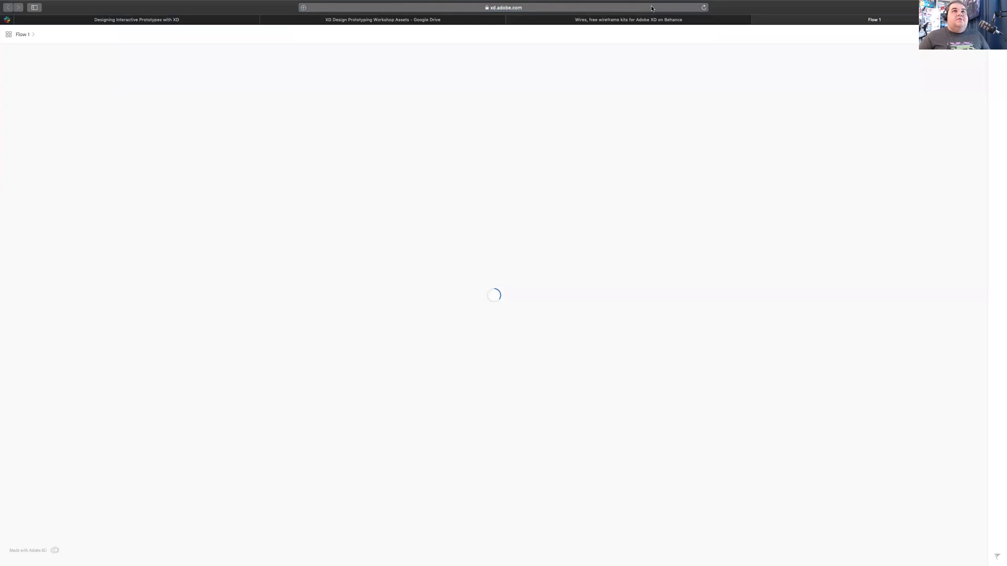
click(650, 9)
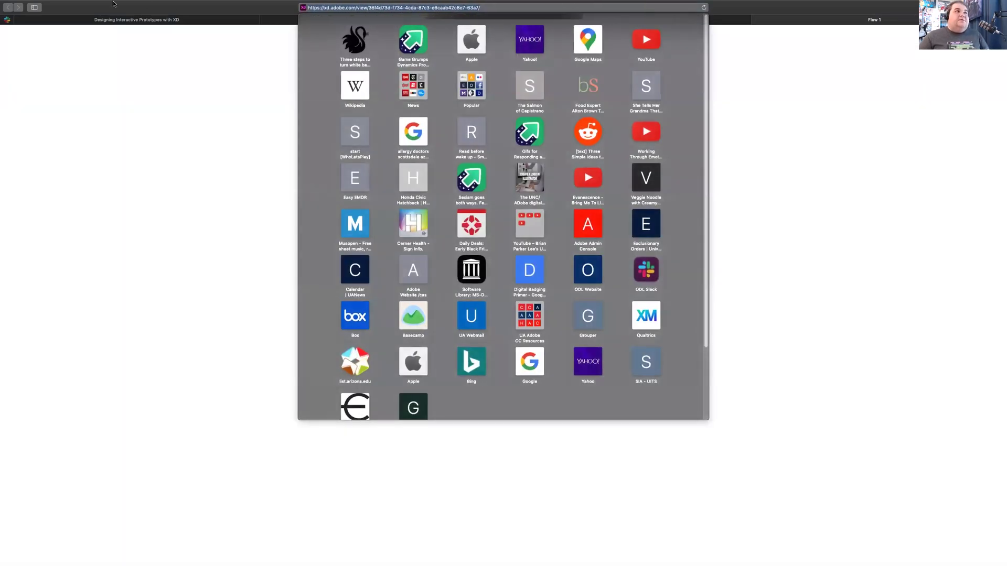
mouse_move(113, 2)
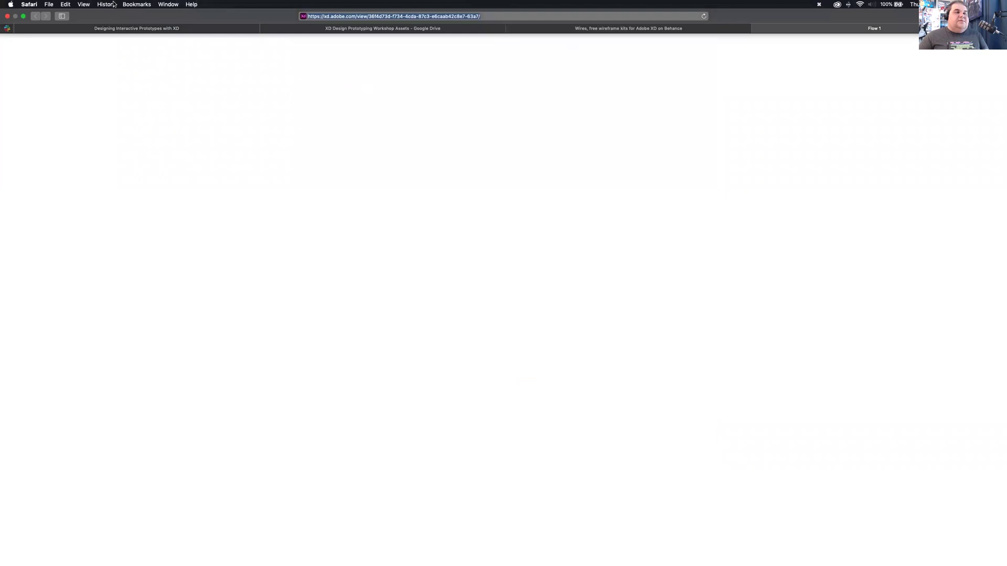
click(24, 18)
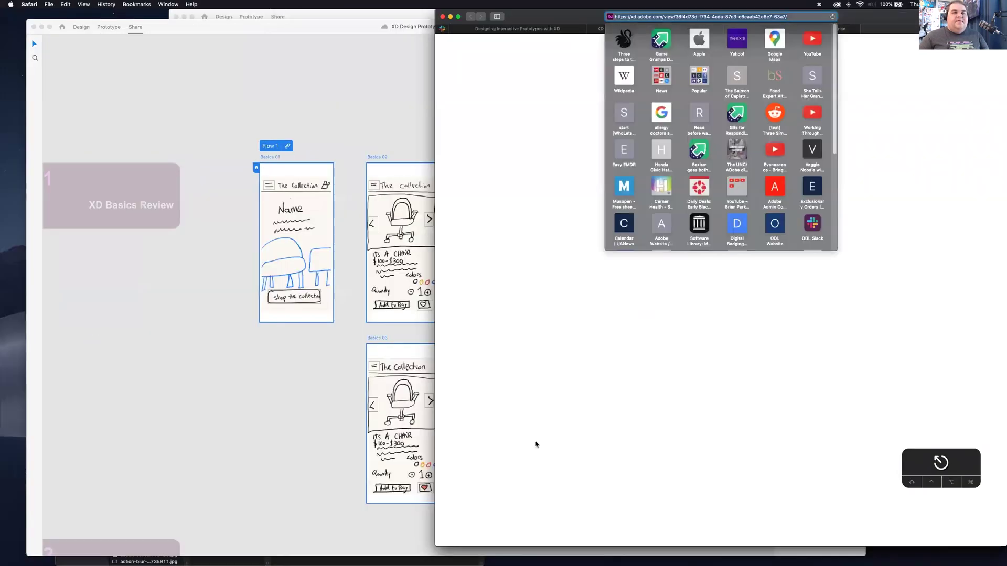
click(535, 446)
Switch to Google Chrome and open the copied Flow 1 link there.
mouse_move(504, 560)
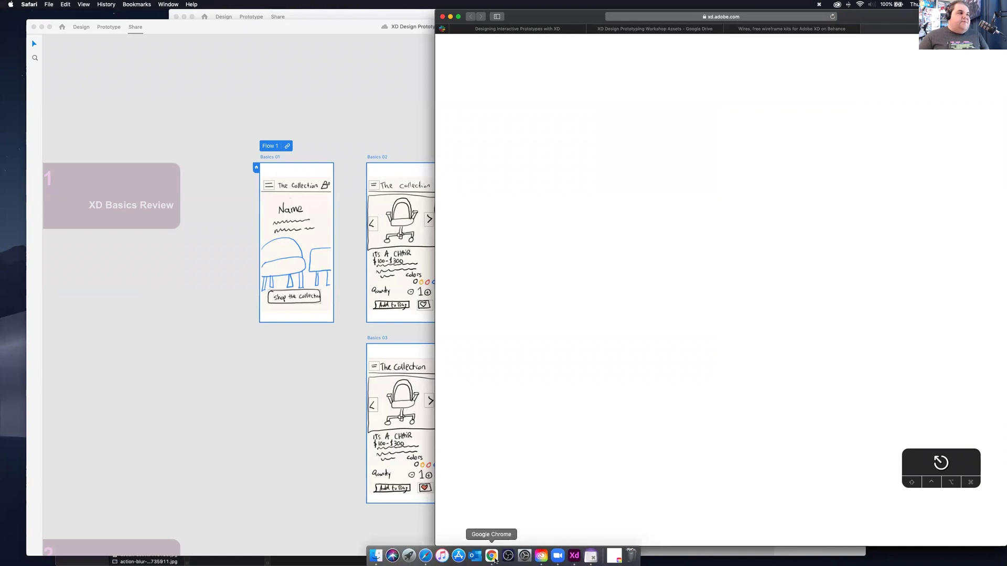
click(492, 557)
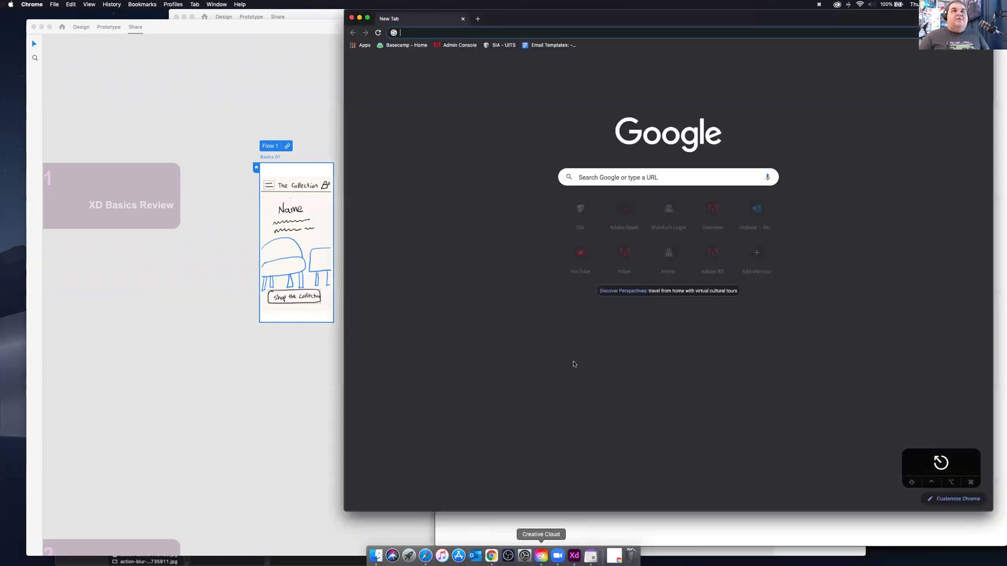
click(767, 36)
key(super+v)
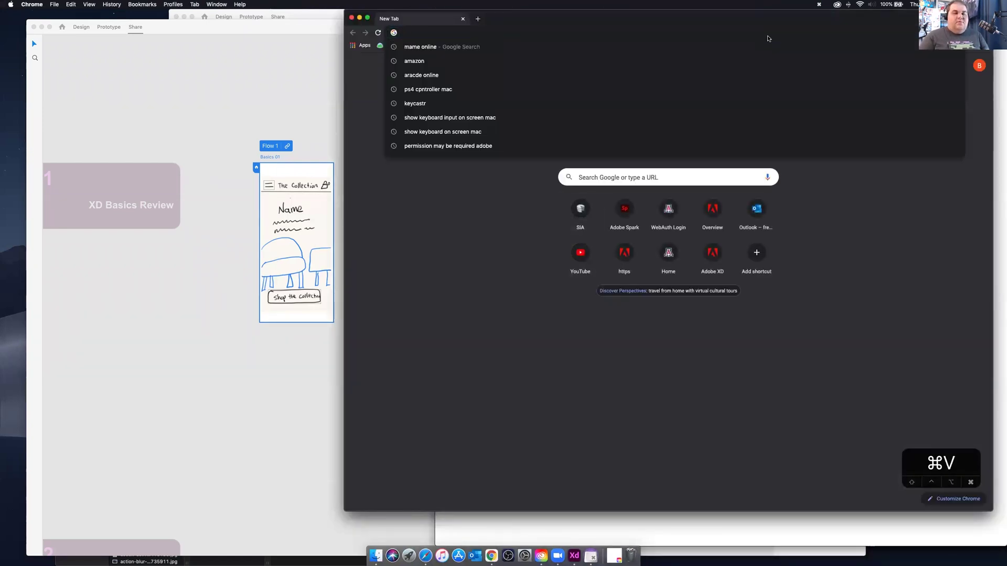
key(Return)
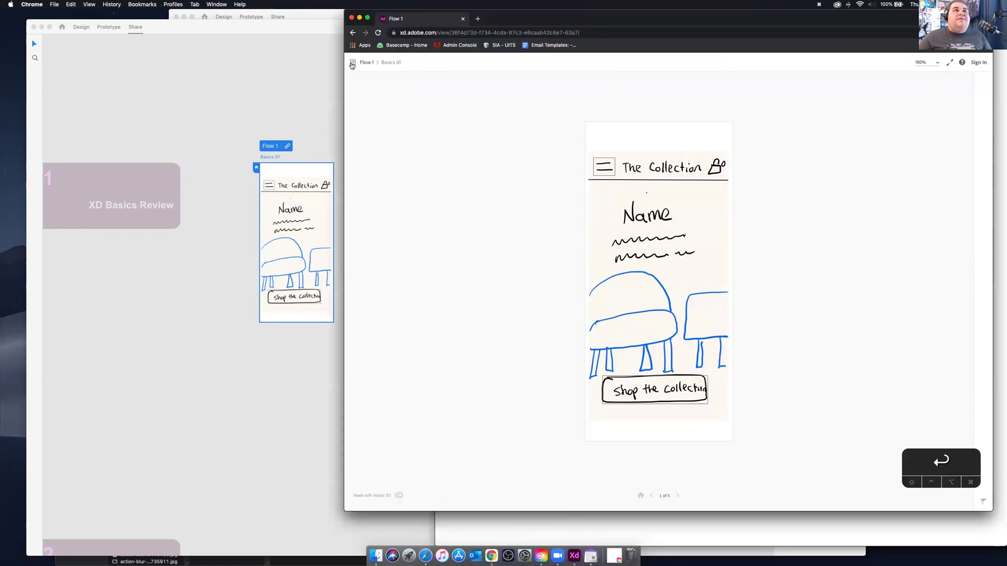
View the grid of all shared Flow 1 screens, open Basics 01, and advance the prototype to Basics 02.
click(351, 64)
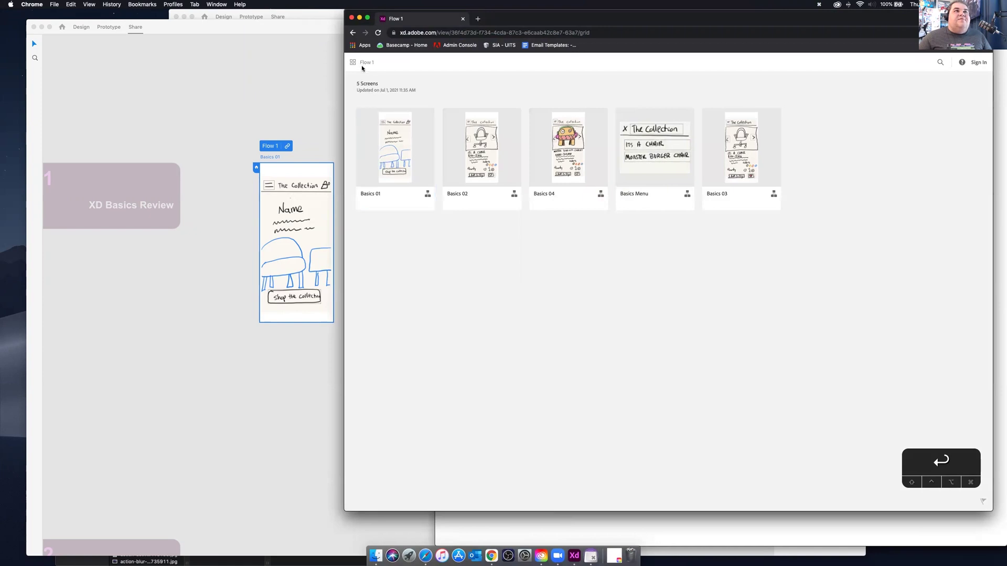
click(385, 132)
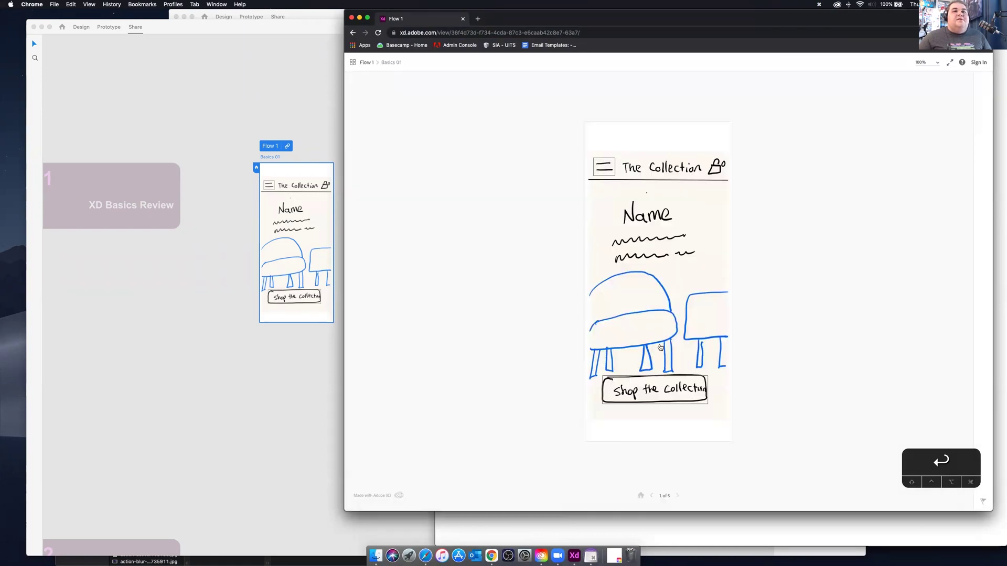
click(661, 349)
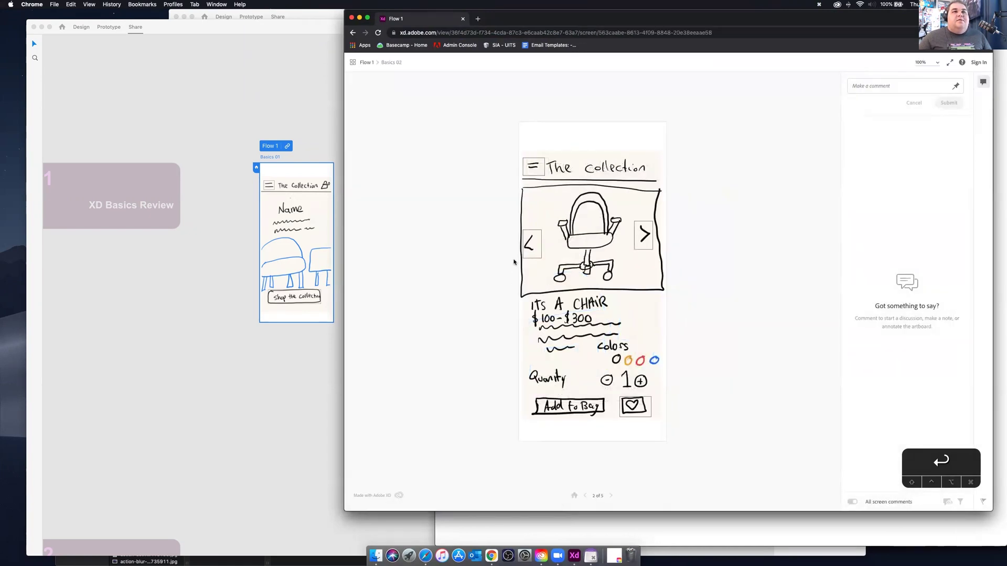
Test the menu and previous-arrow hotspots on the shared prototype's chair screens, and reveal the hotspots on Basics 03.
click(527, 250)
click(545, 258)
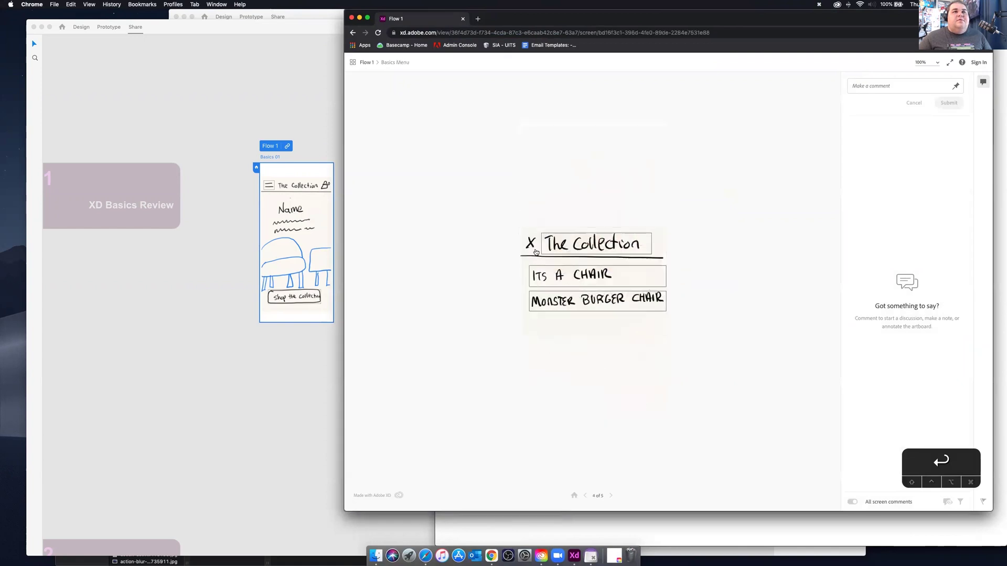
click(562, 269)
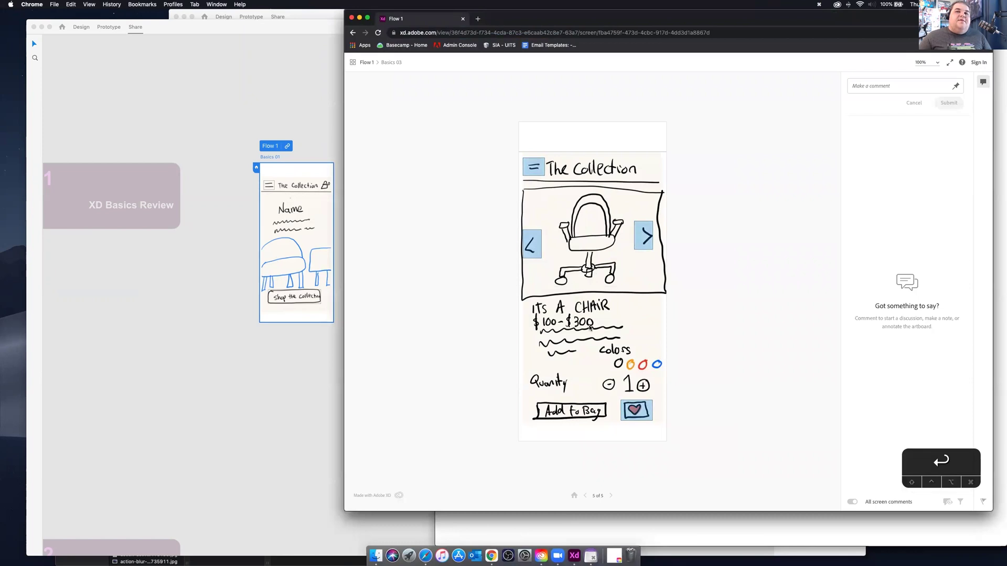
click(595, 327)
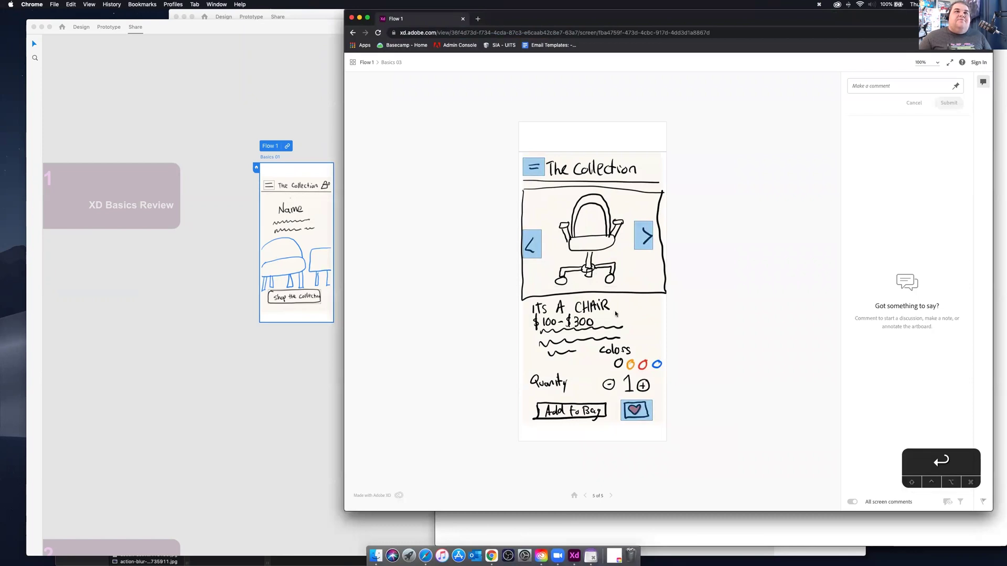
click(533, 246)
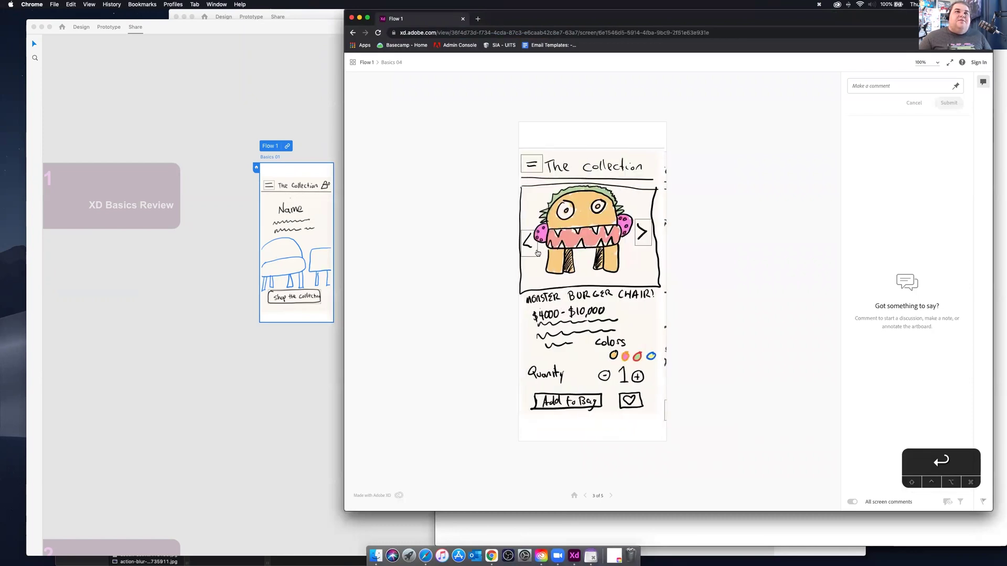
click(535, 248)
Open the Basics Menu overlay from Basics 03 and follow The Collection heading back to Basics 01.
click(541, 176)
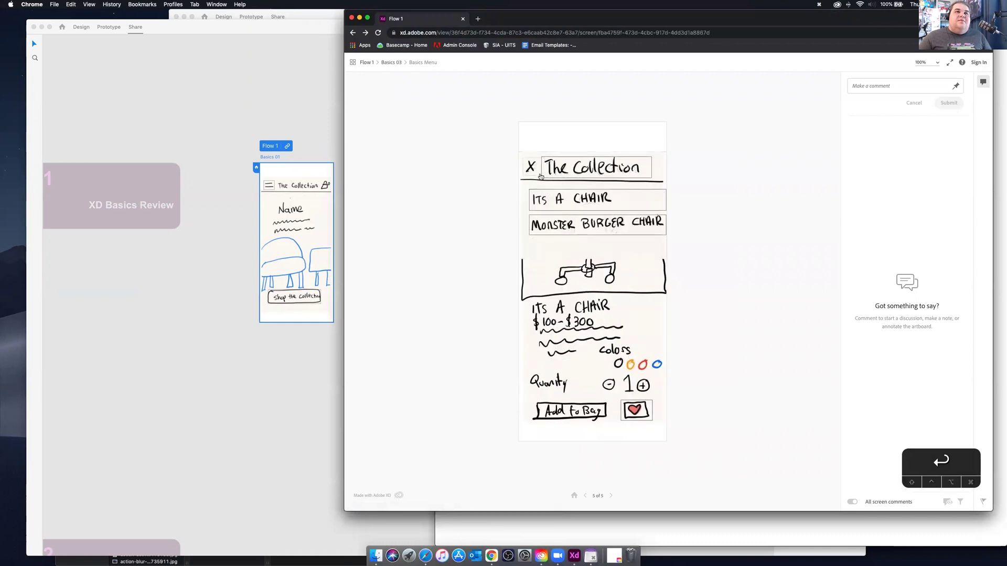
click(563, 172)
click(535, 172)
click(576, 168)
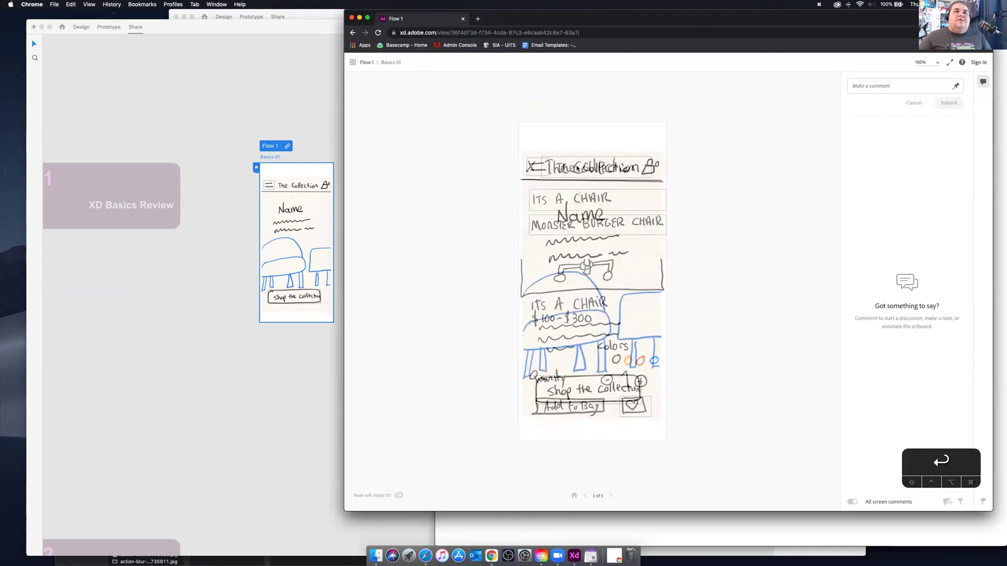
Test the Shop the Collection, heart and next-arrow hotspots, going through Basics 03 and Basics 04 back to Basics 02.
click(634, 393)
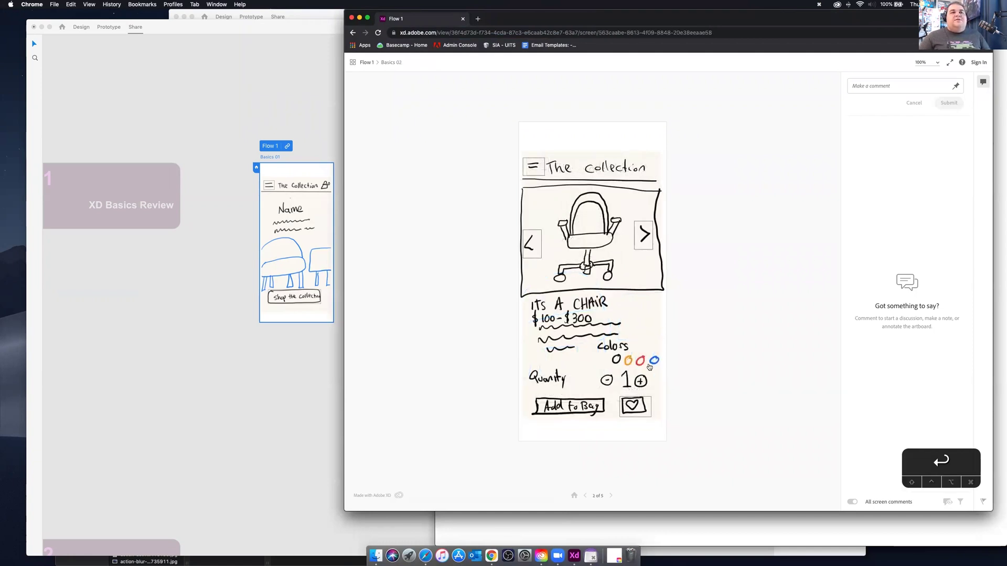
click(640, 406)
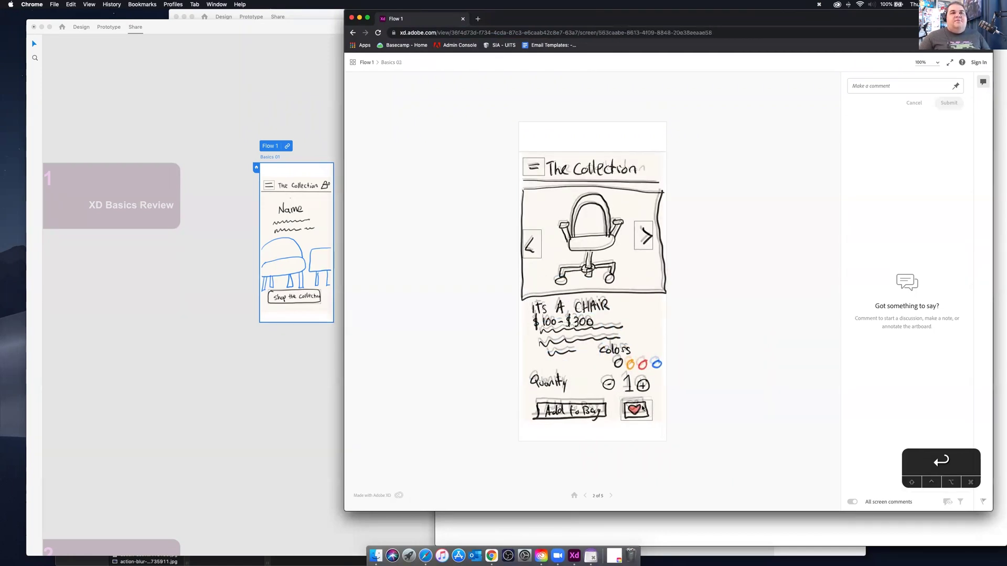
click(647, 234)
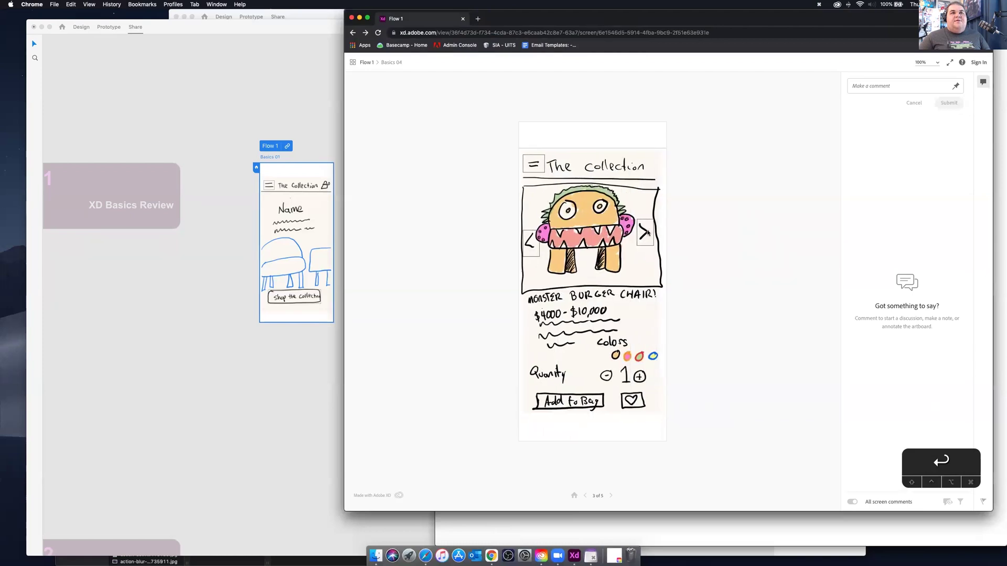
click(647, 233)
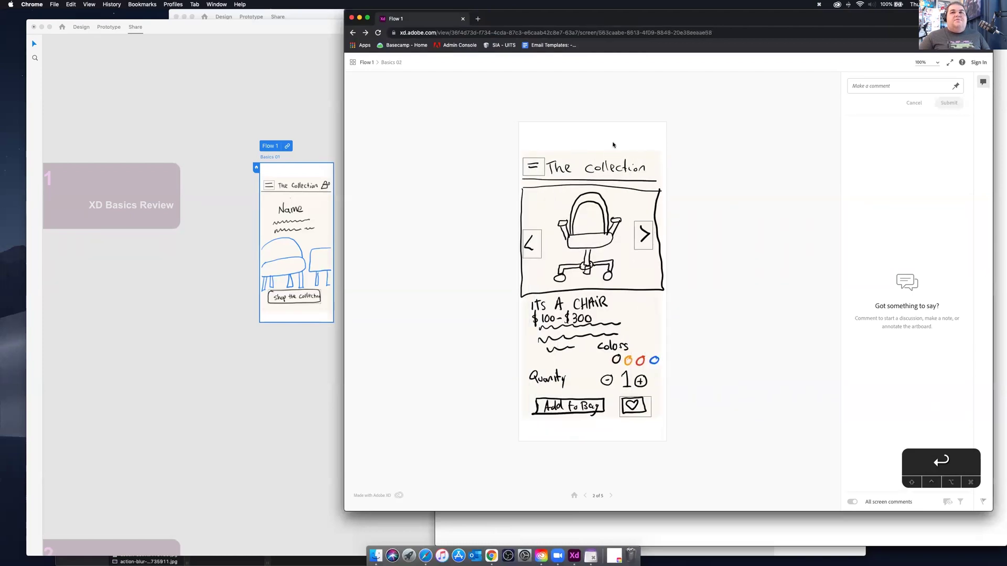
Start a new comment on Basics 02 and place its pin on the heart button.
click(957, 87)
click(933, 89)
click(956, 113)
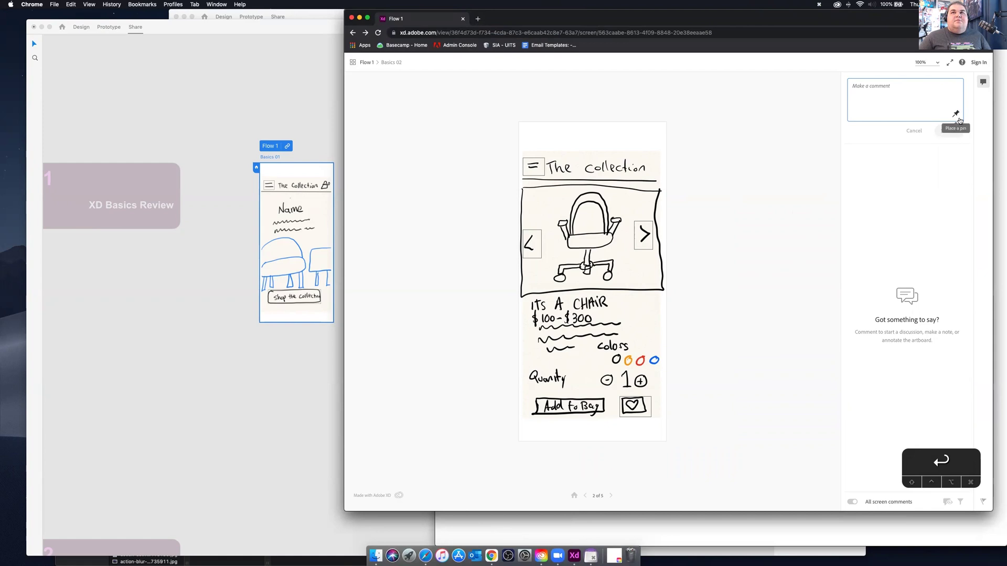
click(955, 114)
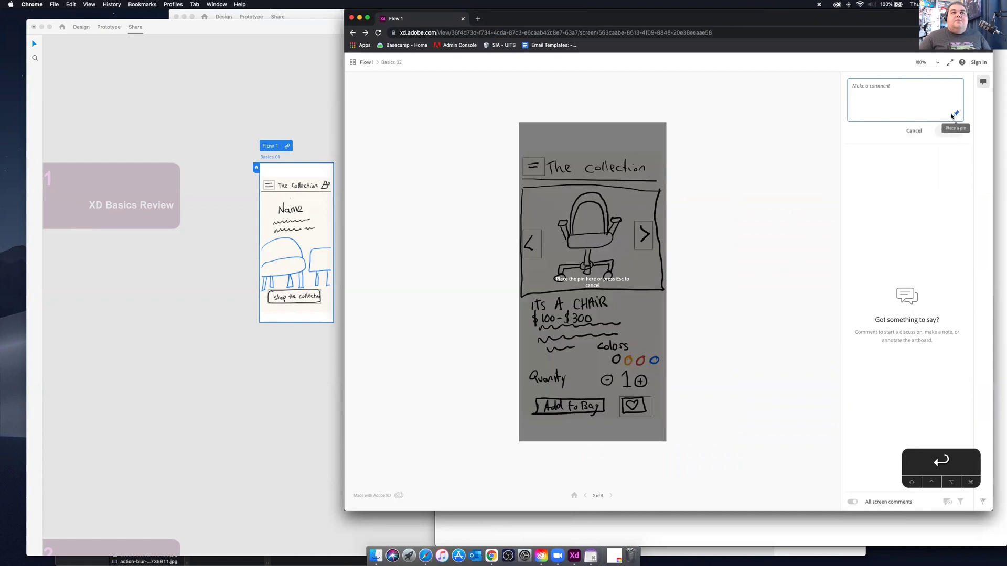
click(630, 411)
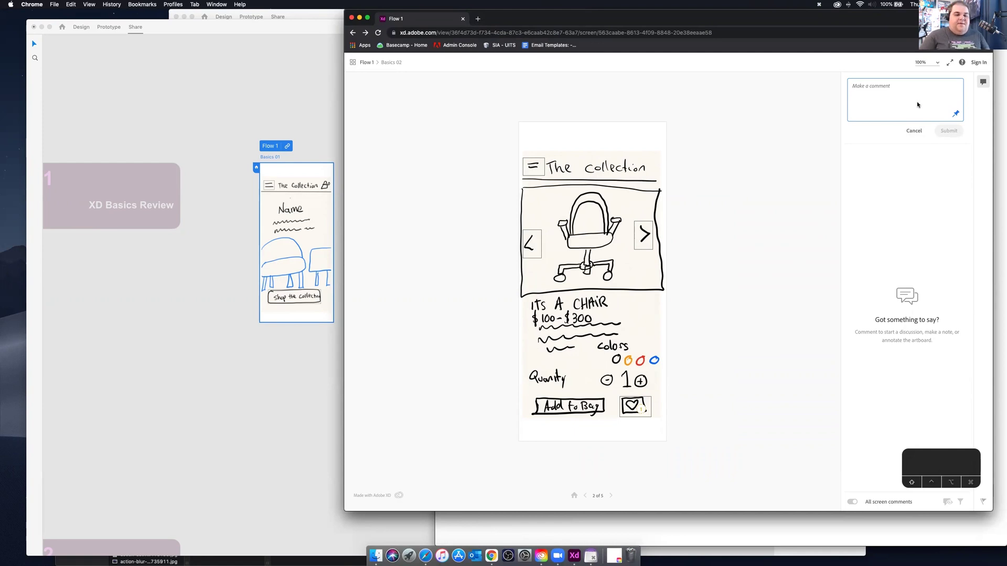
Write the pinned comment "The heart button is too big" and try to submit it.
text(Heat)
key(BackSpace)
key(BackSpace)
key(BackSpace)
key(BackSpace)
text(Theheart b)
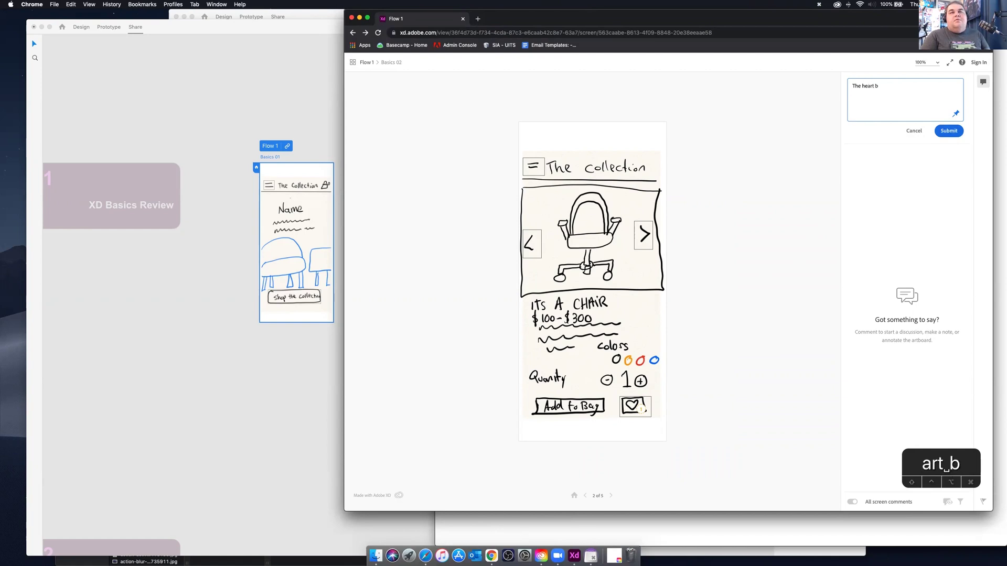
text(utton)
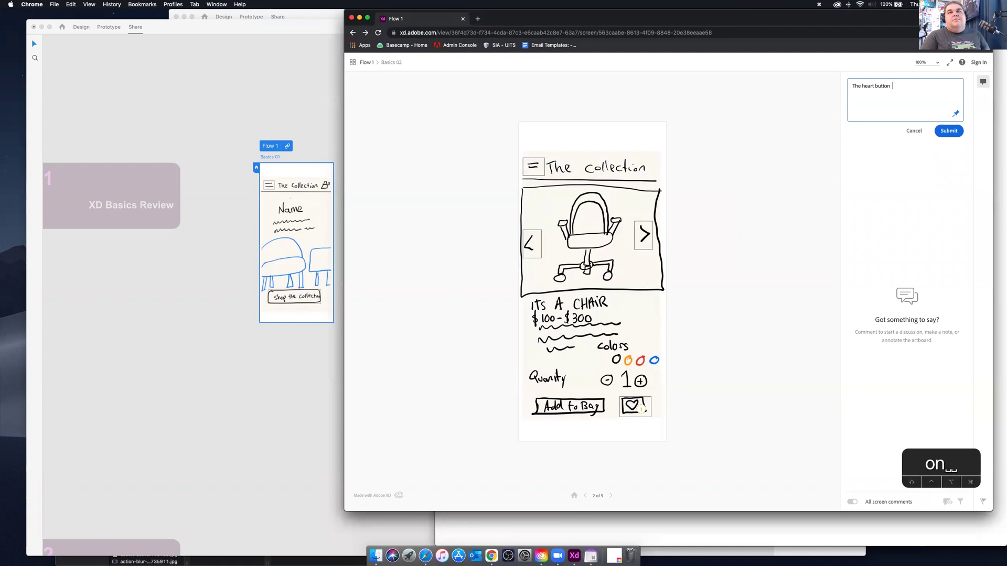
key(BackSpace)
text(is too big)
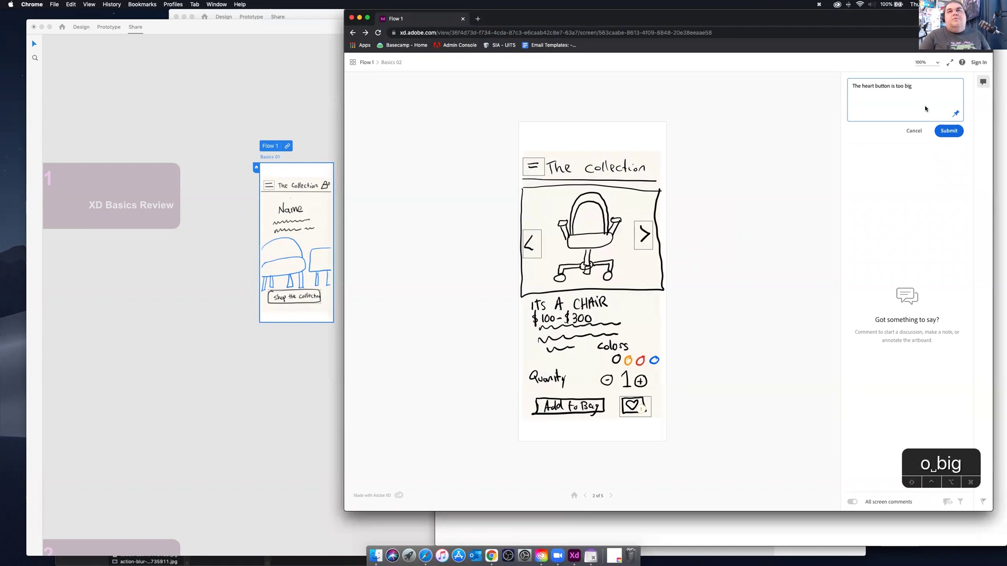
click(949, 132)
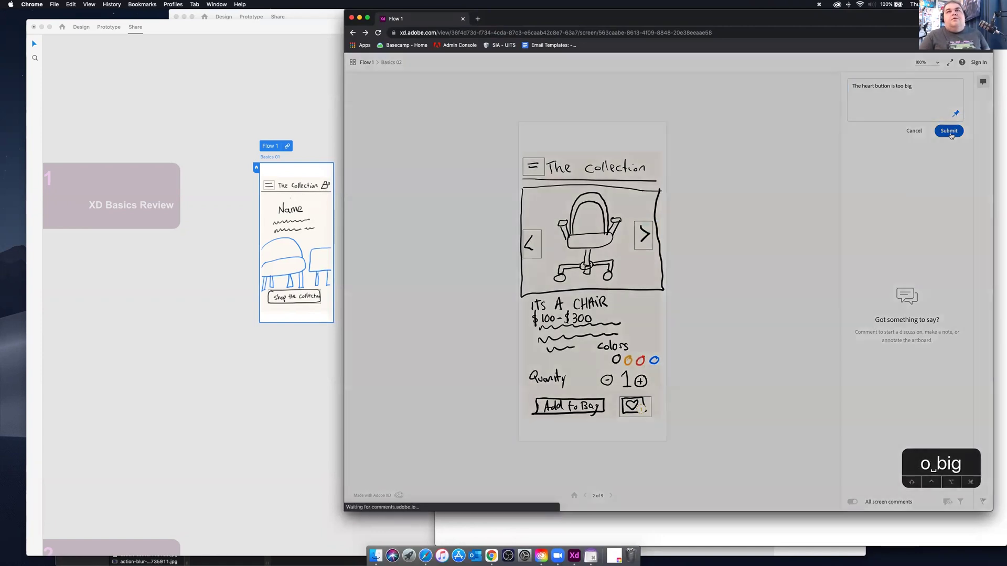
click(718, 183)
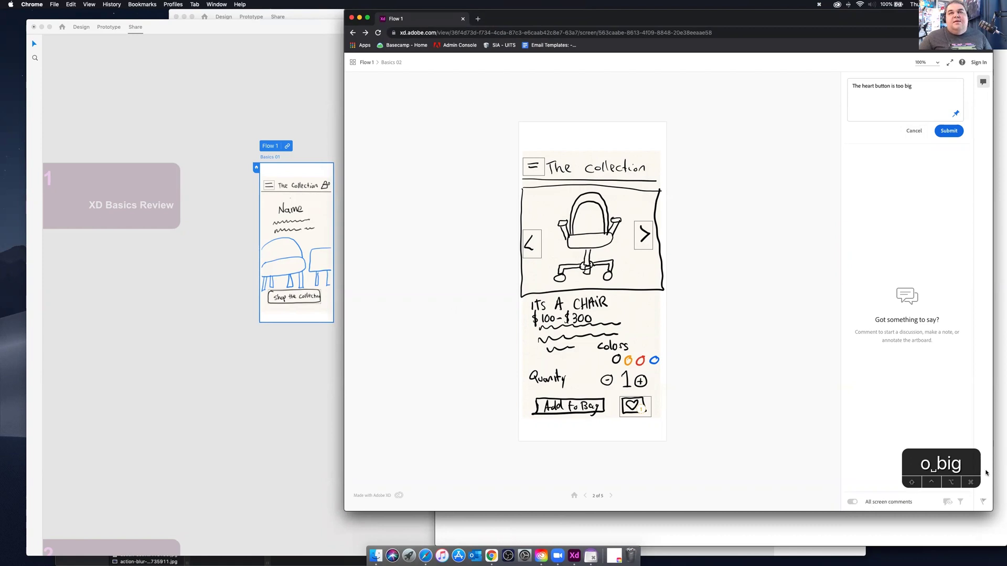
Switch back to Adobe XD, try the Custom view setting for the Flow 1 link, and set it to Presentation.
click(170, 334)
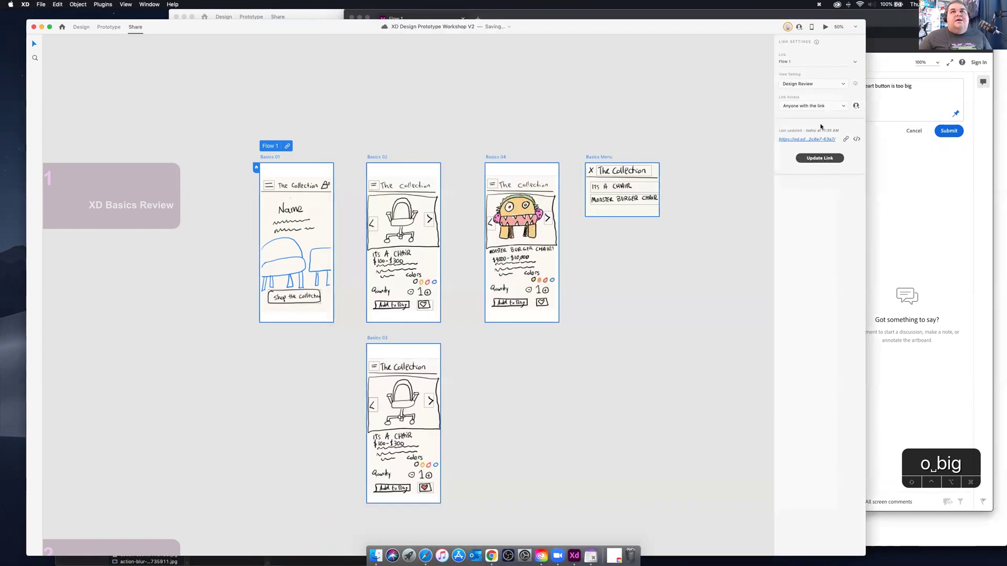
click(815, 82)
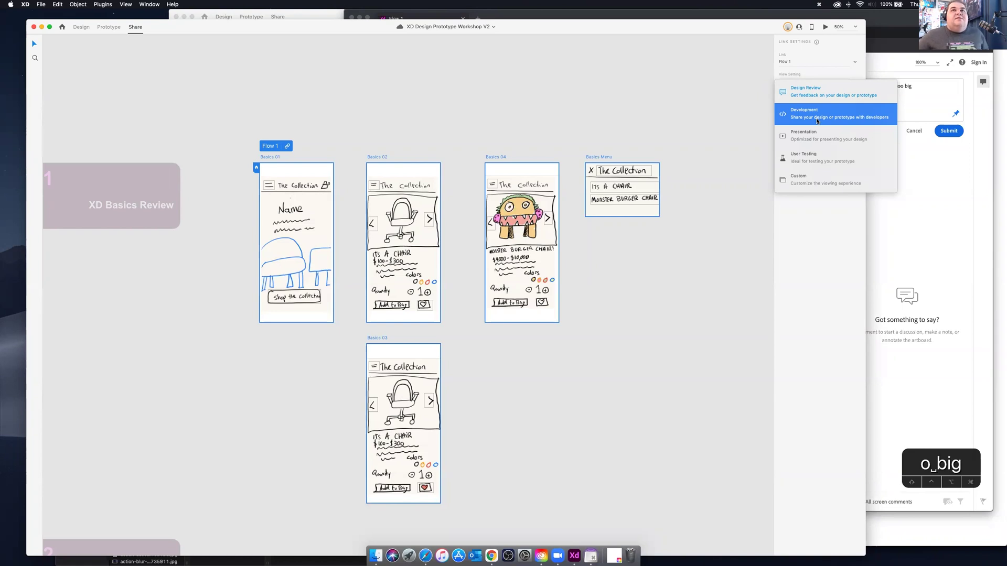
click(627, 83)
click(813, 84)
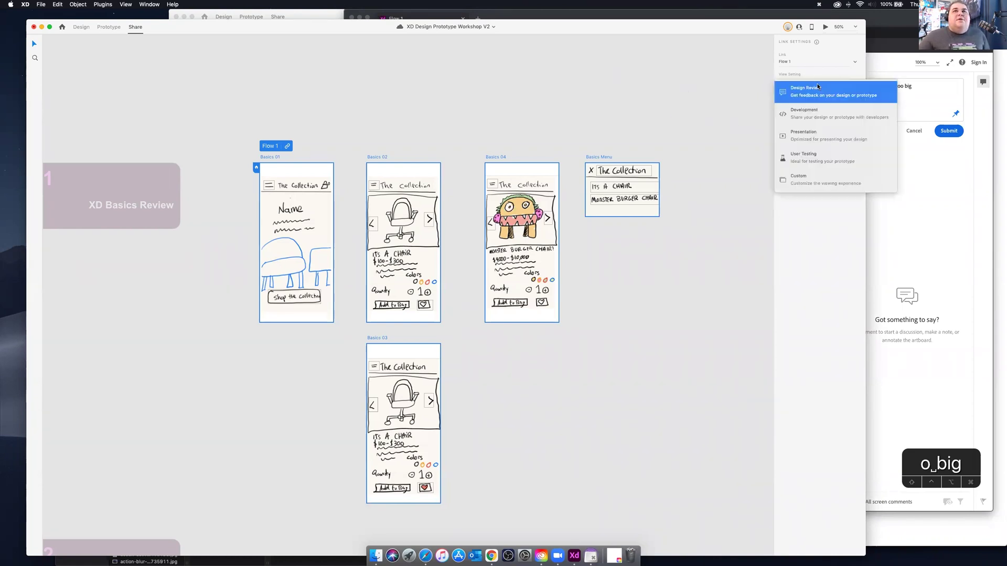
click(806, 183)
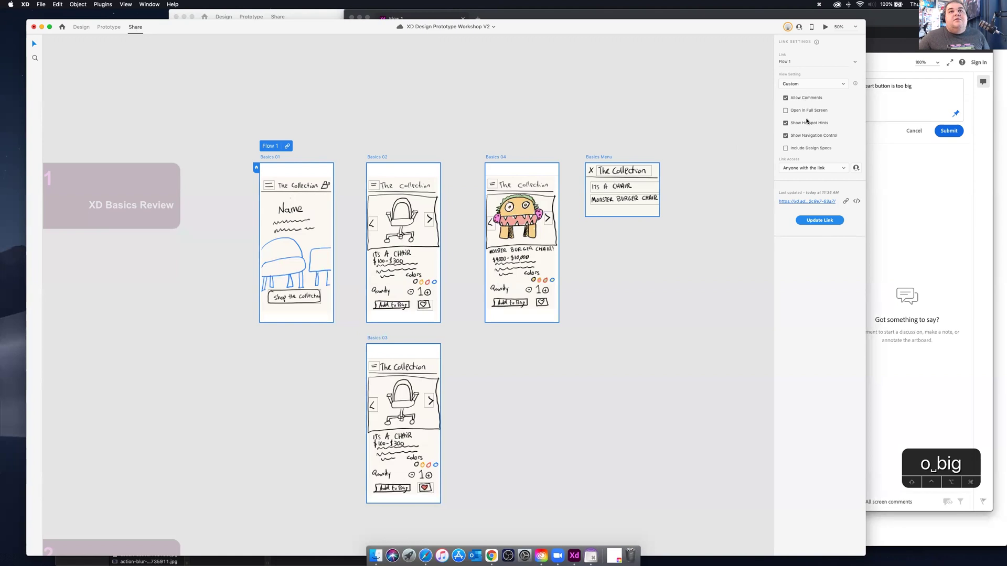
click(808, 83)
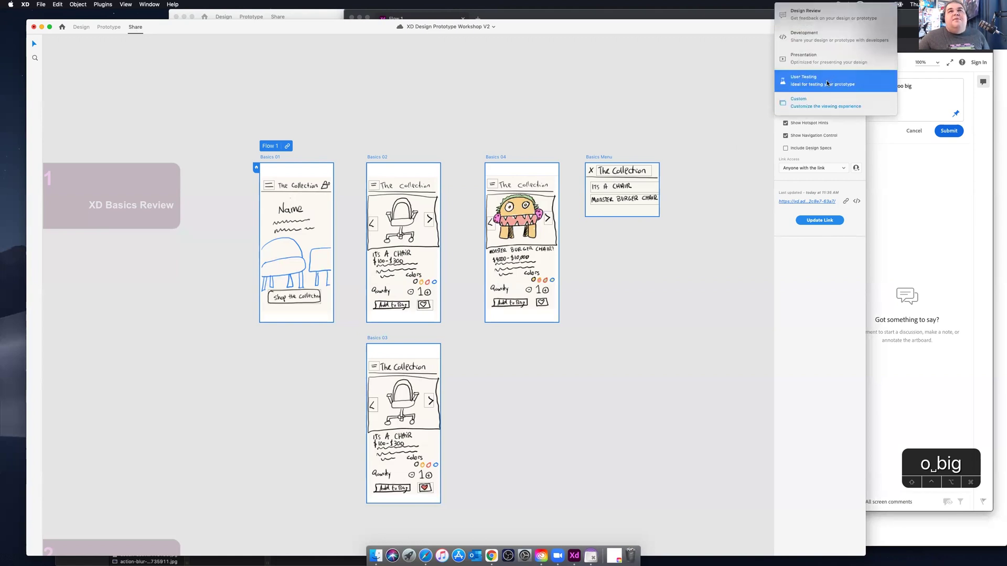
click(821, 64)
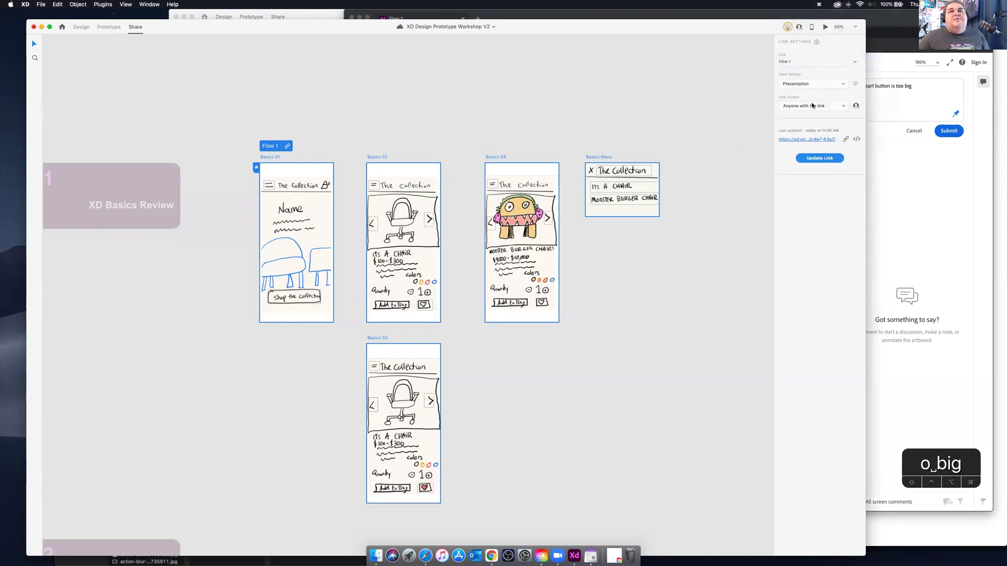
click(856, 140)
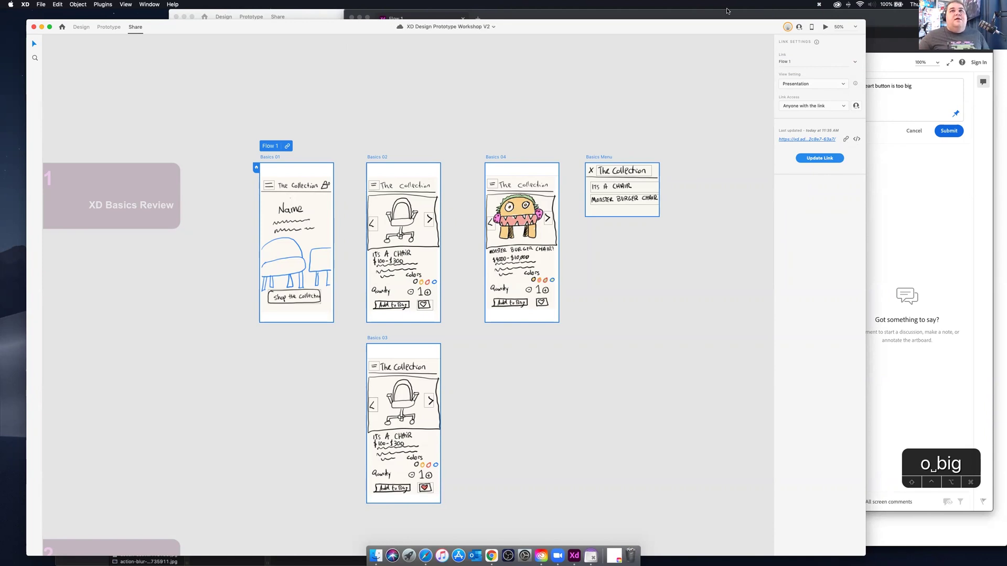
click(857, 140)
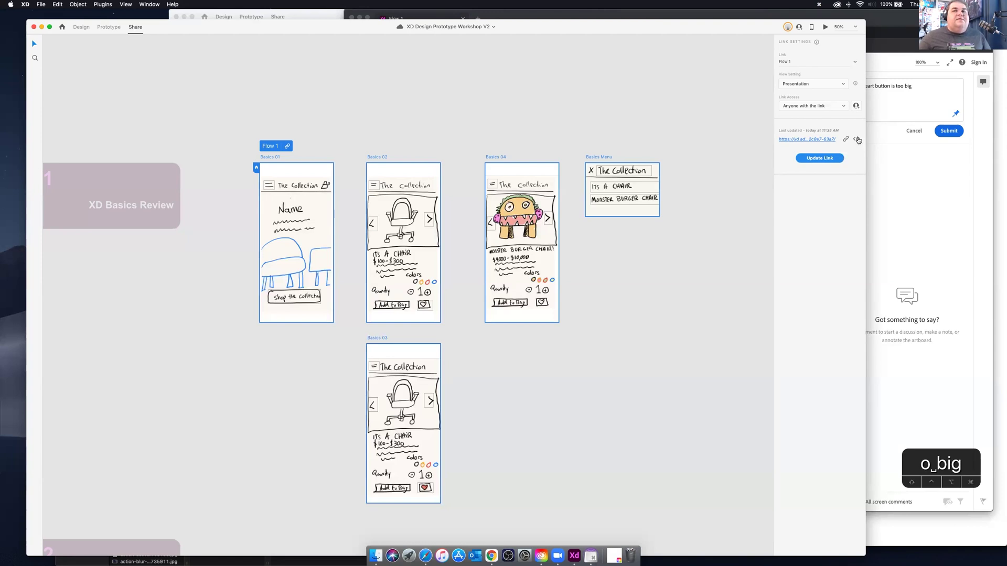
key(Tab)
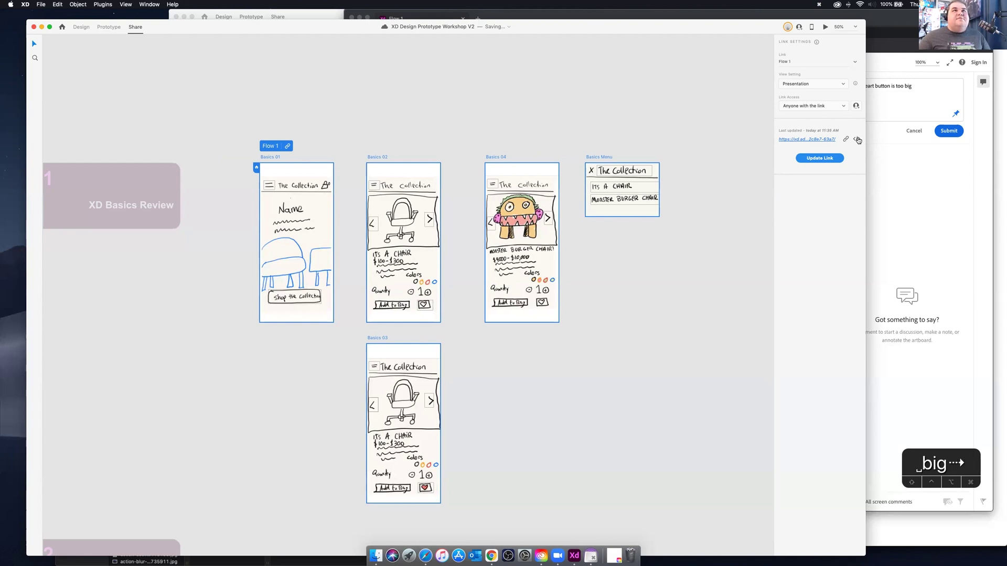
Return the workshop document to Design mode and deselect the Basics artboards.
scroll(663, 121, left, 5)
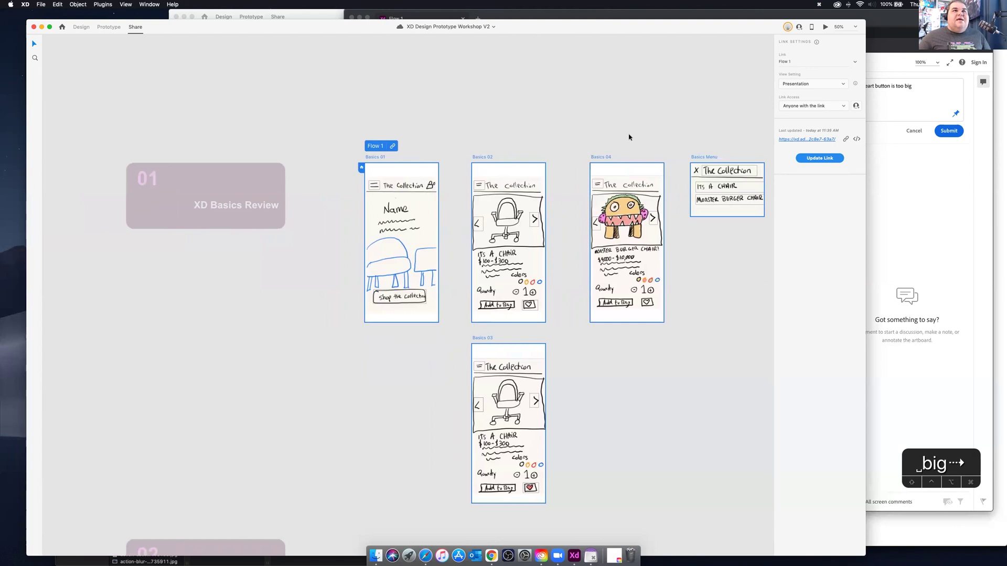
click(81, 27)
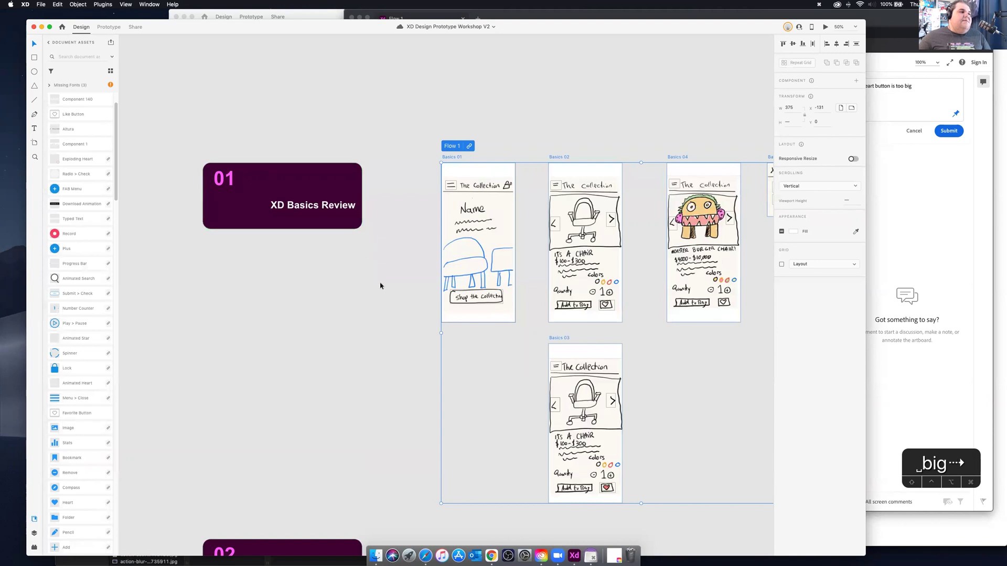
scroll(401, 277, down, 5)
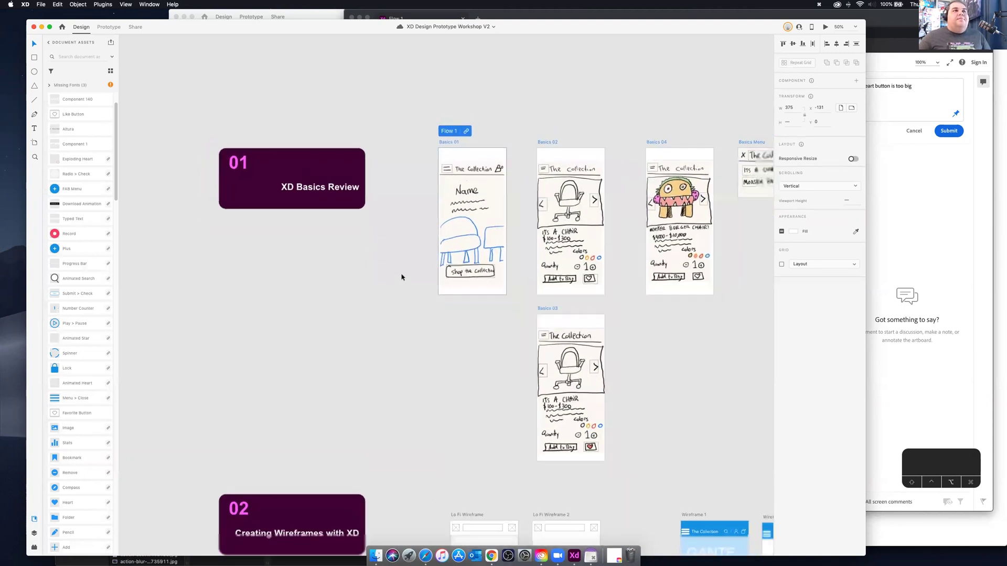
click(401, 276)
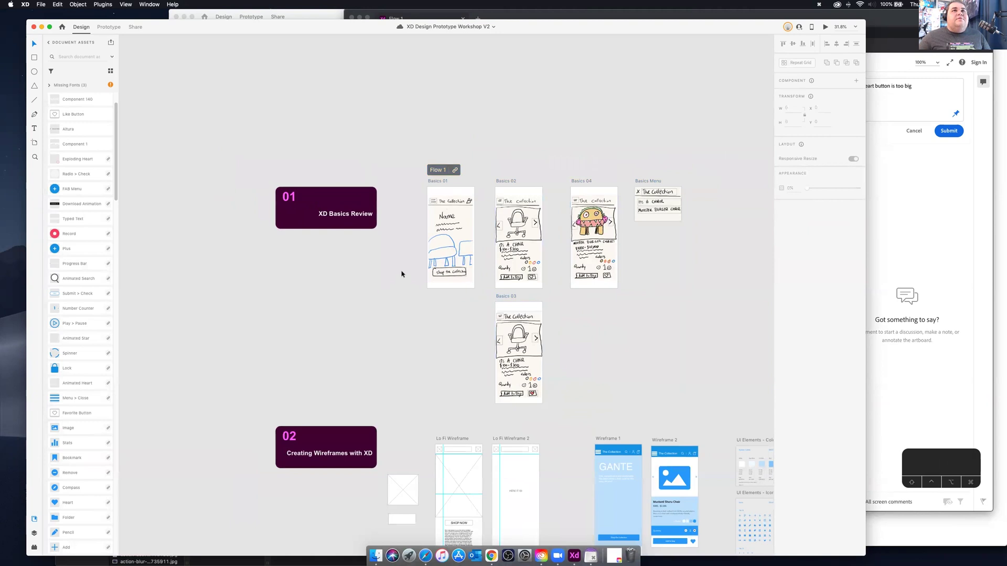